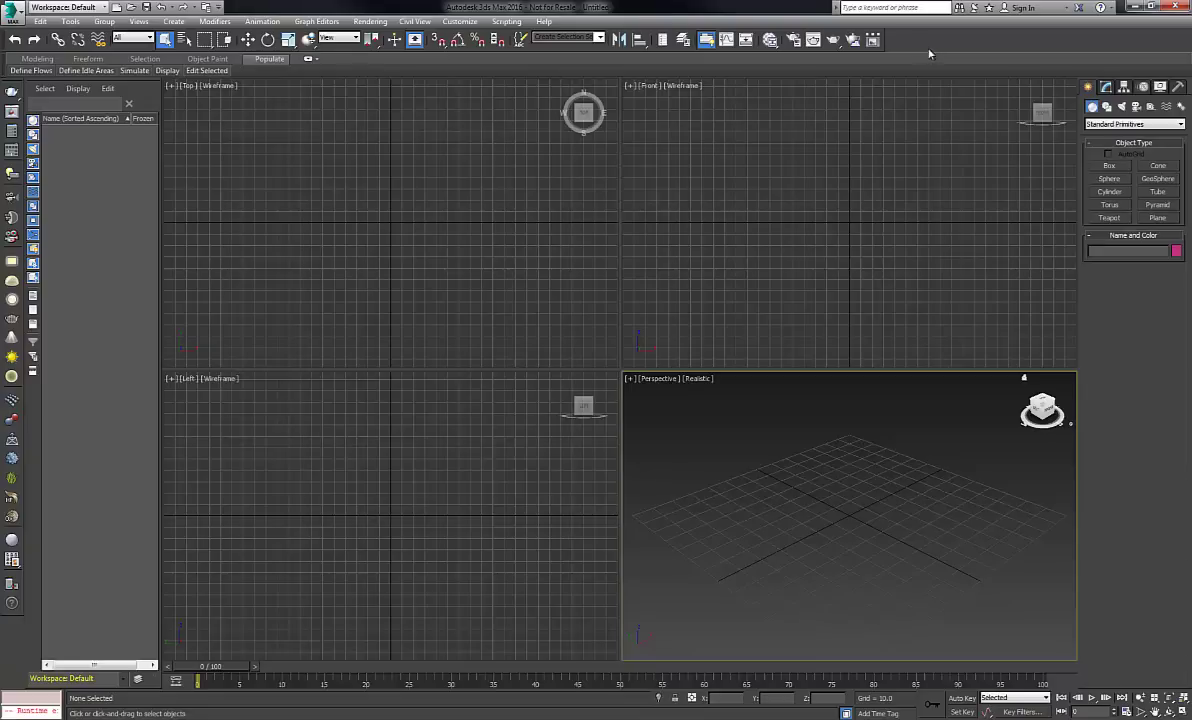
# Open the Welcome Screen showing the recent files and start-up templates.
pyautogui.click(545, 22)
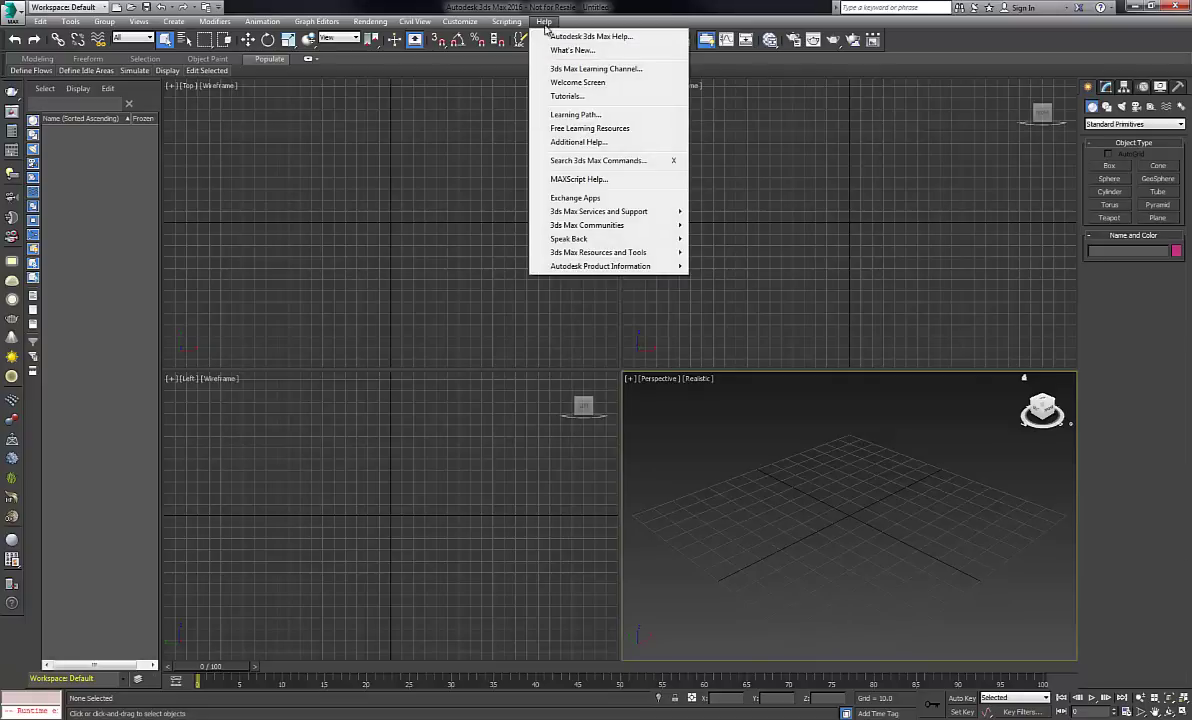
pyautogui.click(594, 83)
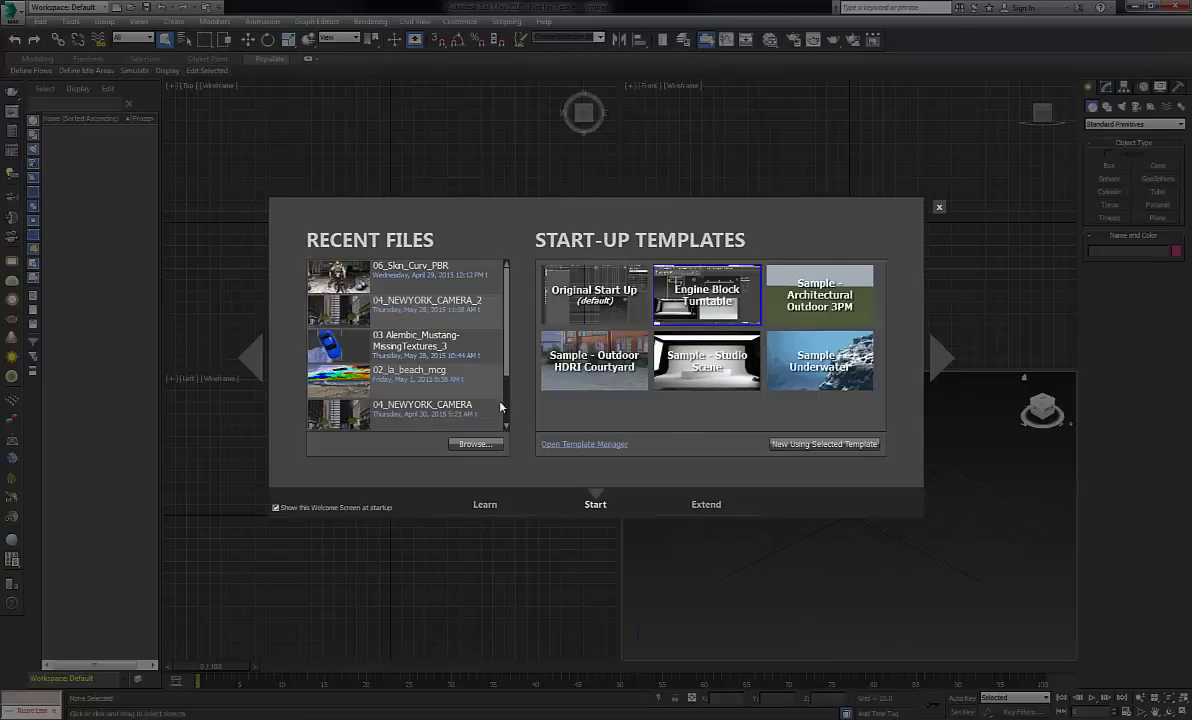
pyautogui.moveTo(778, 358)
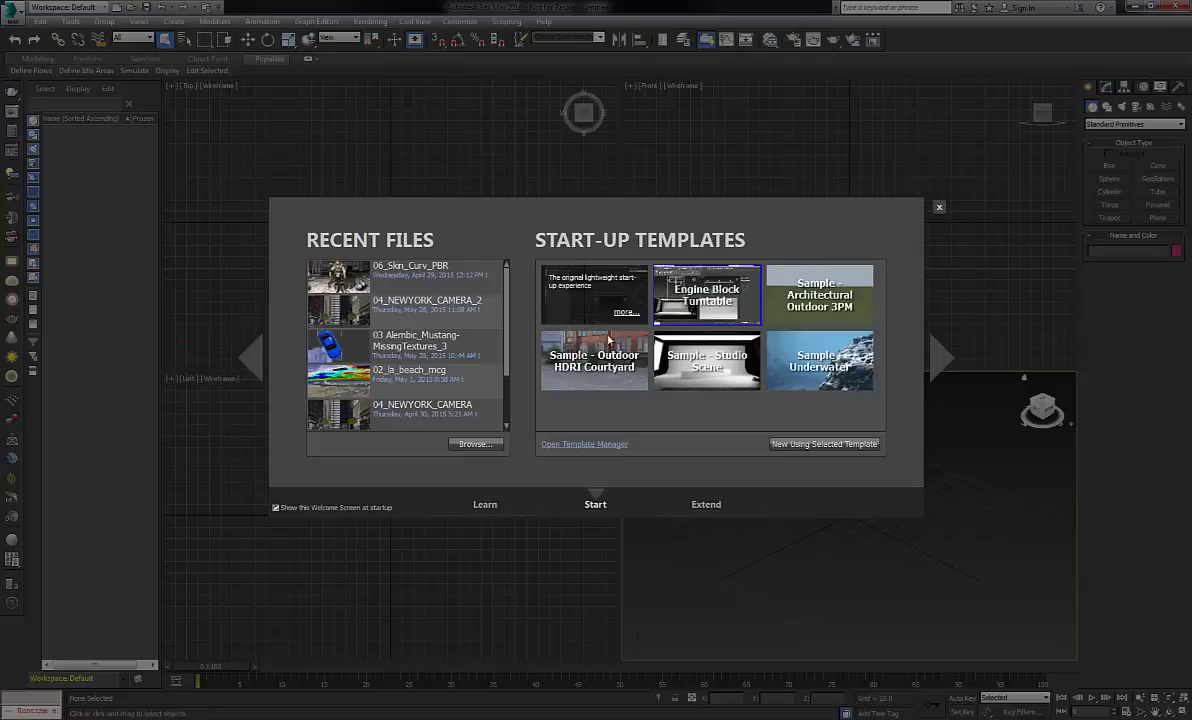
# Review the Original Start Up, Outdoor HDRI Courtyard and Engine Block Turntable settings in the Template Manager, and close it.
pyautogui.click(593, 447)
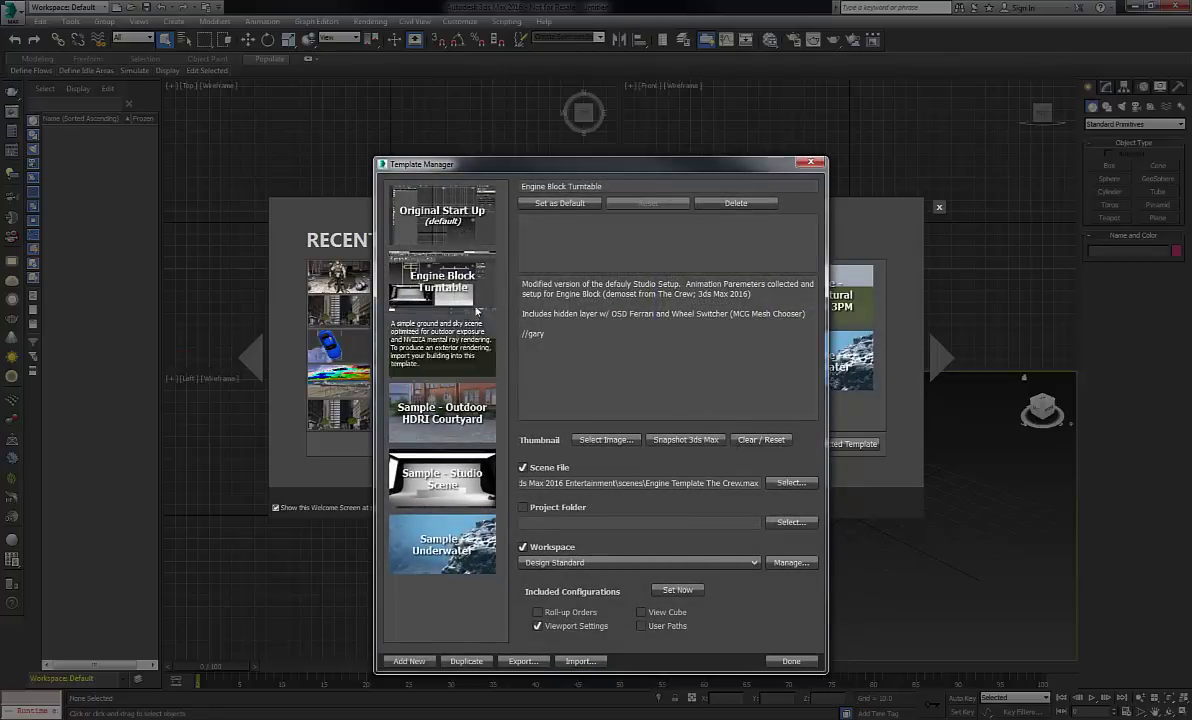
pyautogui.click(442, 215)
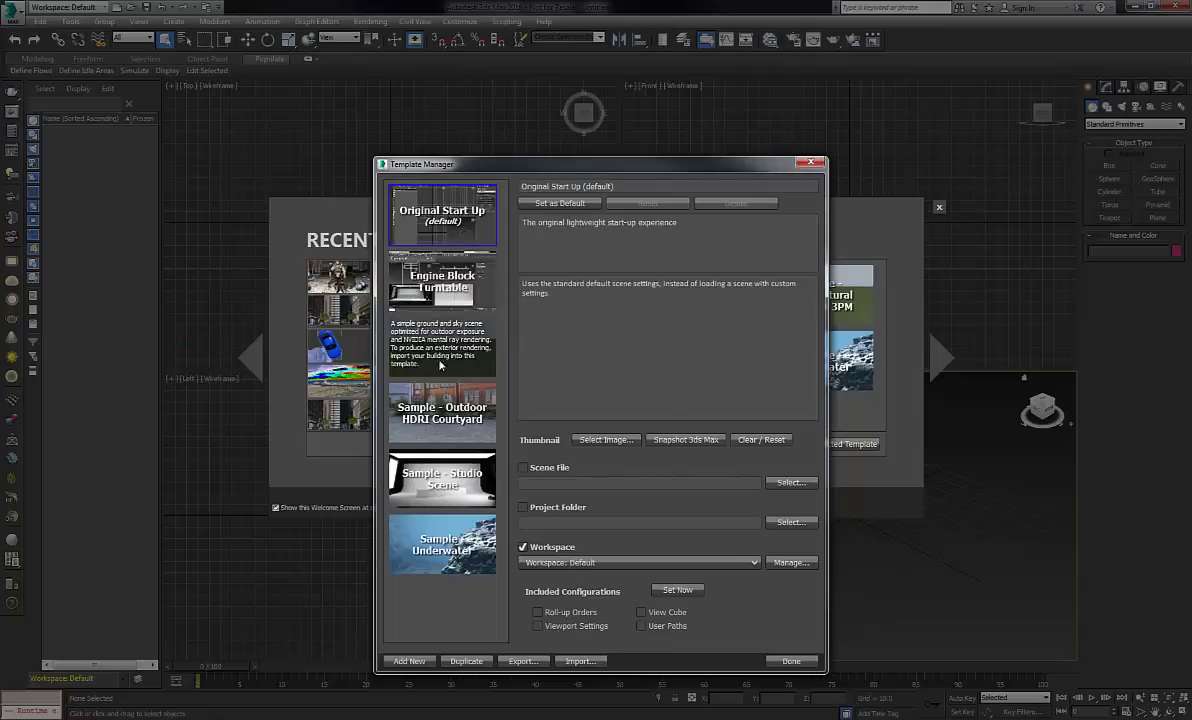
pyautogui.click(442, 412)
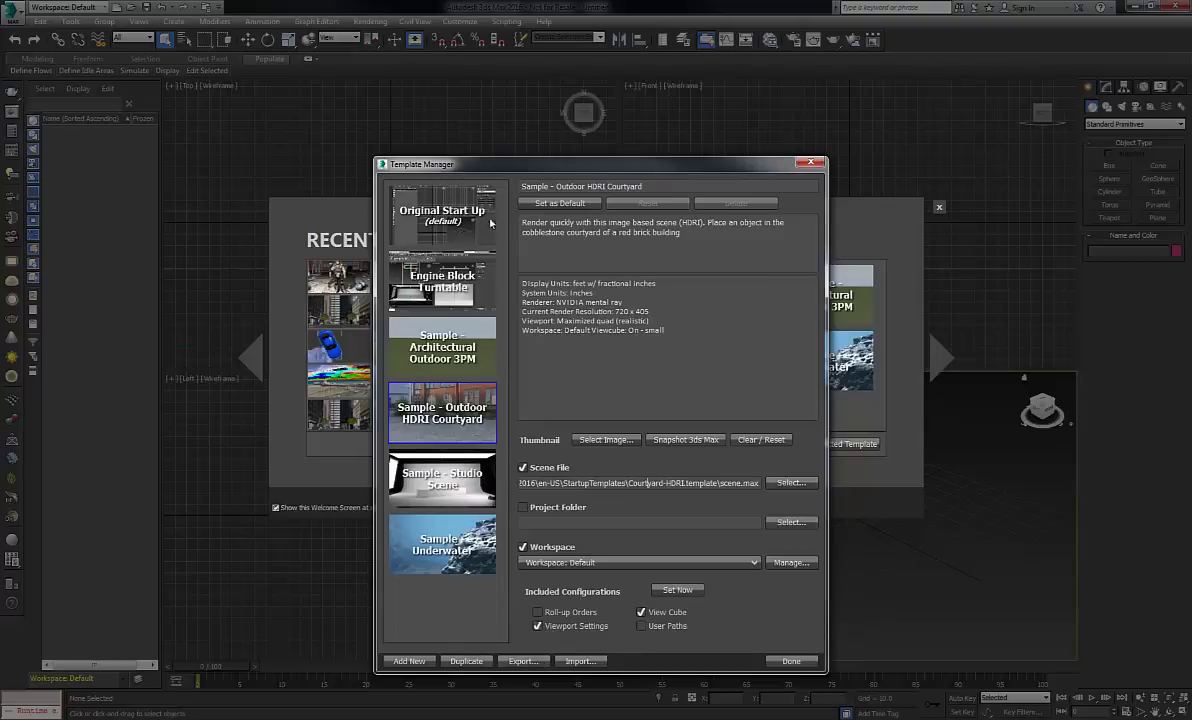
pyautogui.click(456, 285)
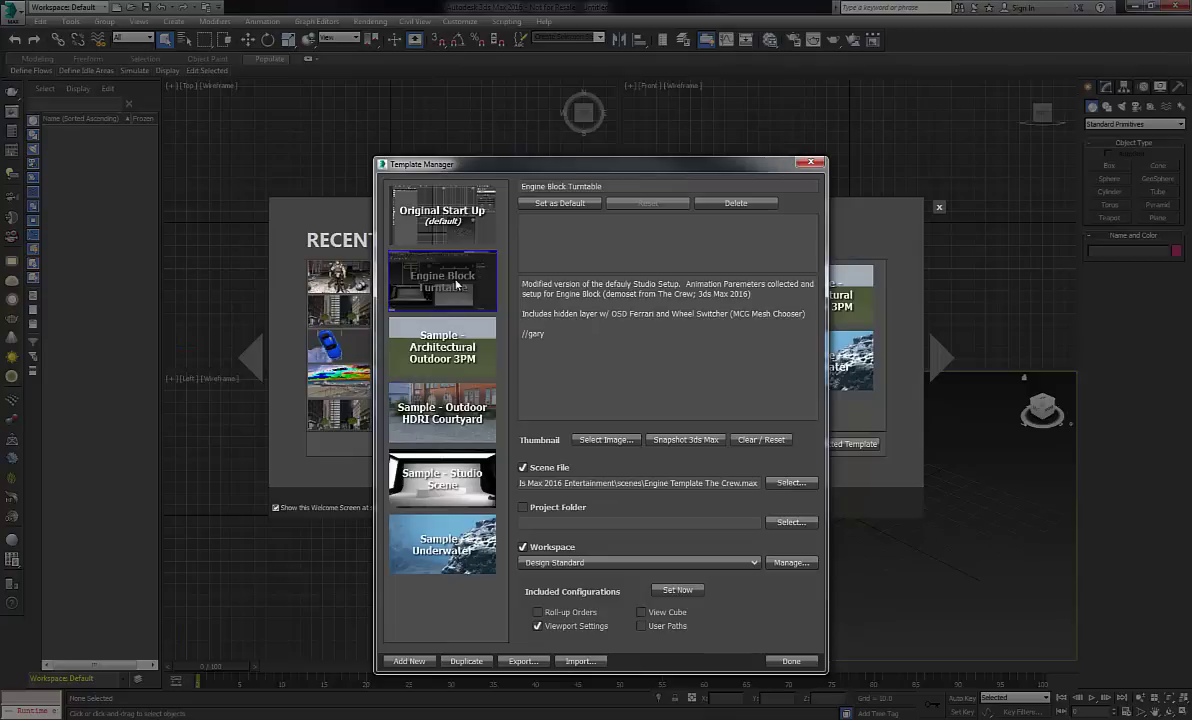
pyautogui.click(798, 662)
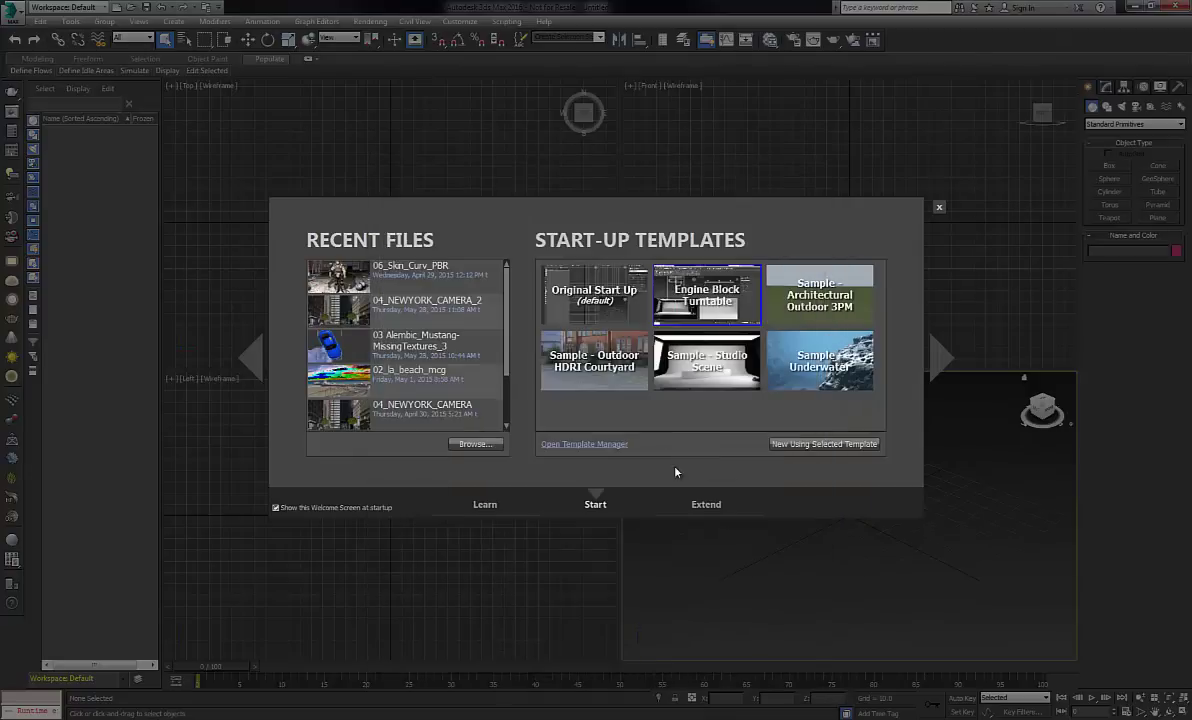
# Start a new scene from the Engine Block Turntable template and open the Parameter Collector.
pyautogui.doubleClick(710, 295)
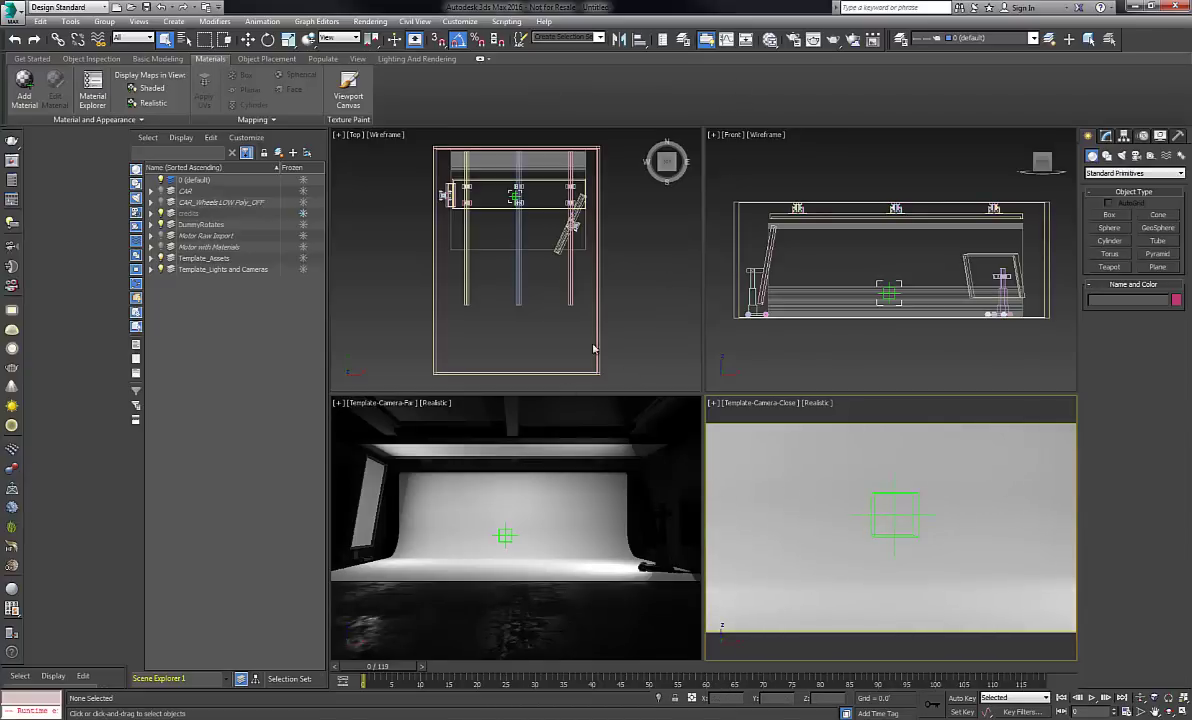
pyautogui.click(258, 22)
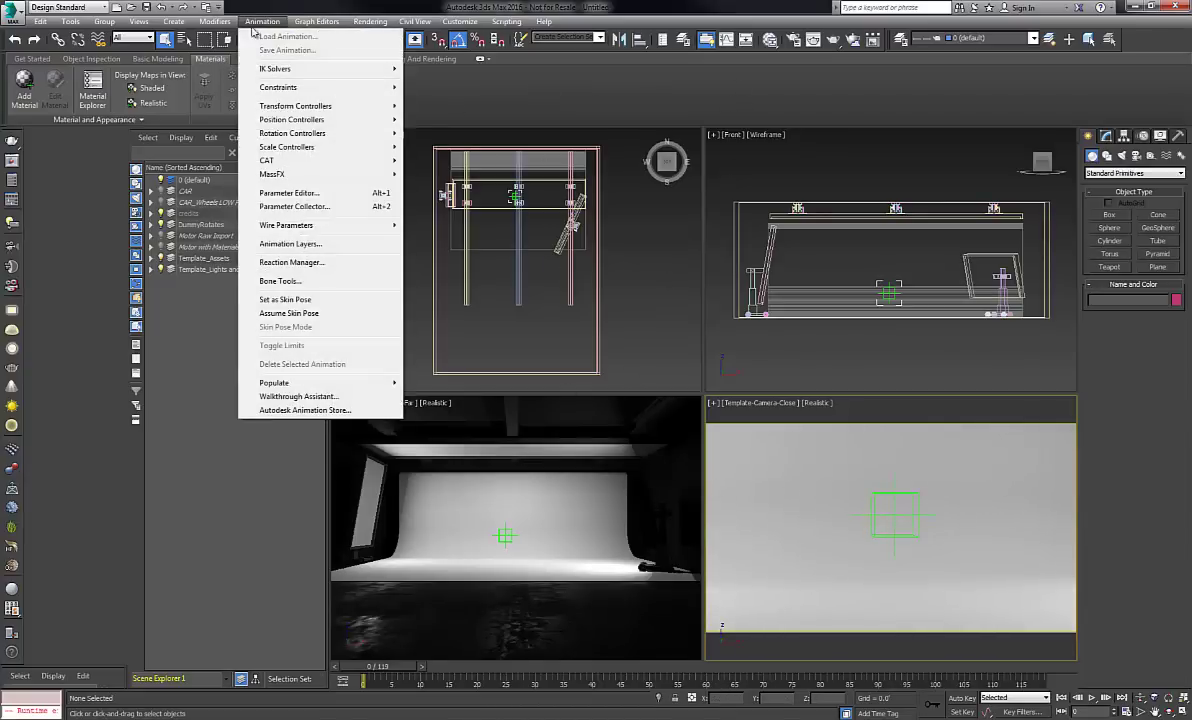
pyautogui.click(293, 206)
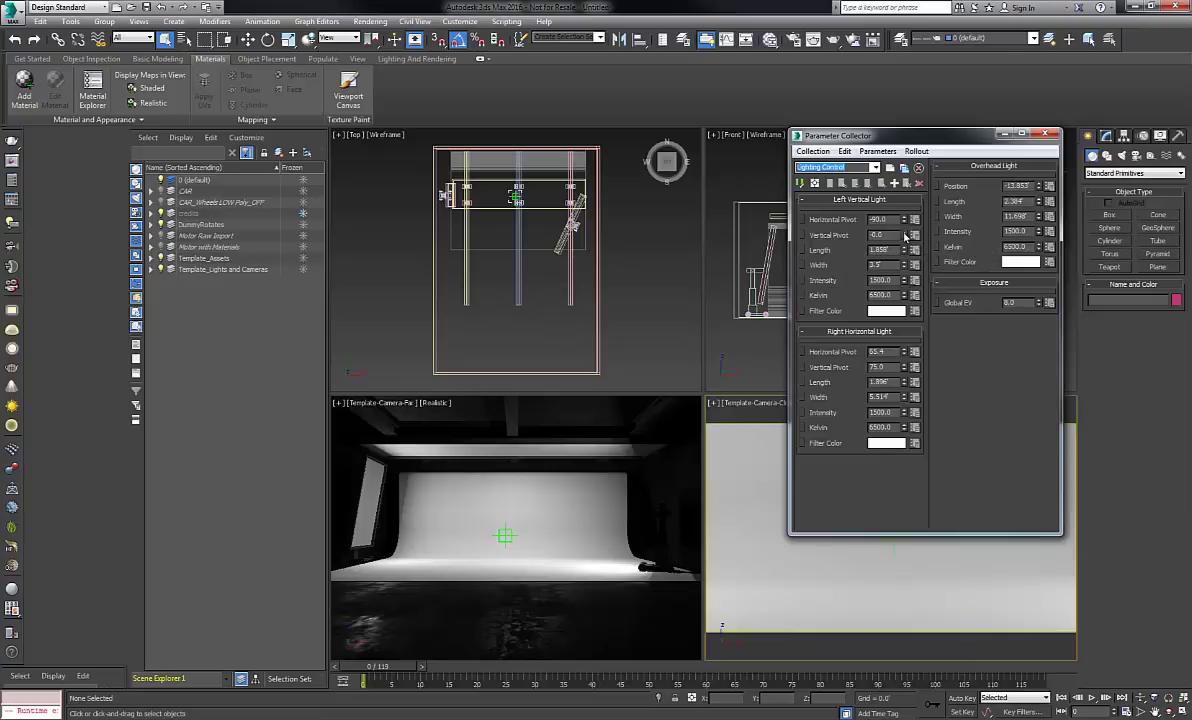
# Try adjusting the vertical and horizontal pivots of the Left Vertical Light.
pyautogui.moveTo(904, 236); pyautogui.dragTo(939, 373)
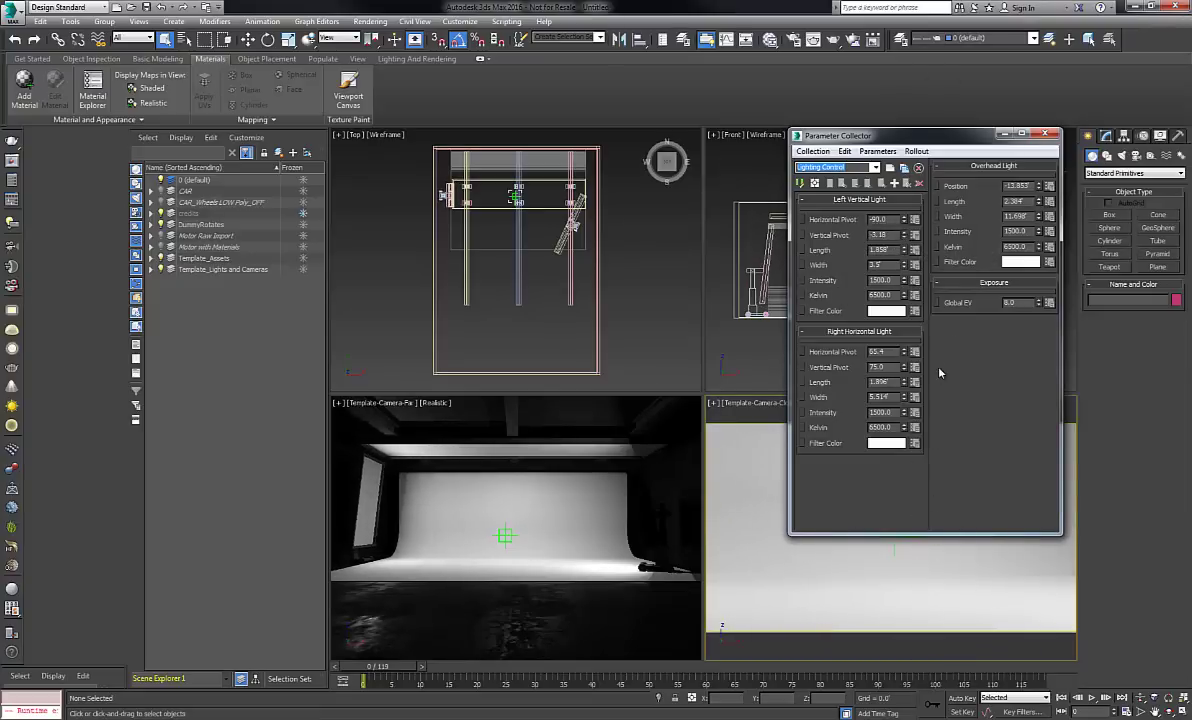
pyautogui.rightClick(939, 373)
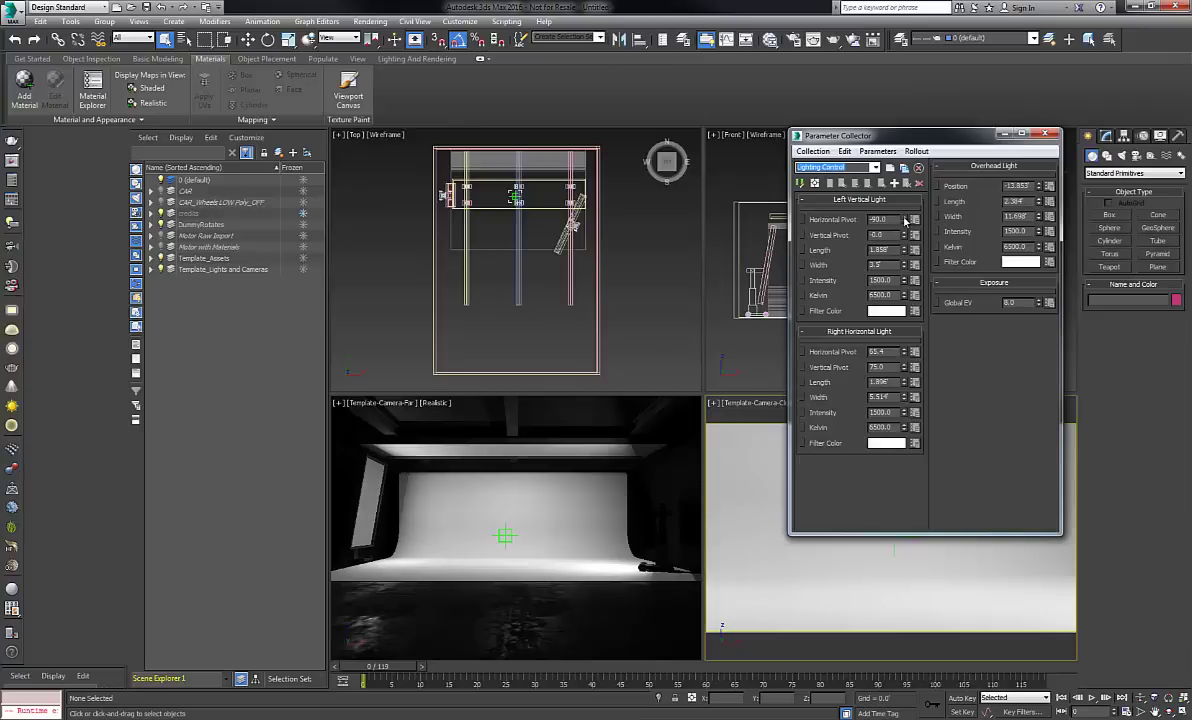
pyautogui.moveTo(906, 219)
pyautogui.mouseDown()
pyautogui.moveTo(902, 233)
pyautogui.moveTo(904, 219)
pyautogui.mouseUp()
# Try a saturated pink-red filter color on the Left Vertical Light and cancel the color change.
pyautogui.click(886, 311)
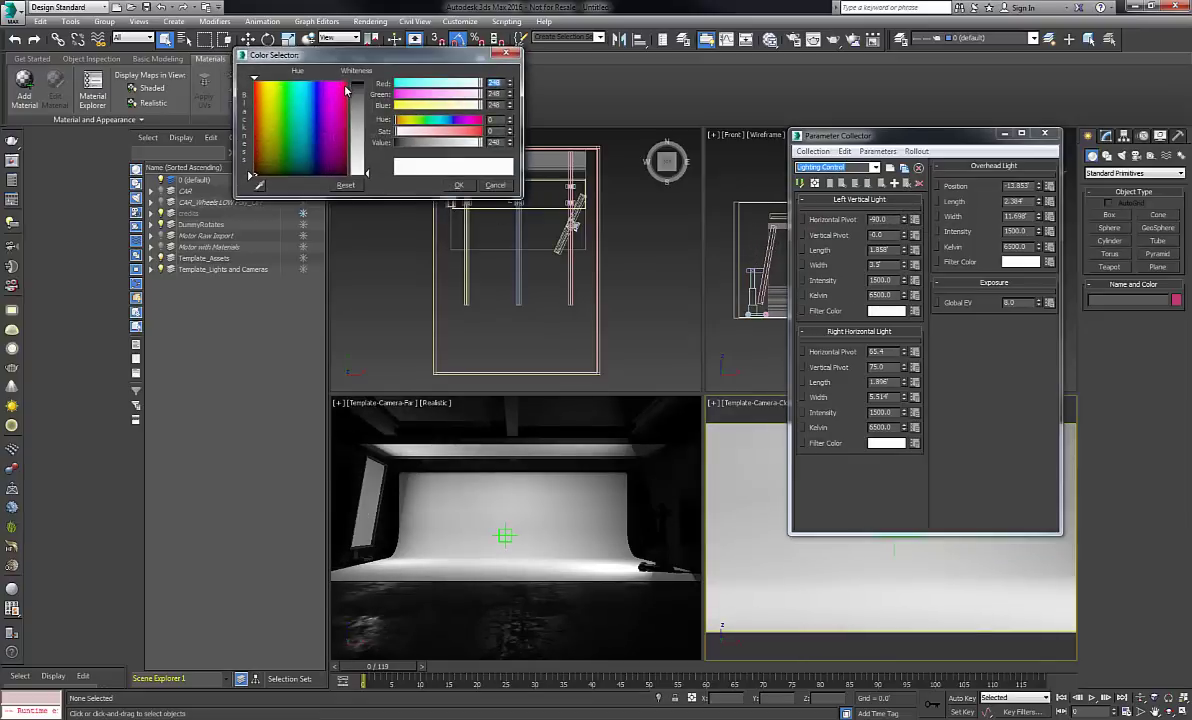
pyautogui.click(344, 80)
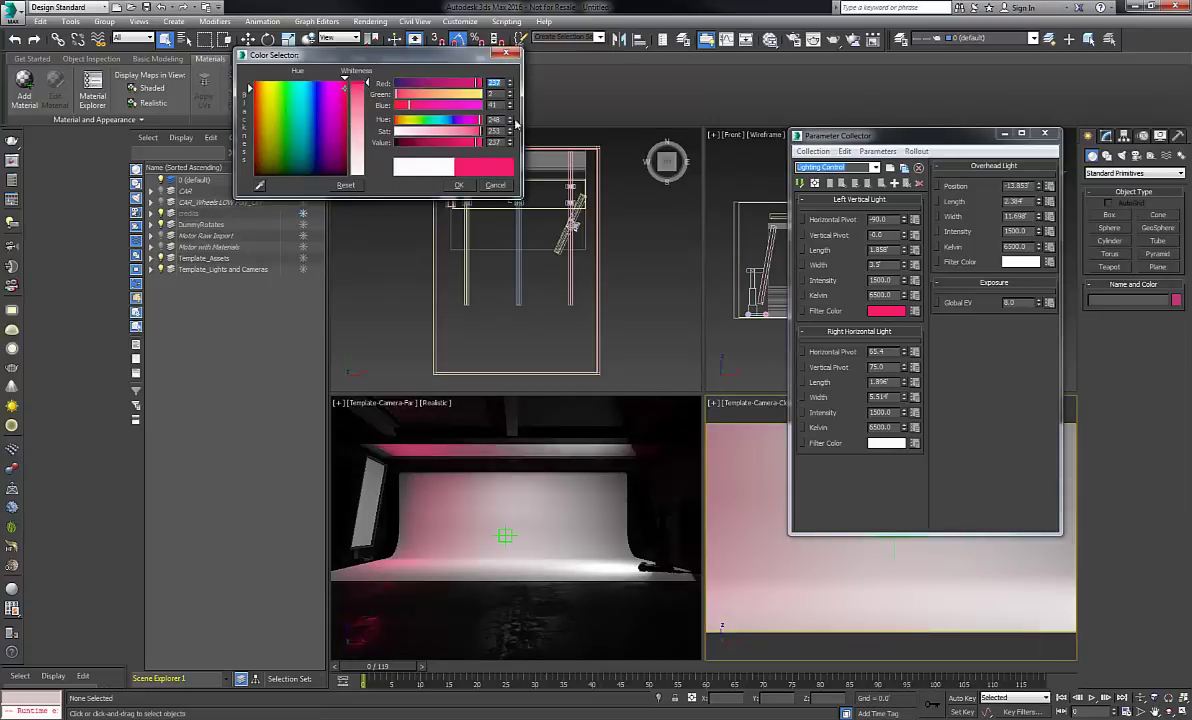
pyautogui.click(495, 186)
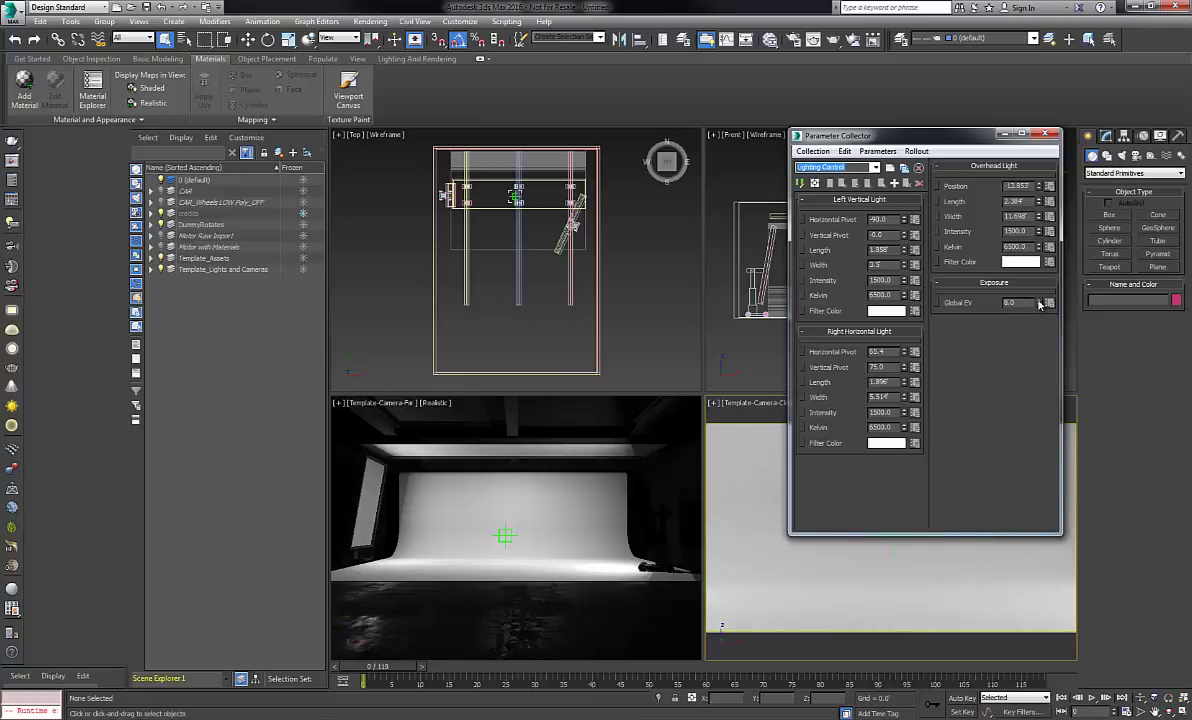
# Try a different Global EV exposure, undo it and close the Parameter Collector.
pyautogui.moveTo(1039, 303)
pyautogui.mouseDown()
pyautogui.moveTo(1040, 284)
pyautogui.moveTo(1040, 318)
pyautogui.moveTo(1040, 308)
pyautogui.mouseUp()
pyautogui.hotkey('ctrl', 'z')
pyautogui.click(1046, 133)
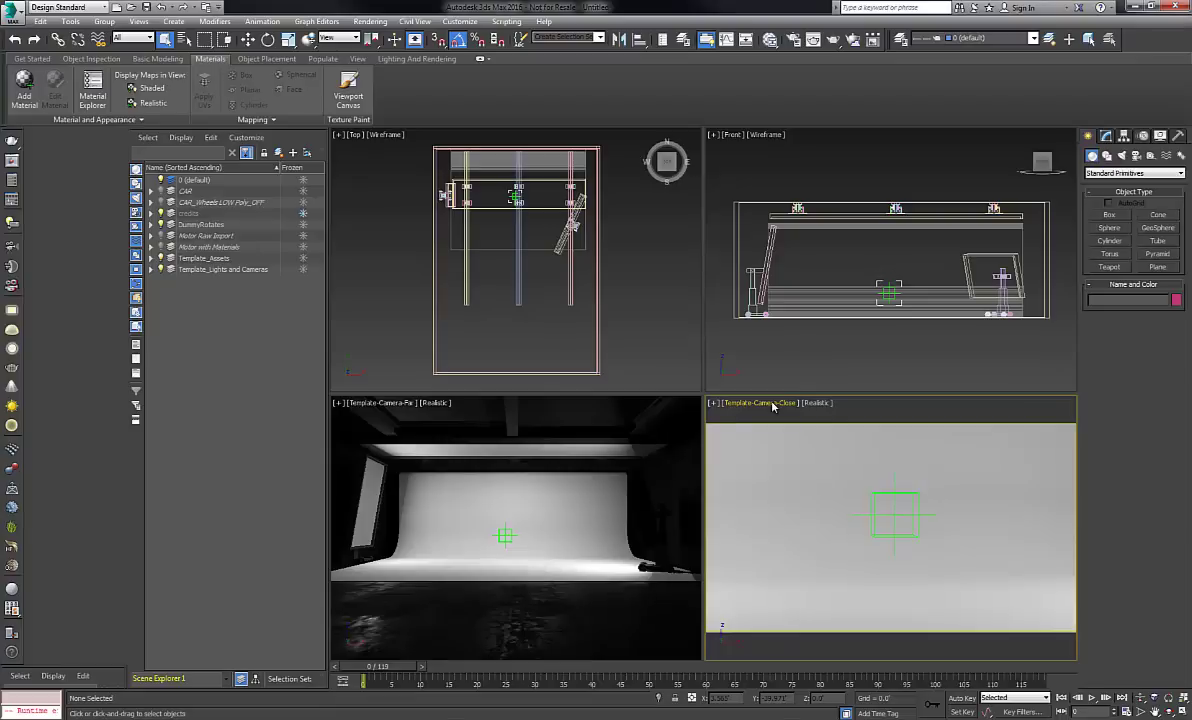
# Locate the Engine FORD 427 STP file in the GrabCAD_engine folder for import, and cancel the import.
pyautogui.click(14, 7)
pyautogui.click(48, 168)
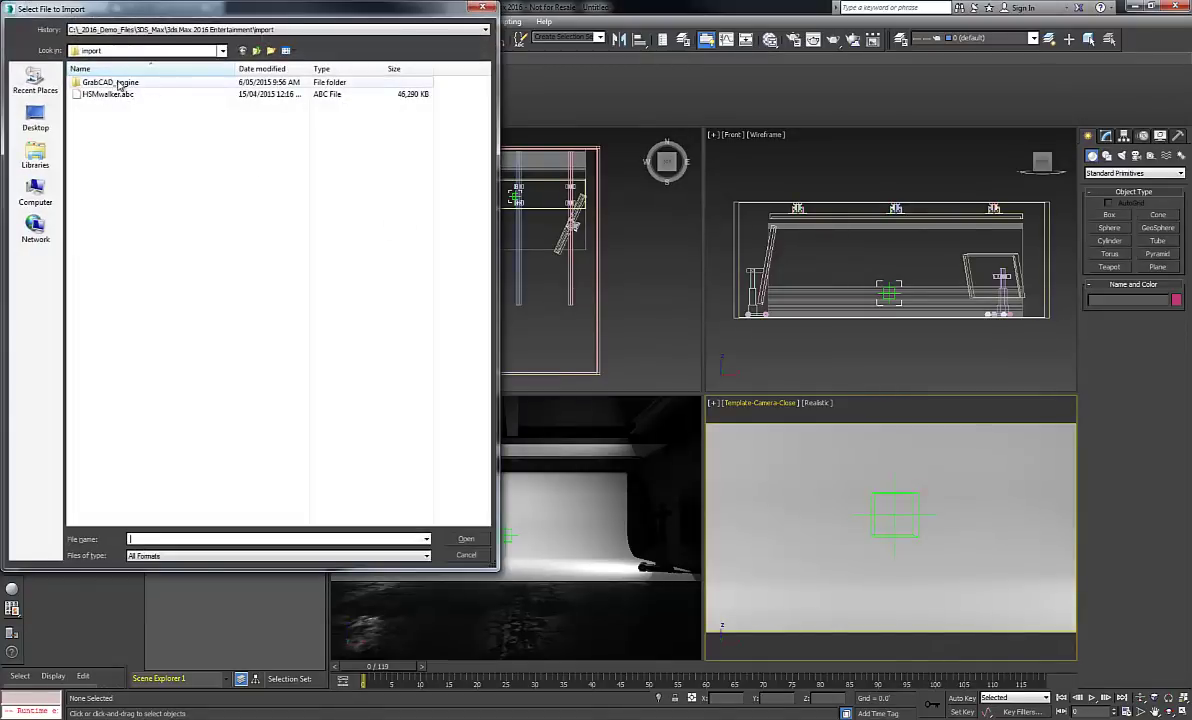
pyautogui.doubleClick(106, 82)
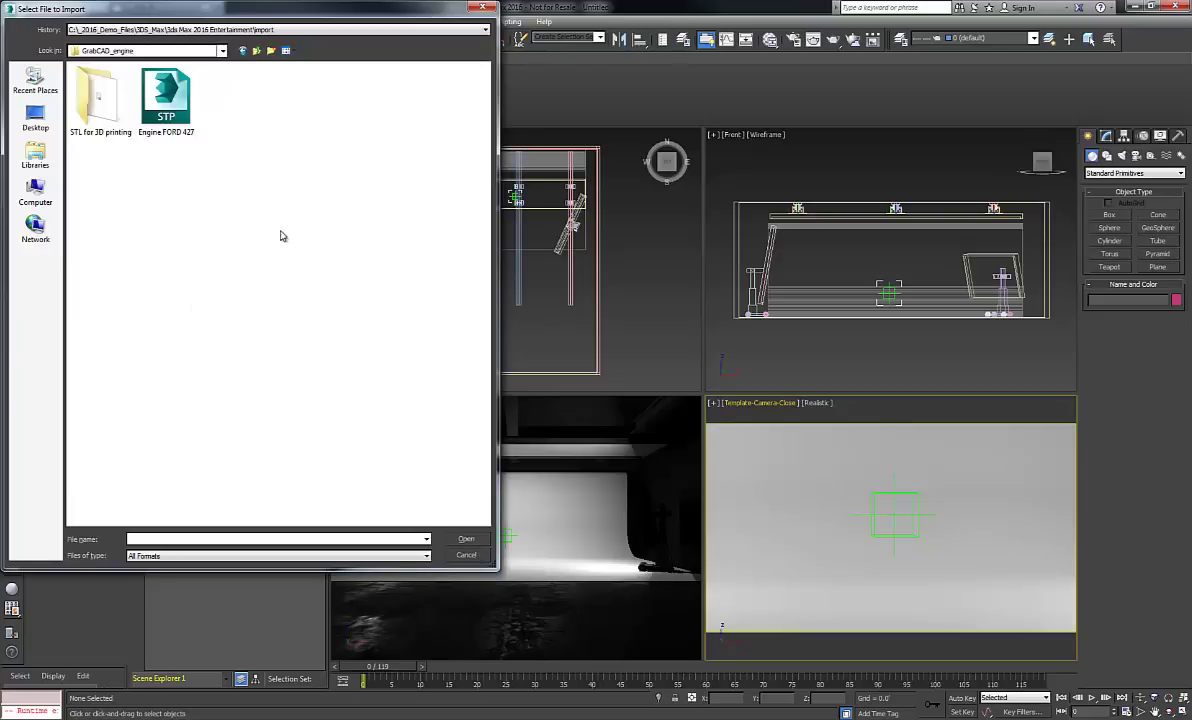
pyautogui.click(166, 118)
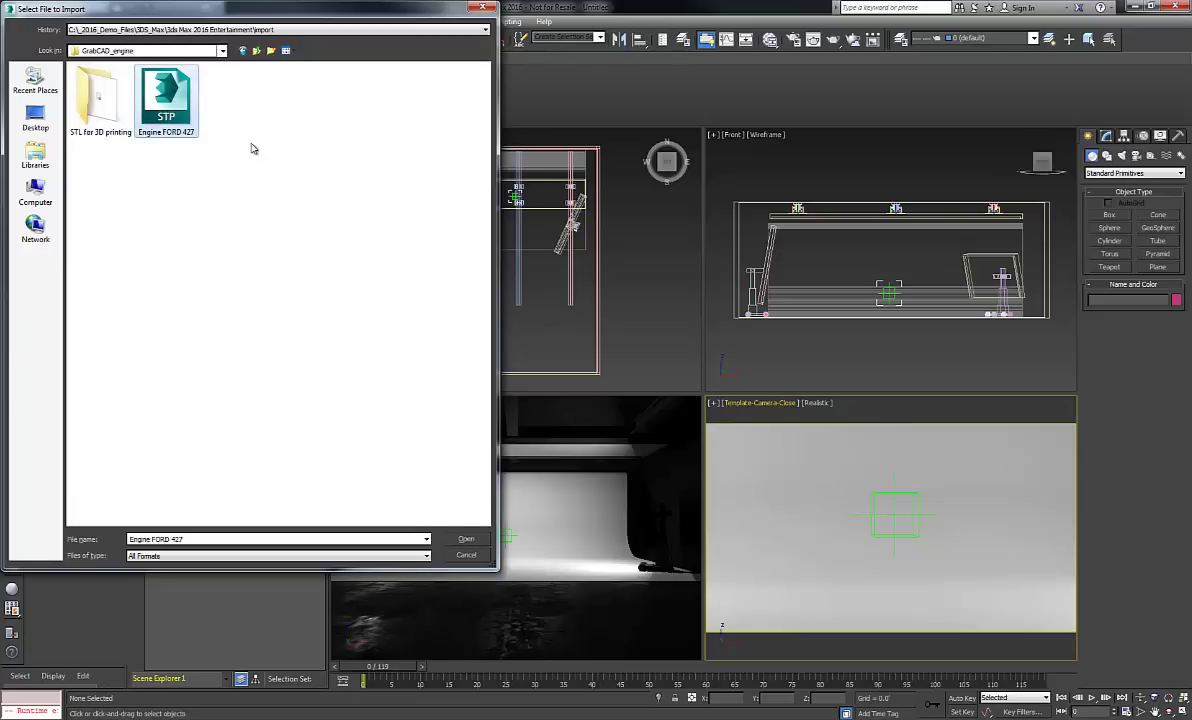
pyautogui.click(464, 556)
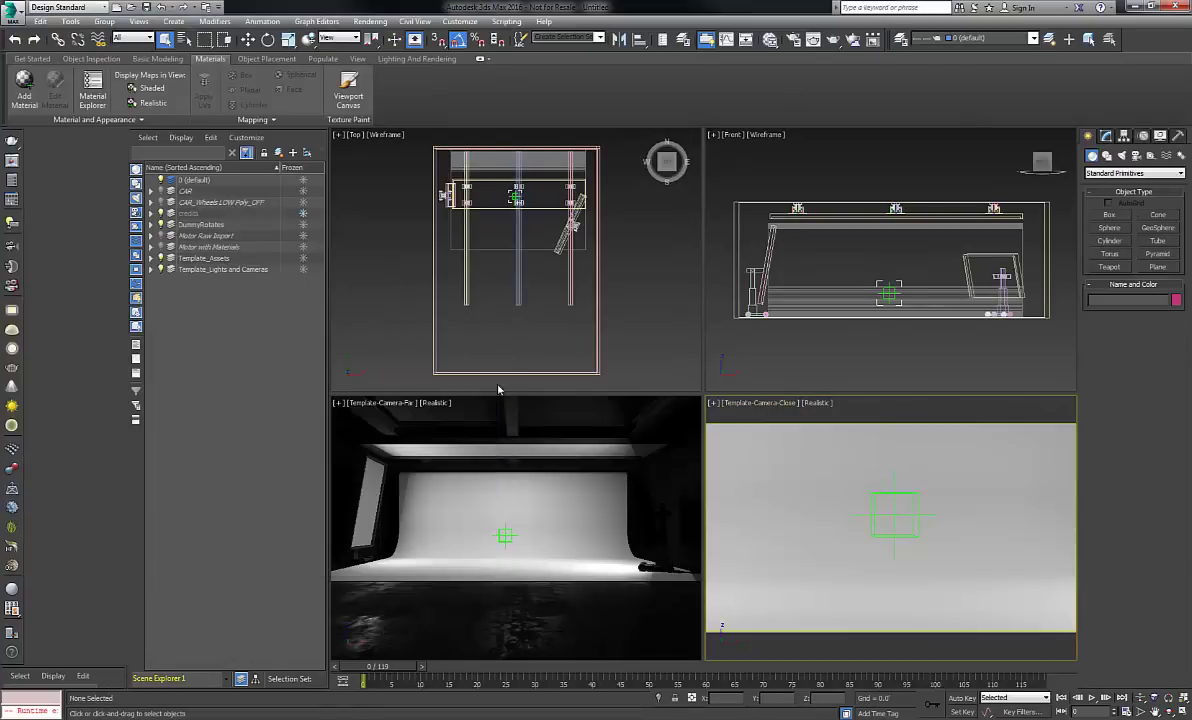
# Activate the 02 STP Imported state set to bring in the raw engine model.
pyautogui.rightClick(589, 523)
pyautogui.moveTo(668, 500)
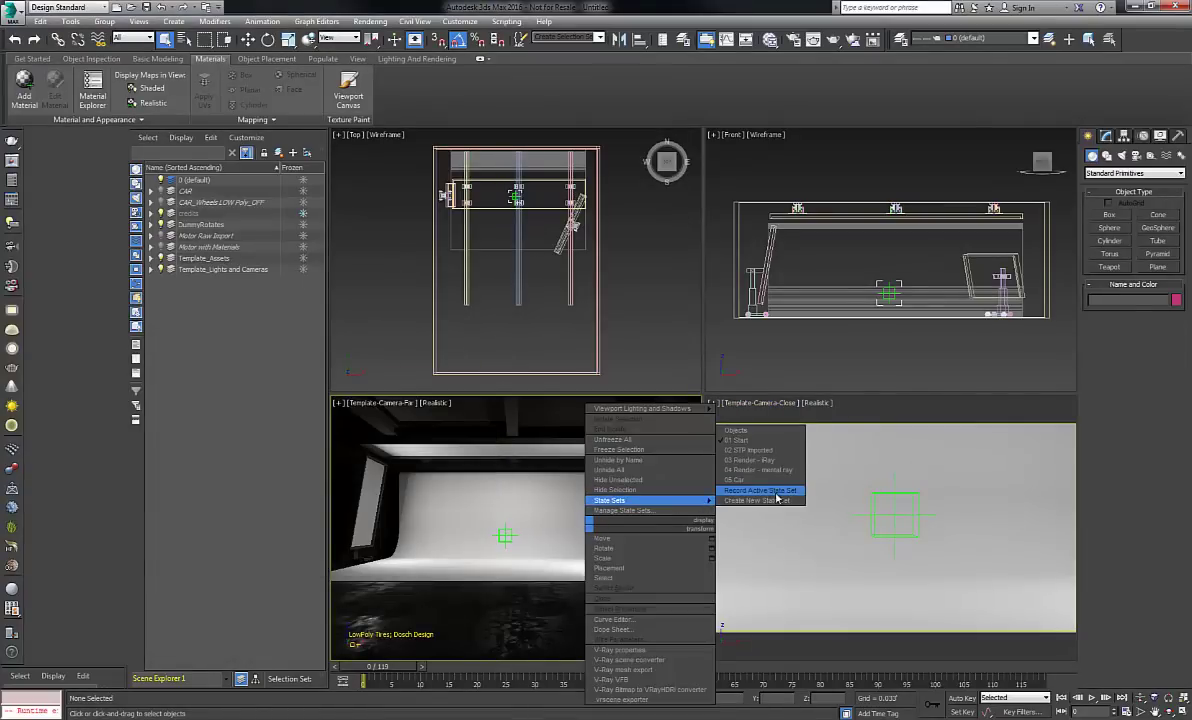
pyautogui.click(758, 461)
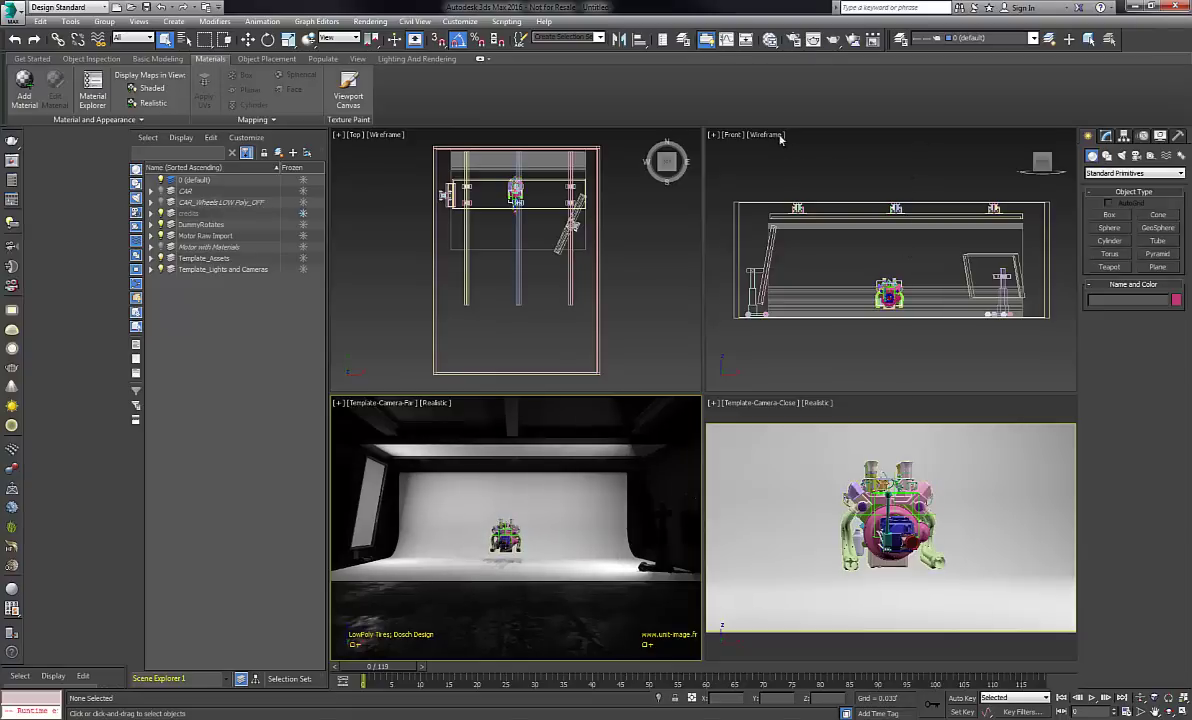
# Change the Front viewport to a Perspective view with Shaded display and maximize it.
pyautogui.click(733, 135)
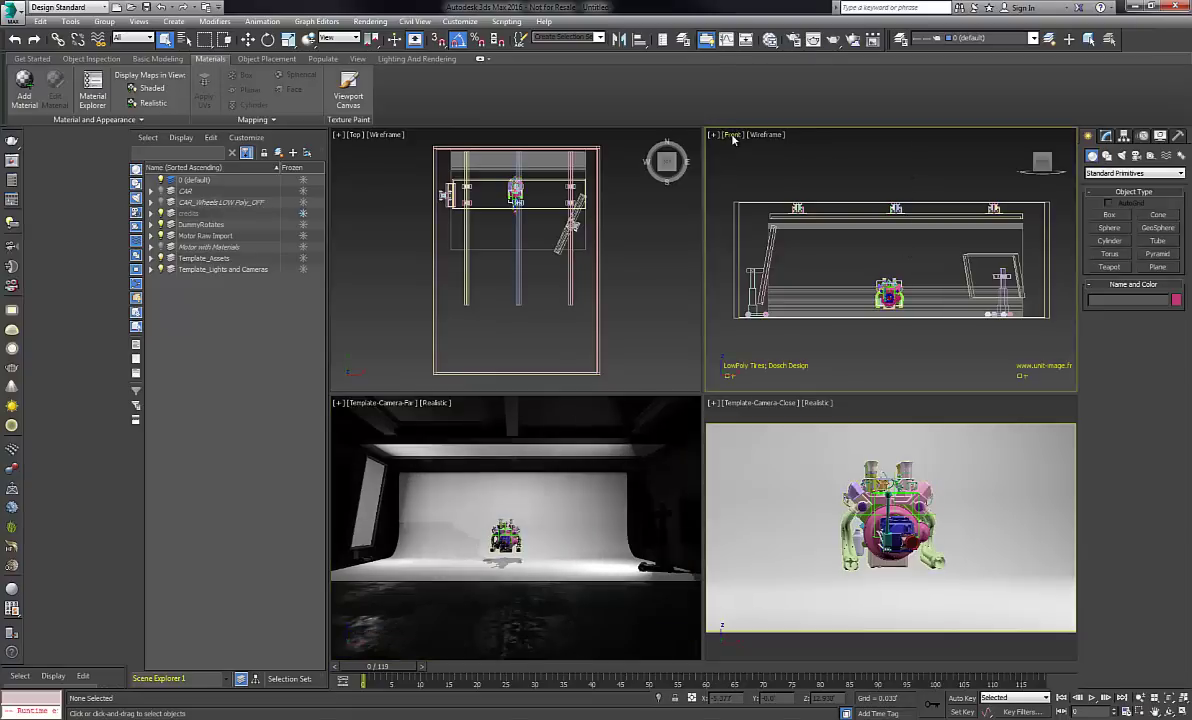
pyautogui.click(733, 139)
pyautogui.click(786, 179)
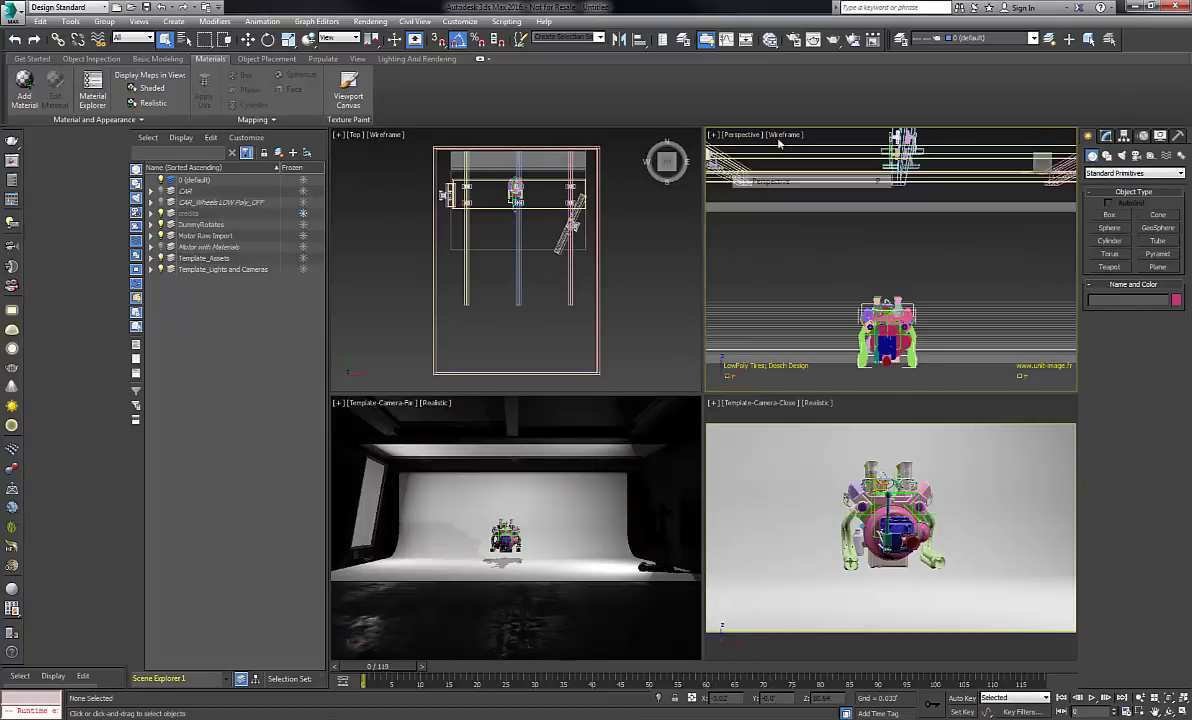
pyautogui.click(785, 135)
pyautogui.click(775, 159)
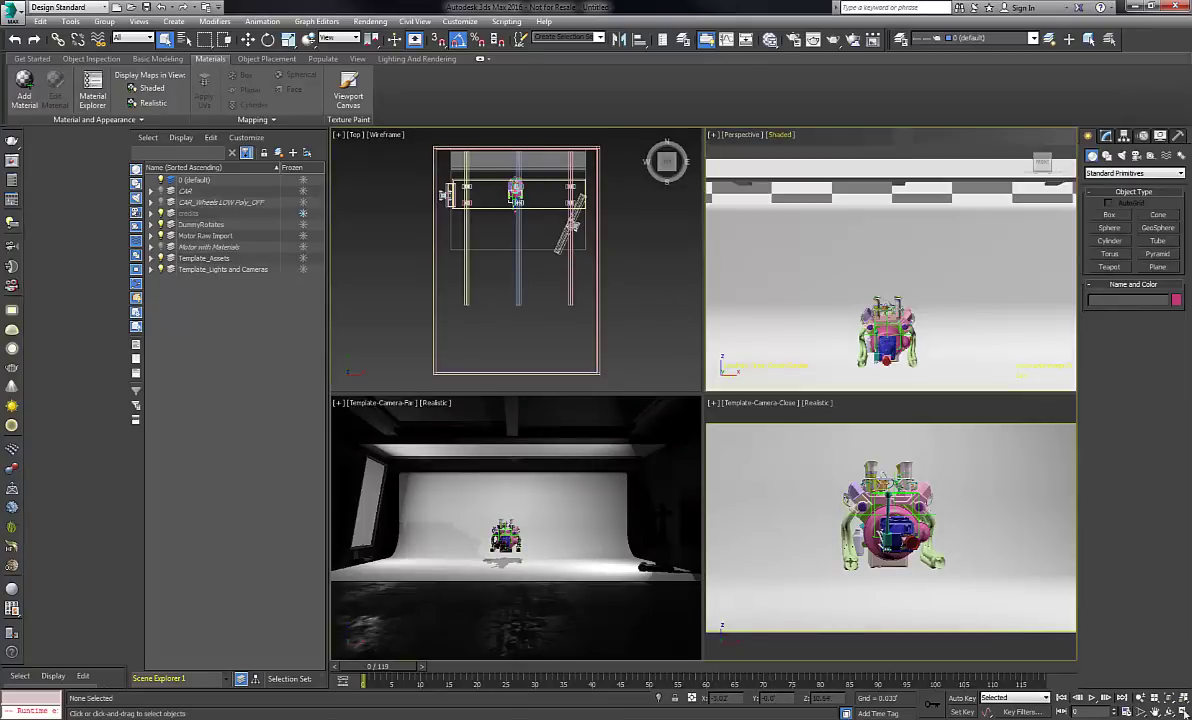
pyautogui.hotkey('alt', 'w')
# Select the Motorblock engine group and open it recursively.
pyautogui.moveTo(748, 541); pyautogui.dragTo(743, 470, button='middle')
pyautogui.moveTo(737, 426)
pyautogui.keyDown('alt'); pyautogui.mouseDown(button='middle')
pyautogui.moveTo(718, 436)
pyautogui.moveTo(705, 426)
pyautogui.moveTo(731, 411)
pyautogui.mouseUp(button='middle'); pyautogui.keyUp('alt')
pyautogui.scroll(5, 731, 411)
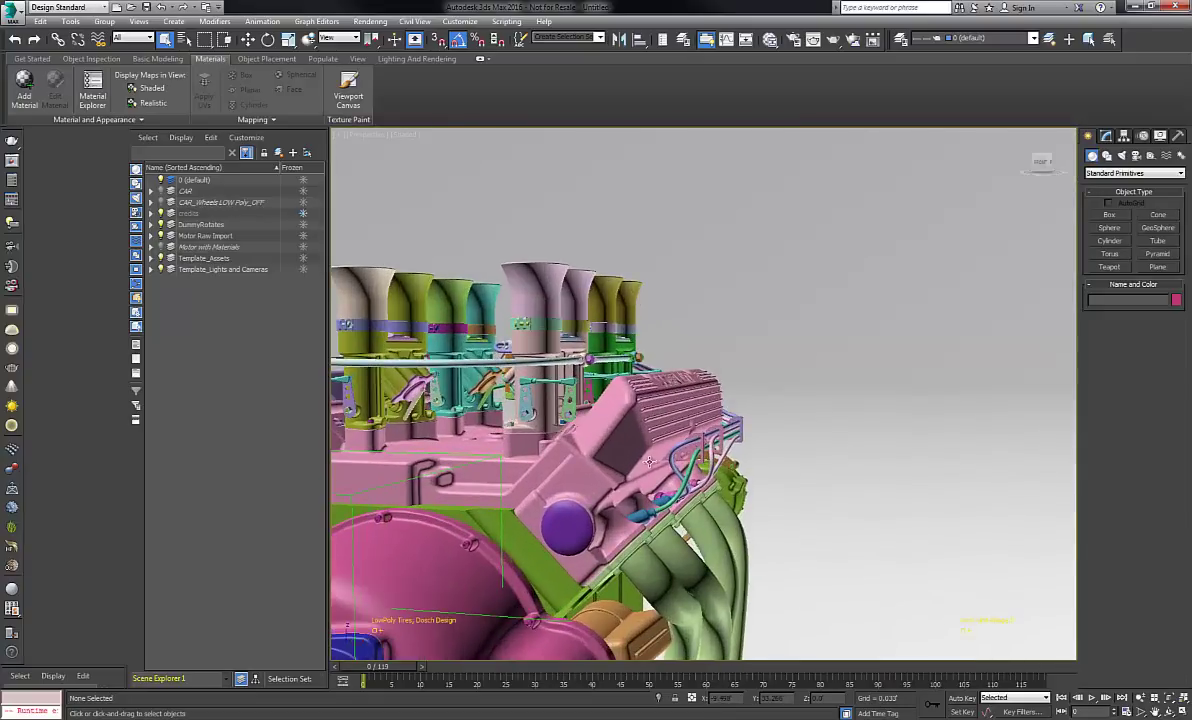
pyautogui.keyDown('alt'); pyautogui.moveTo(652, 464); pyautogui.dragTo(629, 469, button='middle'); pyautogui.keyUp('alt')
pyautogui.moveTo(556, 470); pyautogui.dragTo(716, 496, button='middle')
pyautogui.click(700, 373)
pyautogui.keyDown('alt'); pyautogui.moveTo(700, 373); pyautogui.dragTo(537, 385, button='middle'); pyautogui.keyUp('alt')
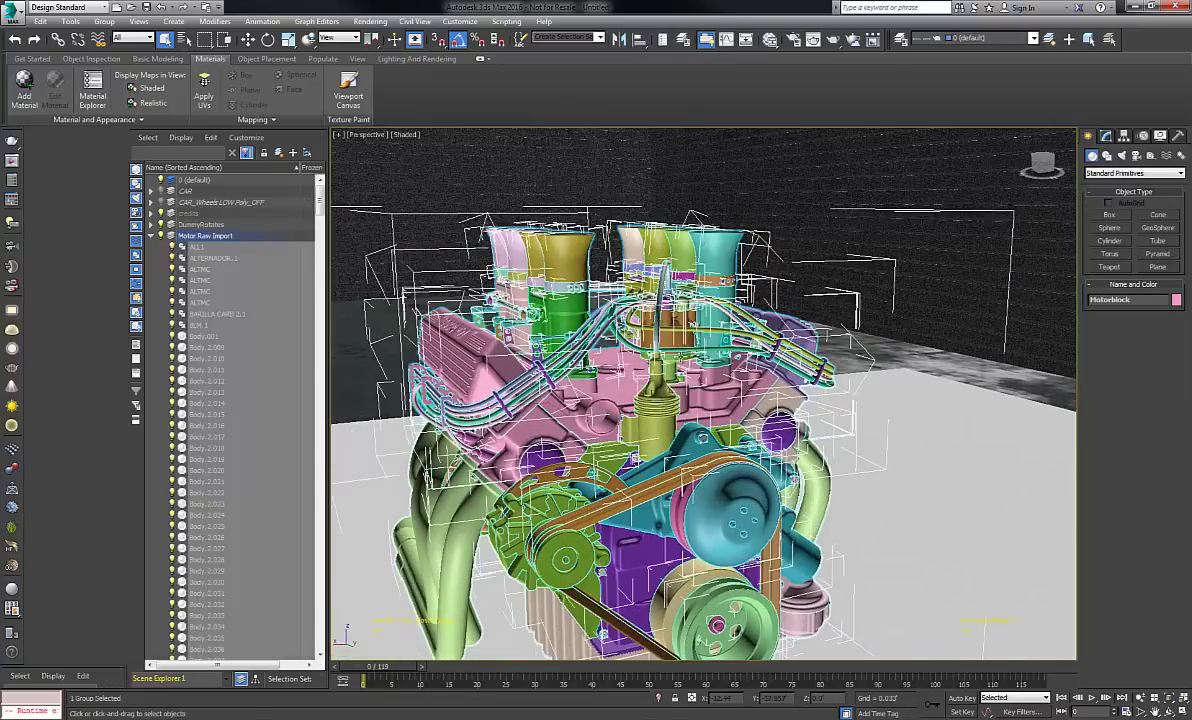
pyautogui.keyDown('alt'); pyautogui.moveTo(677, 385); pyautogui.dragTo(700, 400, button='middle'); pyautogui.keyUp('alt')
pyautogui.scroll(-5, 742, 420)
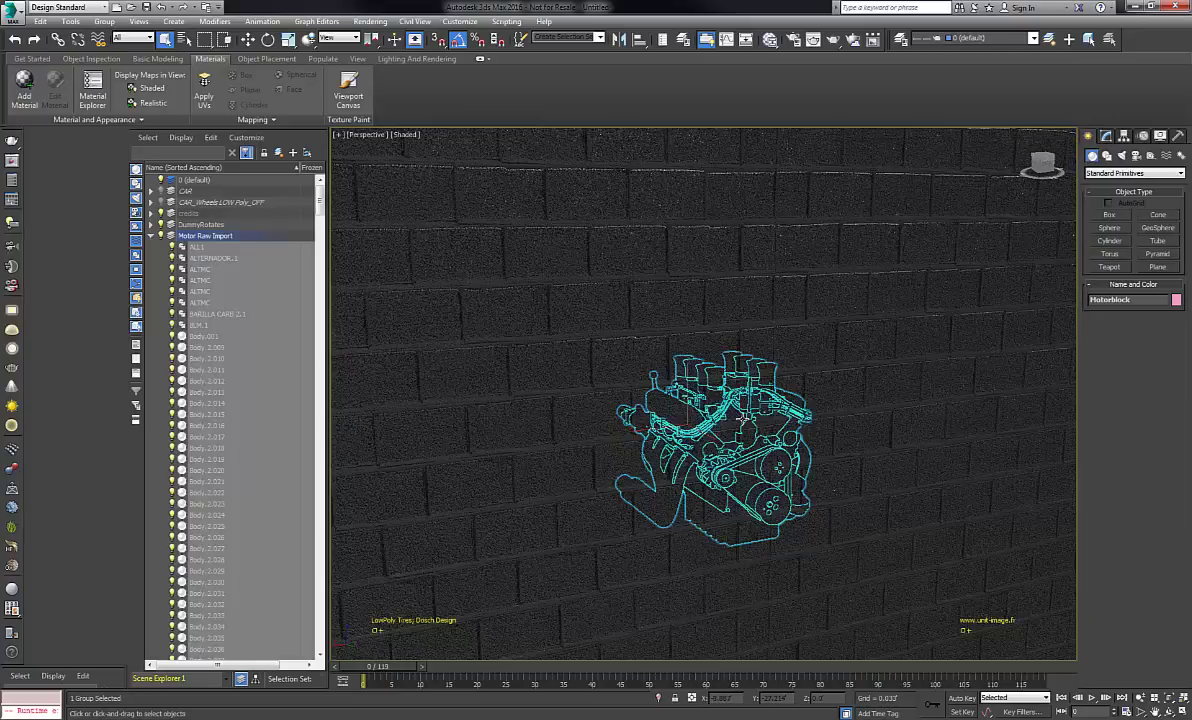
pyautogui.scroll(5, 742, 420)
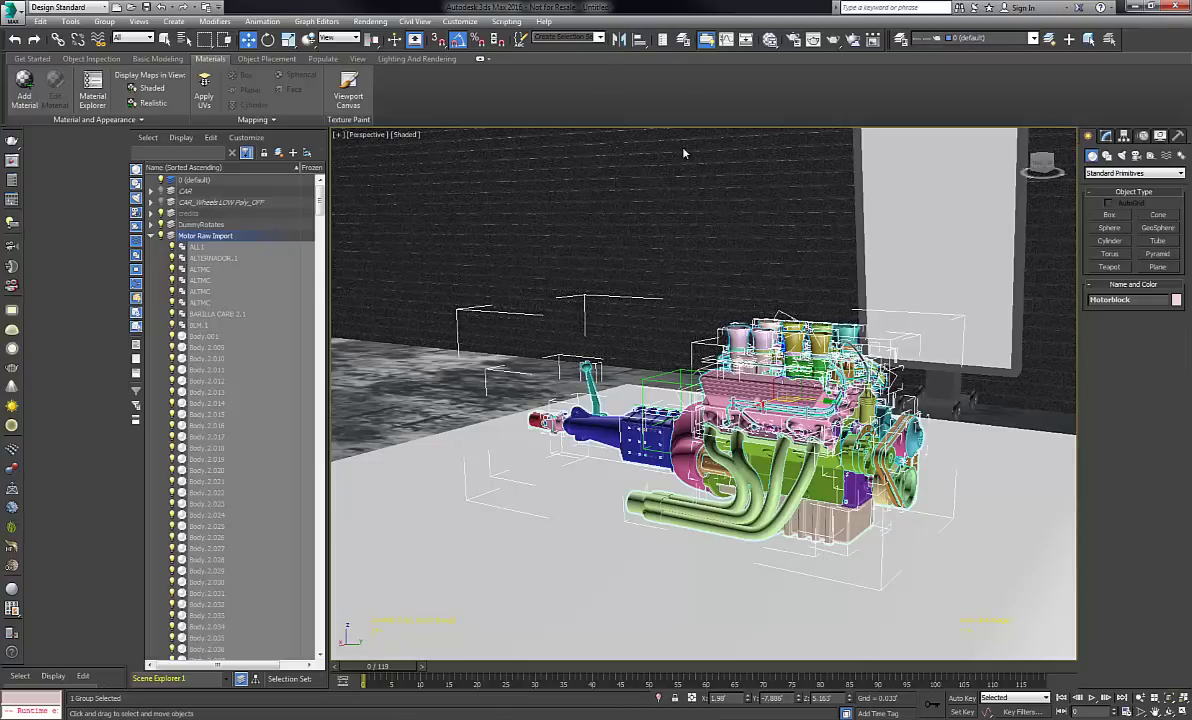
pyautogui.click(104, 21)
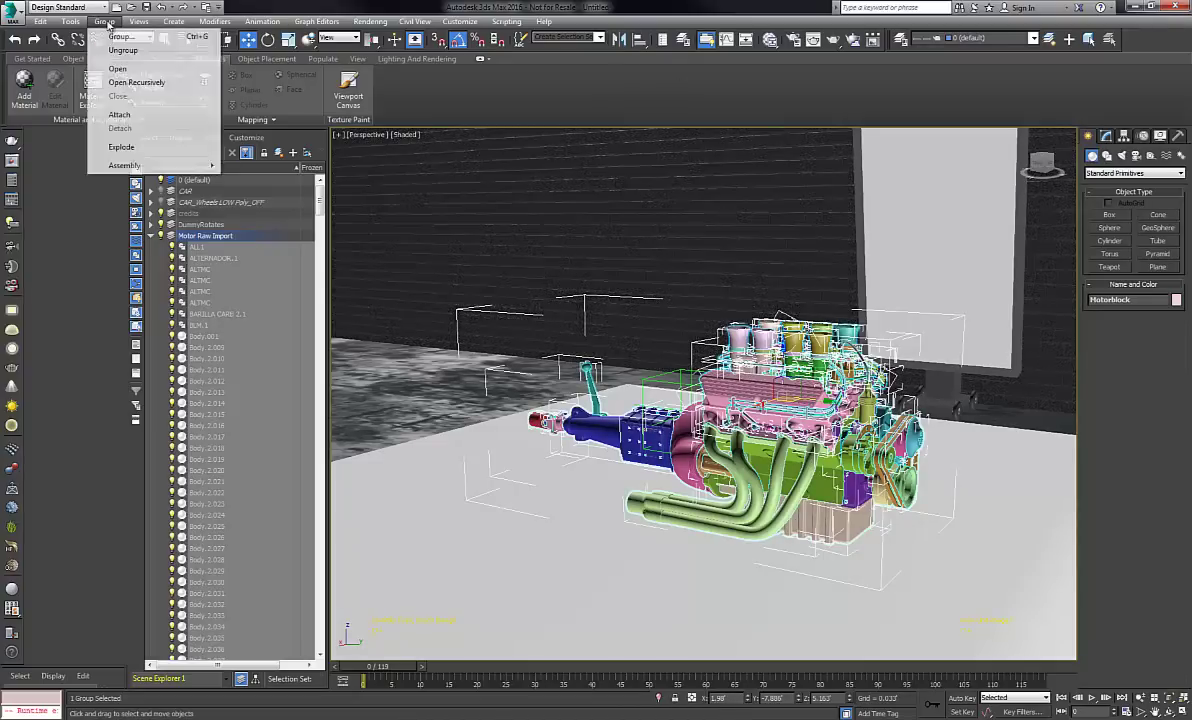
pyautogui.click(140, 83)
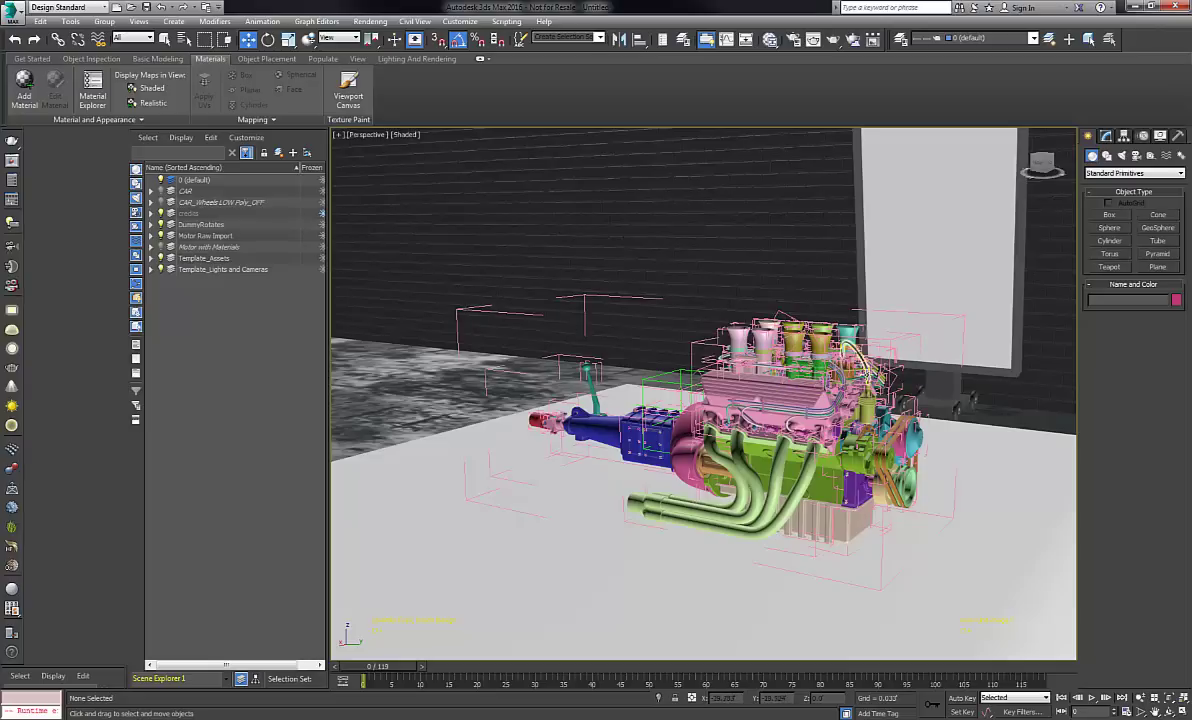
# Select the Engine FORD 427.stp root helper with all its child parts and apply a UVW Map modifier.
pyautogui.click(459, 308)
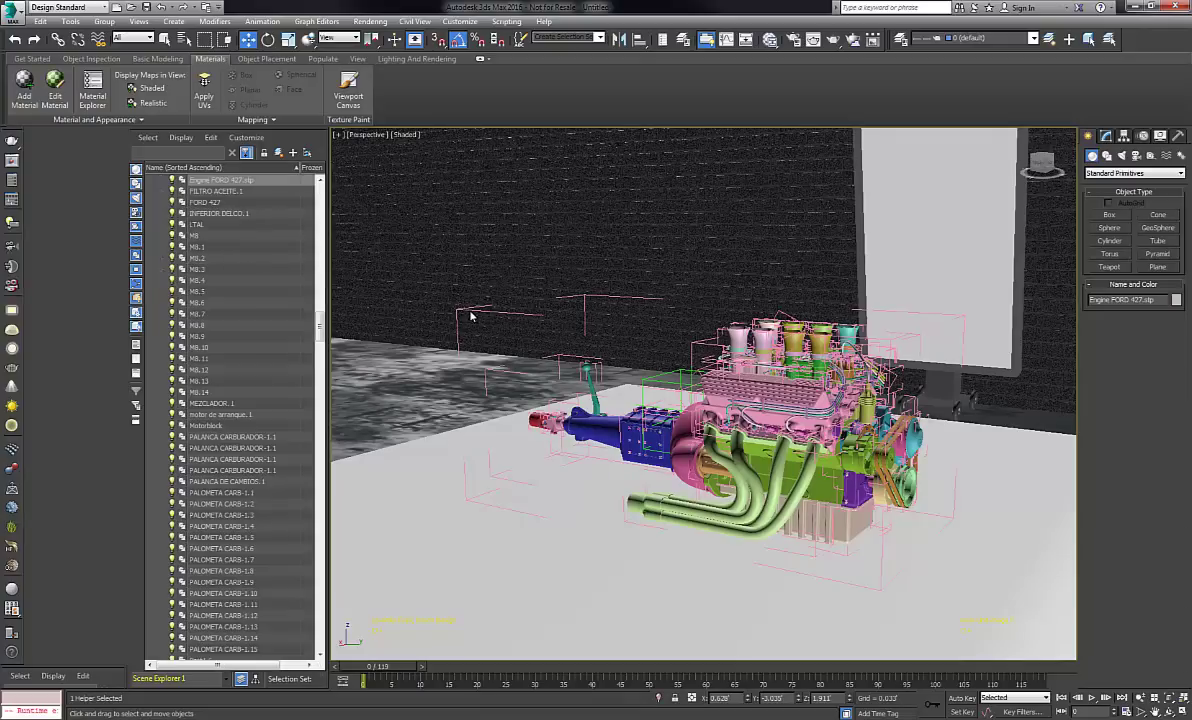
pyautogui.doubleClick(459, 308)
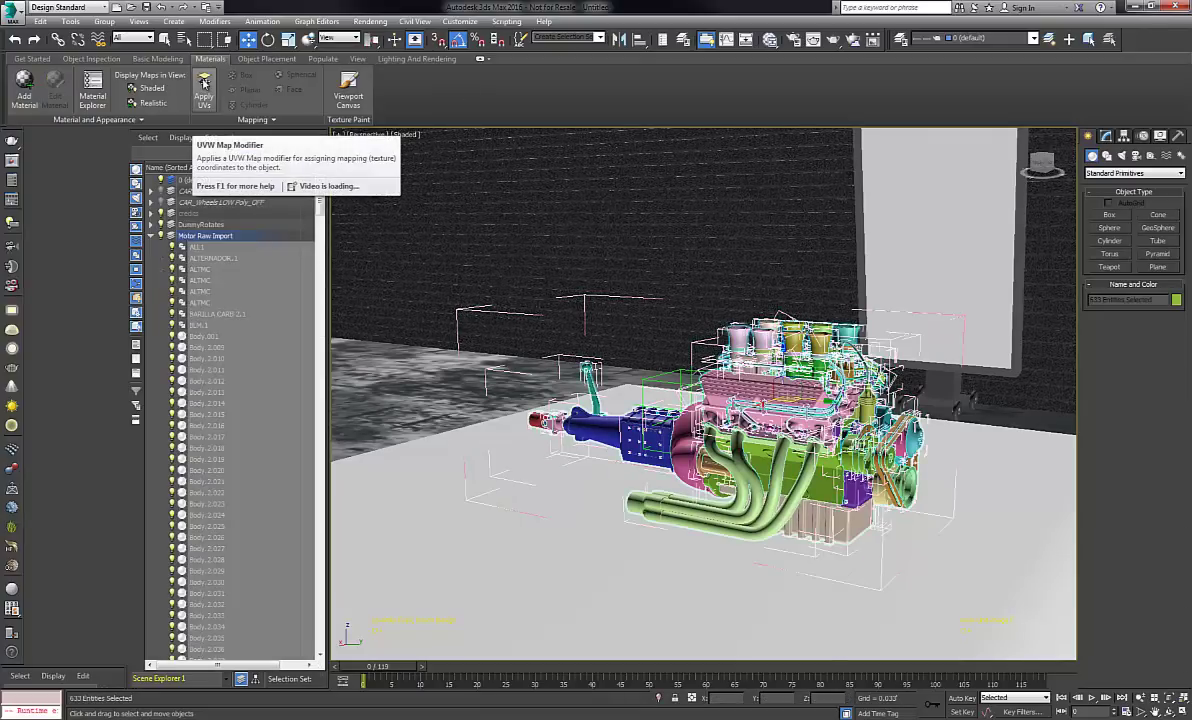
pyautogui.click(203, 92)
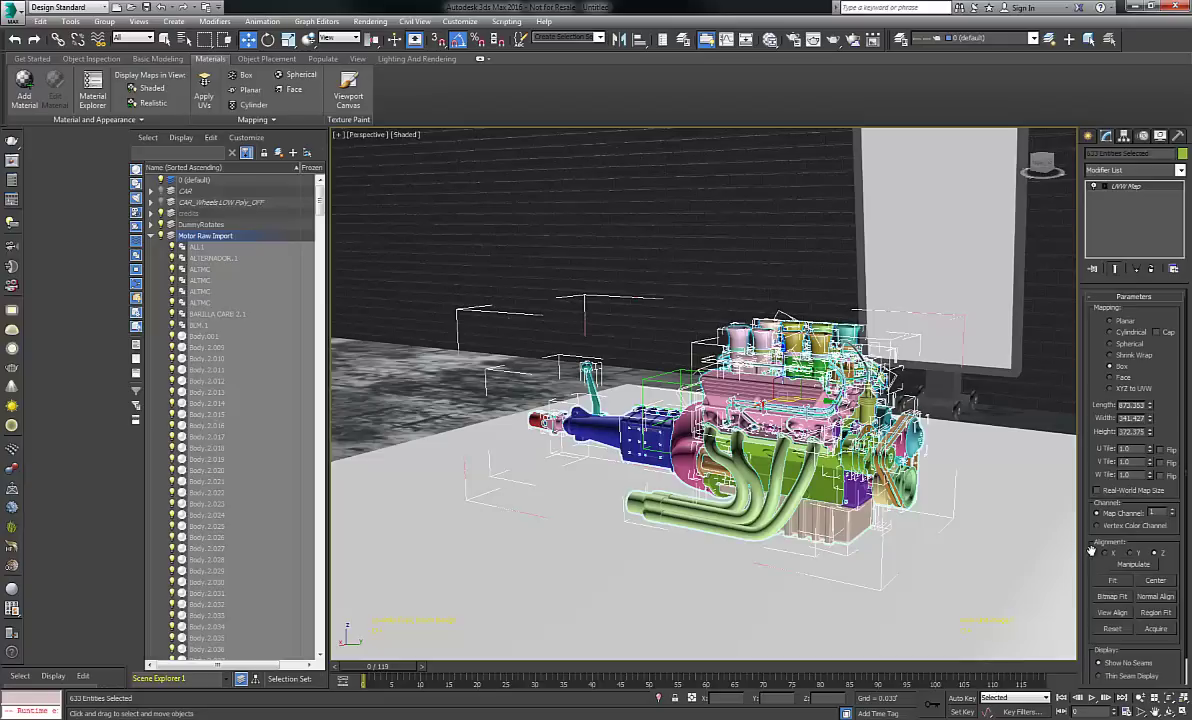
# Set the UVW Map modifier on the engine parts to Box mapping.
pyautogui.click(1110, 366)
pyautogui.scroll(-1, 1110, 500)
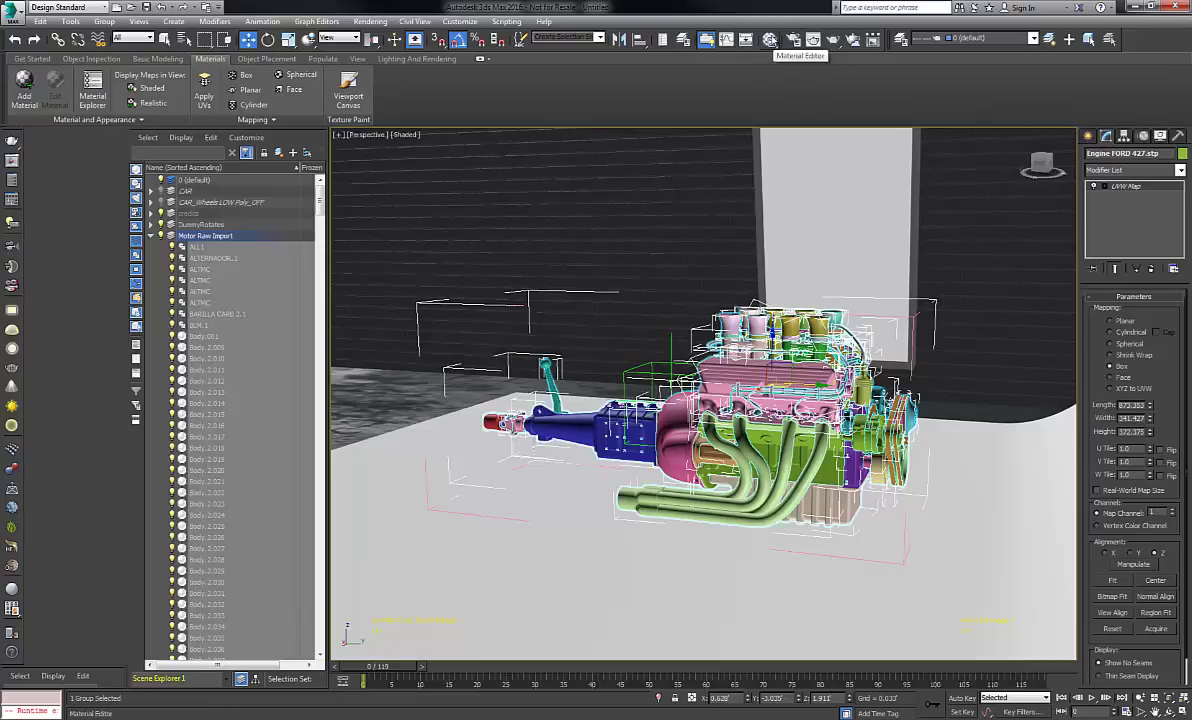
# Open the Slate Material Editor, add the Brass - Polished metal from the Autodesk Material Library to View1 and enlarge its preview.
pyautogui.click(769, 39)
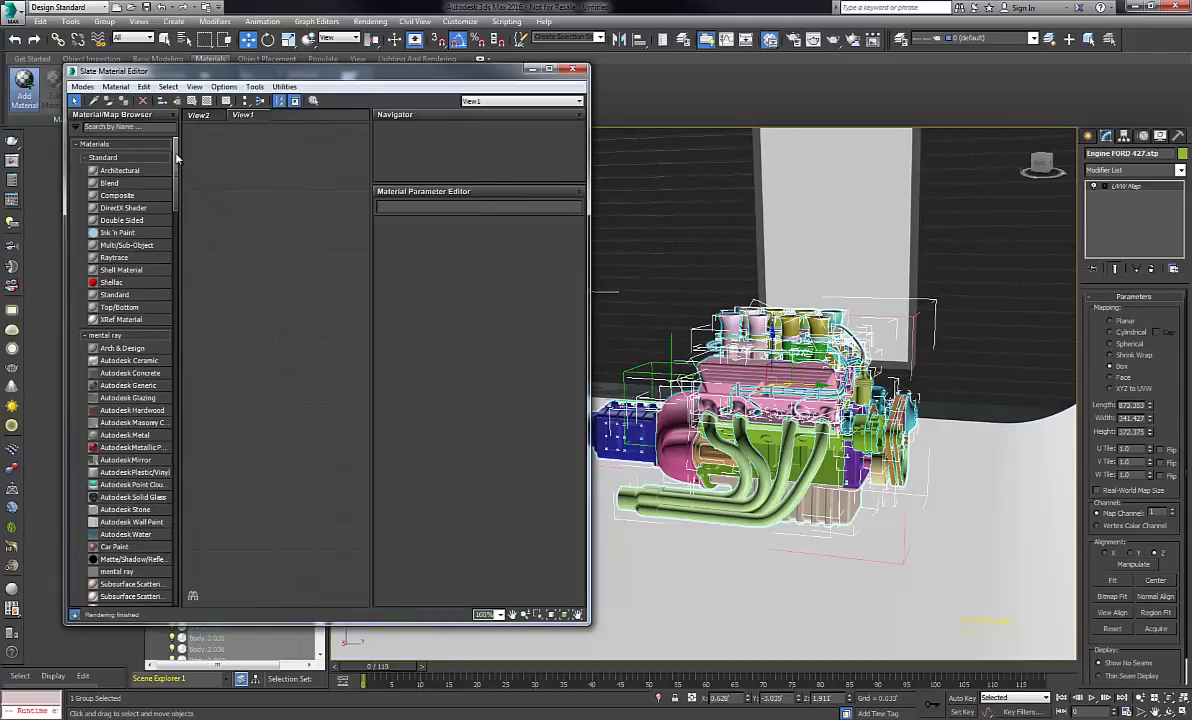
pyautogui.moveTo(176, 157); pyautogui.dragTo(170, 232)
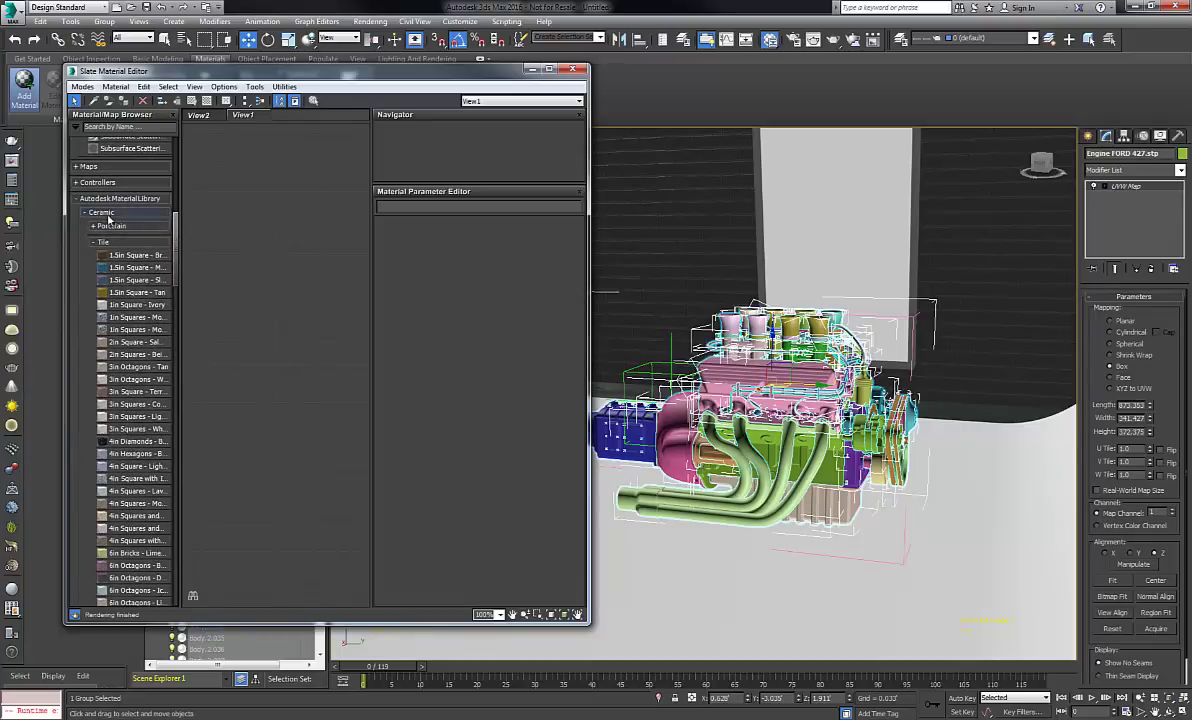
pyautogui.moveTo(176, 229); pyautogui.dragTo(175, 288)
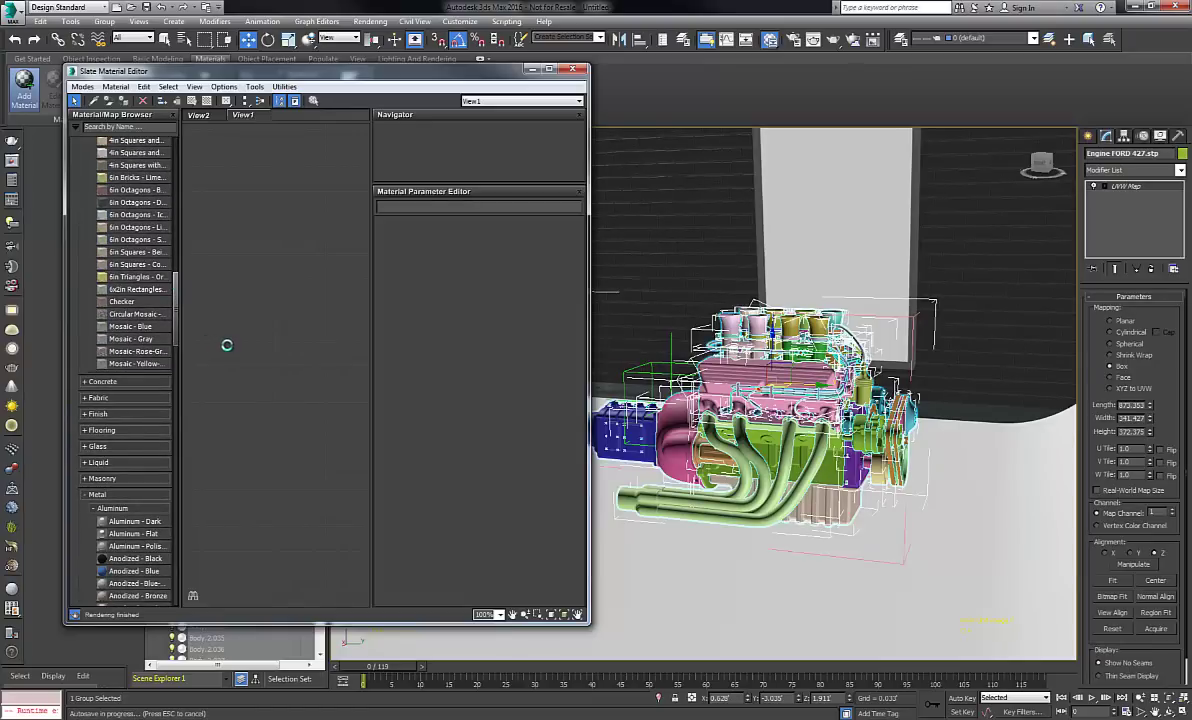
pyautogui.moveTo(176, 291); pyautogui.dragTo(176, 343)
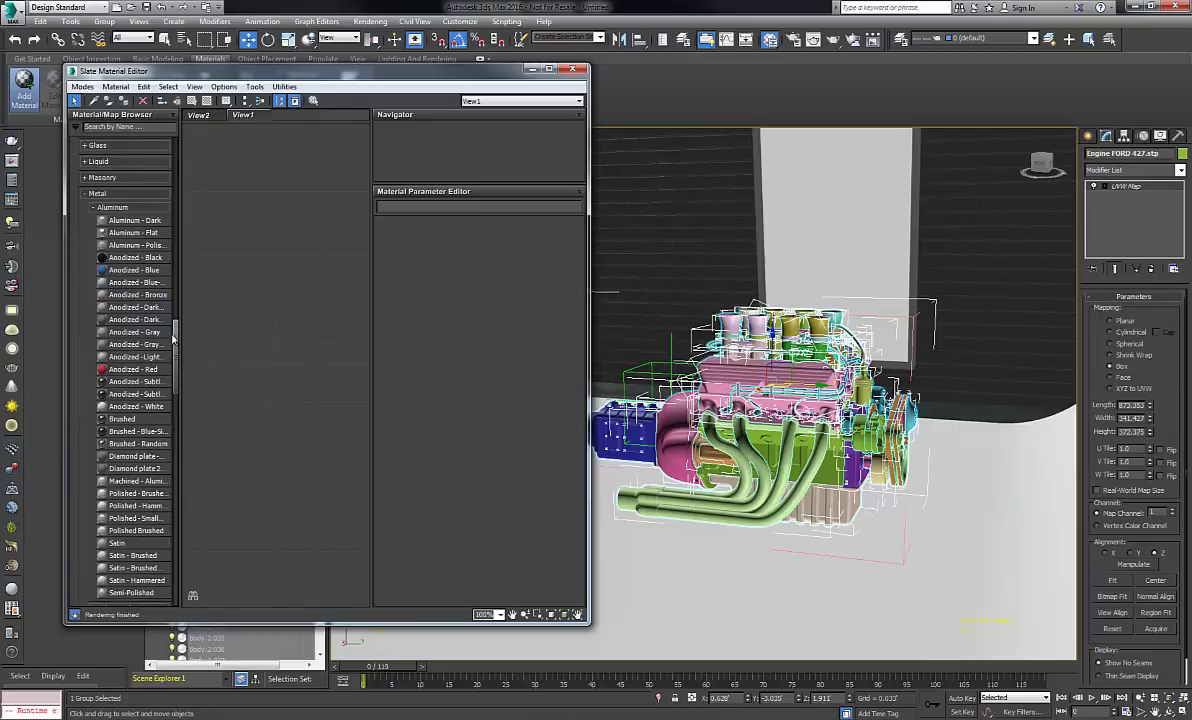
pyautogui.scroll(-8, 160, 360)
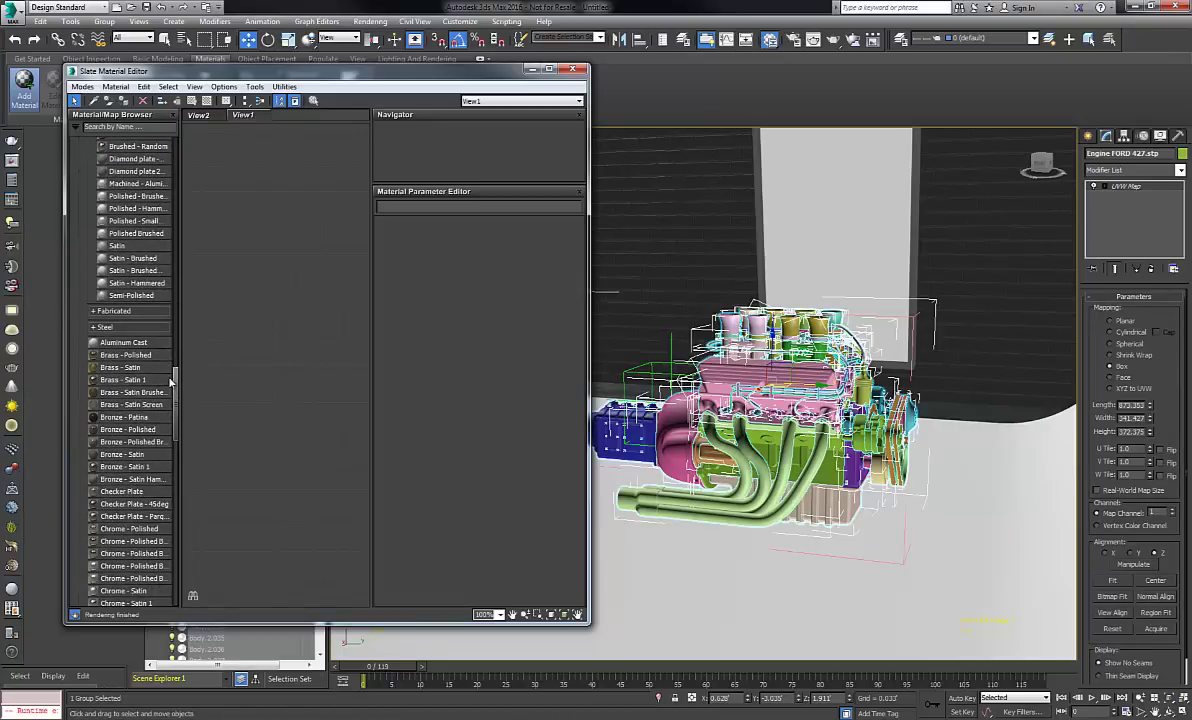
pyautogui.click(110, 355)
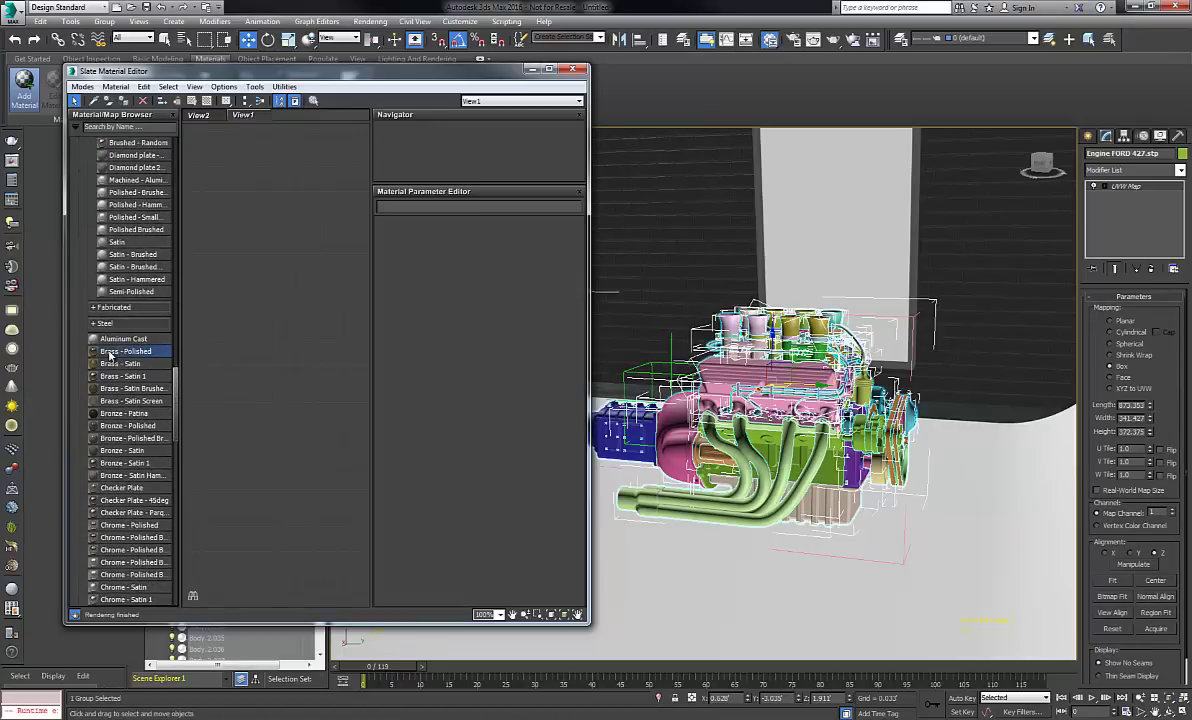
pyautogui.moveTo(110, 355); pyautogui.dragTo(230, 336)
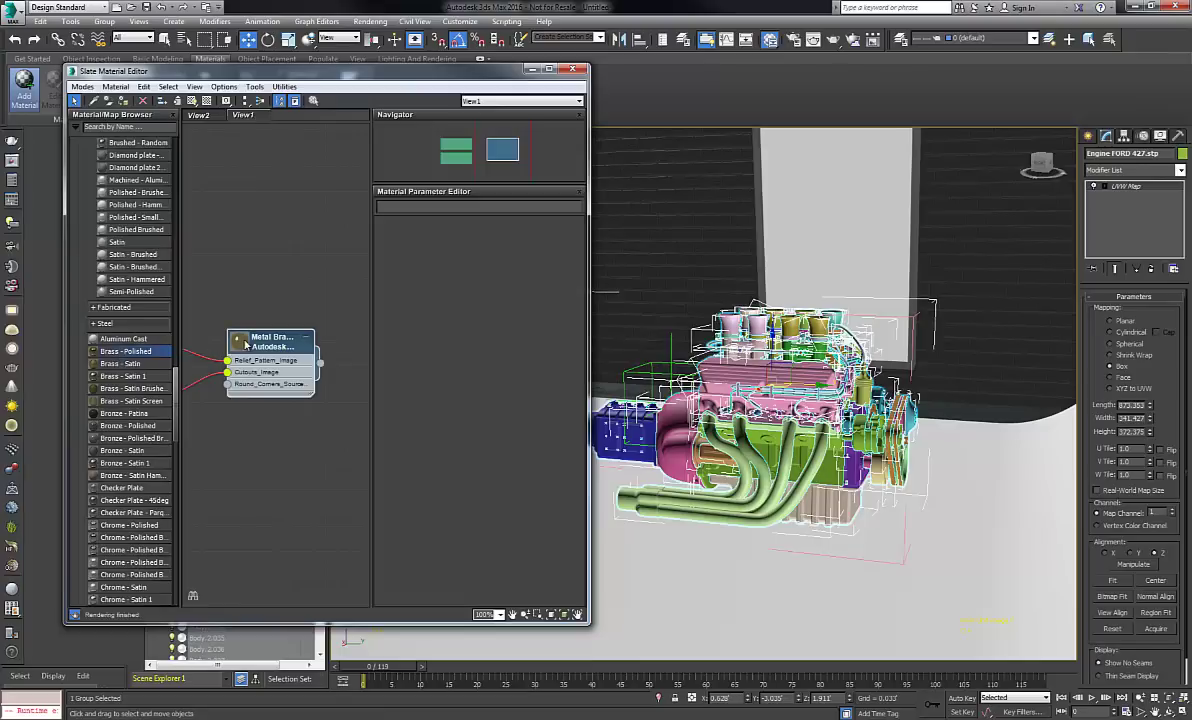
pyautogui.doubleClick(245, 344)
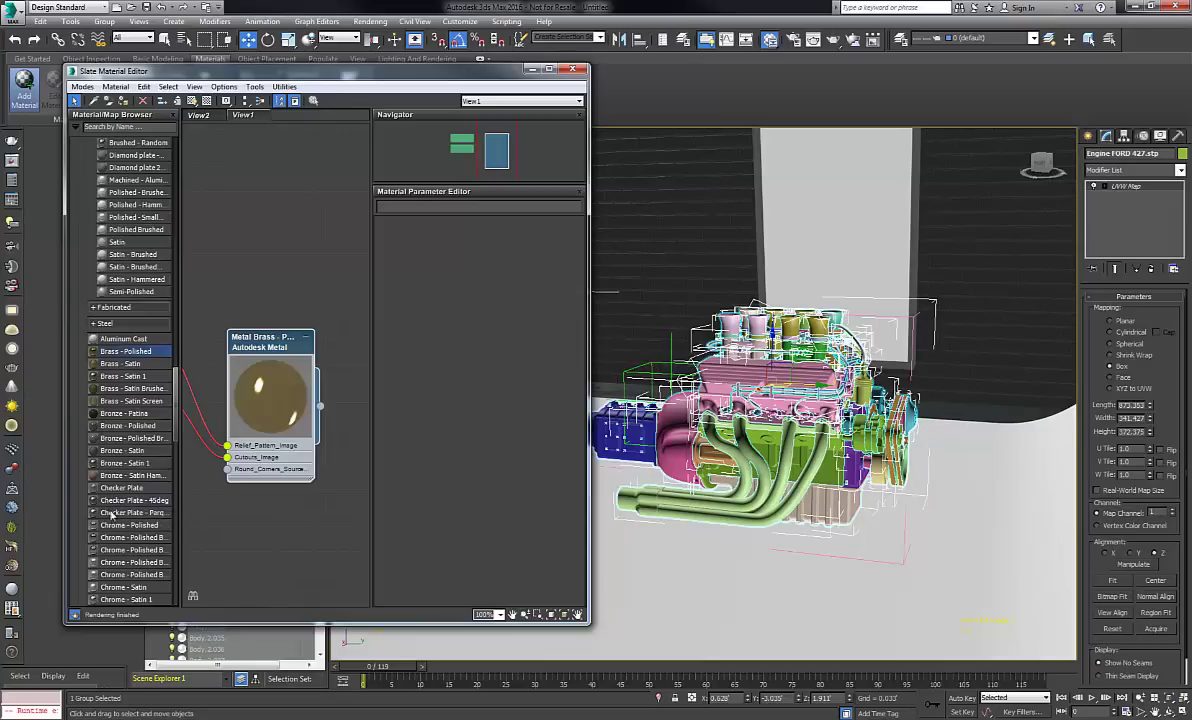
# Add a polished chrome library material above the brass node, enlarge its preview and close the material editor.
pyautogui.doubleClick(132, 574)
pyautogui.moveTo(259, 341); pyautogui.dragTo(243, 185)
pyautogui.doubleClick(231, 178)
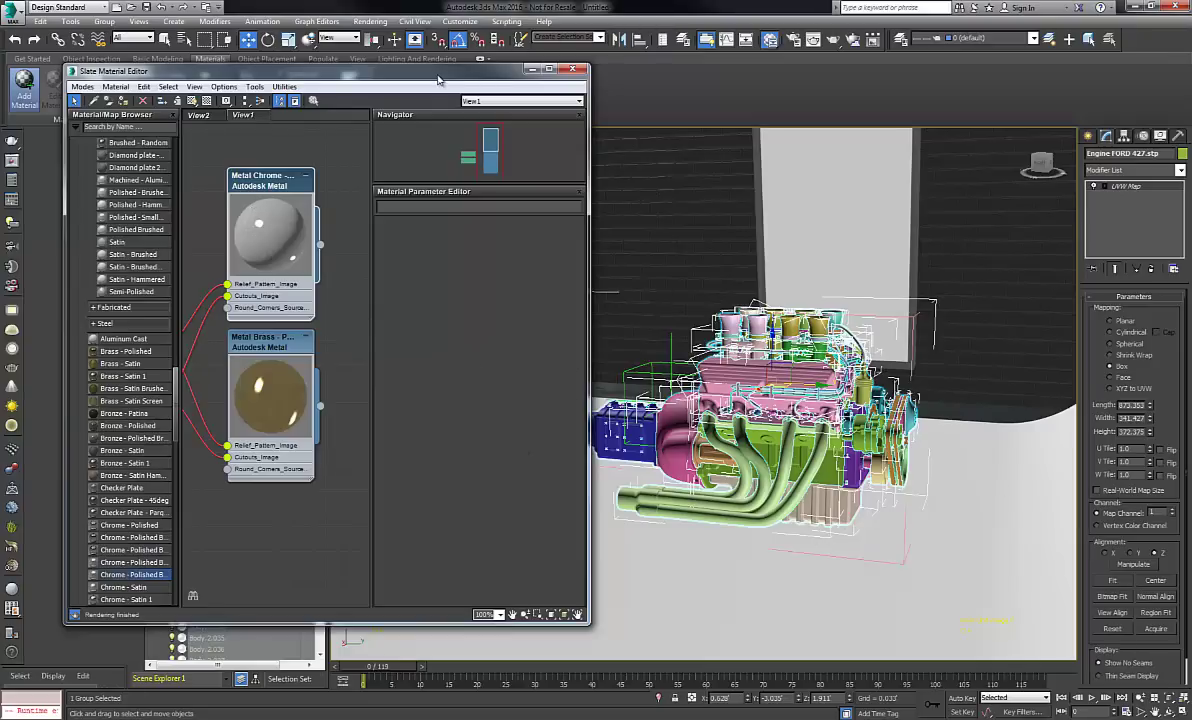
pyautogui.moveTo(438, 76); pyautogui.dragTo(428, 77)
pyautogui.click(562, 70)
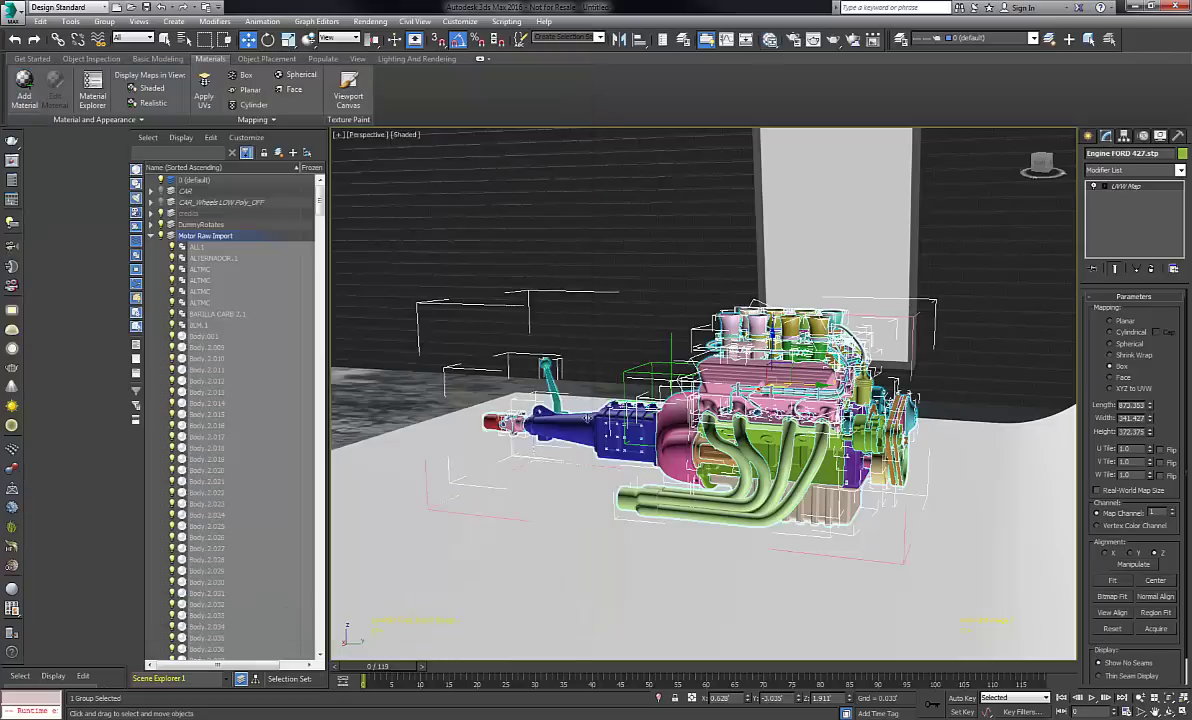
# Activate the 03 Render - iRay state set and select the finished engine group.
pyautogui.rightClick(528, 463)
pyautogui.moveTo(640, 444)
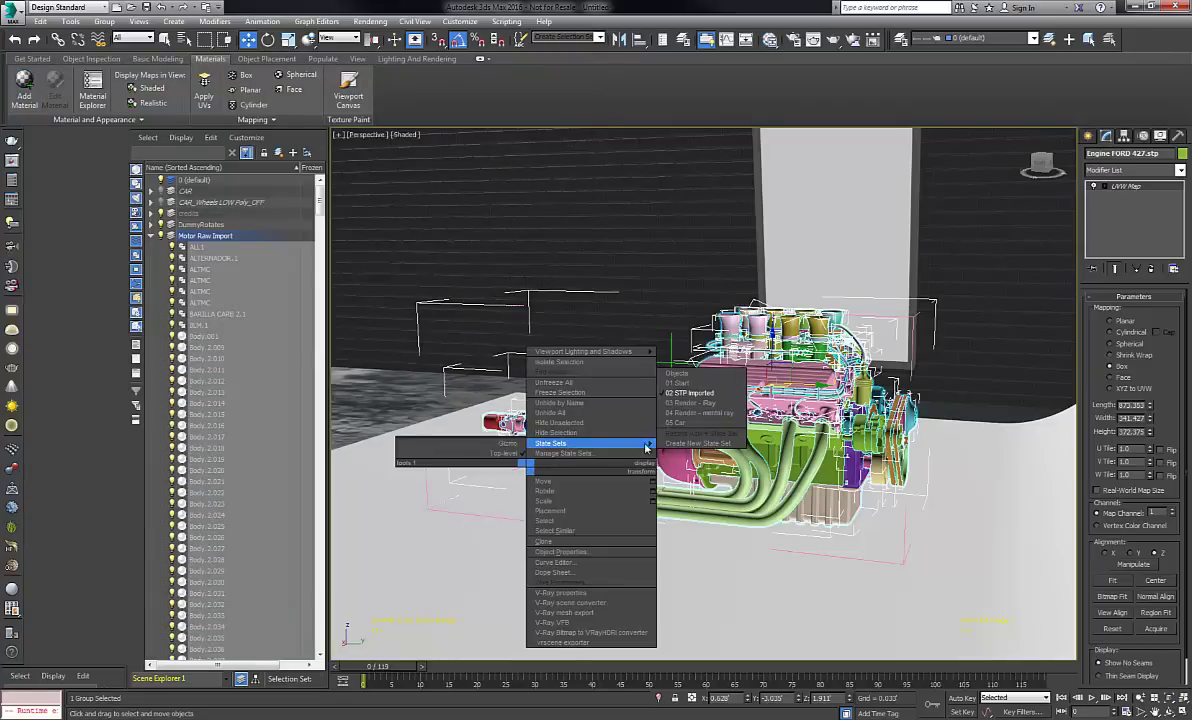
pyautogui.click(680, 383)
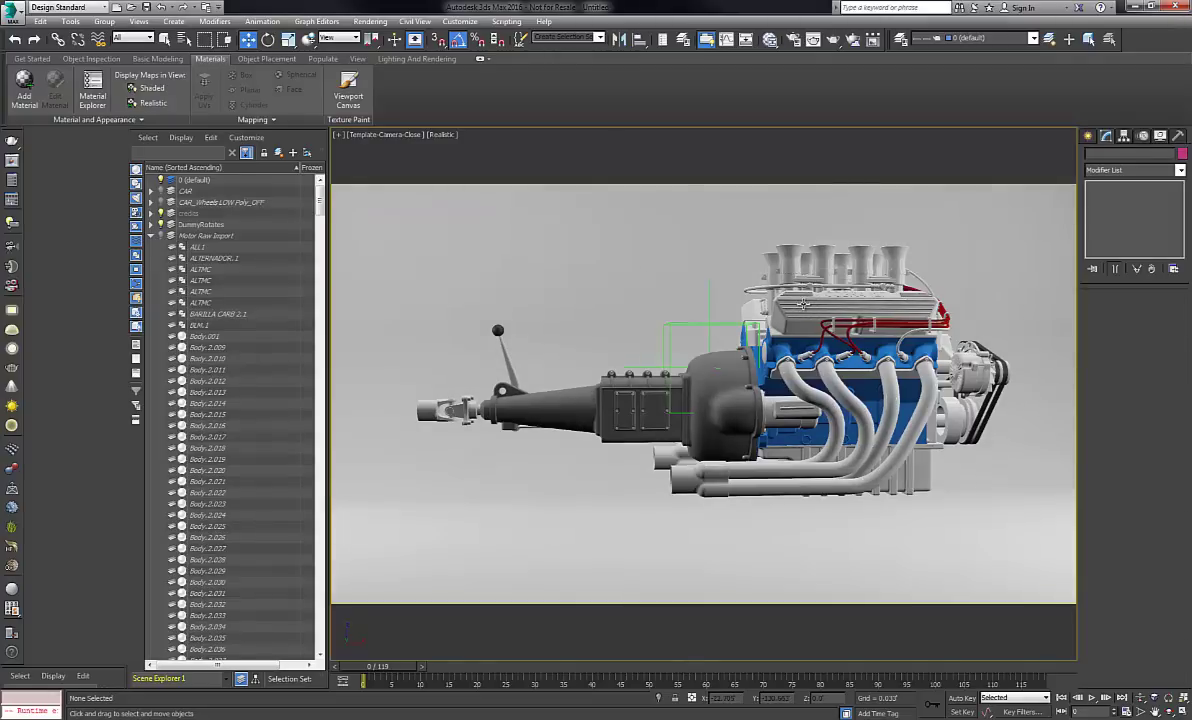
pyautogui.click(797, 326)
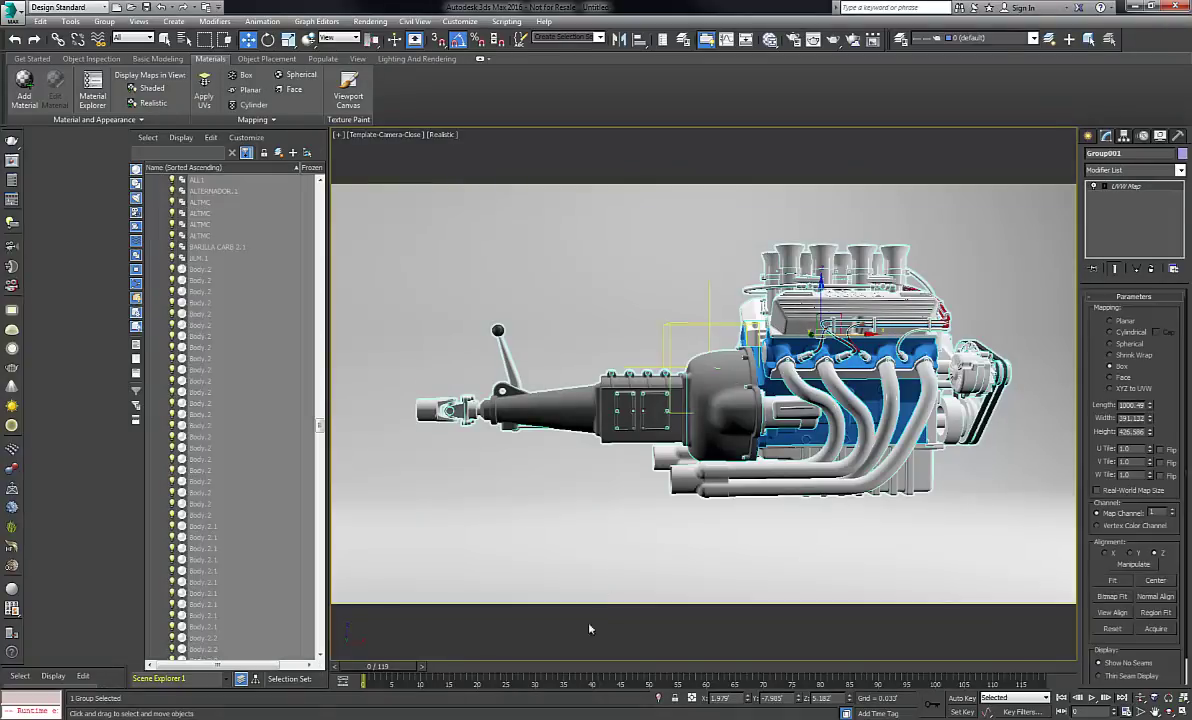
# Go to frame 18, start a test render of the Template-Camera-Close view, stop it and close the rendered image.
pyautogui.moveTo(404, 666); pyautogui.dragTo(470, 697)
pyautogui.press('w')
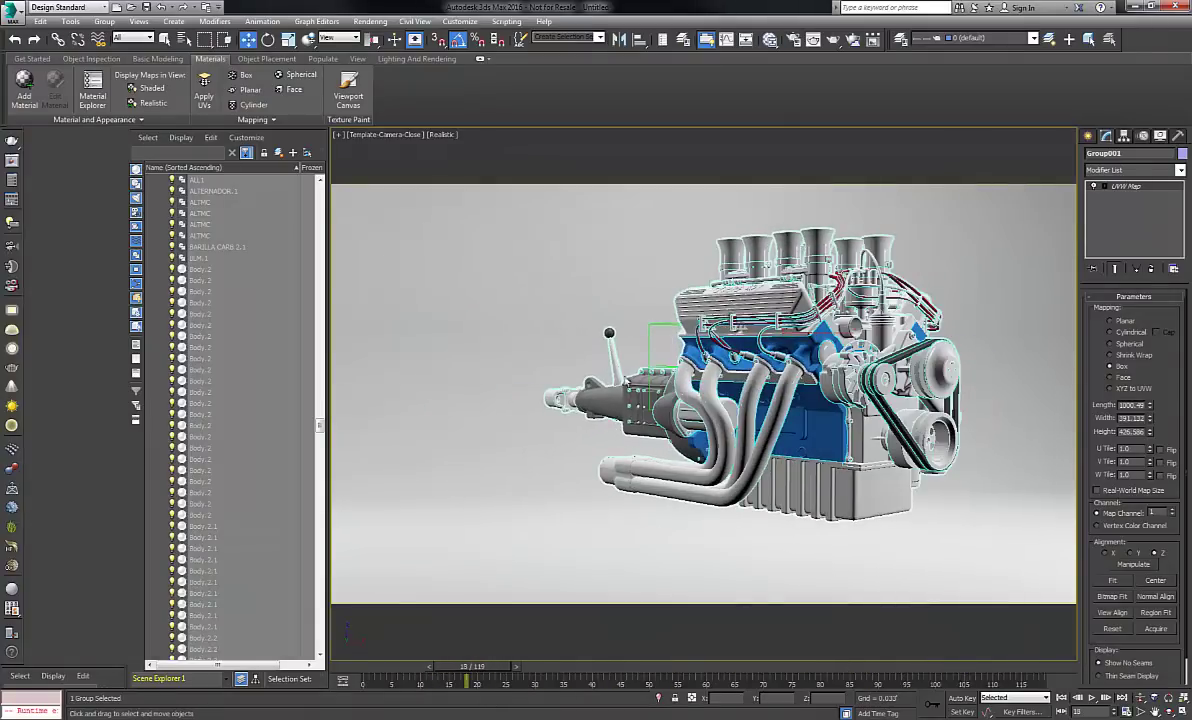
pyautogui.click(833, 40)
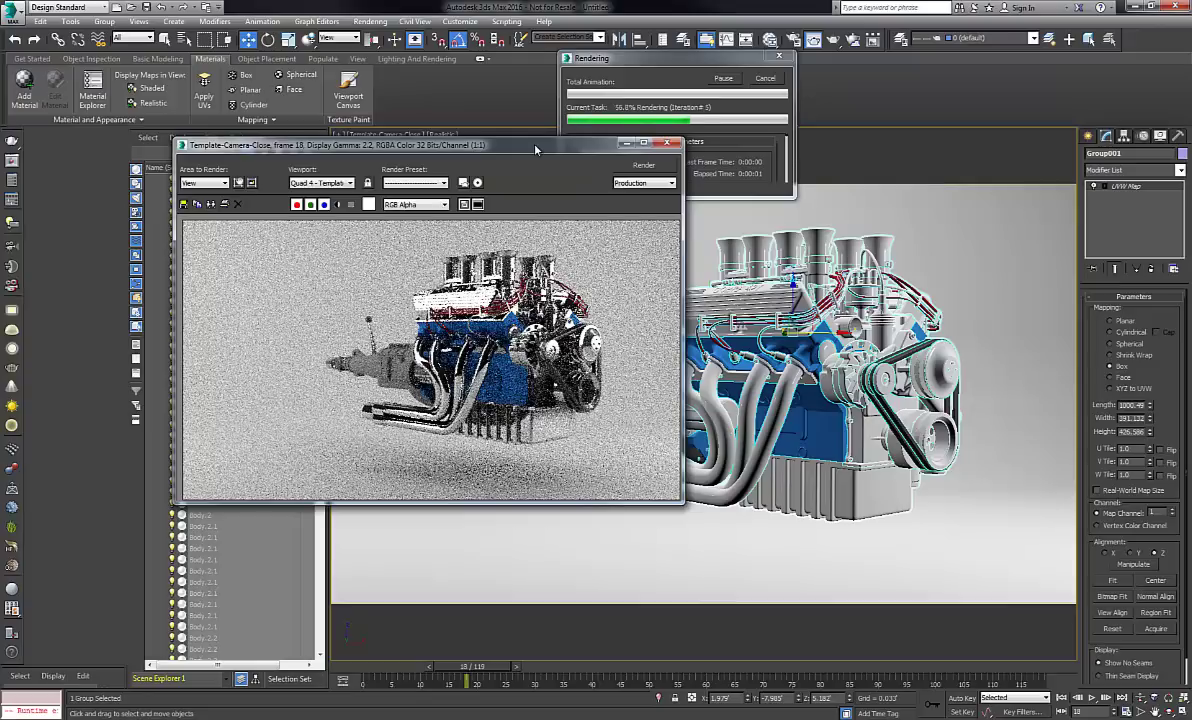
pyautogui.click(766, 79)
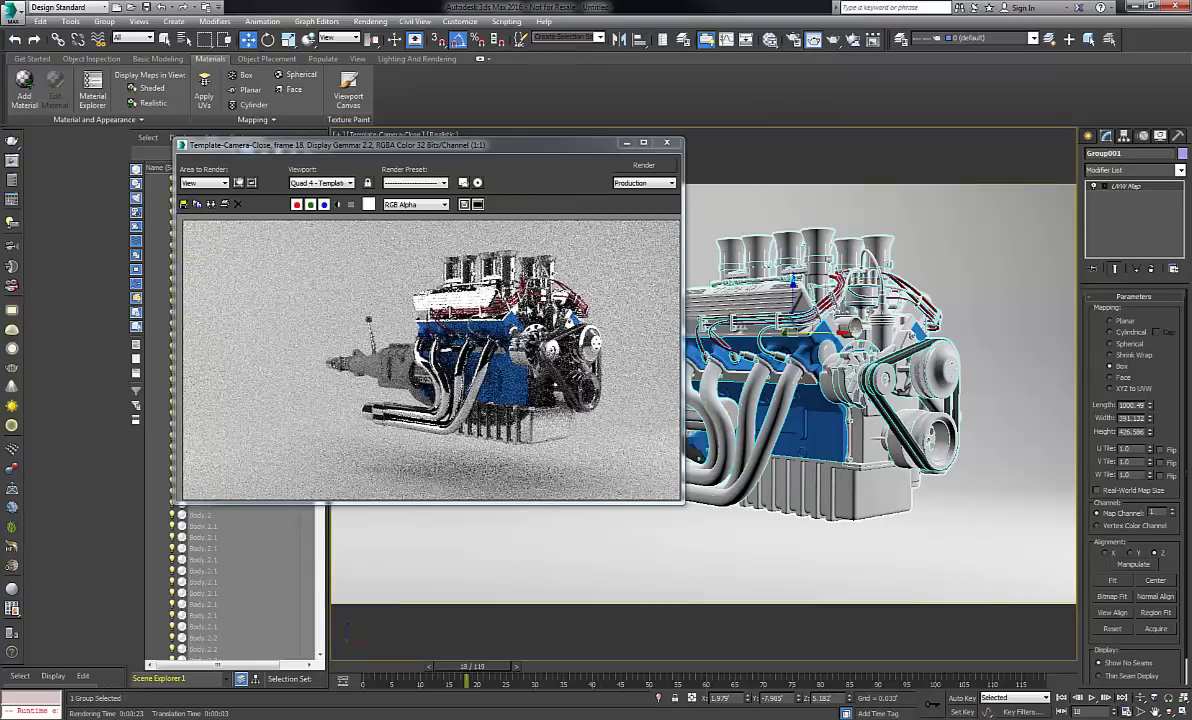
pyautogui.click(666, 143)
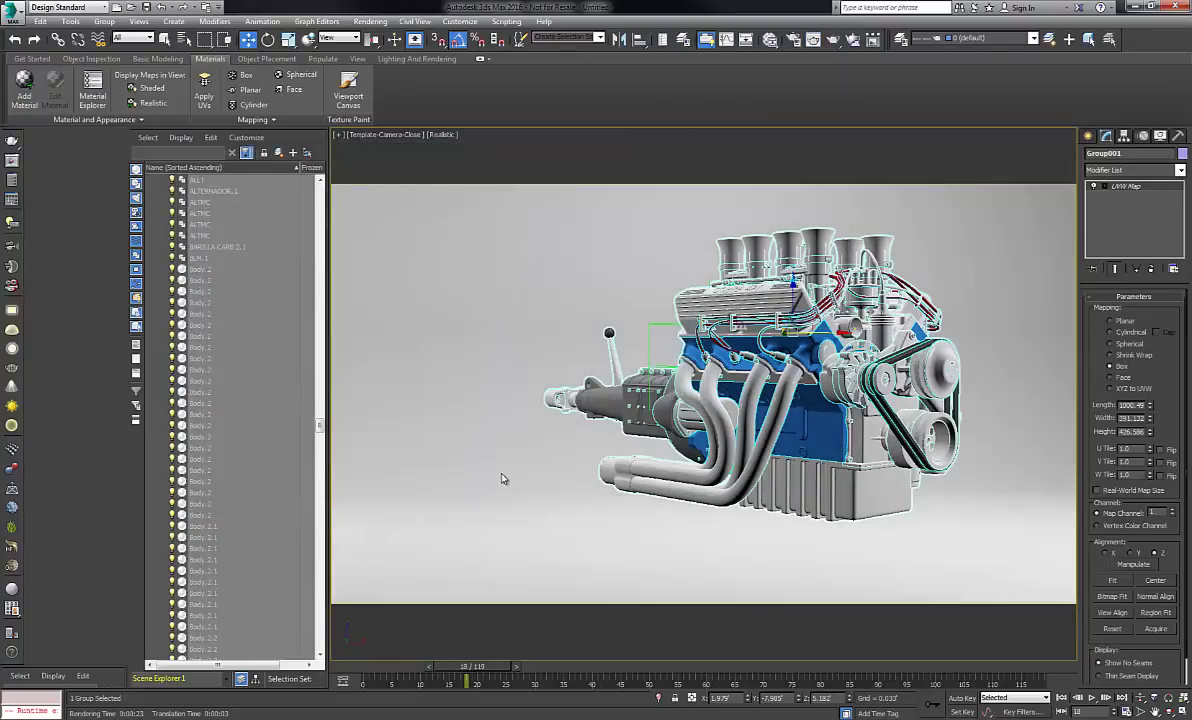
# Render the engine with the 04 Render - mental ray state set and switch to the 05 Car state set.
pyautogui.rightClick(498, 465)
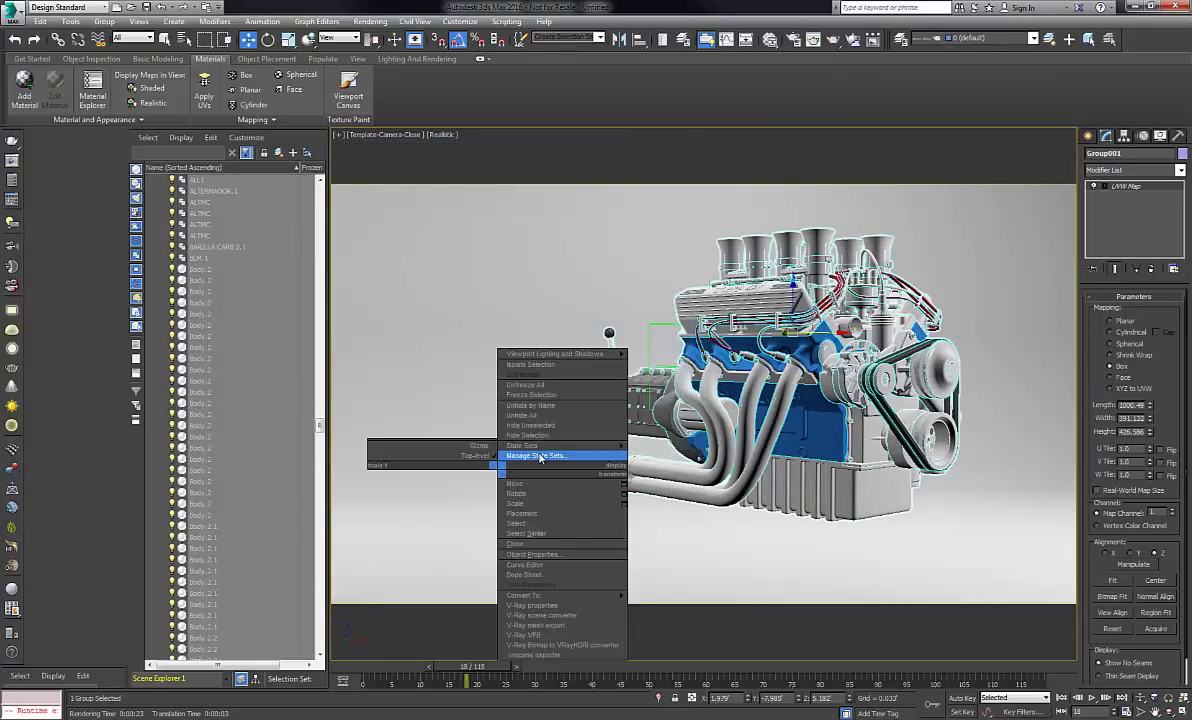
pyautogui.moveTo(546, 449)
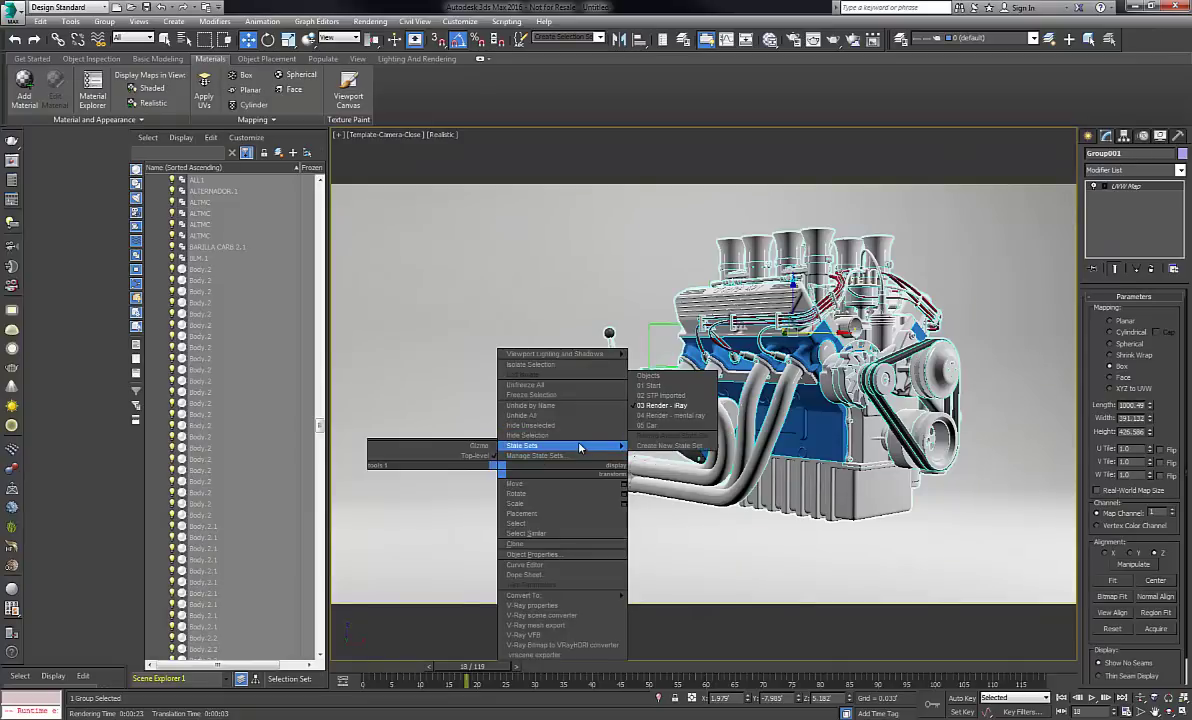
pyautogui.click(662, 425)
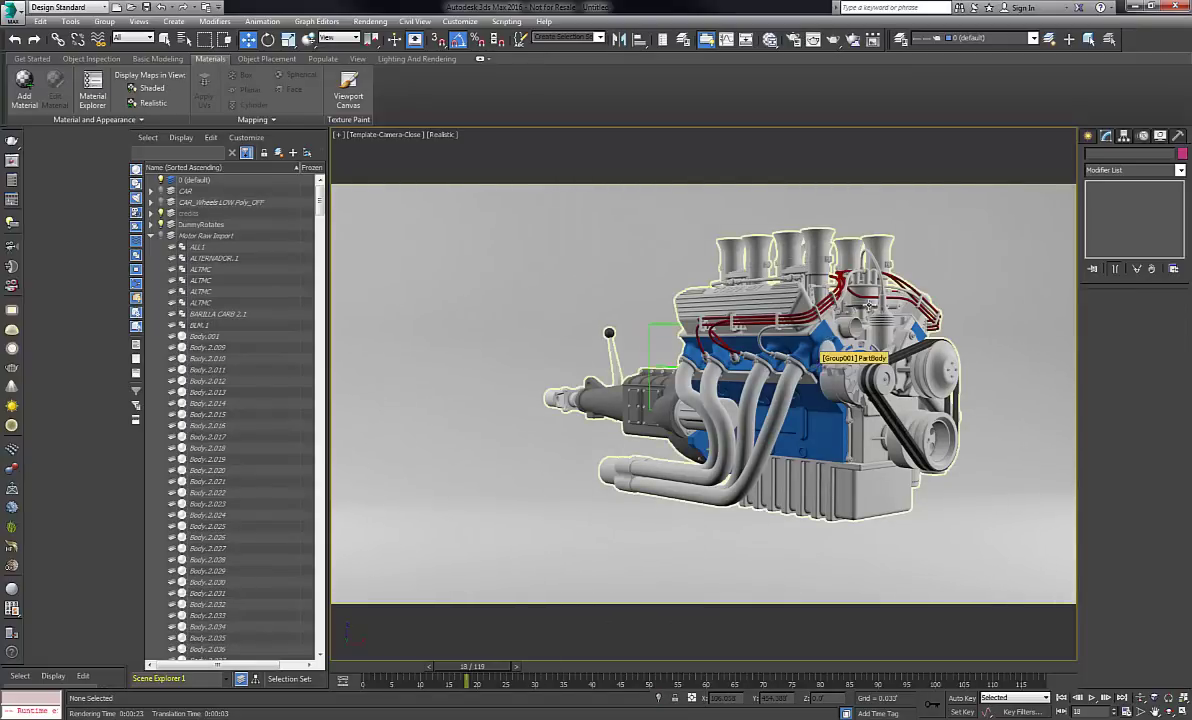
pyautogui.click(832, 38)
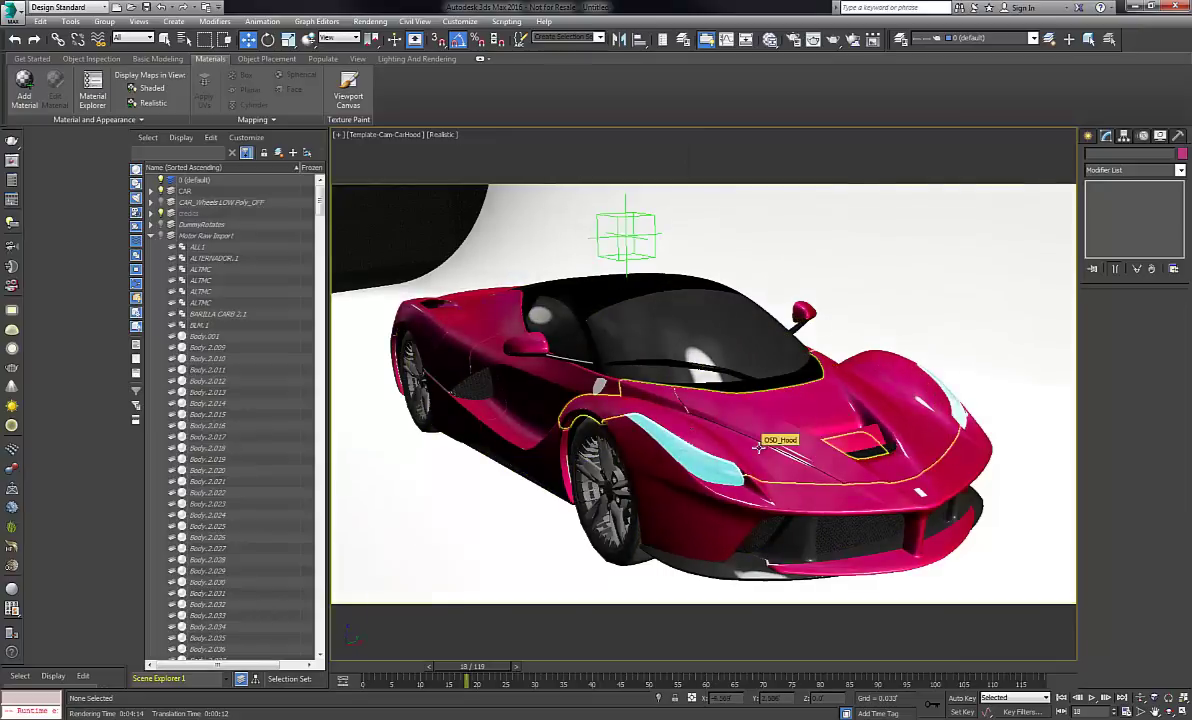
# Select the car's meshChooserTrans001 wheels and try out other rim designs with the Mesh to choose parameter, returning to the original rims.
pyautogui.click(604, 550)
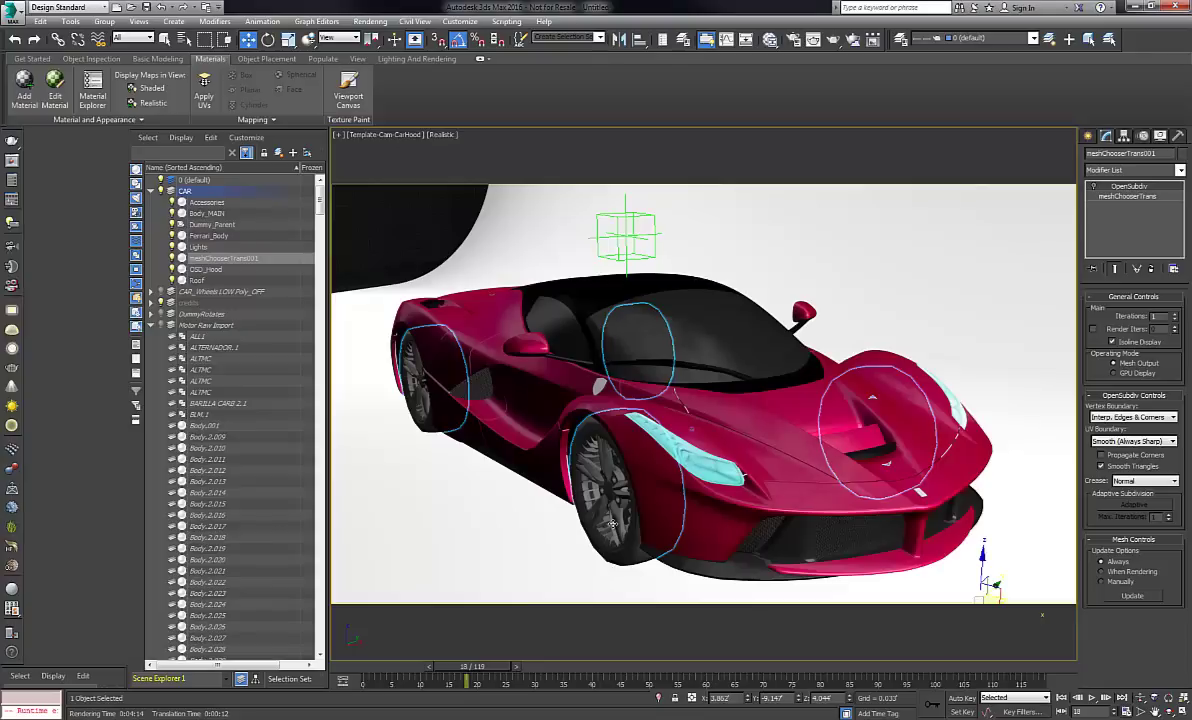
pyautogui.click(1130, 197)
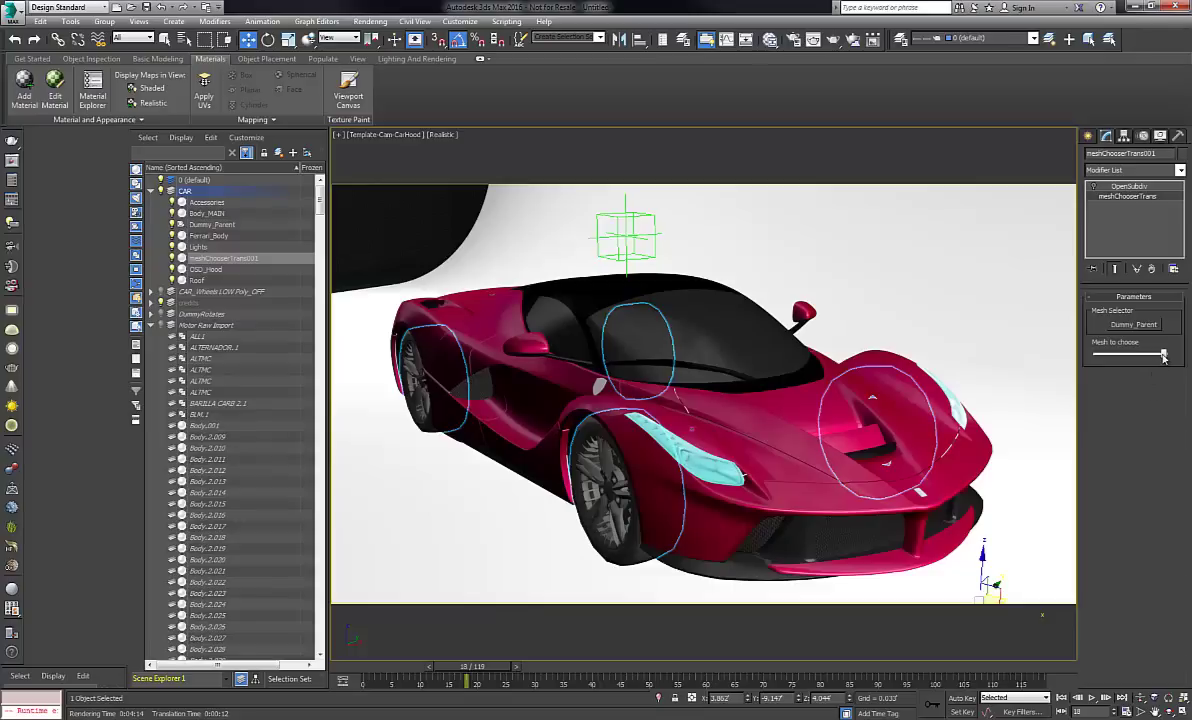
pyautogui.moveTo(1160, 355)
pyautogui.mouseDown()
pyautogui.moveTo(1100, 355)
pyautogui.moveTo(1119, 358)
pyautogui.mouseUp()
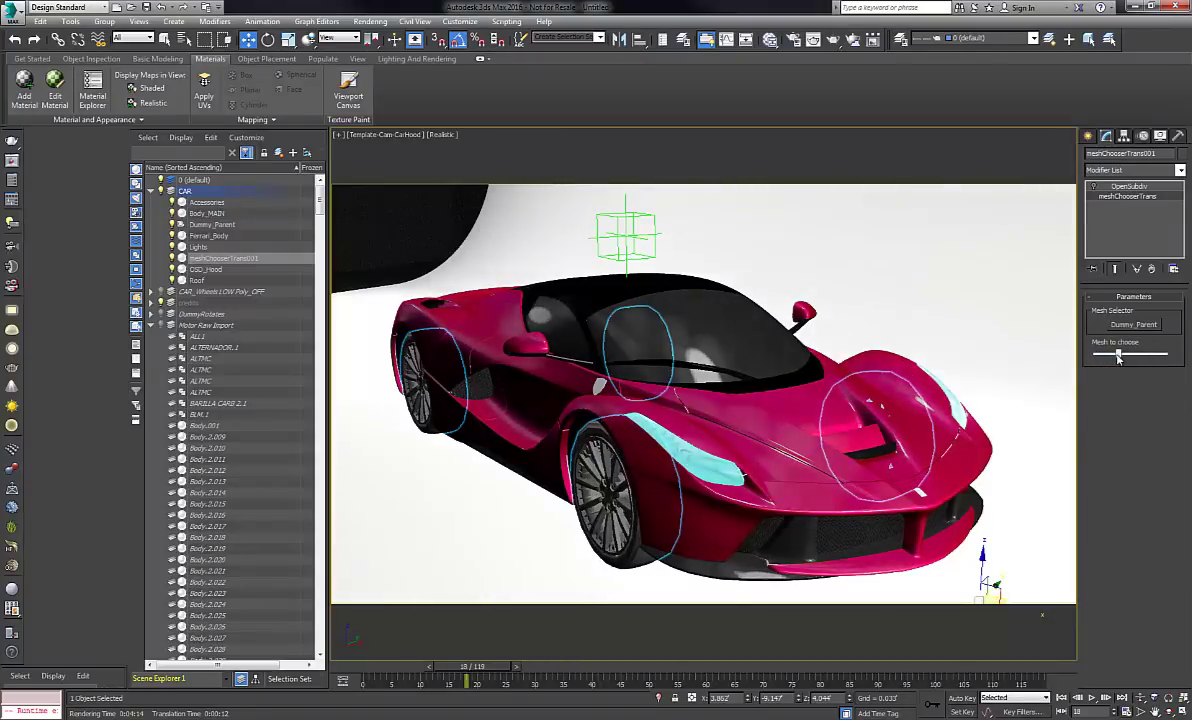
pyautogui.moveTo(1118, 355); pyautogui.dragTo(1163, 356)
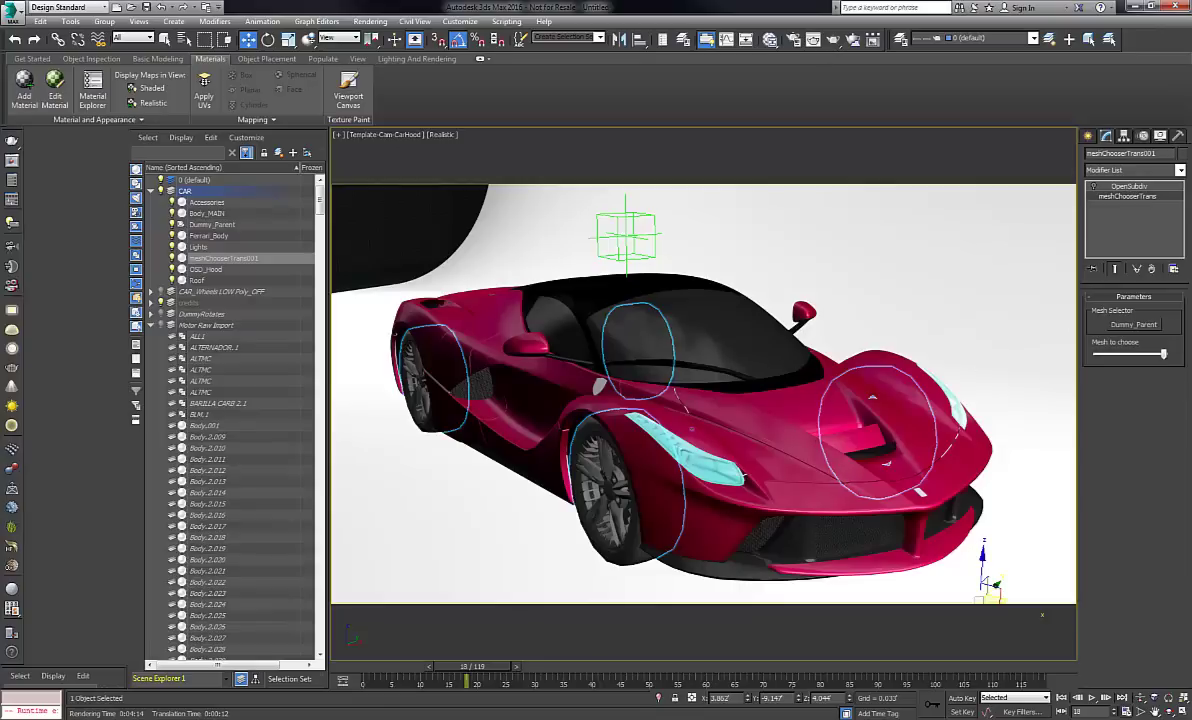
pyautogui.moveTo(1155, 359); pyautogui.dragTo(1139, 360)
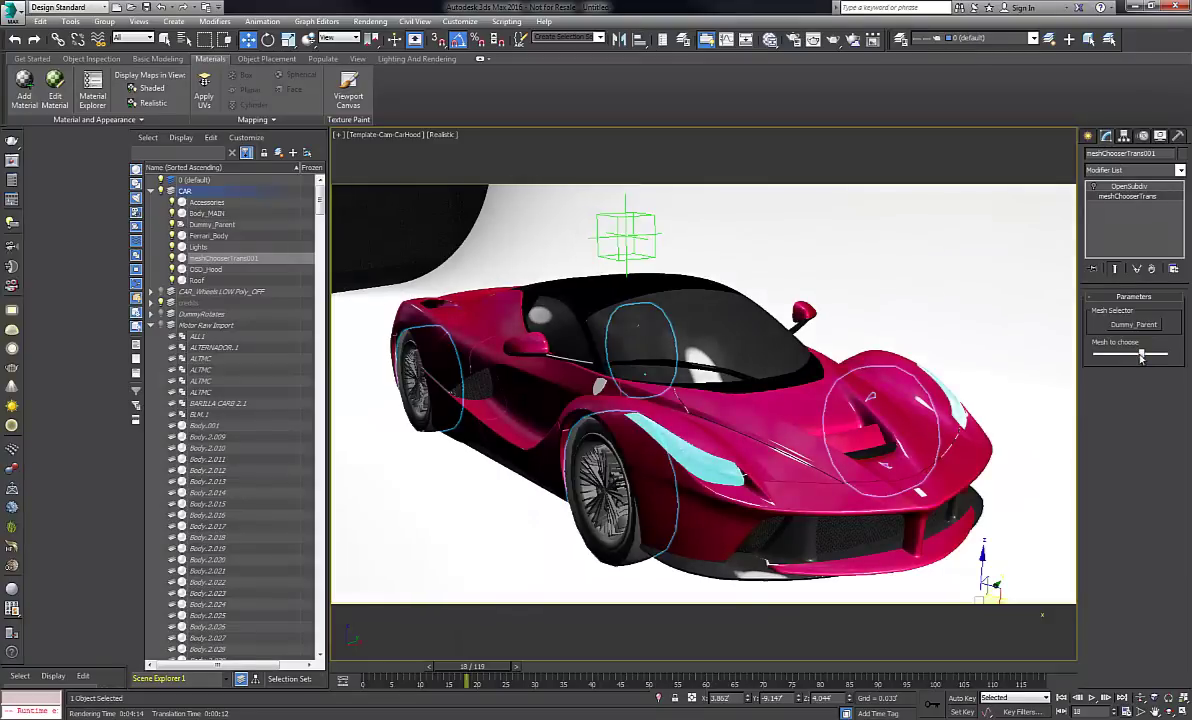
pyautogui.moveTo(1139, 360); pyautogui.dragTo(1115, 358)
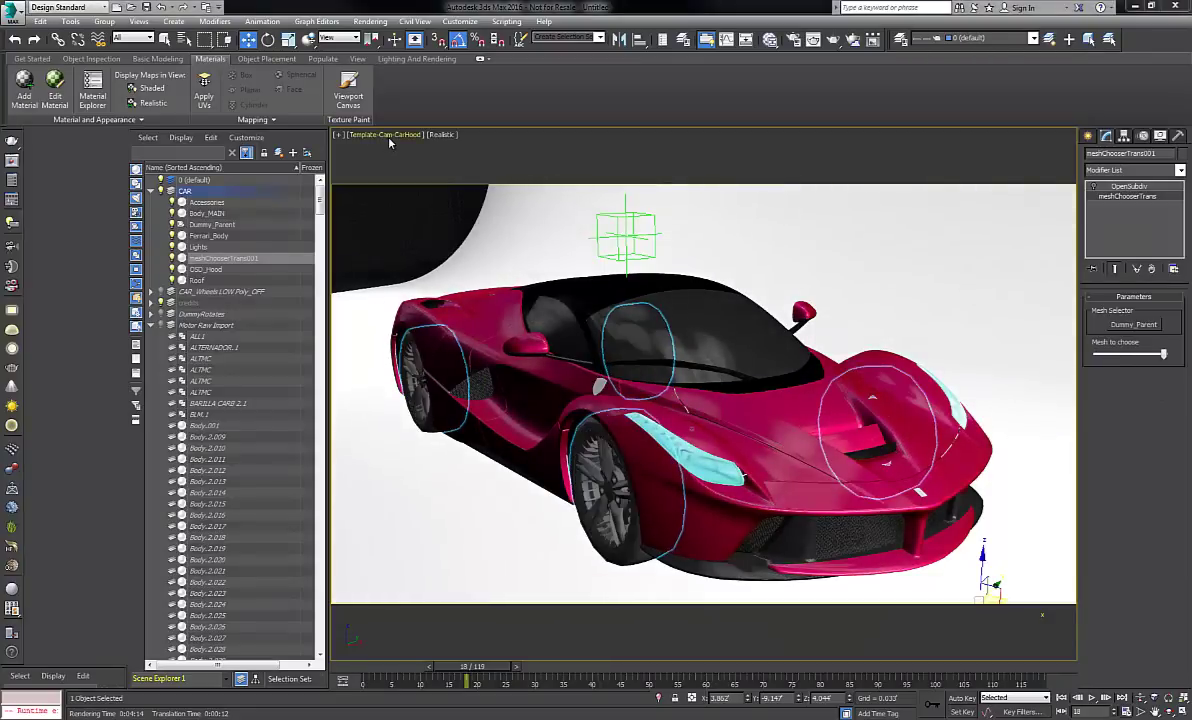
# Change the car camera viewport to Perspective and select the OSD_Hood object for a close-up of its air vent.
pyautogui.click(389, 137)
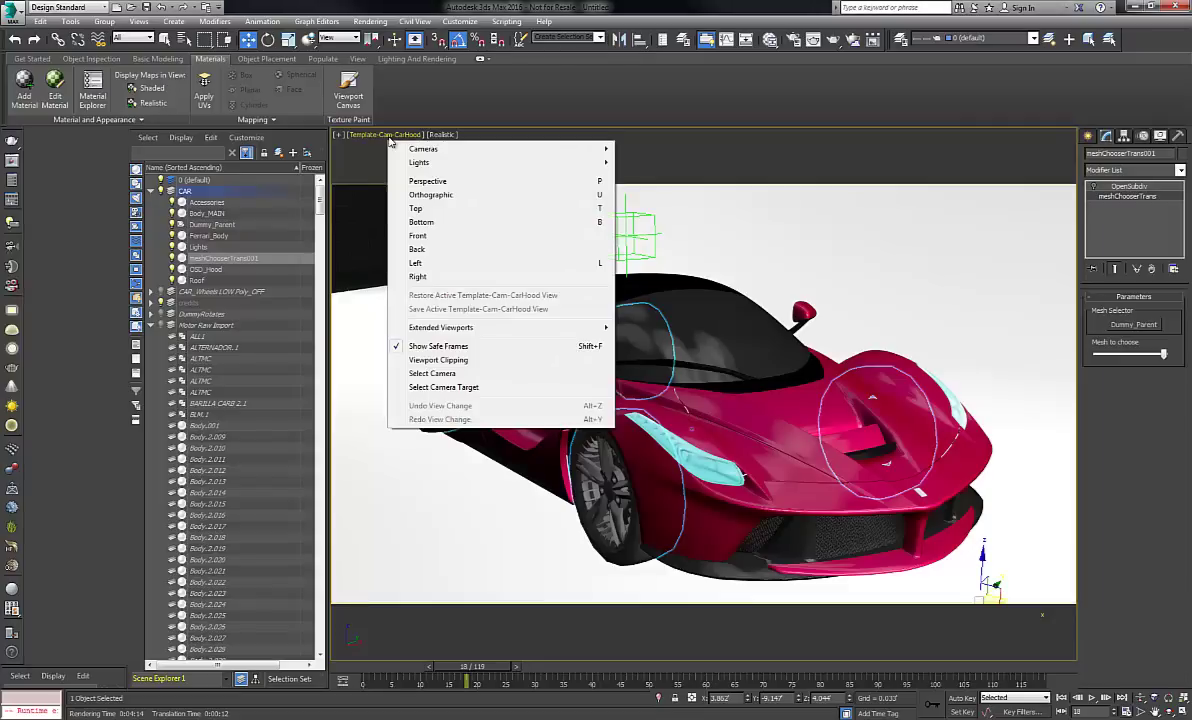
pyautogui.click(456, 182)
pyautogui.keyDown('alt'); pyautogui.moveTo(723, 269); pyautogui.dragTo(756, 352, button='middle'); pyautogui.keyUp('alt')
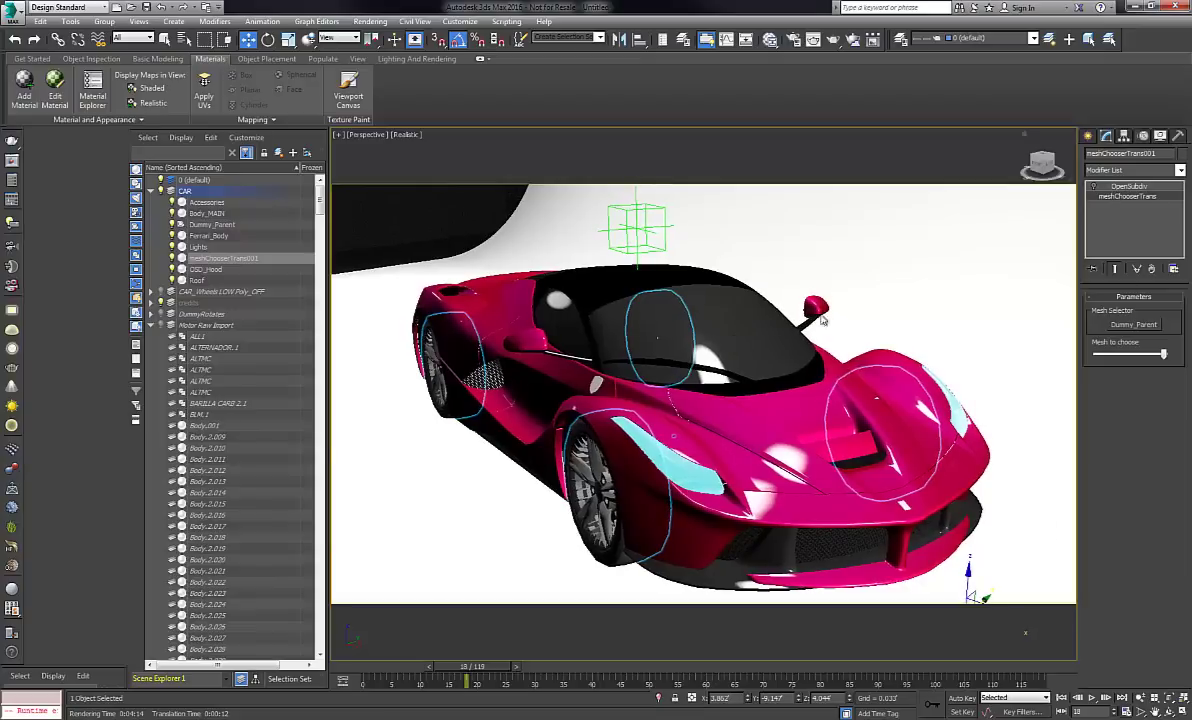
pyautogui.click(716, 402)
pyautogui.moveTo(901, 369); pyautogui.dragTo(853, 372, button='middle')
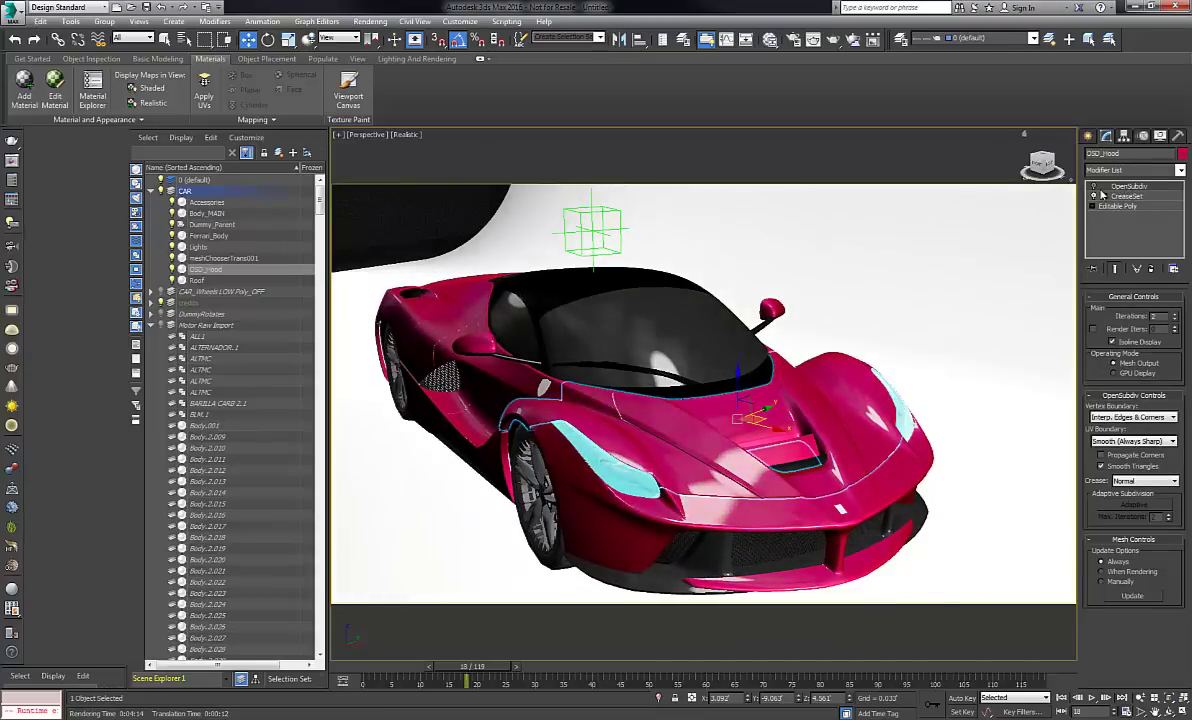
pyautogui.scroll(5, 734, 364)
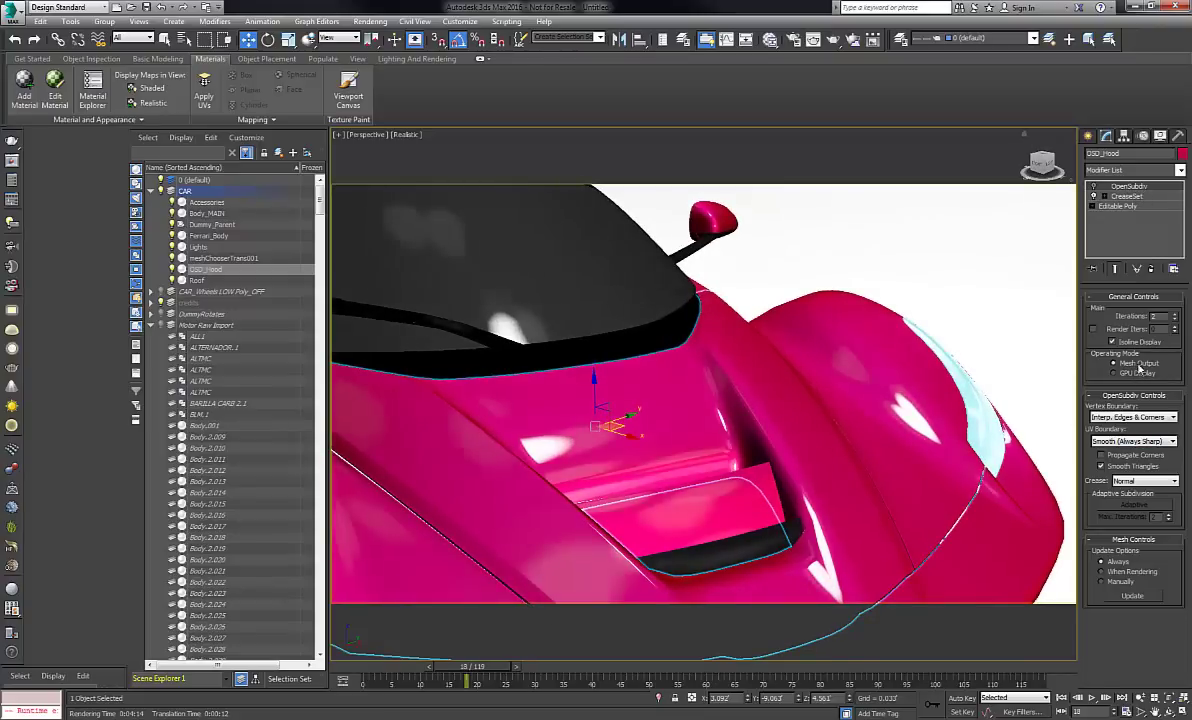
# Review the hood's CreaseSet modifier and set its OpenSubdiv modifier to GPU Display with Adaptive subdivision.
pyautogui.click(1127, 196)
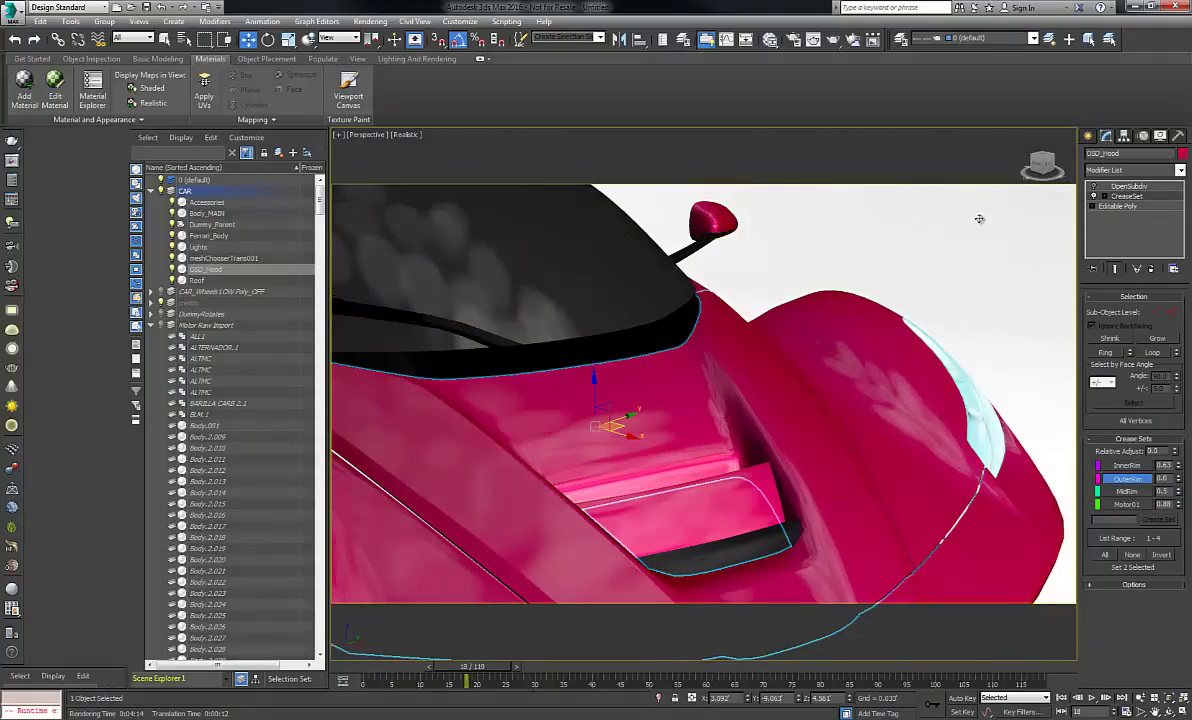
pyautogui.click(1124, 188)
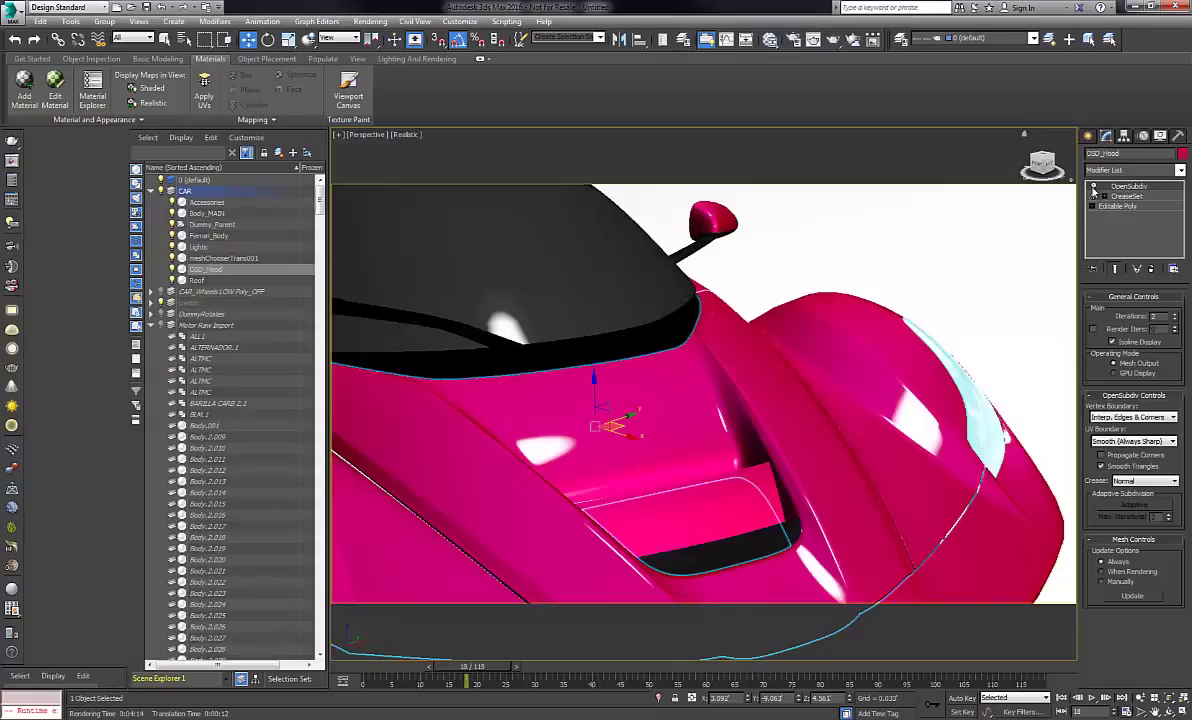
pyautogui.click(1126, 597)
pyautogui.press('q')
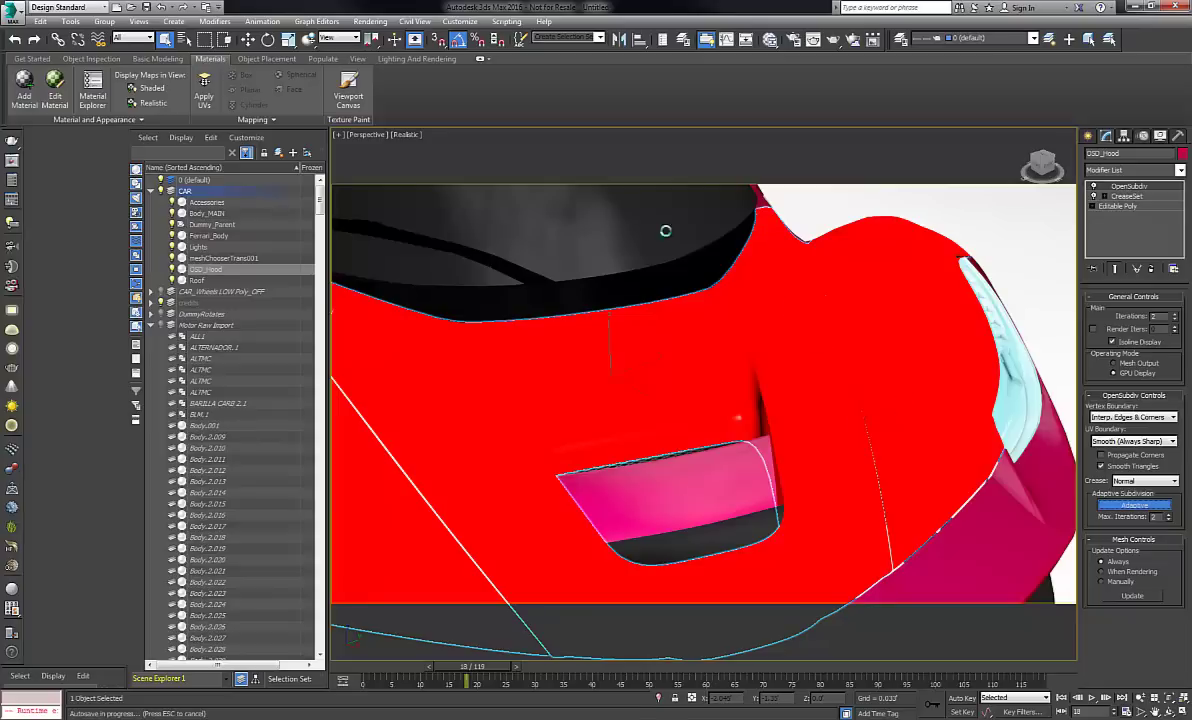
# Switch the viewport shading to Wireframe and examine the hood's adaptive subdivision up close and from farther away.
pyautogui.click(406, 136)
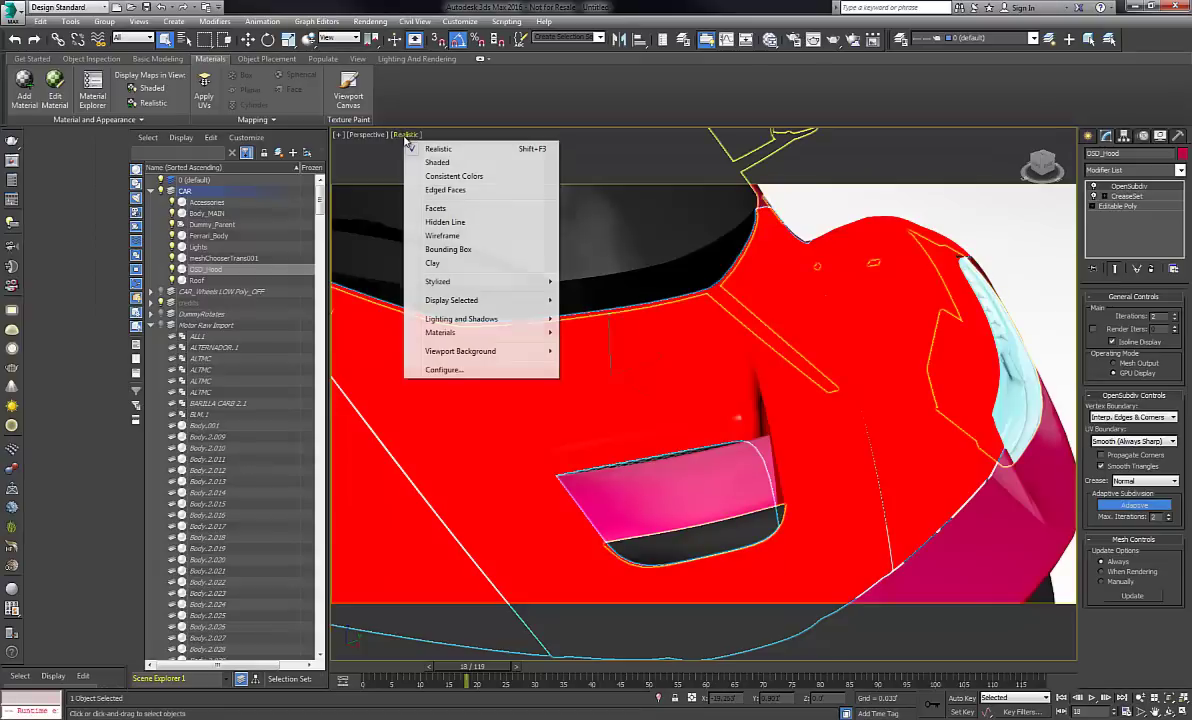
pyautogui.click(457, 239)
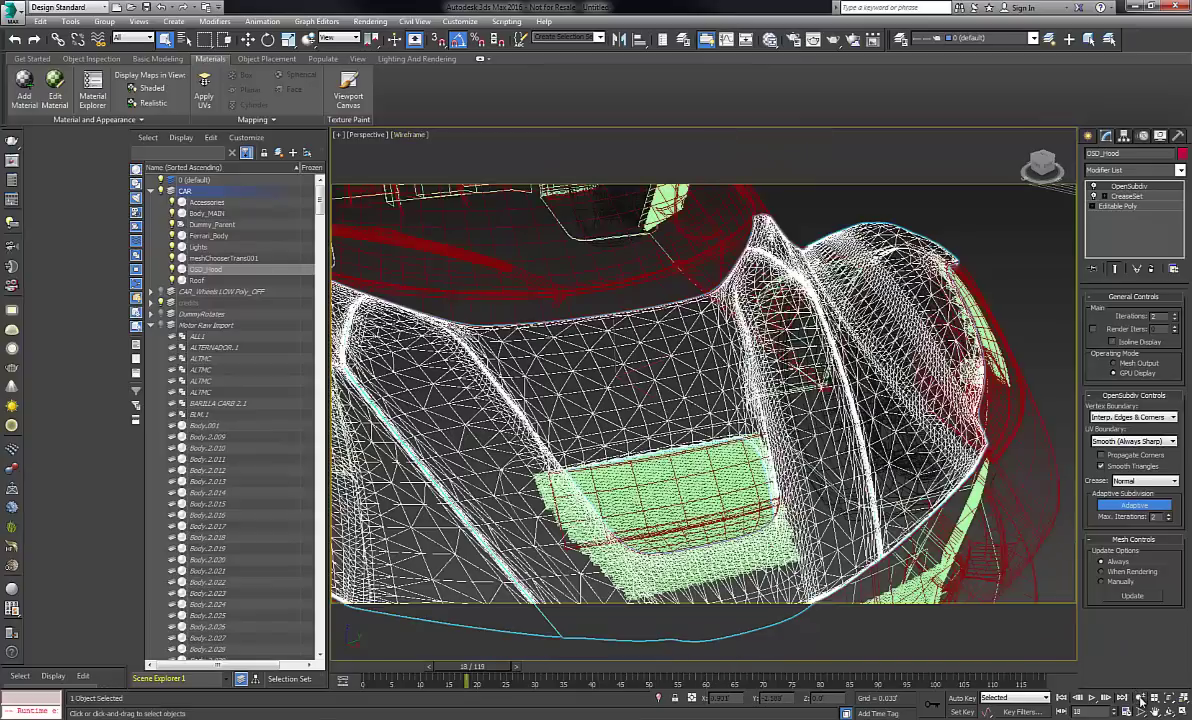
pyautogui.hotkey('alt', 'z')
pyautogui.moveTo(630, 293); pyautogui.dragTo(640, 140)
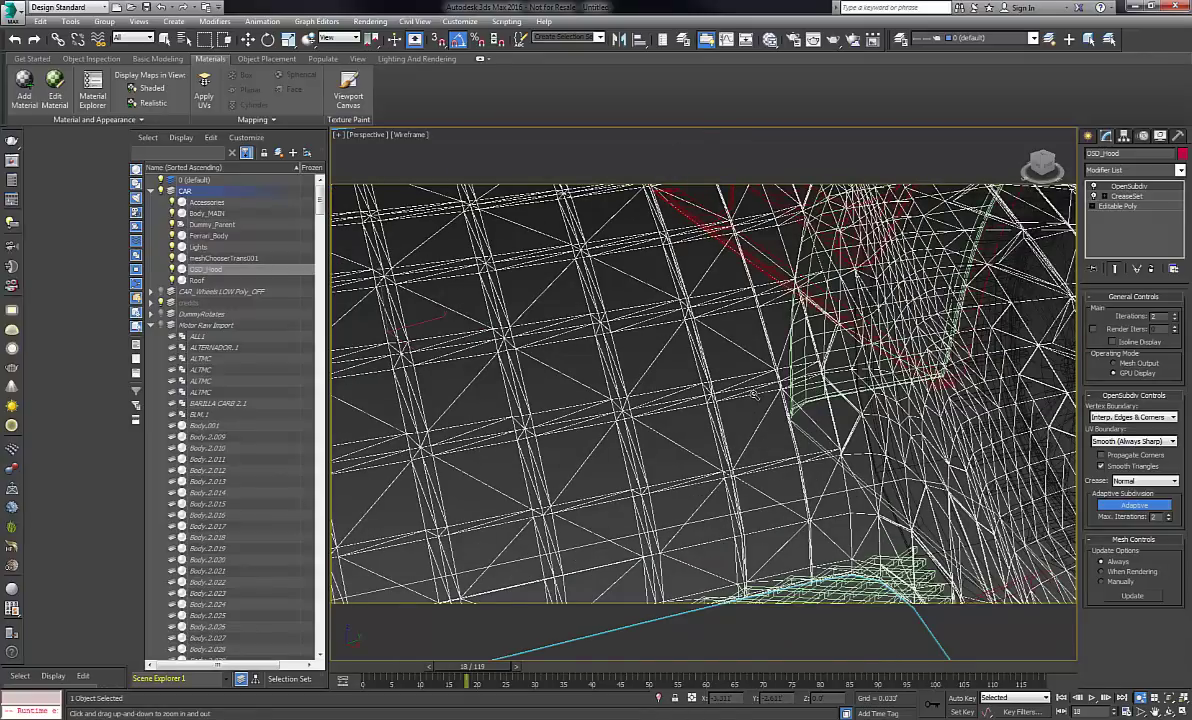
pyautogui.scroll(-3, 754, 394)
pyautogui.scroll(2, 754, 393)
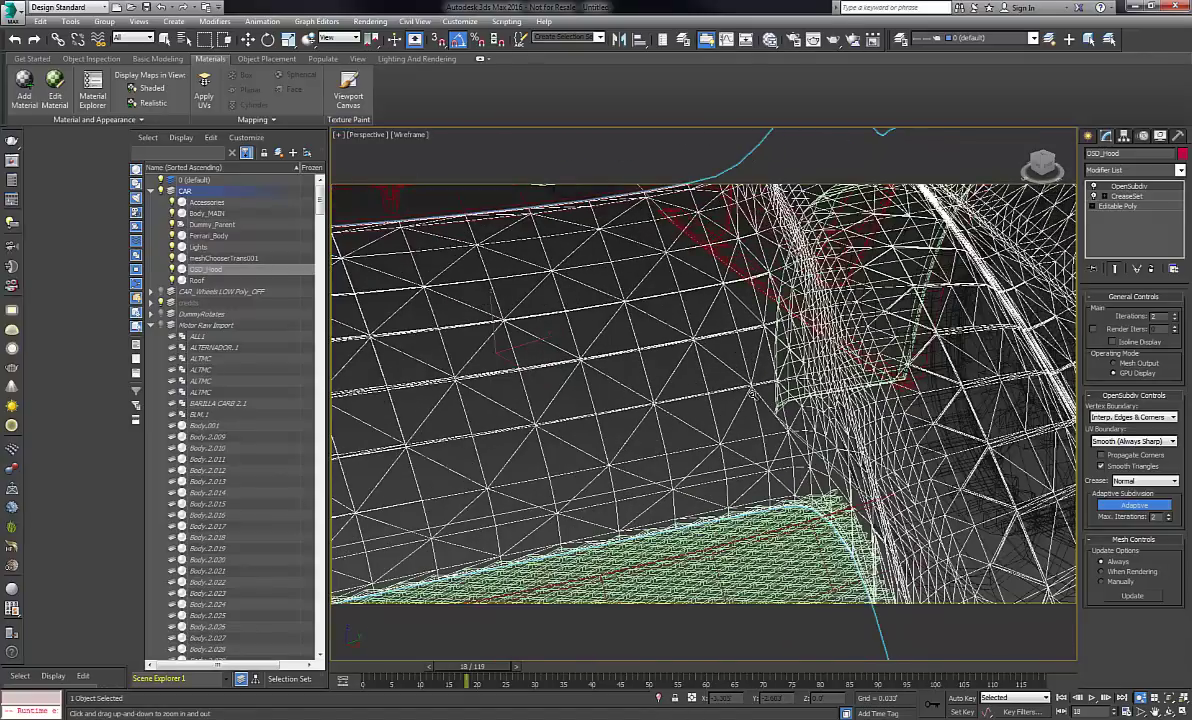
pyautogui.scroll(3, 752, 397)
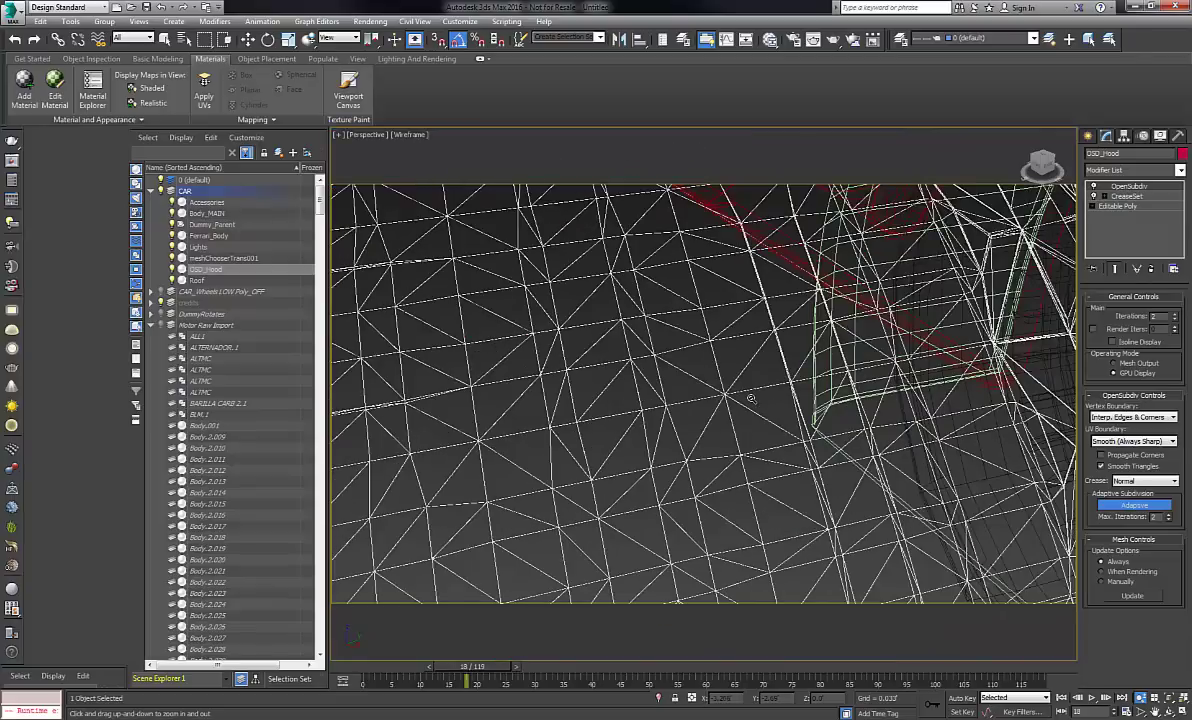
pyautogui.scroll(-4, 752, 397)
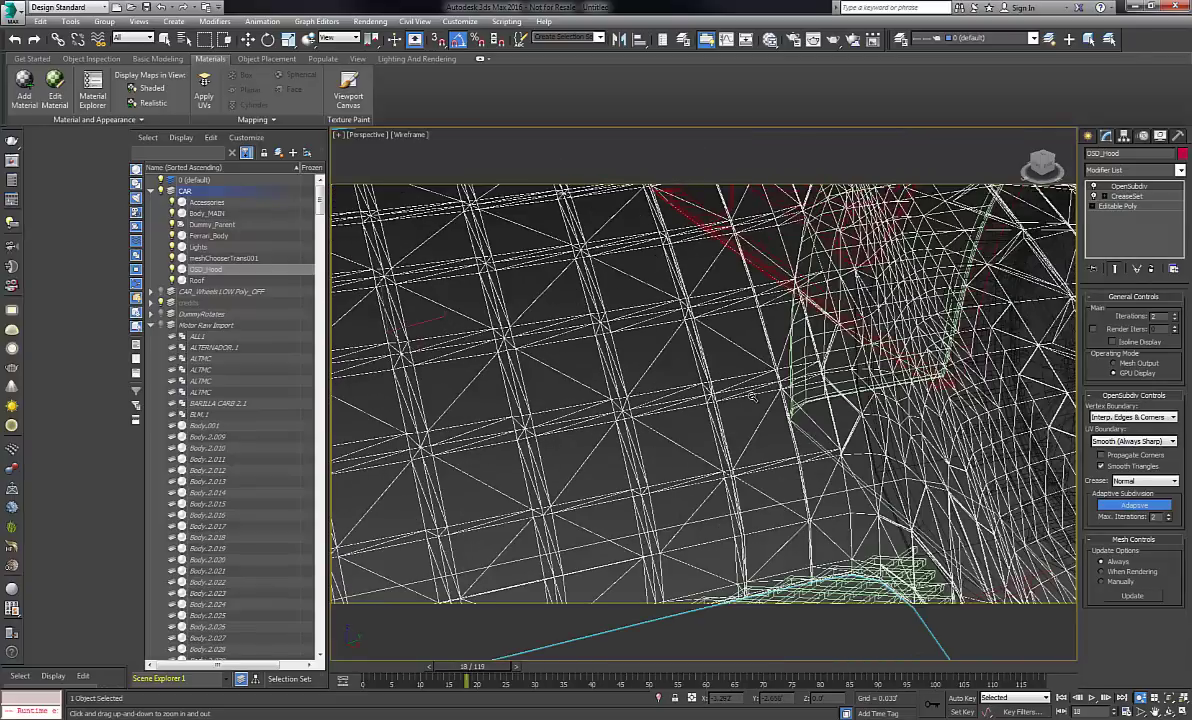
pyautogui.scroll(-3, 752, 393)
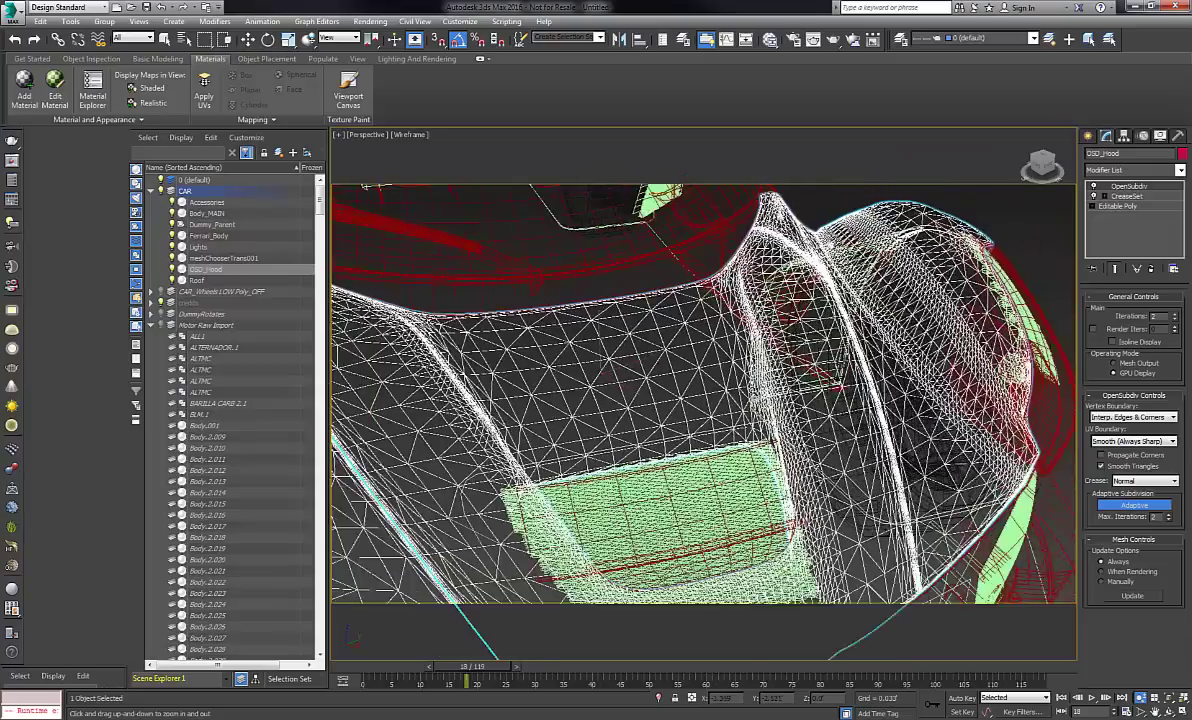
pyautogui.scroll(1, 752, 393)
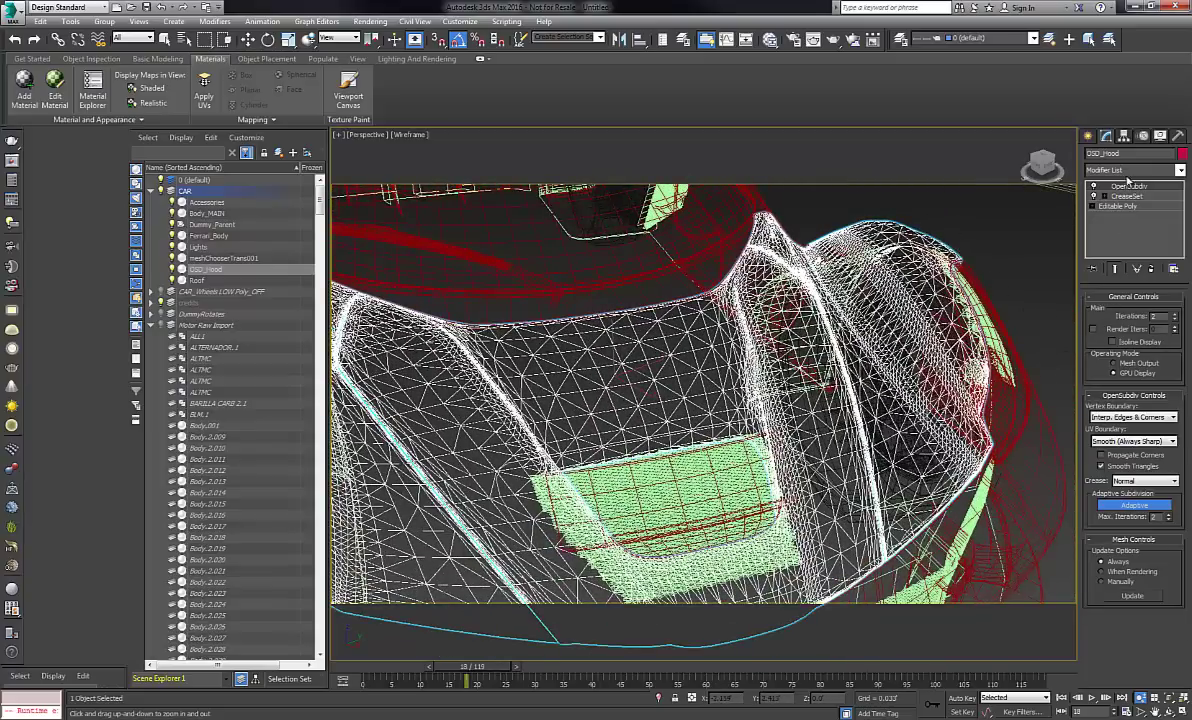
# Compare the hood's wireframe with the OpenSubdiv modifier turned off and on.
pyautogui.click(1095, 187)
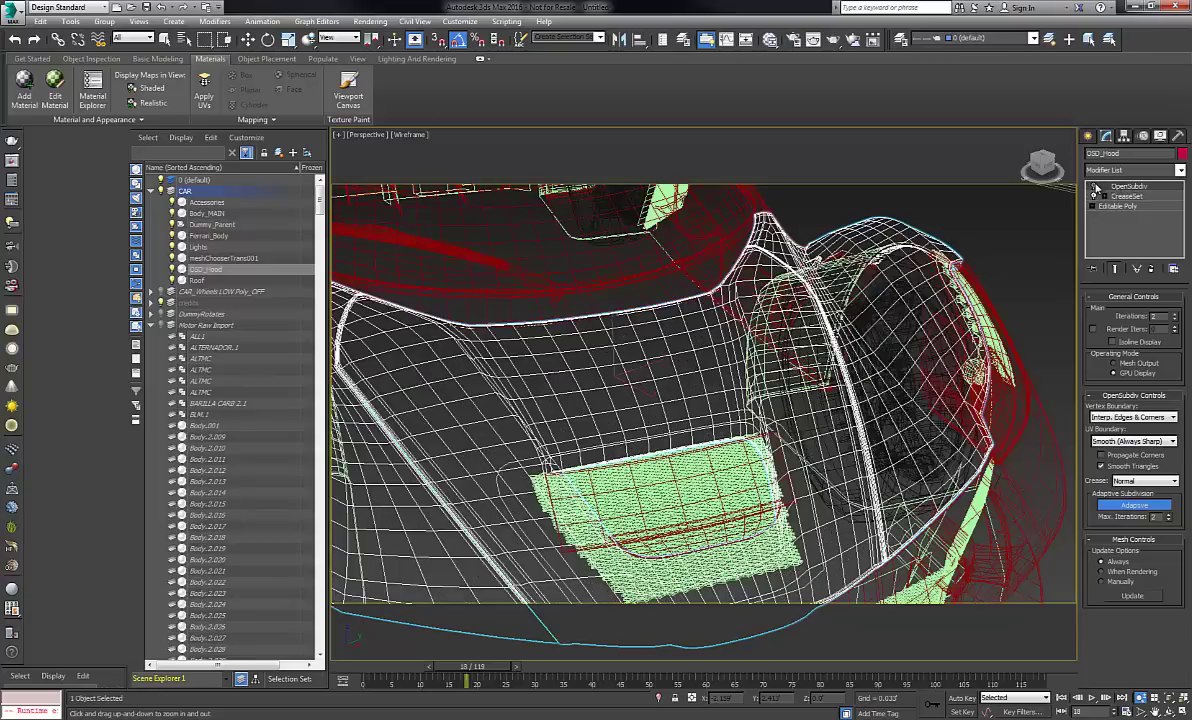
pyautogui.click(1095, 187)
pyautogui.click(1095, 187)
pyautogui.click(1094, 187)
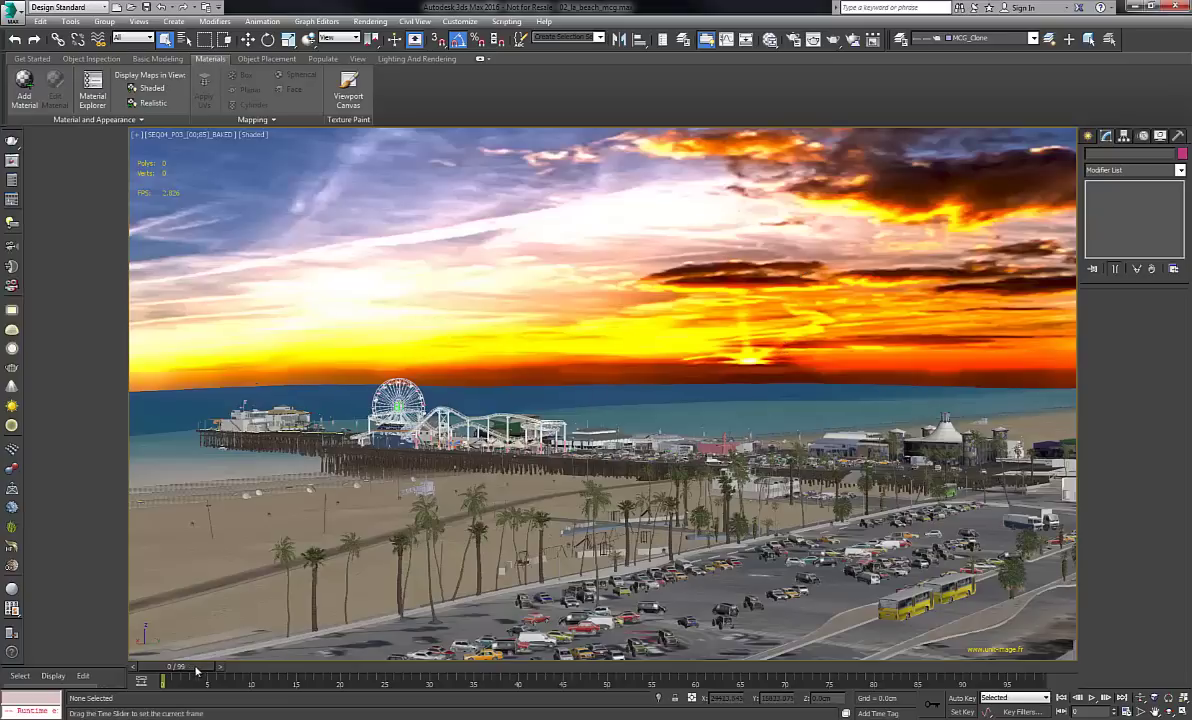
# Move the beach scene's timeline to frame 8 and activate the 02 MCG state set.
pyautogui.moveTo(190, 670)
pyautogui.mouseDown()
pyautogui.moveTo(1036, 676)
pyautogui.moveTo(205, 678)
pyautogui.mouseUp()
pyautogui.rightClick(571, 288)
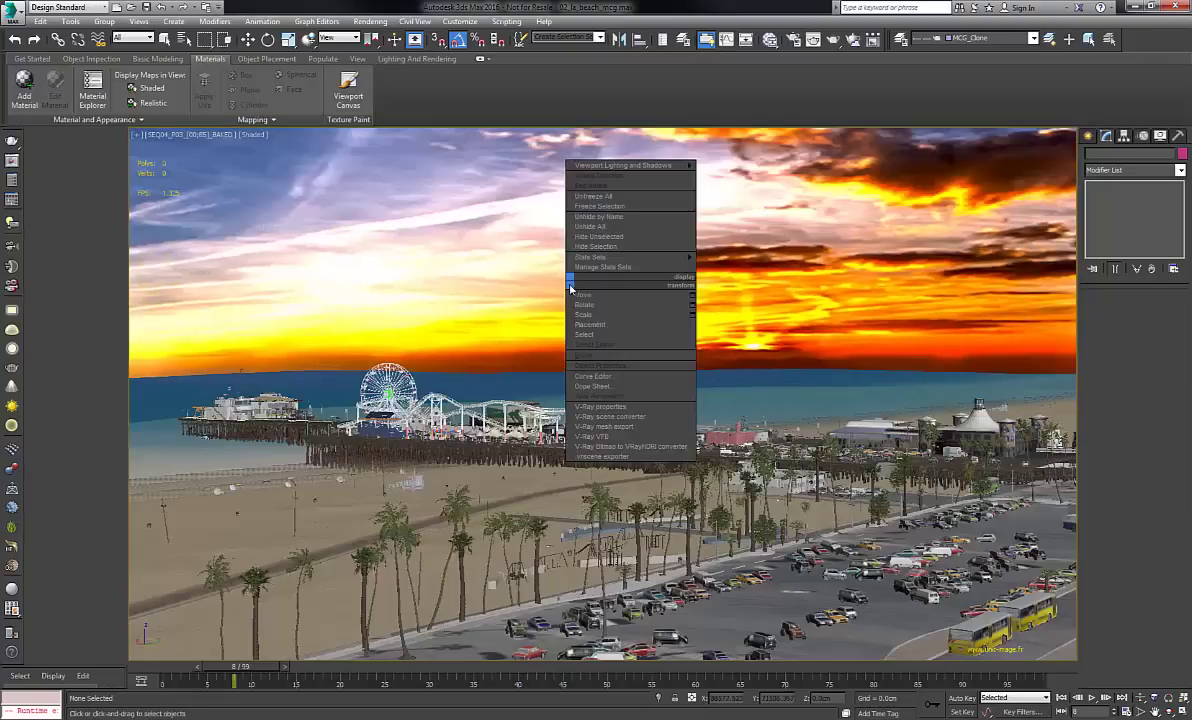
pyautogui.moveTo(660, 257)
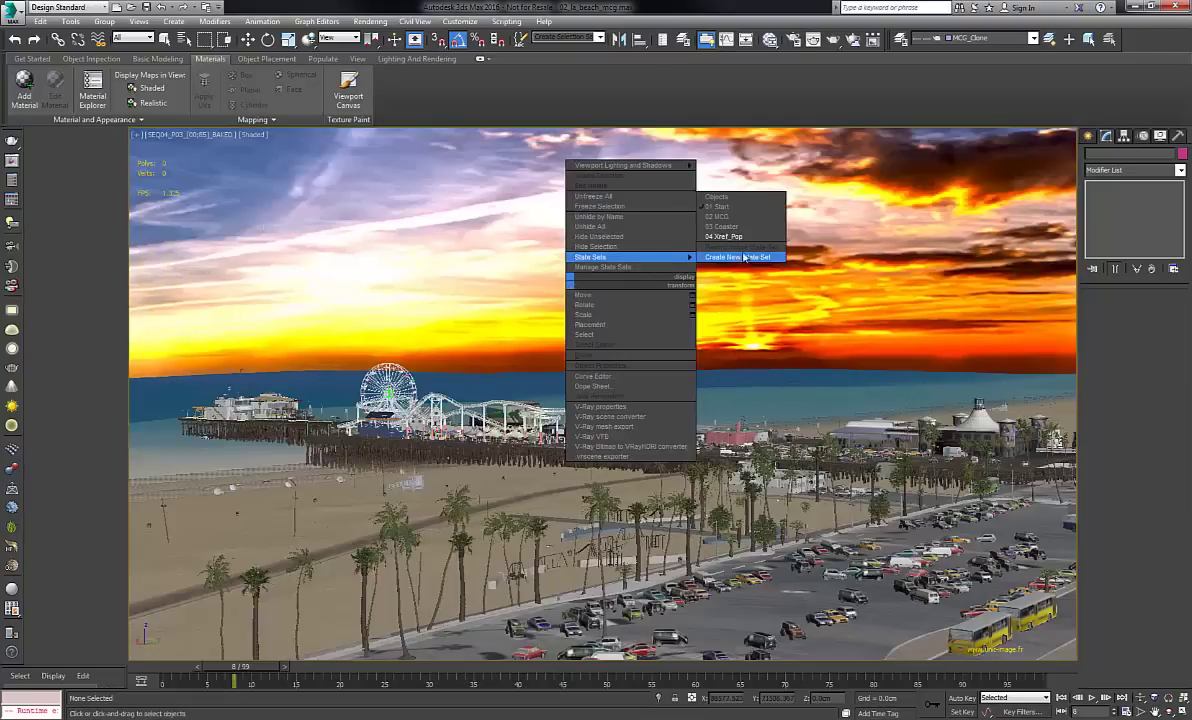
pyautogui.click(751, 221)
# Select the 01 LampClone lamp post on the pier and change the camera viewport to a Perspective close-up of the lamp from above.
pyautogui.click(950, 505)
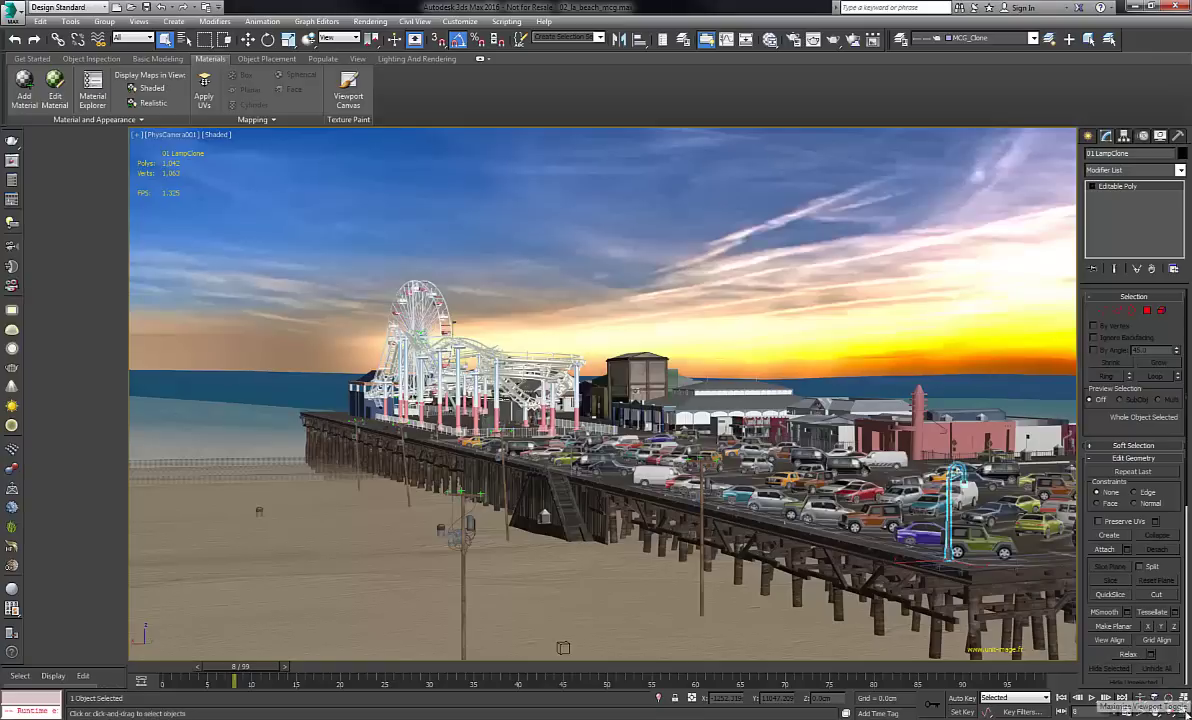
pyautogui.click(176, 140)
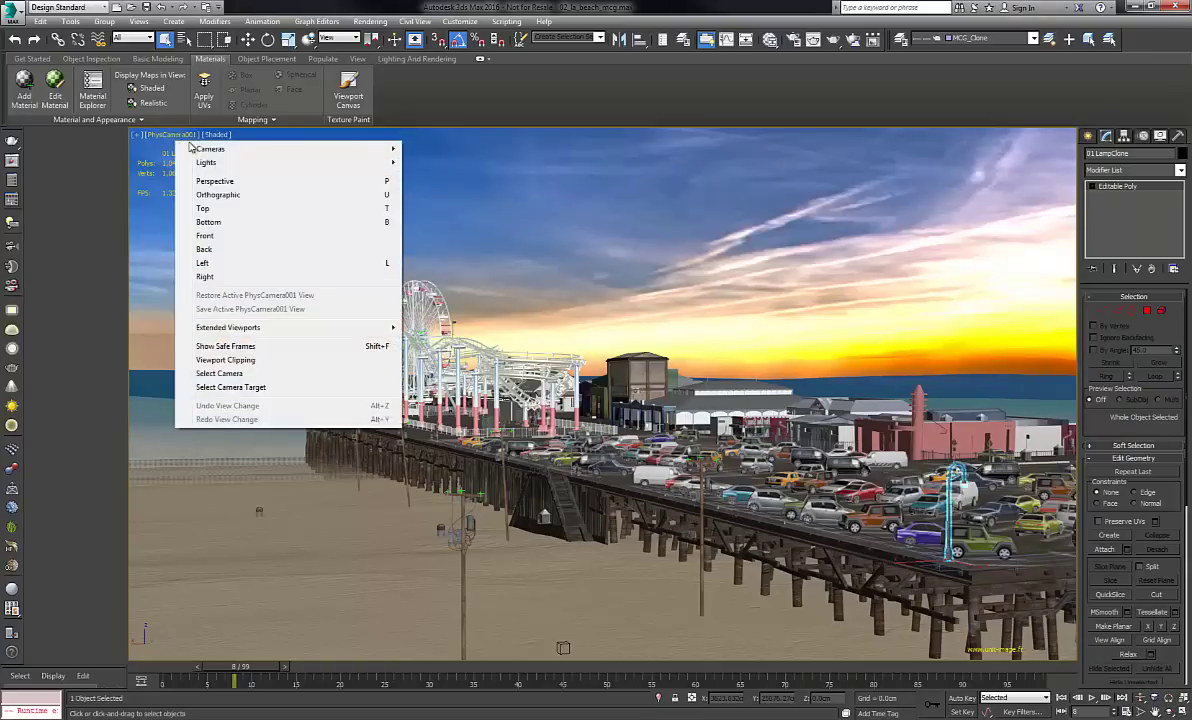
pyautogui.click(231, 182)
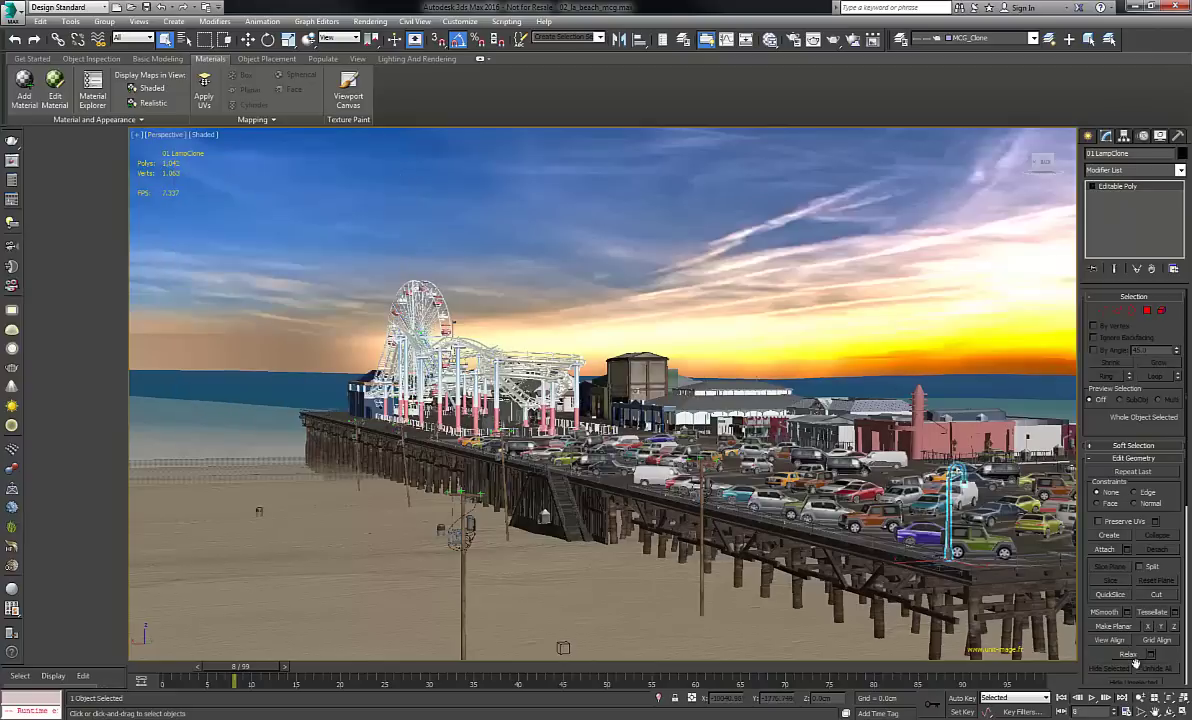
pyautogui.click(1169, 698)
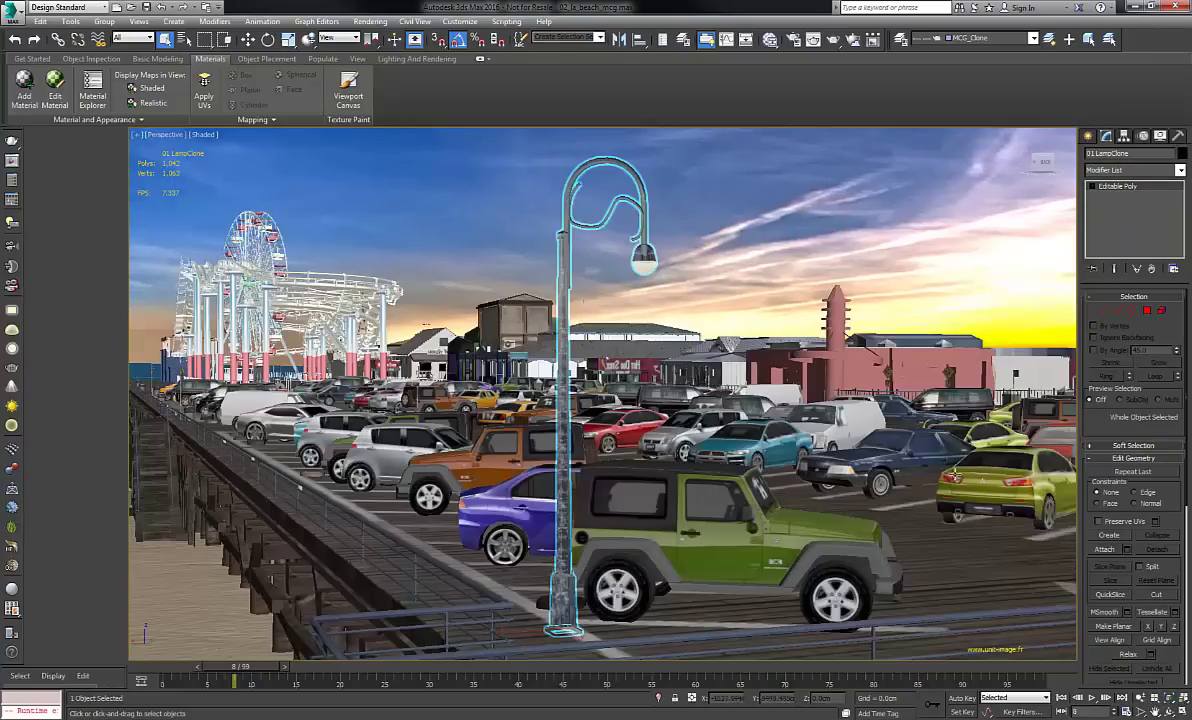
pyautogui.moveTo(588, 452); pyautogui.dragTo(660, 392, button='middle')
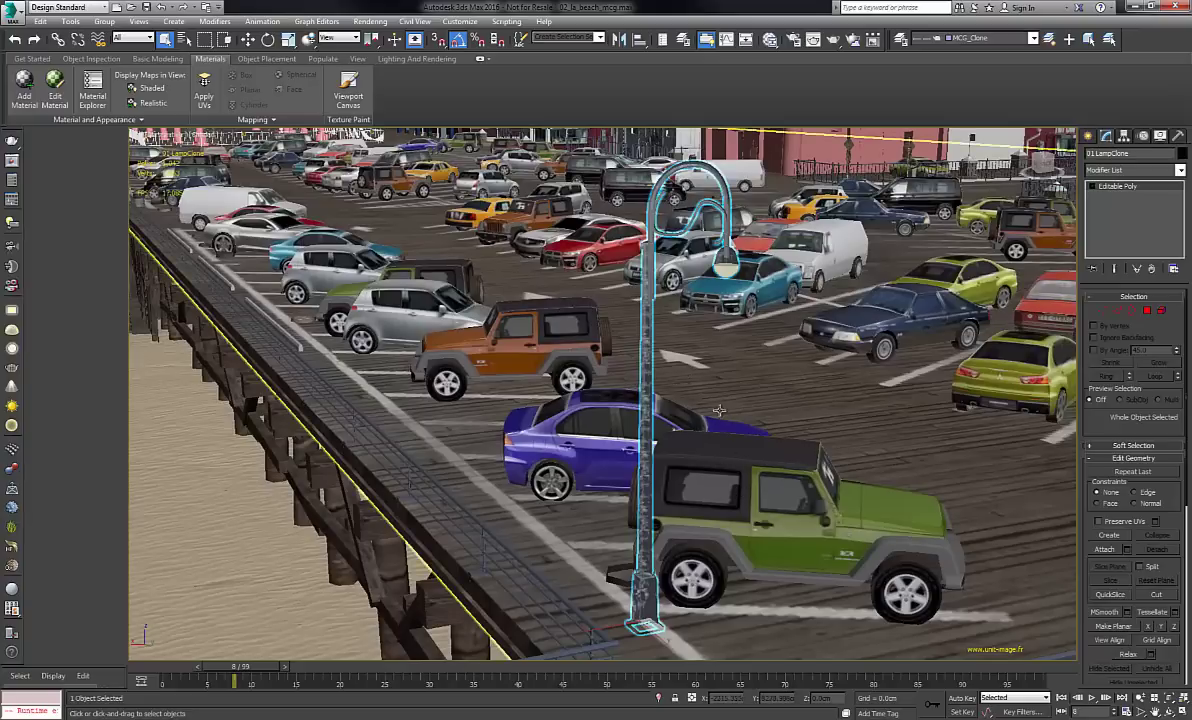
pyautogui.keyDown('alt'); pyautogui.moveTo(720, 410); pyautogui.dragTo(667, 365, button='middle'); pyautogui.keyUp('alt')
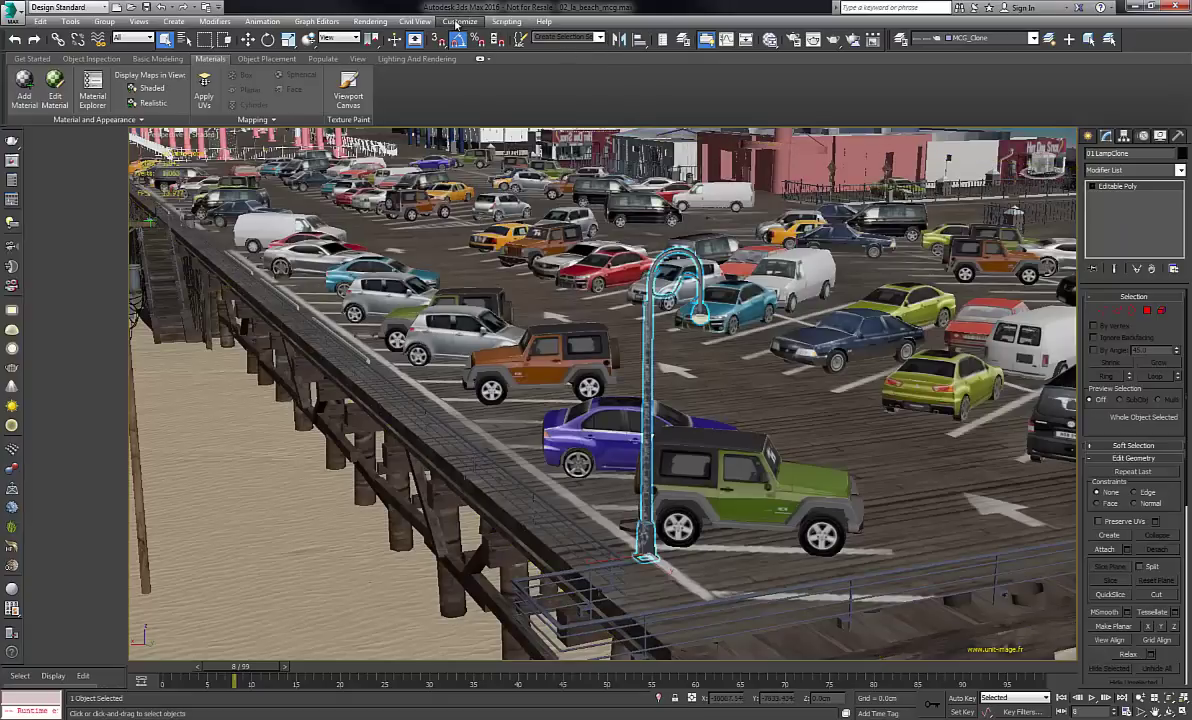
# Create a new, empty Max Creation Graph.
pyautogui.click(415, 21)
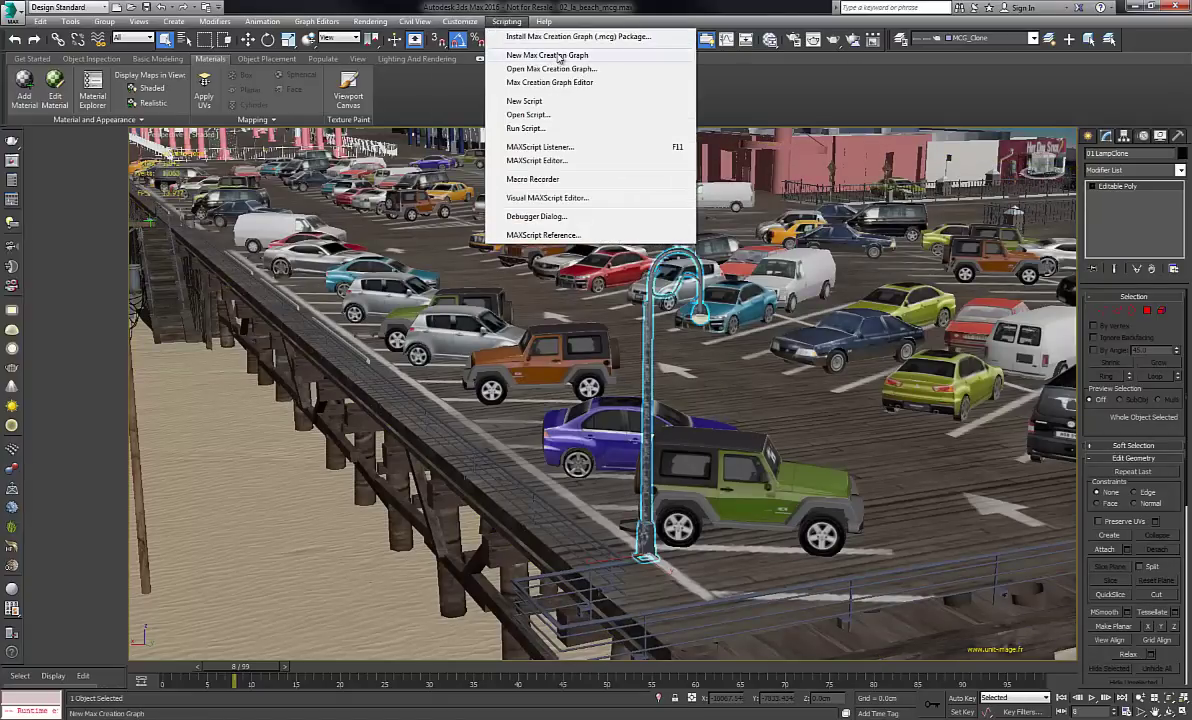
pyautogui.click(549, 56)
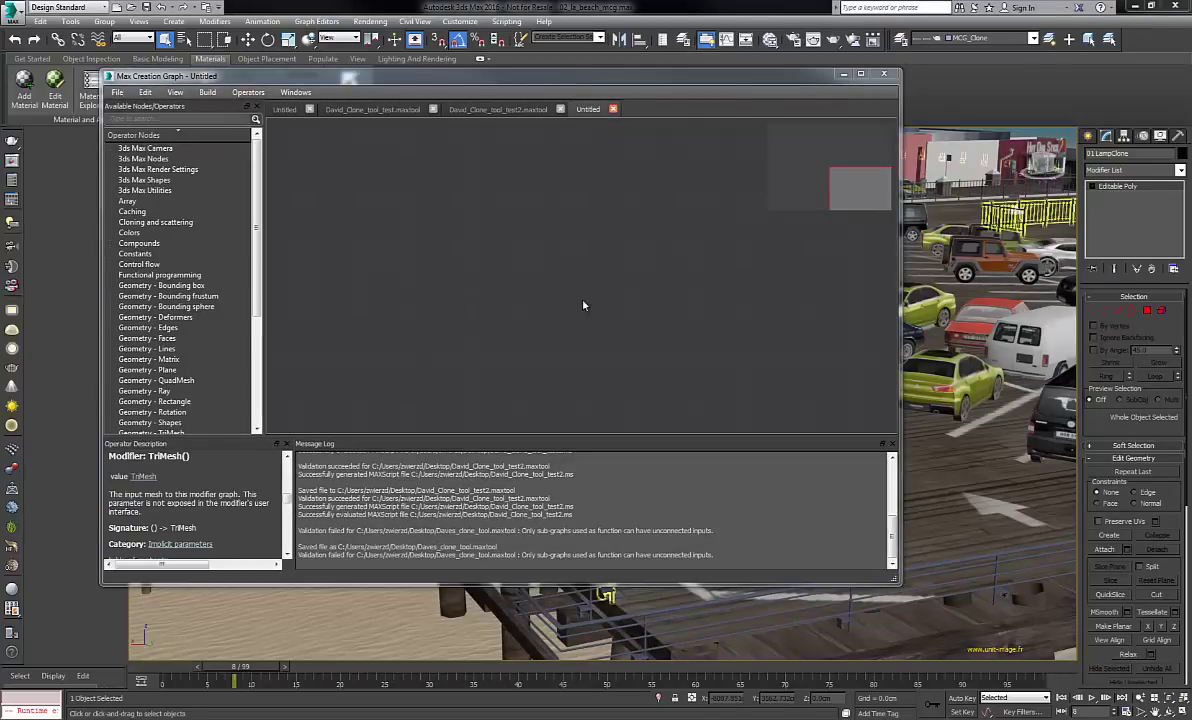
pyautogui.rightClick(498, 272)
pyautogui.click(491, 258)
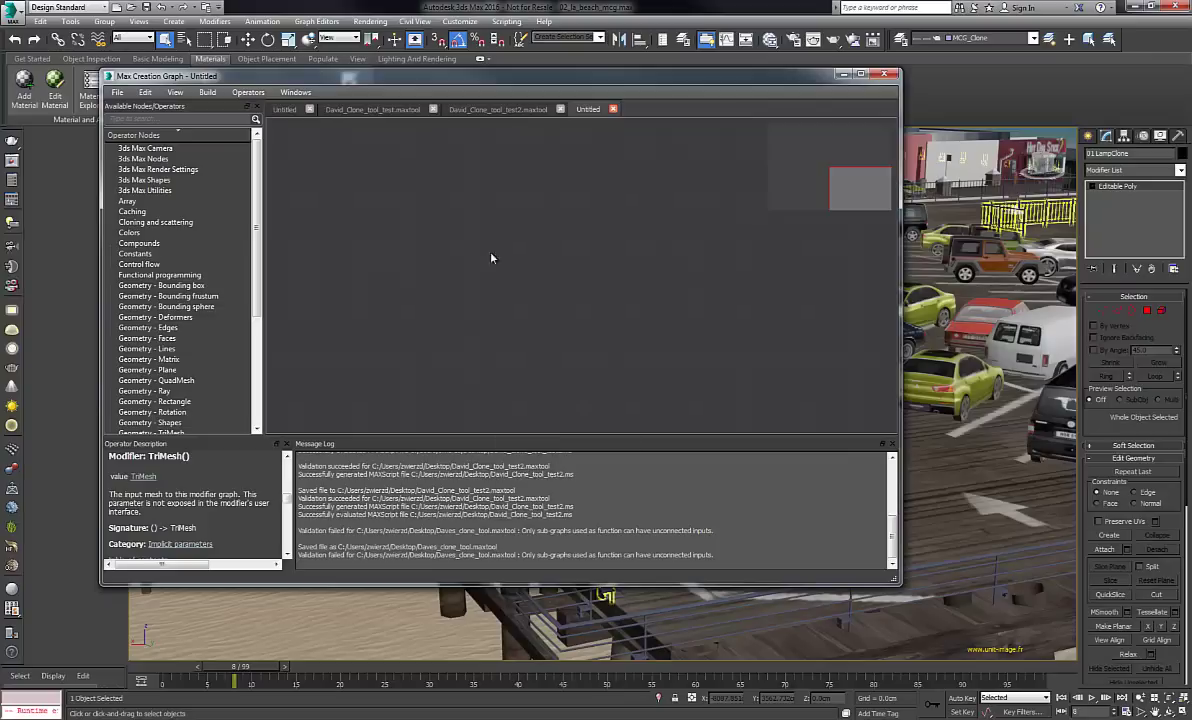
# Add a Modifier: TriMesh node to the graph and move it up and to the left, leaving room for further nodes.
pyautogui.rightClick(527, 309)
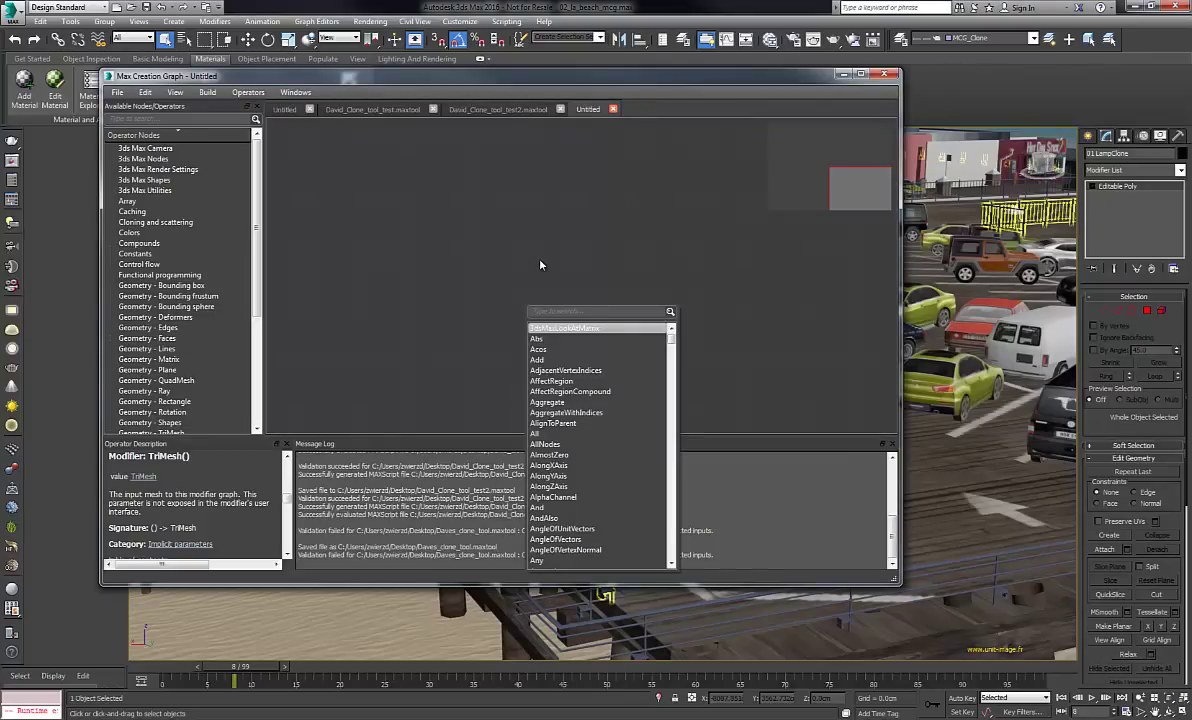
pyautogui.write('modi')
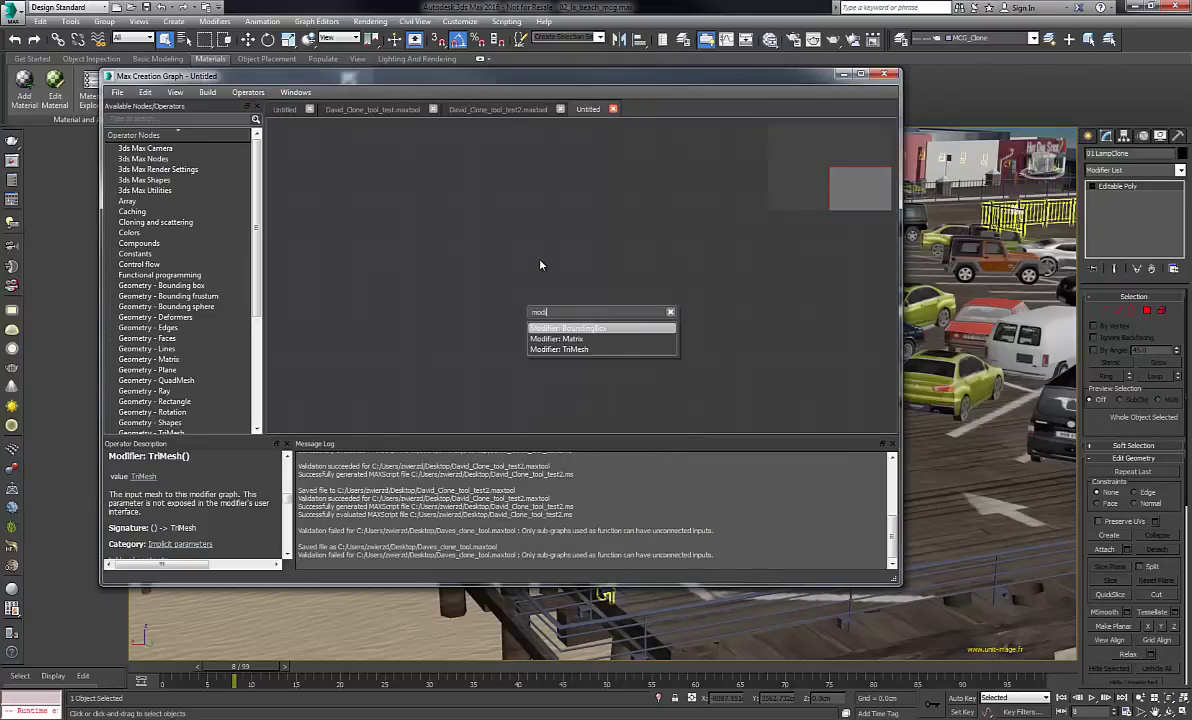
pyautogui.click(588, 352)
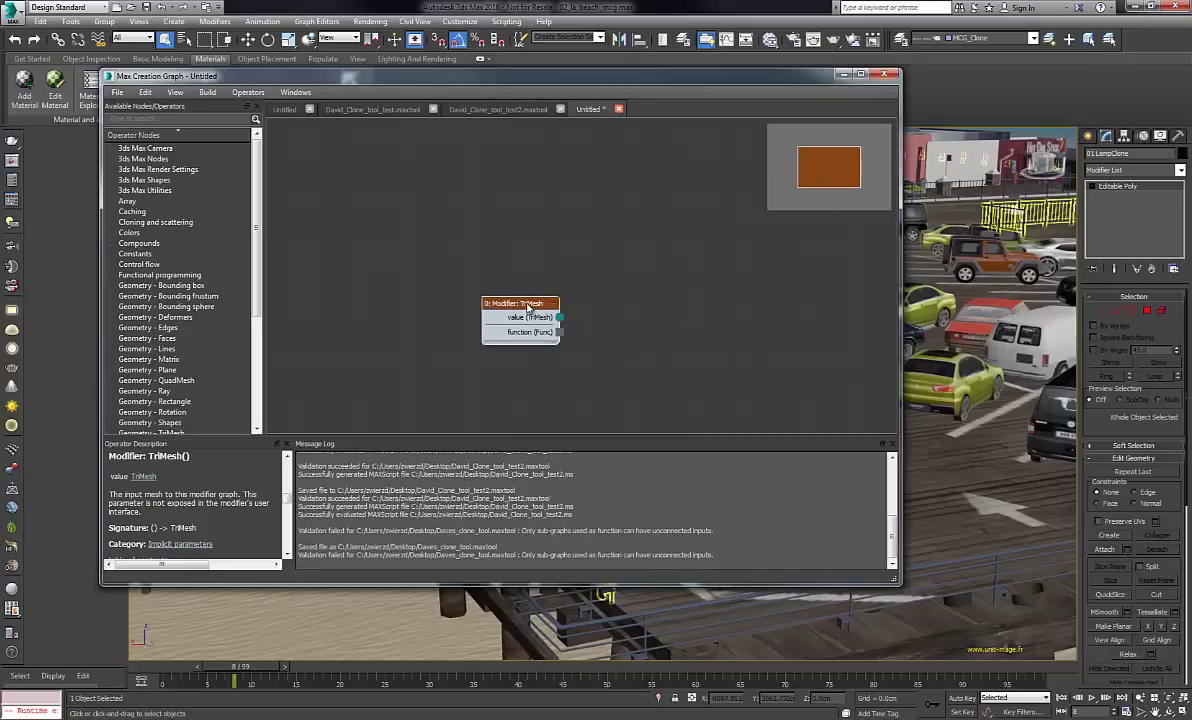
pyautogui.moveTo(532, 298); pyautogui.dragTo(446, 254)
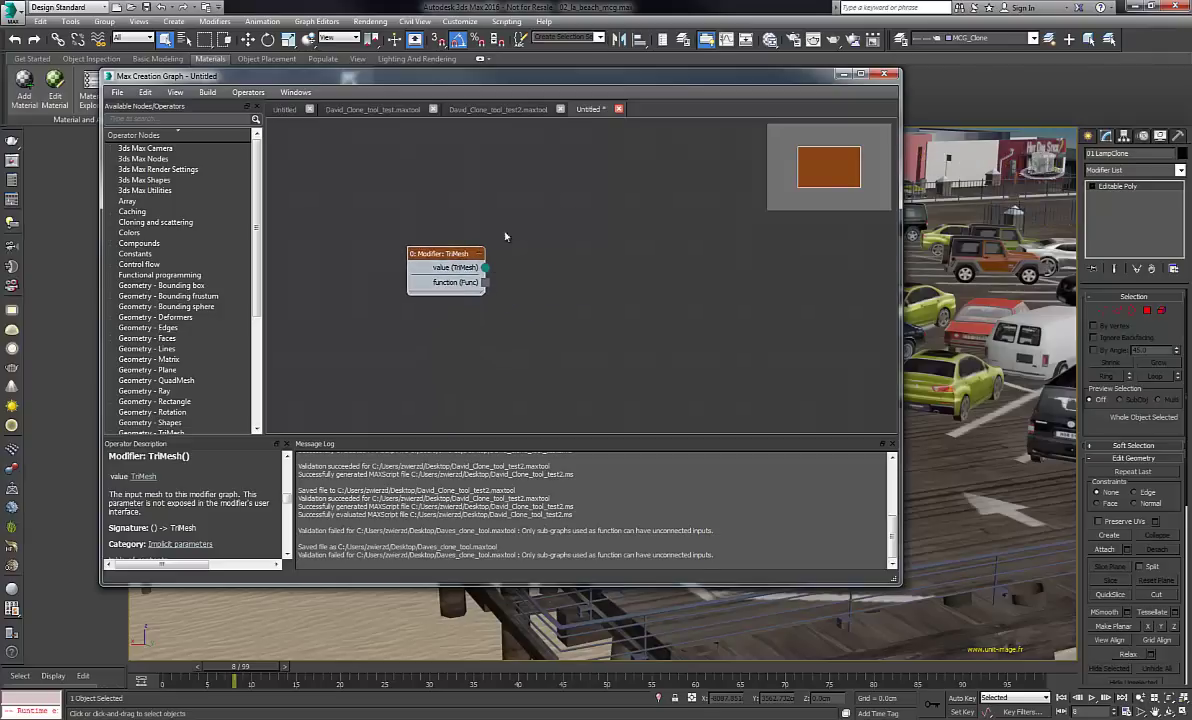
# Add an Output: modifier node and place it to the lower right of the Modifier: TriMesh node.
pyautogui.click(577, 294)
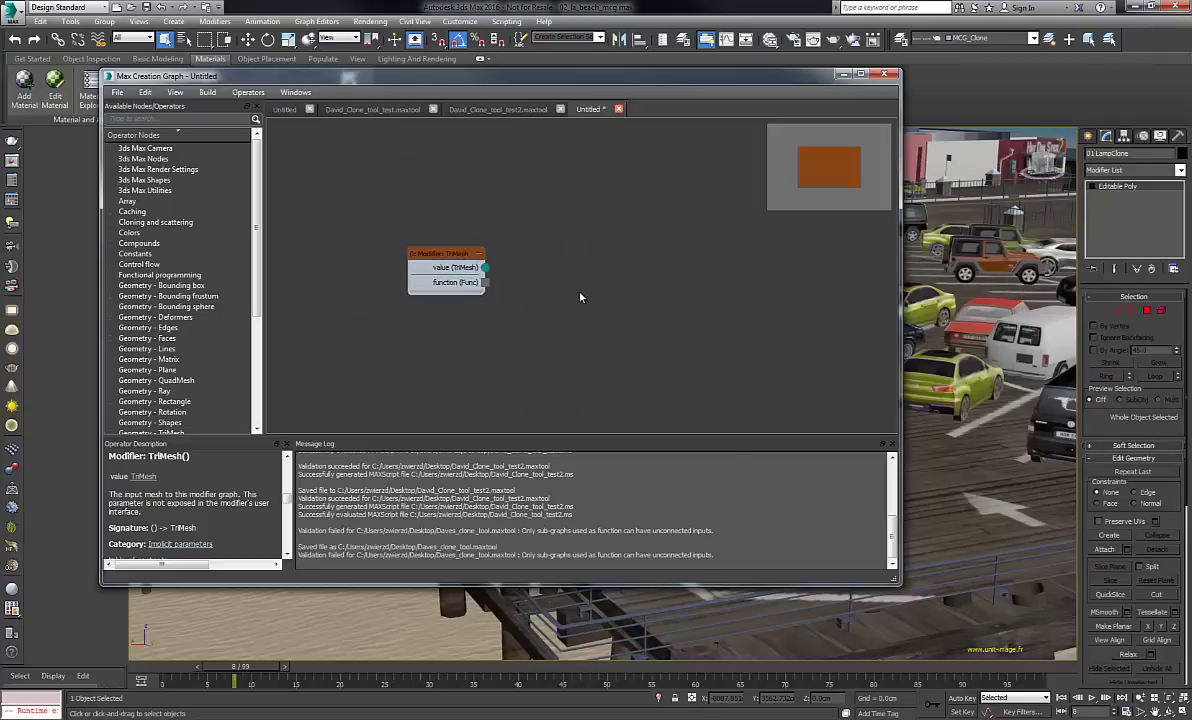
pyautogui.rightClick(580, 297)
pyautogui.write('out')
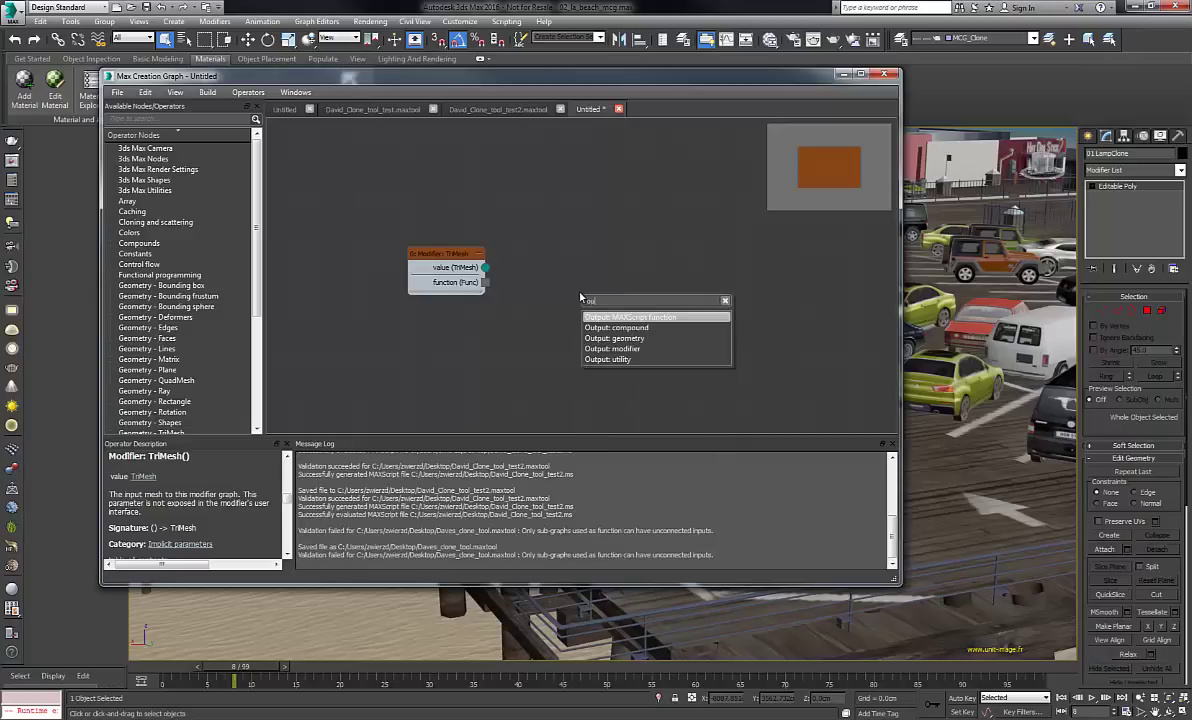
pyautogui.click(630, 348)
pyautogui.moveTo(585, 290); pyautogui.dragTo(683, 331)
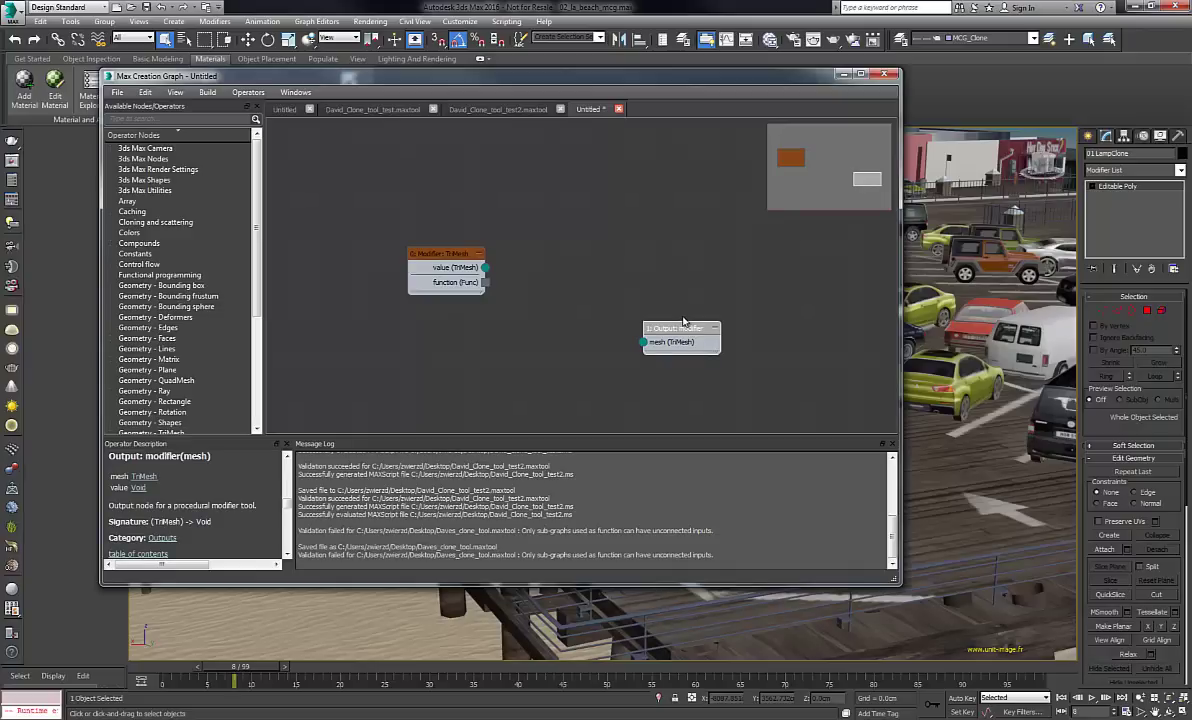
# Add a CloneAndTransformMesh node between the two nodes, connect the TriMesh value to its mesh input and move the output node farther right.
pyautogui.rightClick(553, 312)
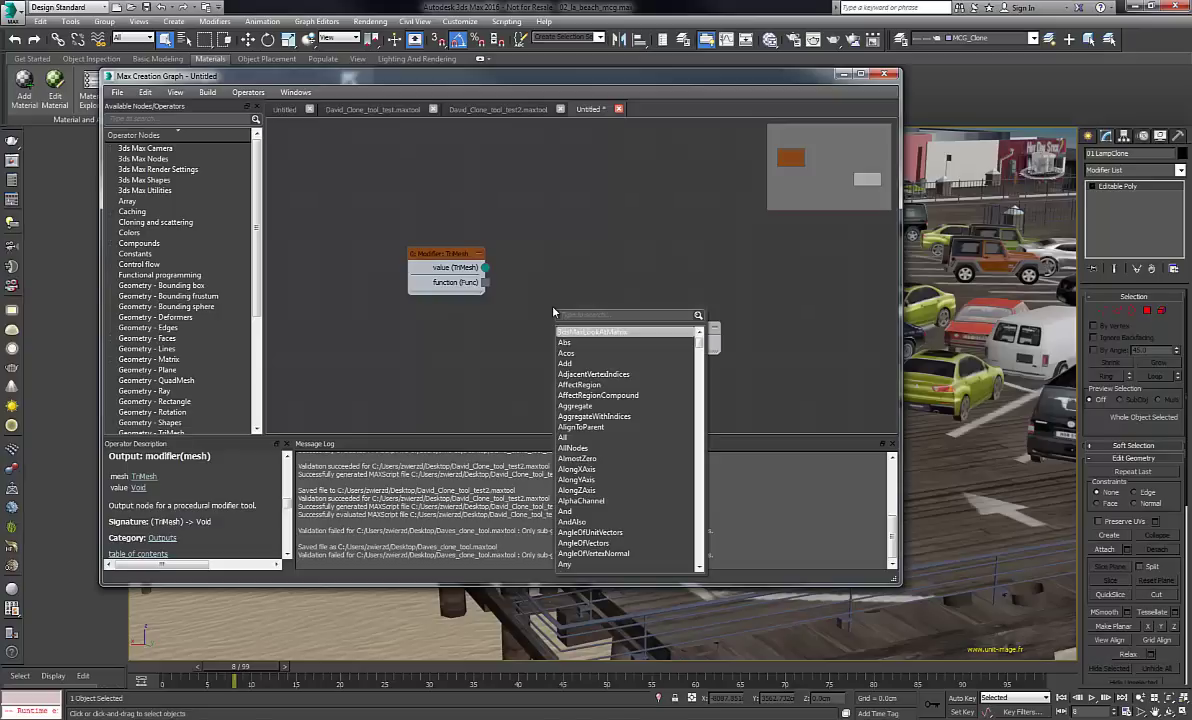
pyautogui.write('clon')
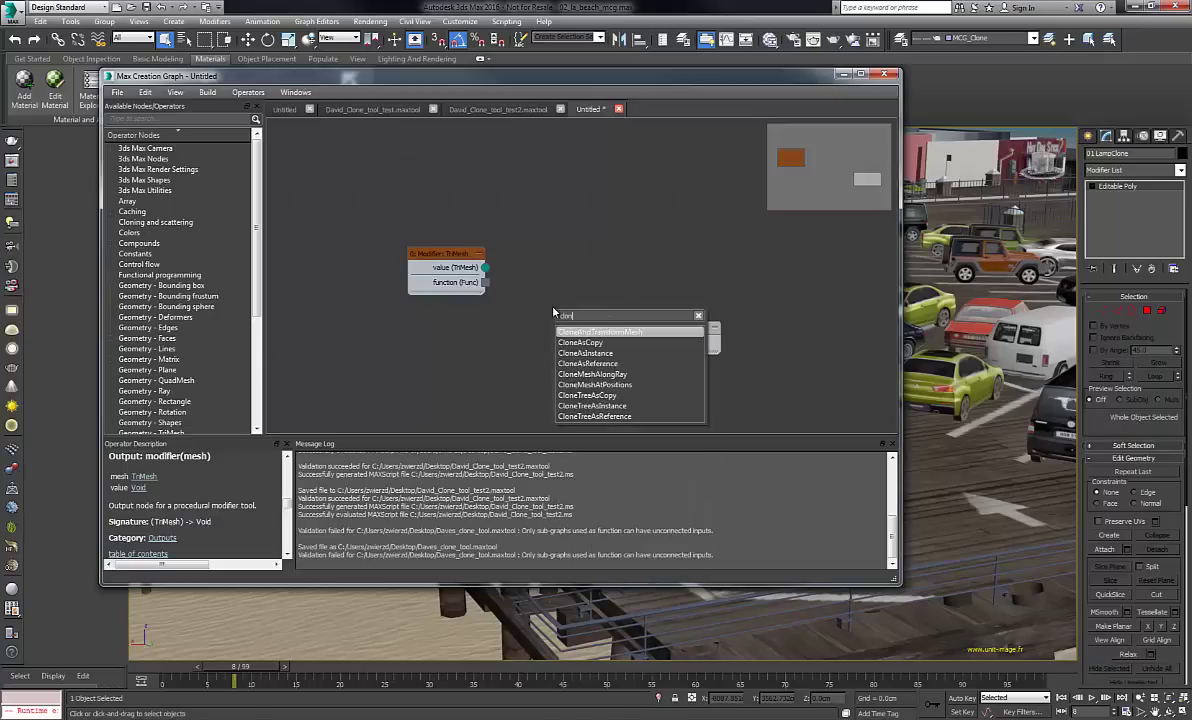
pyautogui.press('Return')
pyautogui.moveTo(445, 254); pyautogui.dragTo(518, 318)
pyautogui.moveTo(675, 330); pyautogui.dragTo(747, 330)
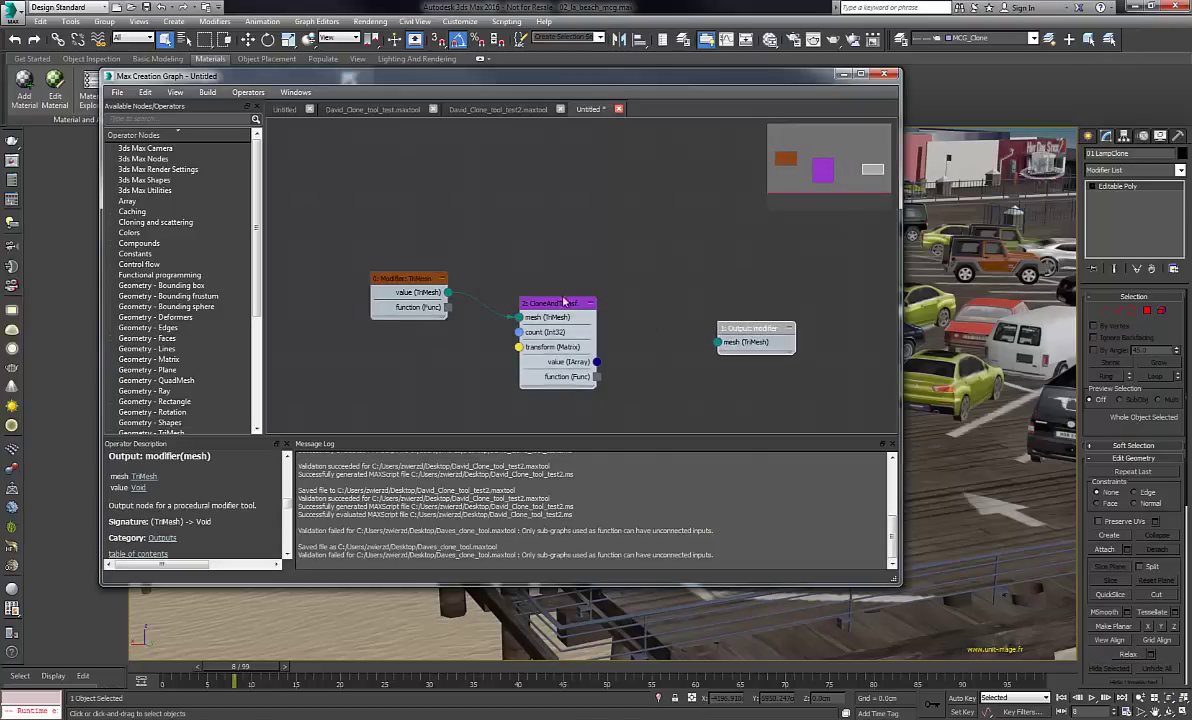
# Add a CombineAllMeshes node between the CloneAndTransformMesh and Output: modifier nodes.
pyautogui.rightClick(661, 370)
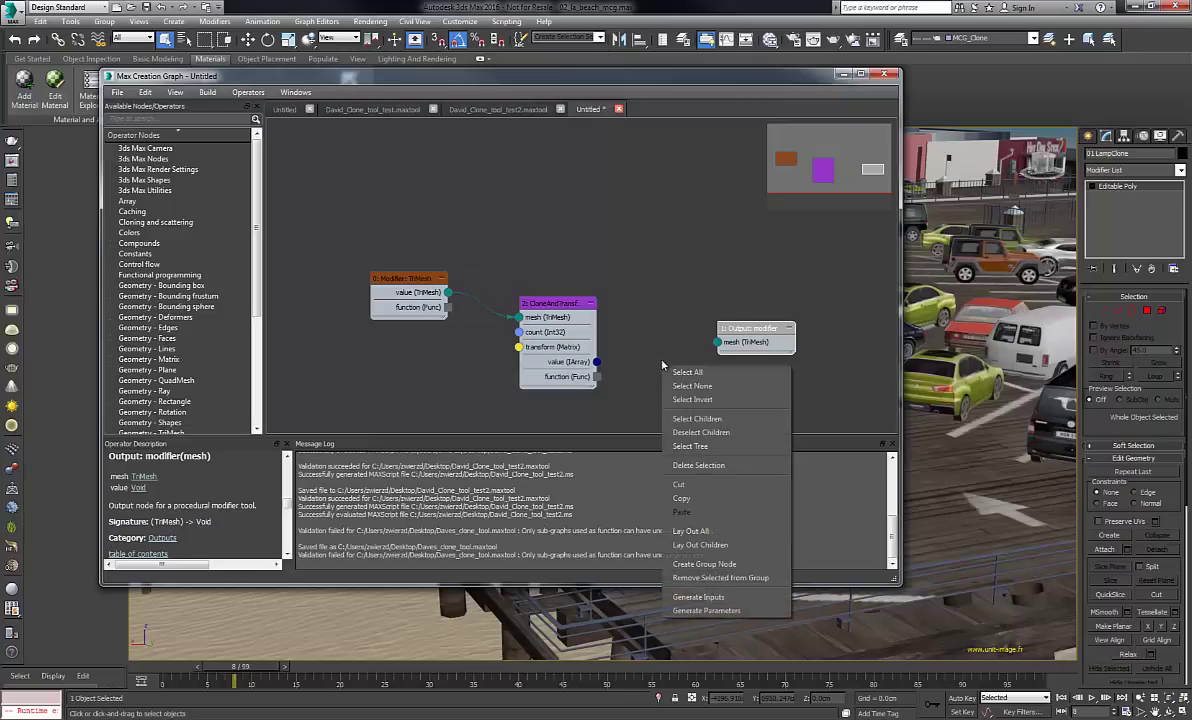
pyautogui.click(660, 357)
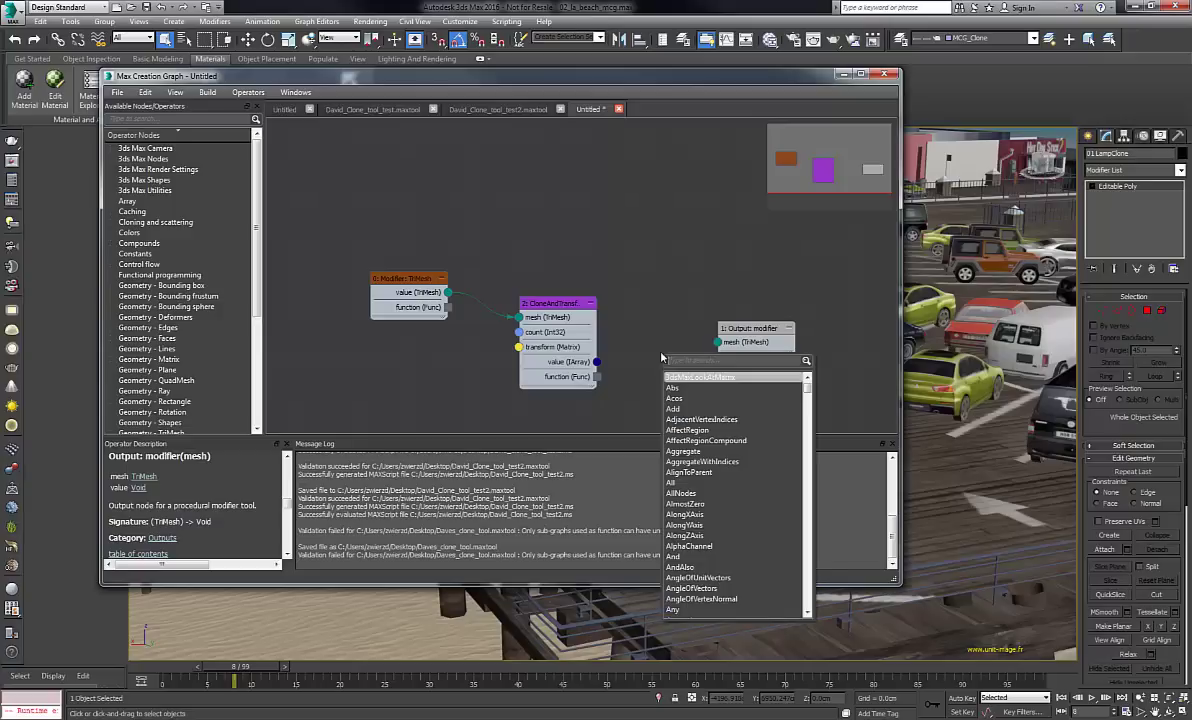
pyautogui.write('combi')
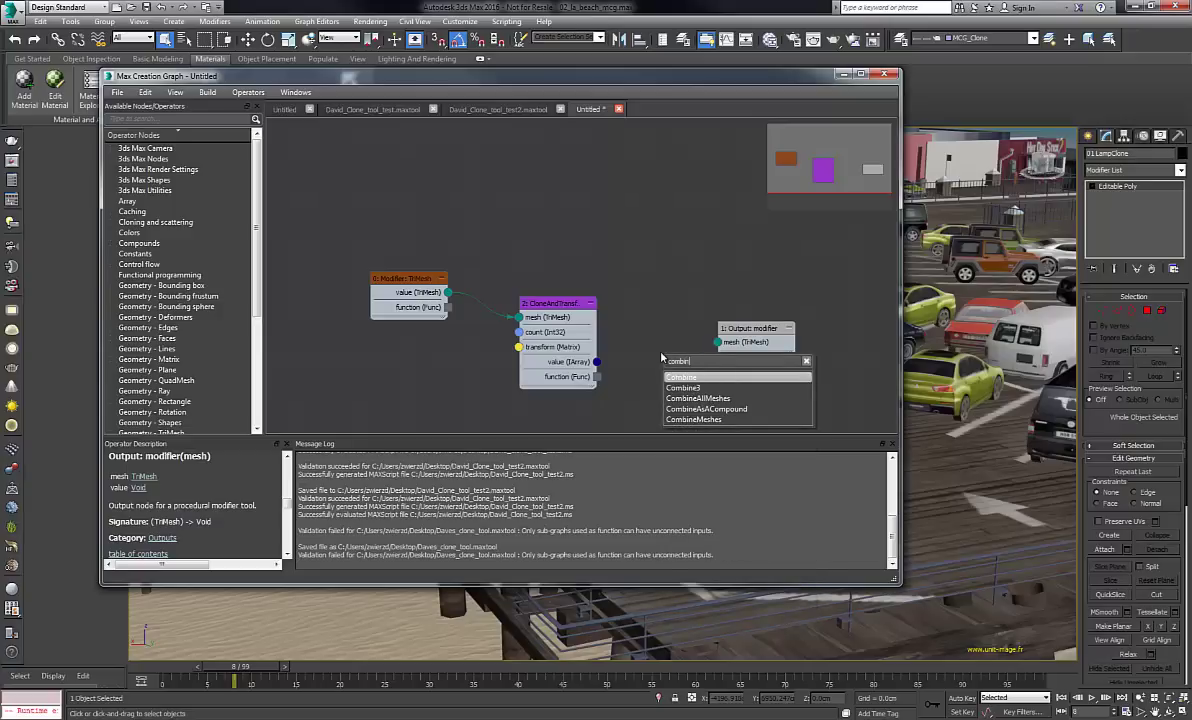
pyautogui.write('n')
pyautogui.click(703, 403)
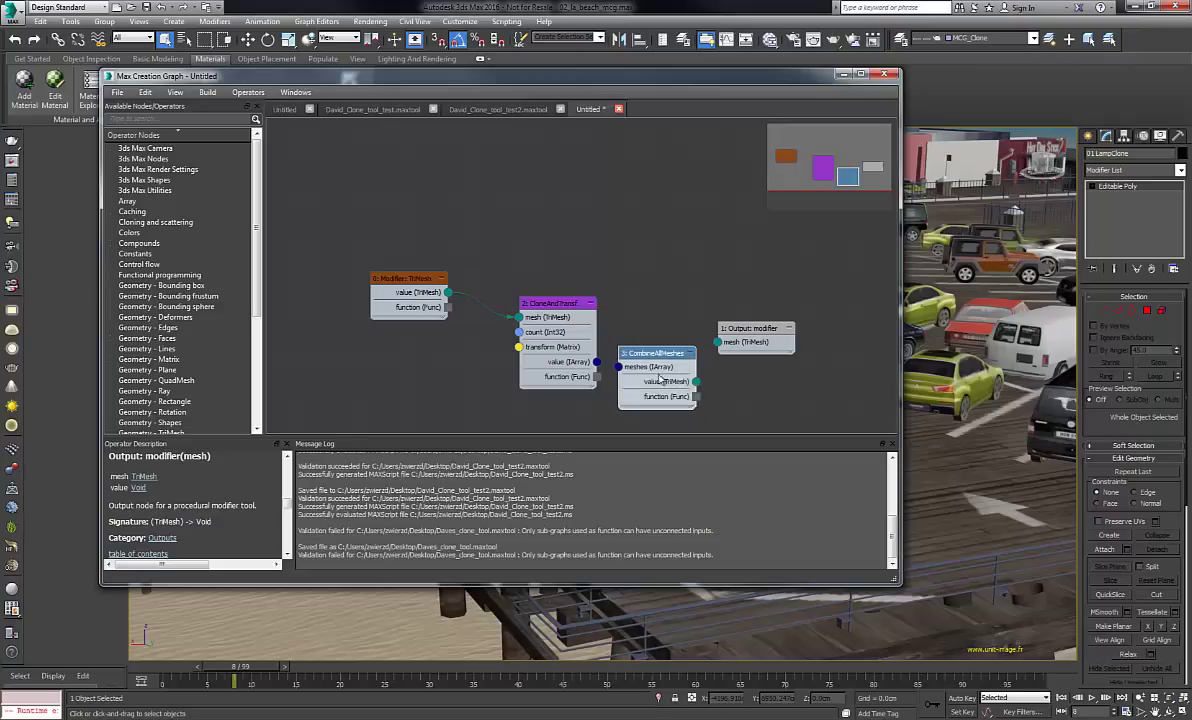
# Connect CloneAndTransformMesh's value to CombineAllMeshes' meshes input and CombineAllMeshes' value to the Output: modifier mesh input, then space out the nodes.
pyautogui.moveTo(596, 362); pyautogui.dragTo(618, 370)
pyautogui.moveTo(695, 381); pyautogui.dragTo(717, 343)
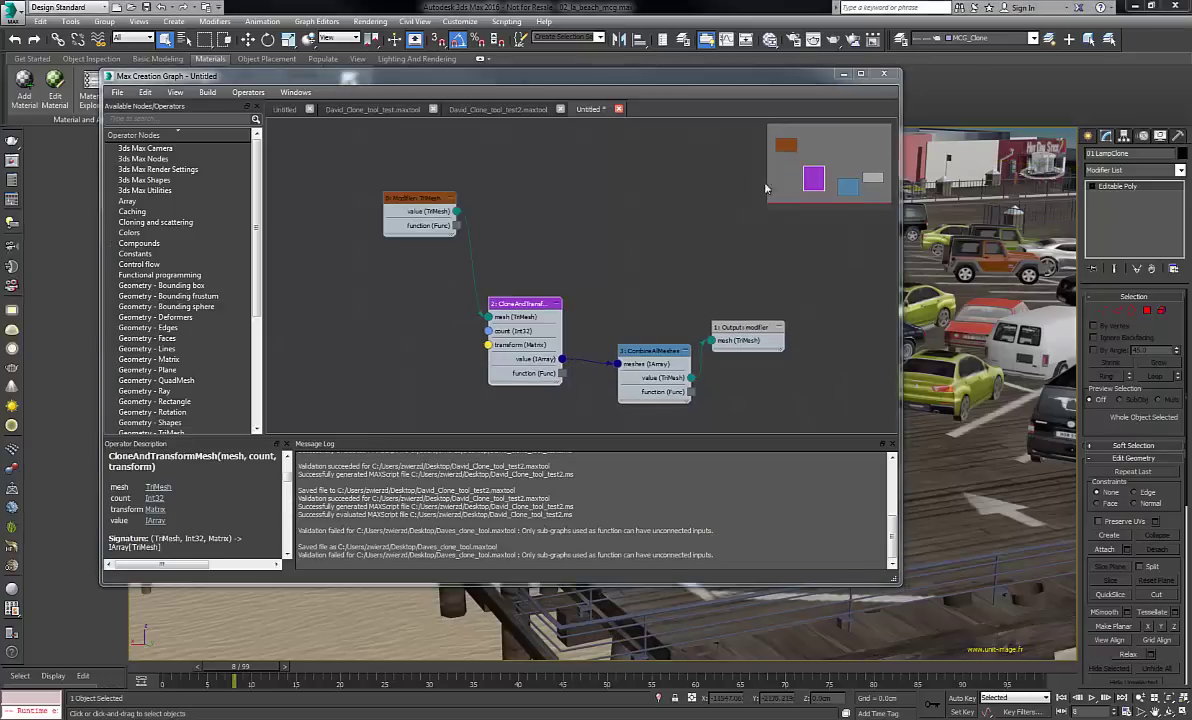
pyautogui.moveTo(532, 302); pyautogui.dragTo(532, 301)
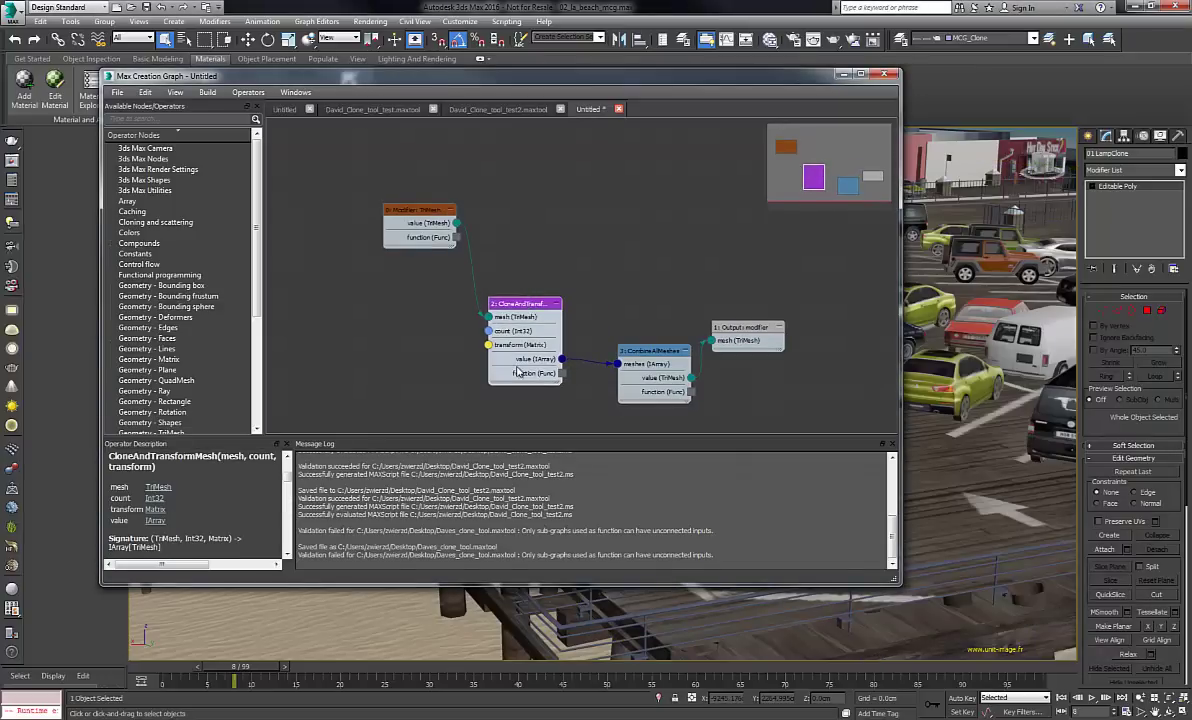
# Generate an Int32 parameter for CloneAndTransformMesh's count input, name it Clone_count, and arrange it below the Modifier: TriMesh node.
pyautogui.rightClick(528, 304)
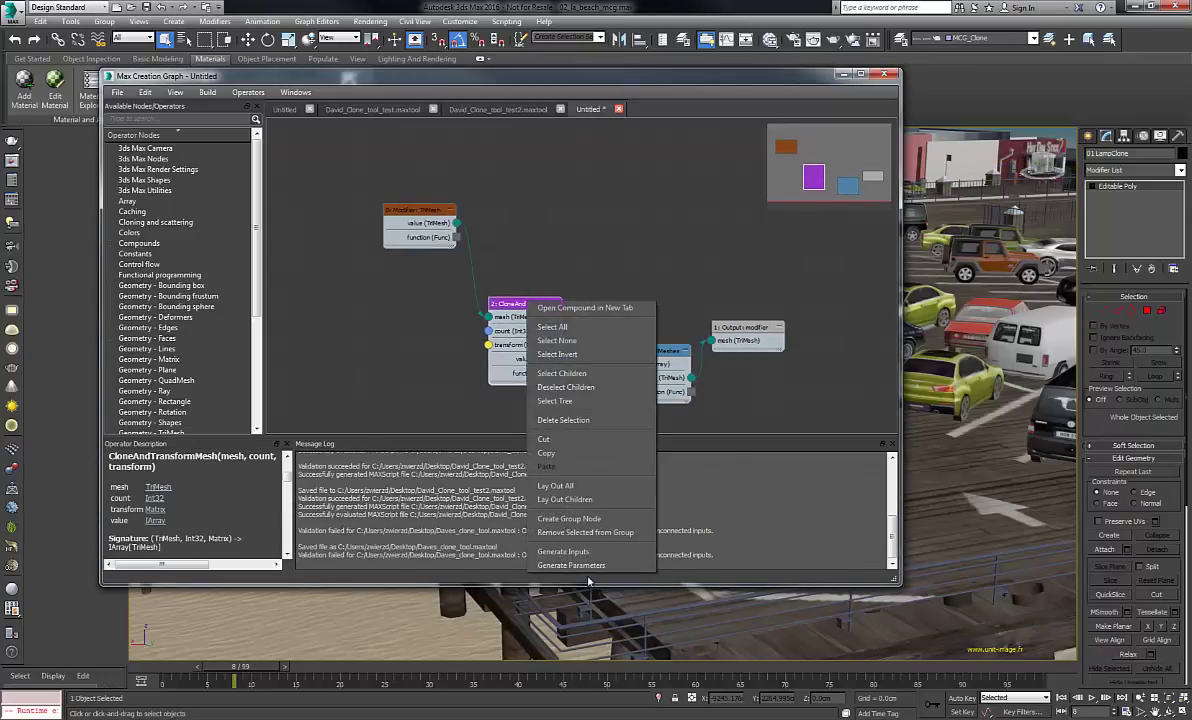
pyautogui.click(575, 565)
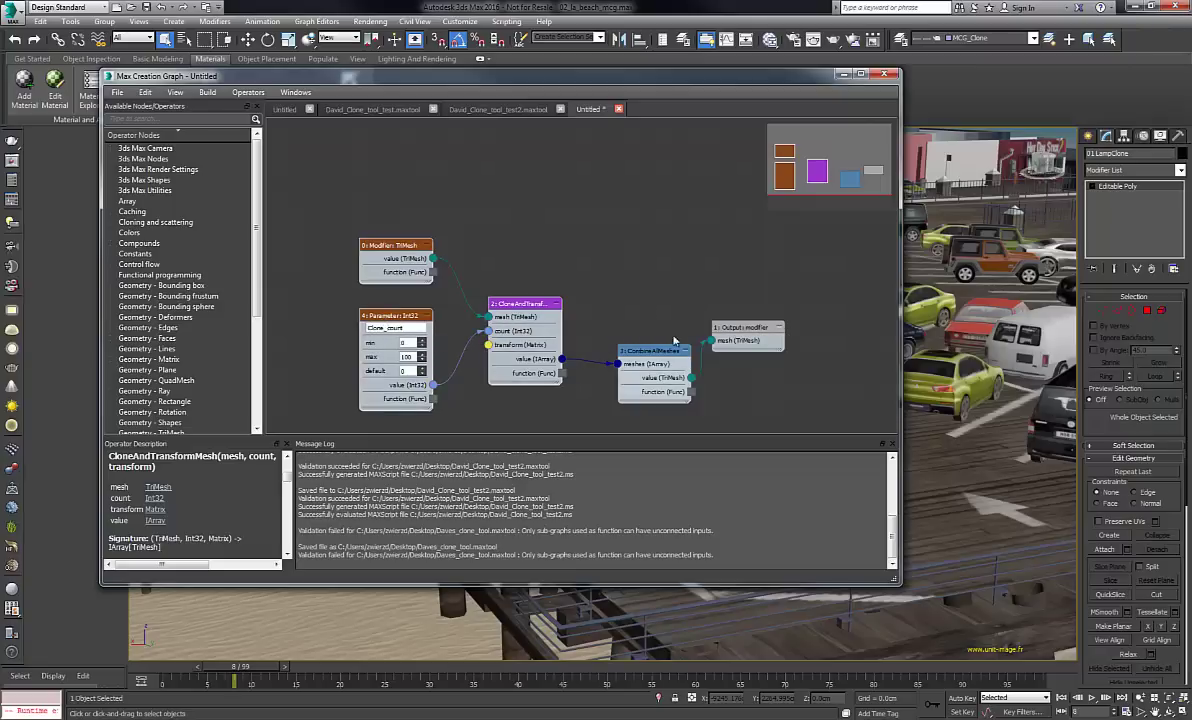
pyautogui.moveTo(422, 268); pyautogui.dragTo(391, 247)
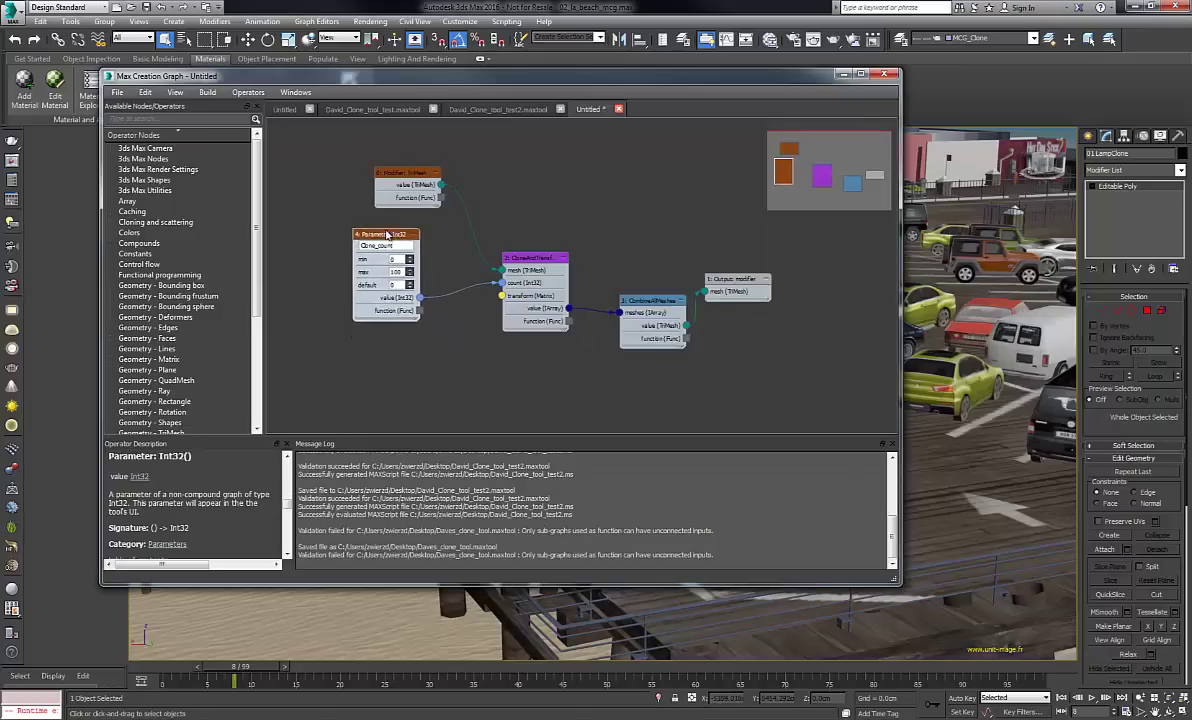
pyautogui.moveTo(387, 234); pyautogui.dragTo(370, 238)
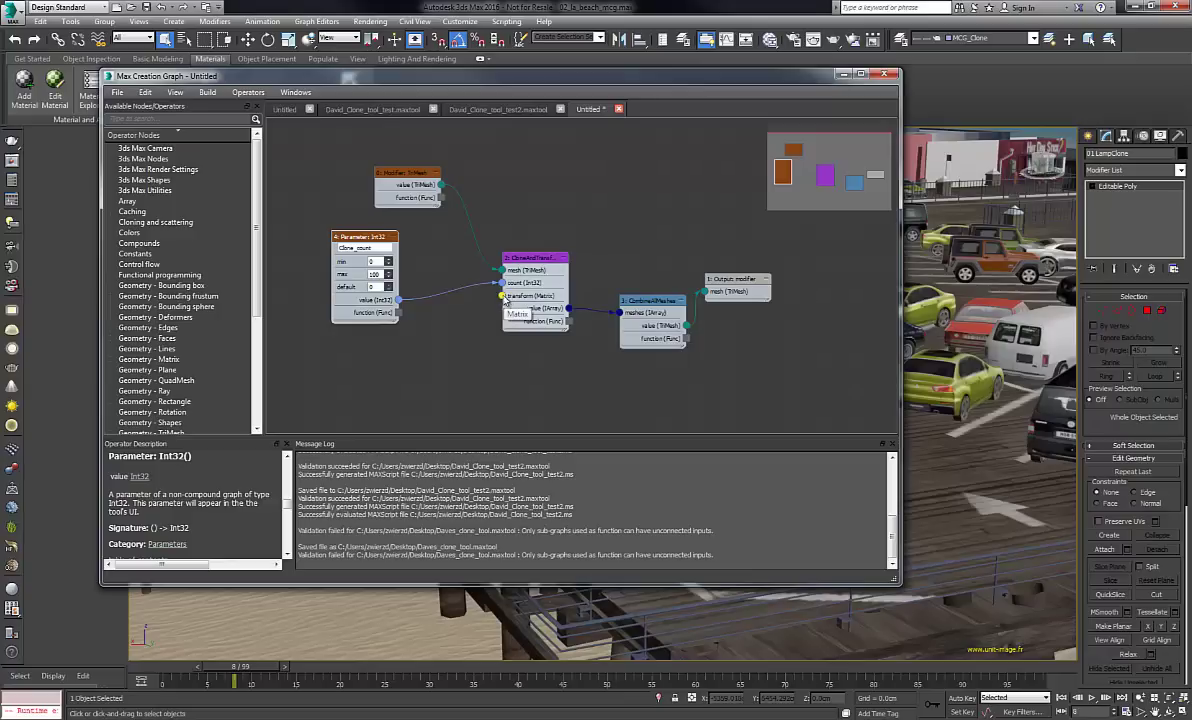
# Add a Multiply node feeding CloneAndTransformMesh's transform input and place it below the Clone_count parameter.
pyautogui.moveTo(502, 296); pyautogui.dragTo(474, 342)
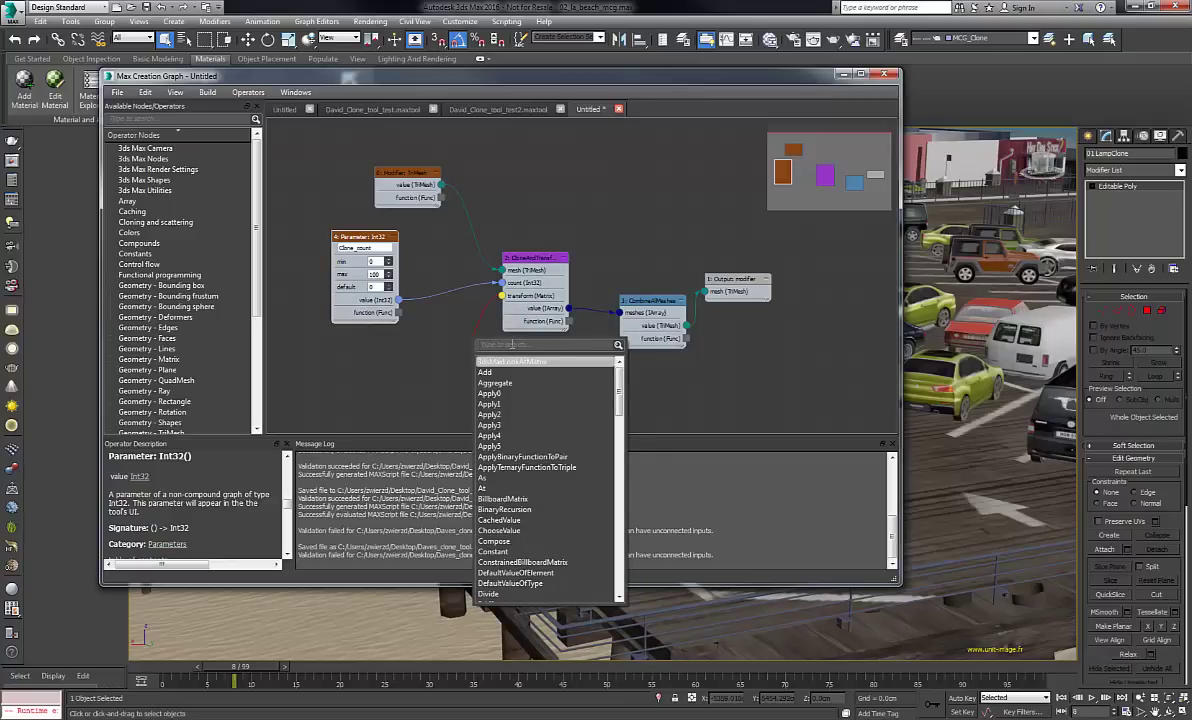
pyautogui.write('mu')
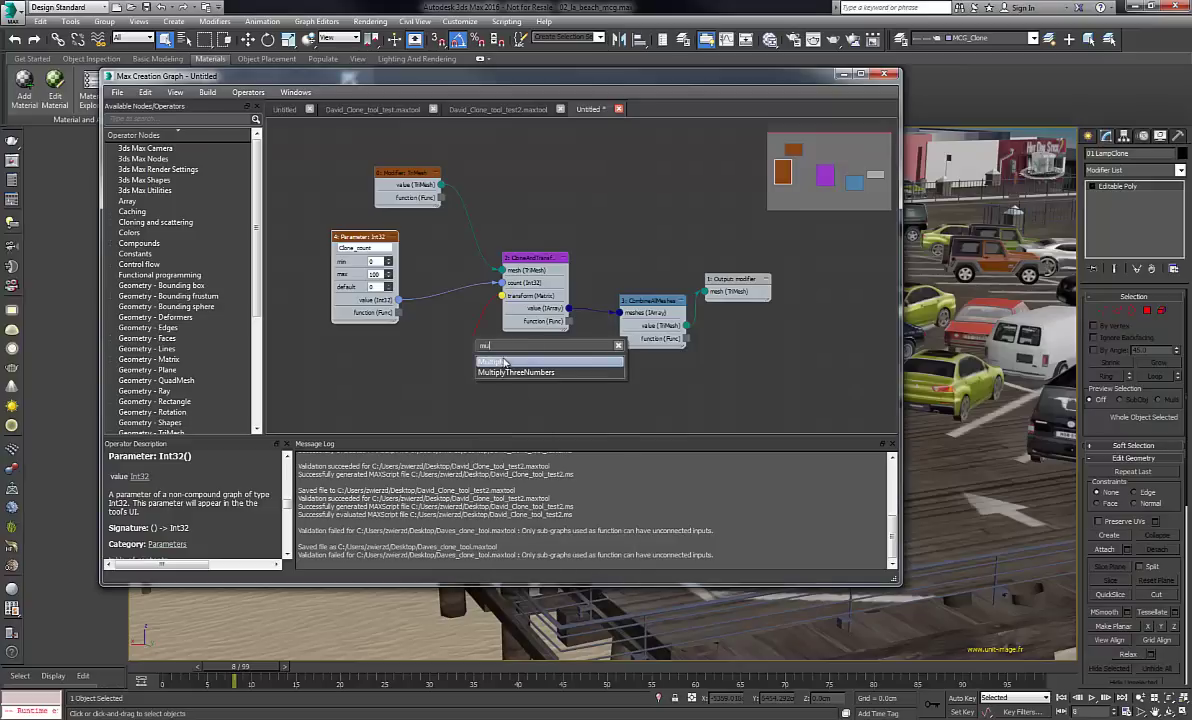
pyautogui.press('Return')
pyautogui.moveTo(464, 338); pyautogui.dragTo(443, 381)
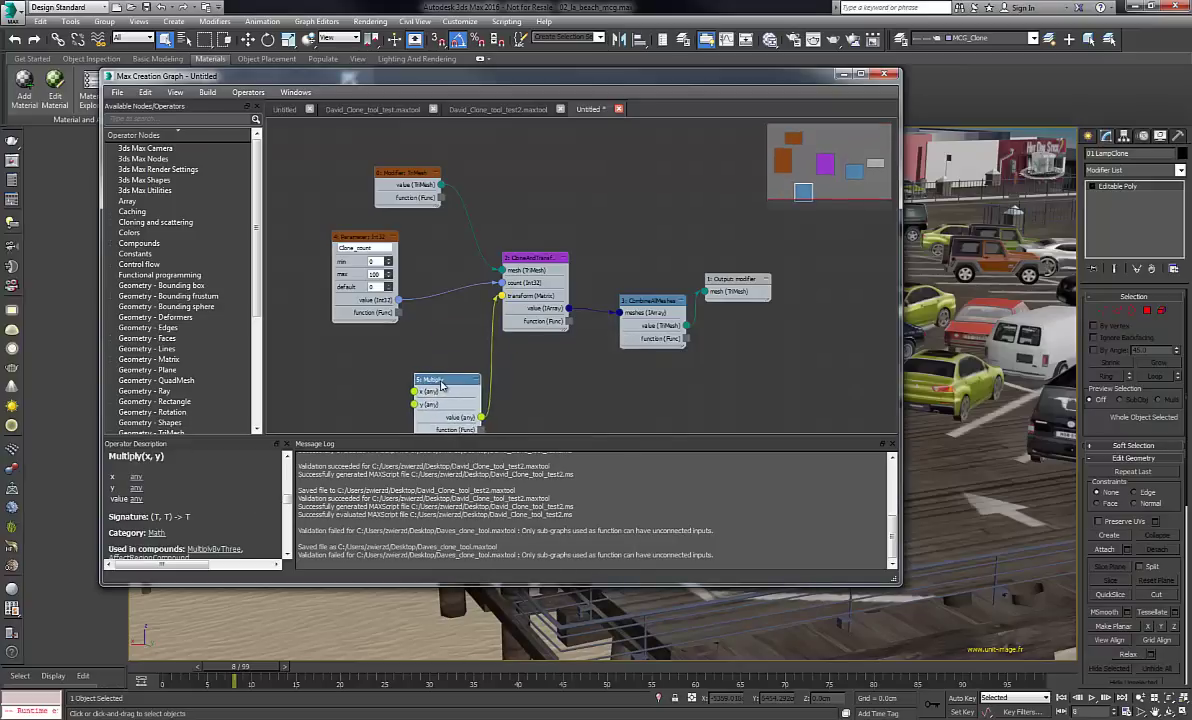
# Move the Modifier: TriMesh and Clone_count nodes up and adjust the Multiply node's position to make room for more nodes.
pyautogui.moveTo(414, 172); pyautogui.dragTo(447, 150)
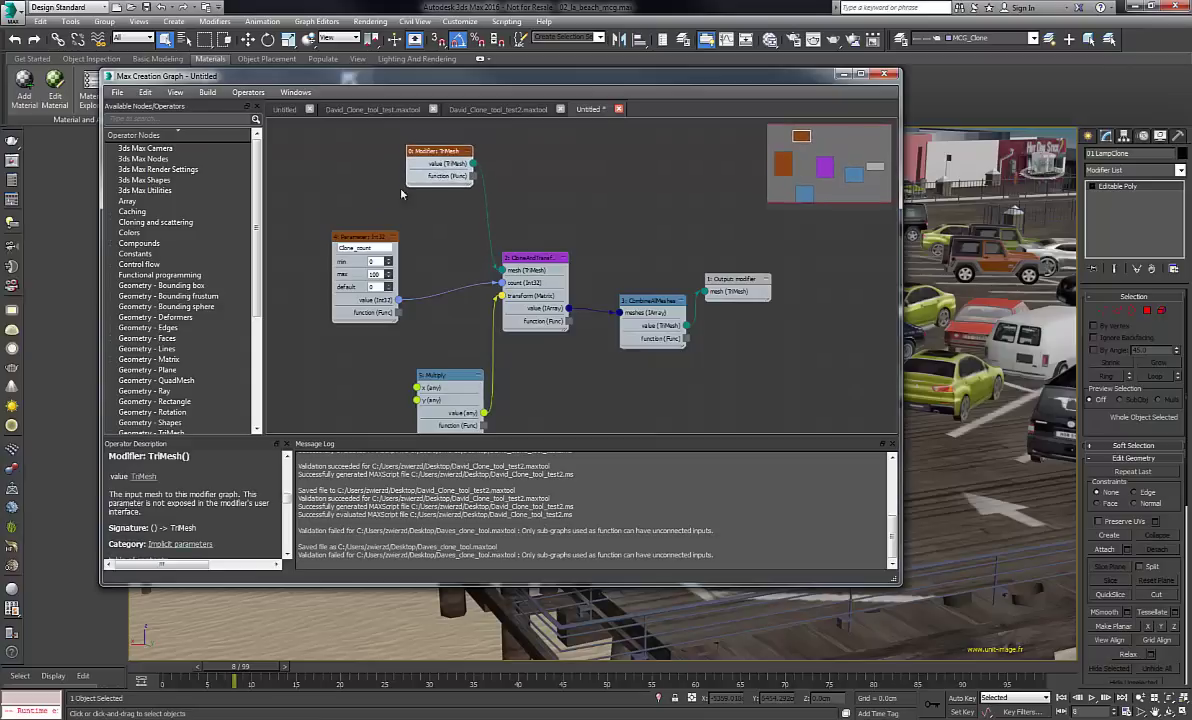
pyautogui.click(373, 236)
pyautogui.moveTo(373, 236); pyautogui.dragTo(373, 215)
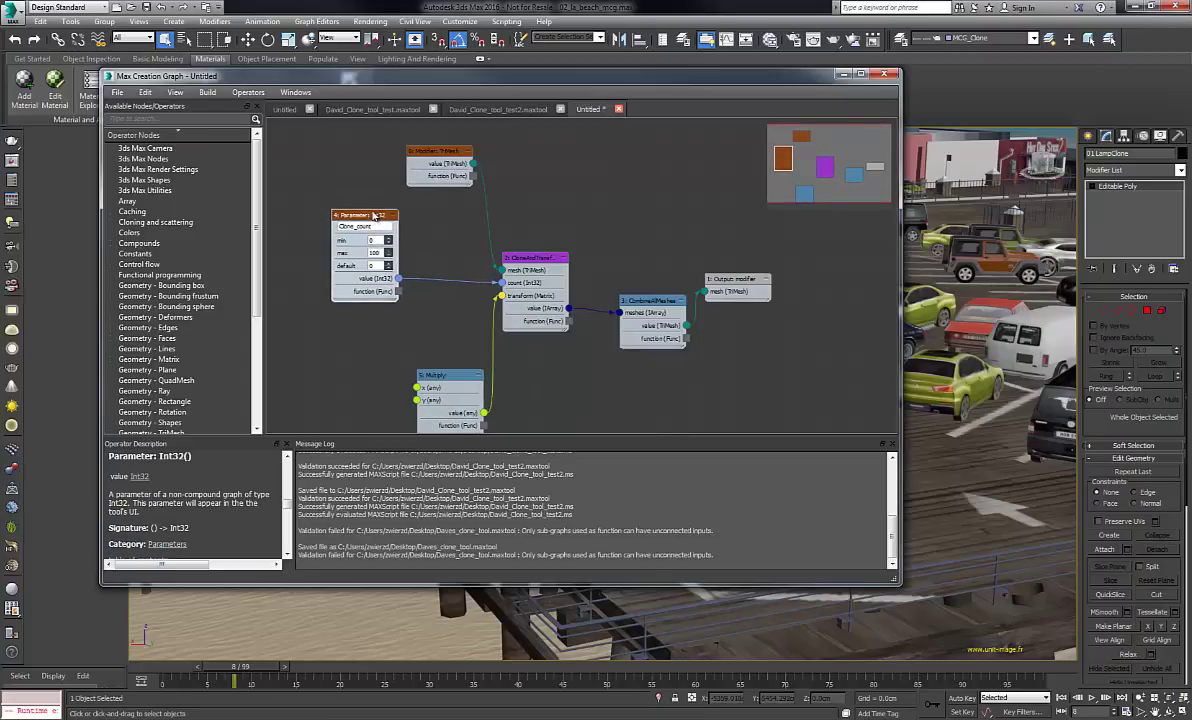
pyautogui.scroll(-1, 375, 215)
pyautogui.scroll(4, 450, 318)
pyautogui.moveTo(450, 312); pyautogui.dragTo(524, 118, button='middle')
pyautogui.scroll(1, 524, 120)
pyautogui.moveTo(526, 306); pyautogui.dragTo(538, 334)
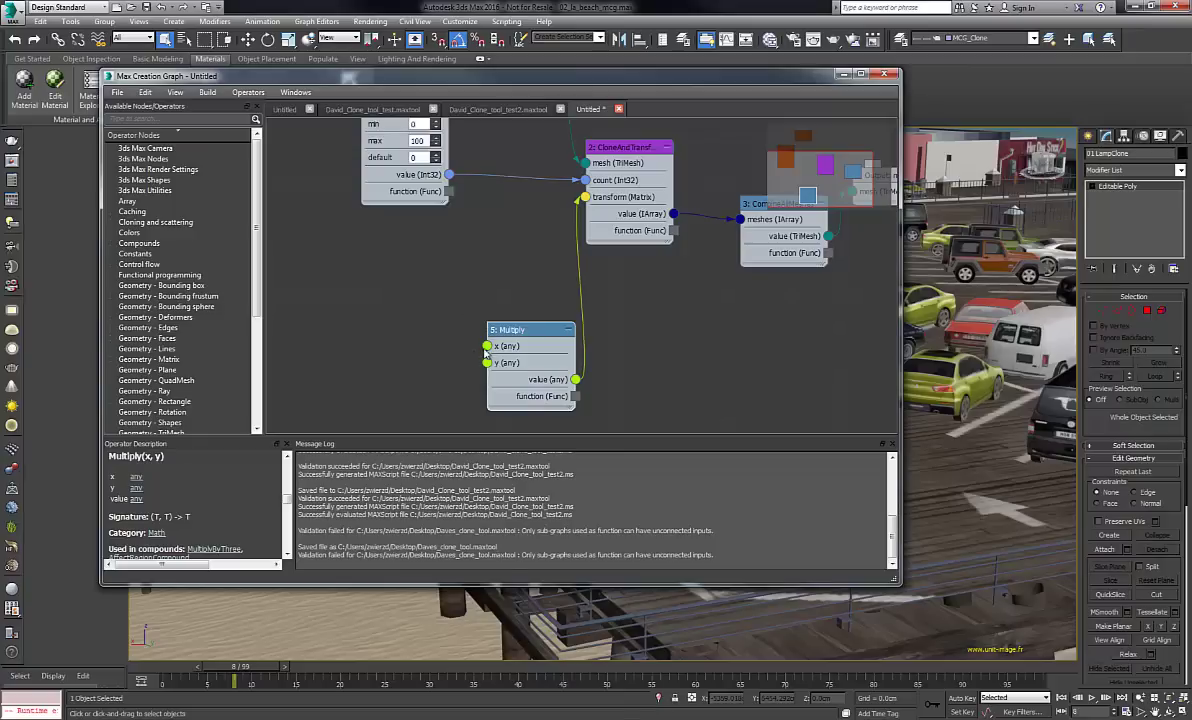
# Add a TranslationMatrix node beside the Multiply node and connect its matrix value to Multiply's x input.
pyautogui.rightClick(378, 305)
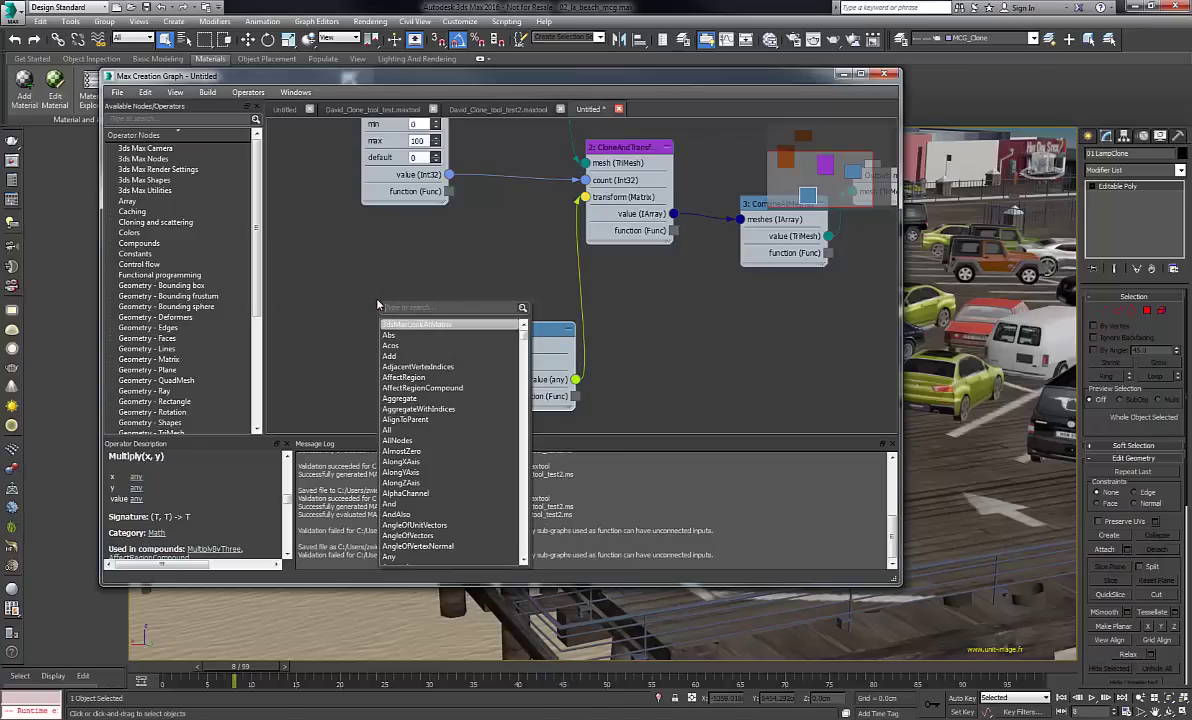
pyautogui.write('t')
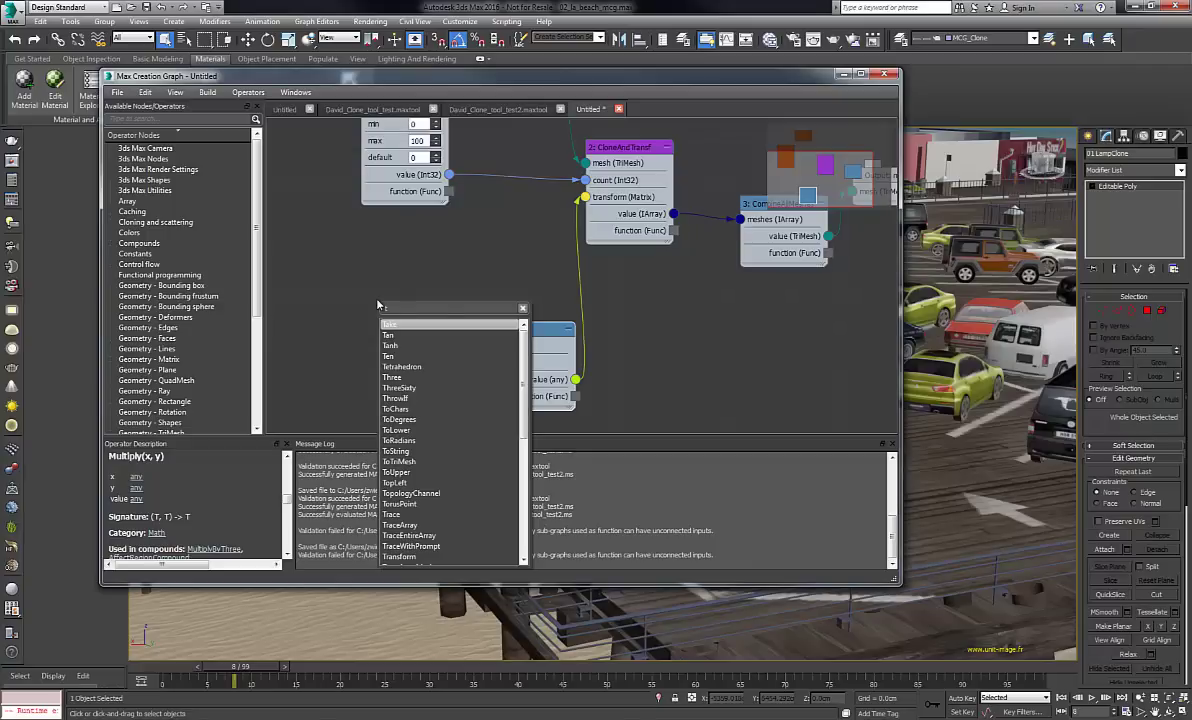
pyautogui.write('rans')
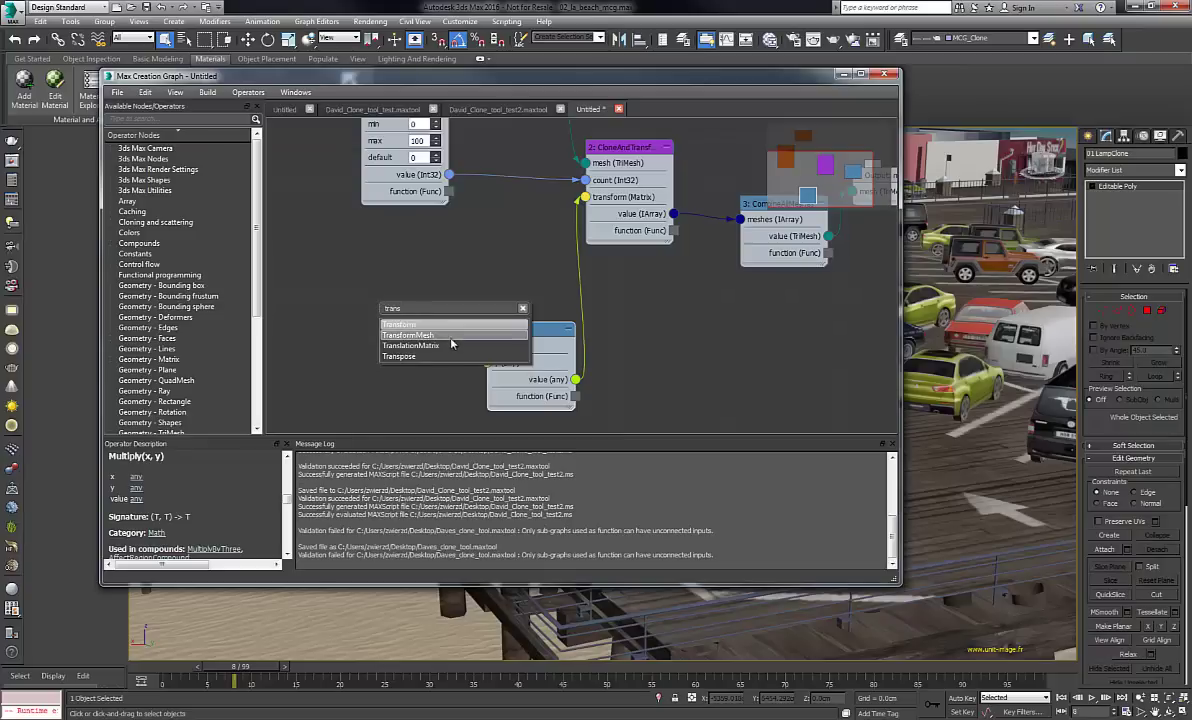
pyautogui.click(410, 345)
pyautogui.moveTo(421, 335); pyautogui.dragTo(487, 346)
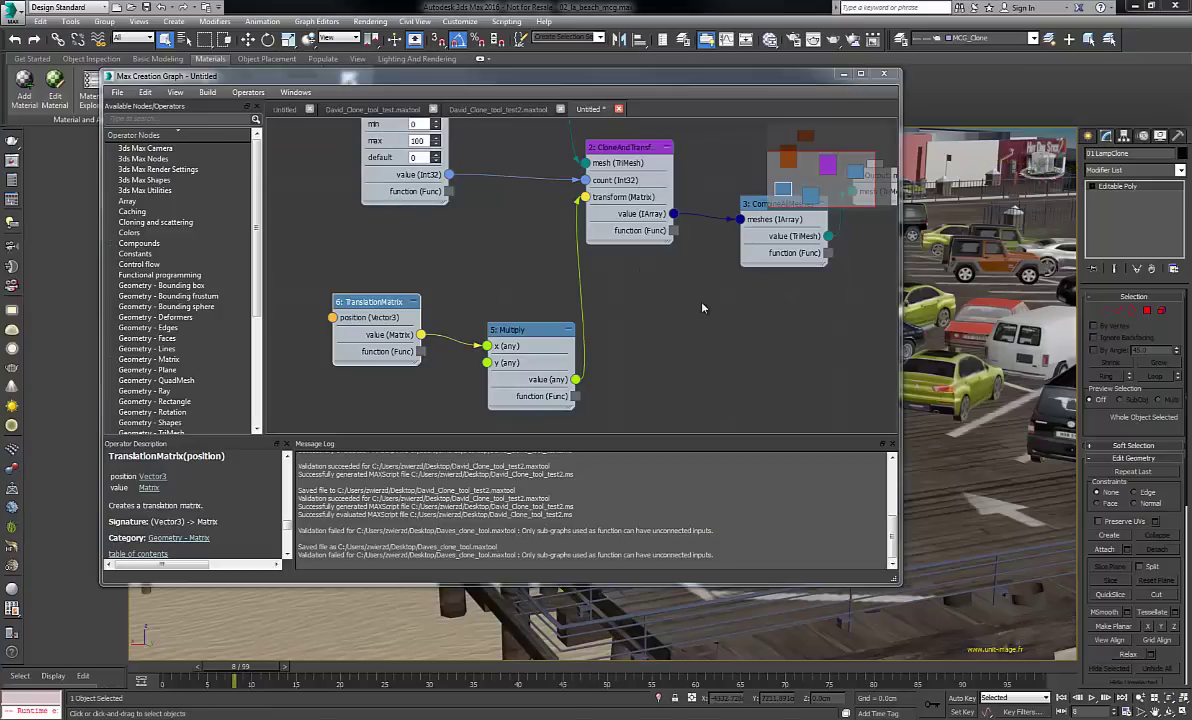
# Add a Vector3 node feeding TranslationMatrix's position input and generate parameters for its x, y and z inputs.
pyautogui.moveTo(484, 277); pyautogui.dragTo(697, 254, button='middle')
pyautogui.scroll(-2, 623, 261)
pyautogui.scroll(-1, 697, 254)
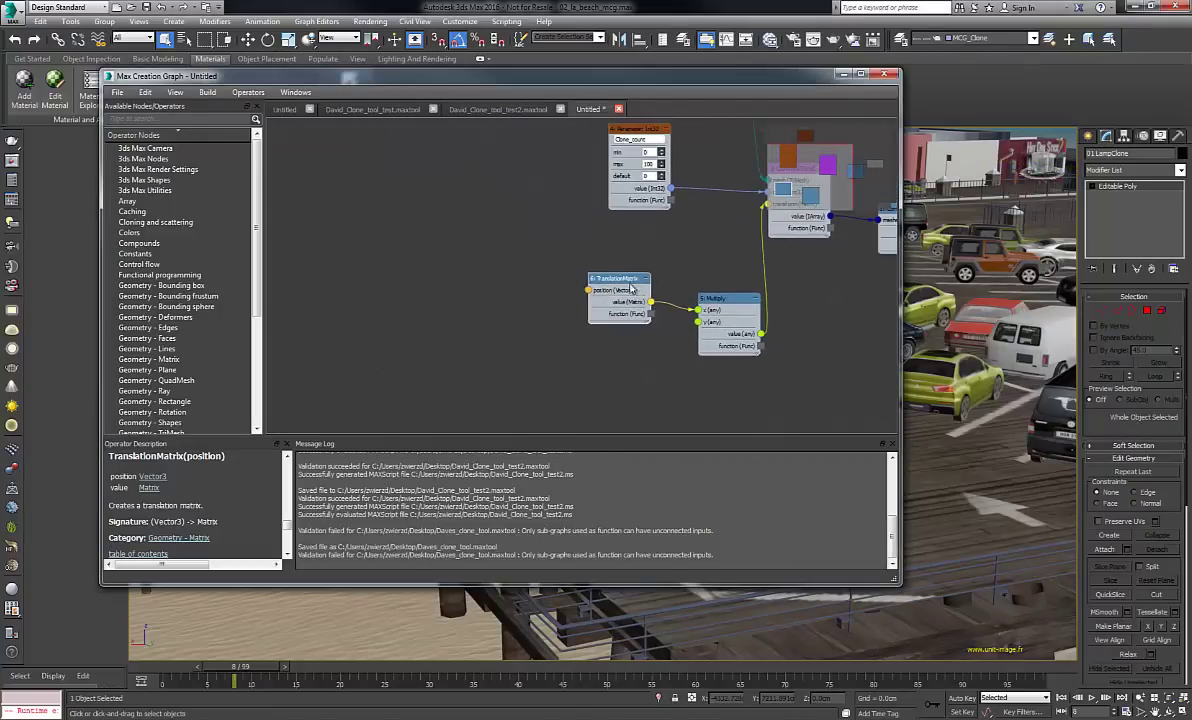
pyautogui.scroll(1, 593, 287)
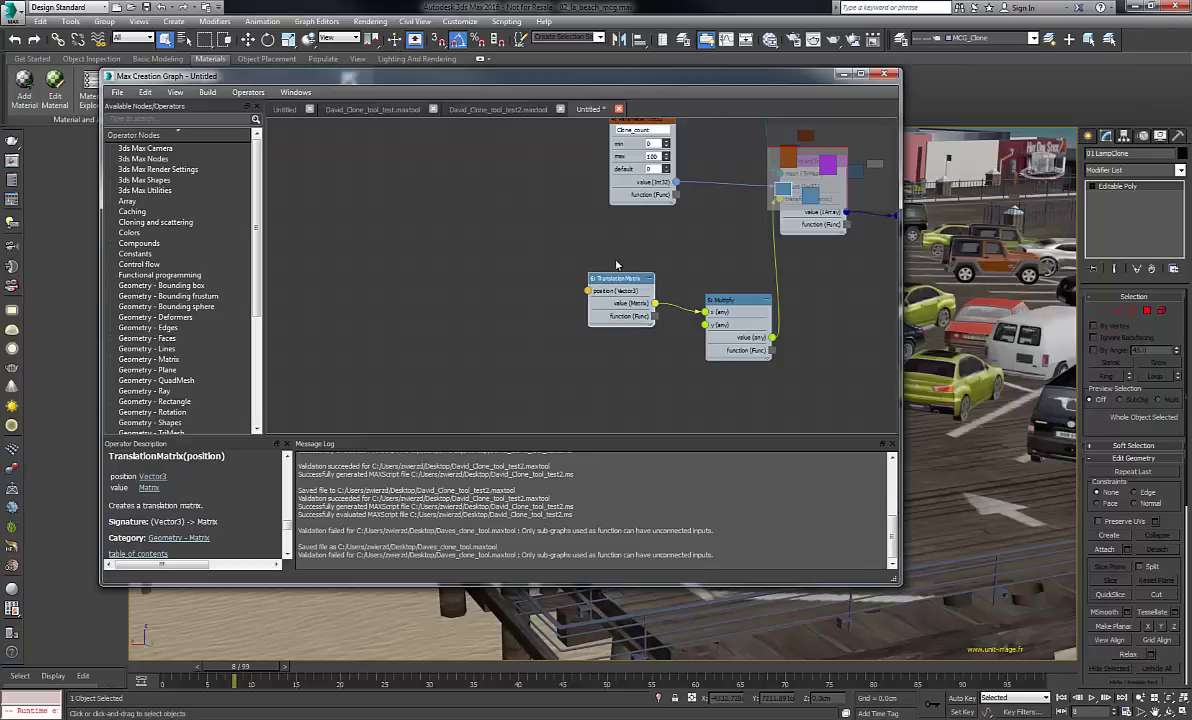
pyautogui.moveTo(588, 292); pyautogui.dragTo(505, 289)
pyautogui.write('ve')
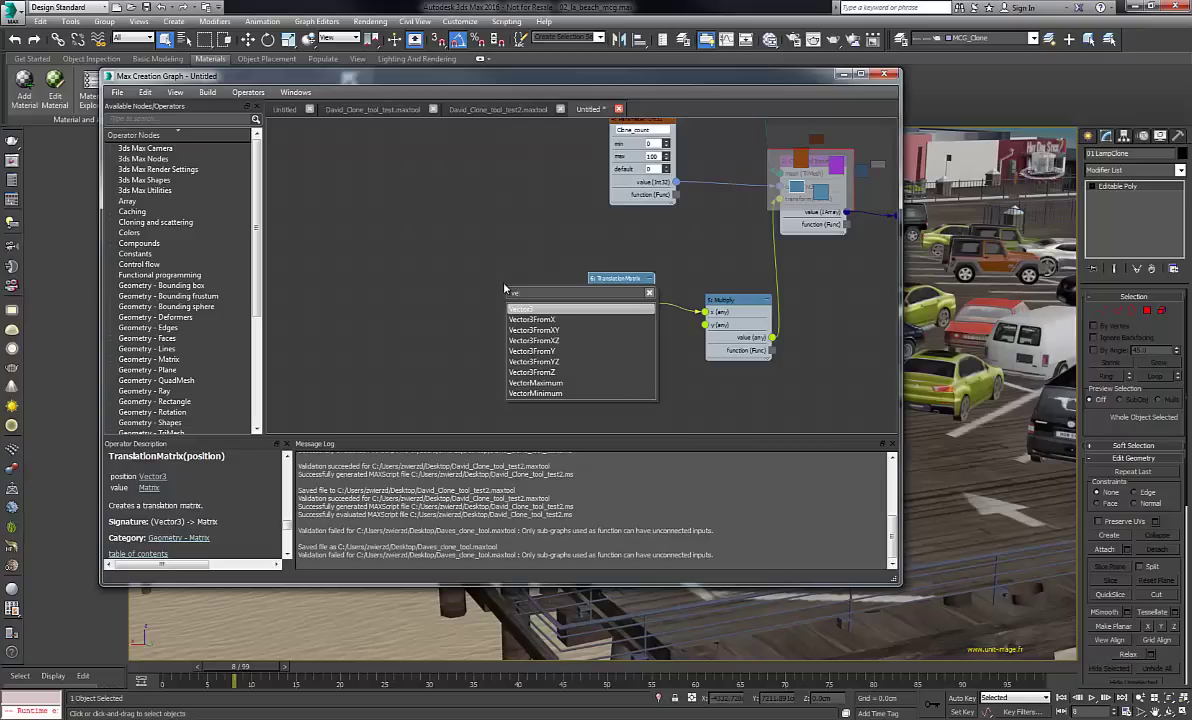
pyautogui.press('Return')
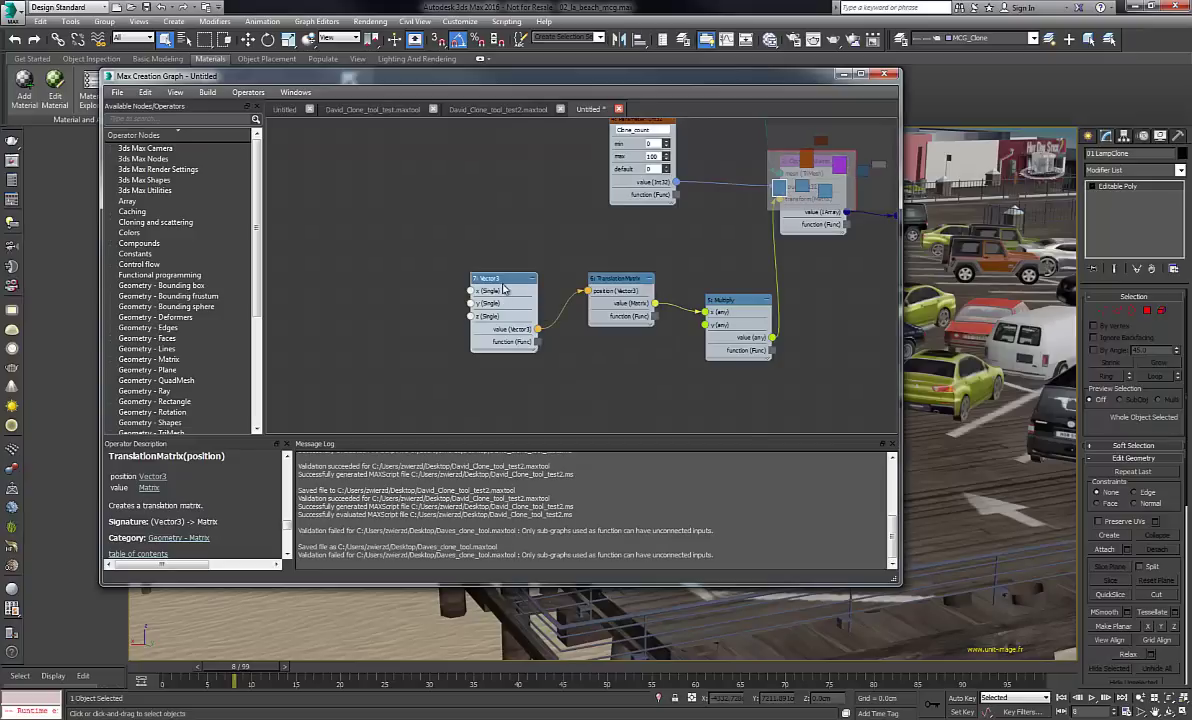
pyautogui.rightClick(505, 282)
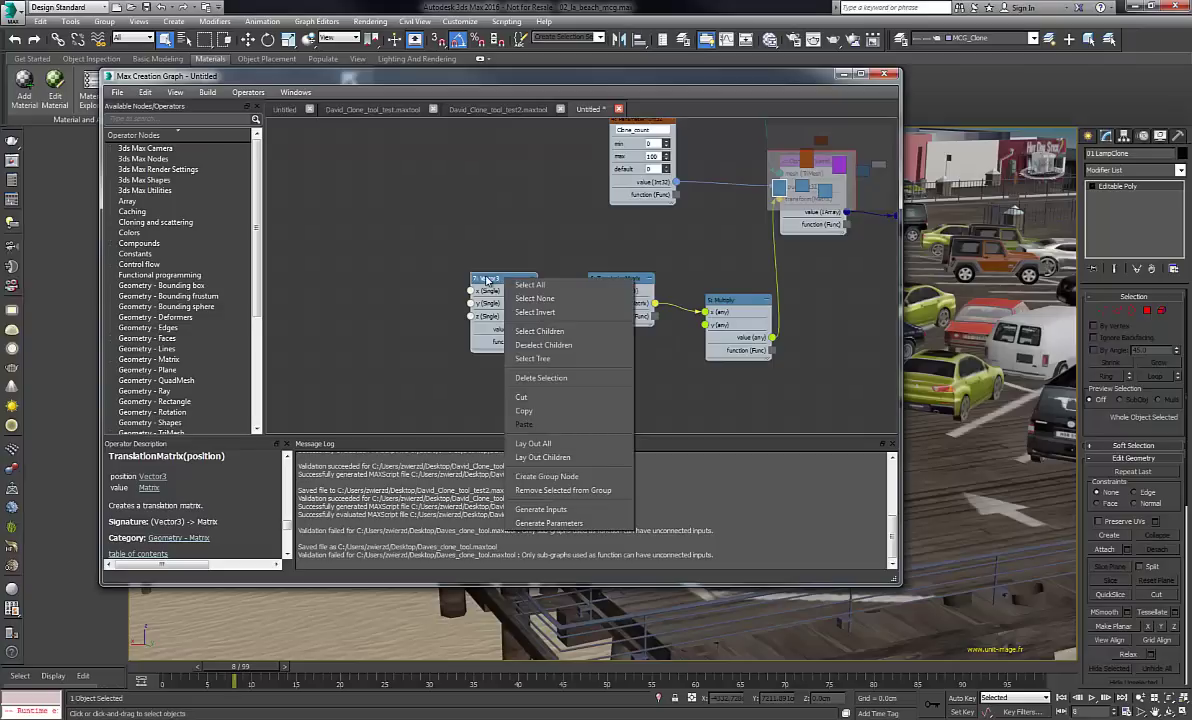
pyautogui.click(545, 523)
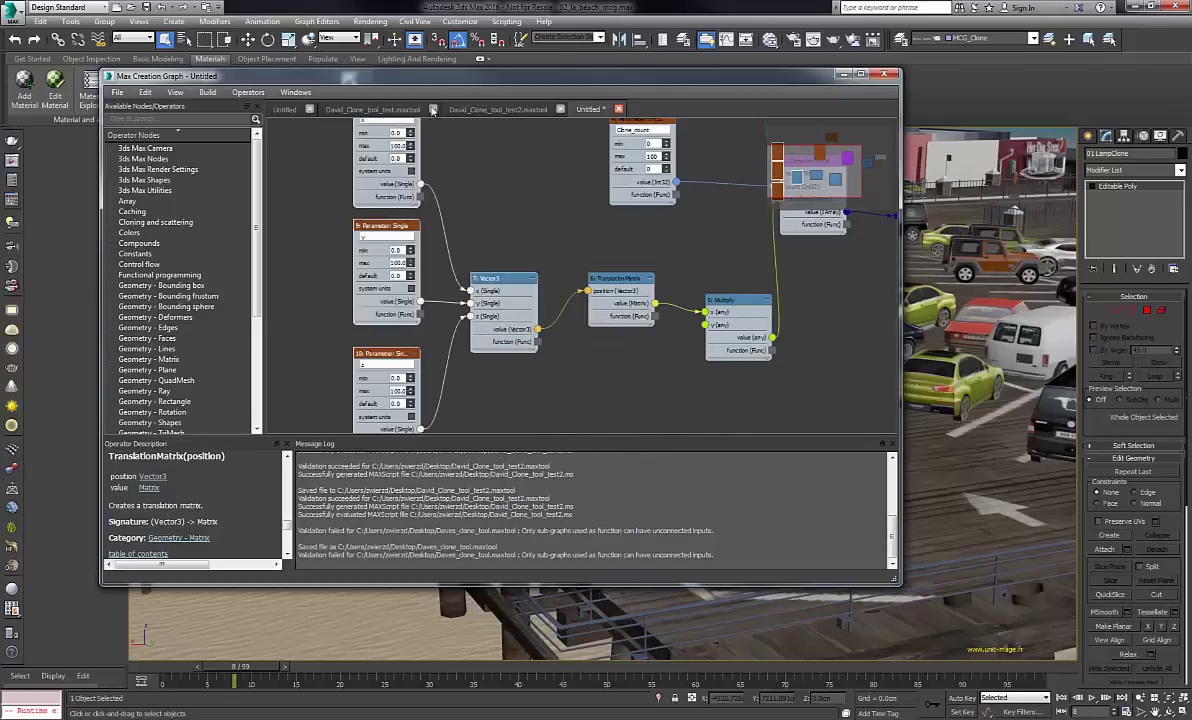
# Set the x parameter's minimum to -1000 and maximum to 1000.
pyautogui.scroll(1, 389, 177)
pyautogui.scroll(-2, 392, 176)
pyautogui.moveTo(480, 211); pyautogui.dragTo(582, 251, button='middle')
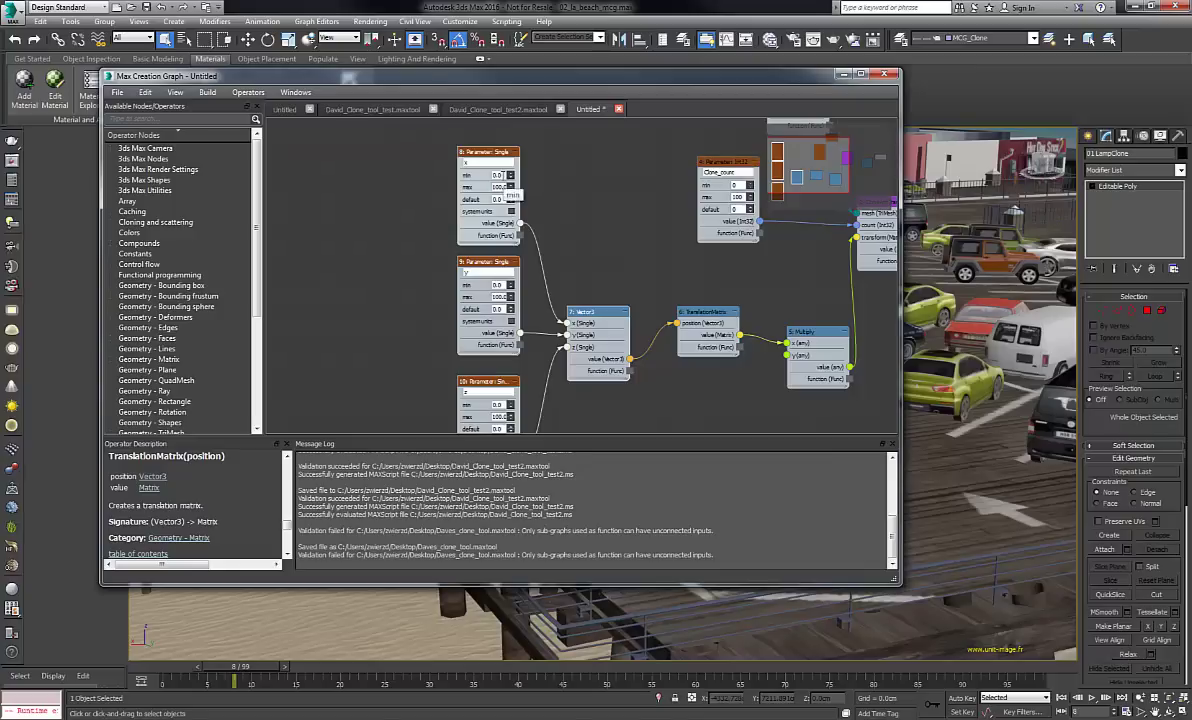
pyautogui.moveTo(503, 176); pyautogui.dragTo(484, 176)
pyautogui.write('-1000')
pyautogui.press('Tab')
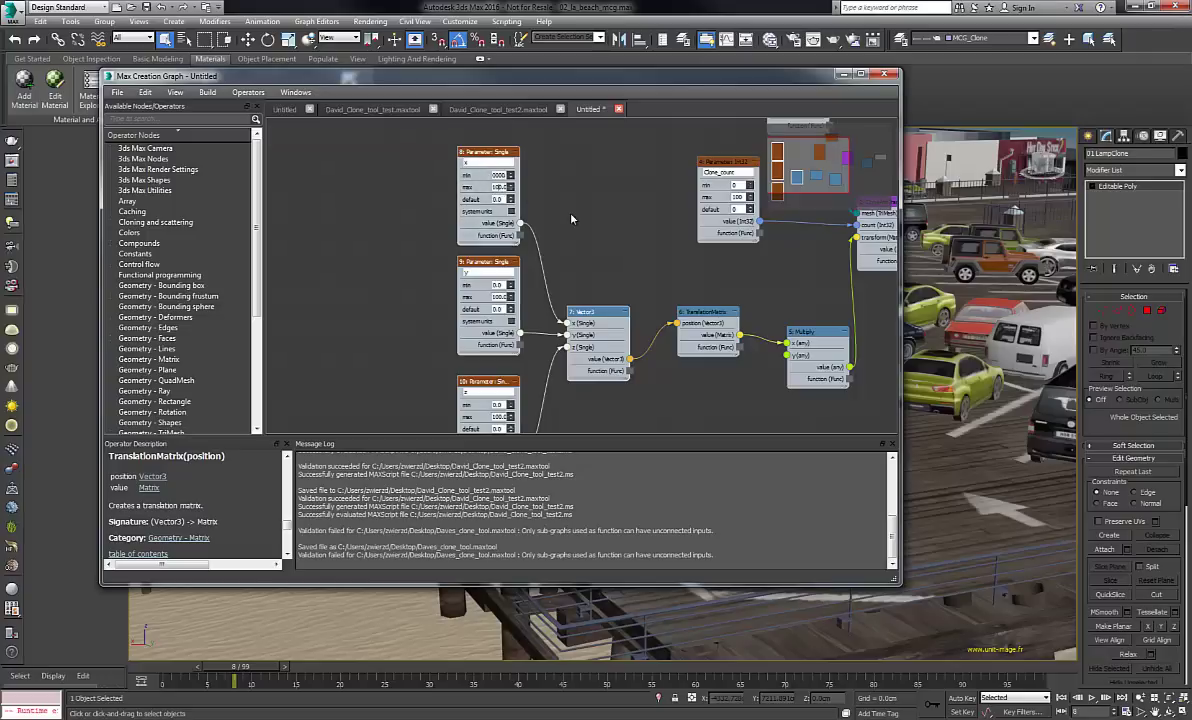
pyautogui.write('1000')
# Set the minimum to -1000 and the maximum to 1000 on both the y and z parameters.
pyautogui.moveTo(503, 286); pyautogui.dragTo(478, 288)
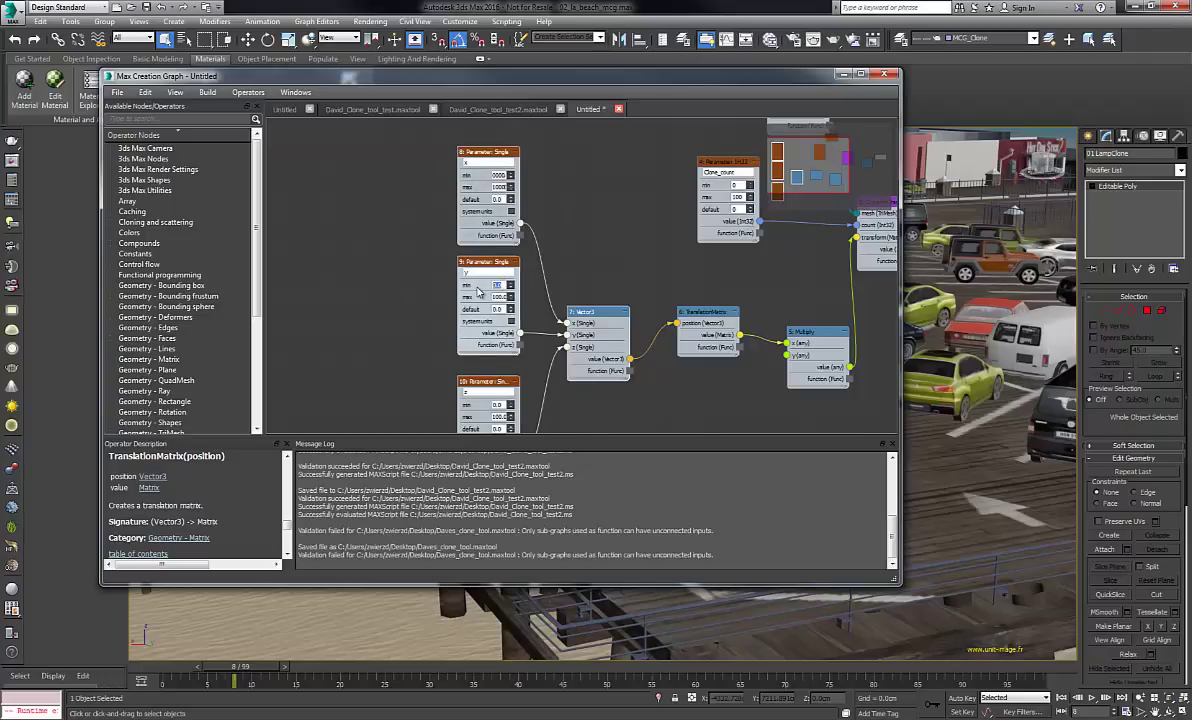
pyautogui.write('-1000')
pyautogui.press('Tab')
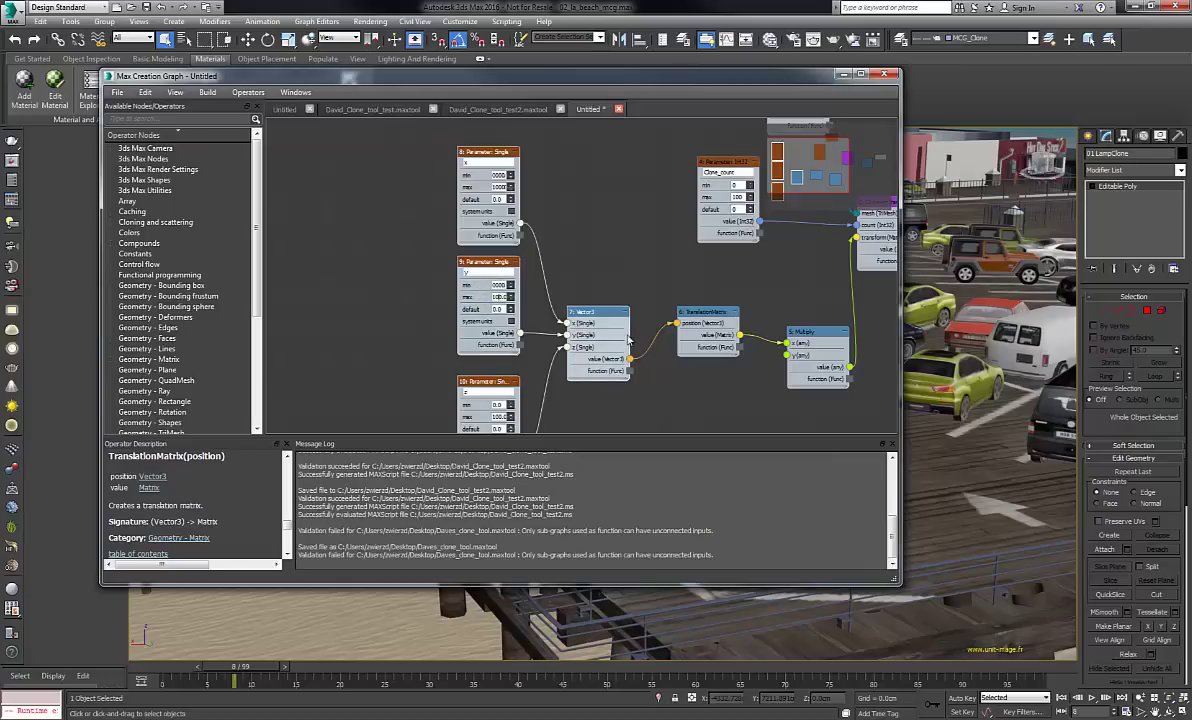
pyautogui.moveTo(505, 404); pyautogui.dragTo(480, 405)
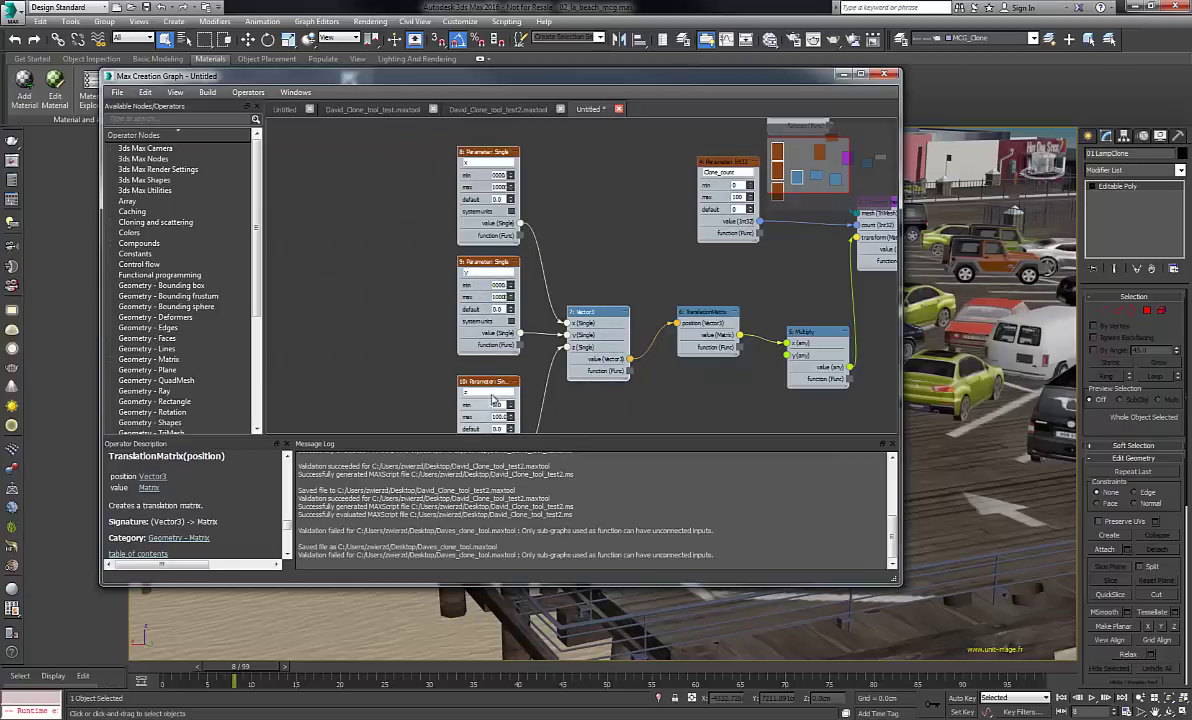
pyautogui.write('-1000')
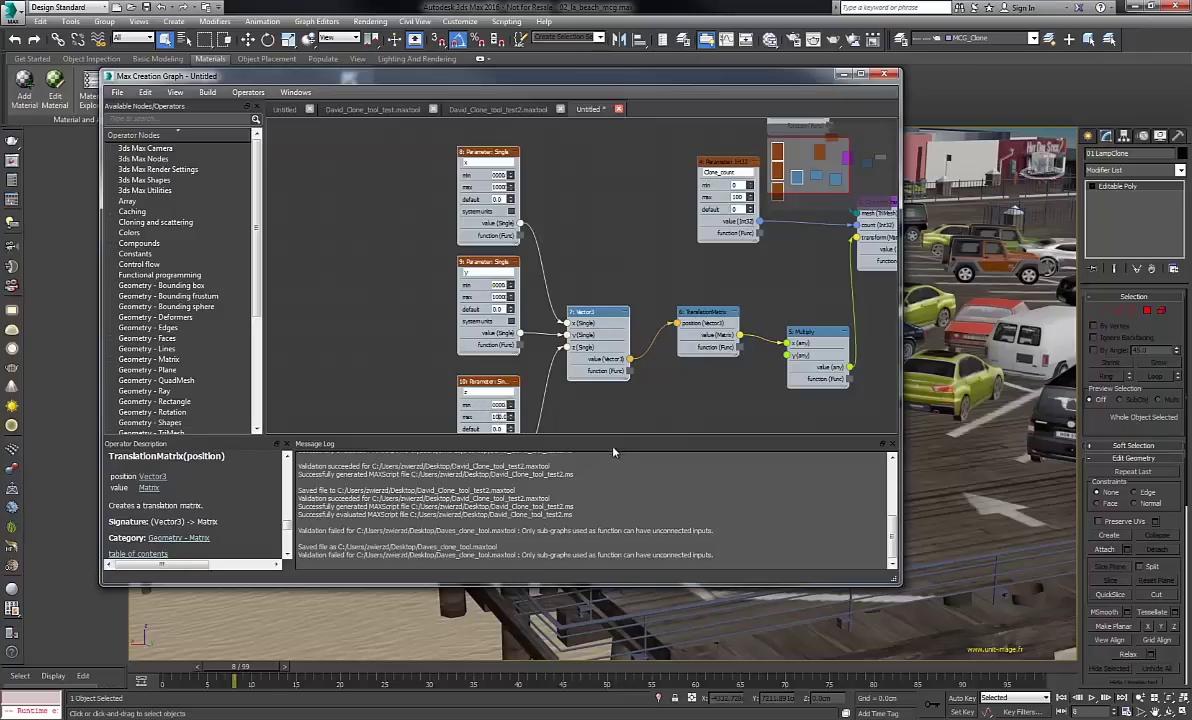
pyautogui.write('1000')
# Move the Multiply node farther down, away from the TranslationMatrix node, to free space around its inputs.
pyautogui.moveTo(650, 267); pyautogui.dragTo(476, 152, button='middle')
pyautogui.moveTo(582, 180); pyautogui.dragTo(578, 202, button='middle')
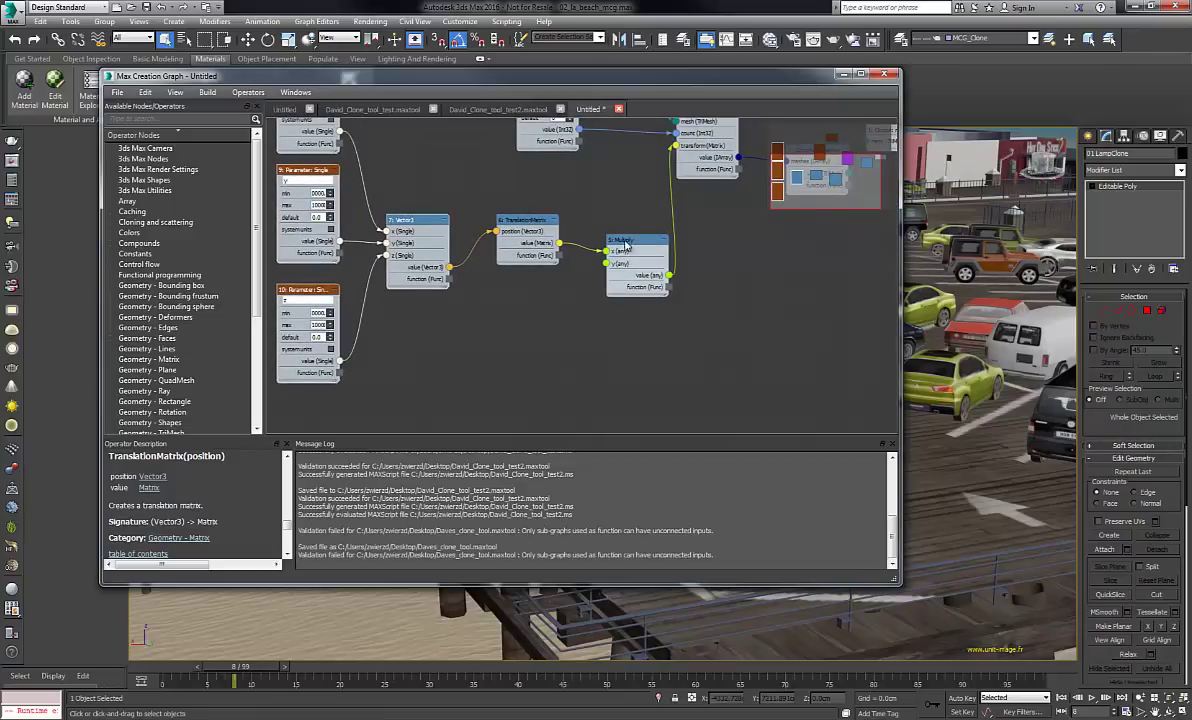
pyautogui.moveTo(559, 305); pyautogui.dragTo(559, 268, button='middle')
pyautogui.scroll(-3, 559, 262)
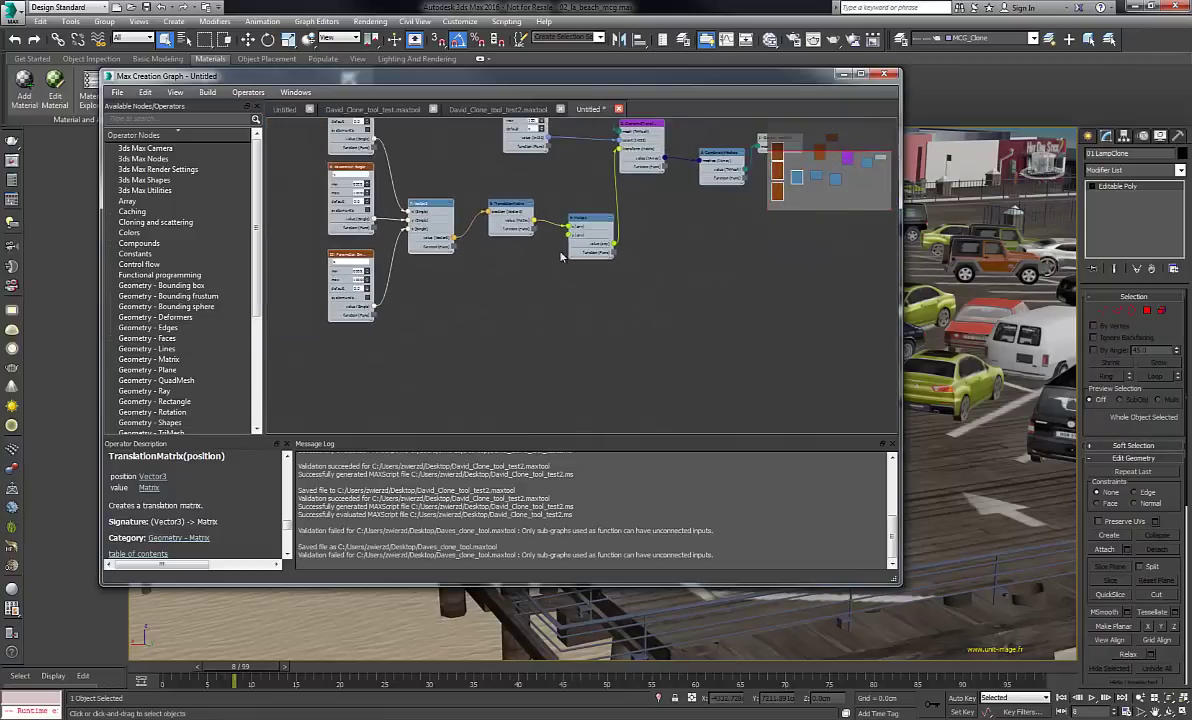
pyautogui.moveTo(603, 226); pyautogui.dragTo(611, 267)
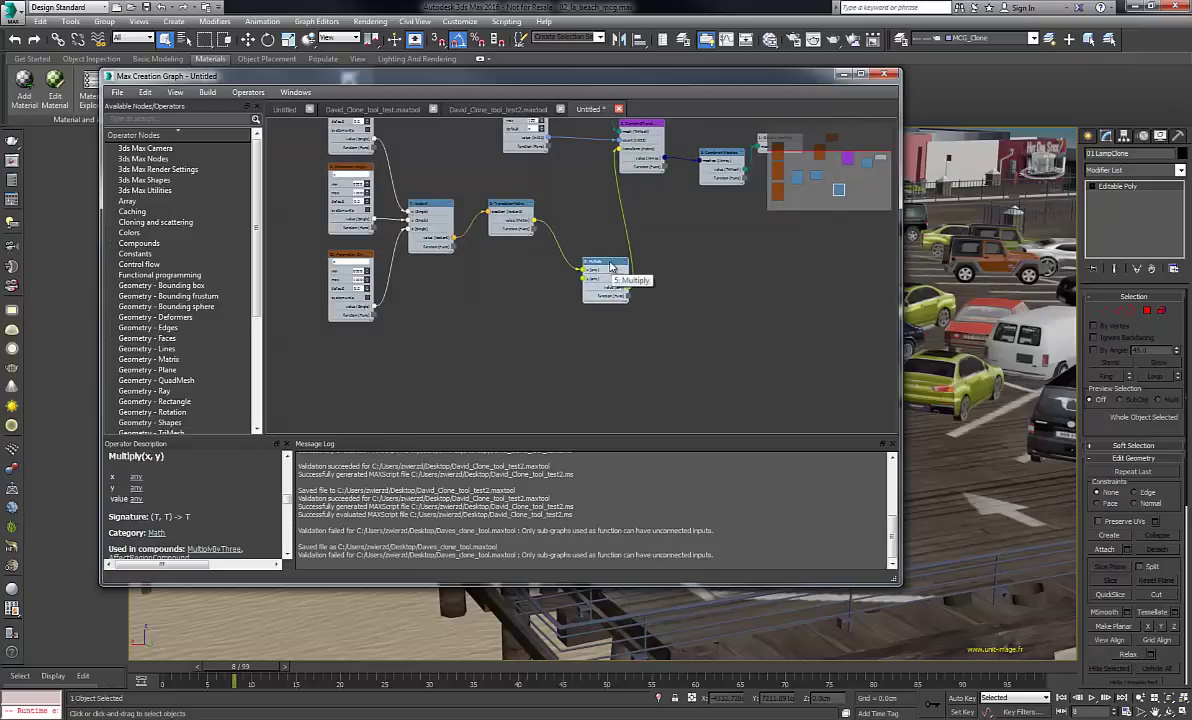
# Add a MatrixFromYawPitchRoll node and connect its matrix value output to the Multiply node's y input.
pyautogui.scroll(4, 608, 275)
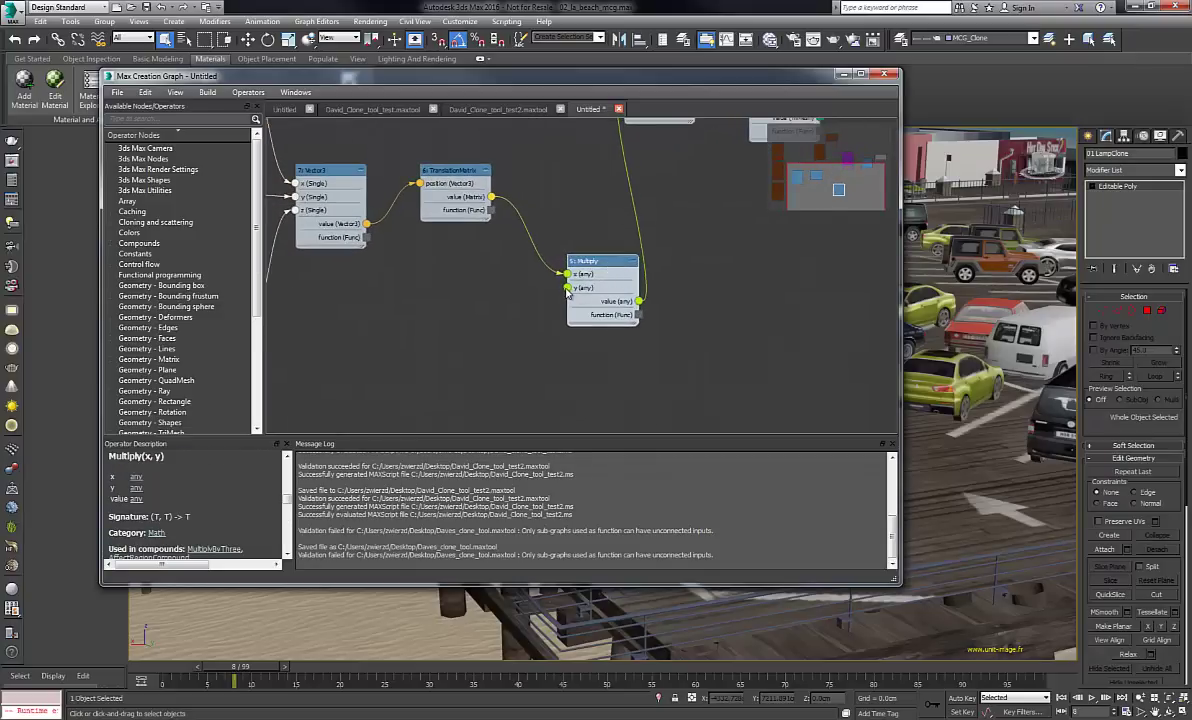
pyautogui.moveTo(567, 288); pyautogui.dragTo(505, 341)
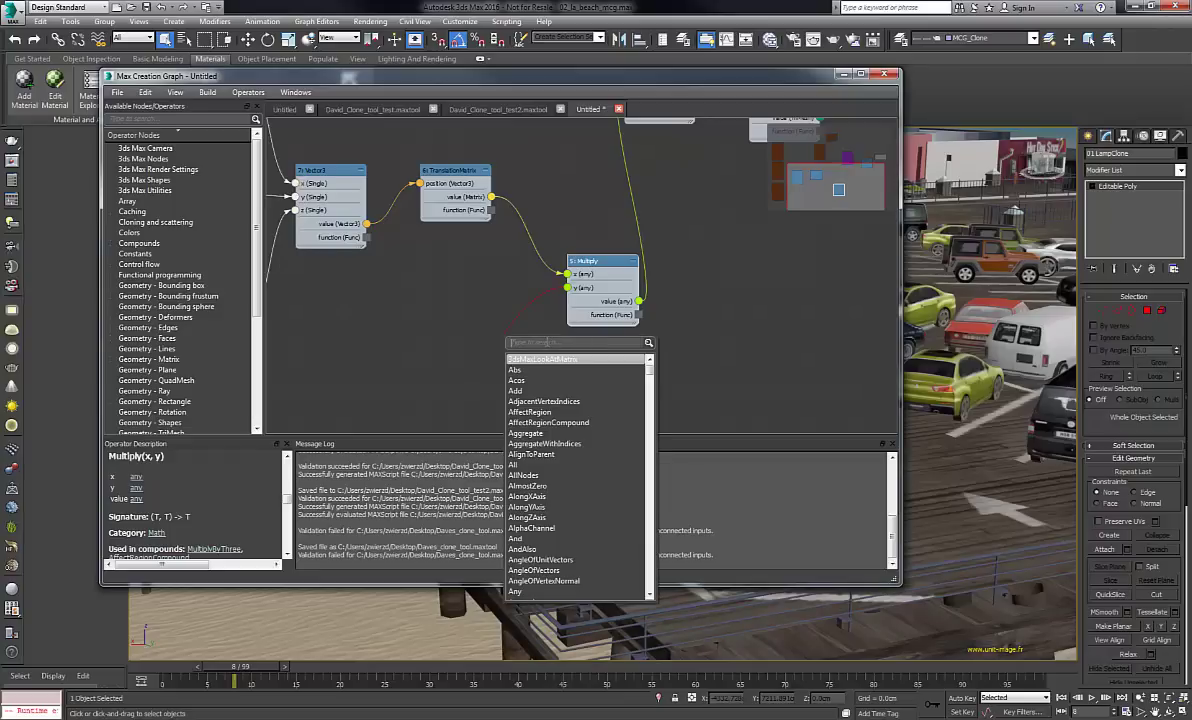
pyautogui.click(513, 342)
pyautogui.write('yaw')
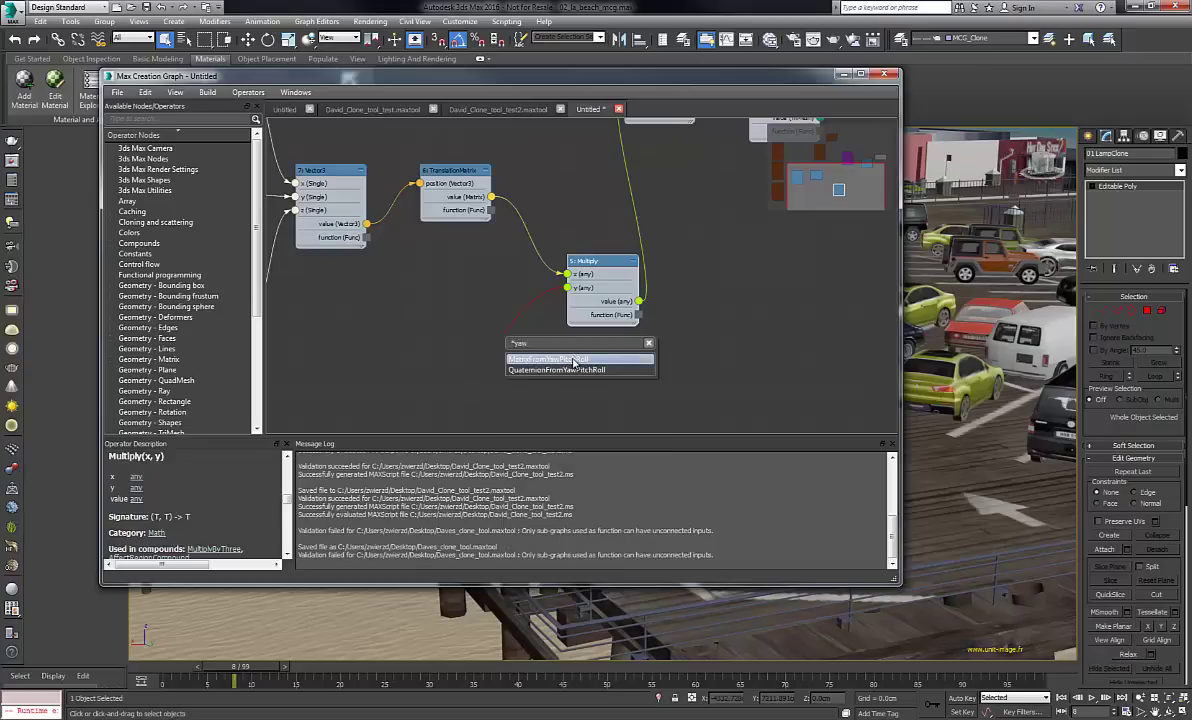
pyautogui.click(566, 365)
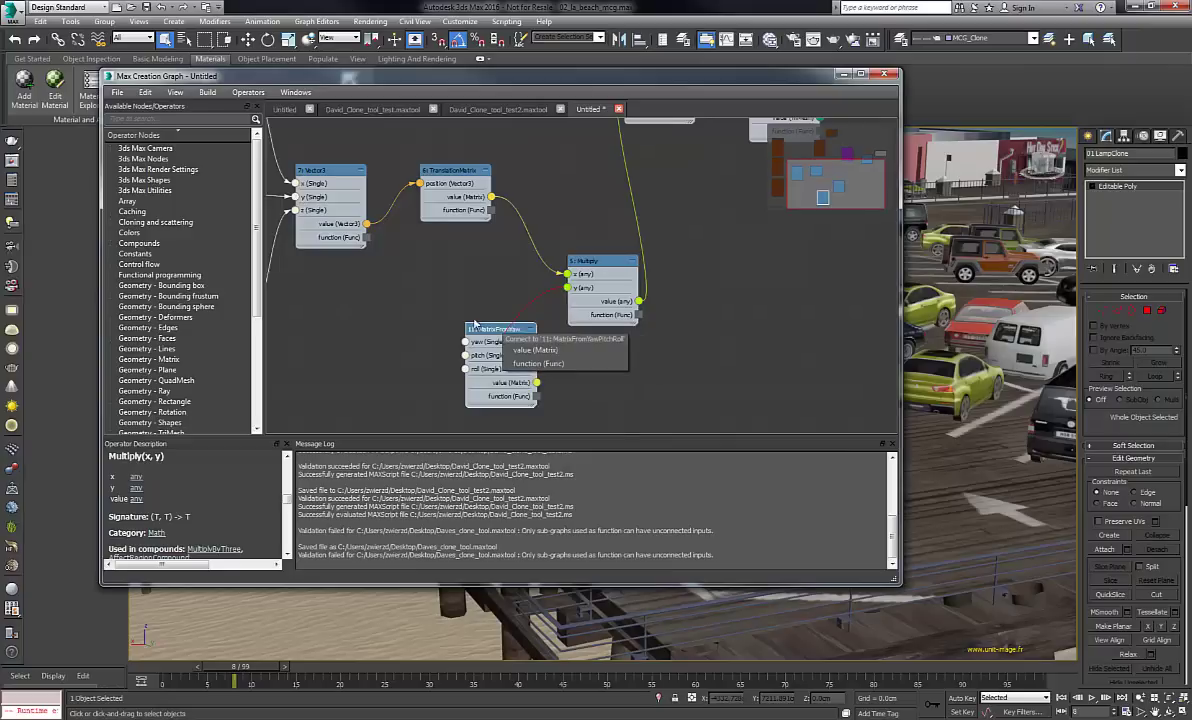
pyautogui.click(535, 350)
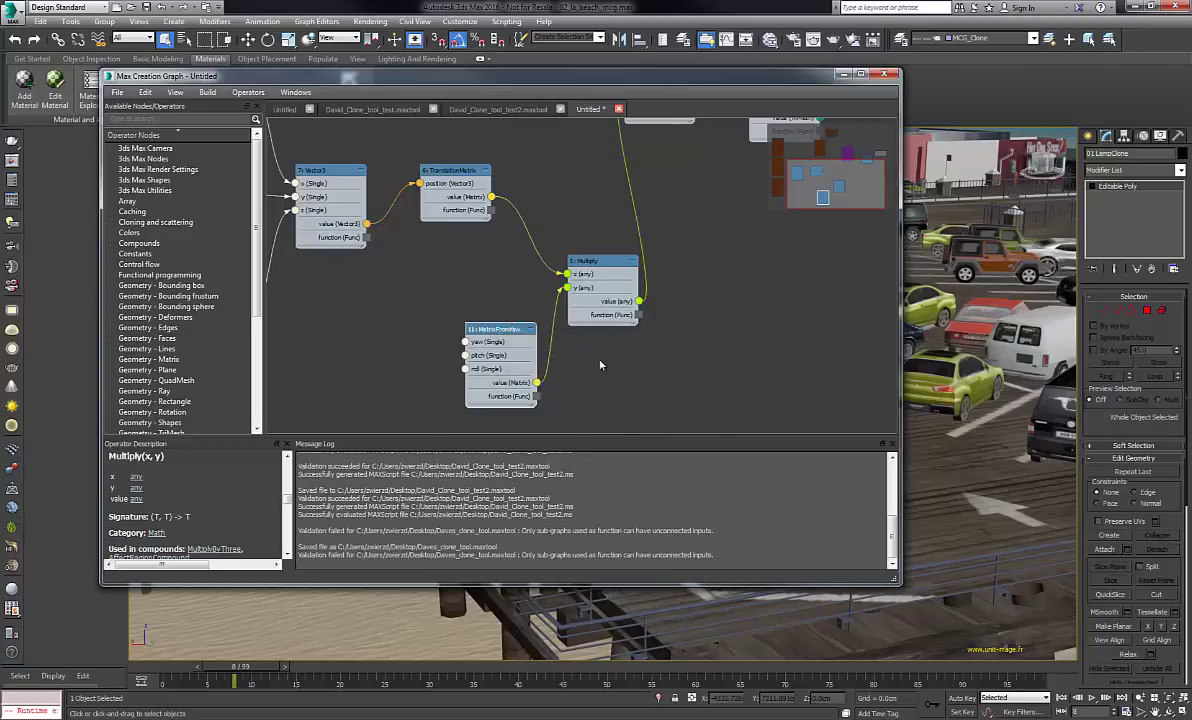
# Move the MatrixFromYawPitchRoll node below the Multiply node and generate parameters for its yaw, pitch and roll inputs.
pyautogui.moveTo(503, 333); pyautogui.dragTo(482, 334)
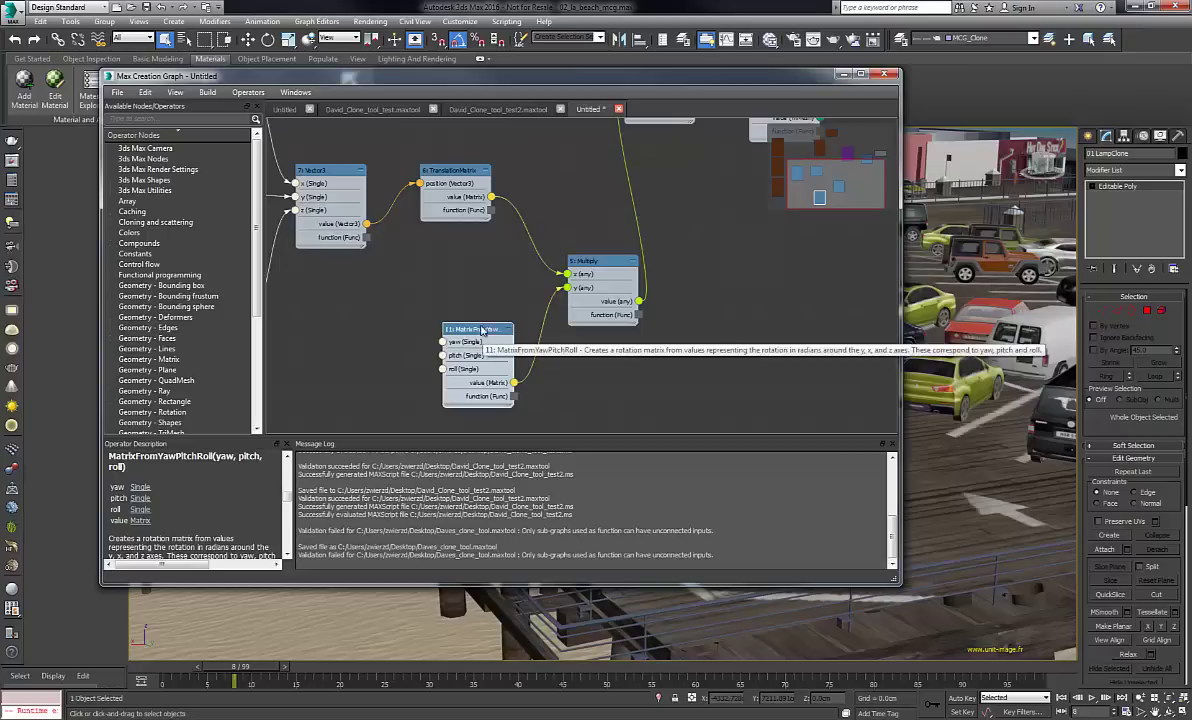
pyautogui.moveTo(378, 312); pyautogui.dragTo(410, 204, button='middle')
pyautogui.scroll(-2, 411, 207)
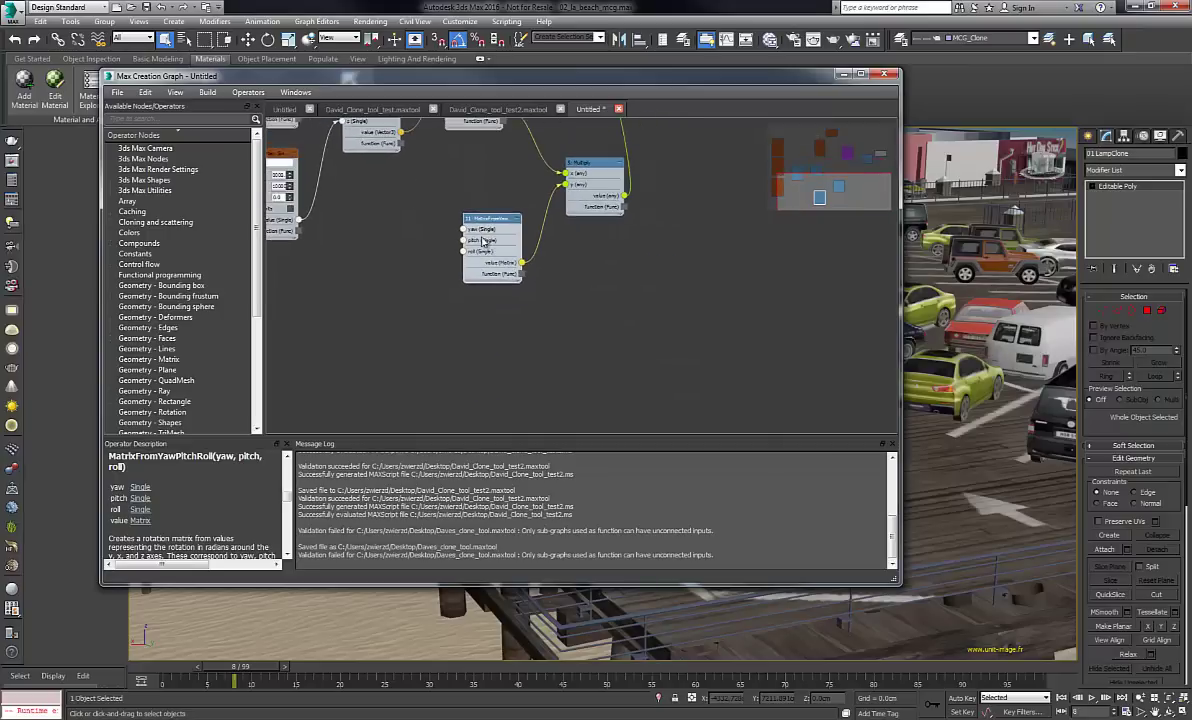
pyautogui.moveTo(493, 222); pyautogui.dragTo(495, 272)
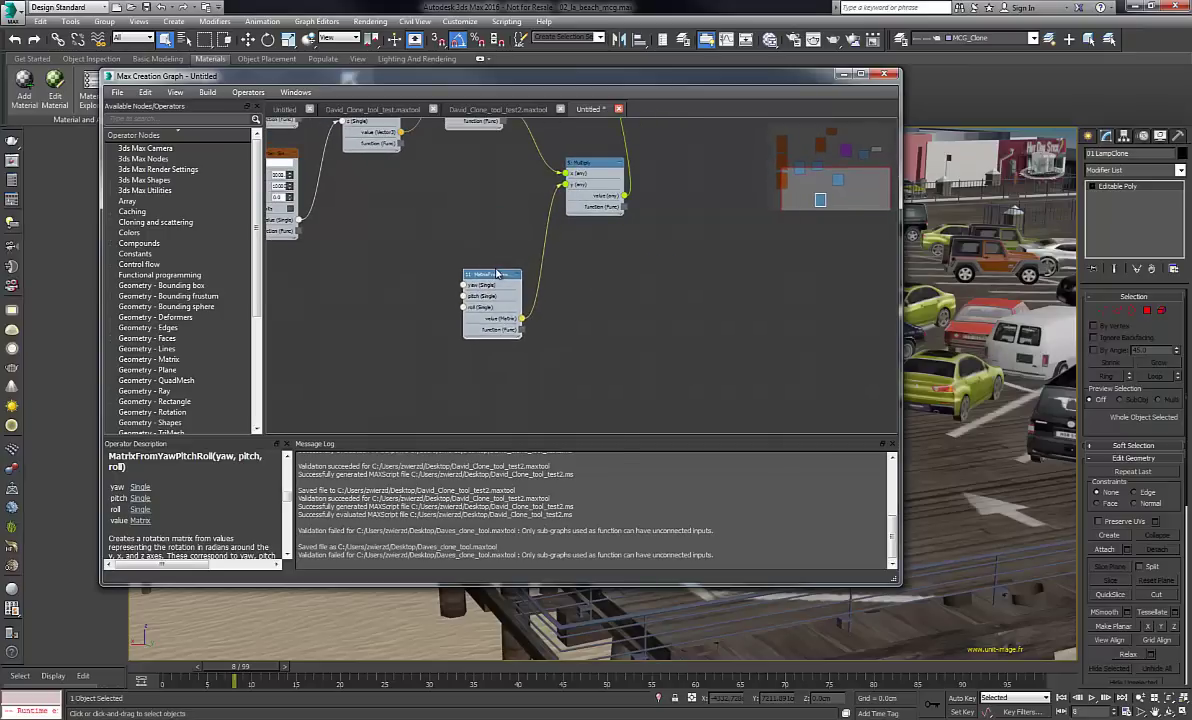
pyautogui.rightClick(500, 272)
pyautogui.click(540, 513)
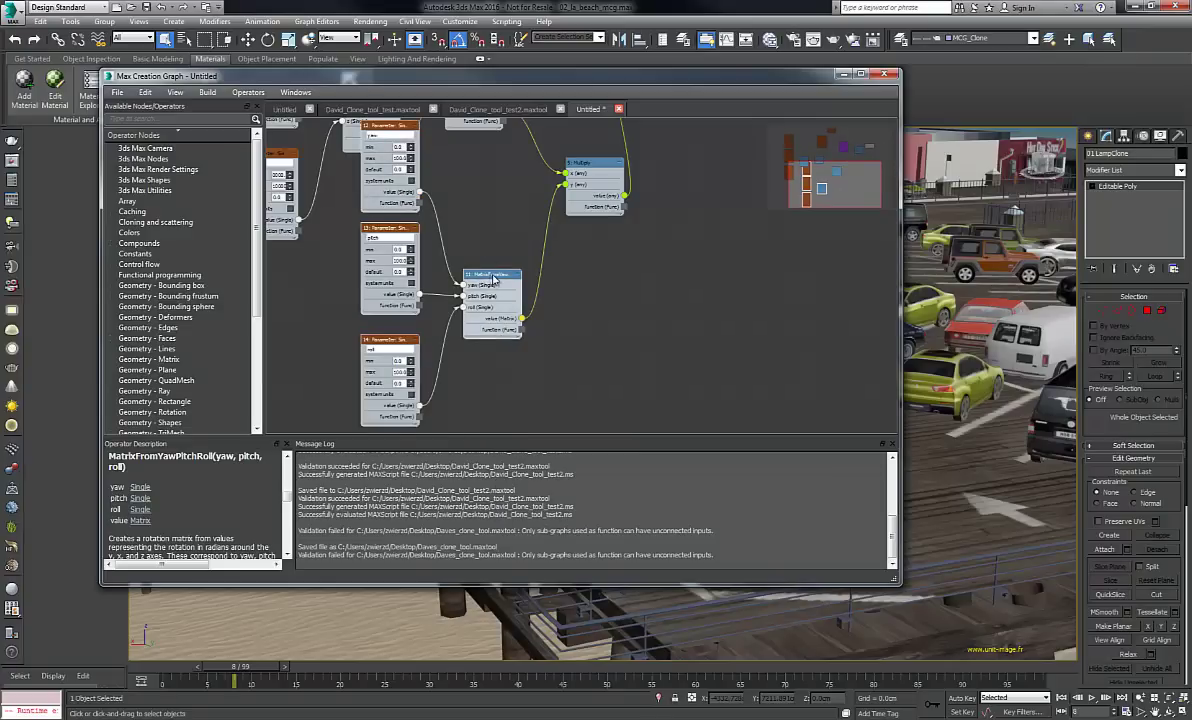
pyautogui.moveTo(503, 291); pyautogui.dragTo(531, 356)
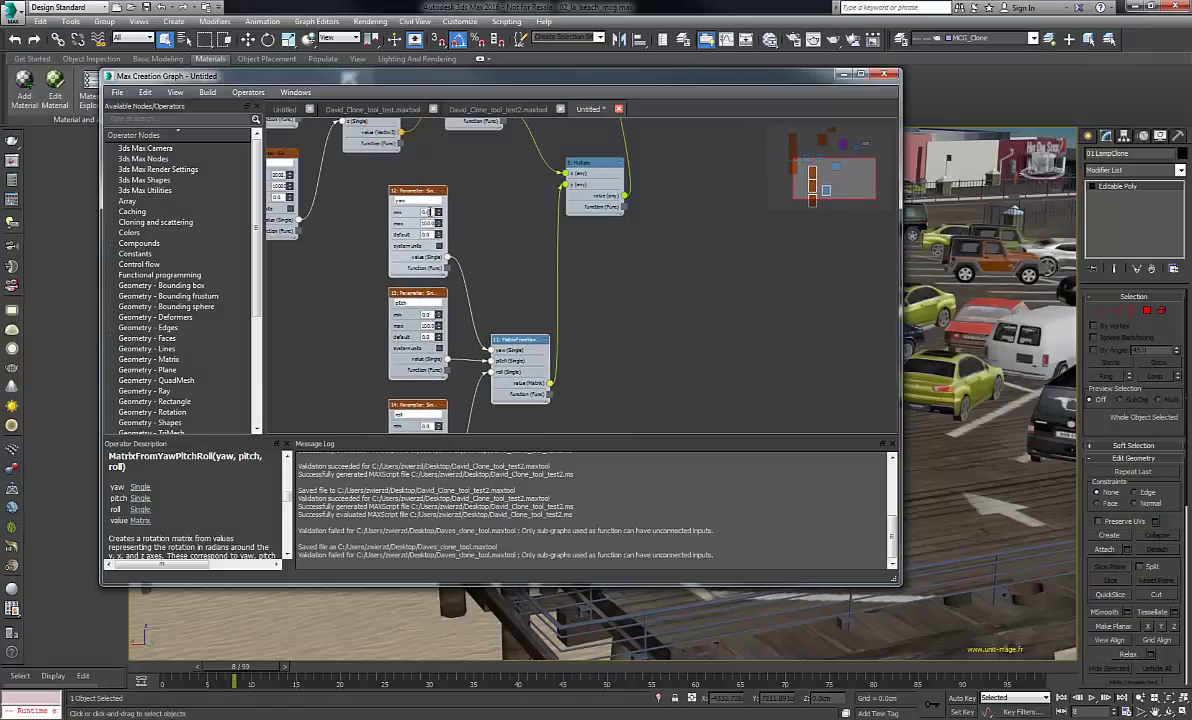
# Set the minimum to -1000 and the maximum to 1000 on the yaw and pitch parameters.
pyautogui.moveTo(430, 212); pyautogui.dragTo(413, 222)
pyautogui.write('-')
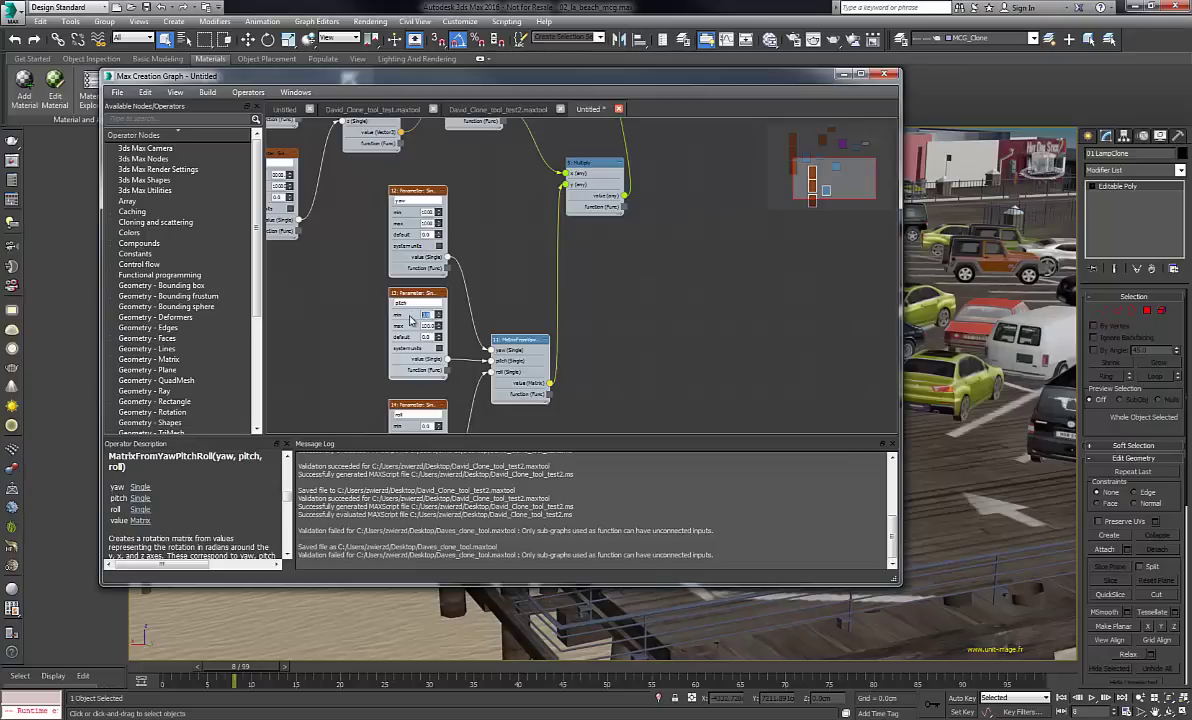
pyautogui.moveTo(430, 314); pyautogui.dragTo(410, 320)
# Set the roll parameter's minimum to -1000 and maximum to 1000.
pyautogui.scroll(3, 450, 303)
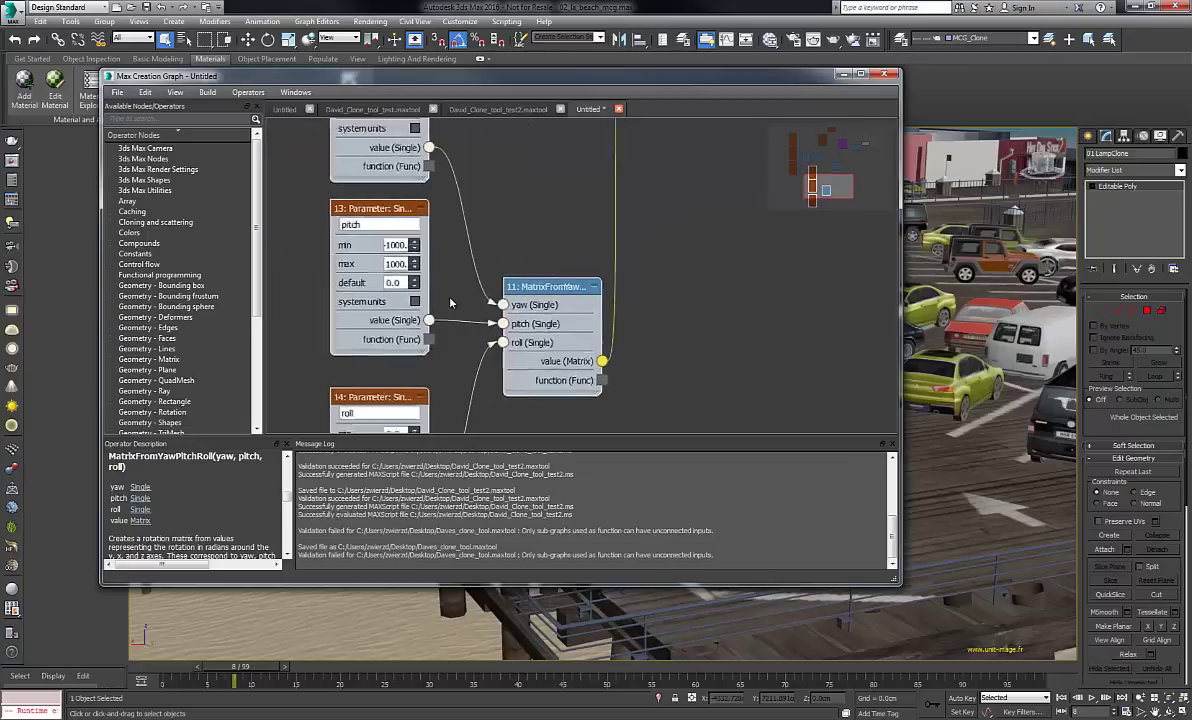
pyautogui.scroll(-1, 450, 303)
pyautogui.moveTo(450, 303); pyautogui.dragTo(473, 138, button='middle')
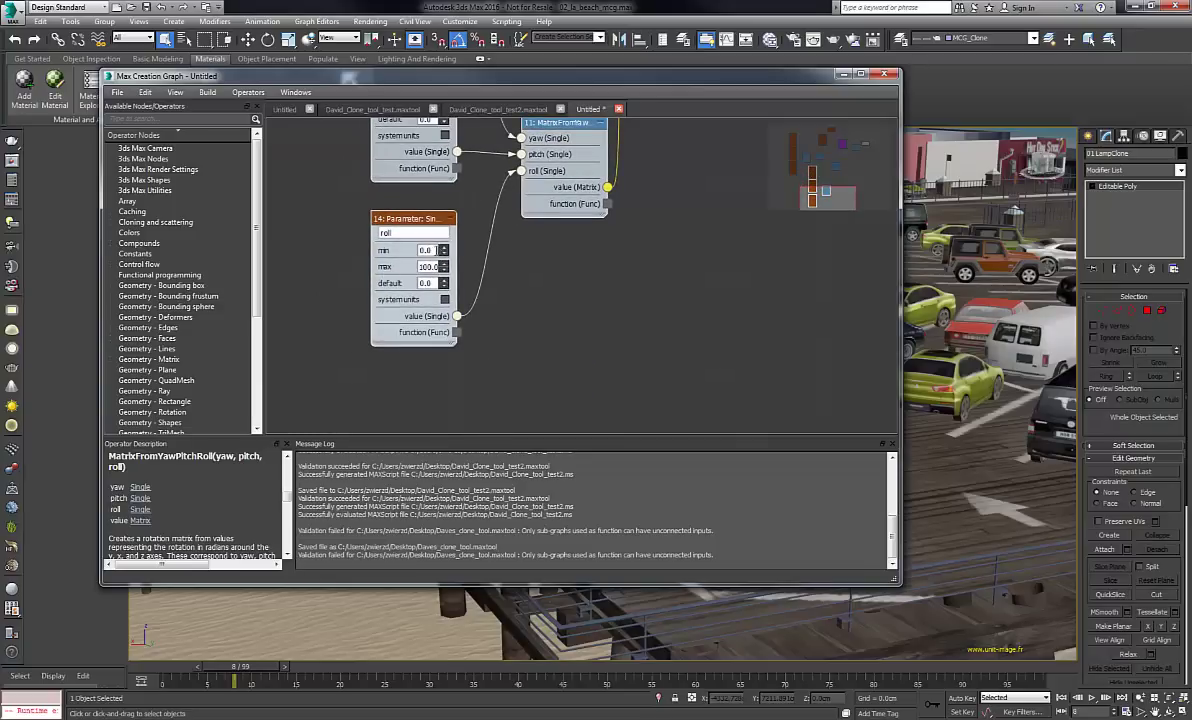
pyautogui.moveTo(436, 250); pyautogui.dragTo(393, 257)
pyautogui.write('-10001000')
pyautogui.press('Return')
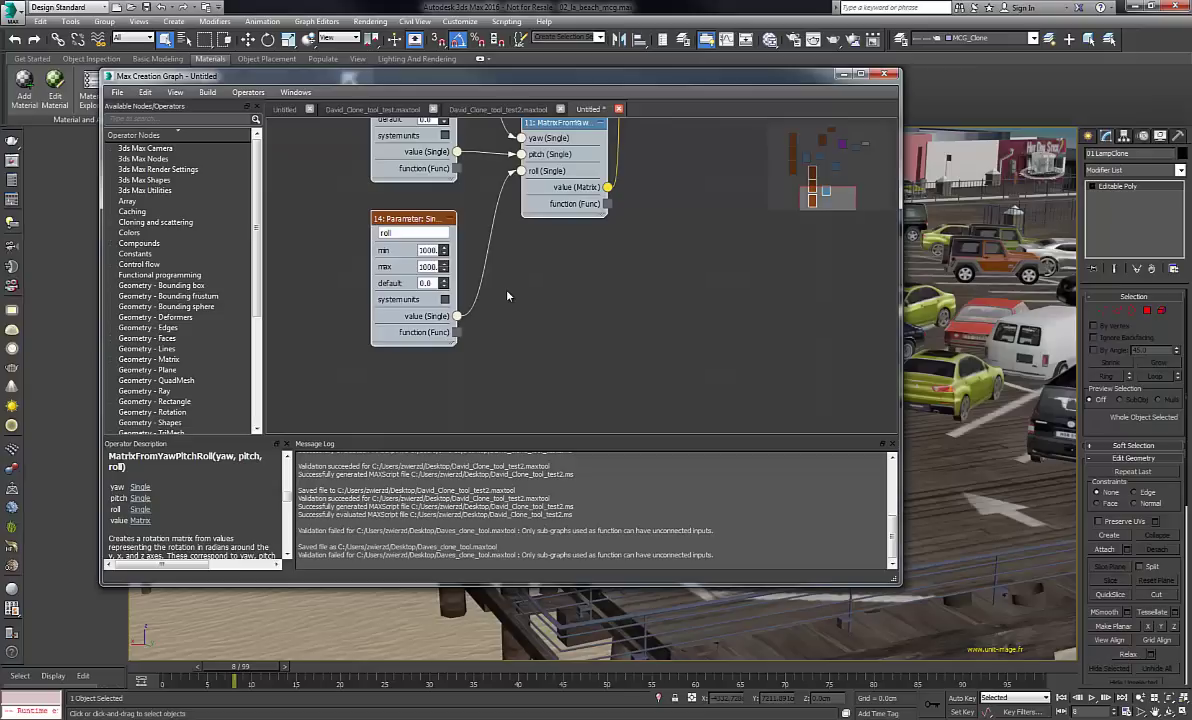
pyautogui.press('z')
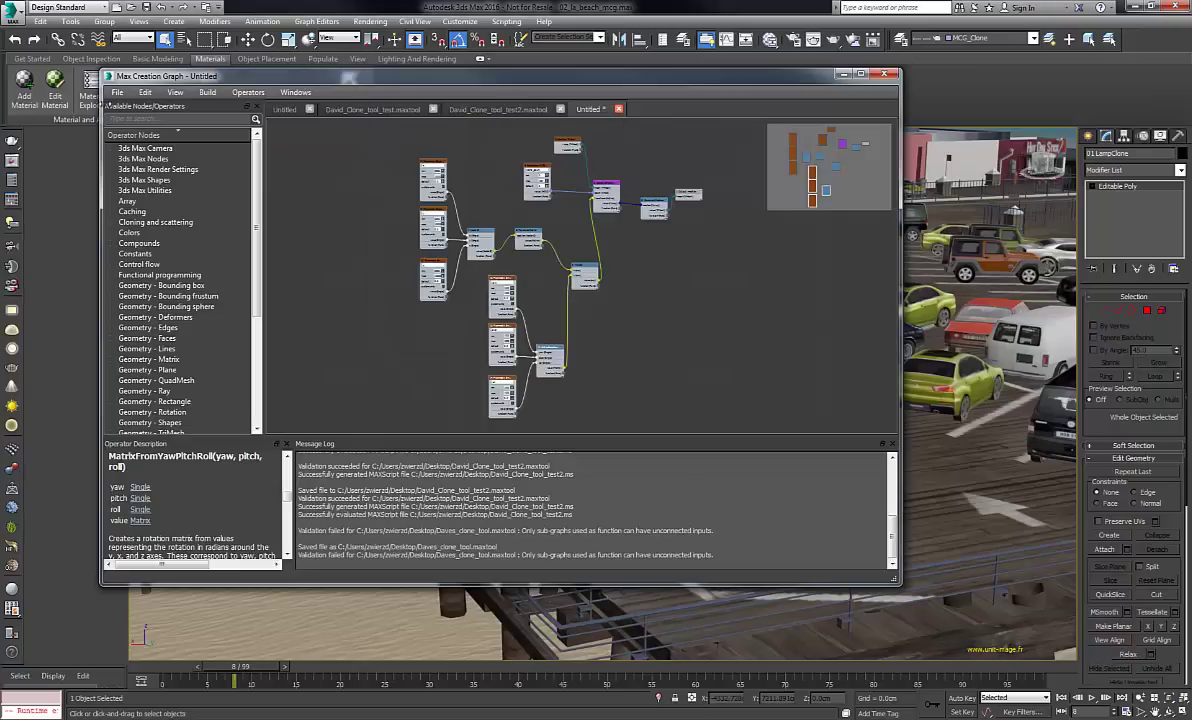
# Save the graph to the Desktop as Daves_clone_tool.maxtool, replacing the existing file.
pyautogui.click(117, 92)
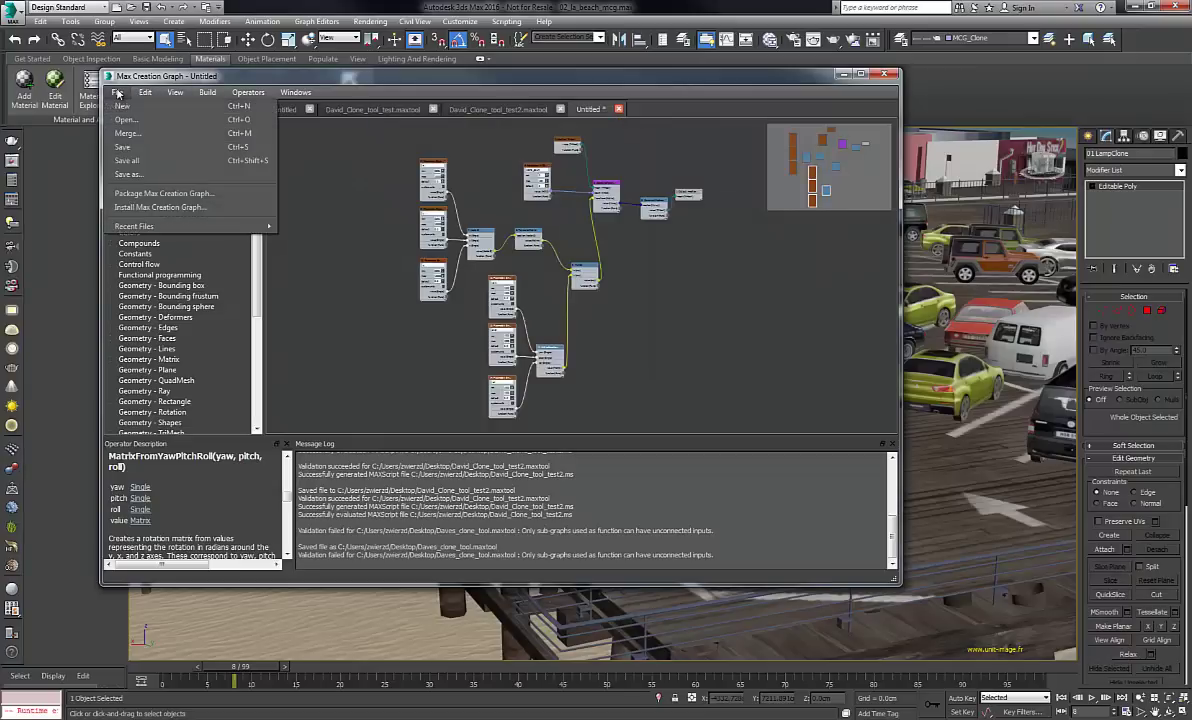
pyautogui.click(130, 175)
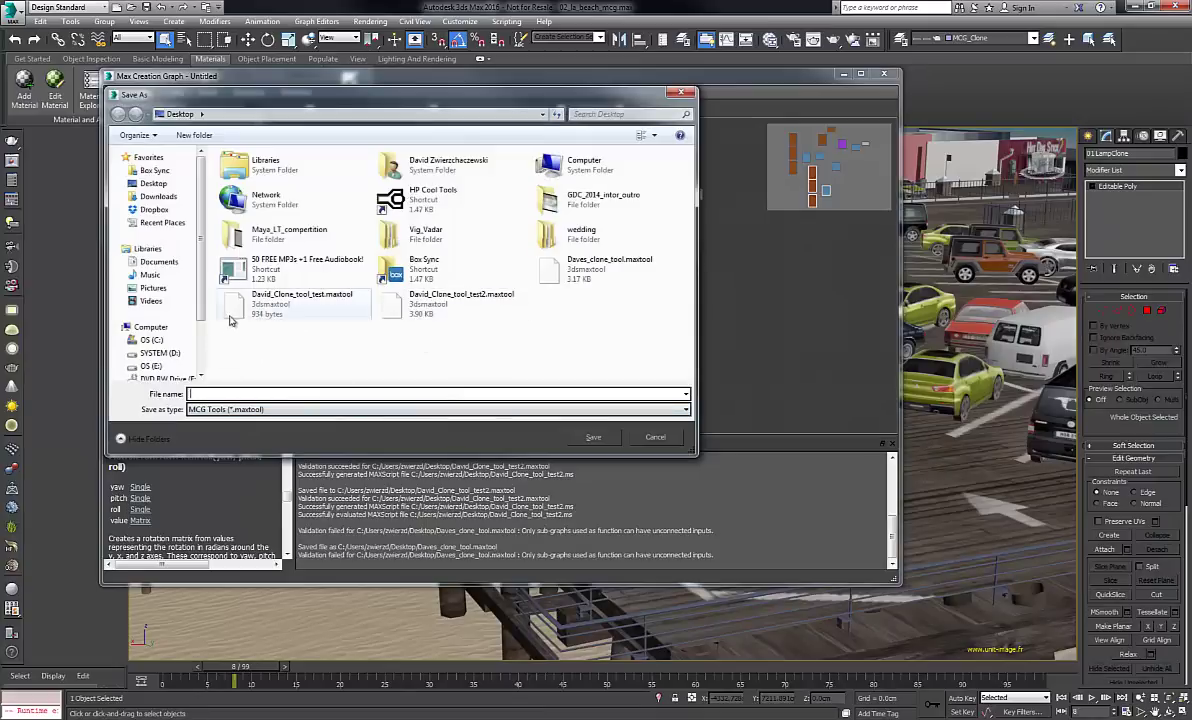
pyautogui.click(584, 270)
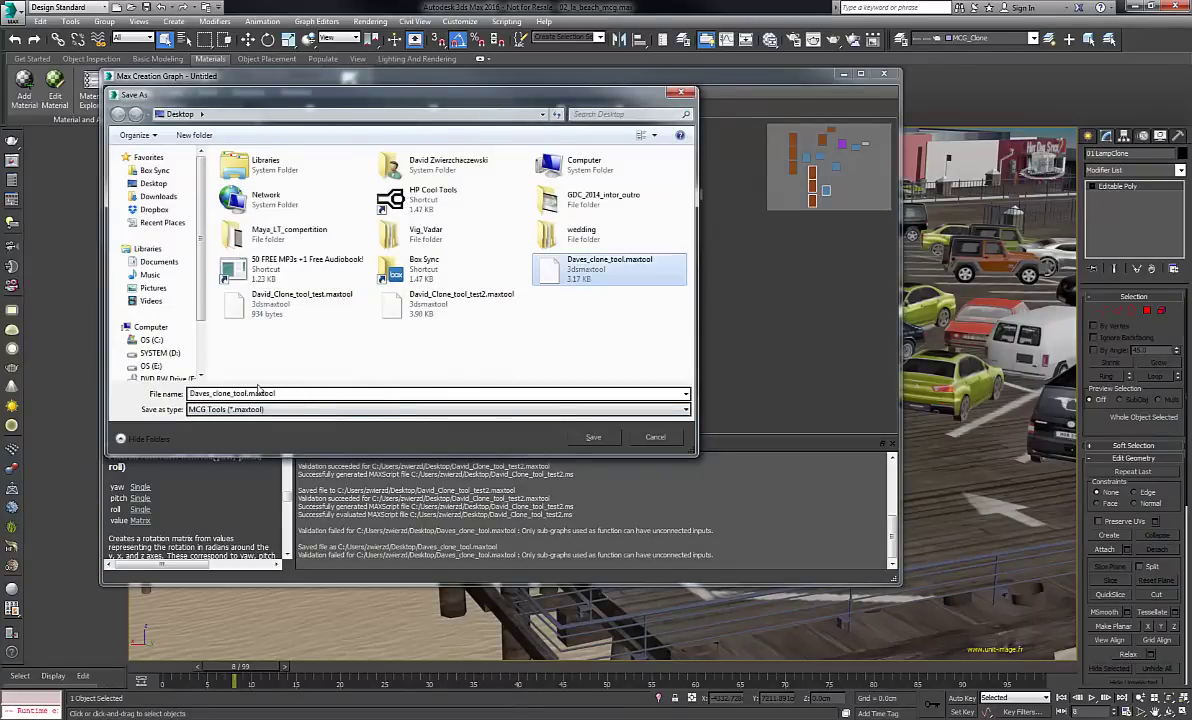
pyautogui.click(606, 440)
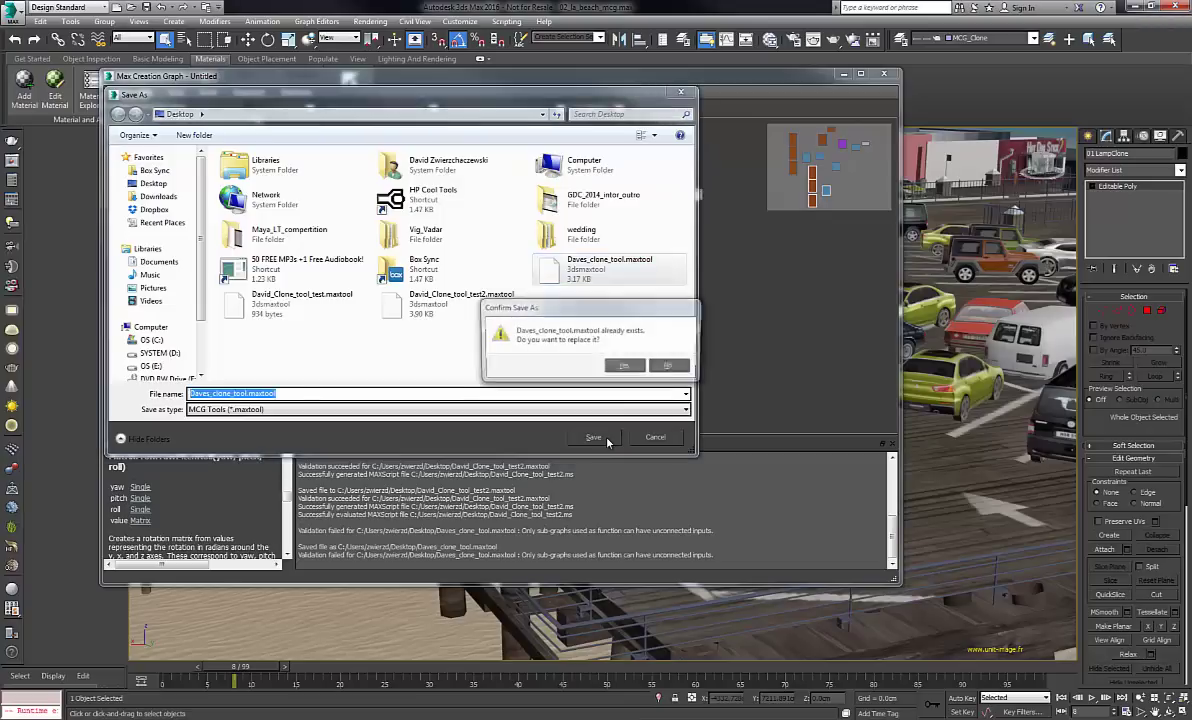
pyautogui.click(626, 367)
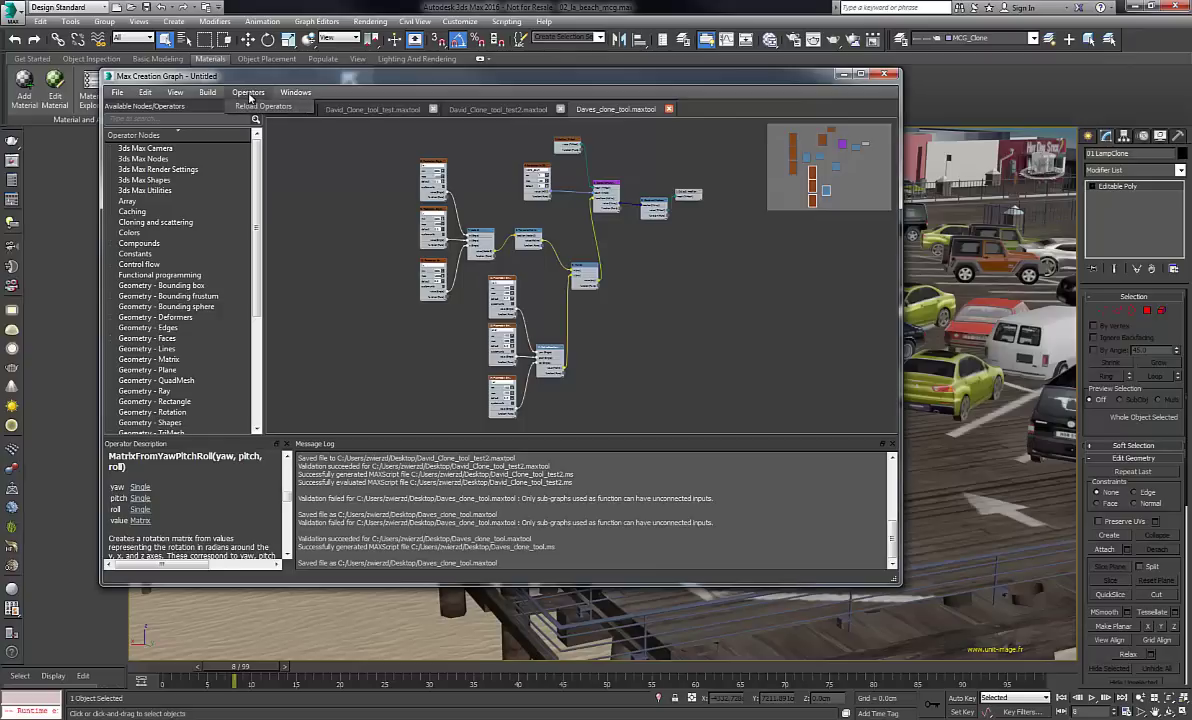
# Evaluate the Daves_clone_tool graph and move the graph window out of the way of the viewport.
pyautogui.click(207, 92)
pyautogui.click(216, 107)
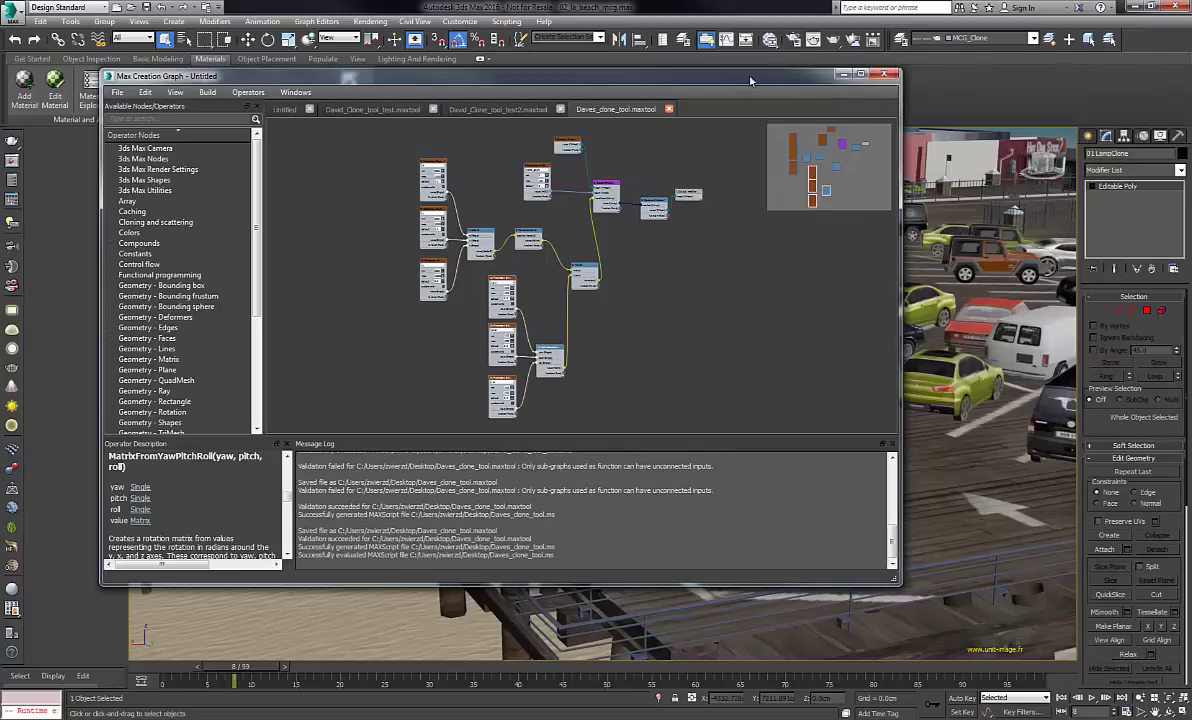
pyautogui.moveTo(588, 73); pyautogui.dragTo(1191, 74)
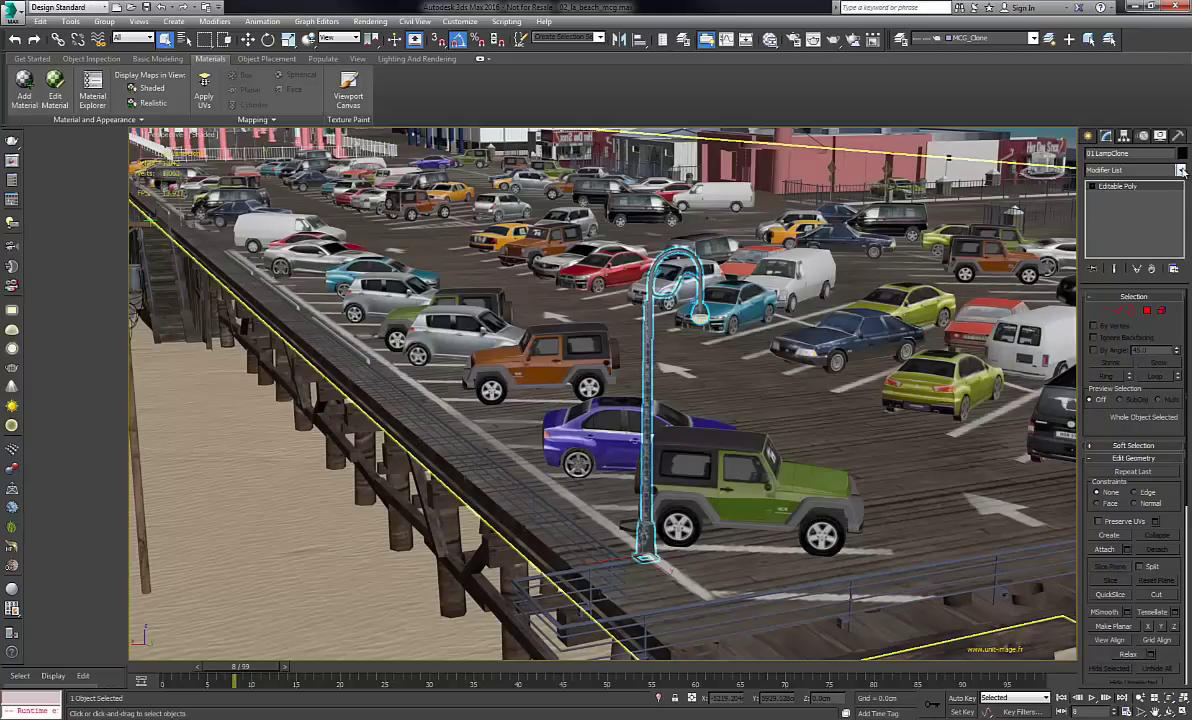
# Apply the Daves_clone_tool modifier to the selected street lamp and set its Clone_count to 10.
pyautogui.click(1181, 171)
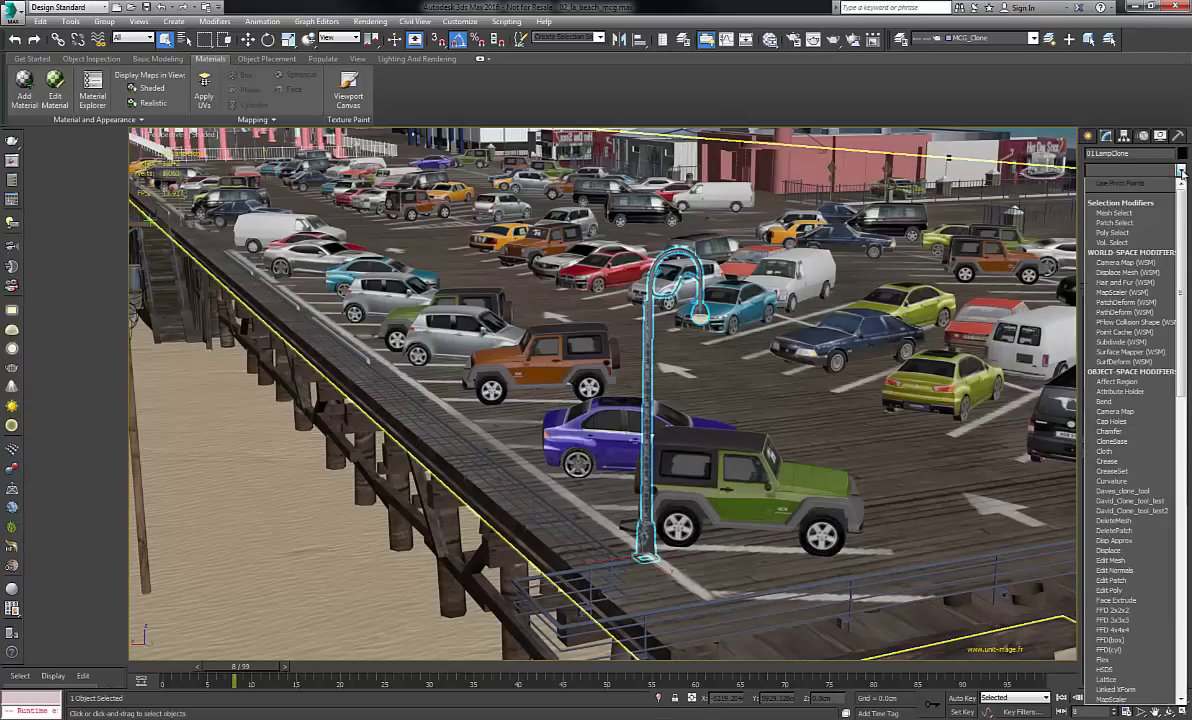
pyautogui.click(1124, 491)
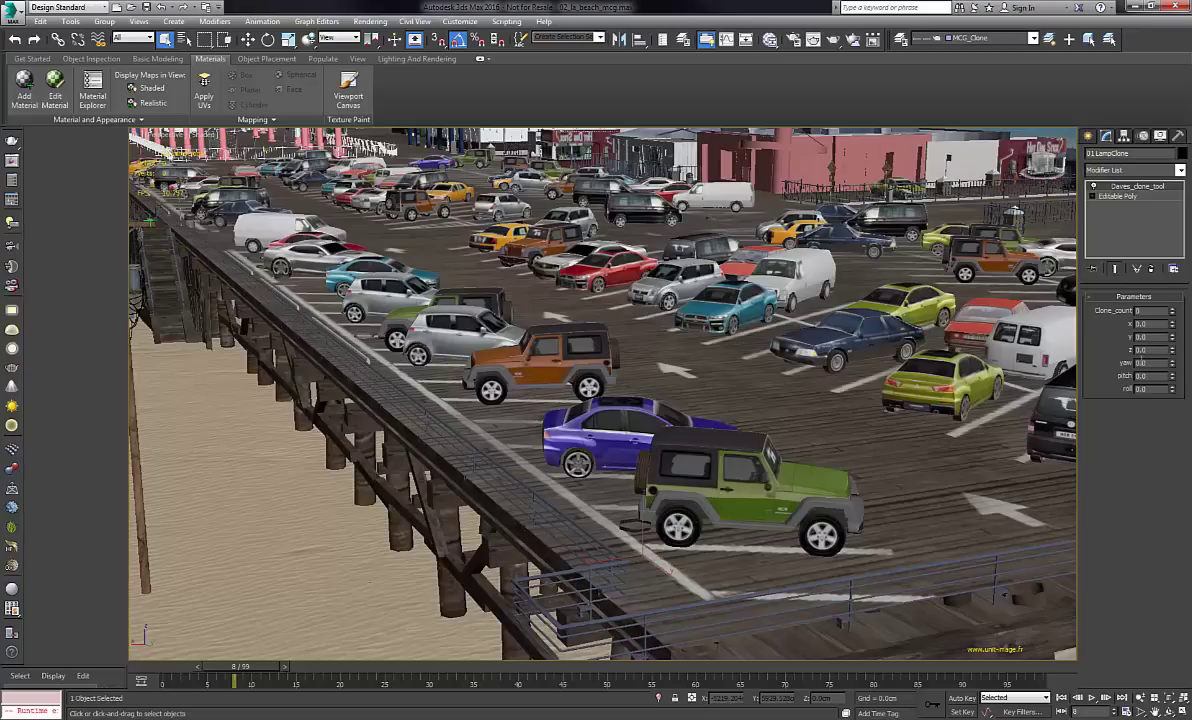
pyautogui.click(1174, 311)
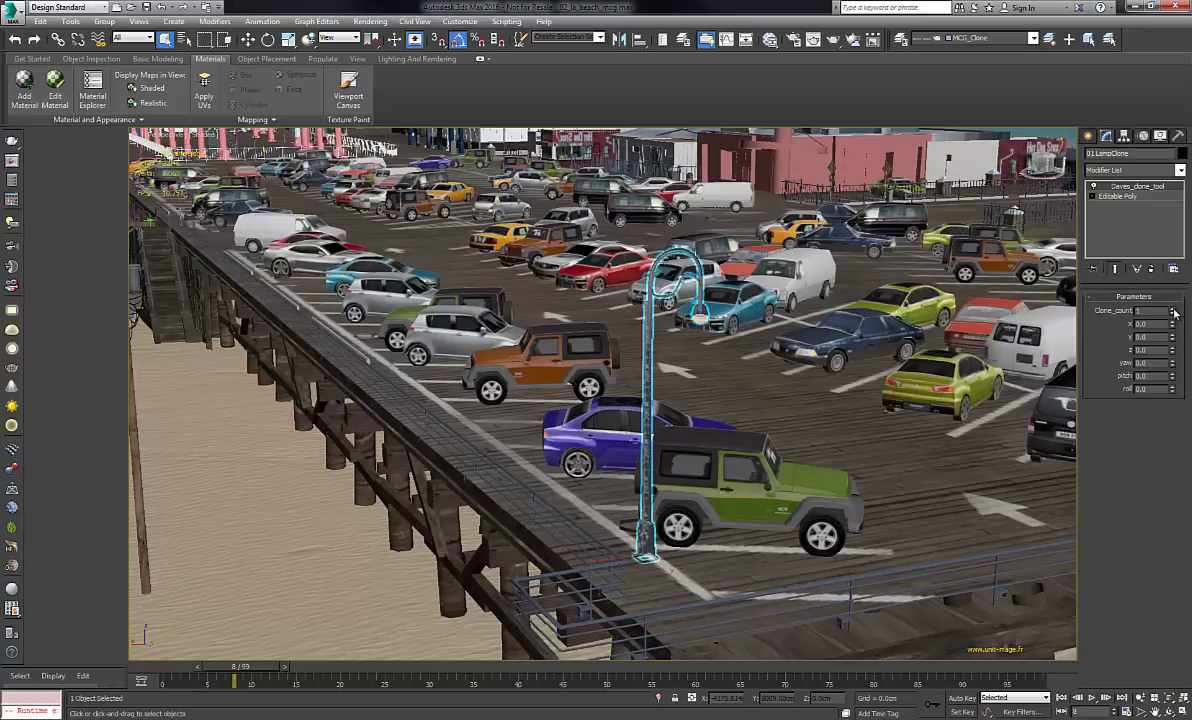
pyautogui.click(1174, 311)
pyautogui.click(1174, 311)
pyautogui.click(1174, 311)
pyautogui.click(1174, 311)
pyautogui.click(1174, 311)
# Try a small x offset on the lamp clones and reset x to 0.
pyautogui.moveTo(1174, 328)
pyautogui.mouseDown()
pyautogui.moveTo(1161, 43)
pyautogui.moveTo(1155, 325)
pyautogui.mouseUp()
pyautogui.doubleClick(1155, 325)
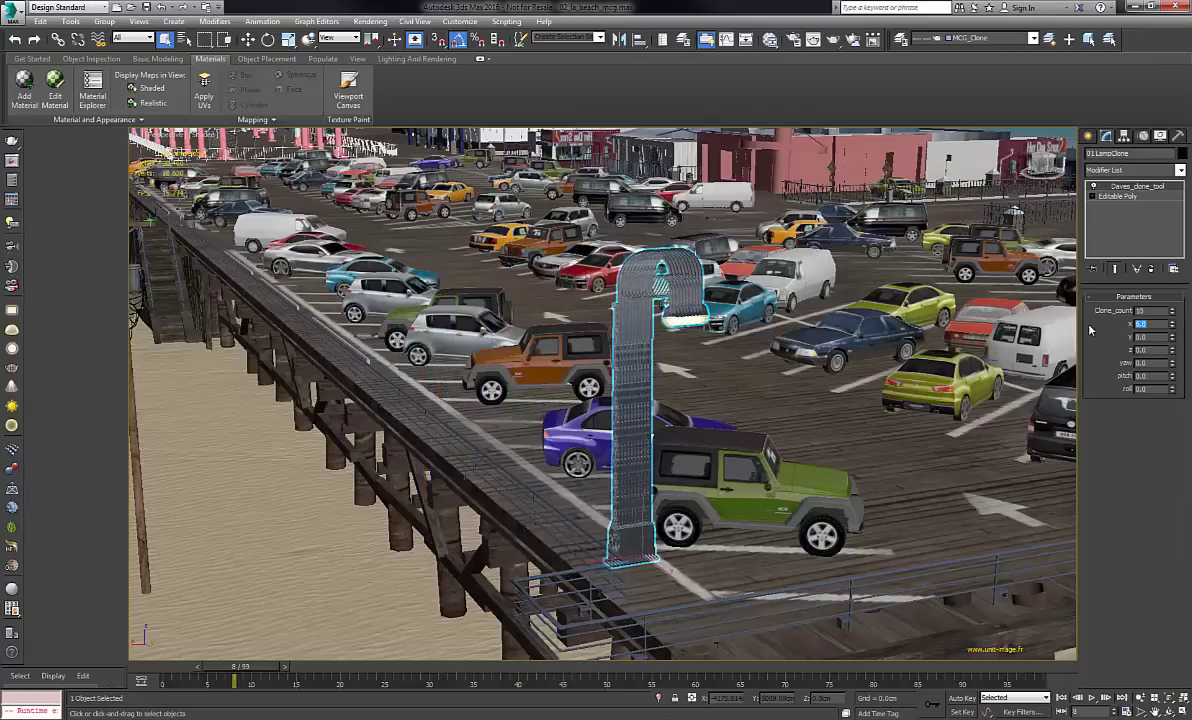
pyautogui.write('0')
pyautogui.press('Return')
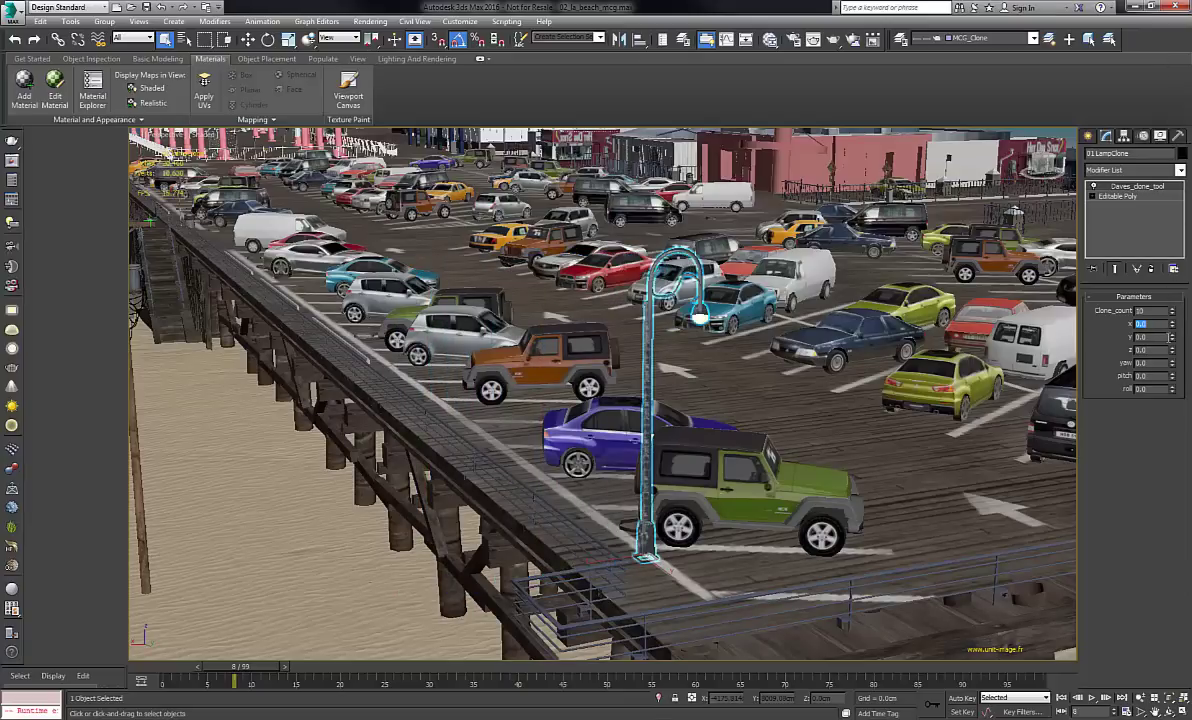
# Space the lamp clones along the pier by setting the y offset to about -142.7.
pyautogui.moveTo(1173, 338); pyautogui.dragTo(30, 350)
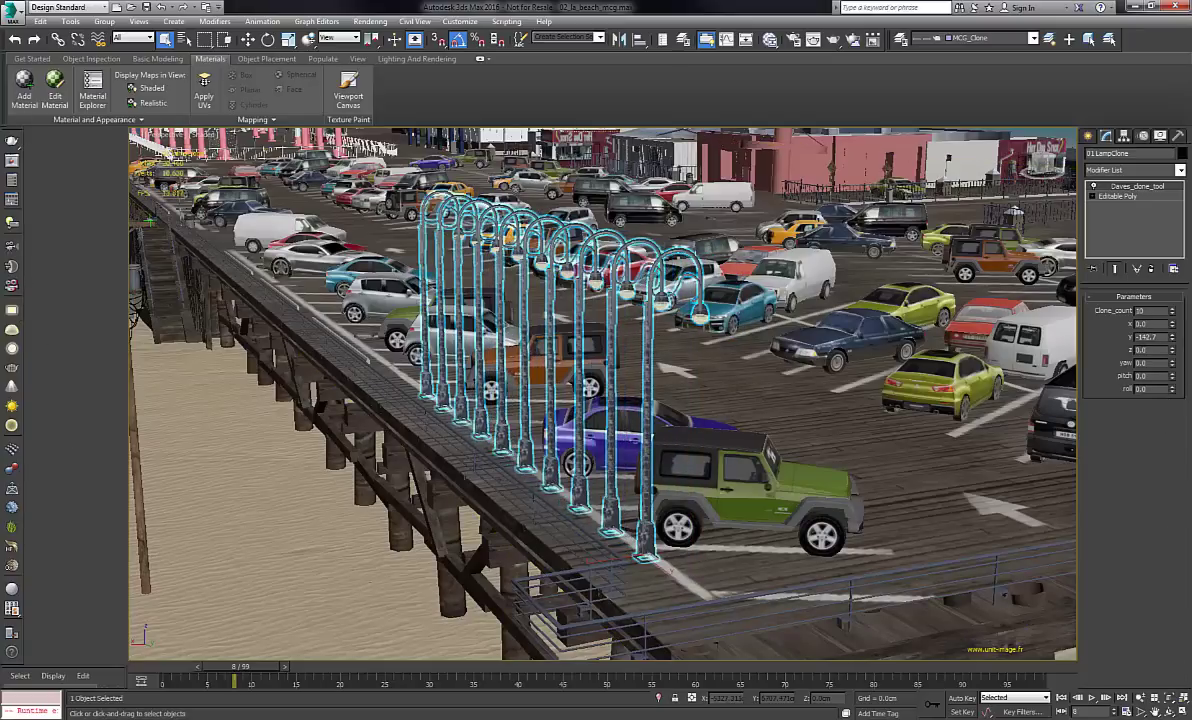
# Test the yaw and pitch rotation on the row of lamp clones, resetting each value to 0.
pyautogui.moveTo(1174, 366)
pyautogui.mouseDown()
pyautogui.moveTo(1174, 396)
pyautogui.moveTo(1166, 364)
pyautogui.mouseUp()
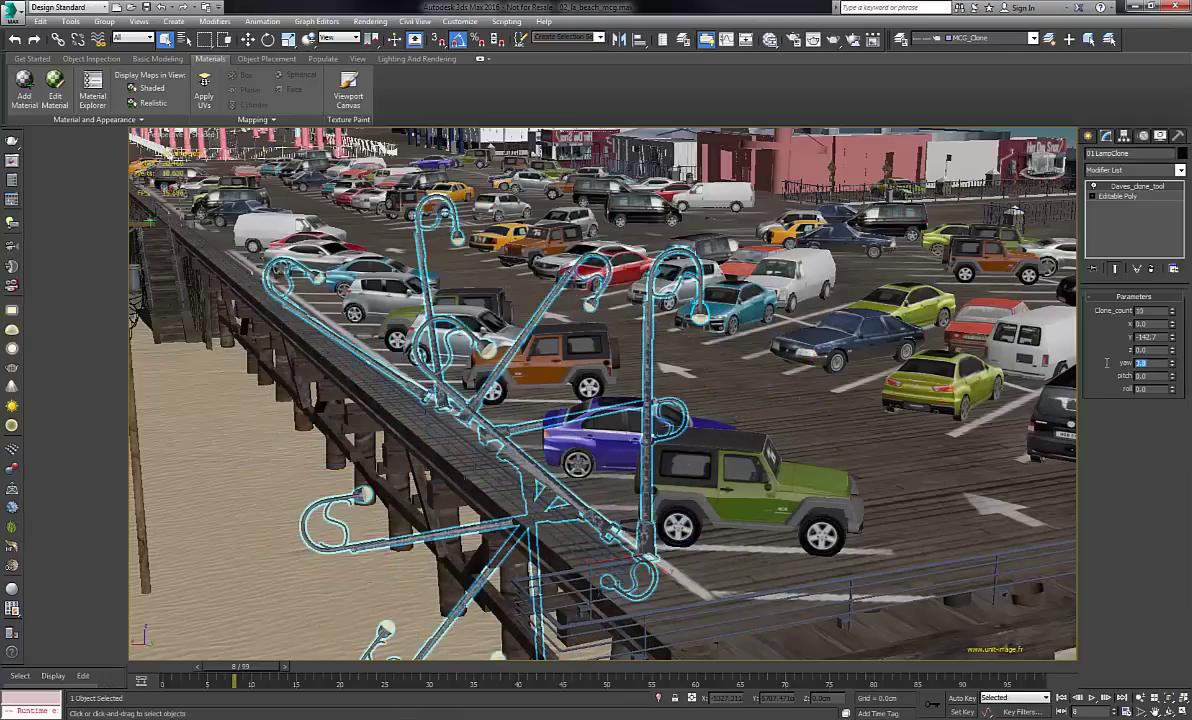
pyautogui.write('0')
pyautogui.press('Return')
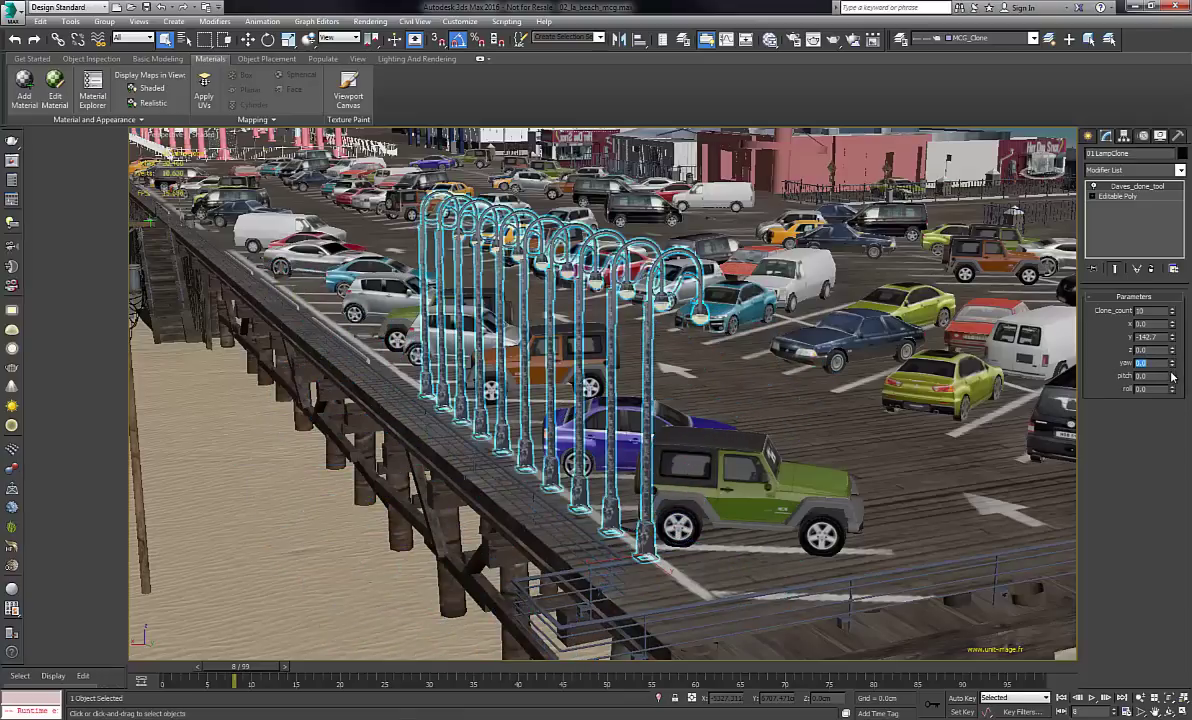
pyautogui.moveTo(1172, 376); pyautogui.dragTo(1111, 377)
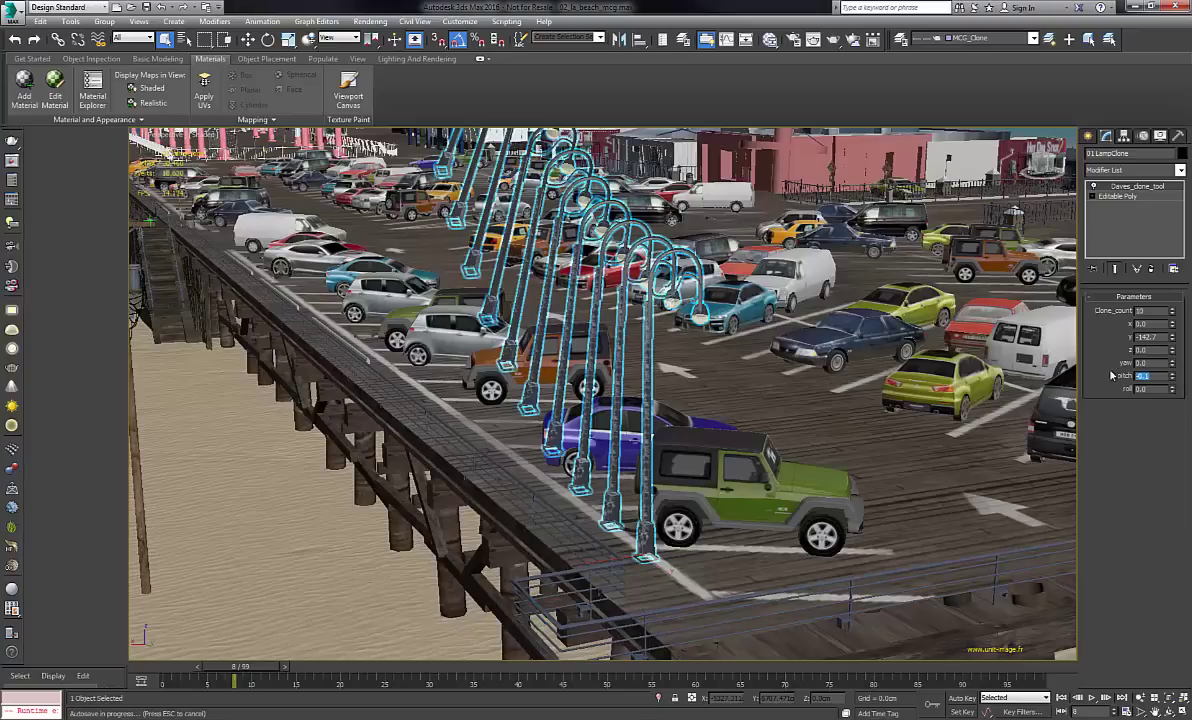
pyautogui.write('0')
pyautogui.press('Return')
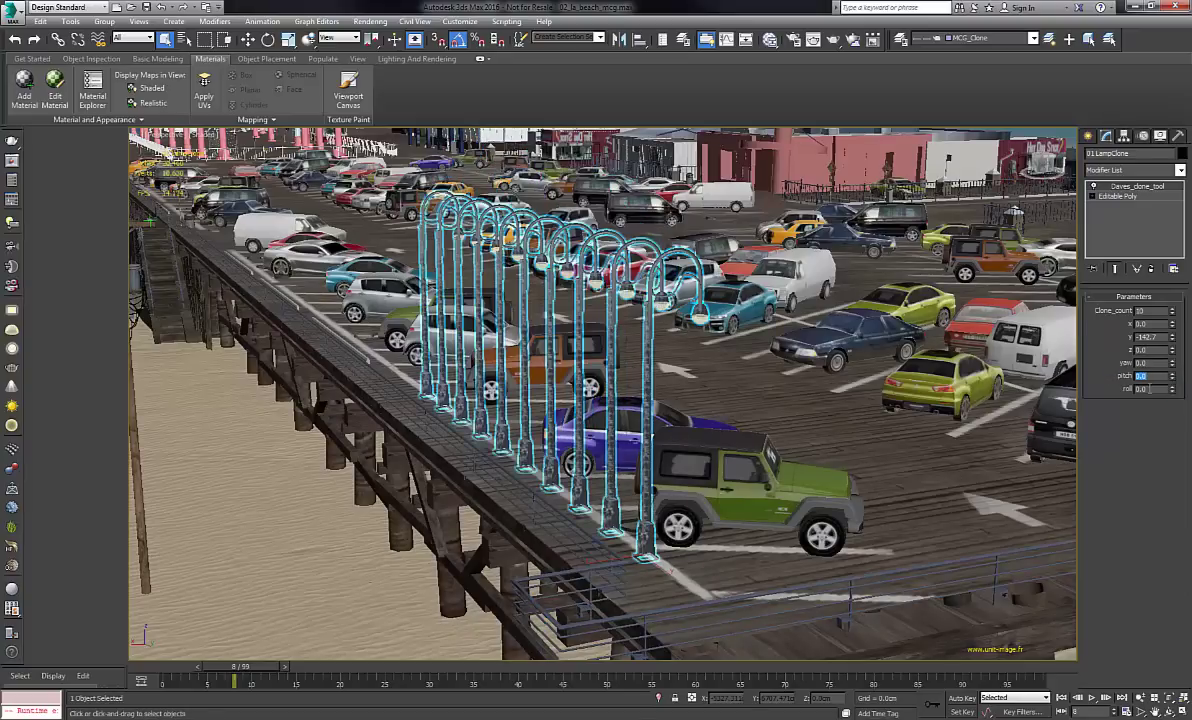
# Try a negative roll value to curve the row of lamp clones and reset roll to 0.
pyautogui.moveTo(1173, 389); pyautogui.dragTo(1121, 398)
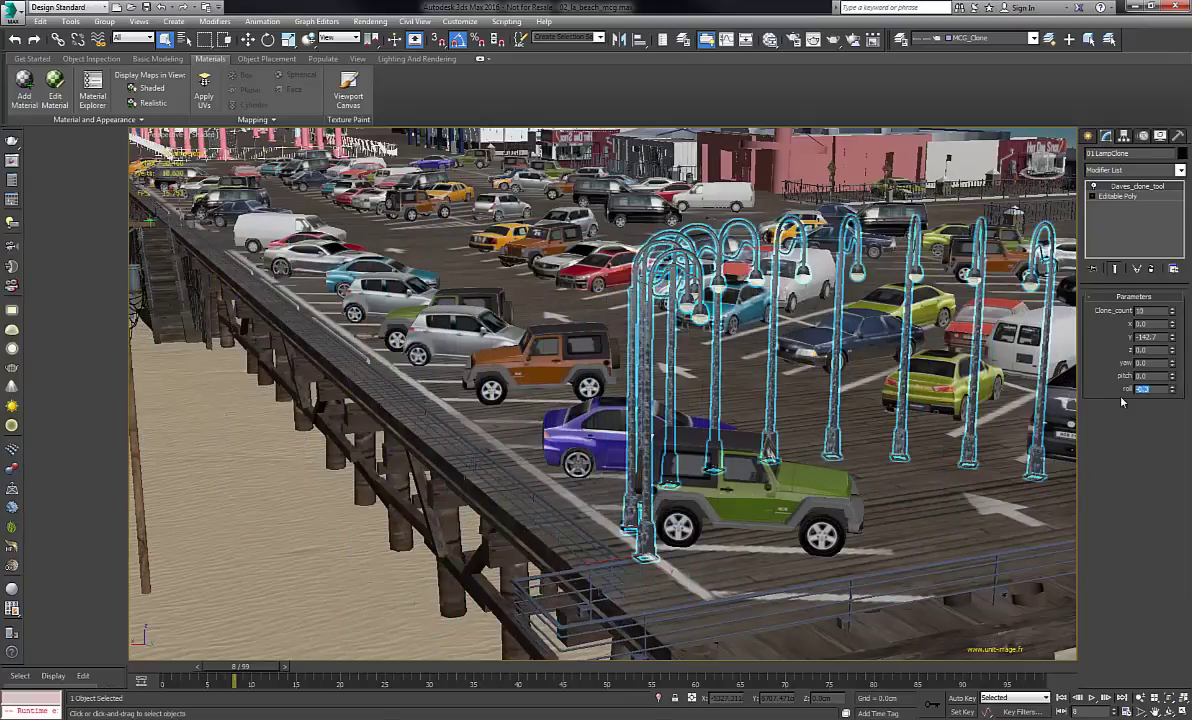
pyautogui.write('0')
pyautogui.press('Return')
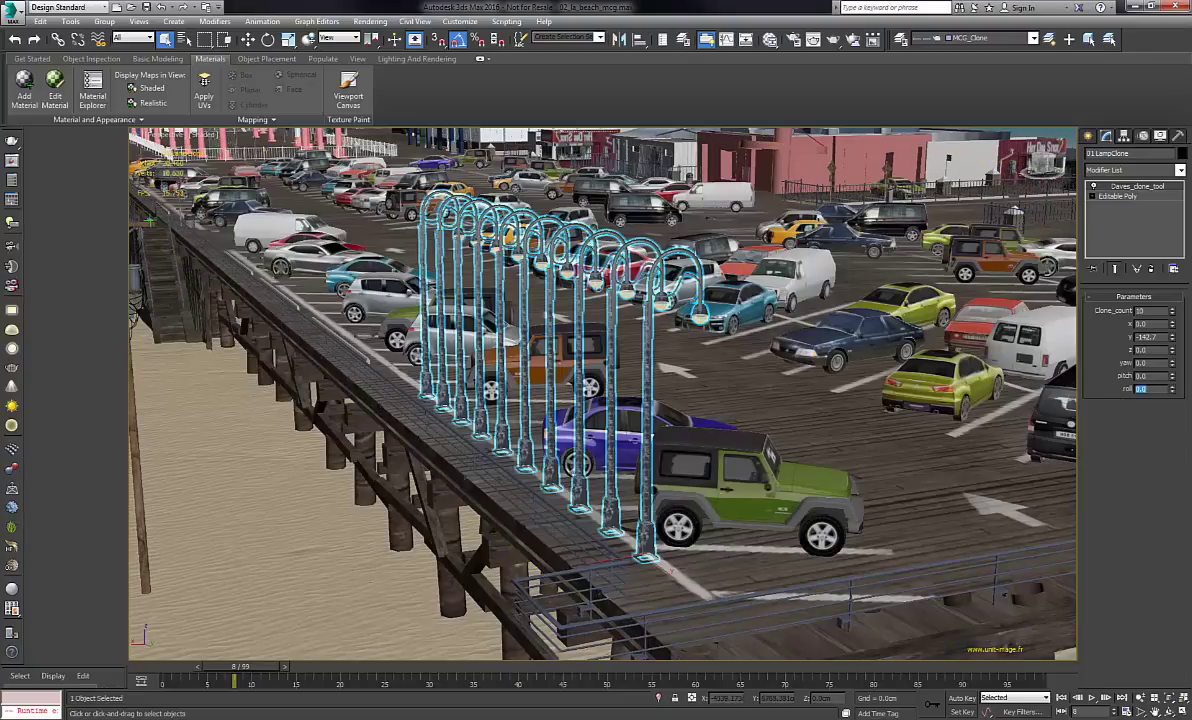
# Bring the Max Creation Graph window with the Daves_clone_tool graph back in front of the viewport.
pyautogui.hotkey('alt', 'Tab')
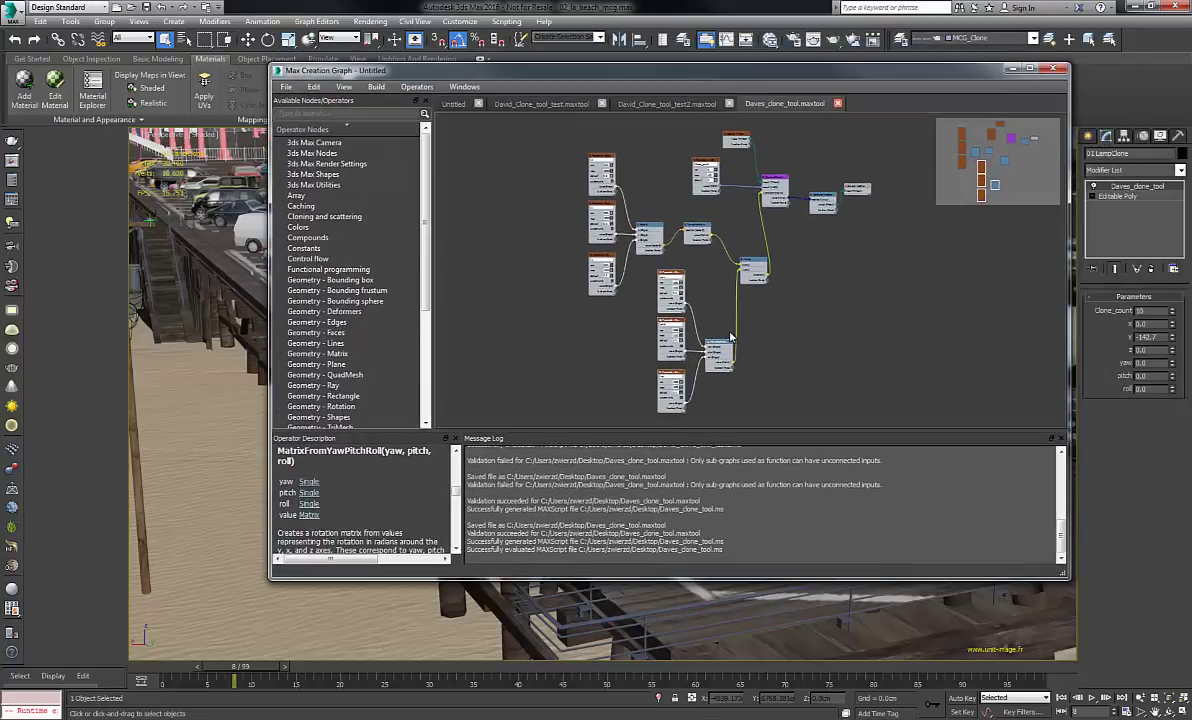
# Enlarge the graph window and group the yaw, pitch and roll parameter nodes together with the MatrixFromYawPitchRoll node.
pyautogui.moveTo(660, 70); pyautogui.dragTo(527, 47)
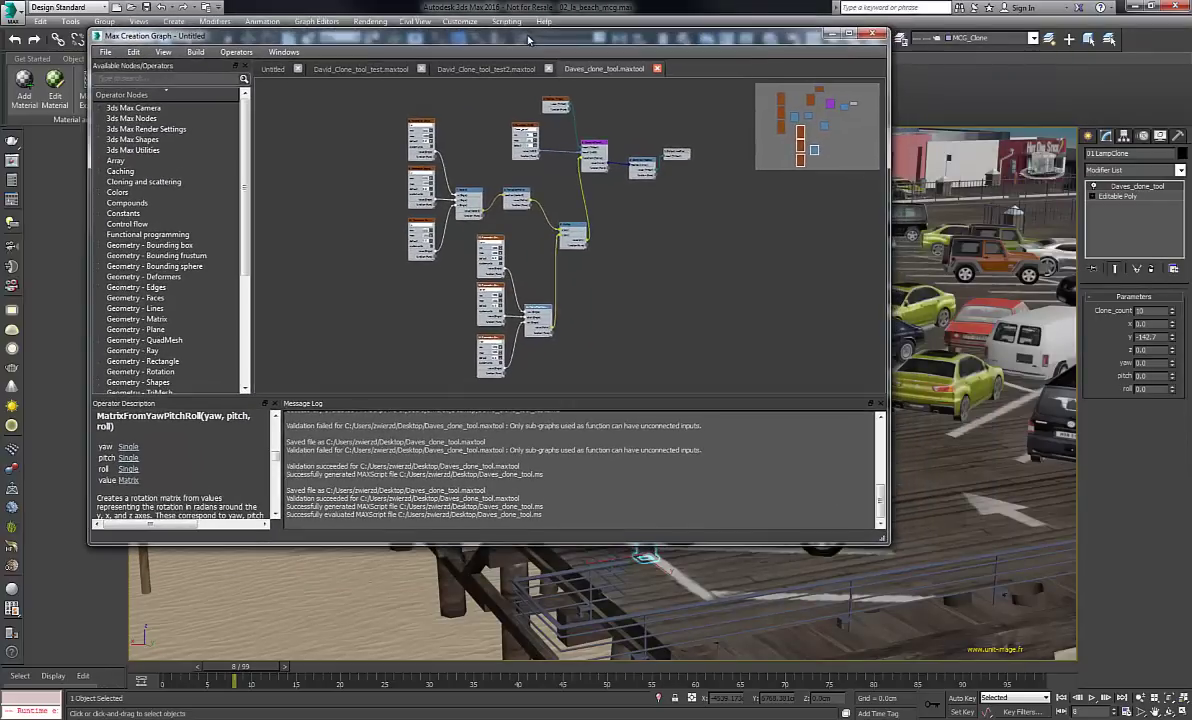
pyautogui.moveTo(885, 541); pyautogui.dragTo(1035, 656)
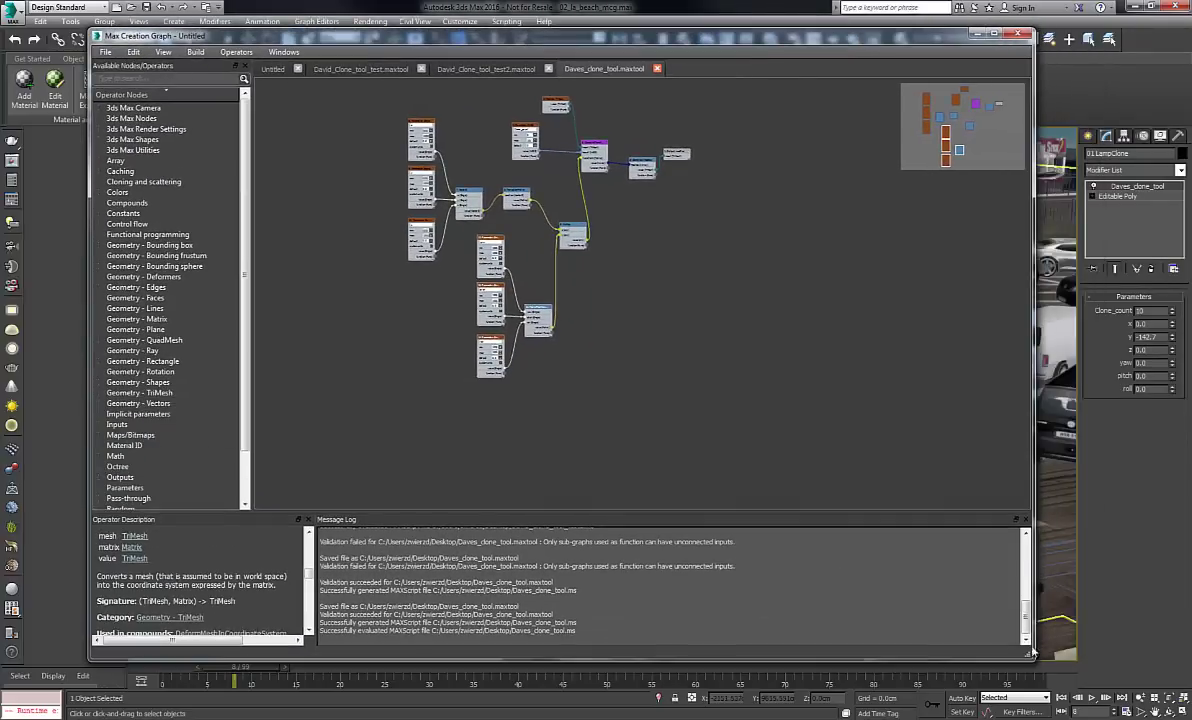
pyautogui.moveTo(569, 313); pyautogui.dragTo(670, 403, button='middle')
pyautogui.moveTo(670, 403); pyautogui.dragTo(650, 418)
pyautogui.moveTo(697, 383); pyautogui.dragTo(626, 288, button='middle')
pyautogui.moveTo(600, 376); pyautogui.dragTo(605, 381)
pyautogui.rightClick(723, 434)
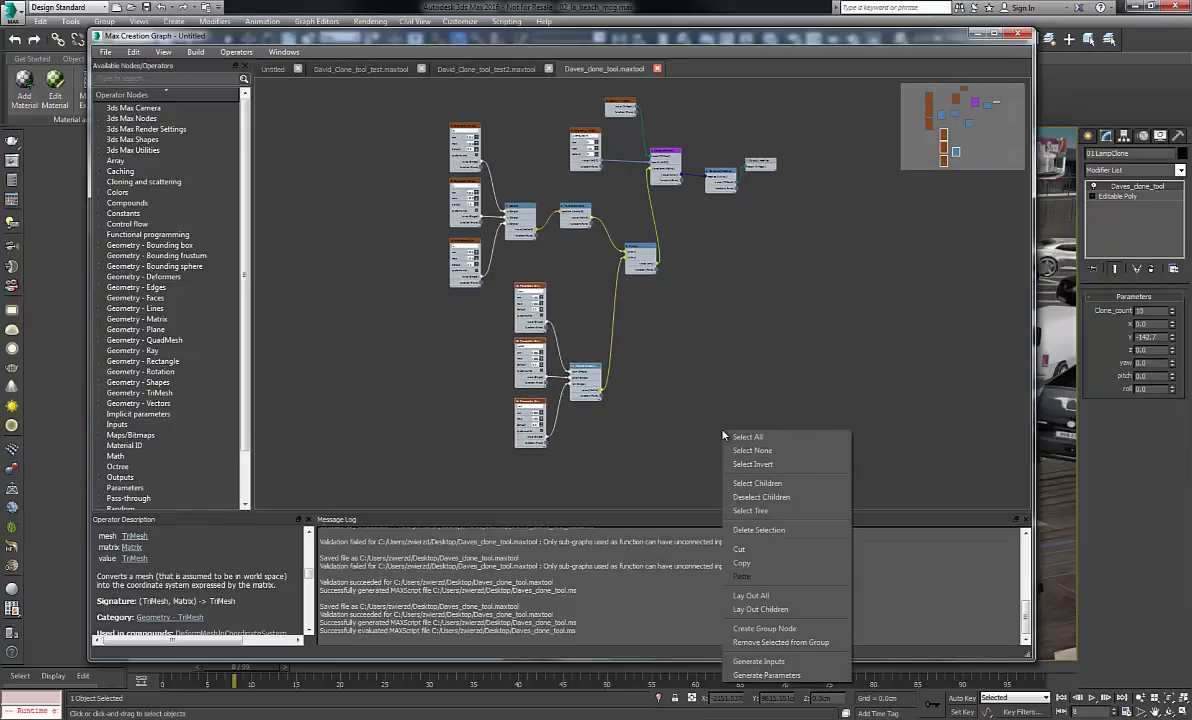
pyautogui.click(772, 629)
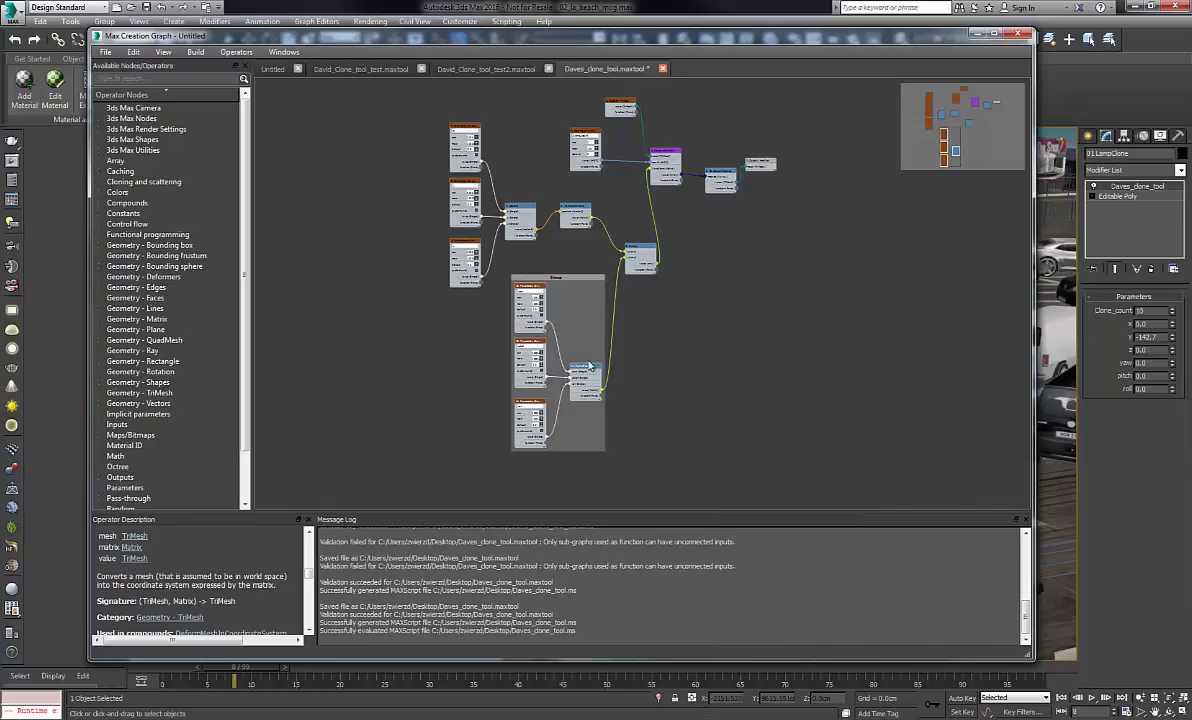
# Move the new node group below the translation nodes and rename it Rotation Group.
pyautogui.moveTo(570, 283); pyautogui.dragTo(552, 330)
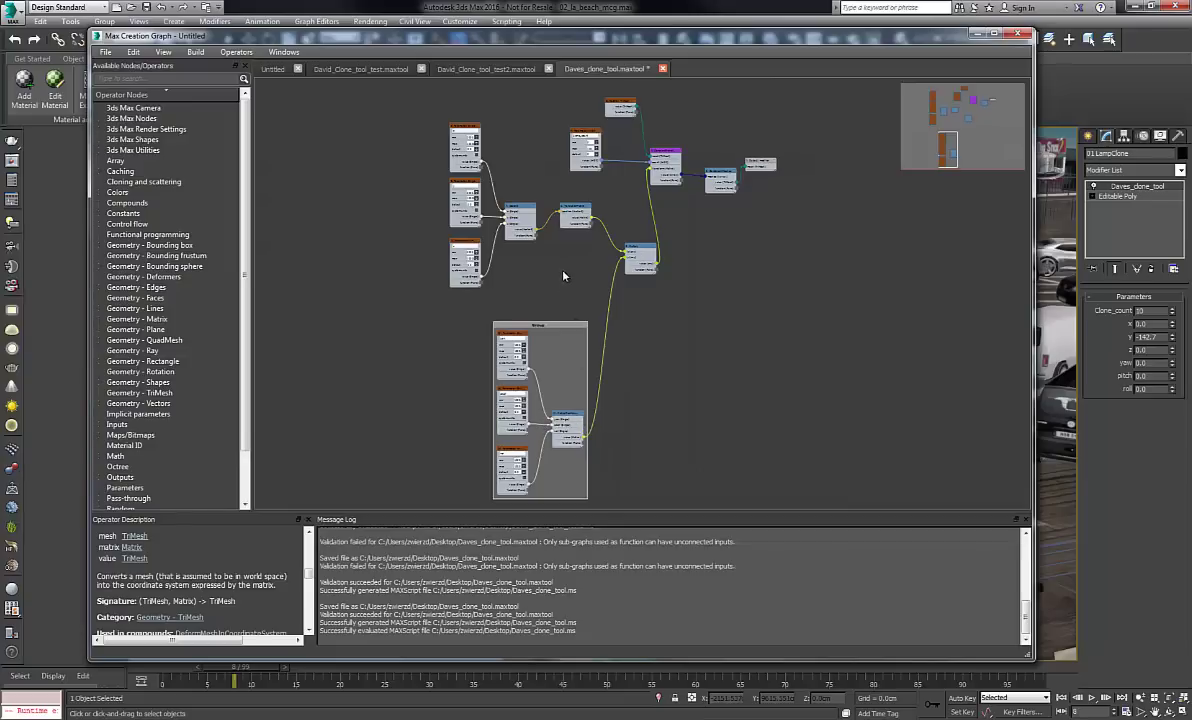
pyautogui.doubleClick(538, 325)
pyautogui.scroll(4, 538, 325)
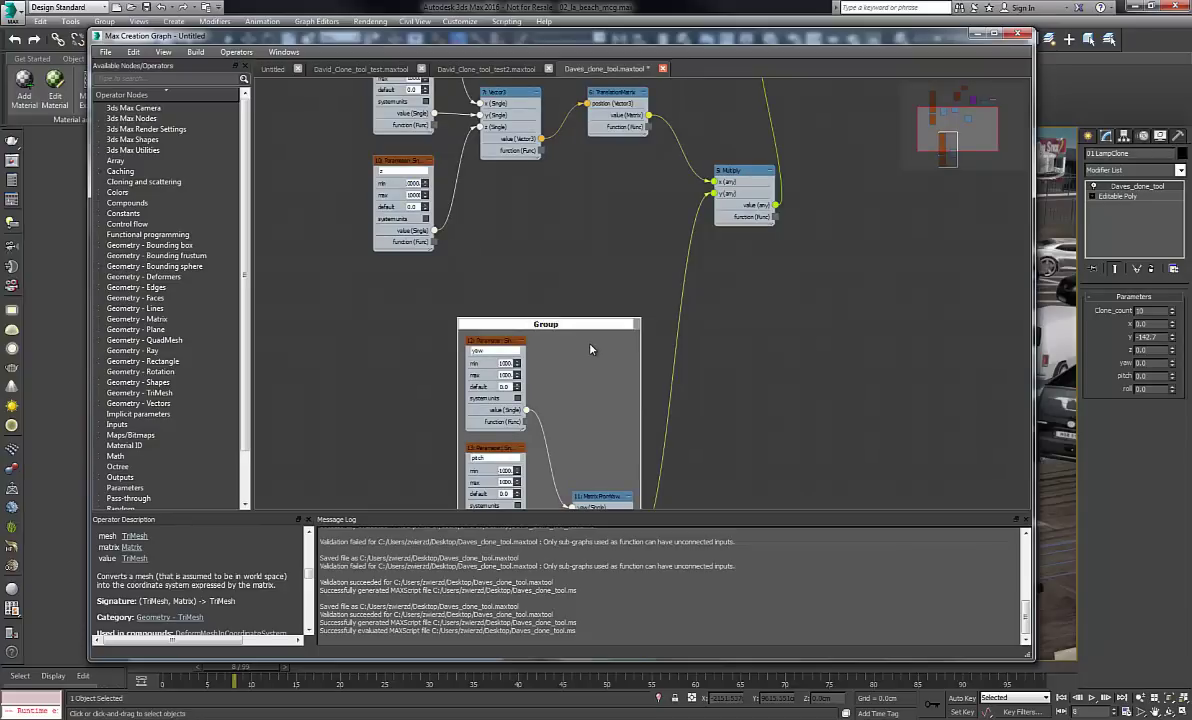
pyautogui.write('Rotation')
pyautogui.scroll(-2, 583, 326)
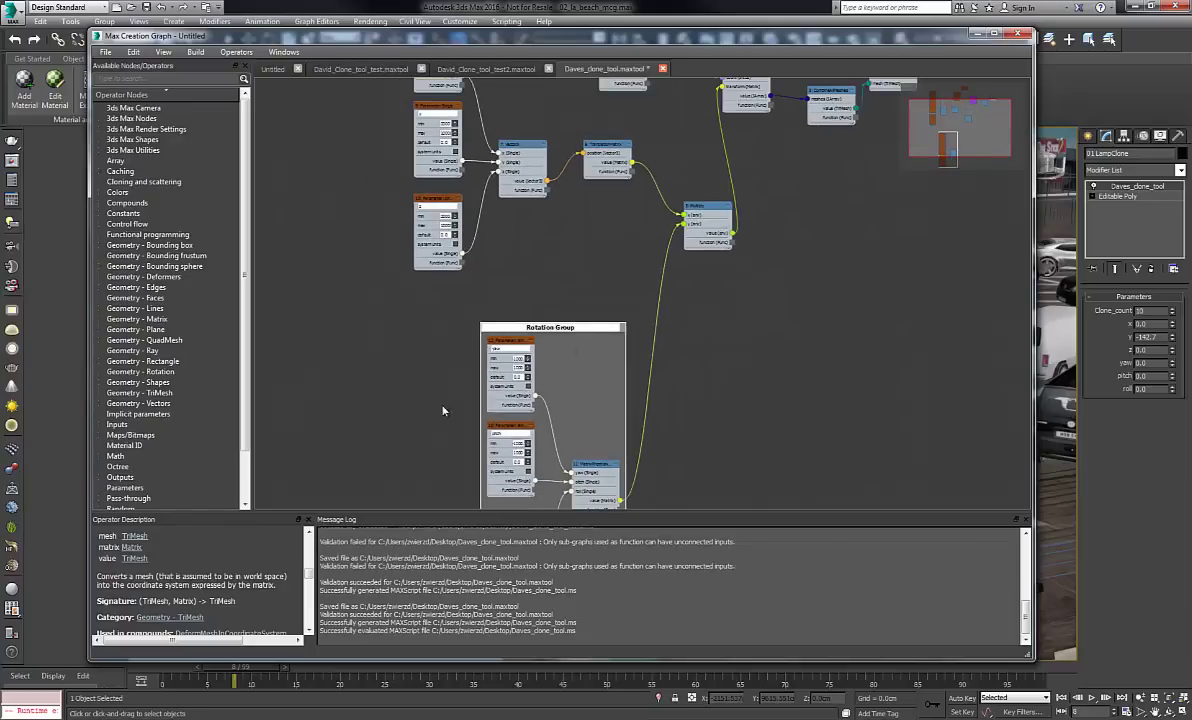
# Widen the Rotation Group and shift its three parameter nodes away from the matrix node to make room between them.
pyautogui.moveTo(480, 410); pyautogui.dragTo(387, 412)
pyautogui.moveTo(578, 335); pyautogui.dragTo(602, 289)
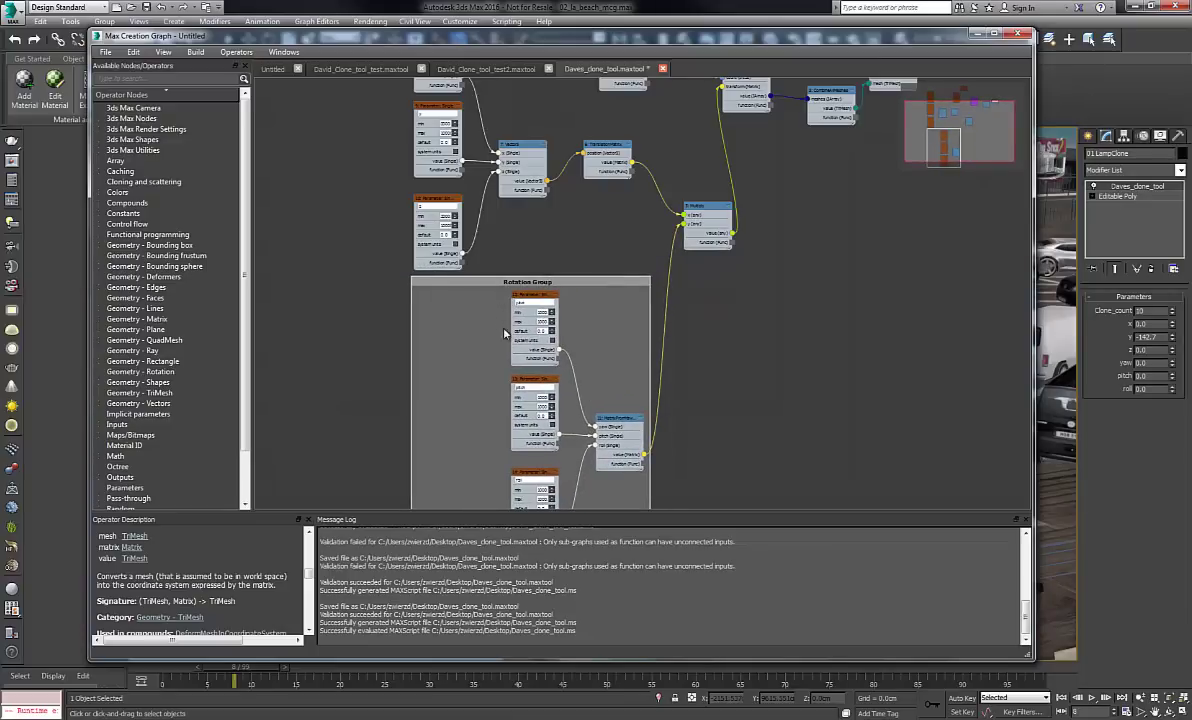
pyautogui.moveTo(505, 333); pyautogui.dragTo(528, 294)
pyautogui.click(551, 262)
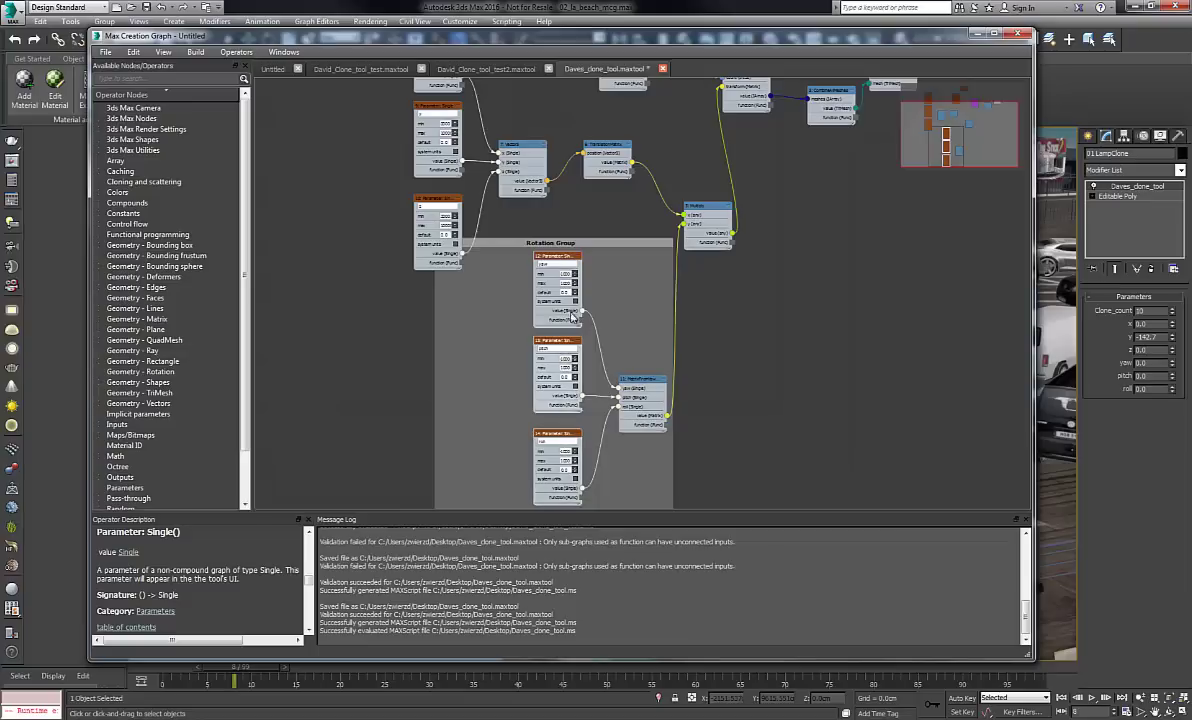
pyautogui.moveTo(567, 264); pyautogui.dragTo(507, 265)
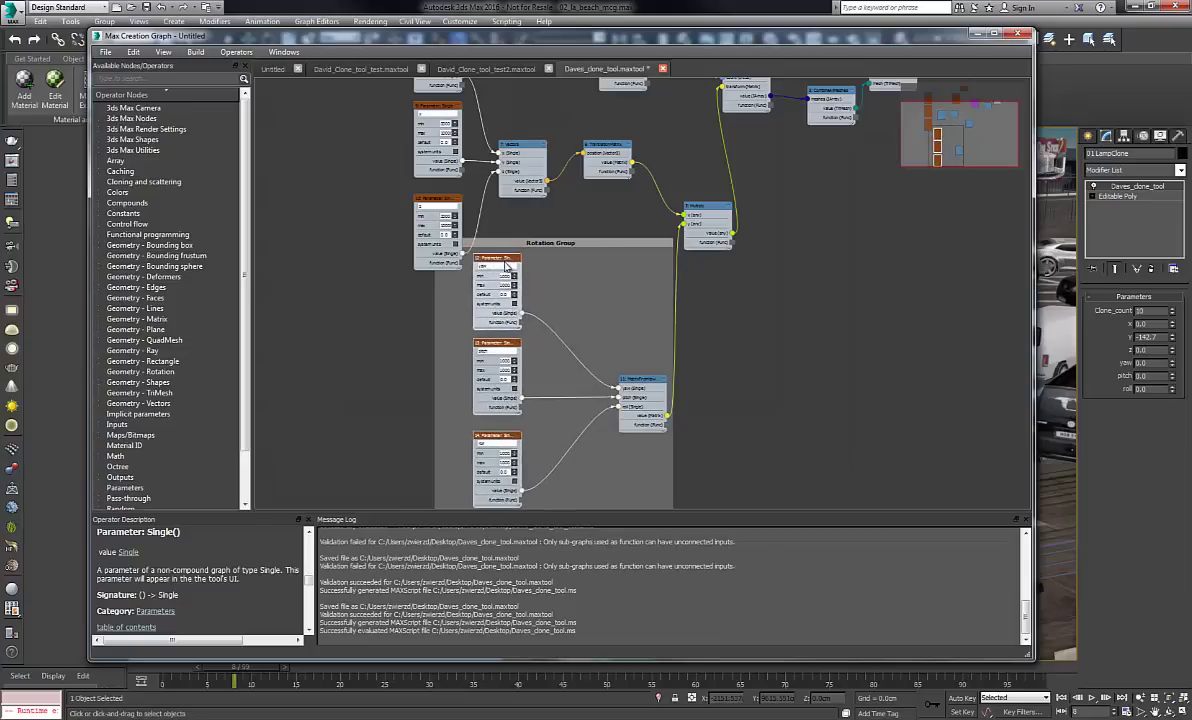
pyautogui.moveTo(577, 246); pyautogui.dragTo(585, 279)
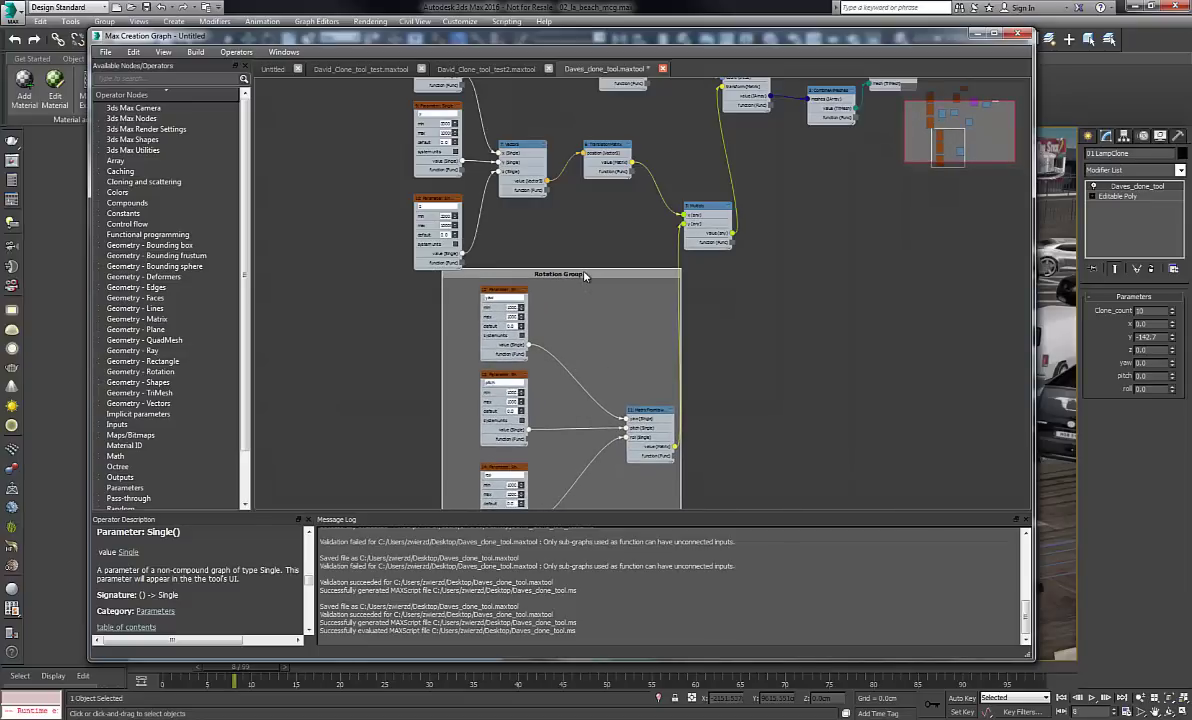
# Add ToRadians nodes to the Rotation Group and insert one between the yaw parameter and the rotation matrix node.
pyautogui.rightClick(598, 362)
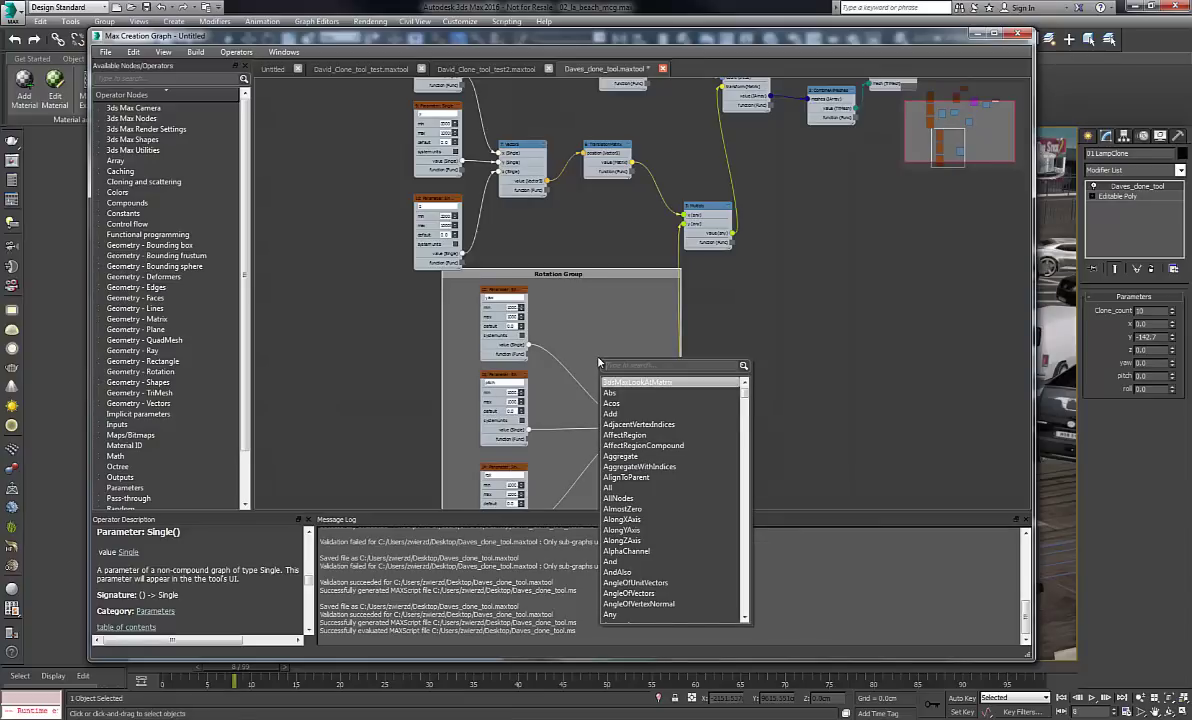
pyautogui.write('to')
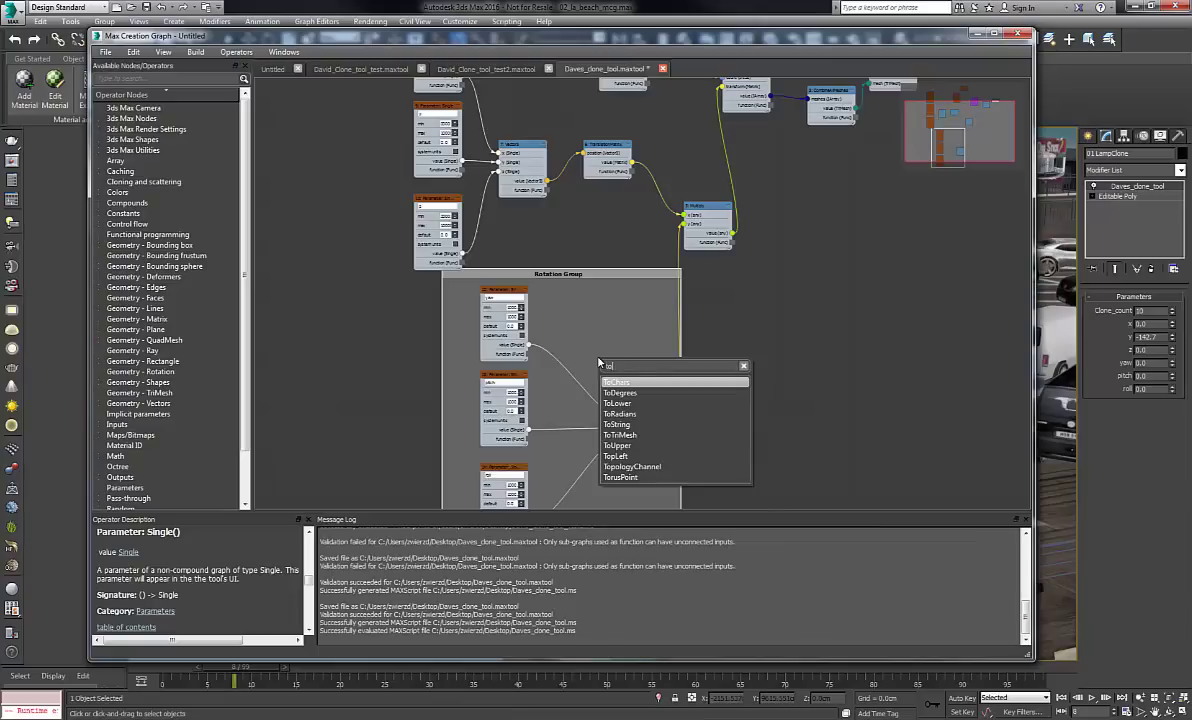
pyautogui.write('r')
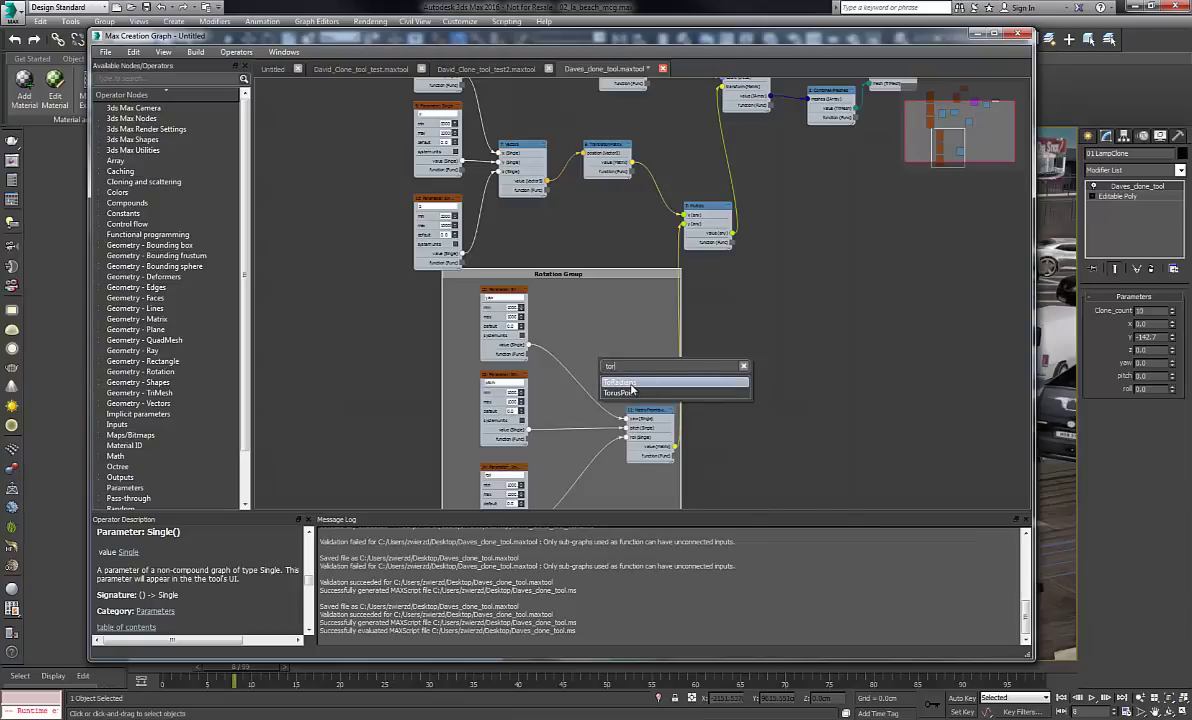
pyautogui.press('Return')
pyautogui.moveTo(605, 367)
pyautogui.mouseDown()
pyautogui.moveTo(620, 330)
pyautogui.moveTo(582, 313)
pyautogui.moveTo(567, 353)
pyautogui.moveTo(614, 380)
pyautogui.moveTo(610, 370)
pyautogui.mouseUp()
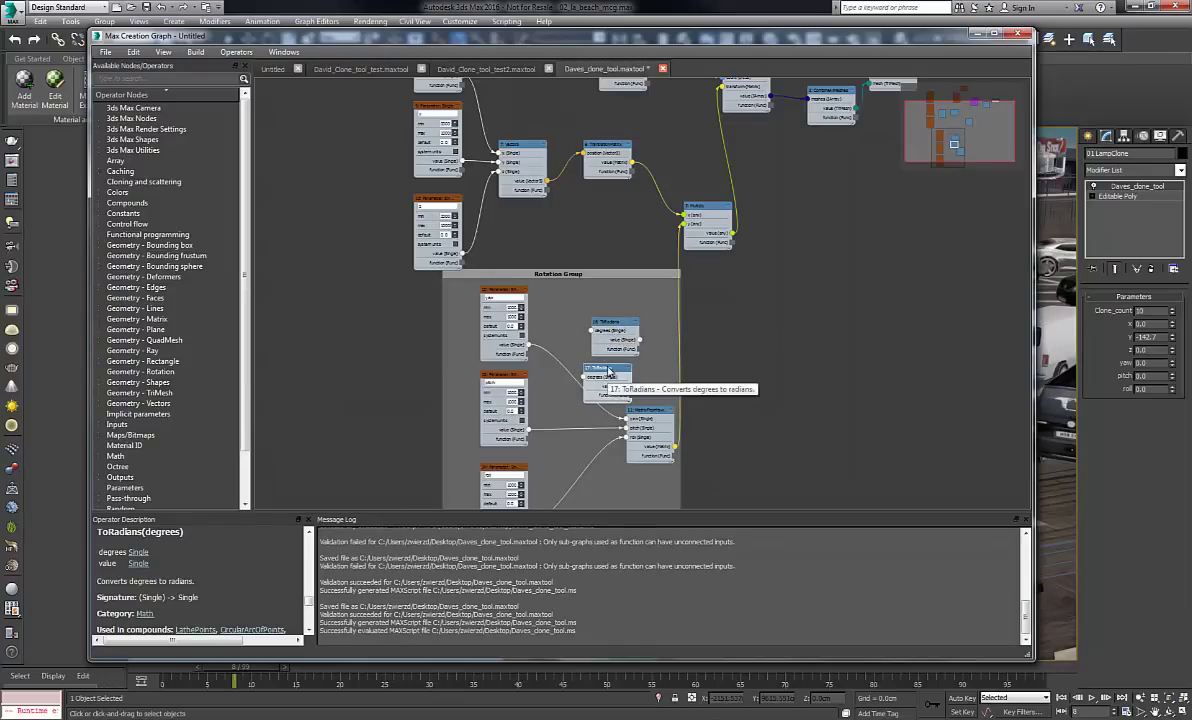
pyautogui.moveTo(614, 370); pyautogui.dragTo(575, 387)
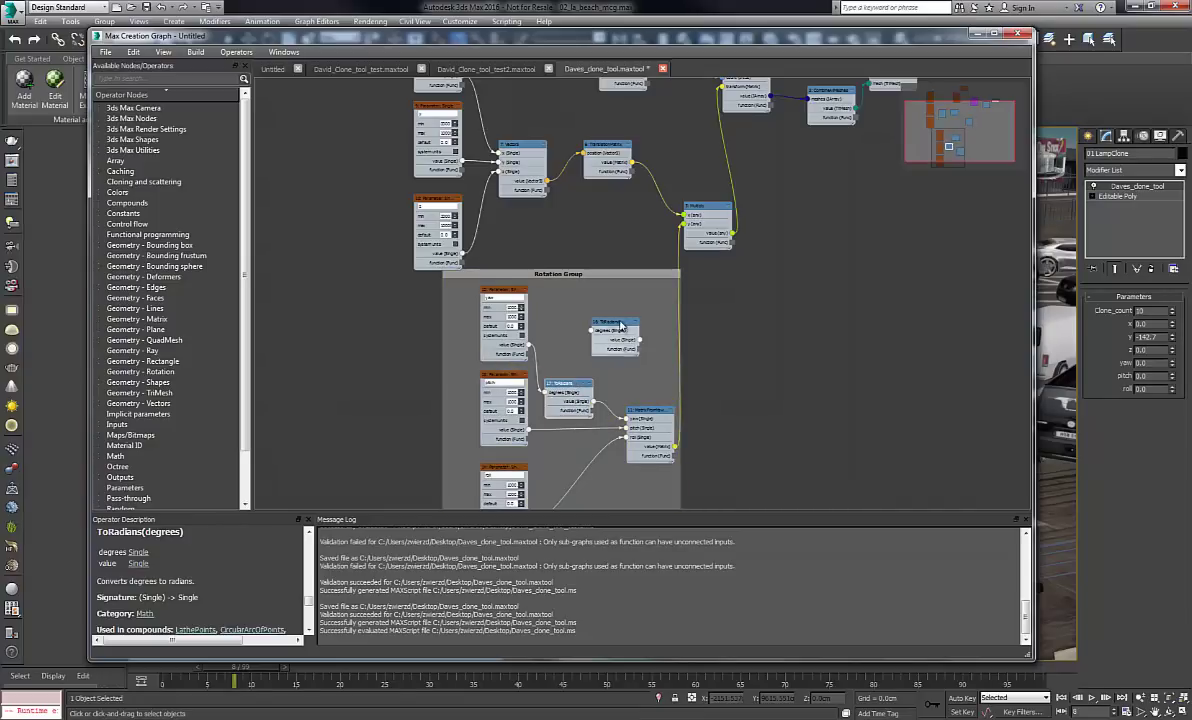
# Insert a ToRadians node between the pitch parameter and the matrix node, and arrange the yaw and pitch converters neatly.
pyautogui.click(620, 326)
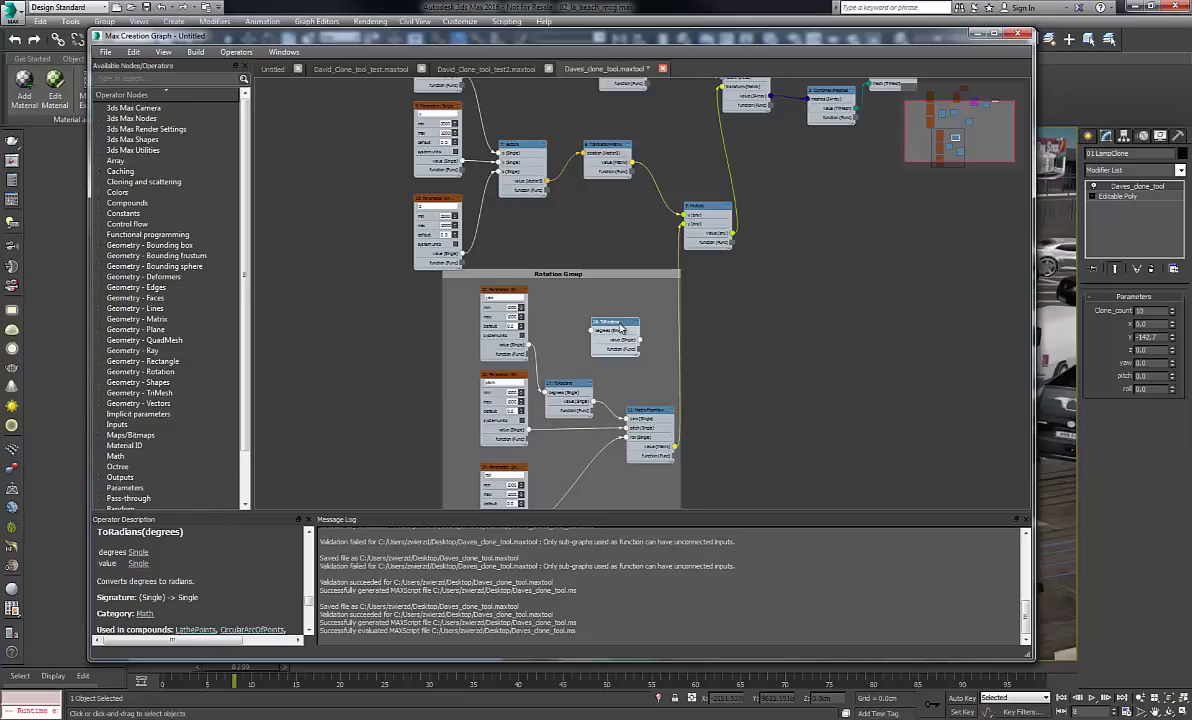
pyautogui.moveTo(620, 326); pyautogui.dragTo(590, 440)
pyautogui.moveTo(572, 420); pyautogui.dragTo(576, 433)
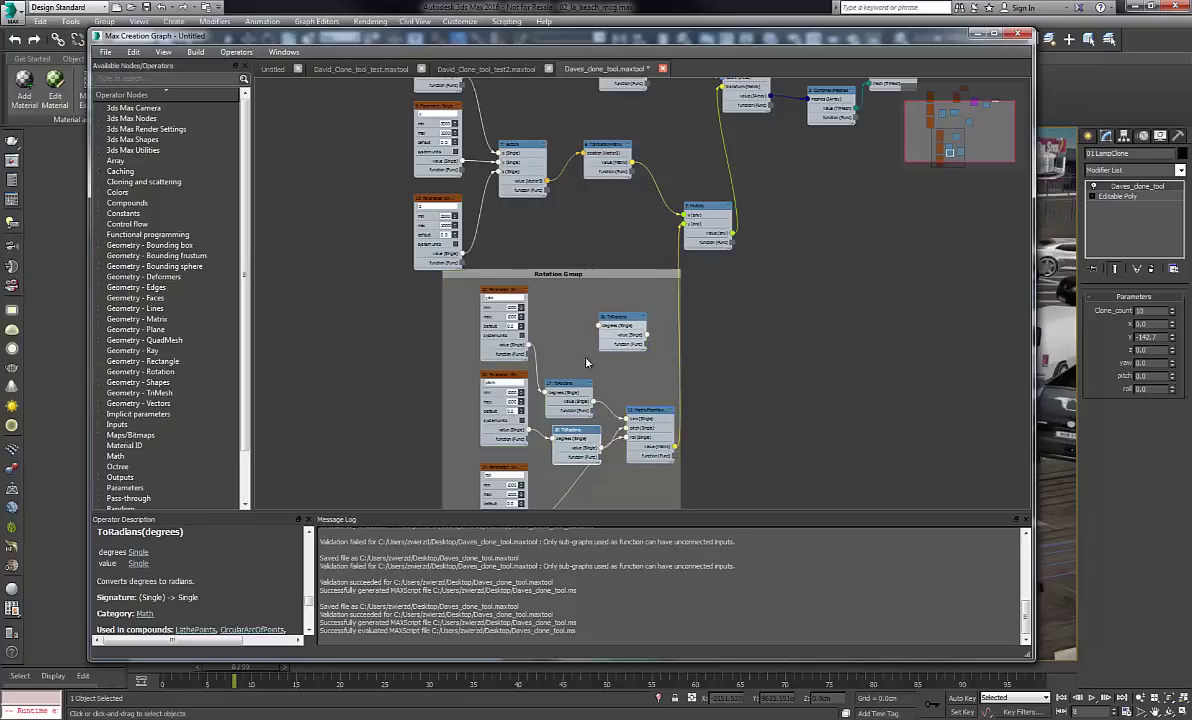
pyautogui.moveTo(567, 384); pyautogui.dragTo(567, 346)
pyautogui.moveTo(568, 425); pyautogui.dragTo(558, 402)
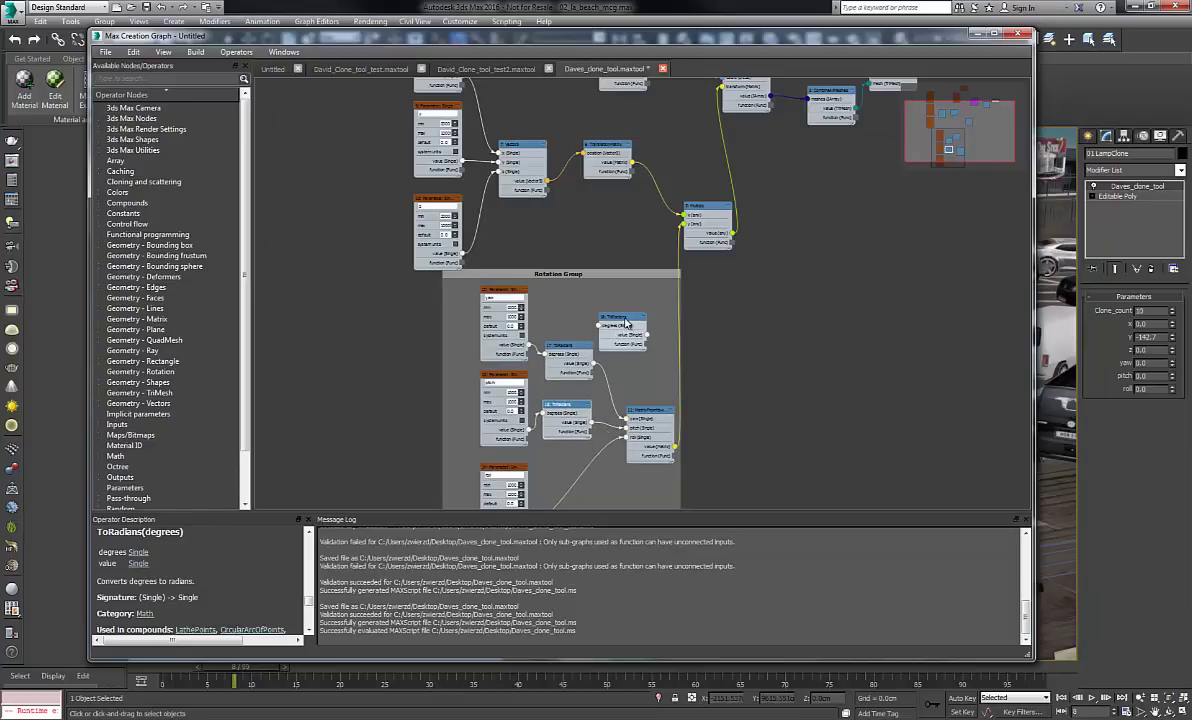
# Insert the remaining ToRadians node between the roll parameter and the matrix node, and reposition the Rotation Group.
pyautogui.moveTo(626, 322); pyautogui.dragTo(593, 475)
pyautogui.click(645, 370)
pyautogui.click(629, 316)
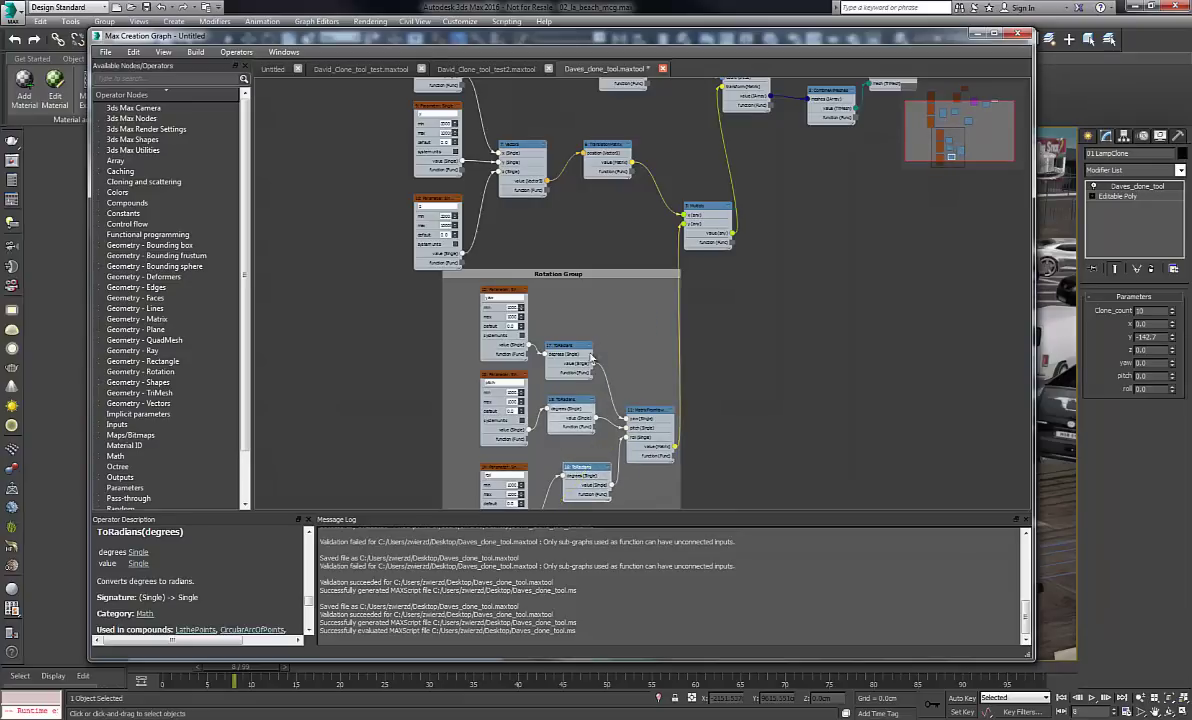
pyautogui.moveTo(590, 279); pyautogui.dragTo(565, 302)
# Save the graph to the Desktop as Daves_clone_tool.maxtool, replacing the existing file.
pyautogui.click(105, 51)
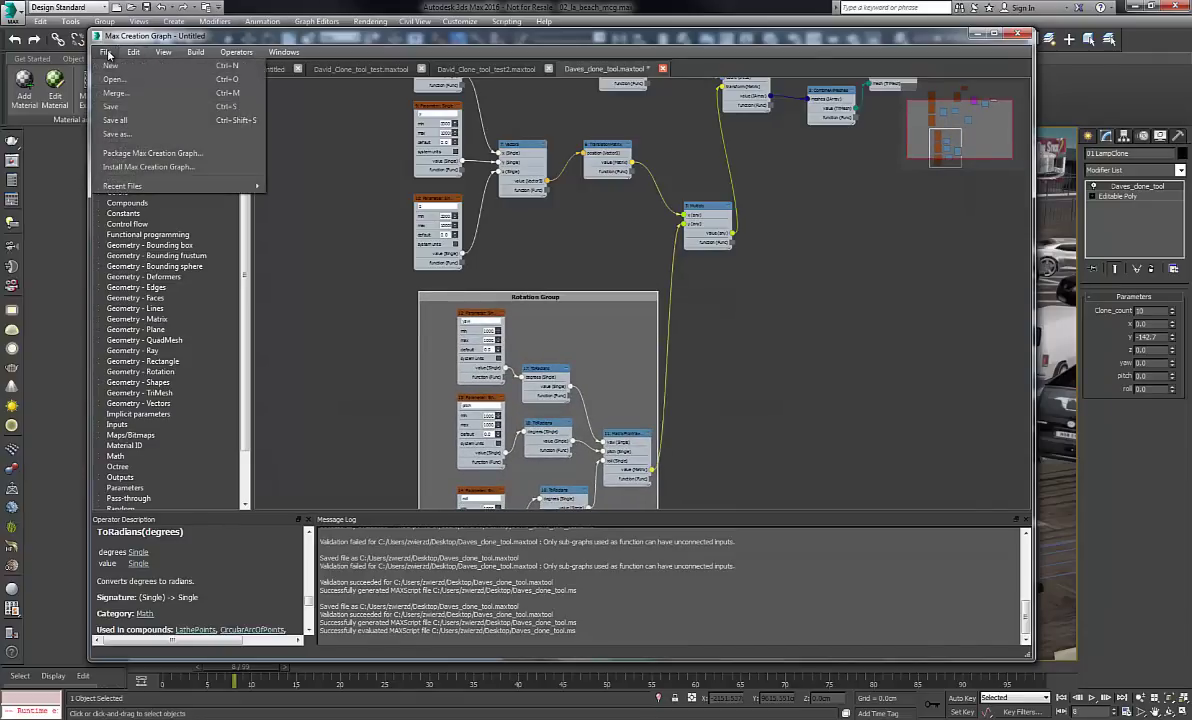
pyautogui.click(137, 135)
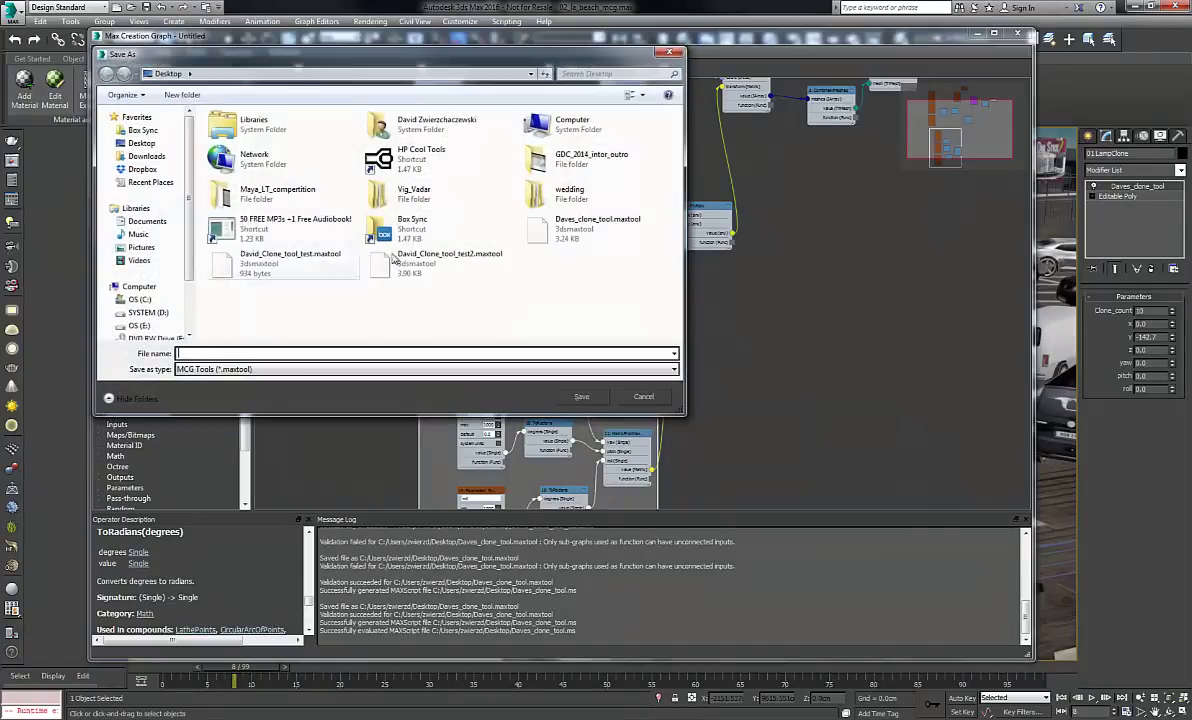
pyautogui.click(595, 227)
pyautogui.click(591, 400)
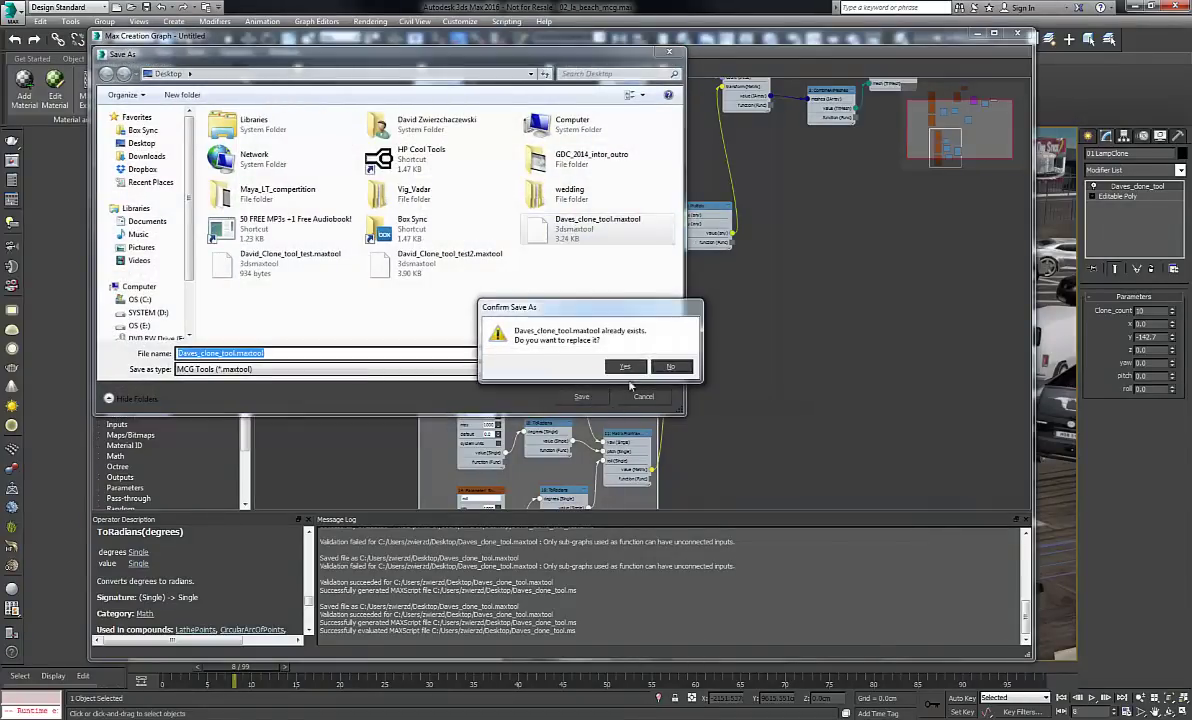
pyautogui.click(624, 364)
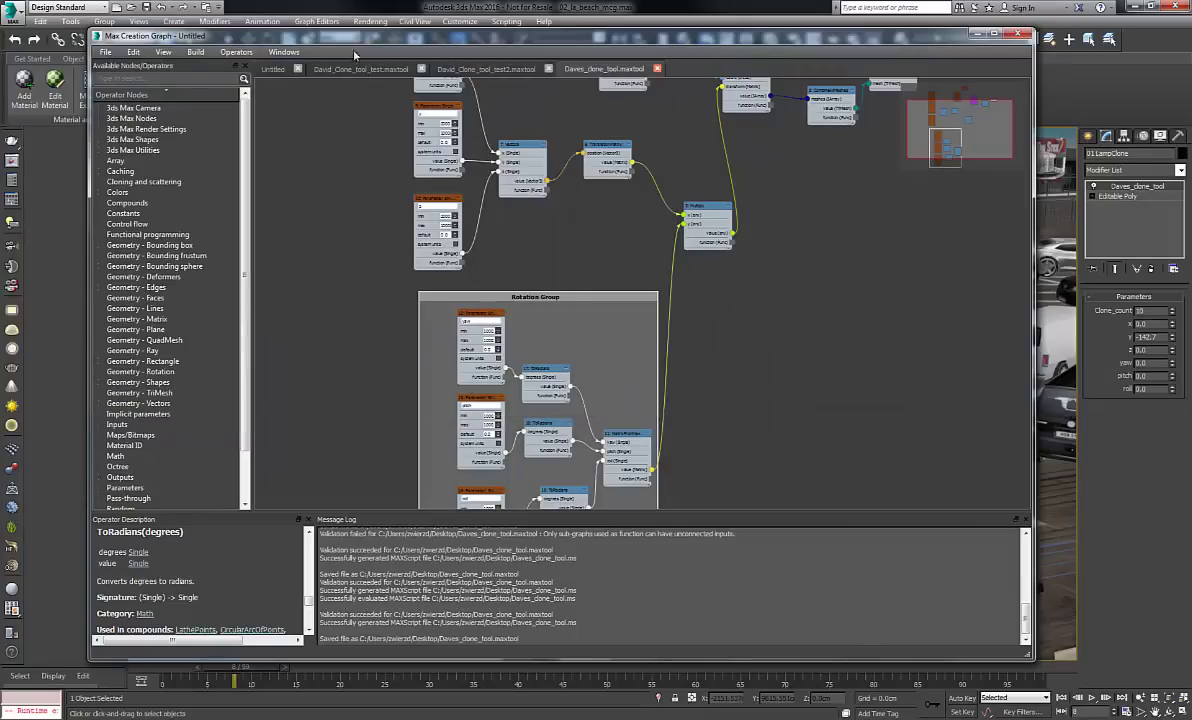
# Evaluate the Daves_clone_tool graph and close the Max Creation Graph window.
pyautogui.click(195, 52)
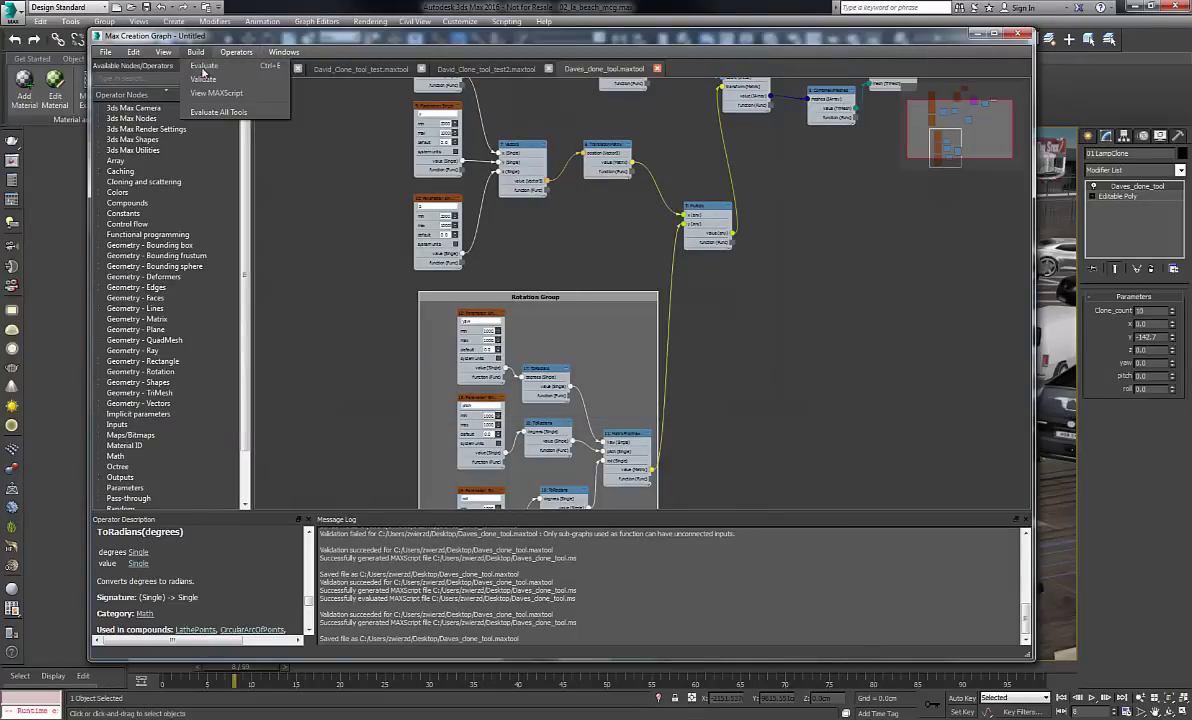
pyautogui.click(205, 66)
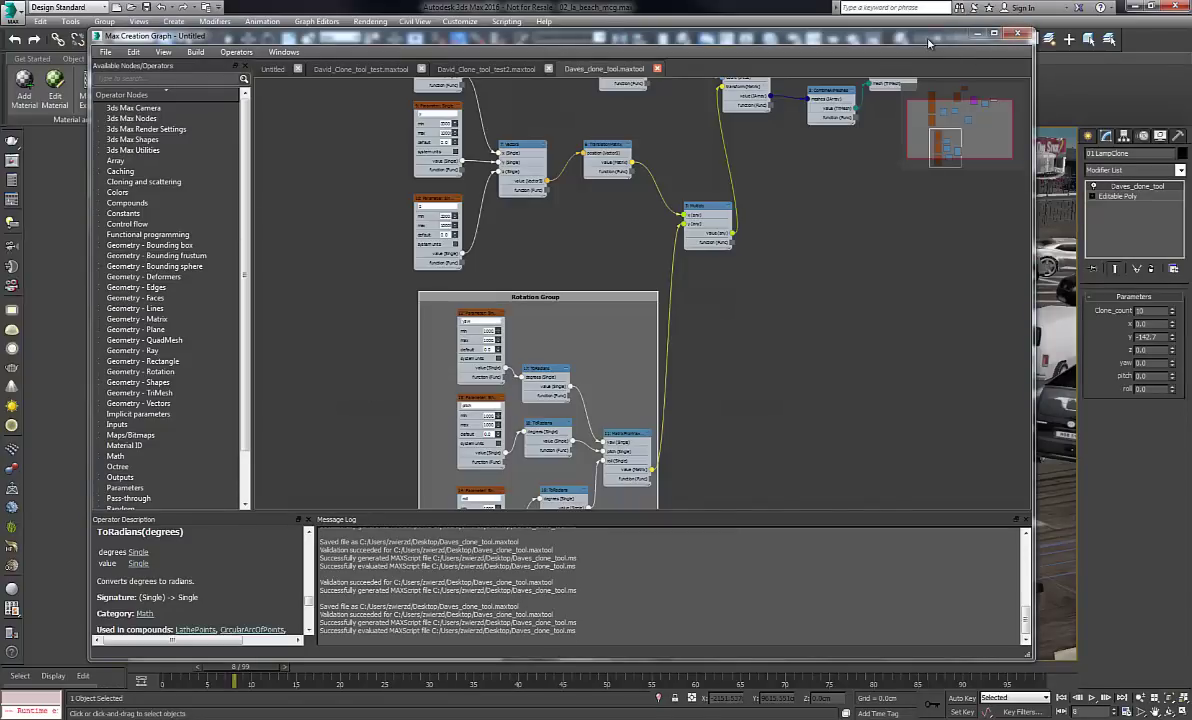
pyautogui.click(1017, 36)
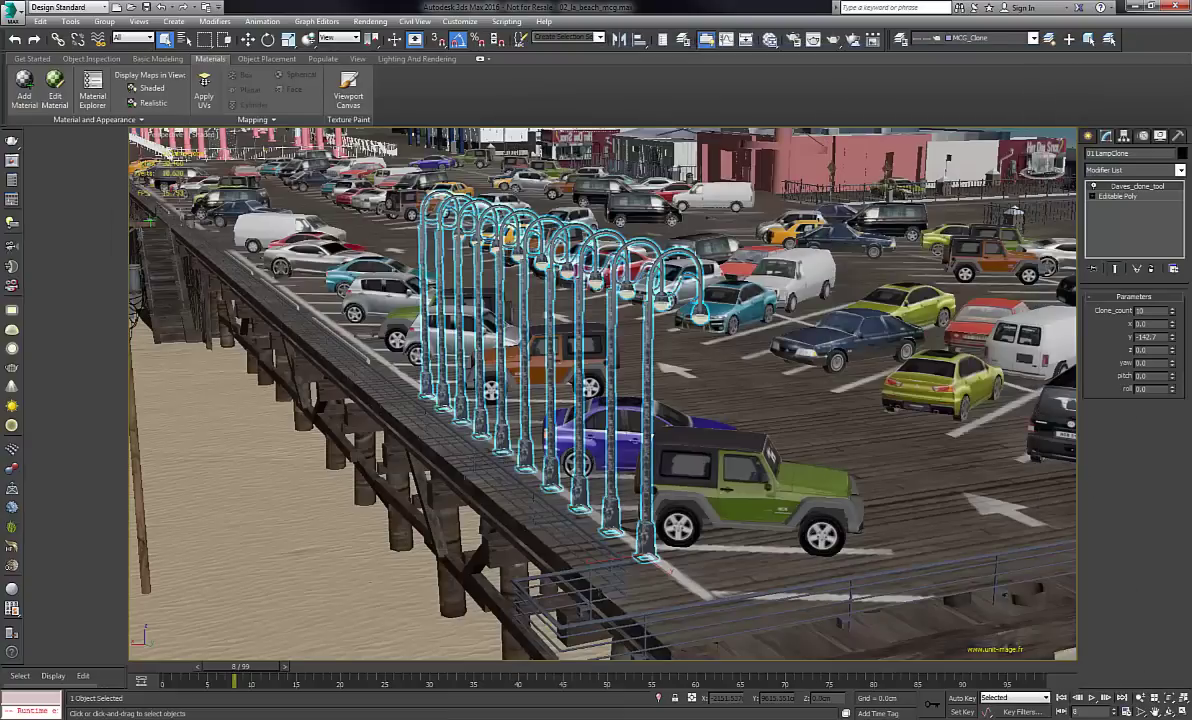
# Test the yaw rotation of the lamp clones with the updated tool and reset yaw to 0.
pyautogui.moveTo(1174, 370)
pyautogui.mouseDown()
pyautogui.moveTo(1170, 392)
pyautogui.moveTo(1173, 349)
pyautogui.moveTo(1096, 318)
pyautogui.moveTo(1093, 250)
pyautogui.moveTo(1090, 265)
pyautogui.moveTo(1166, 331)
pyautogui.moveTo(1086, 324)
pyautogui.moveTo(1078, 362)
pyautogui.moveTo(1150, 412)
pyautogui.moveTo(1075, 369)
pyautogui.moveTo(1088, 315)
pyautogui.moveTo(1172, 318)
pyautogui.mouseUp()
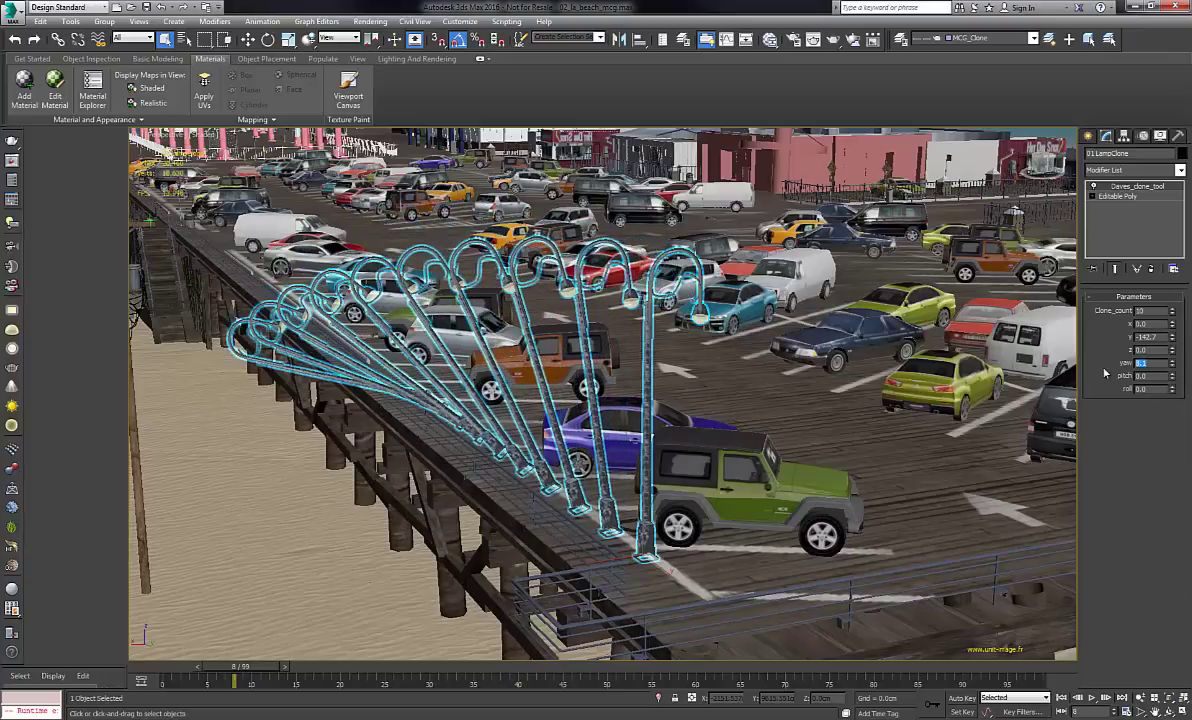
pyautogui.write('0')
pyautogui.press('Return')
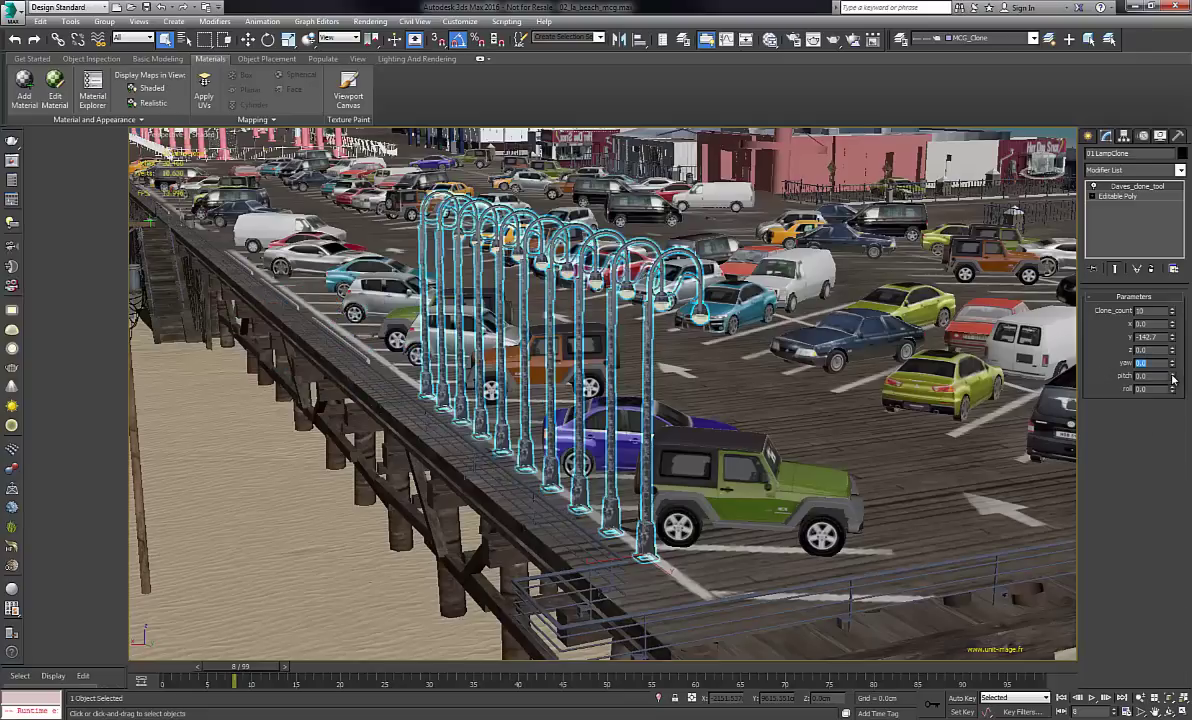
# Test the pitch and roll rotation of the lamp clones, returning both values to zero.
pyautogui.moveTo(1171, 369)
pyautogui.mouseDown()
pyautogui.moveTo(1171, 322)
pyautogui.moveTo(1163, 432)
pyautogui.mouseUp()
pyautogui.click(1174, 391)
pyautogui.moveTo(1172, 377)
pyautogui.mouseDown()
pyautogui.moveTo(1179, 190)
pyautogui.moveTo(1163, 398)
pyautogui.mouseUp()
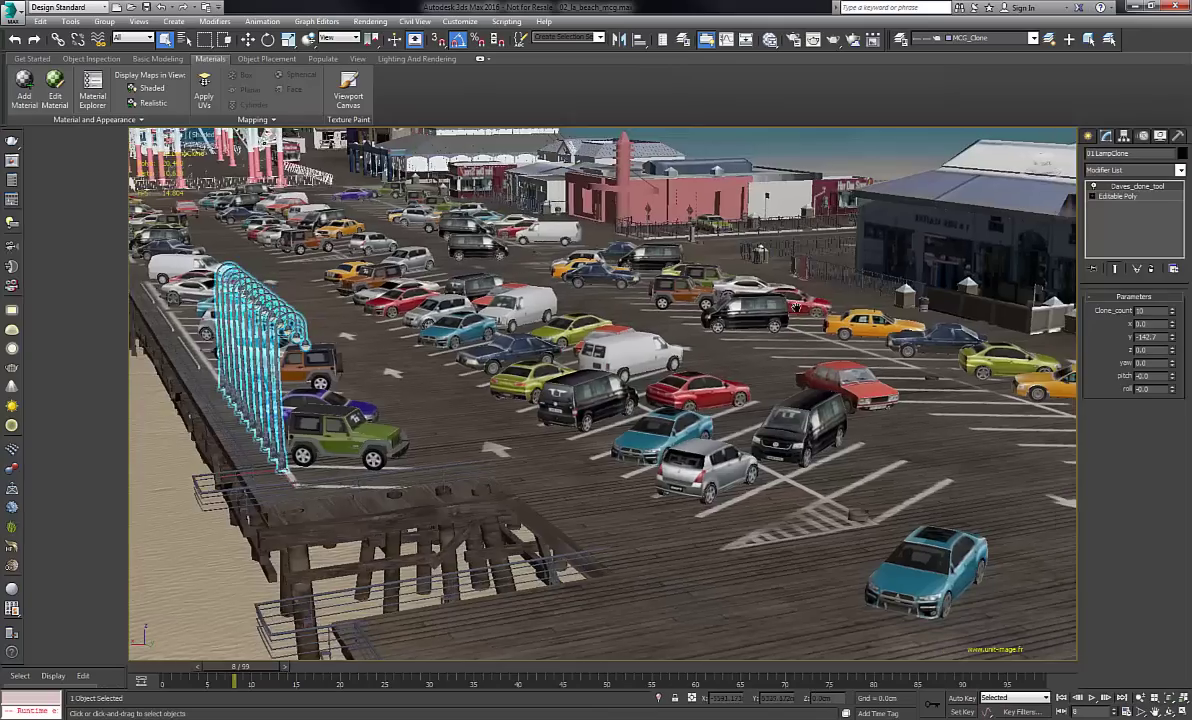
# Select the white Building_Import mesh beyond the pier and frame it in the viewport.
pyautogui.moveTo(796, 307); pyautogui.dragTo(789, 298, button='middle')
pyautogui.keyDown('alt'); pyautogui.moveTo(520, 325); pyautogui.dragTo(605, 254, button='middle'); pyautogui.keyUp('alt')
pyautogui.keyDown('alt'); pyautogui.moveTo(533, 330); pyautogui.dragTo(950, 160, button='middle'); pyautogui.keyUp('alt')
pyautogui.click(957, 243)
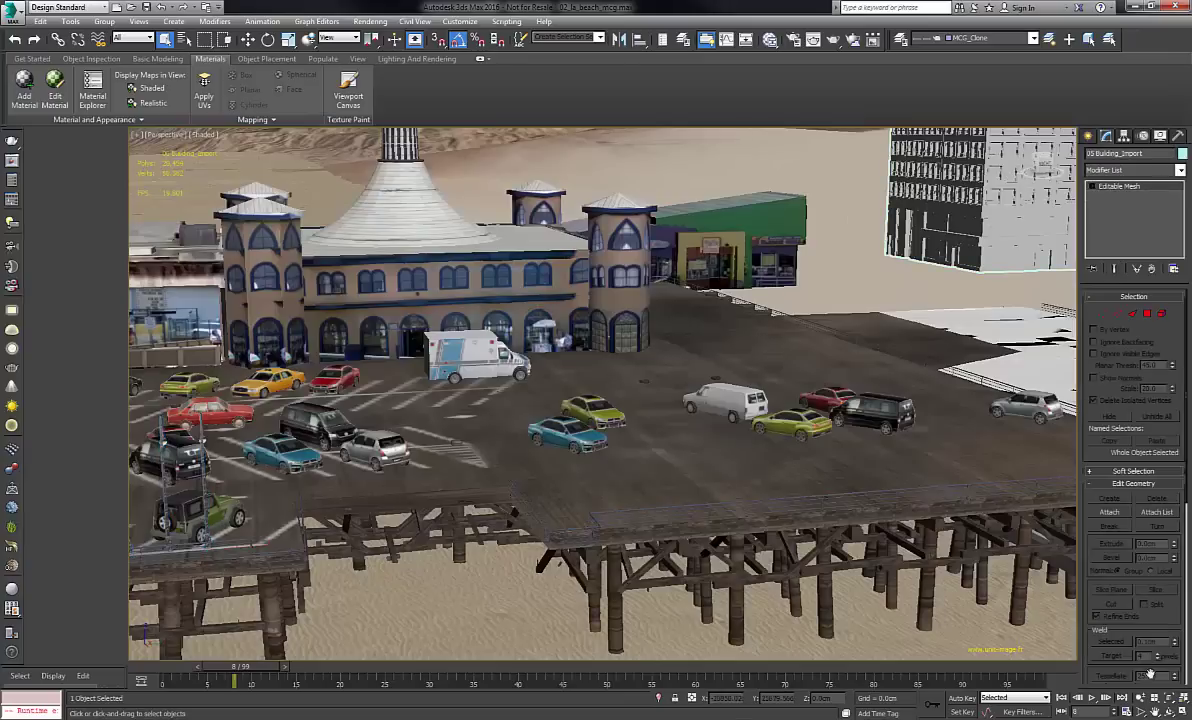
pyautogui.click(1172, 703)
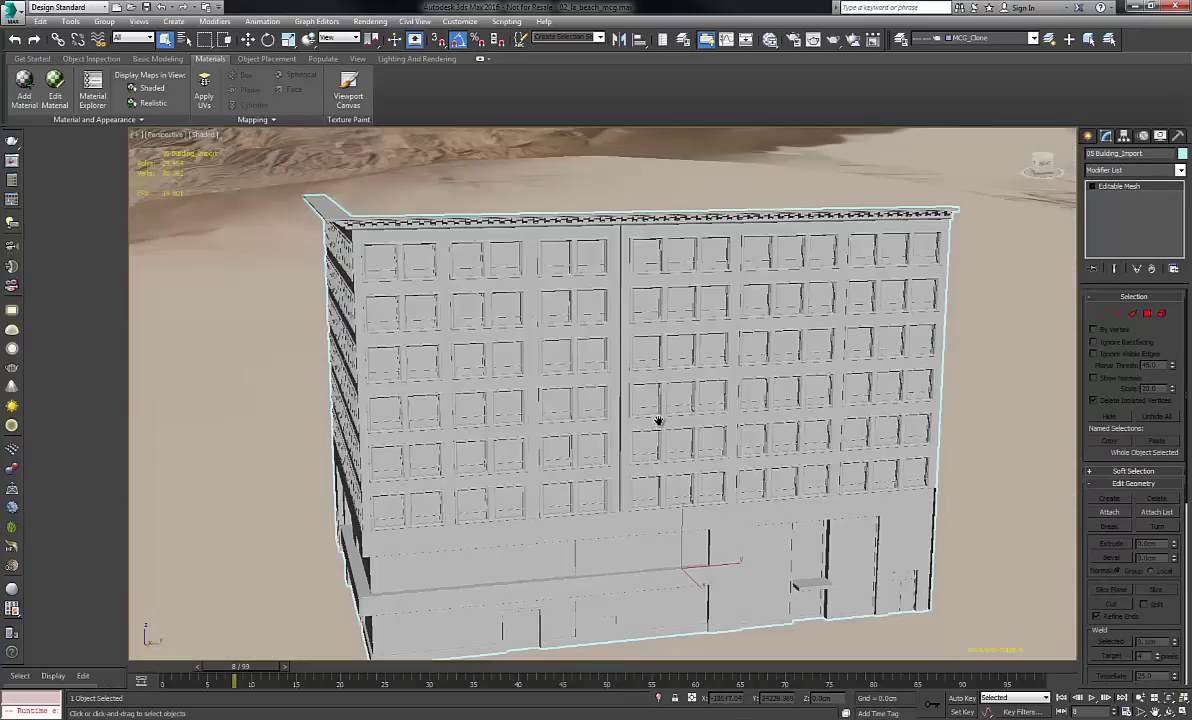
# Switch the building mesh to Element level and select the wall element above the ground floor on its long facade.
pyautogui.keyDown('alt'); pyautogui.moveTo(612, 398); pyautogui.dragTo(636, 392, button='middle'); pyautogui.keyUp('alt')
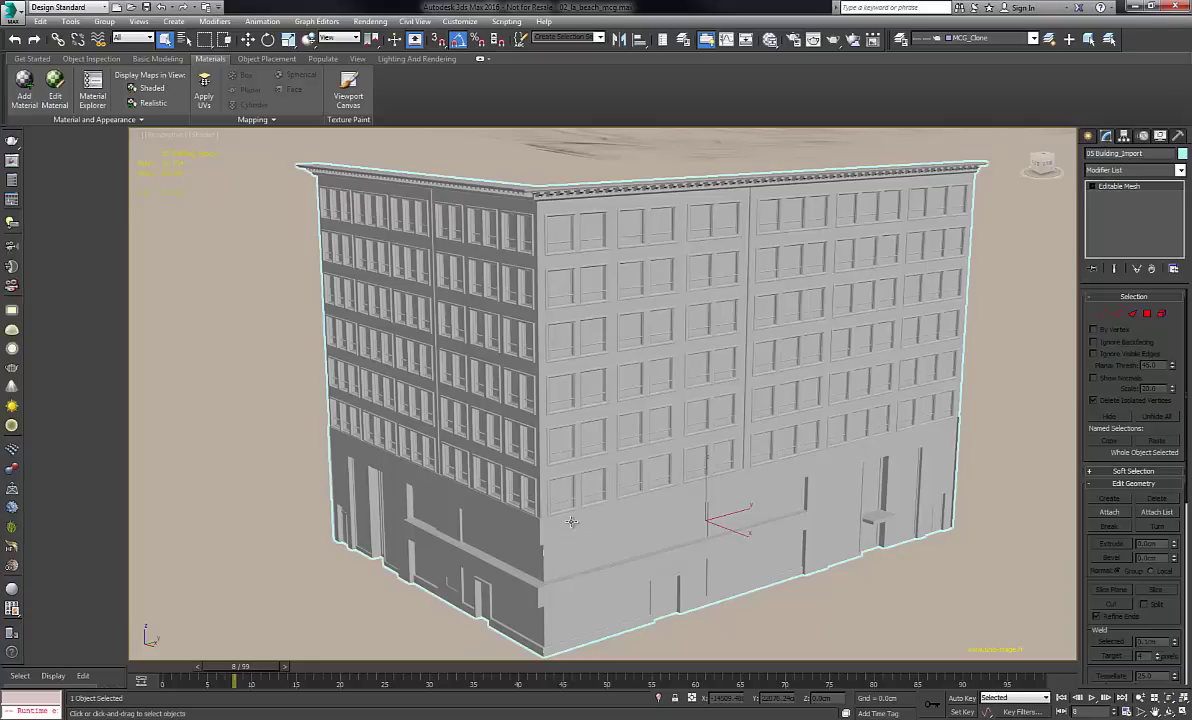
pyautogui.rightClick(571, 521)
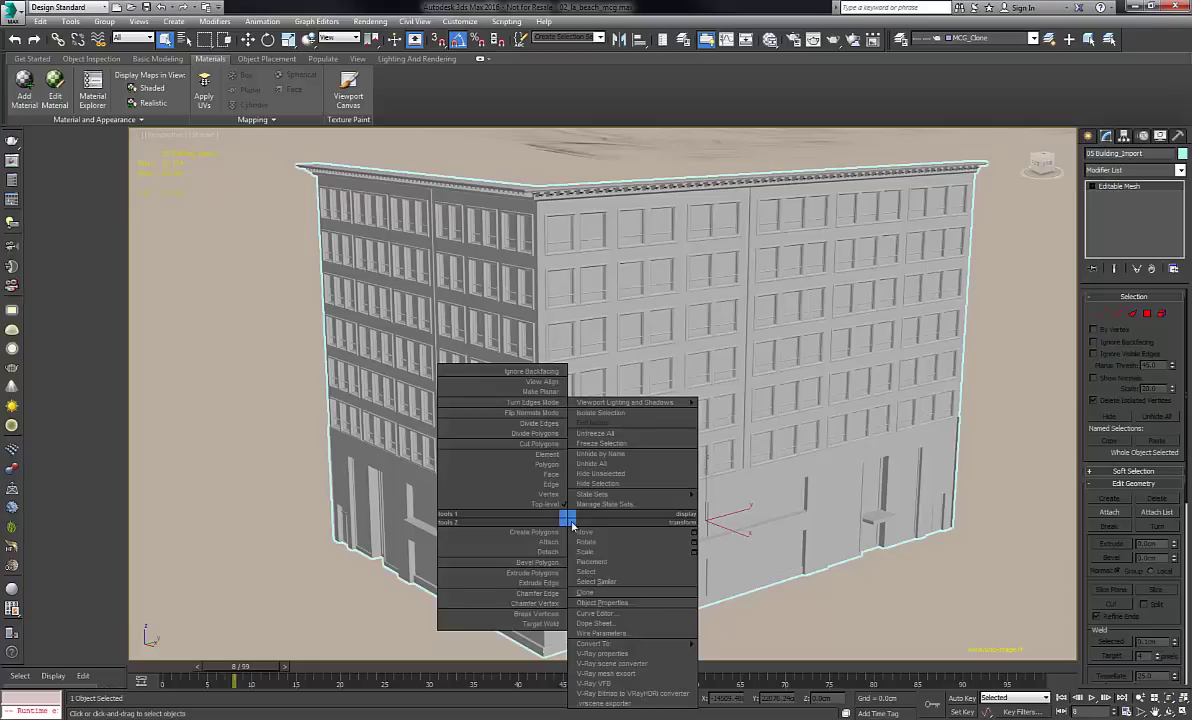
pyautogui.click(518, 431)
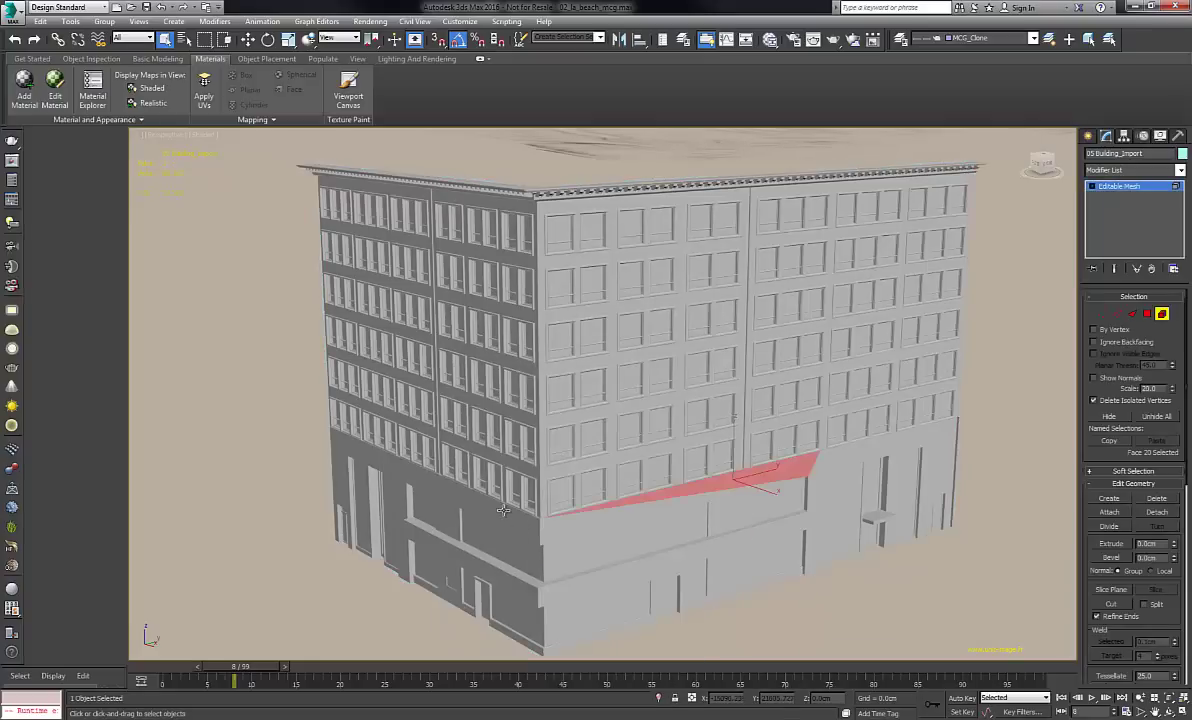
# Select elements across the building's lower walls and upper facade in turn to examine how the mesh is split up.
pyautogui.click(504, 513)
pyautogui.click(509, 556)
pyautogui.click(580, 522)
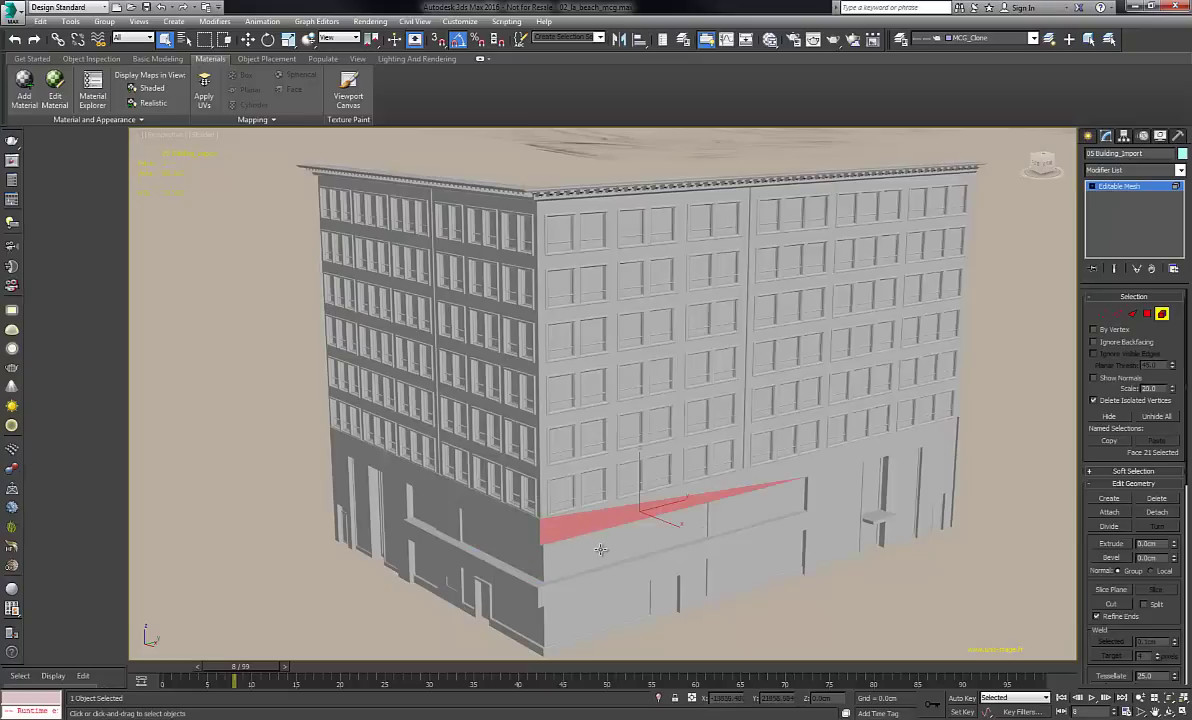
pyautogui.click(599, 559)
pyautogui.click(672, 501)
pyautogui.click(762, 524)
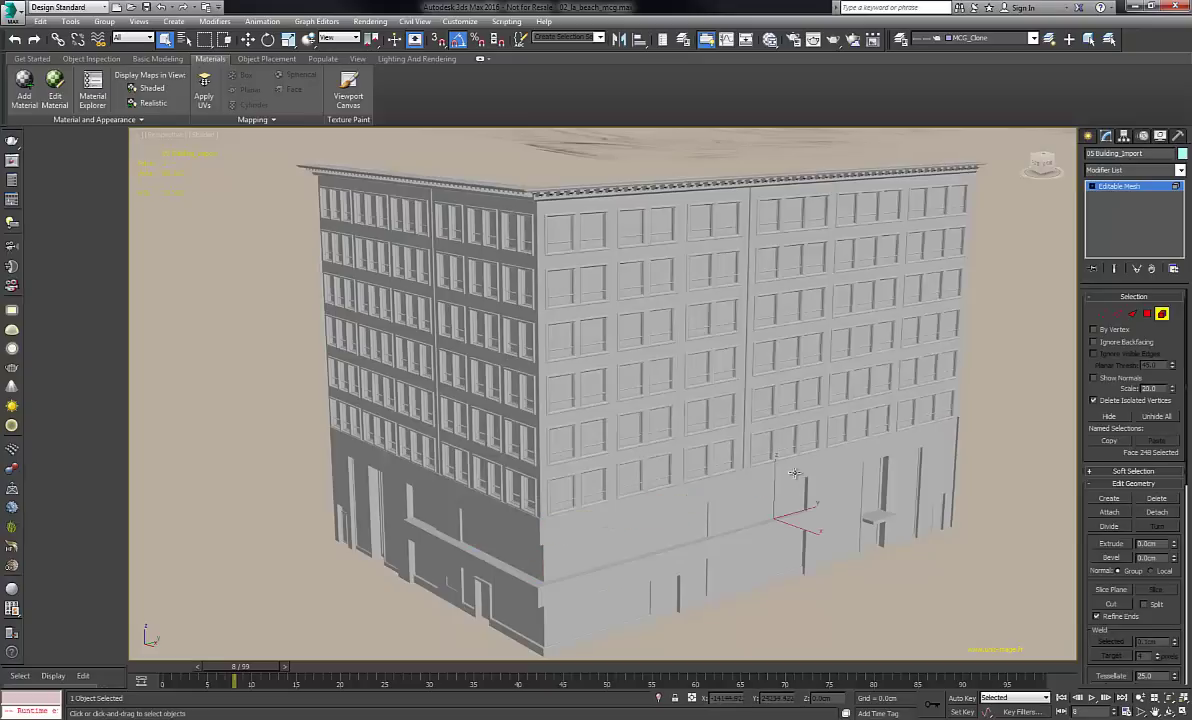
pyautogui.click(798, 463)
pyautogui.click(835, 397)
pyautogui.click(766, 362)
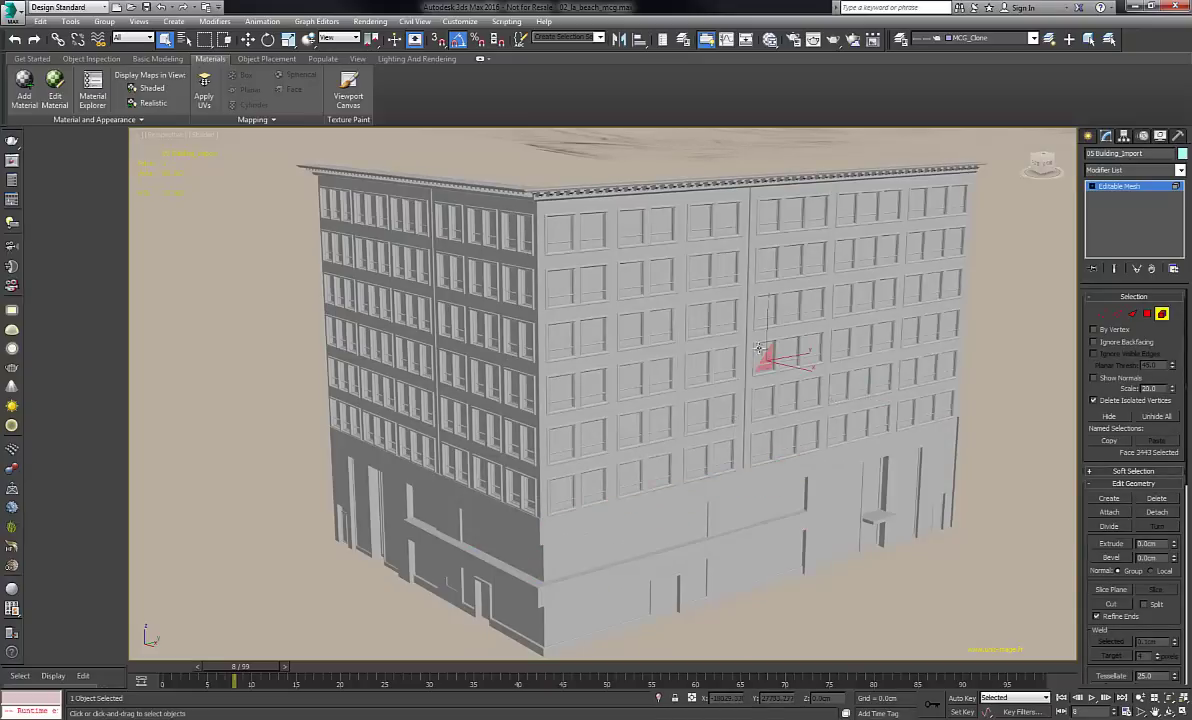
pyautogui.click(756, 337)
pyautogui.click(748, 319)
pyautogui.click(743, 298)
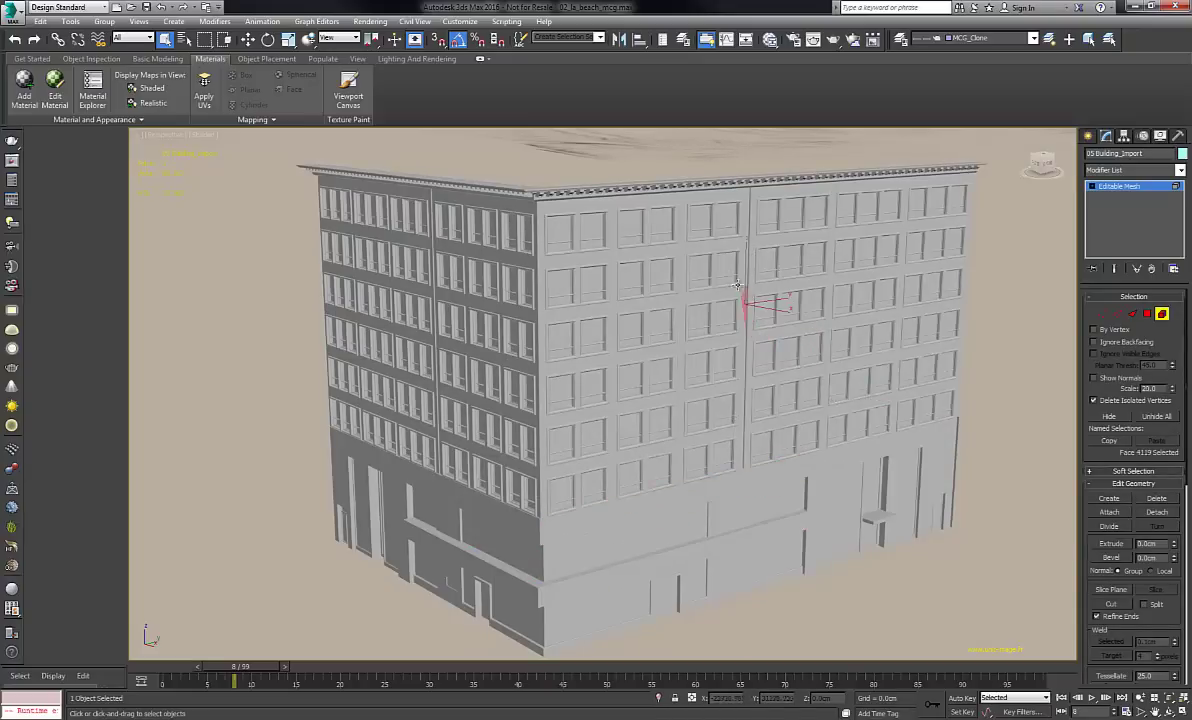
pyautogui.click(729, 277)
pyautogui.click(690, 298)
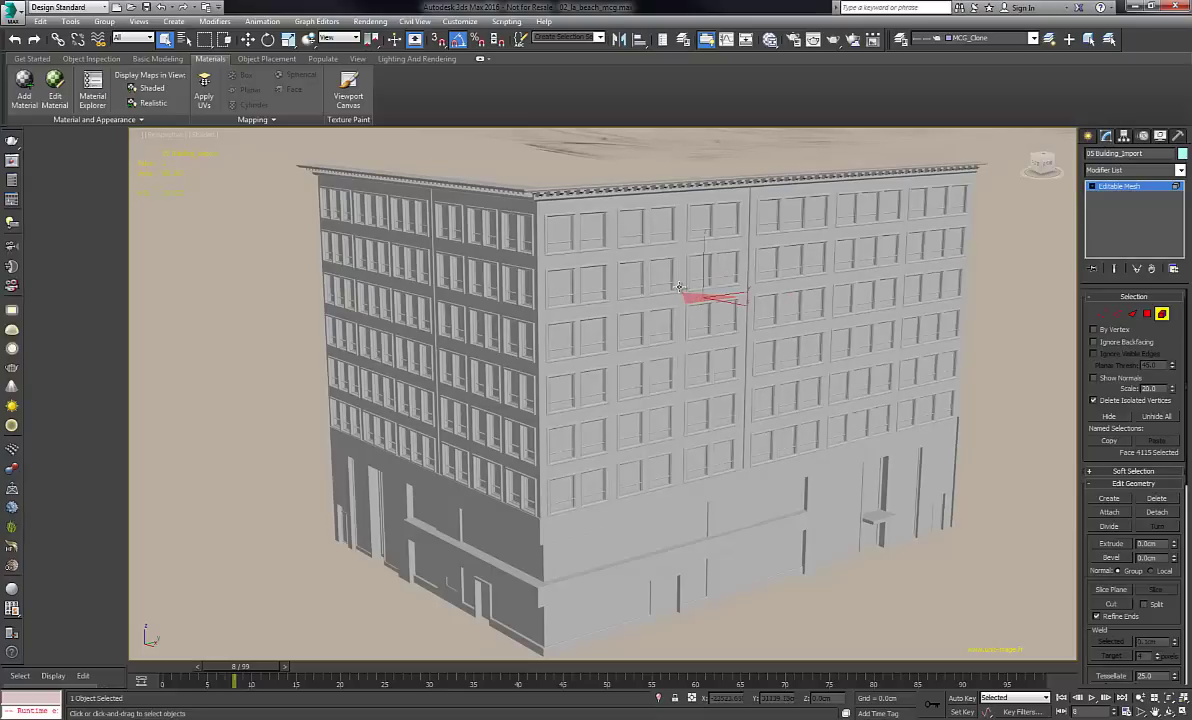
pyautogui.click(677, 297)
pyautogui.click(553, 314)
pyautogui.click(549, 332)
pyautogui.click(546, 350)
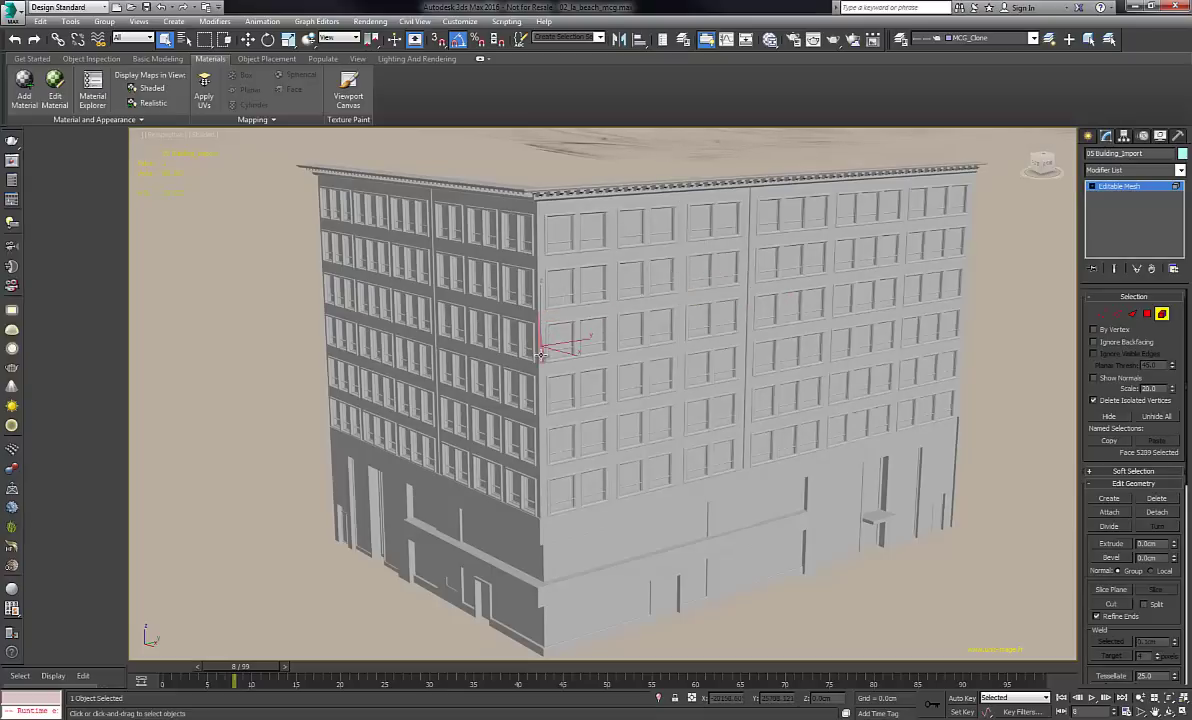
pyautogui.click(545, 392)
pyautogui.click(543, 445)
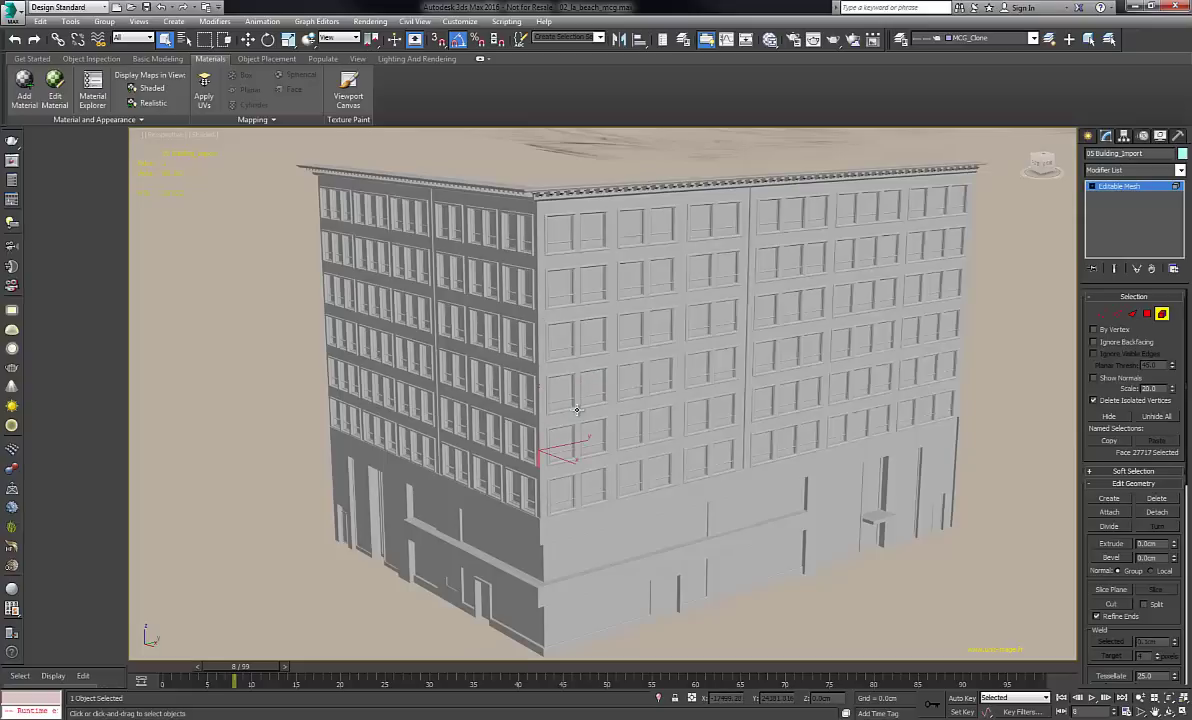
# Return the building mesh to top level and start a new empty graph in Max Creation Graph.
pyautogui.rightClick(564, 355)
pyautogui.click(480, 320)
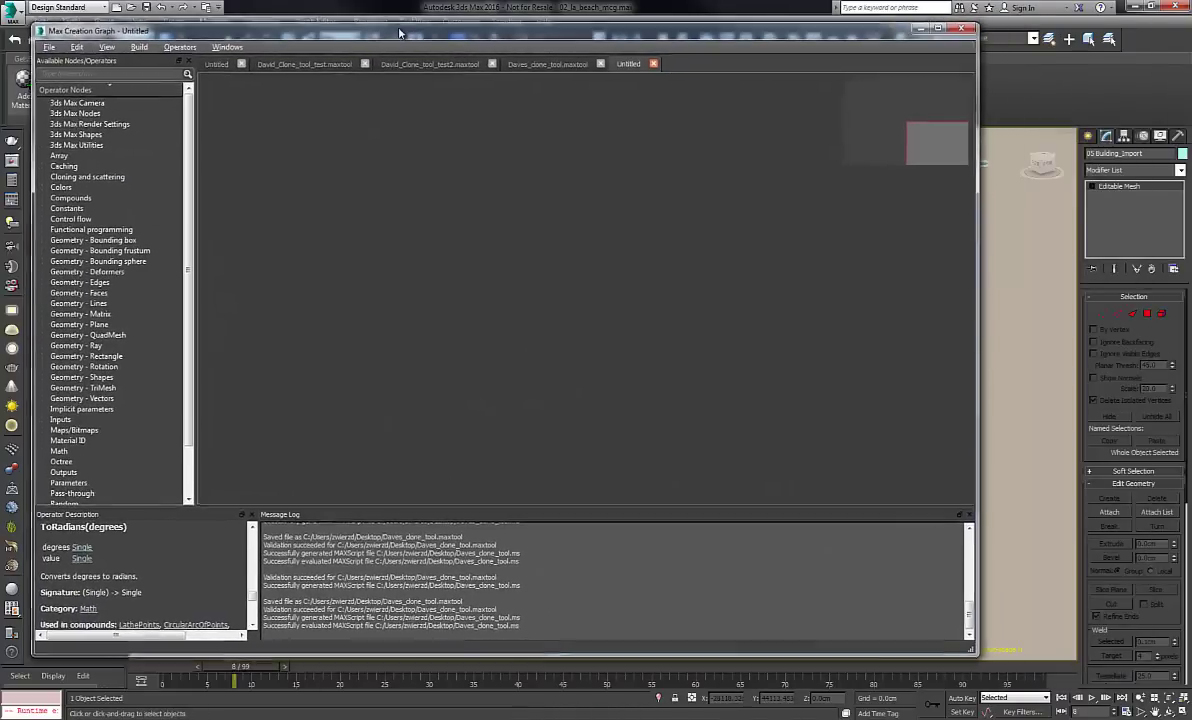
pyautogui.moveTo(399, 34); pyautogui.dragTo(451, 62)
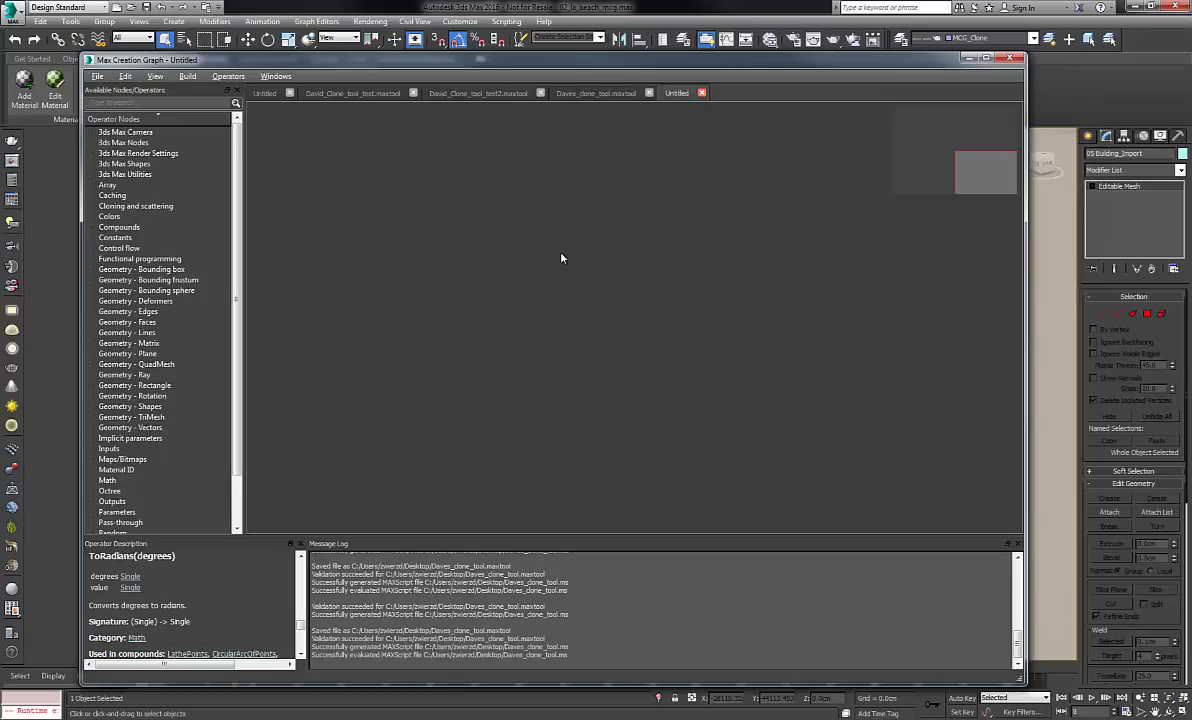
# Add a Modifier: TriMesh node and place it toward the upper left of the empty graph.
pyautogui.rightClick(544, 328)
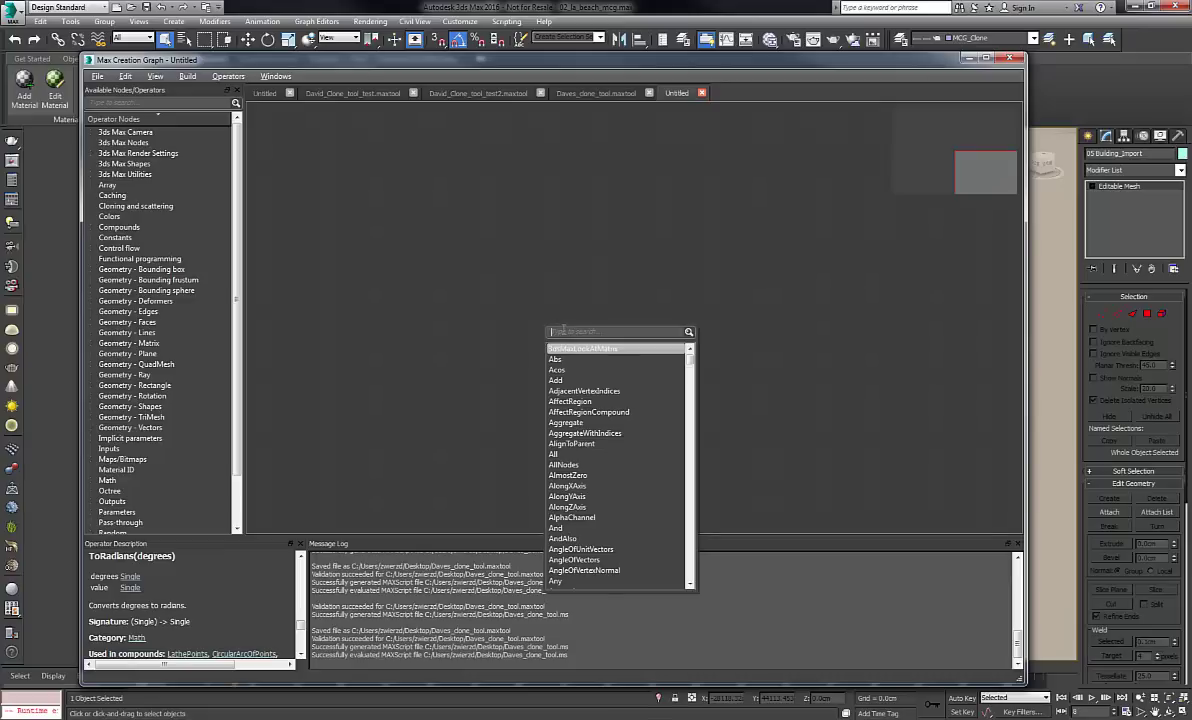
pyautogui.write('mod')
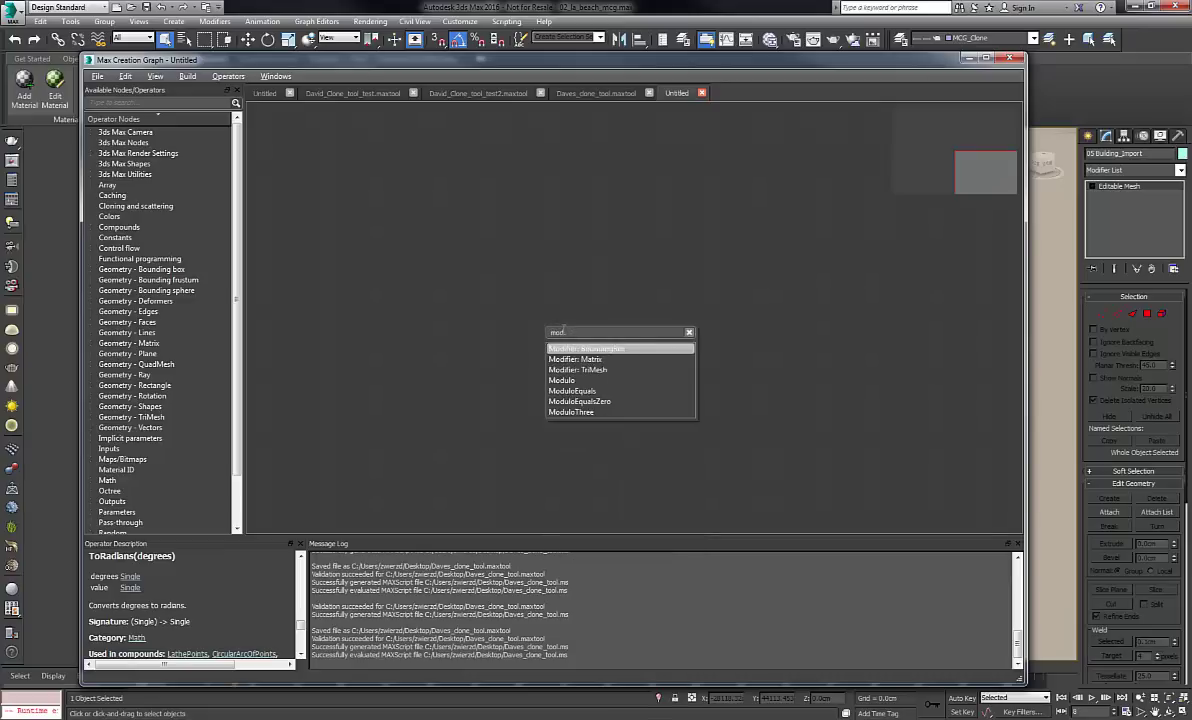
pyautogui.click(605, 370)
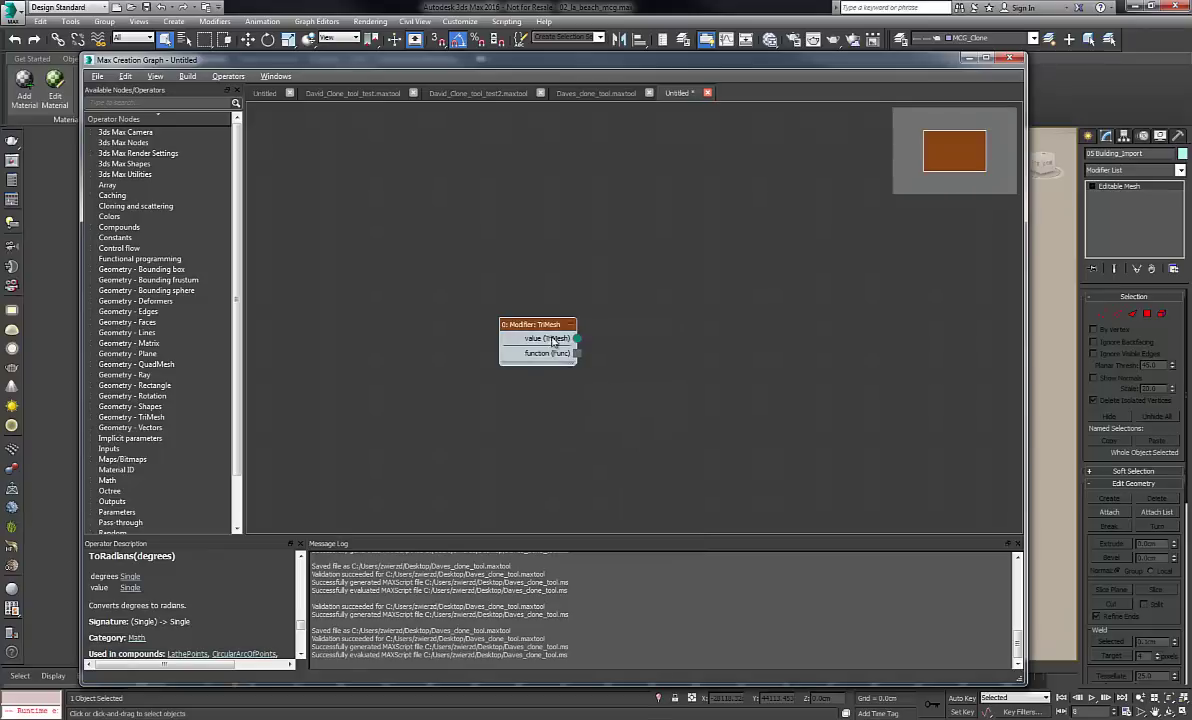
pyautogui.moveTo(530, 324); pyautogui.dragTo(393, 287)
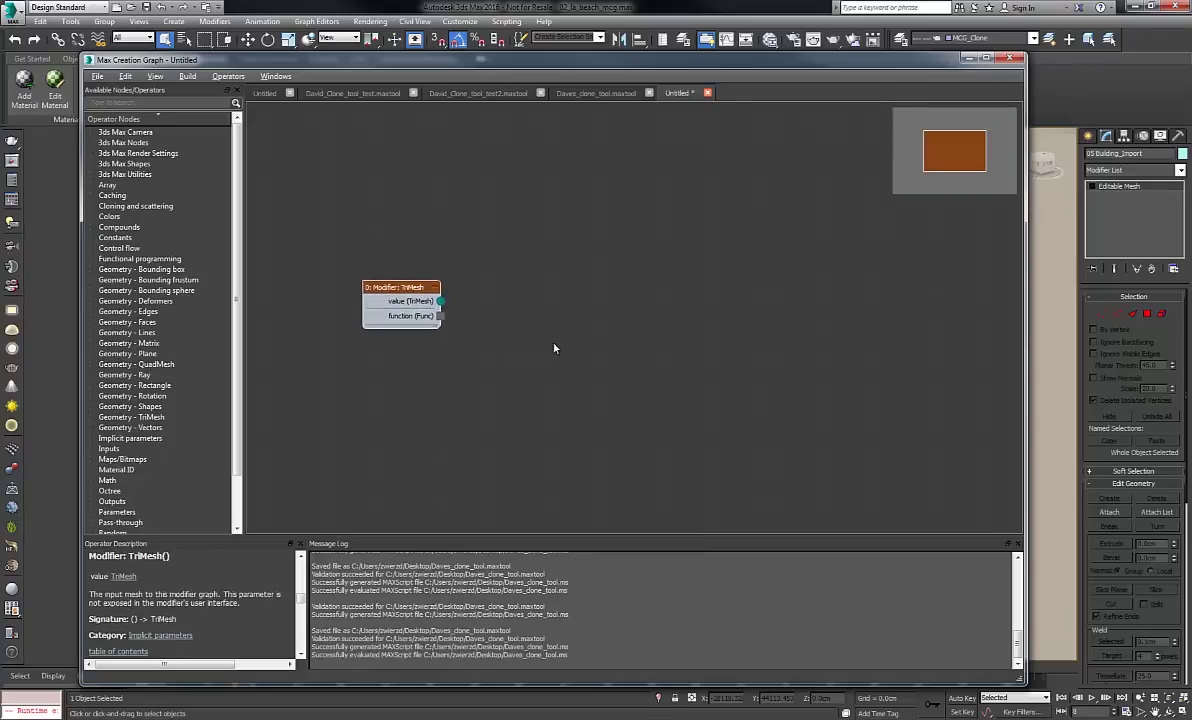
# Add an Output: modifier node to the graph and place it to the right of the Modifier: TriMesh node.
pyautogui.rightClick(554, 348)
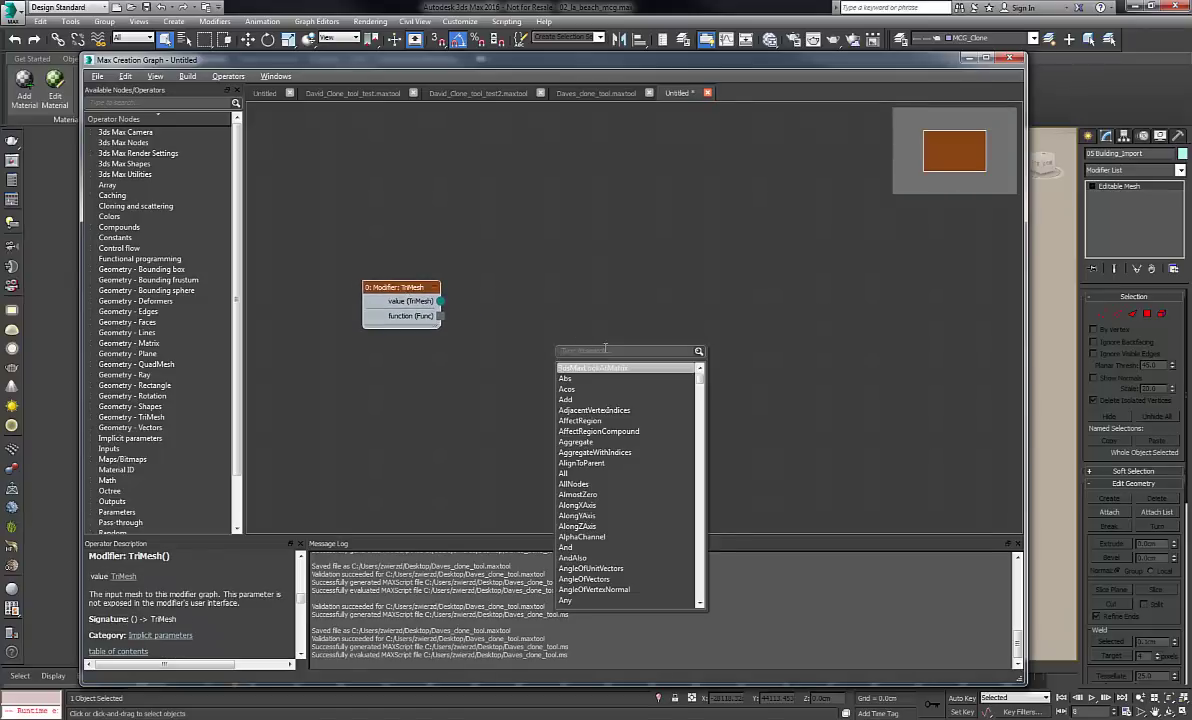
pyautogui.write('out')
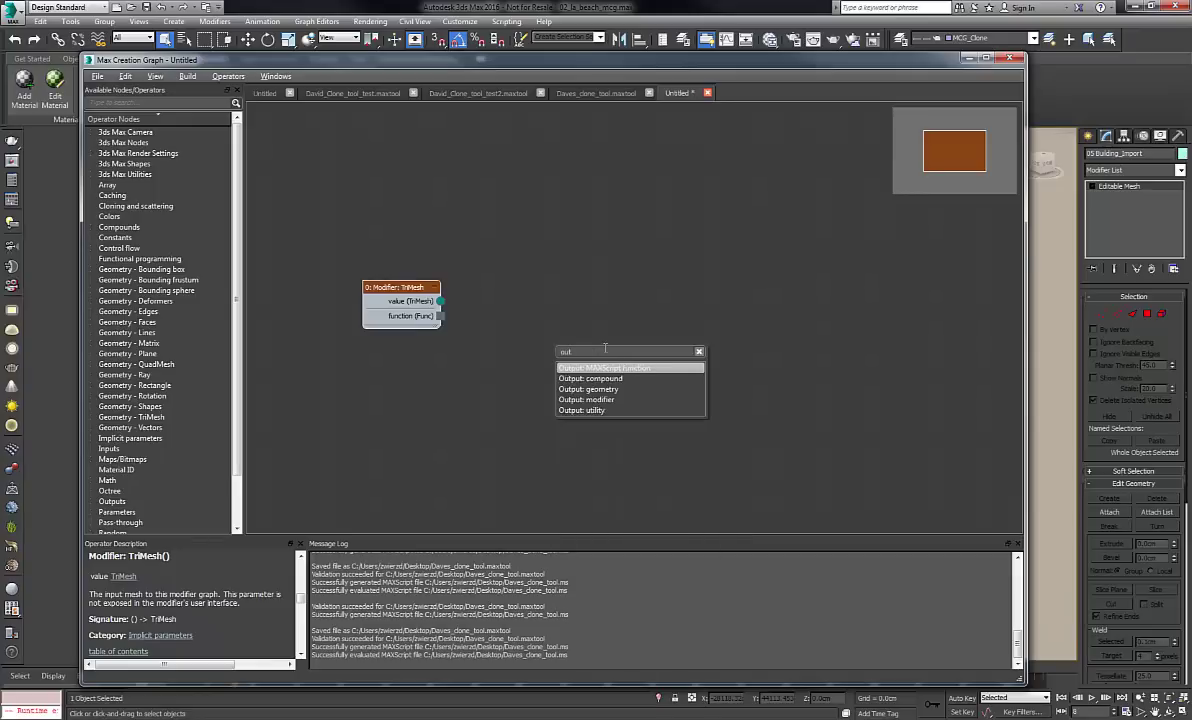
pyautogui.click(586, 399)
pyautogui.moveTo(555, 338); pyautogui.dragTo(625, 341)
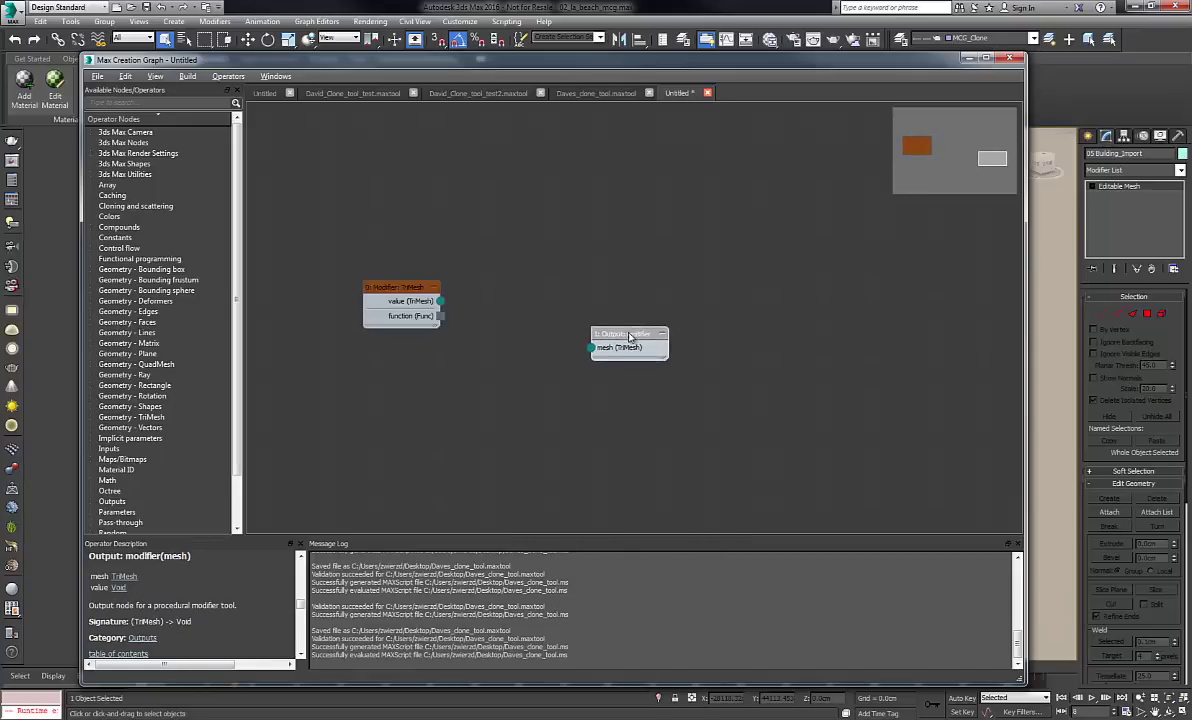
# Add a WeldMesh node between the Modifier: TriMesh and Output: modifier nodes.
pyautogui.rightClick(522, 393)
pyautogui.click(530, 357)
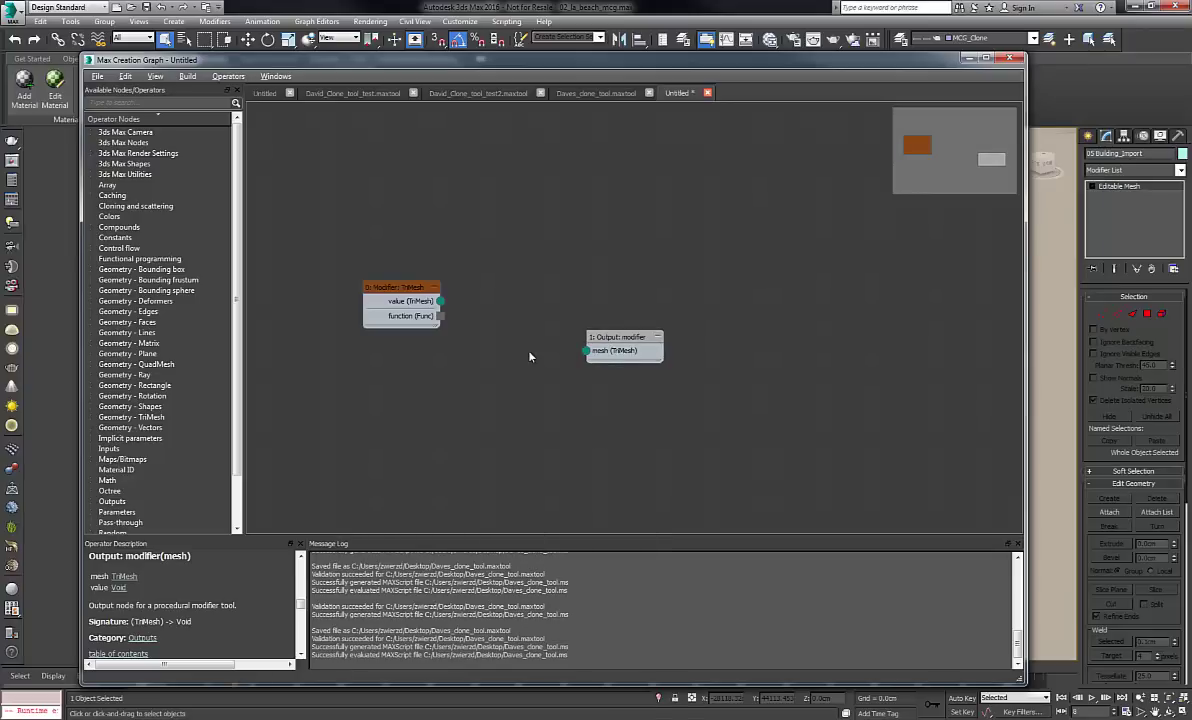
pyautogui.rightClick(530, 357)
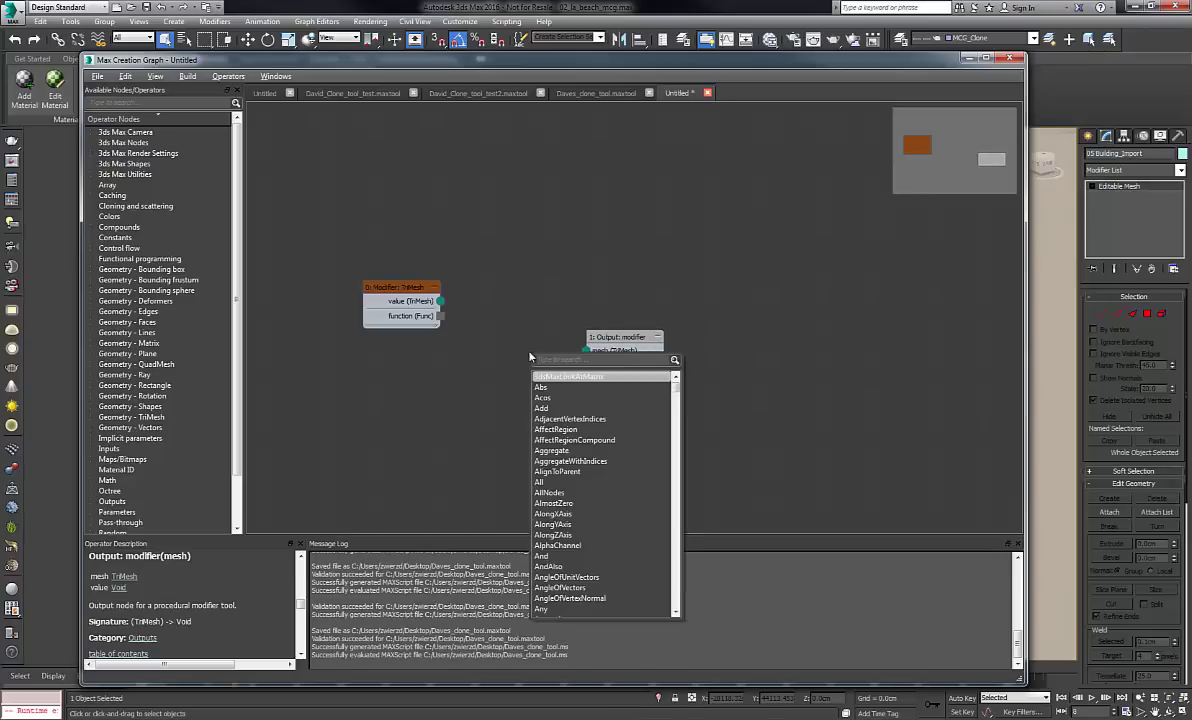
pyautogui.write('wel')
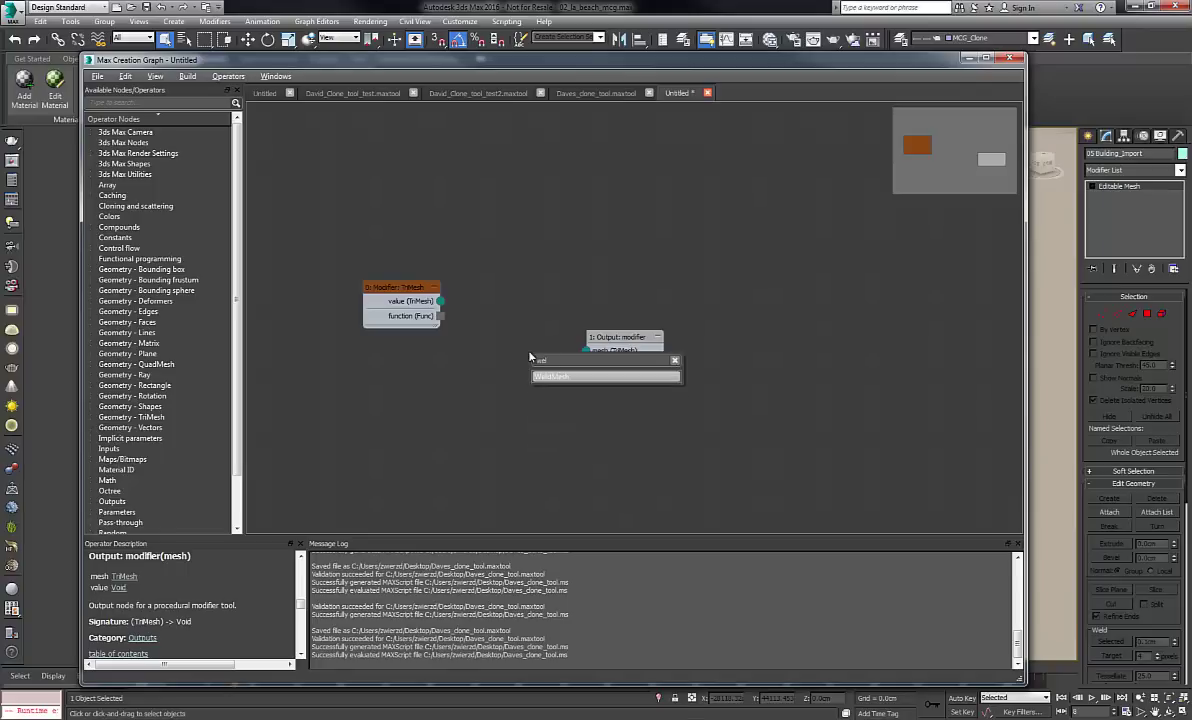
pyautogui.click(574, 378)
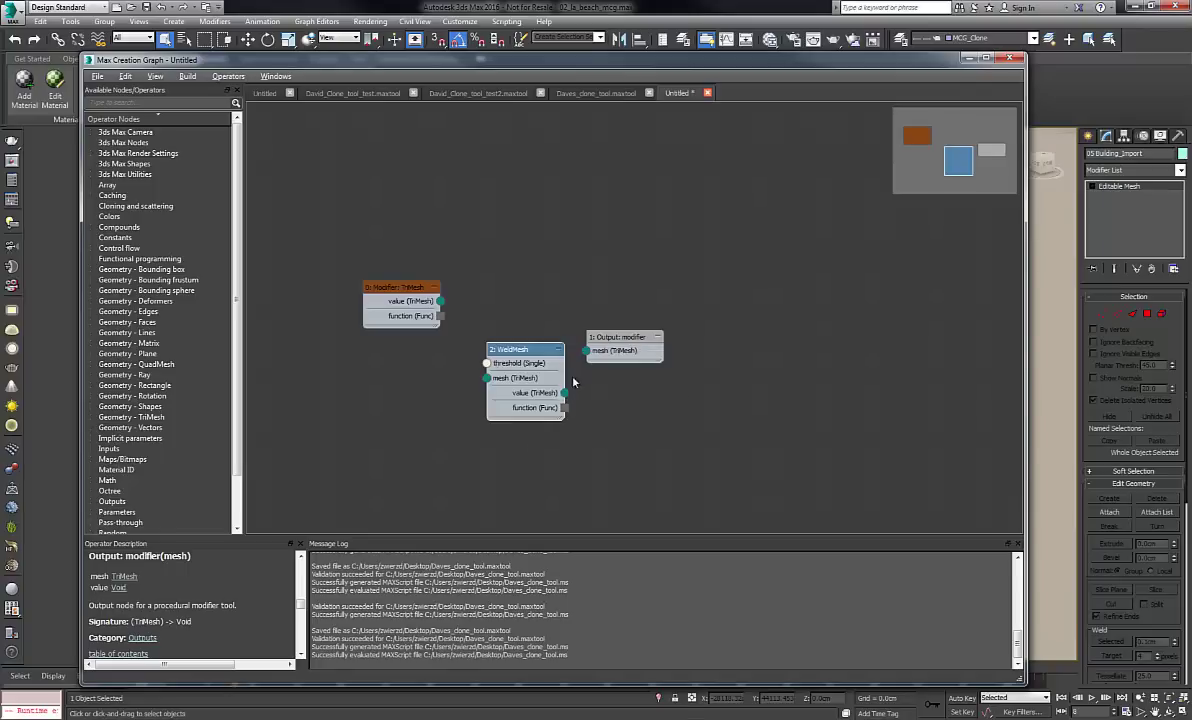
pyautogui.moveTo(520, 352); pyautogui.dragTo(520, 339)
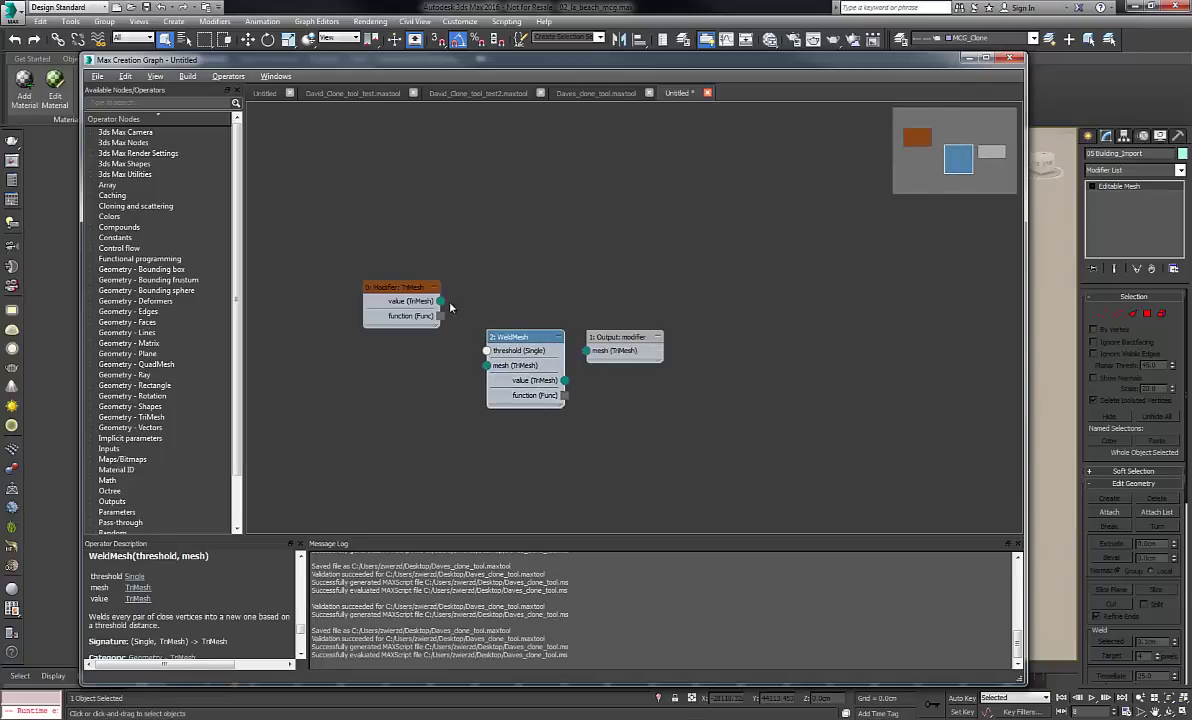
# Connect the TriMesh value to WeldMesh's mesh input and WeldMesh's value to the output modifier's mesh, spacing the nodes apart.
pyautogui.moveTo(440, 301); pyautogui.dragTo(486, 365)
pyautogui.moveTo(565, 381); pyautogui.dragTo(546, 338)
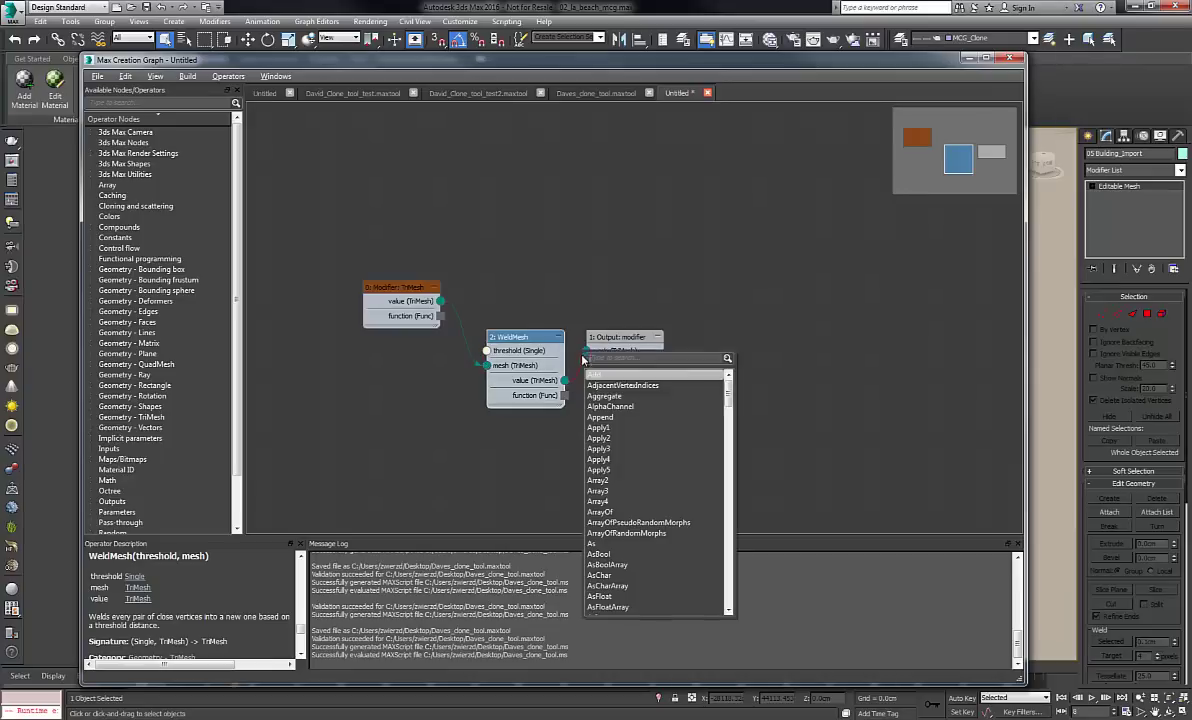
pyautogui.click(575, 329)
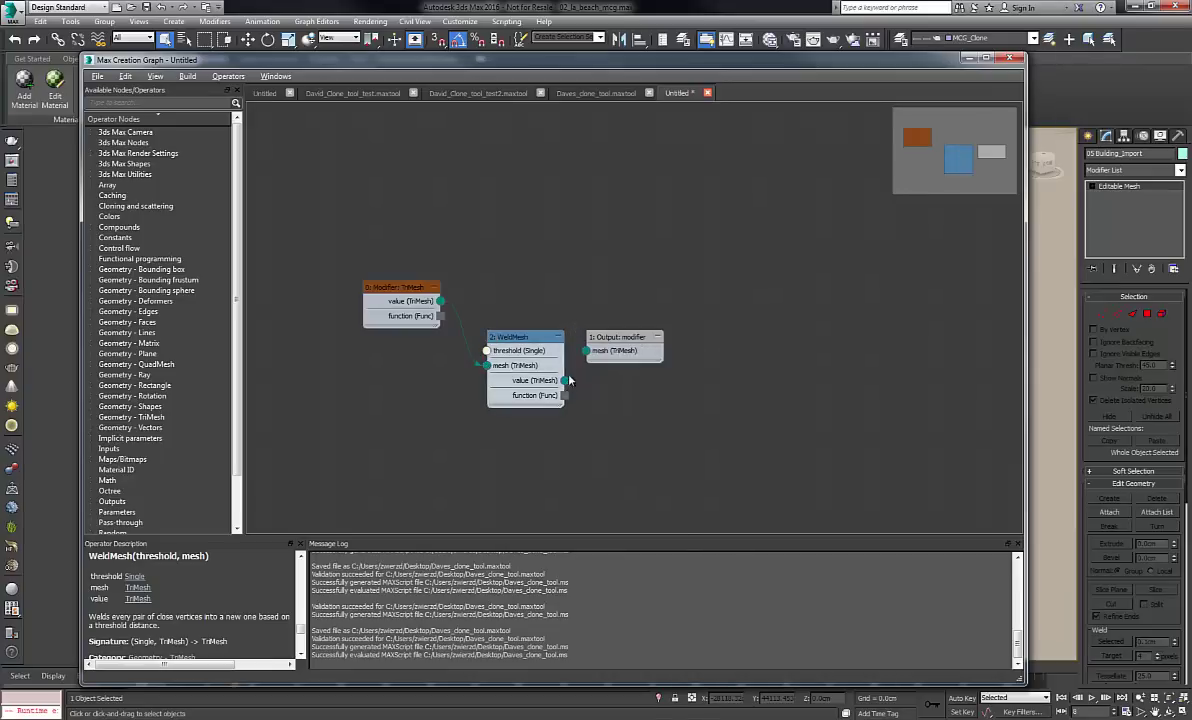
pyautogui.moveTo(565, 380); pyautogui.dragTo(586, 352)
pyautogui.moveTo(385, 287); pyautogui.dragTo(323, 274)
pyautogui.moveTo(725, 344); pyautogui.dragTo(763, 344)
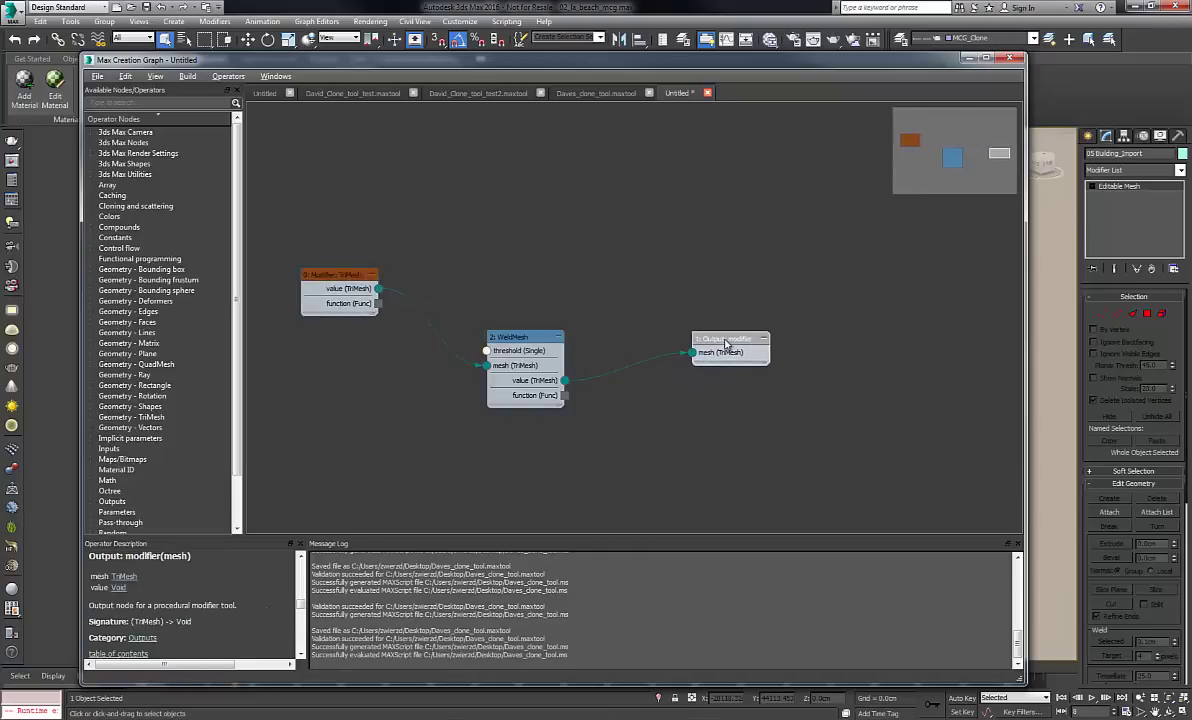
# Generate a Single parameter node for WeldMesh's threshold input and name it weld_threshold.
pyautogui.rightClick(521, 340)
pyautogui.click(577, 593)
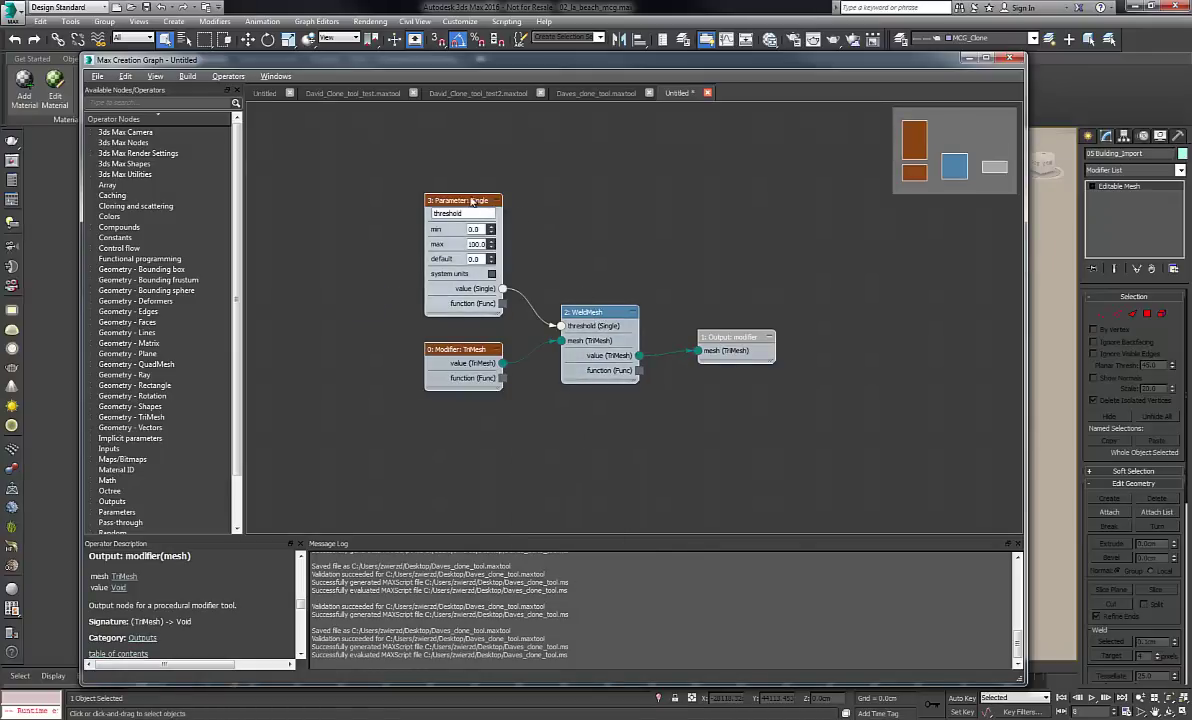
pyautogui.moveTo(461, 202)
pyautogui.mouseDown()
pyautogui.moveTo(471, 188)
pyautogui.moveTo(473, 202)
pyautogui.mouseUp()
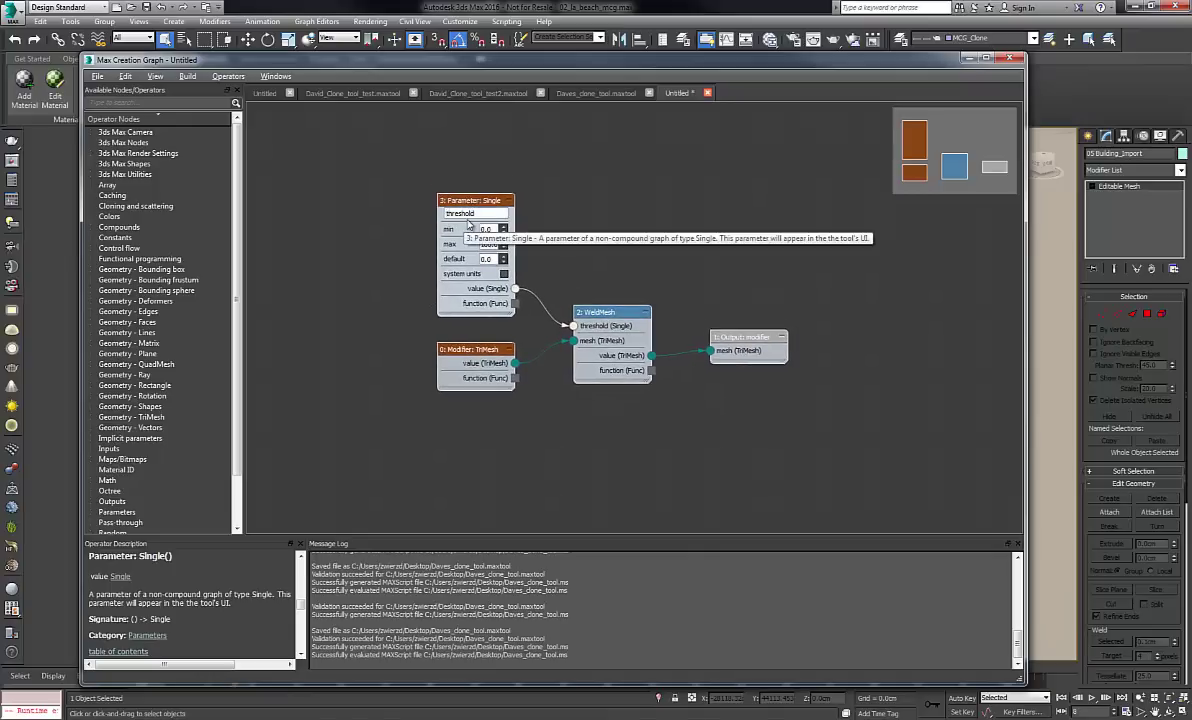
pyautogui.write('we')
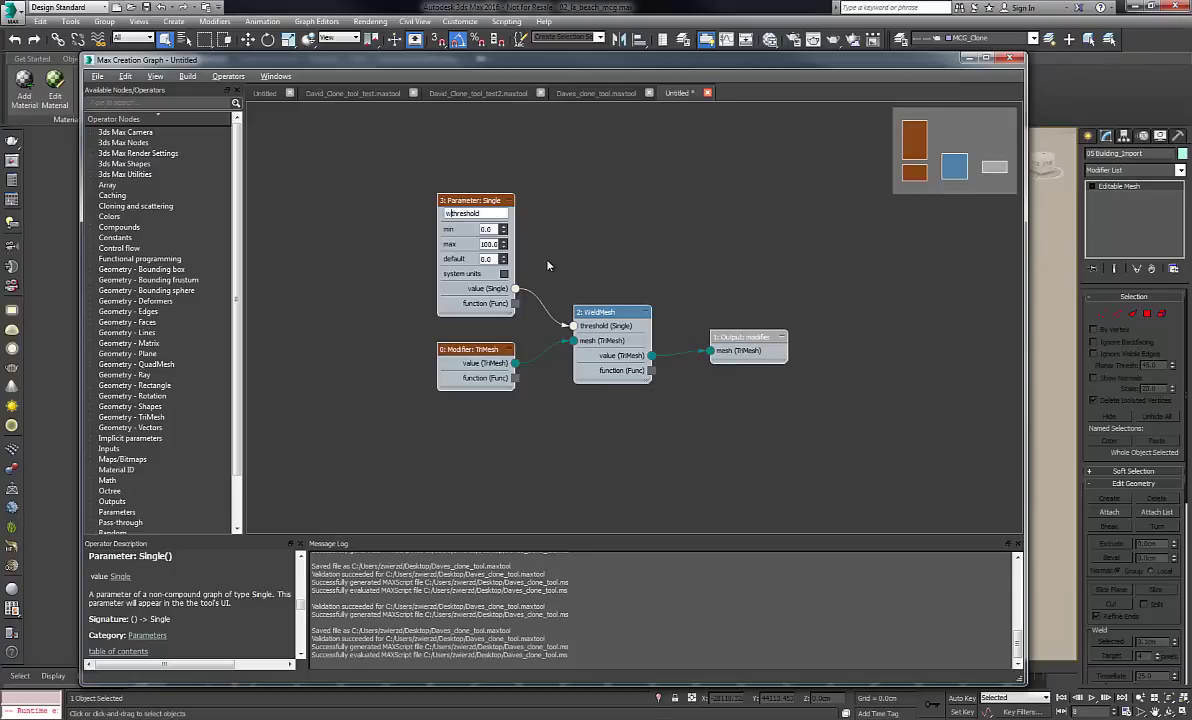
pyautogui.write('ld_')
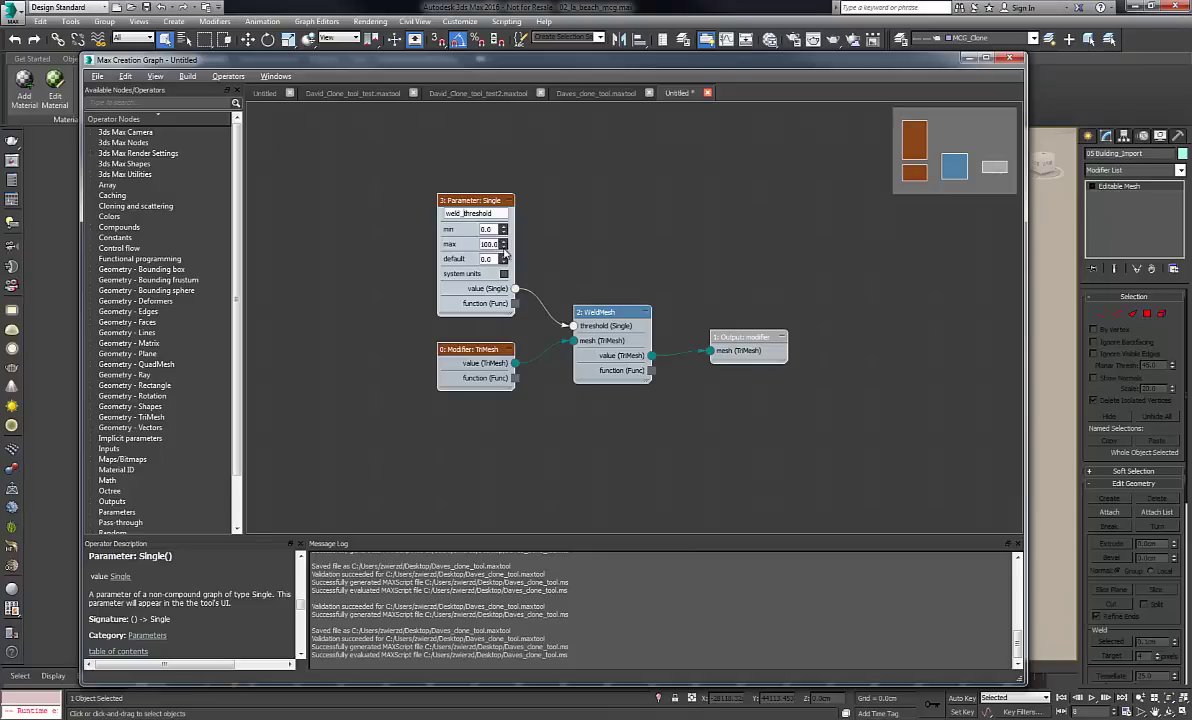
# Save the weld graph to the Desktop as an MCG tool file named Daves_weld_tool.
pyautogui.click(97, 77)
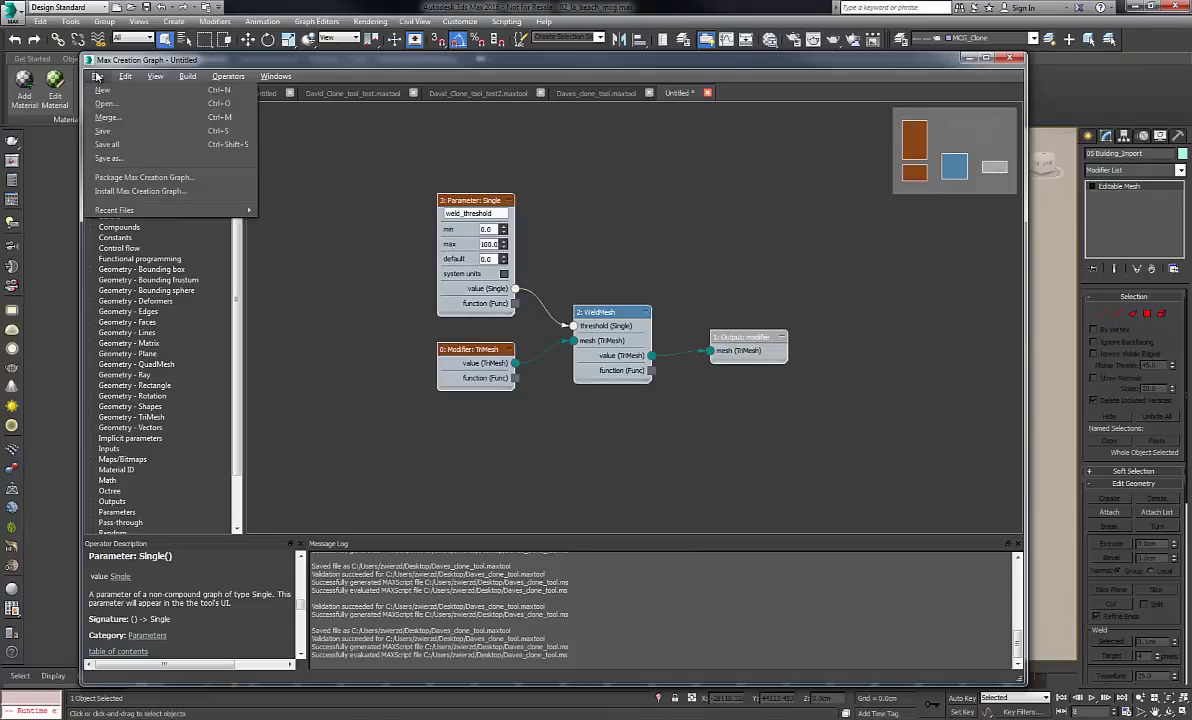
pyautogui.click(108, 158)
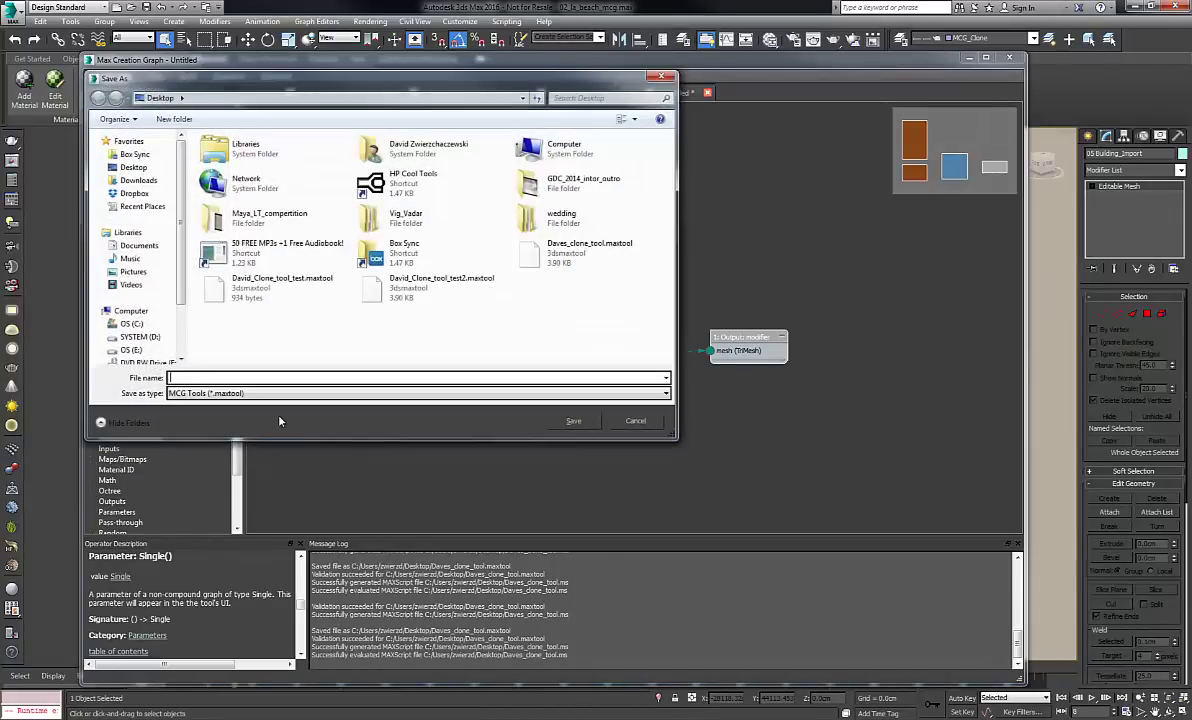
pyautogui.write('Dav')
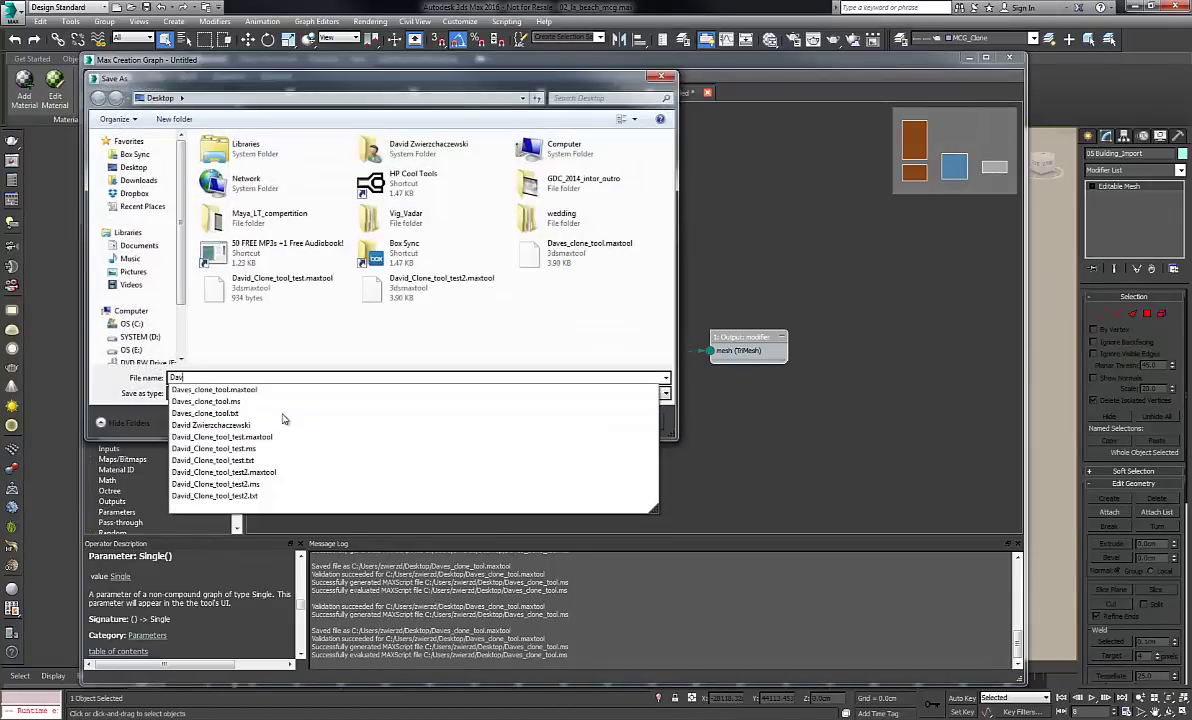
pyautogui.write('es_we')
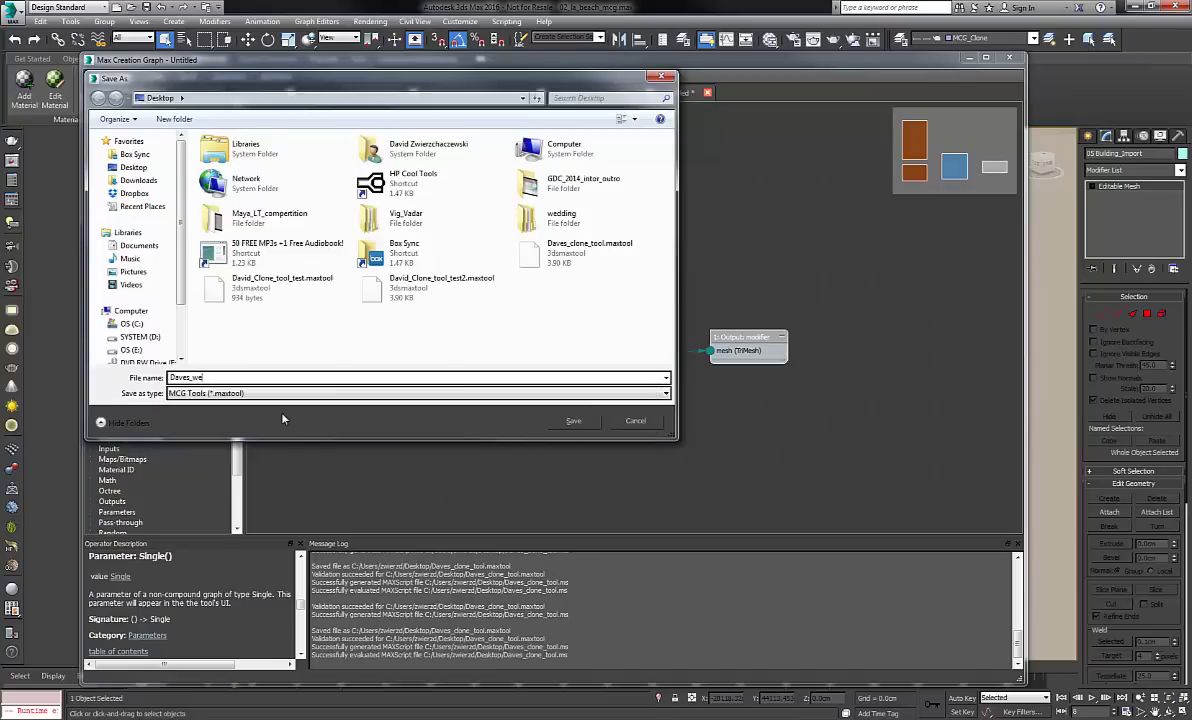
pyautogui.write('ld_tool')
pyautogui.click(573, 421)
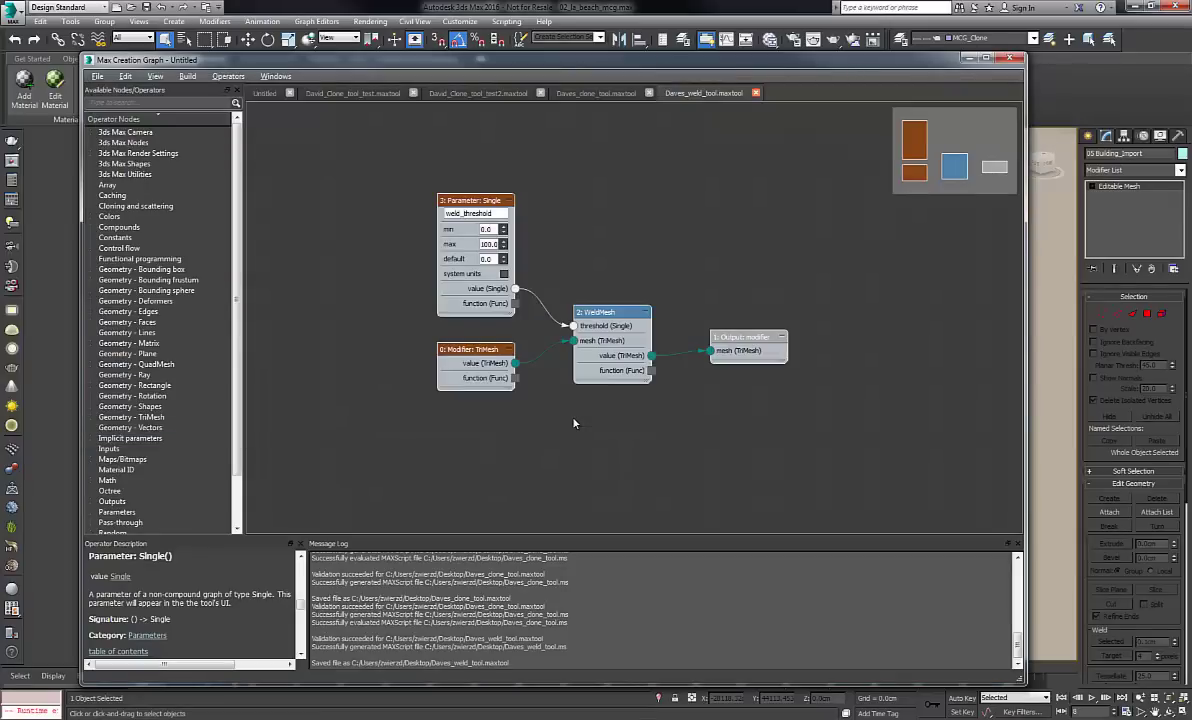
# Evaluate the saved weld graph to generate its modifier script, and close the Max Creation Graph editor.
pyautogui.click(227, 77)
pyautogui.click(183, 89)
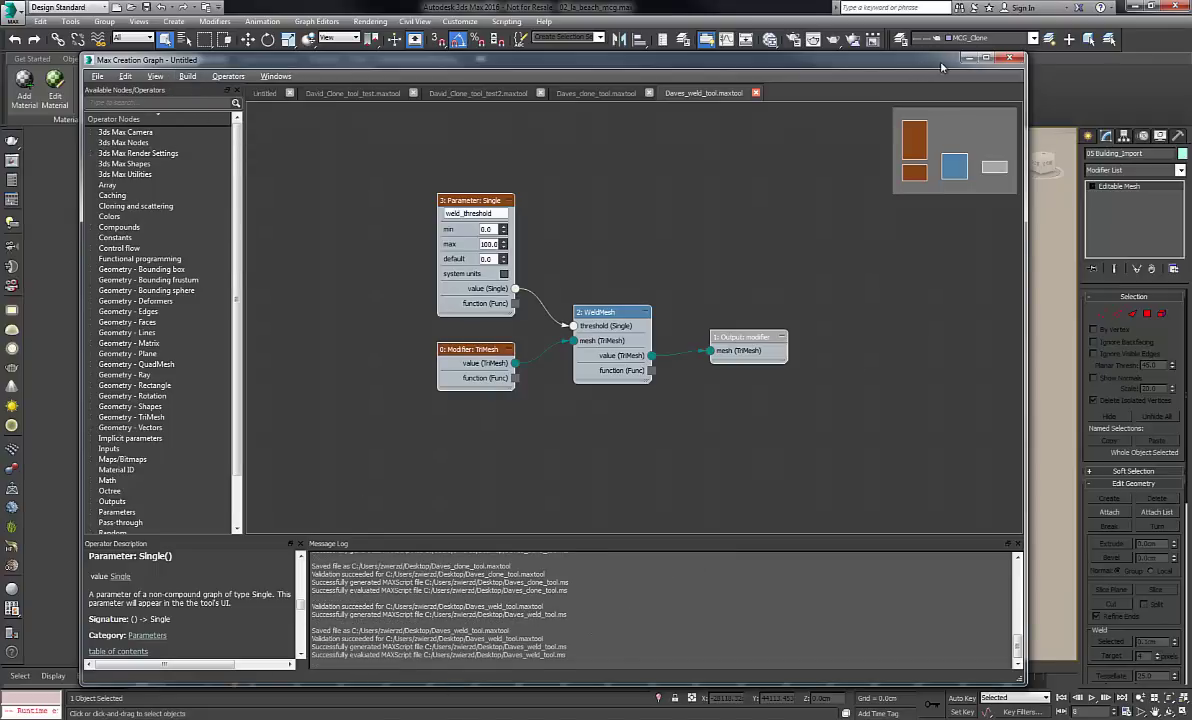
pyautogui.click(1010, 60)
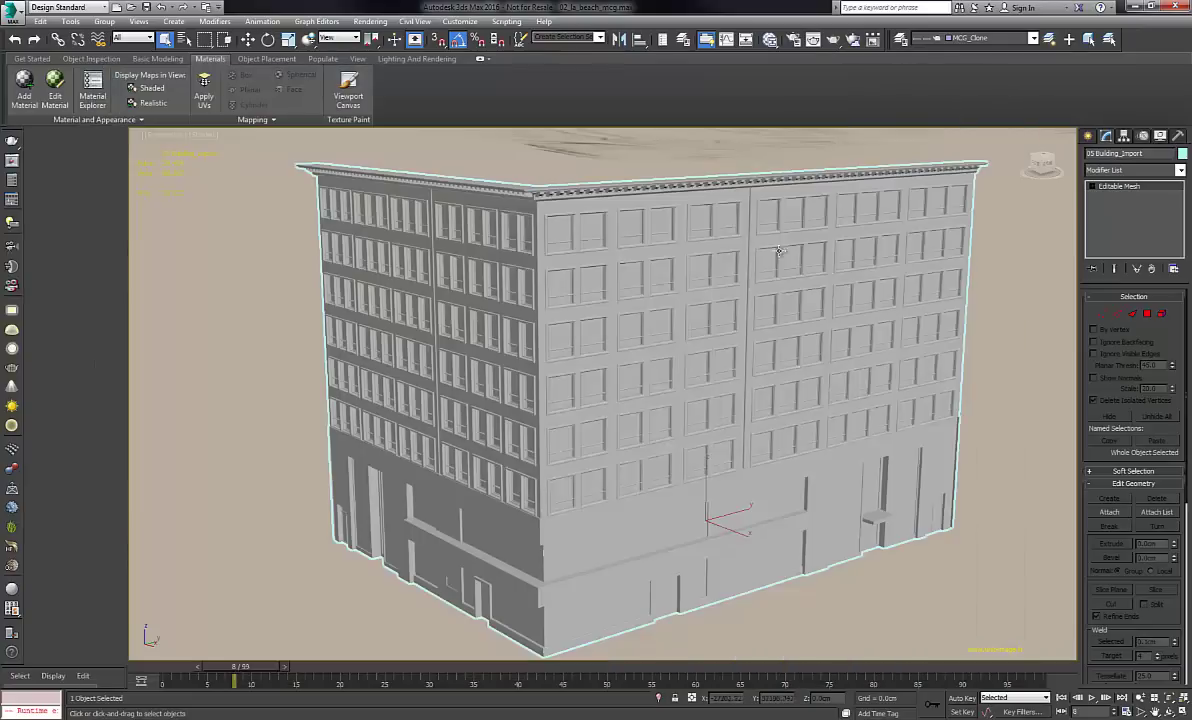
# Apply the Daves_weld_tool modifier to the building and add an Edit Poly modifier above it.
pyautogui.click(1180, 172)
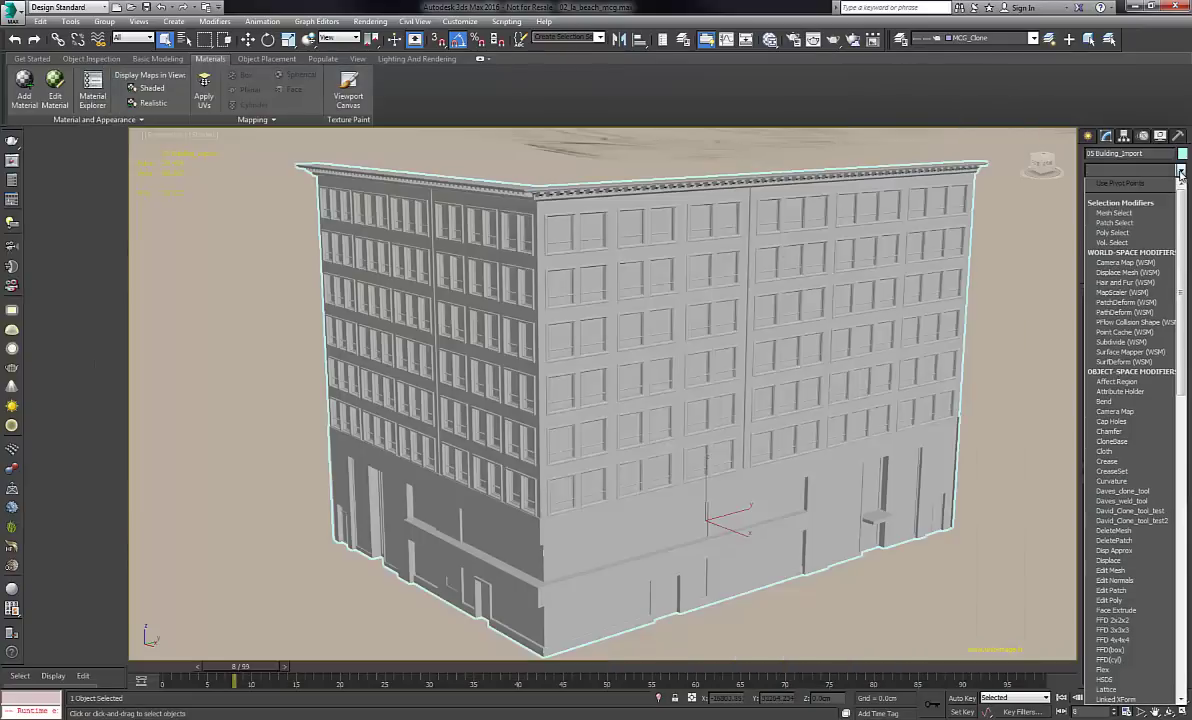
pyautogui.click(1124, 501)
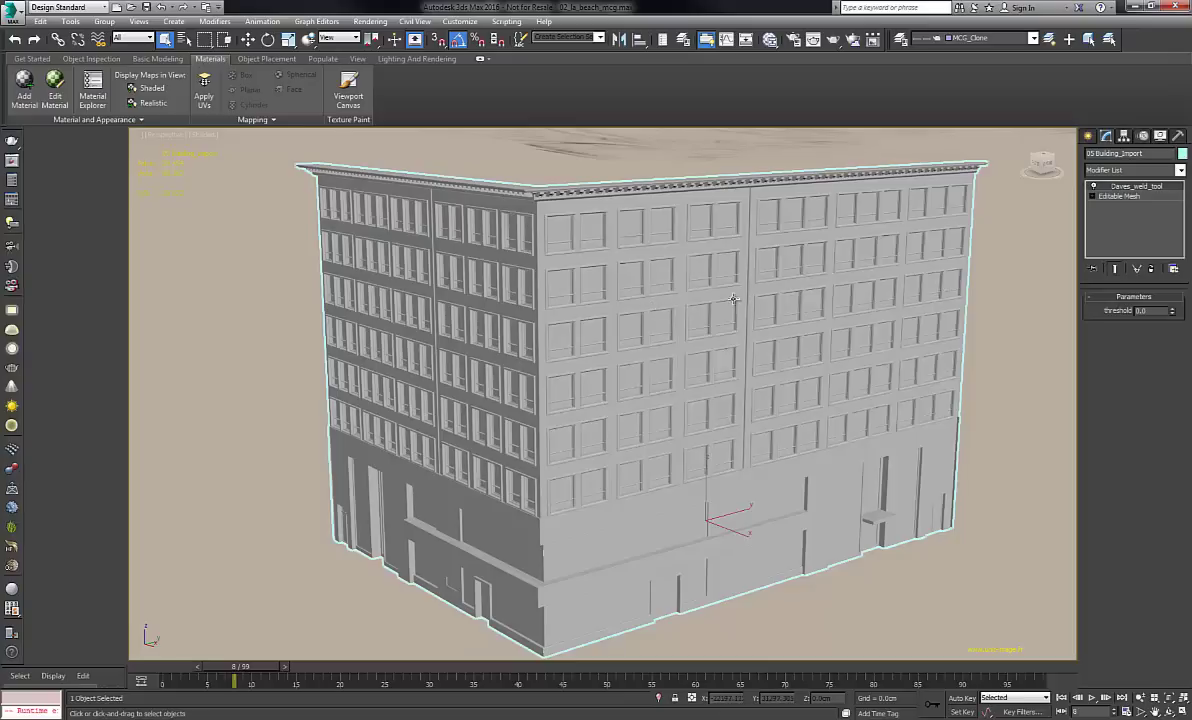
pyautogui.rightClick(591, 306)
pyautogui.click(1104, 169)
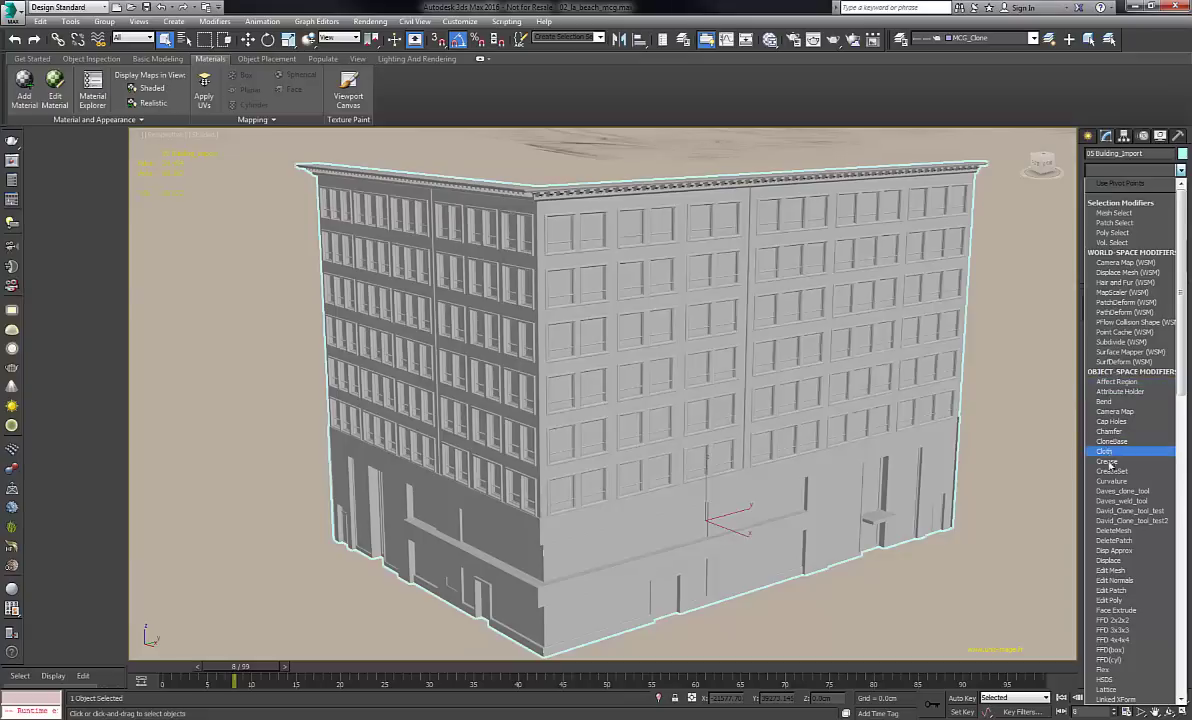
pyautogui.click(1115, 601)
# Check the unwelded mesh by selecting an element on the facade at Edit Poly's Element level, and leave that level.
pyautogui.rightClick(743, 331)
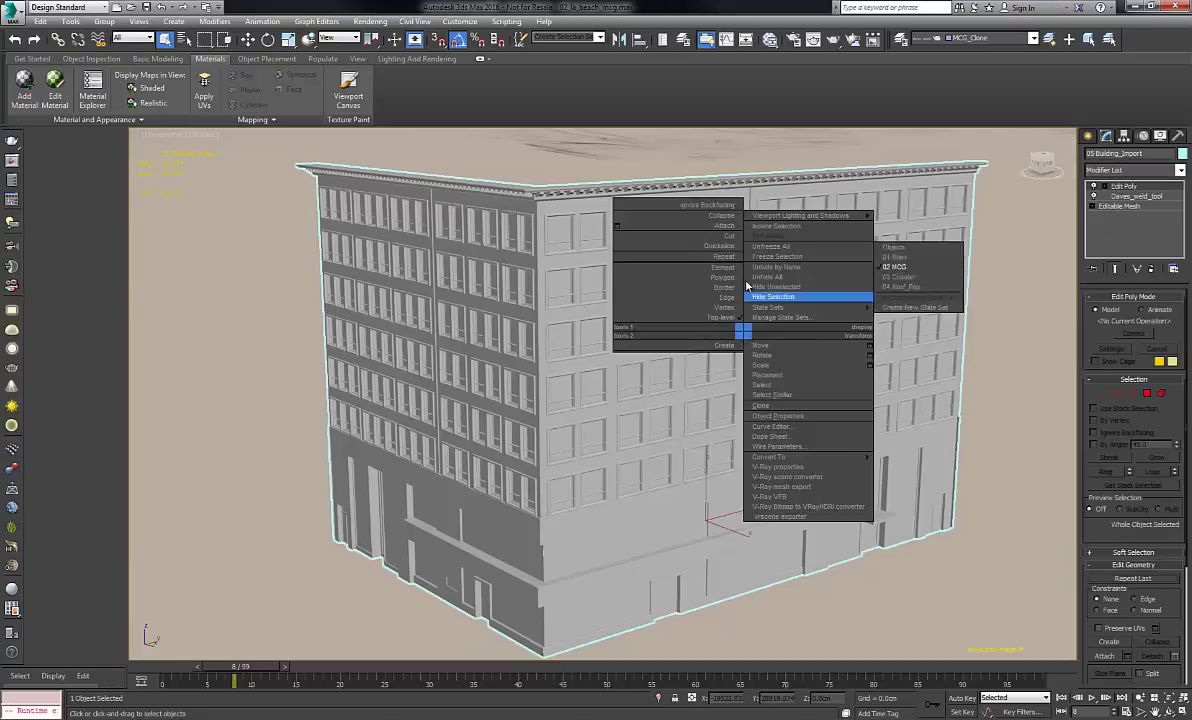
pyautogui.click(715, 277)
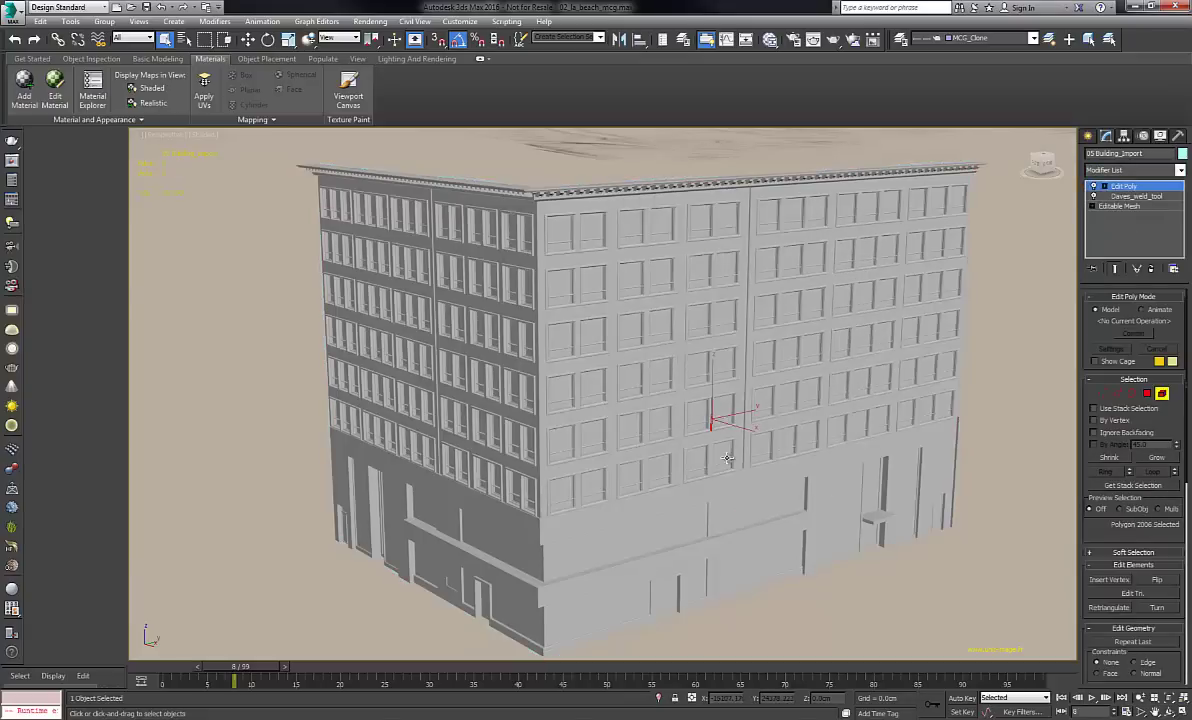
pyautogui.click(727, 458)
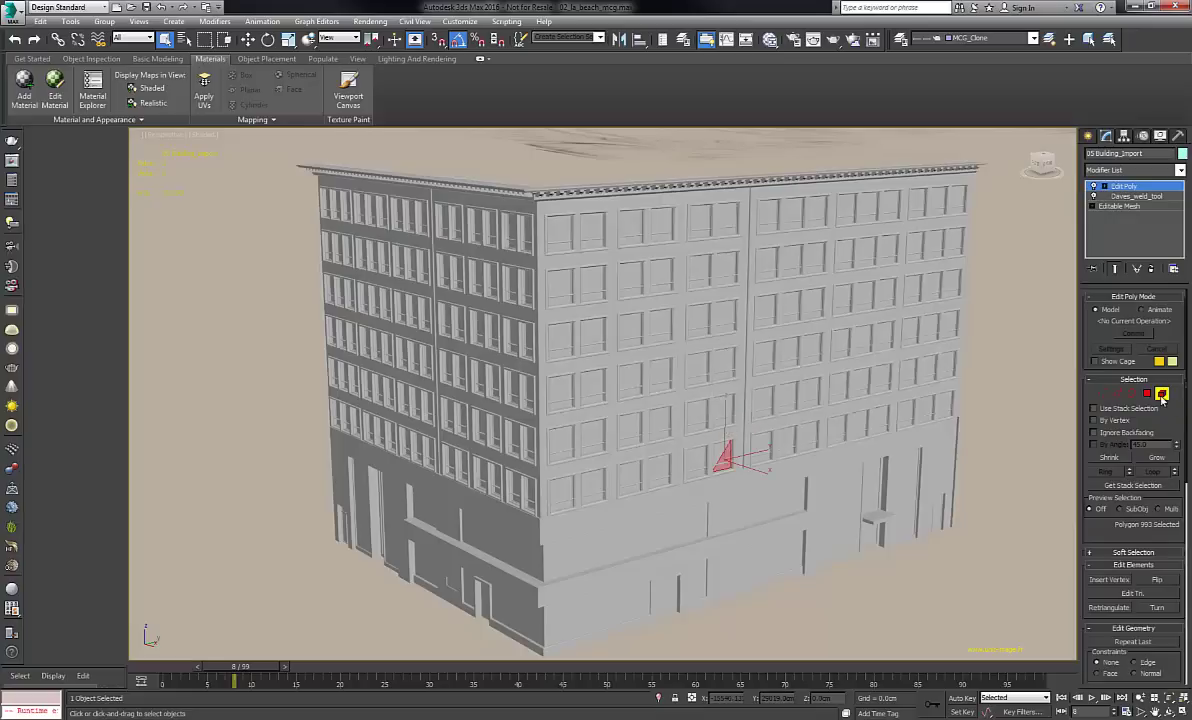
pyautogui.click(1162, 394)
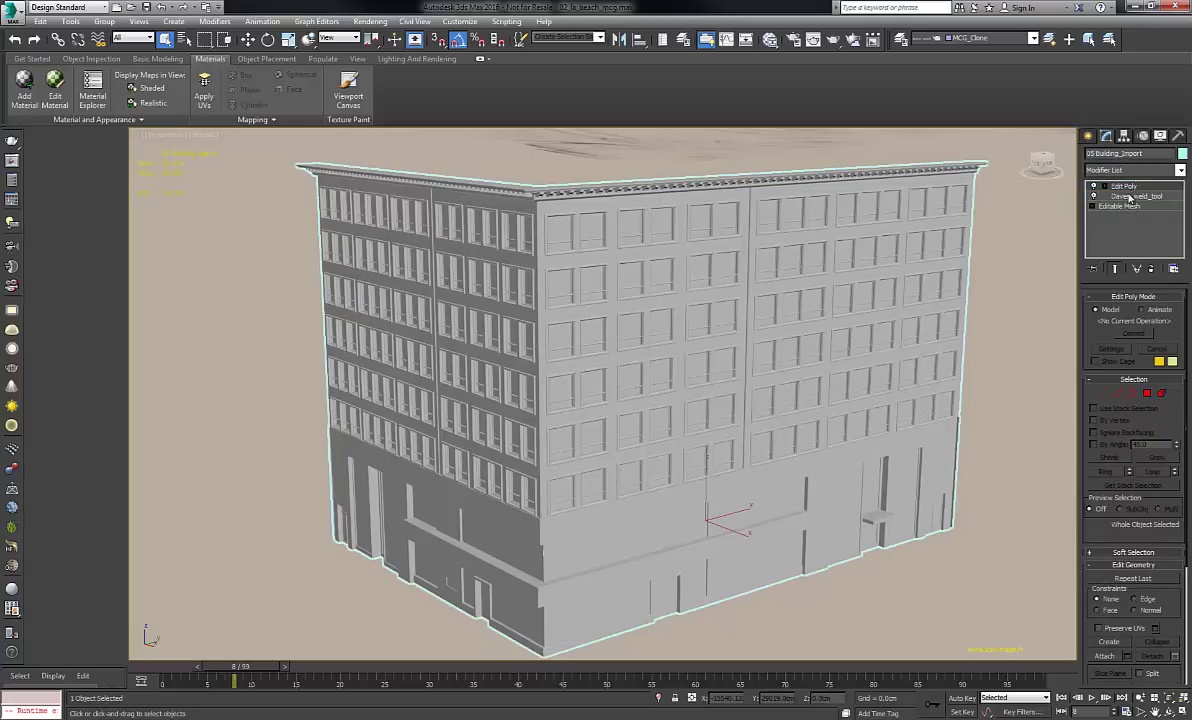
# Raise the threshold of the Daves_weld_tool modifier to weld the building's vertices.
pyautogui.click(1136, 196)
pyautogui.click(1173, 309)
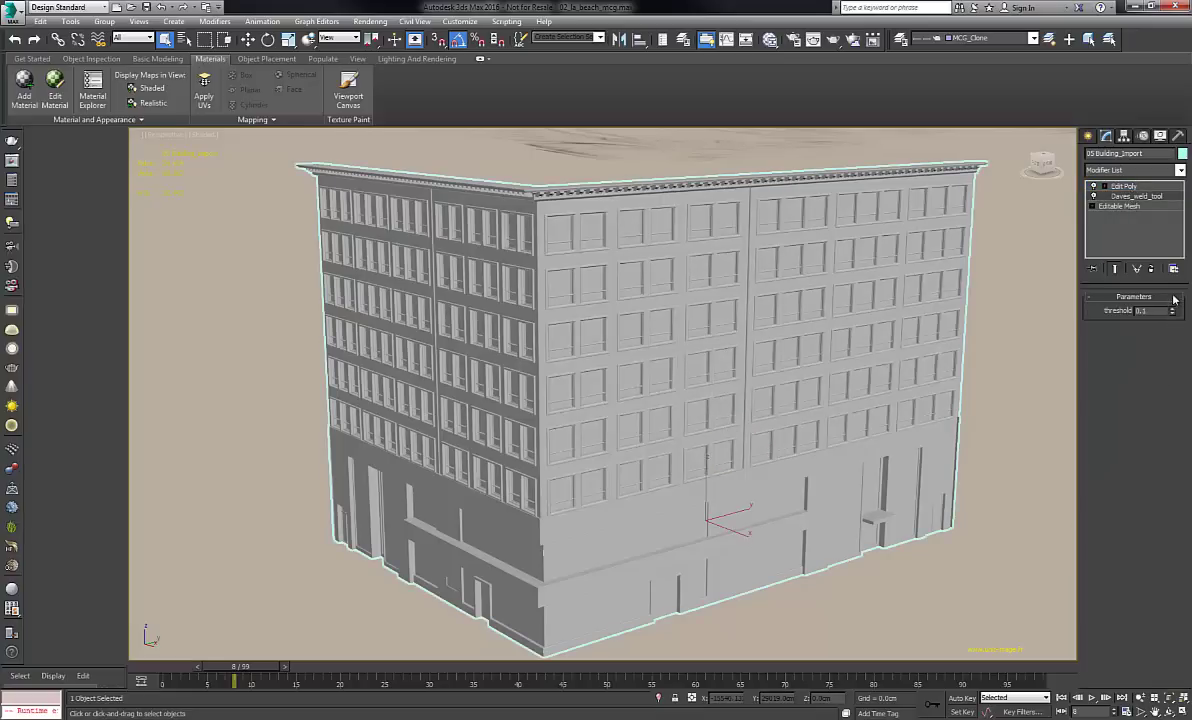
pyautogui.click(1172, 312)
pyautogui.click(1172, 309)
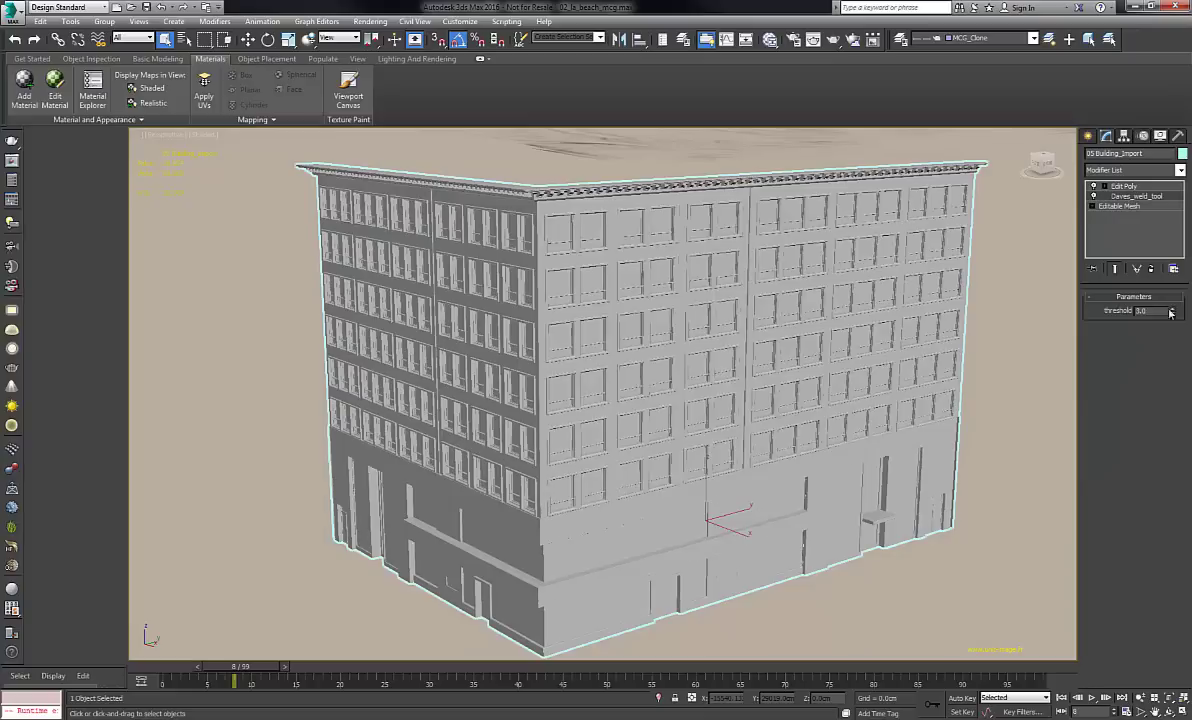
pyautogui.moveTo(1172, 290); pyautogui.dragTo(1122, 193)
# Check the weld at Edit Poly's Element level by selecting the upper floors, corner storefront and ground-floor frame, and return to Daves_weld_tool.
pyautogui.click(1125, 188)
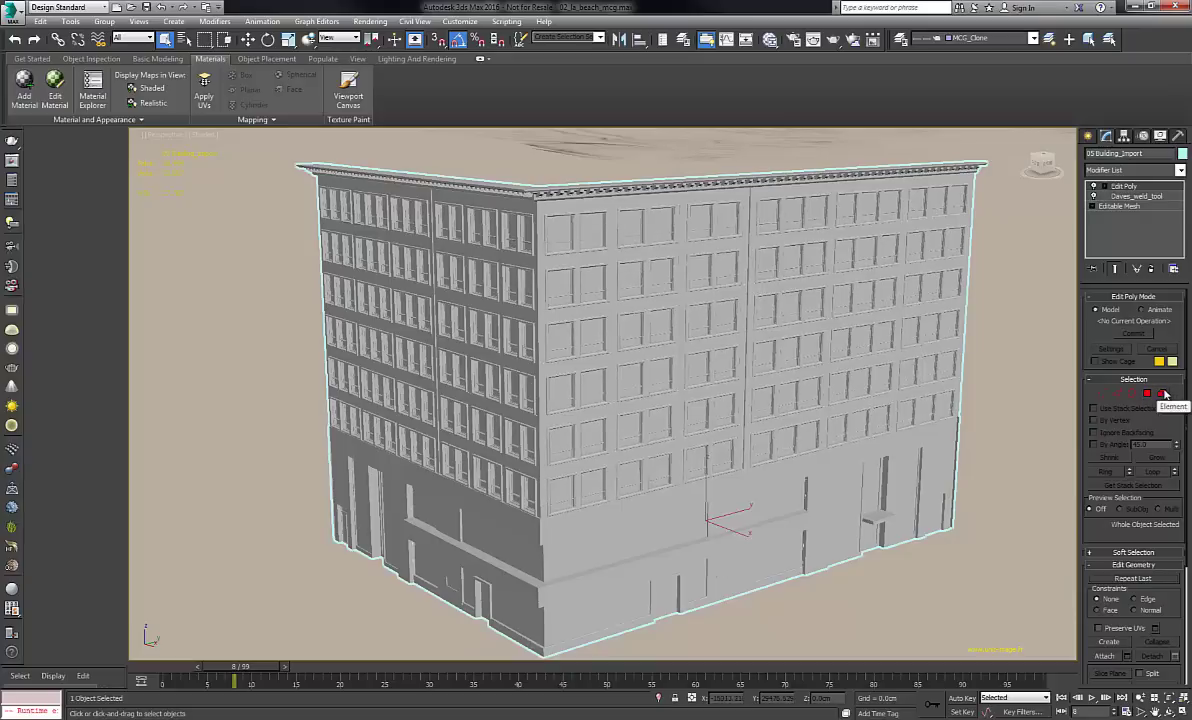
pyautogui.click(1163, 394)
pyautogui.click(760, 342)
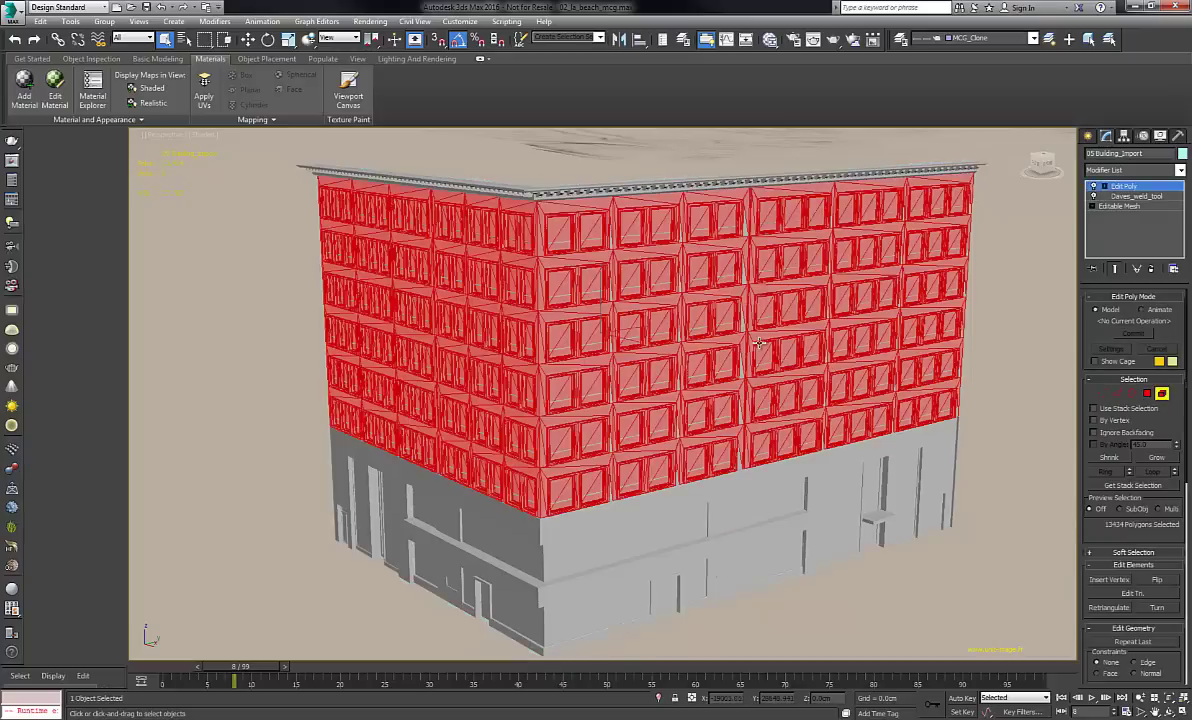
pyautogui.click(742, 508)
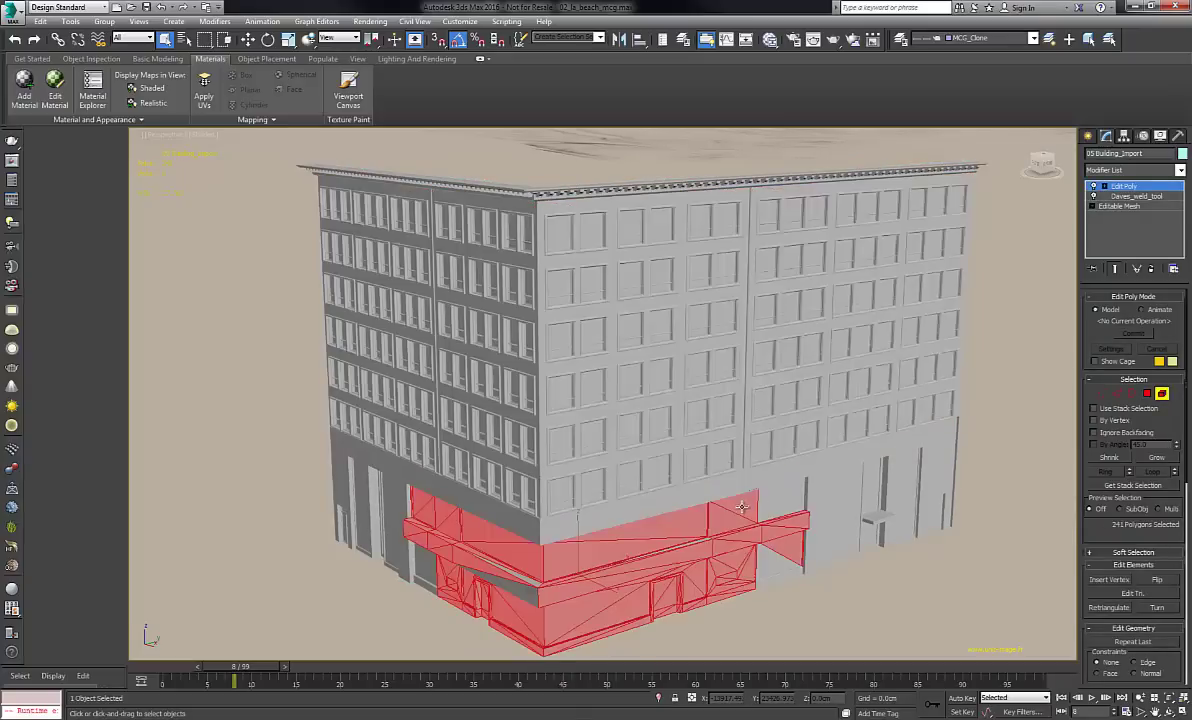
pyautogui.click(842, 483)
pyautogui.click(875, 420)
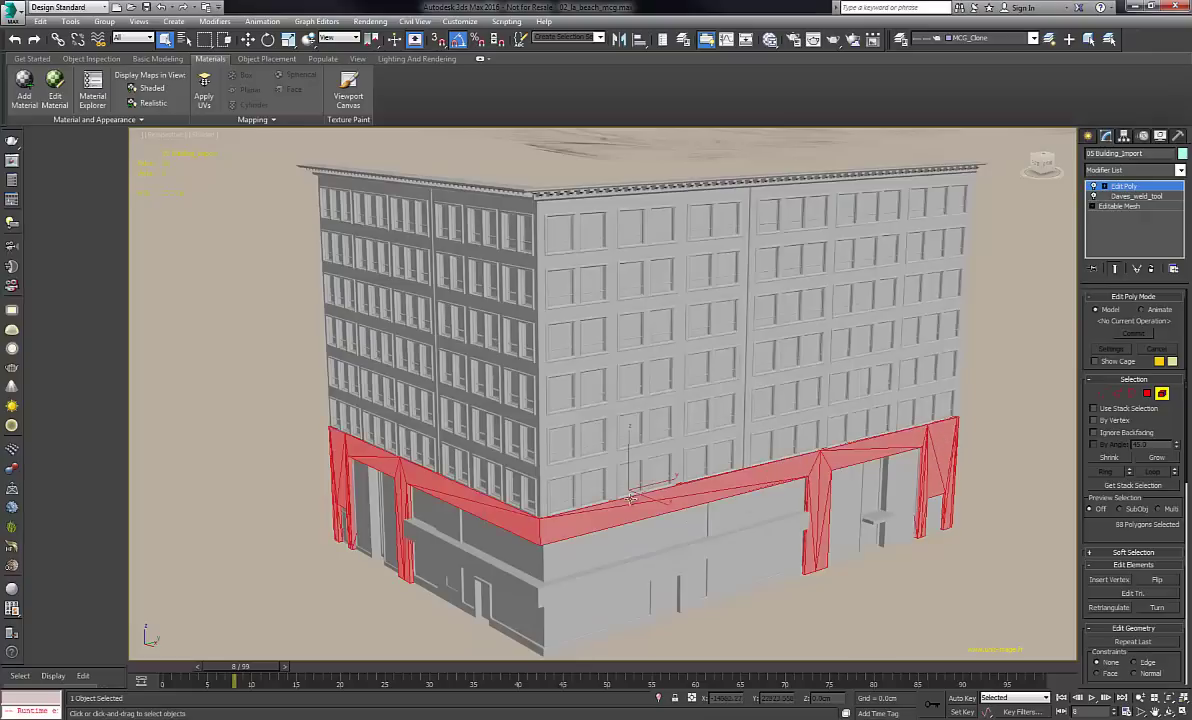
pyautogui.click(545, 432)
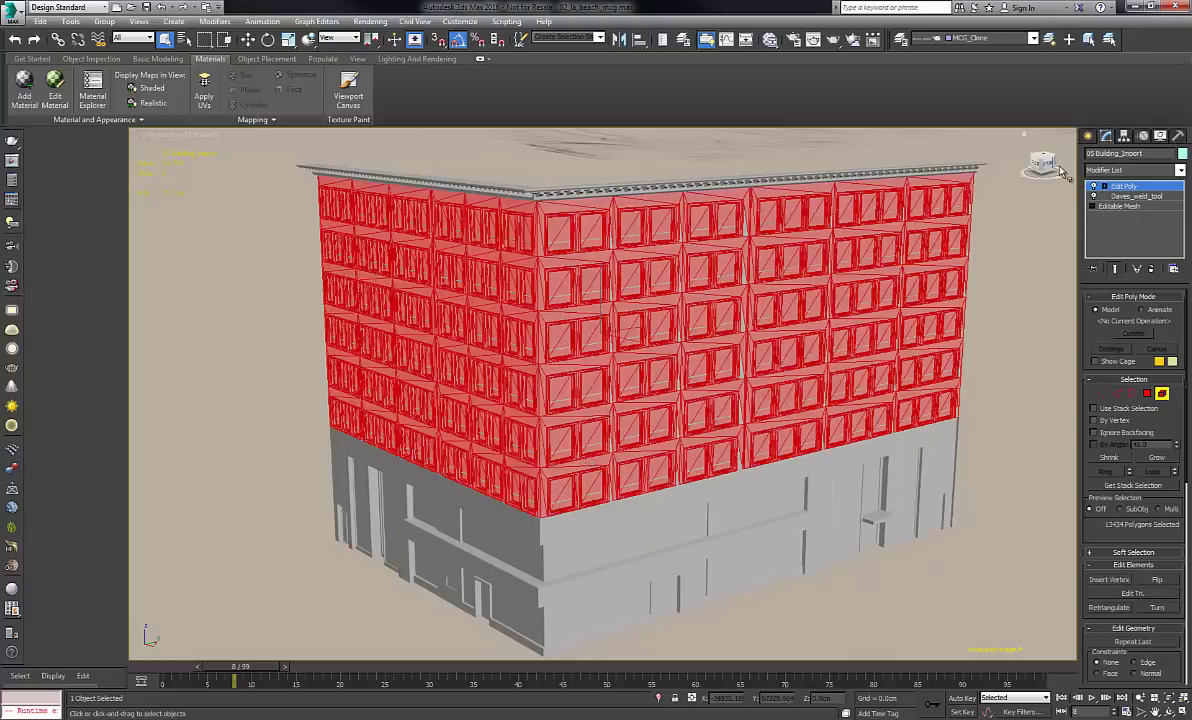
pyautogui.click(1136, 196)
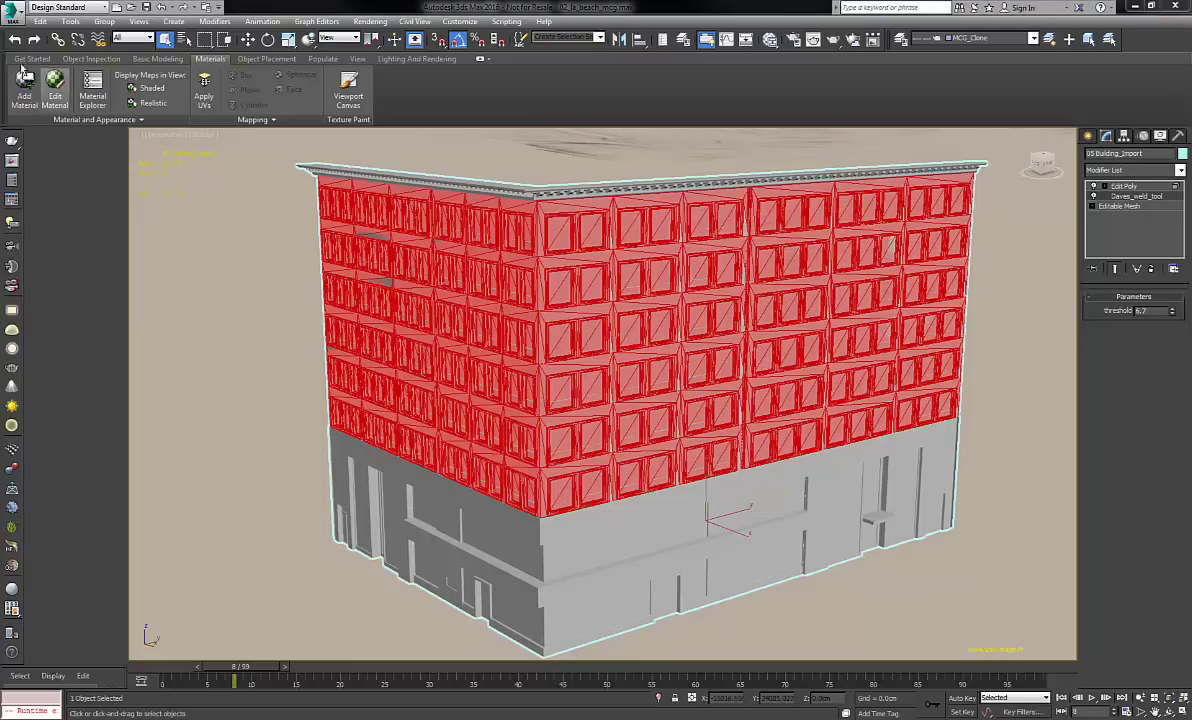
# Open the recent scene 03 Alembic_Mustang-MissingTextures_3.max and continue without locating its missing external files.
pyautogui.click(12, 18)
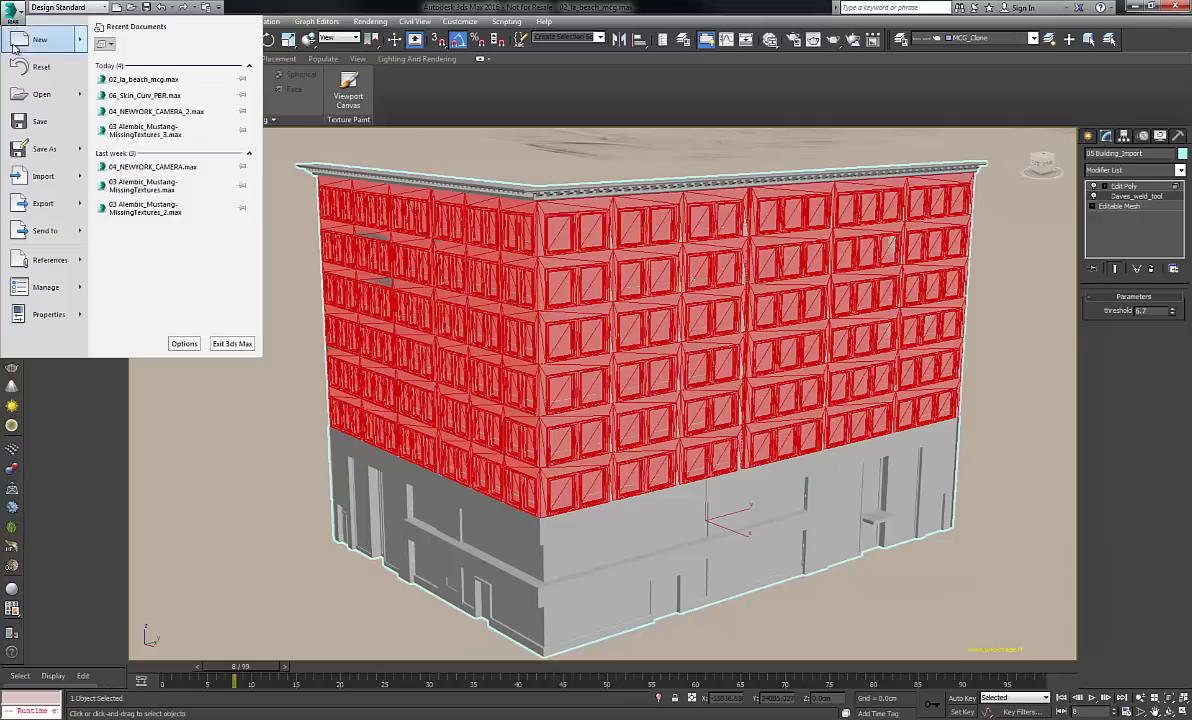
pyautogui.click(143, 130)
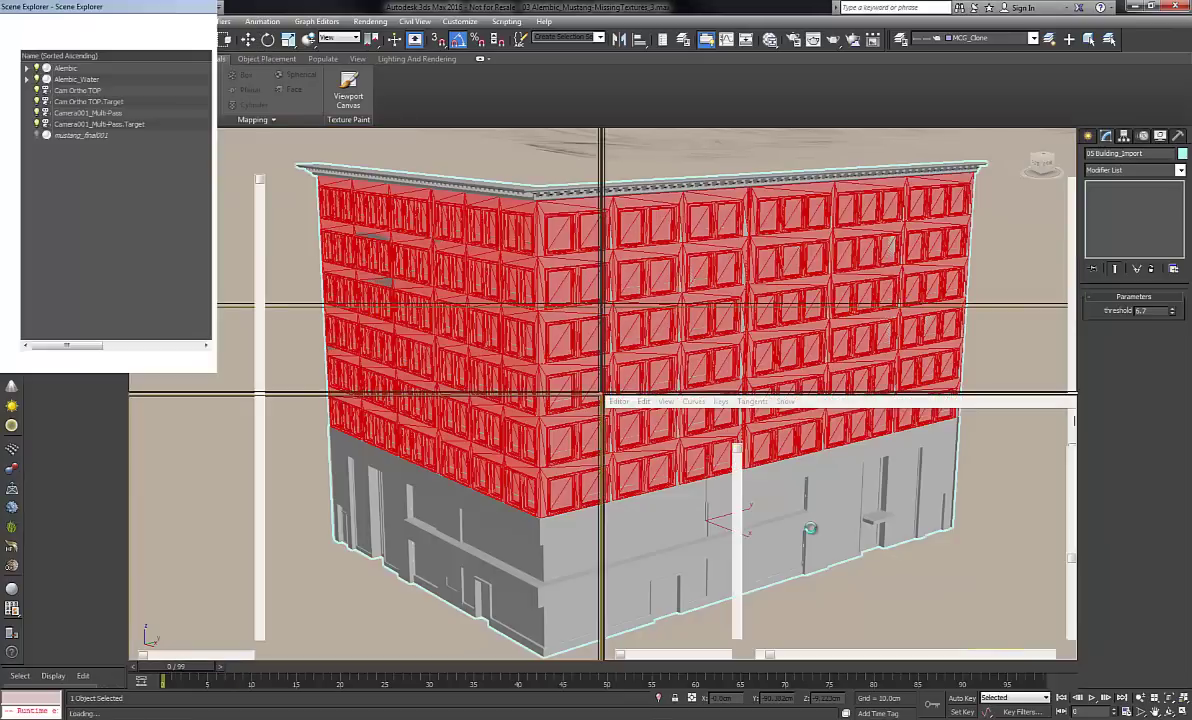
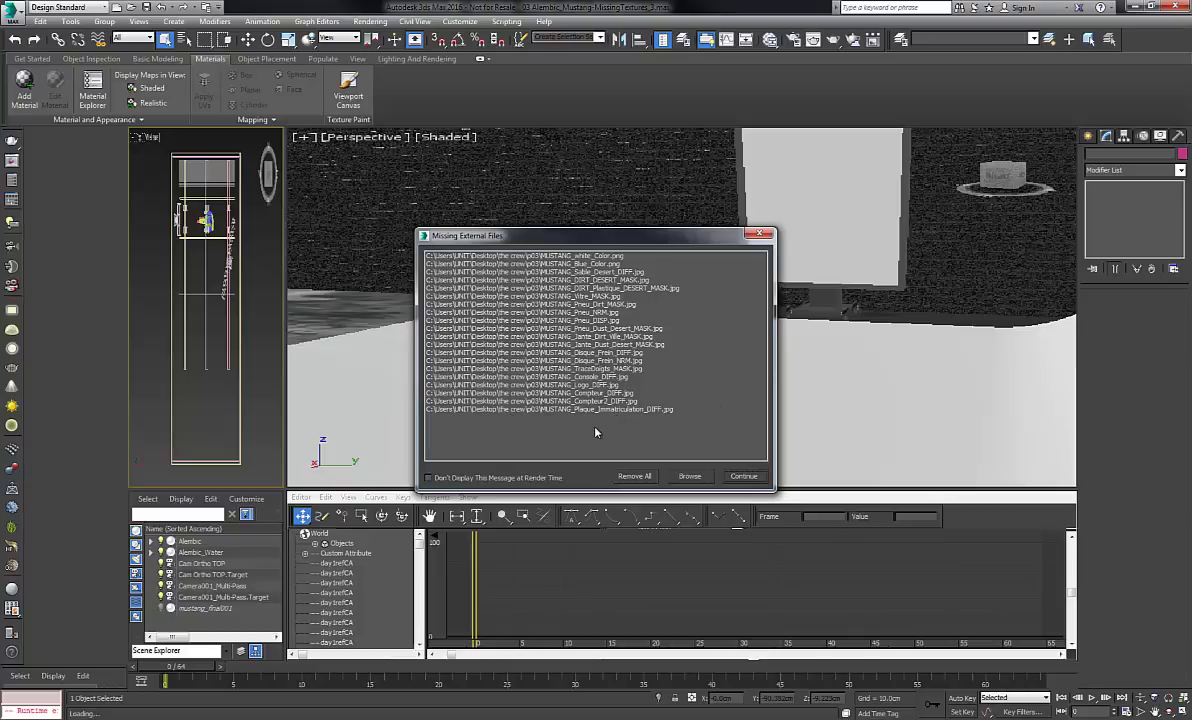
pyautogui.click(744, 477)
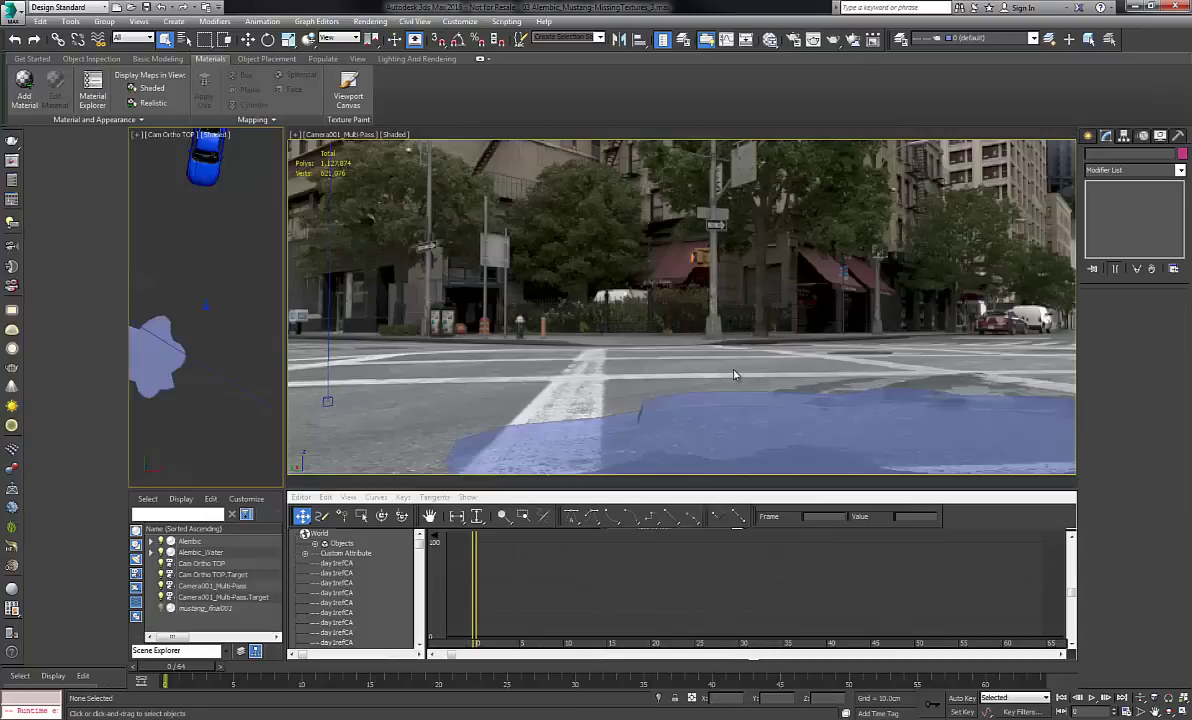
# Remove all the missing MUSTANG texture assets from the scene using Asset Tracking, and close the Asset Tracking window.
pyautogui.click(12, 12)
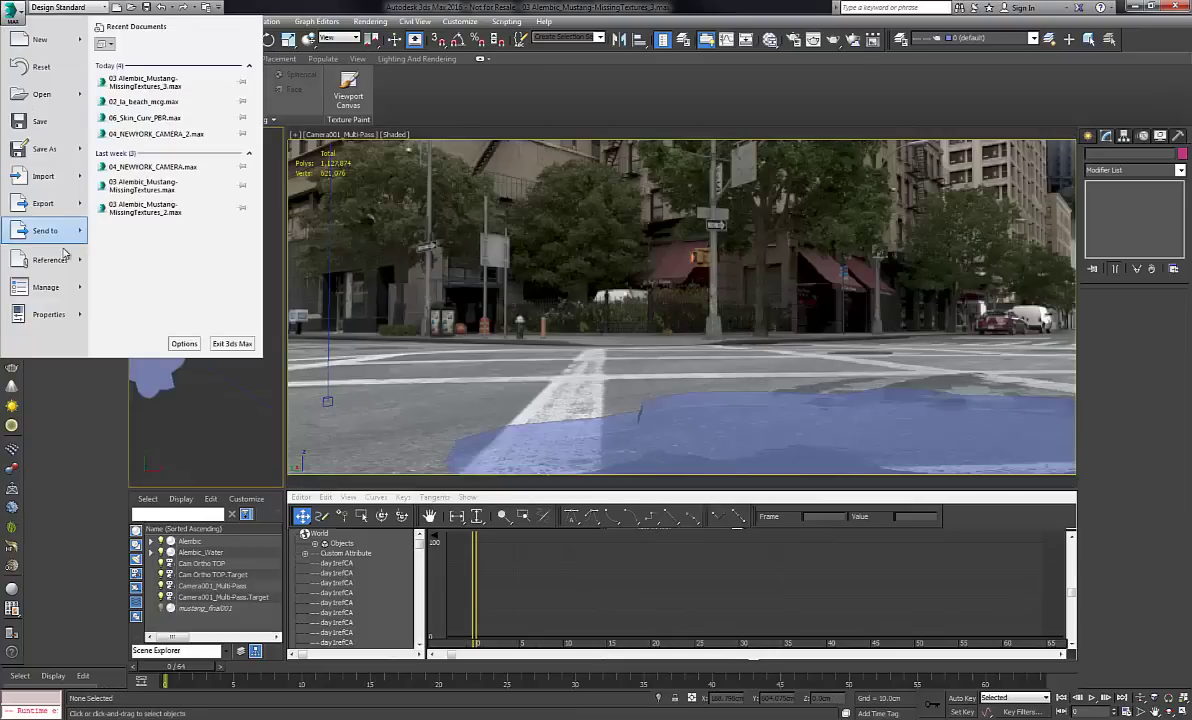
pyautogui.moveTo(57, 261)
pyautogui.click(138, 216)
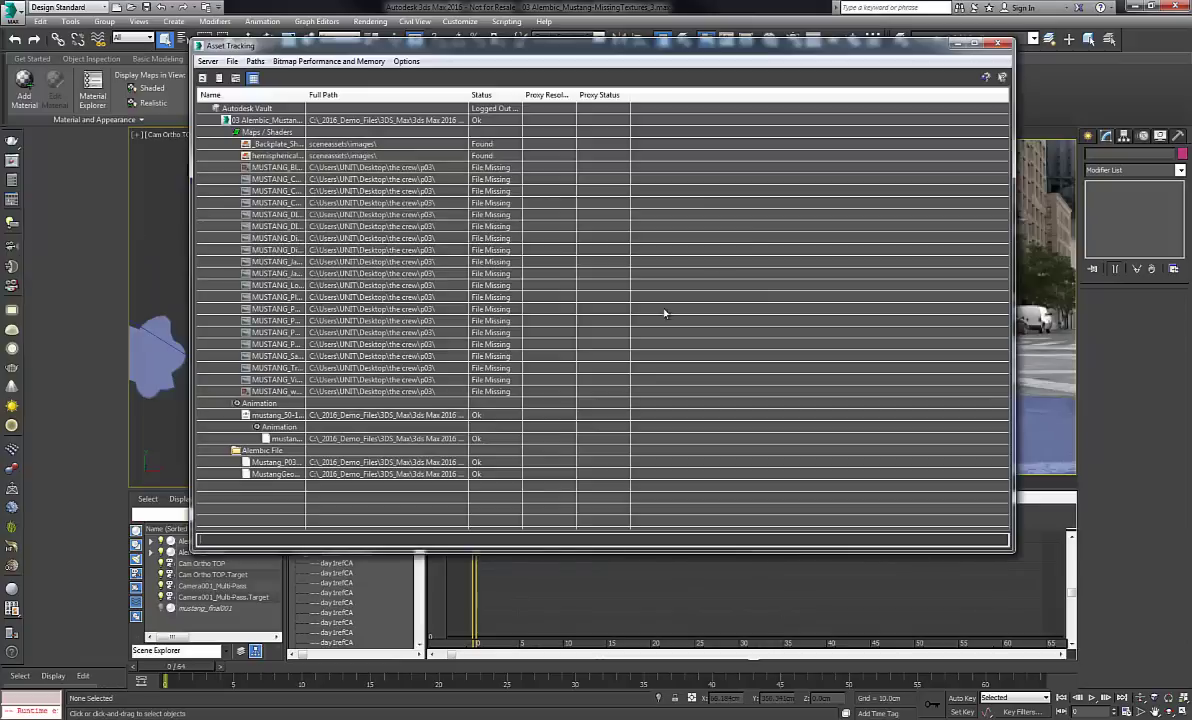
pyautogui.click(326, 168)
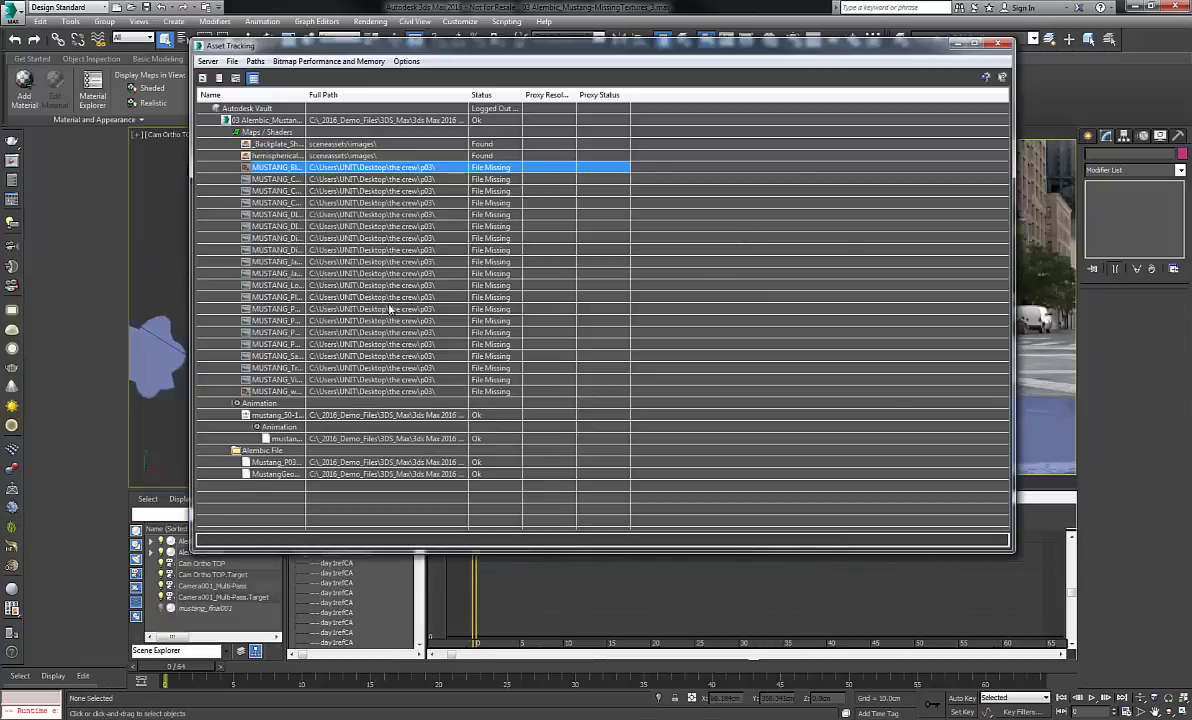
pyautogui.click(398, 391)
pyautogui.click(352, 167)
pyautogui.keyDown('shift'); pyautogui.click(400, 392); pyautogui.keyUp('shift')
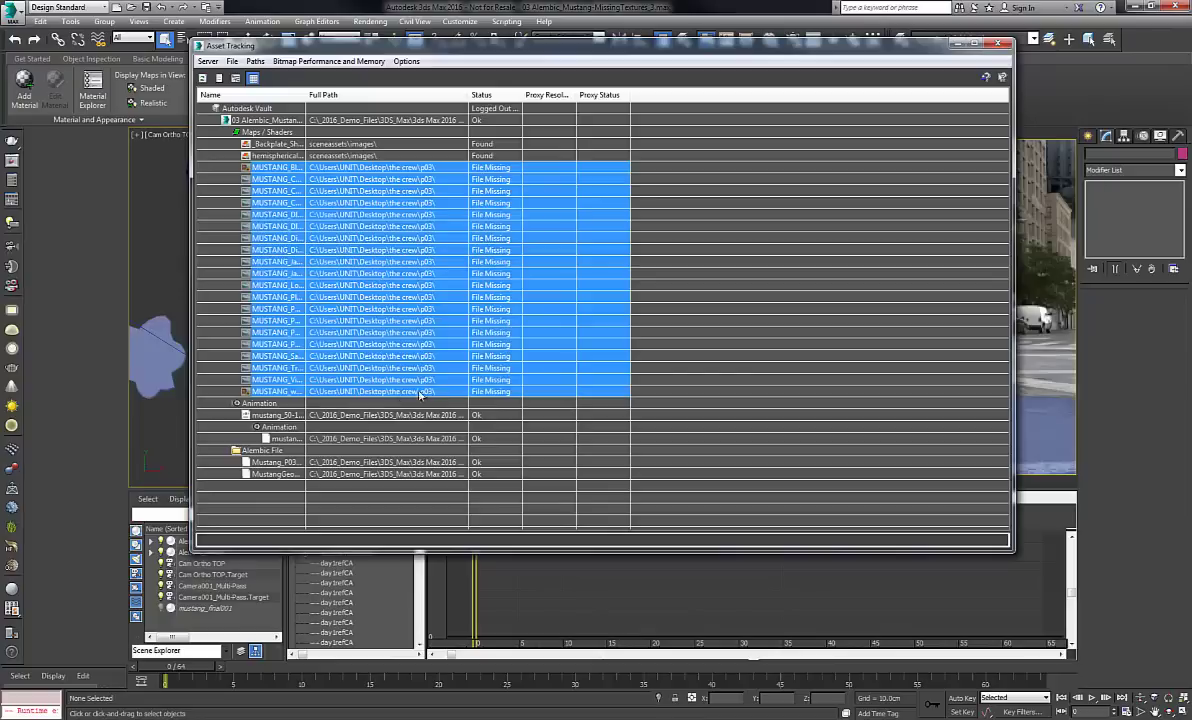
pyautogui.click(256, 62)
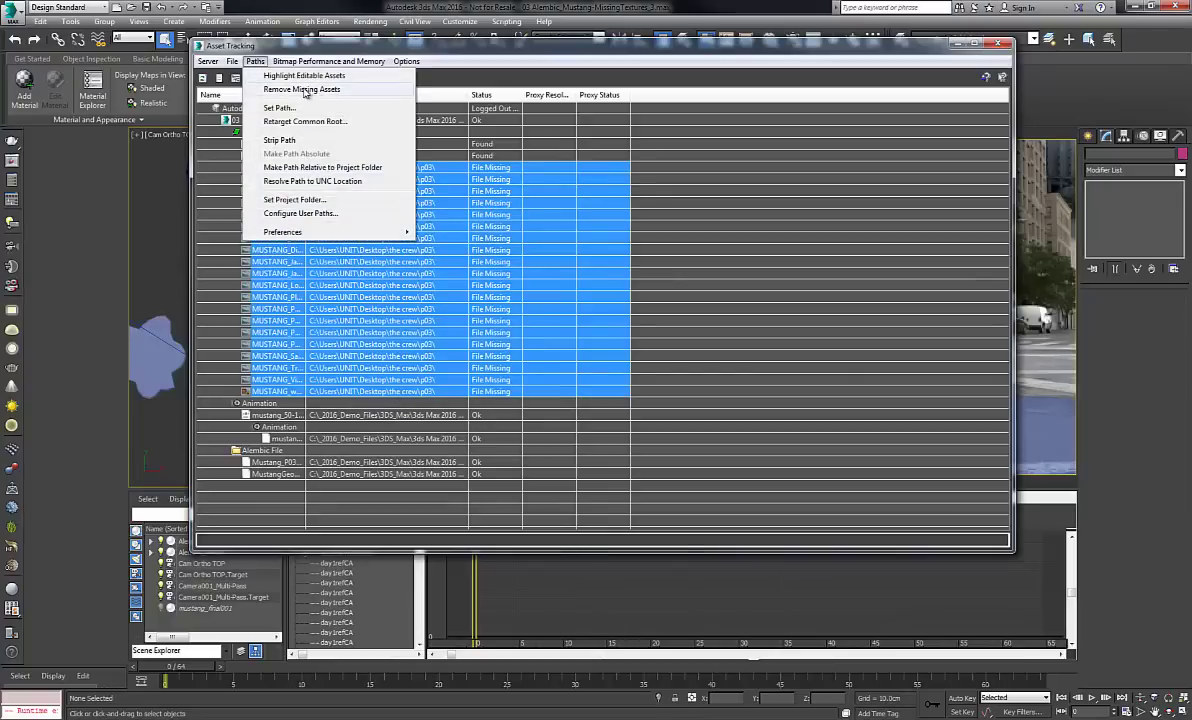
pyautogui.click(303, 90)
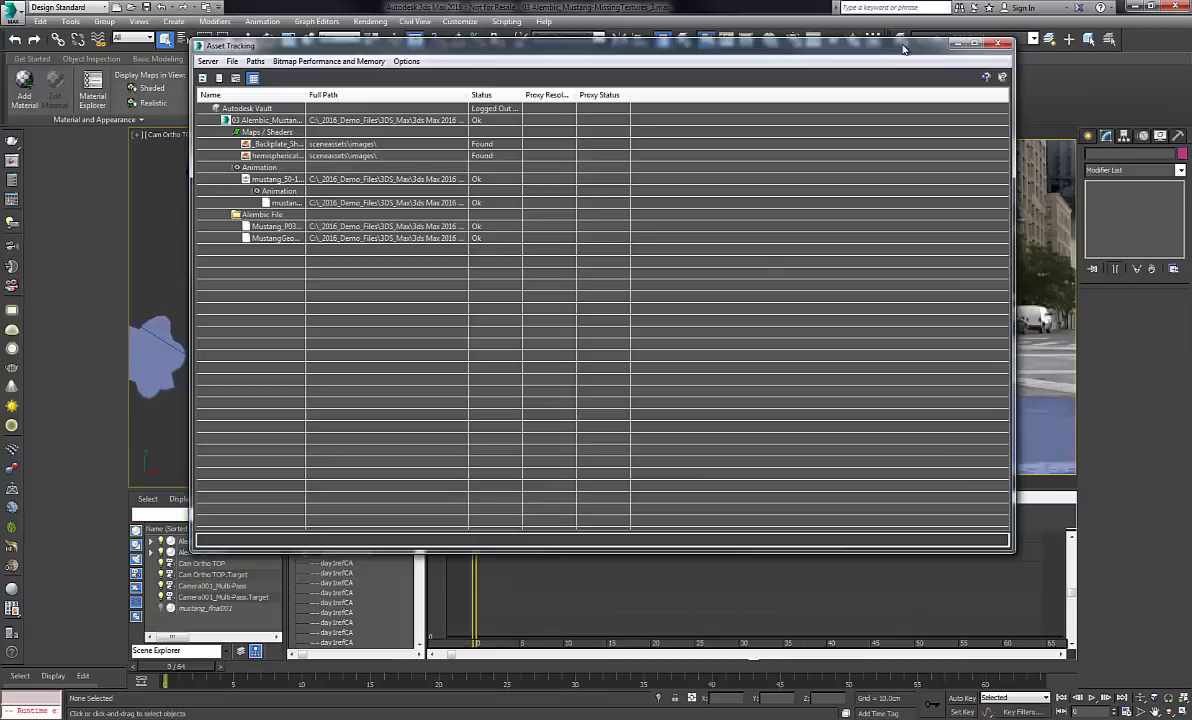
pyautogui.click(997, 44)
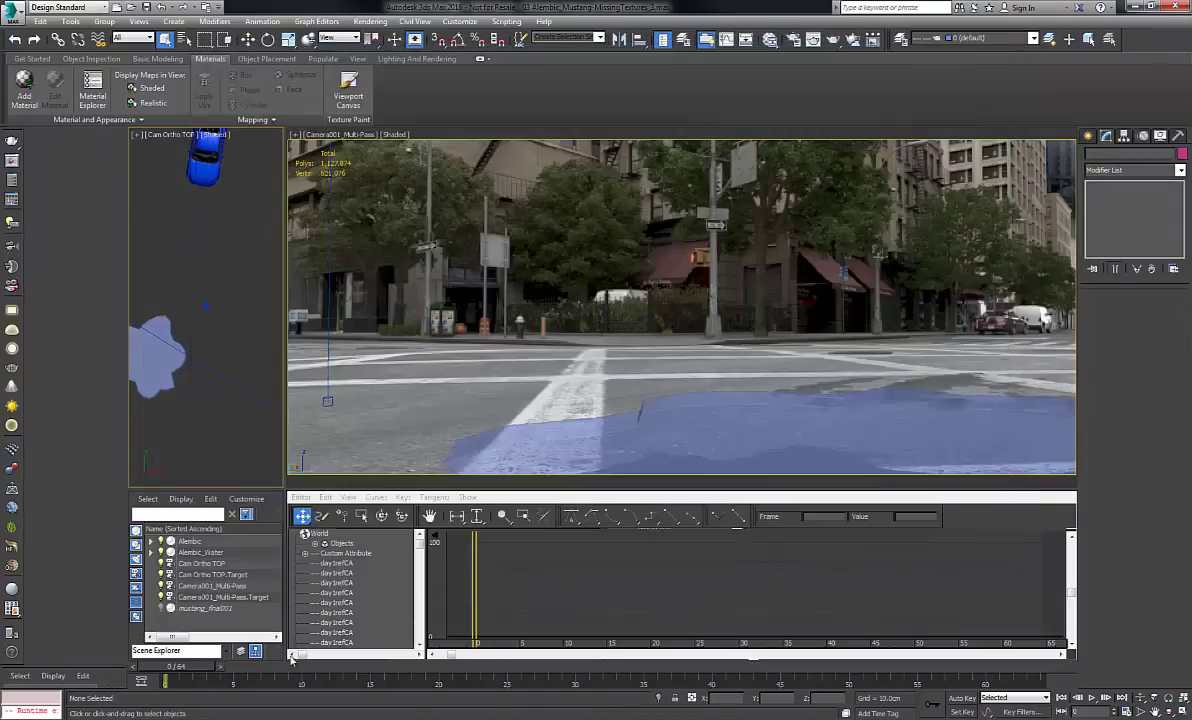
# Scrub the animation to frame 48 to view the Mustang and water in the camera view.
pyautogui.moveTo(188, 672); pyautogui.dragTo(628, 692)
pyautogui.moveTo(710, 688); pyautogui.dragTo(828, 668)
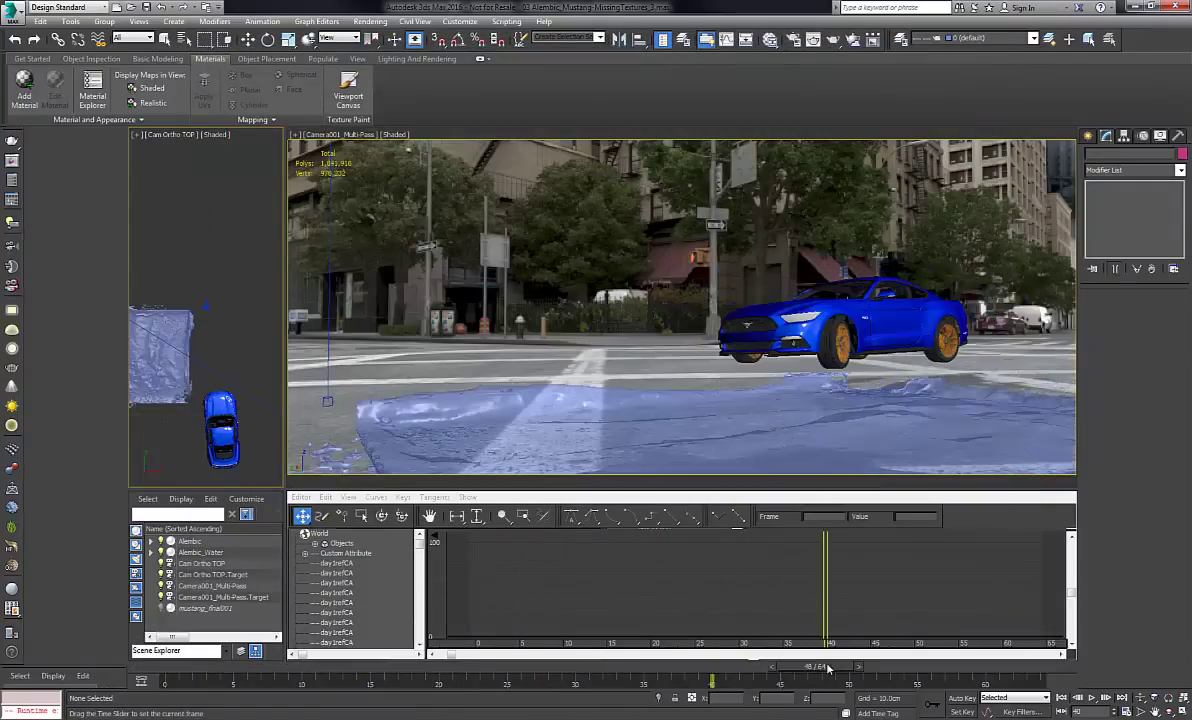
pyautogui.press('q')
pyautogui.click(786, 424)
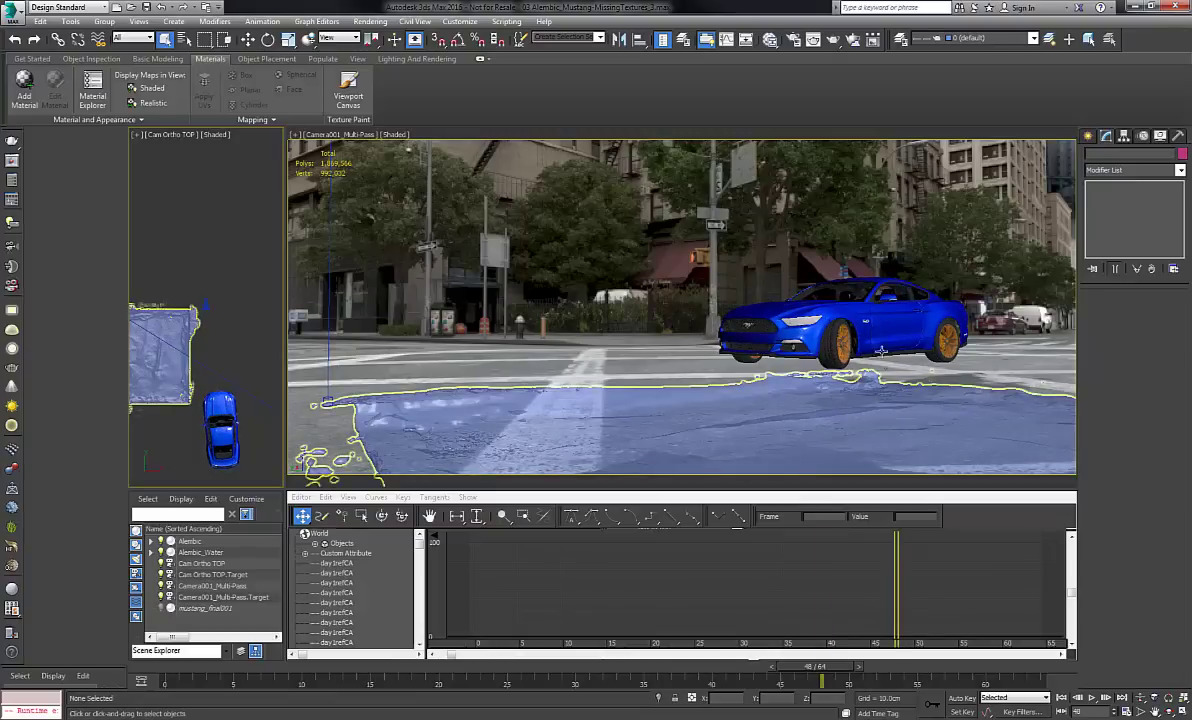
# Inspect the water and Mustang meshes in the camera view by selecting the water surface and the car.
pyautogui.click(884, 320)
pyautogui.hotkey('ctrl', 'd')
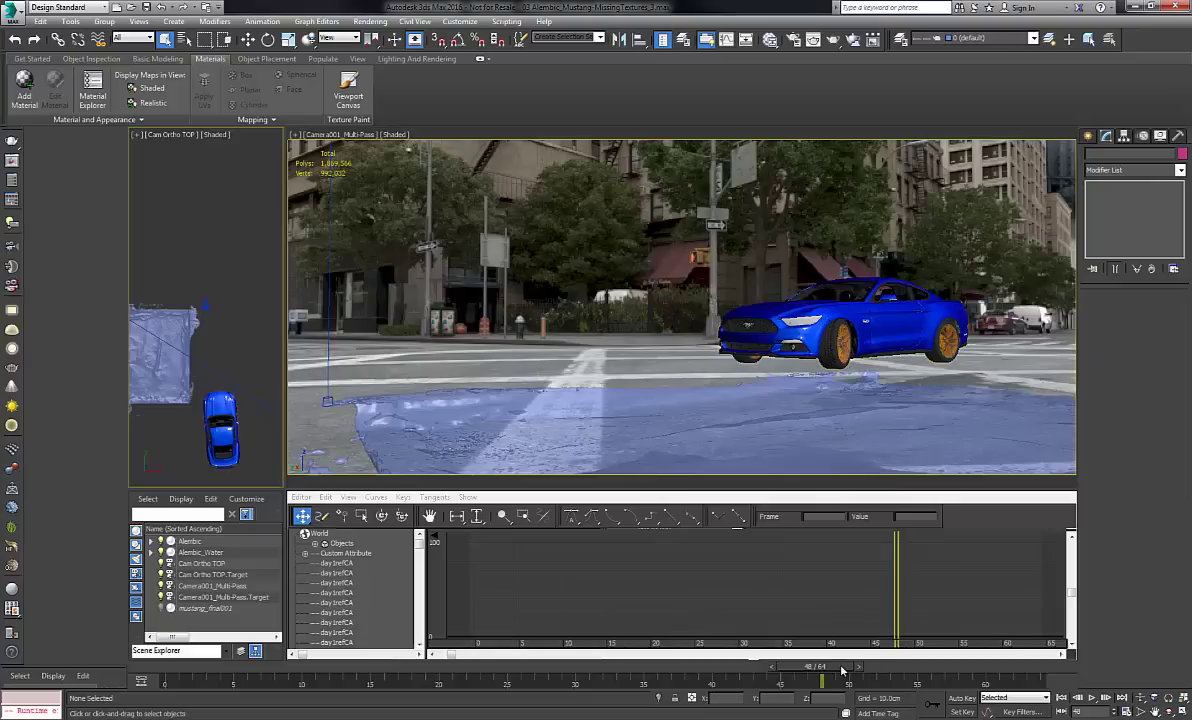
pyautogui.click(861, 331)
pyautogui.click(828, 417)
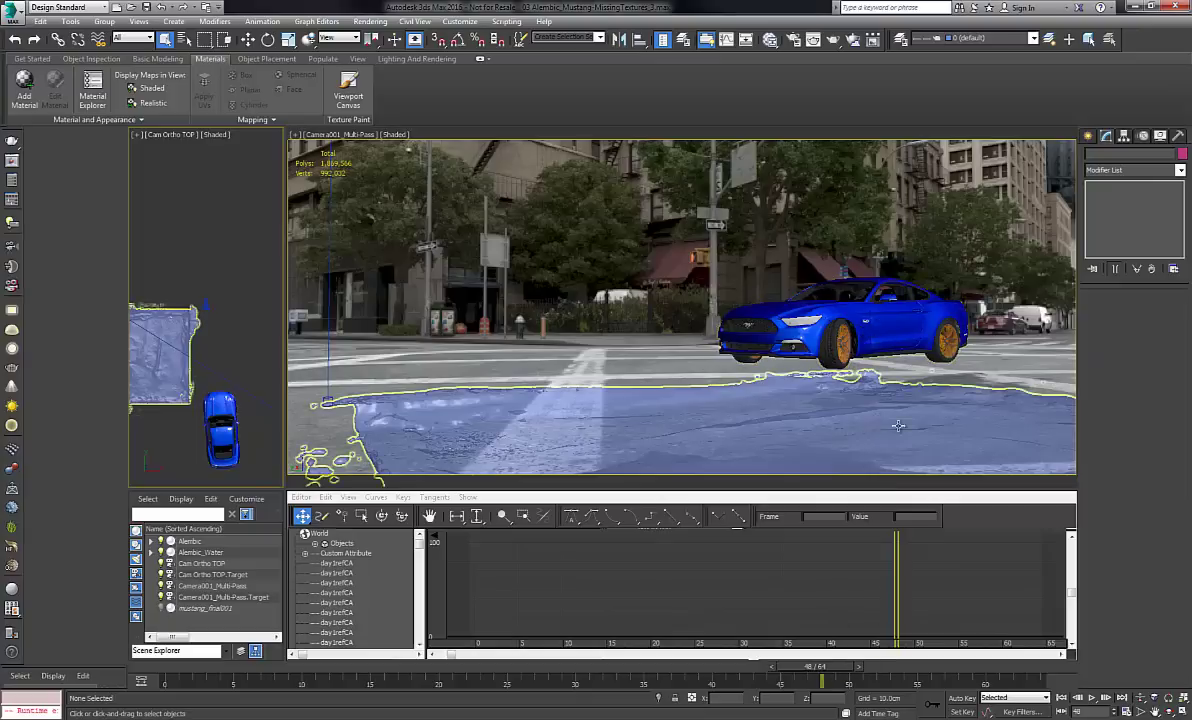
pyautogui.click(883, 428)
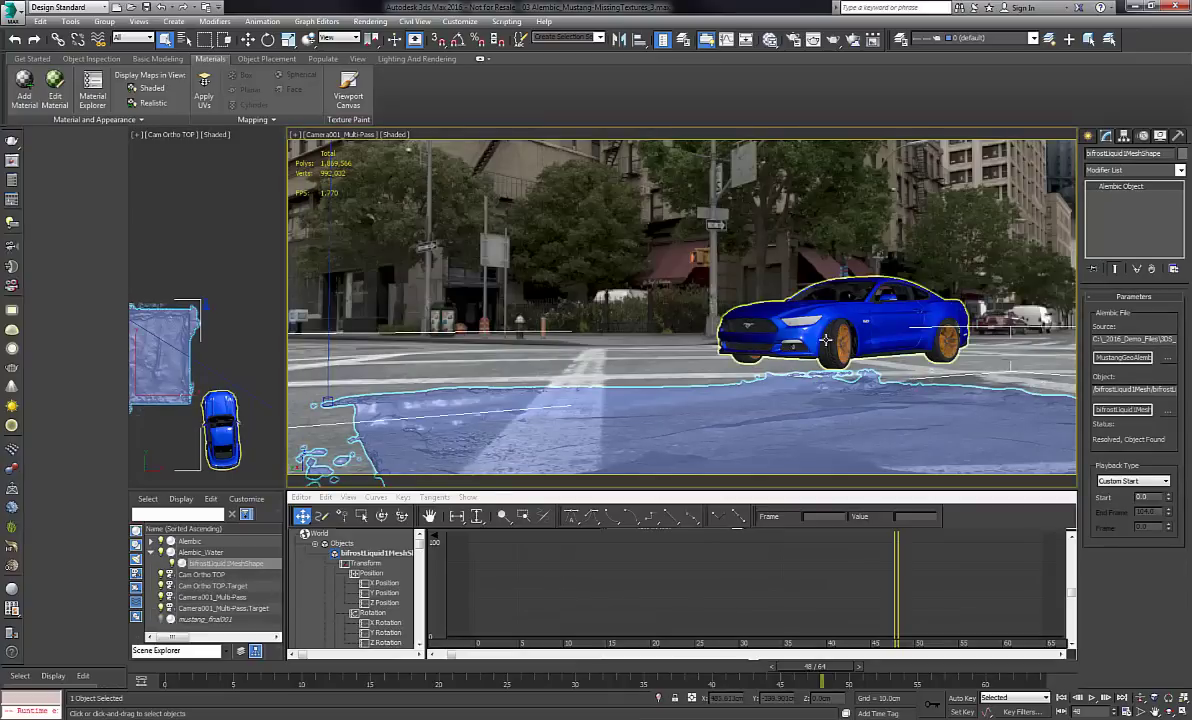
pyautogui.click(867, 307)
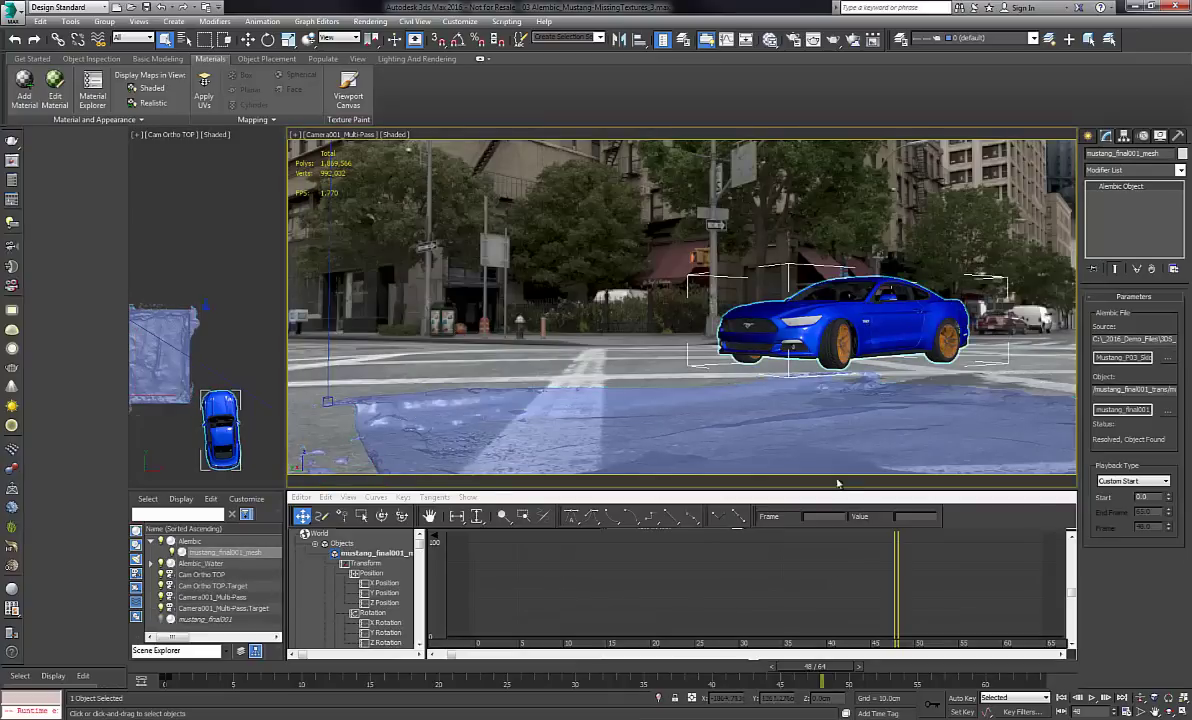
# Scrub the animation back to frame 9 to review the car's motion through the water.
pyautogui.click(768, 667)
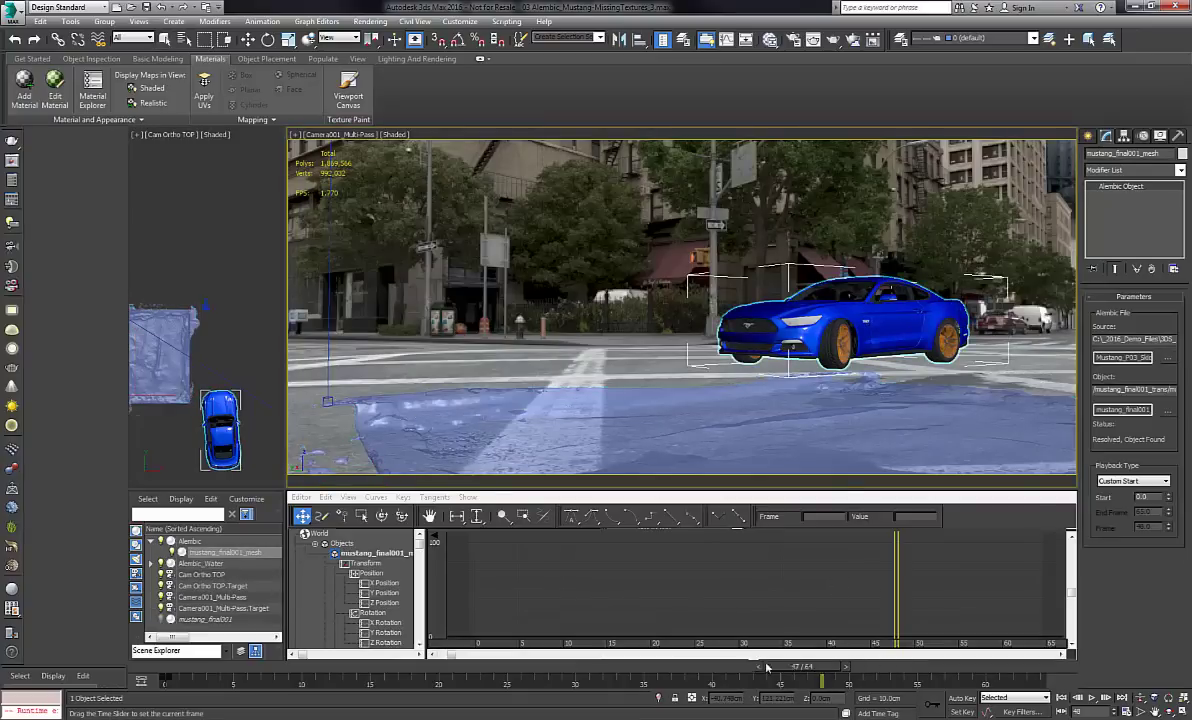
pyautogui.moveTo(543, 669); pyautogui.dragTo(433, 668)
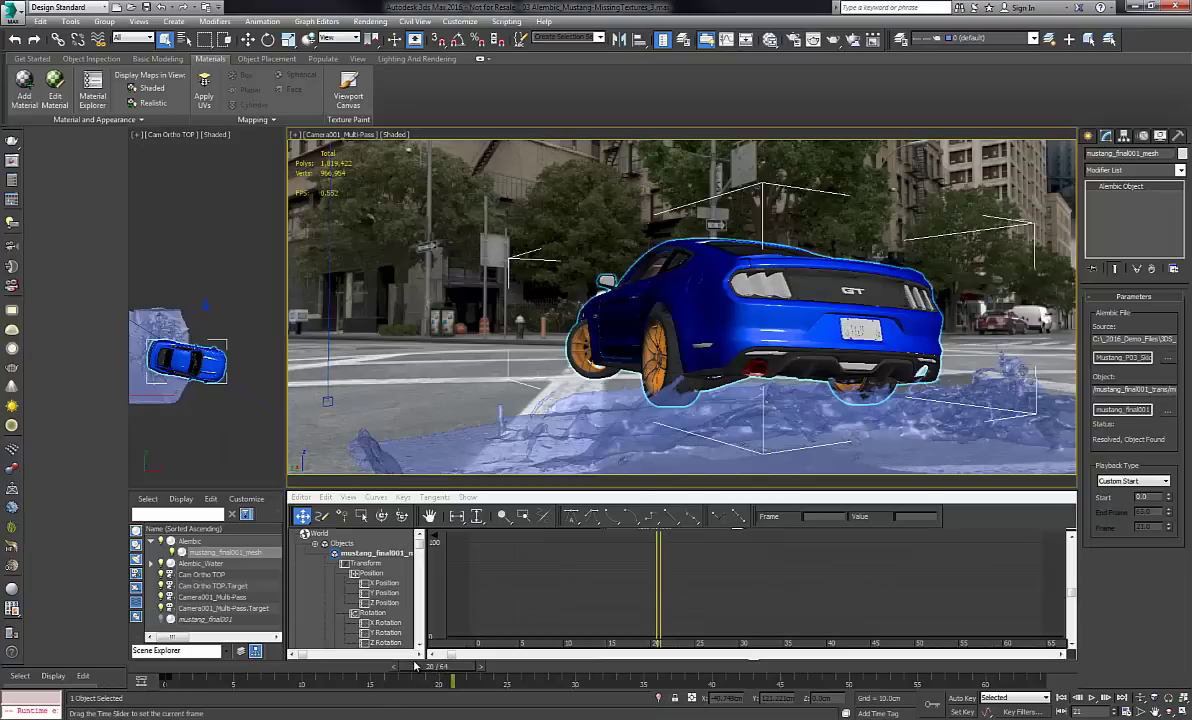
pyautogui.click(400, 665)
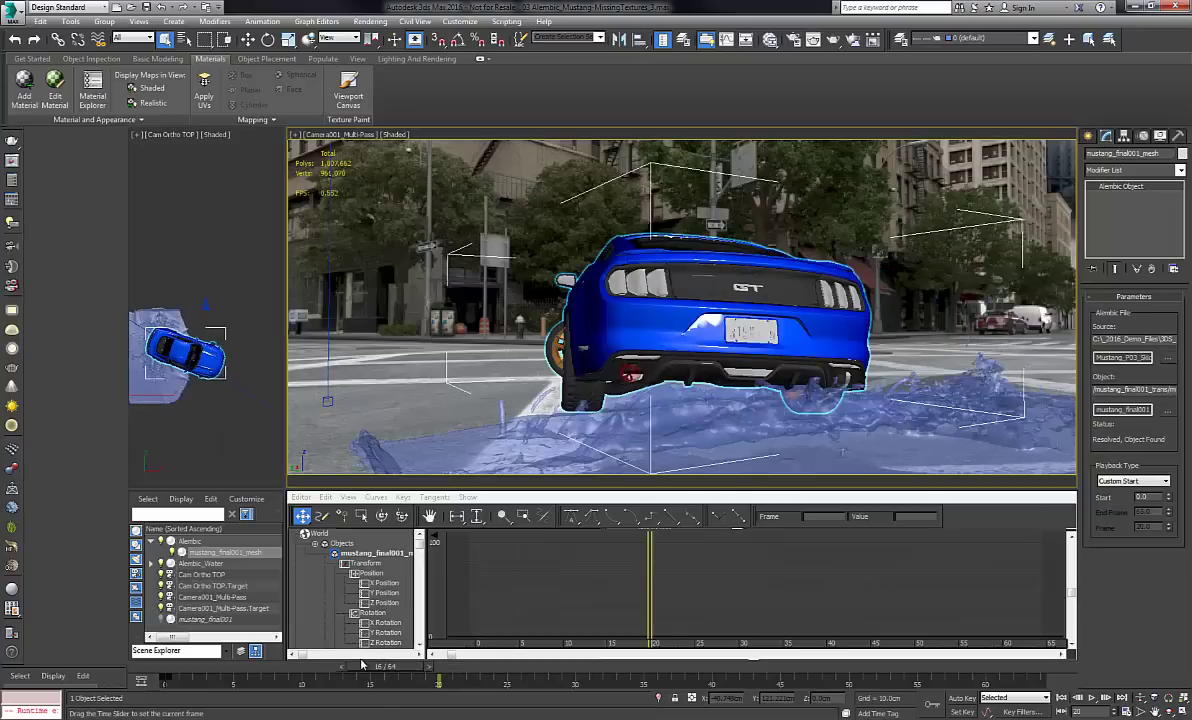
pyautogui.moveTo(350, 666); pyautogui.dragTo(291, 672)
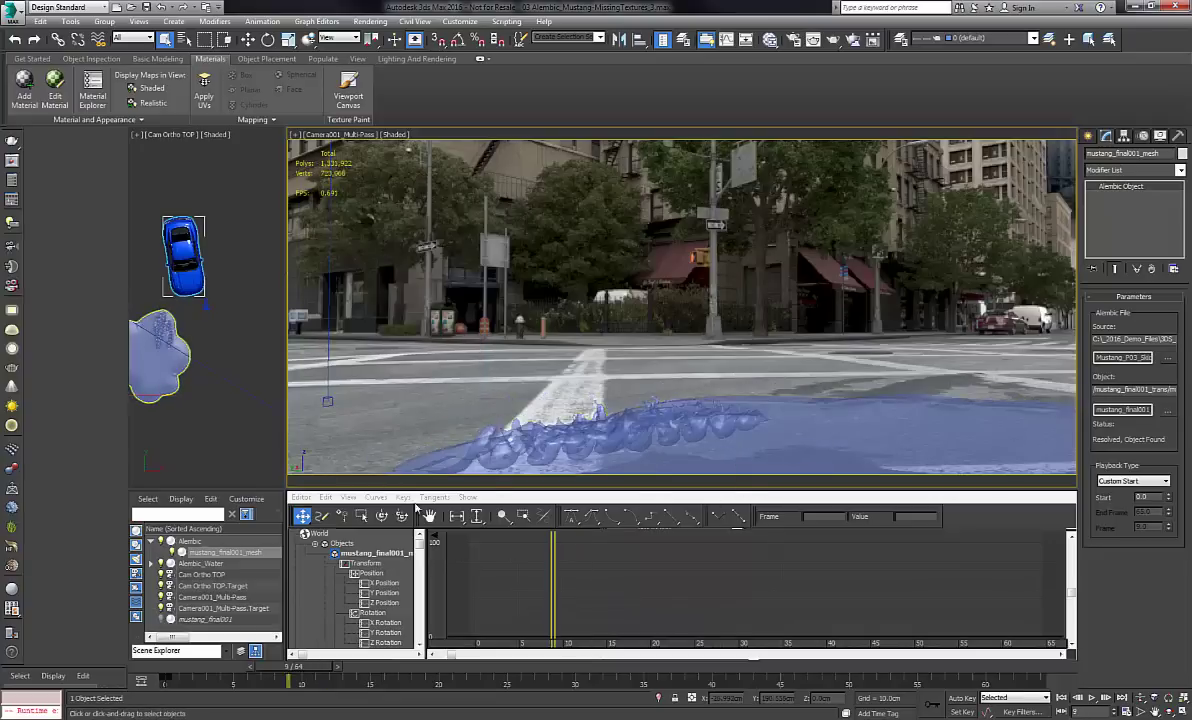
# Turn on Performance Mode for both the Alembic and Alembic_Water containers.
pyautogui.click(190, 541)
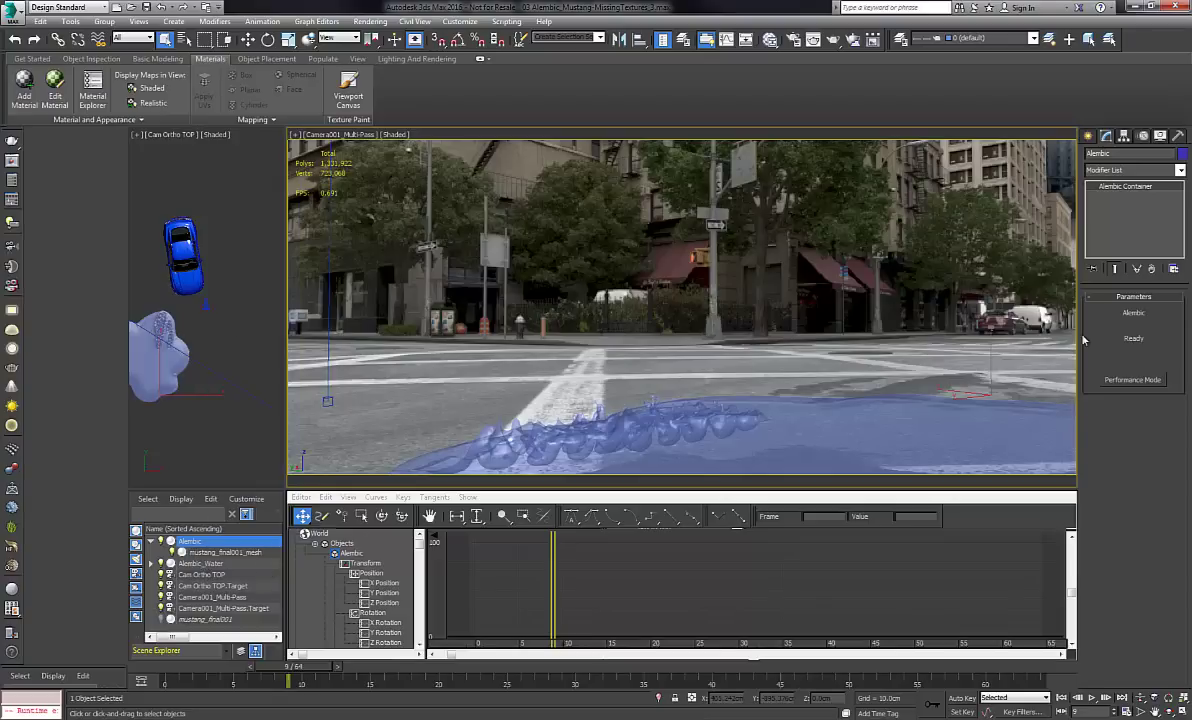
pyautogui.click(1140, 380)
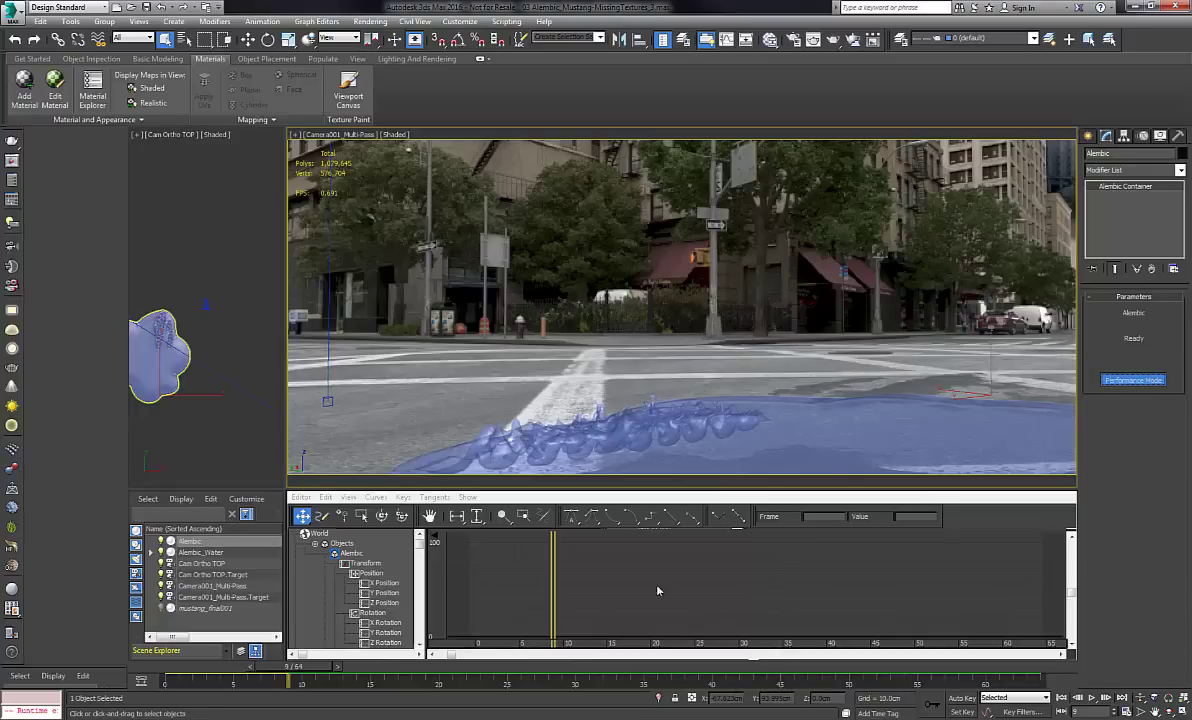
pyautogui.click(199, 555)
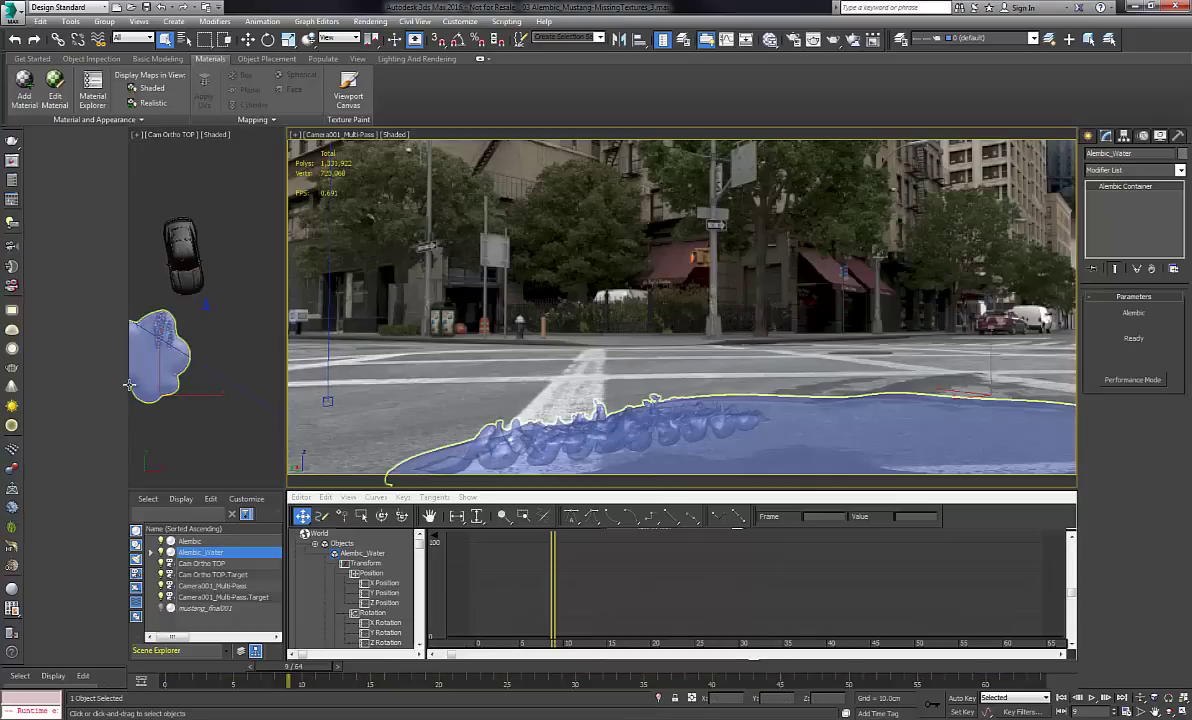
pyautogui.click(1133, 380)
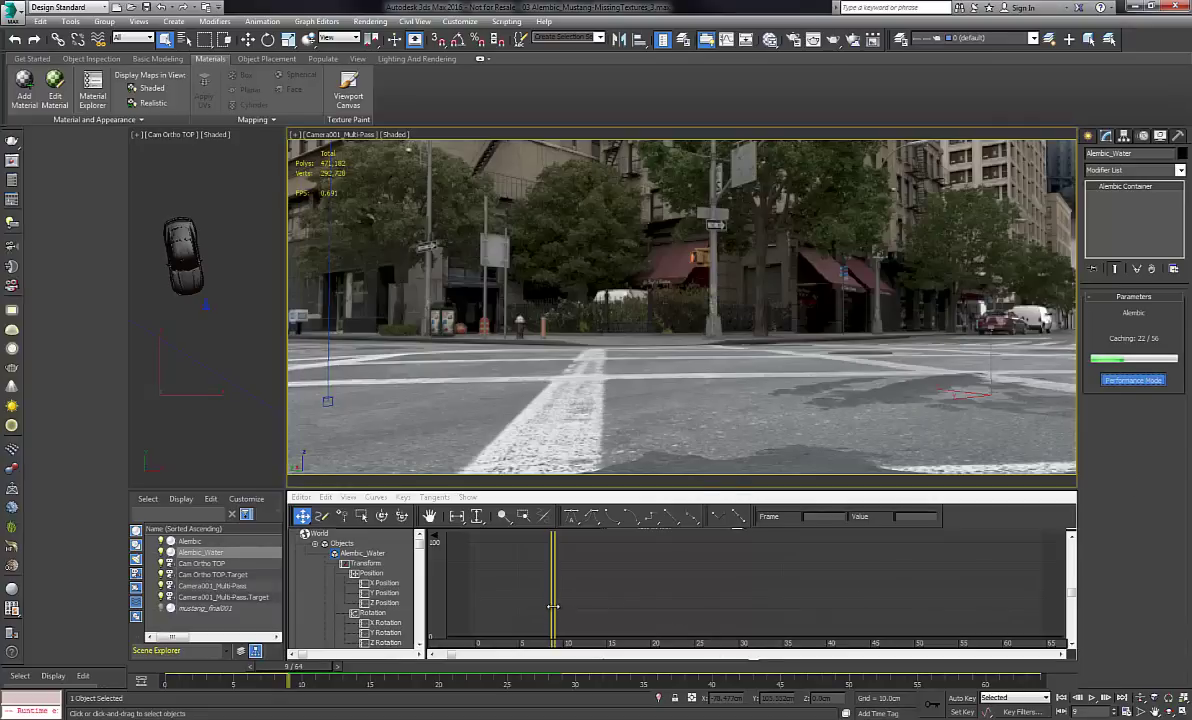
# Return the animation to frame 0, play back the cached car and water, and stop playback.
pyautogui.moveTo(553, 606); pyautogui.dragTo(491, 590)
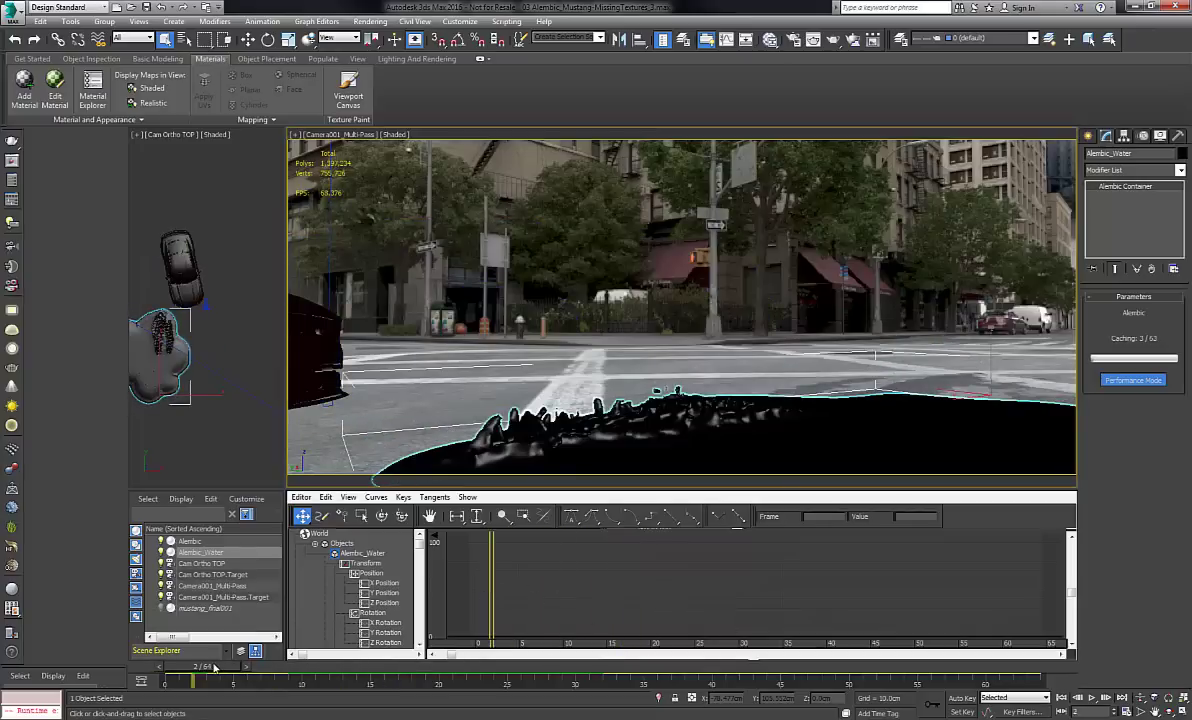
pyautogui.moveTo(213, 667); pyautogui.dragTo(168, 667)
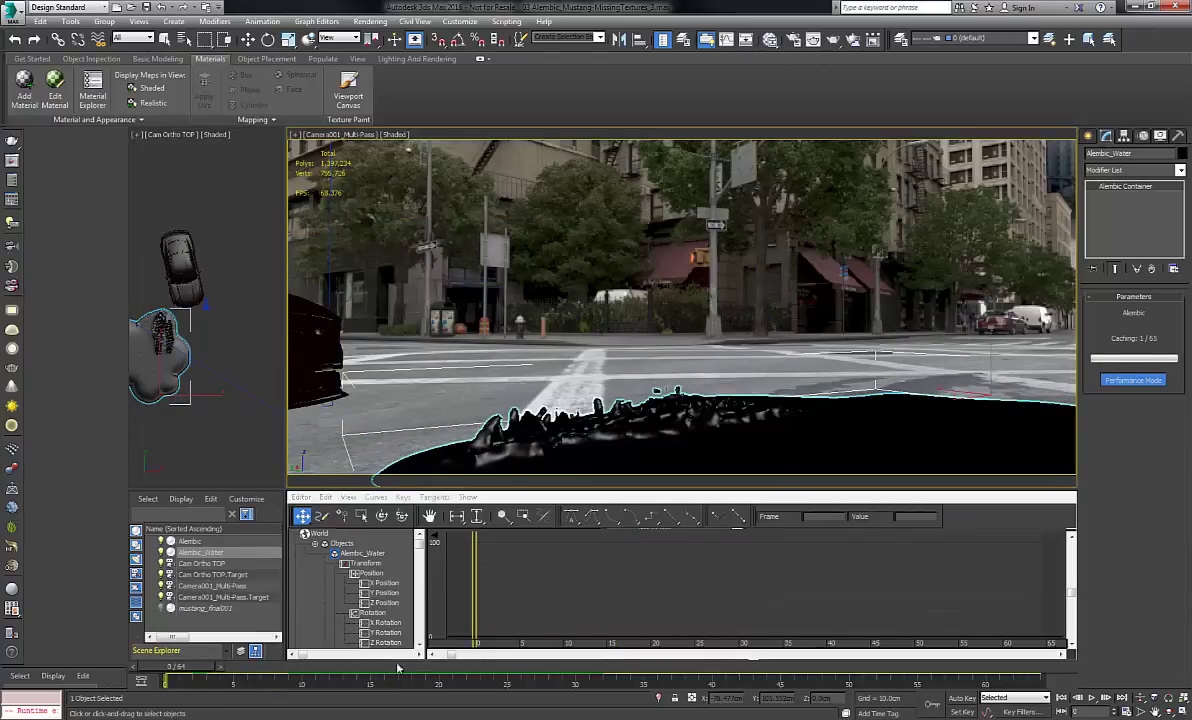
pyautogui.click(1093, 698)
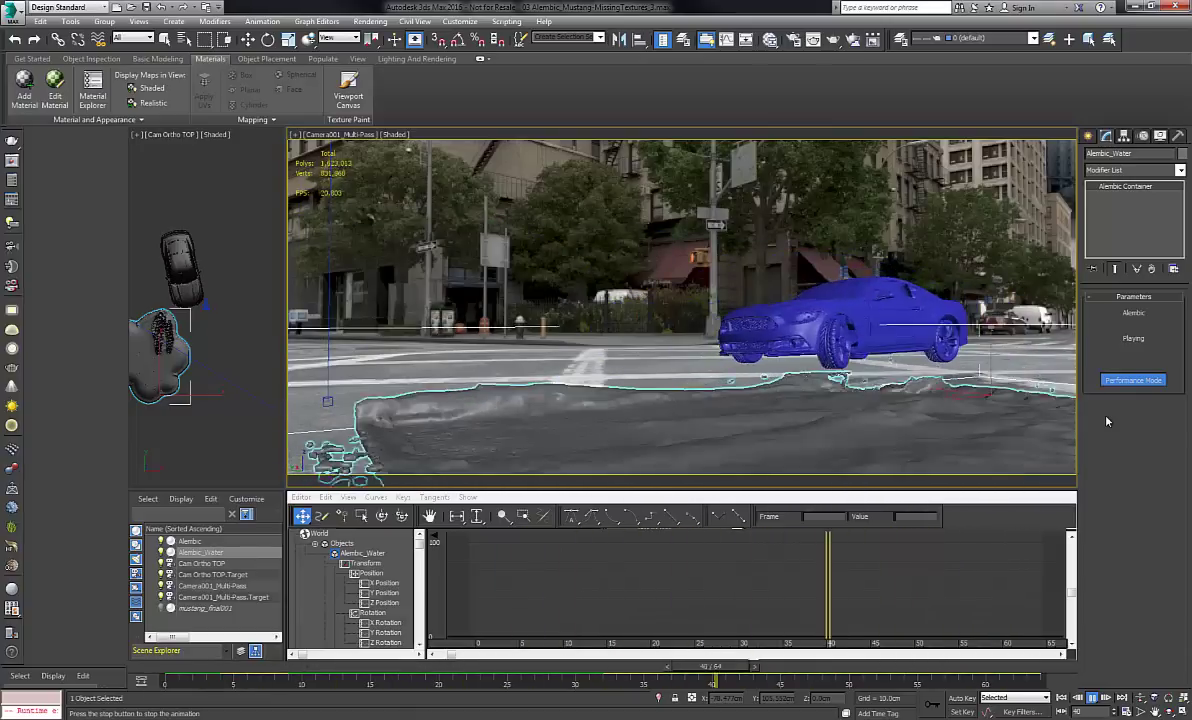
pyautogui.click(1092, 698)
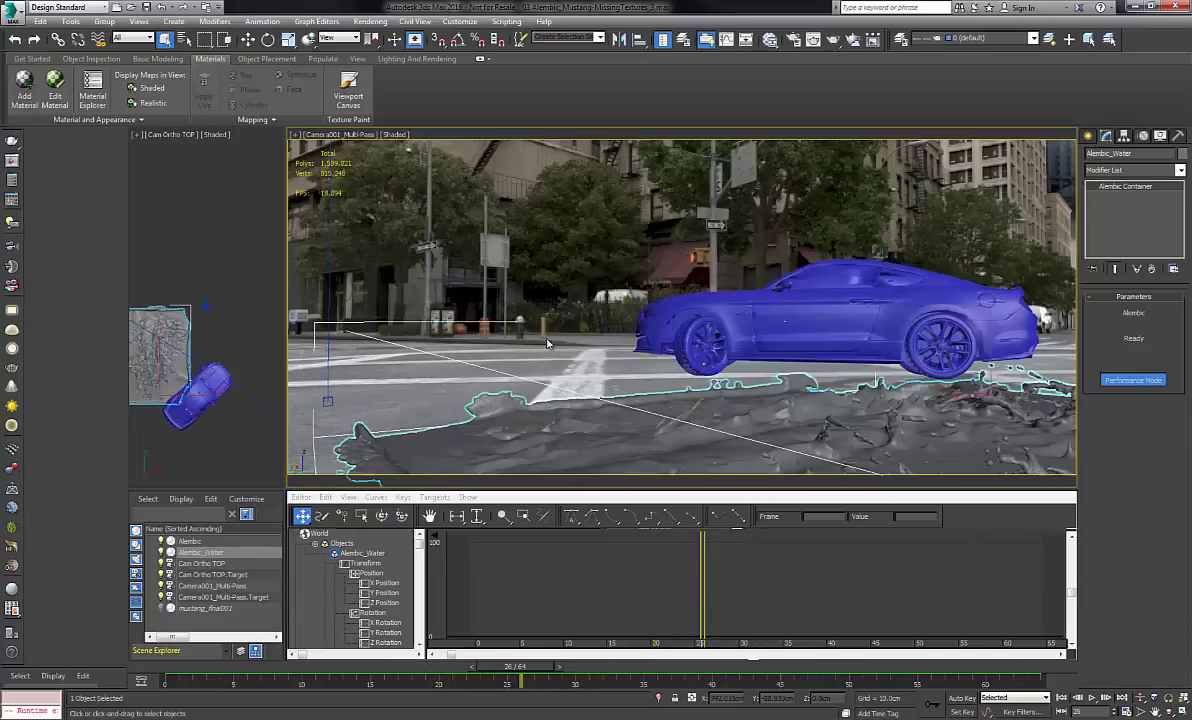
# Turn off Performance Mode on the Alembic container and set the custom start of mustang_final001_mesh to -12.
pyautogui.click(190, 541)
pyautogui.click(1136, 381)
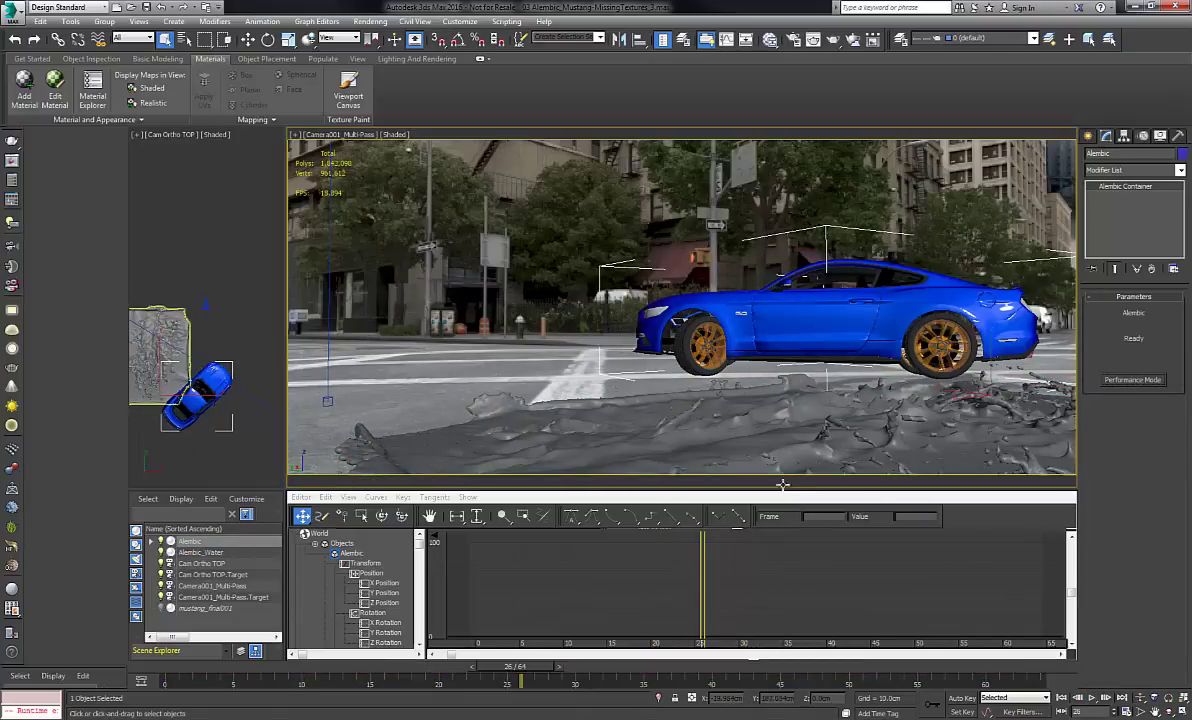
pyautogui.click(151, 541)
pyautogui.click(225, 553)
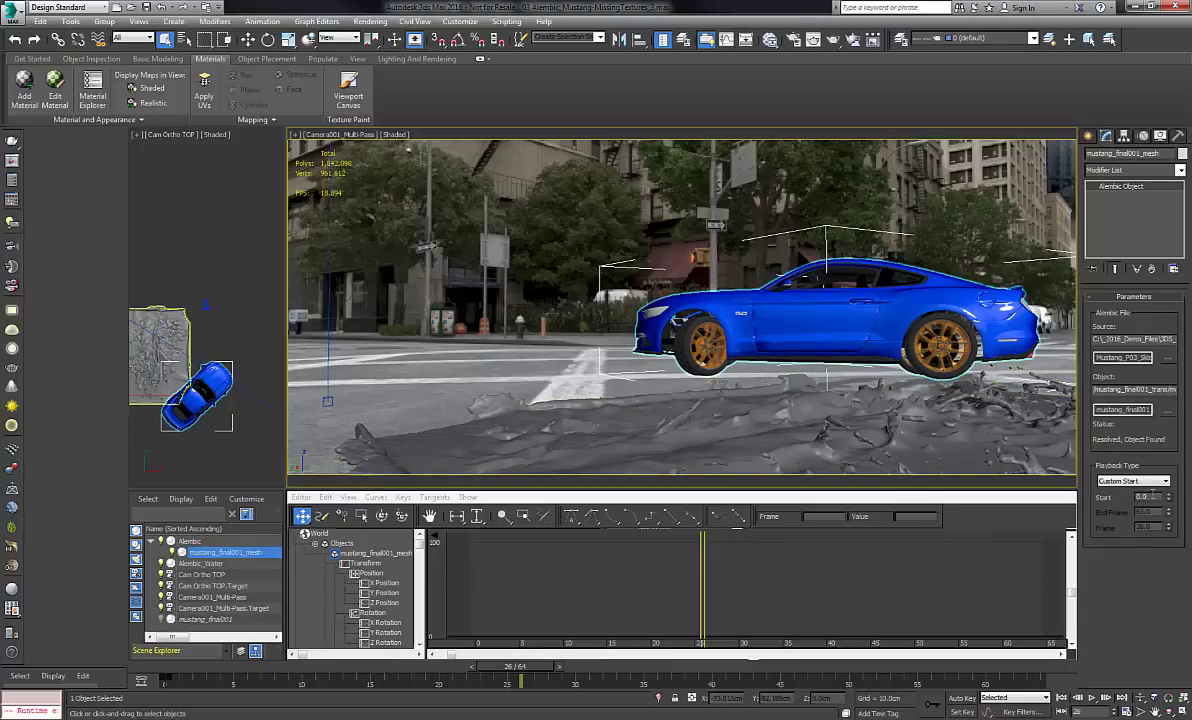
pyautogui.moveTo(1155, 498); pyautogui.dragTo(1147, 499)
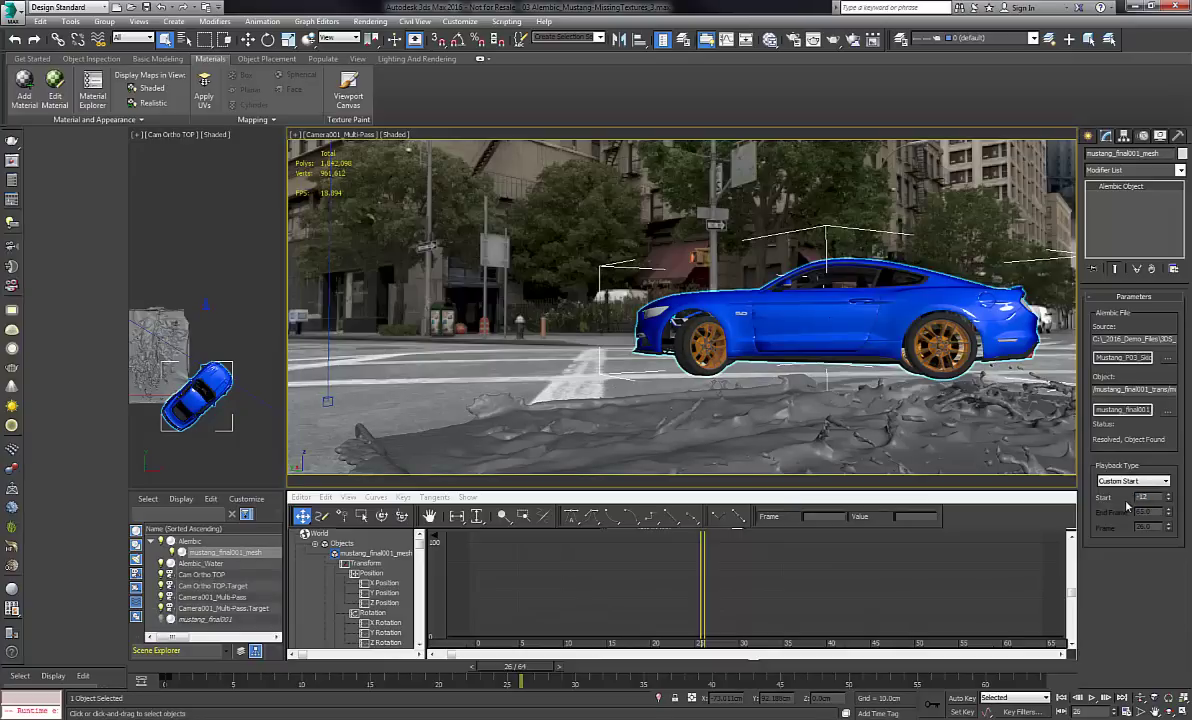
# Re-enable Performance Mode on the Alembic container, play the animation with the offset car start, and stop it.
pyautogui.click(190, 541)
pyautogui.click(1132, 381)
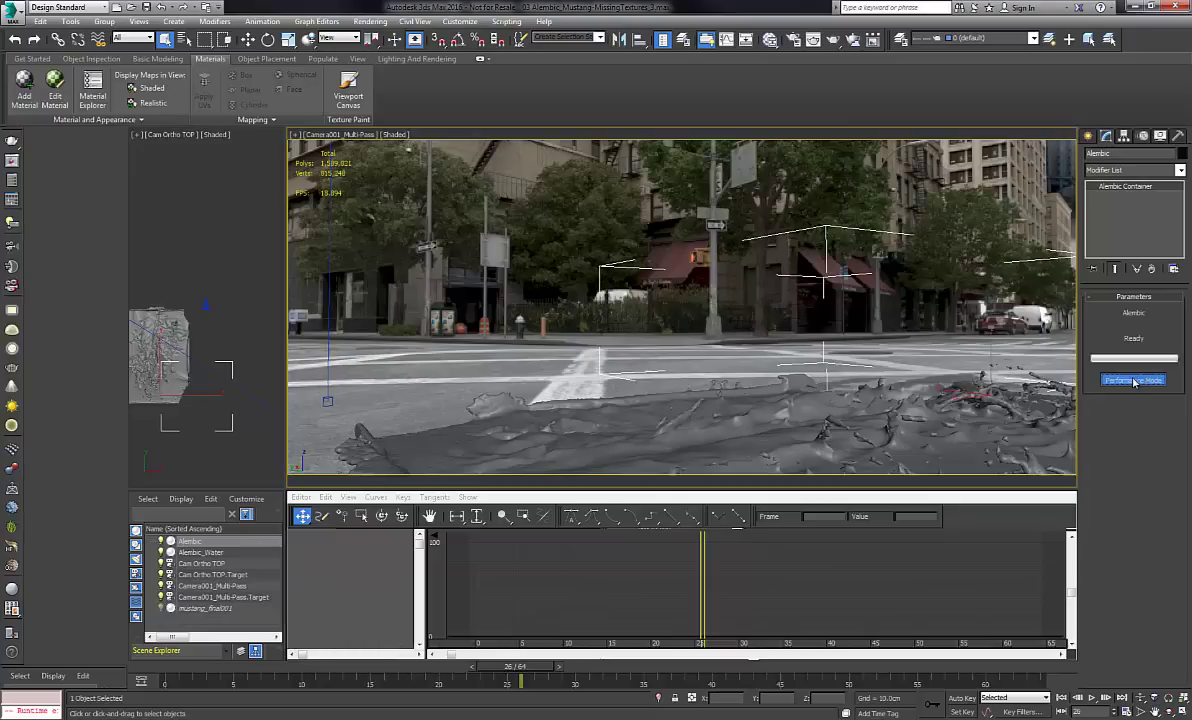
pyautogui.click(1092, 697)
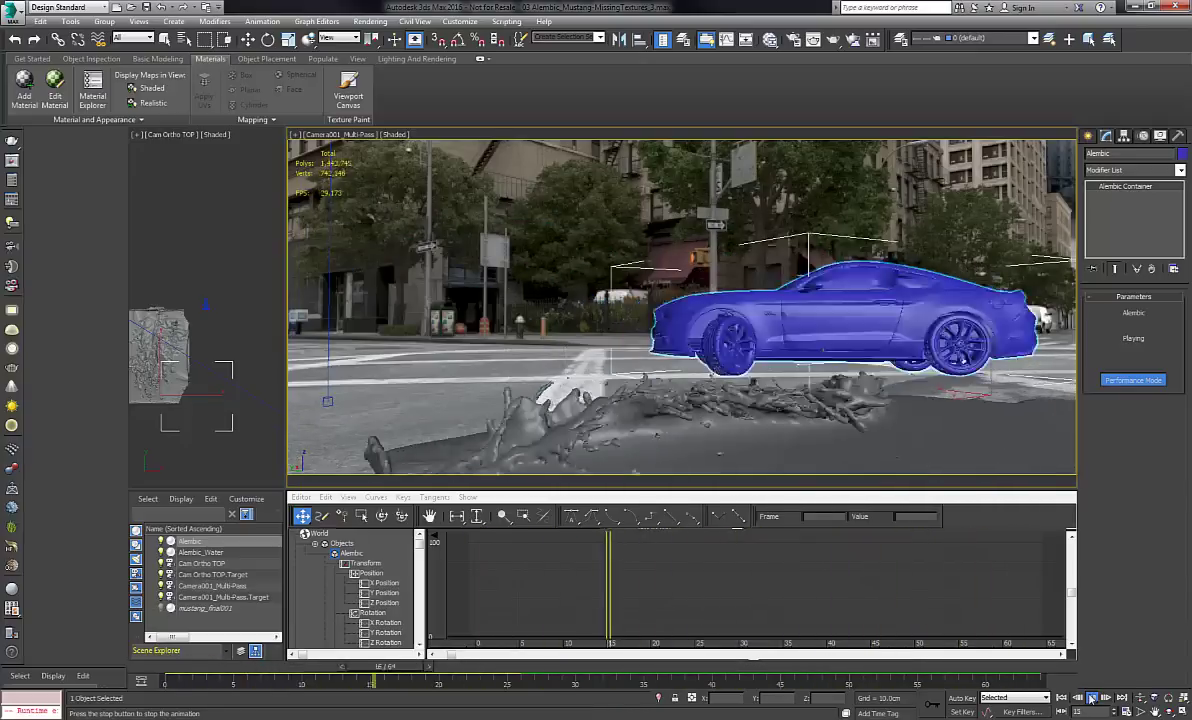
pyautogui.click(1092, 697)
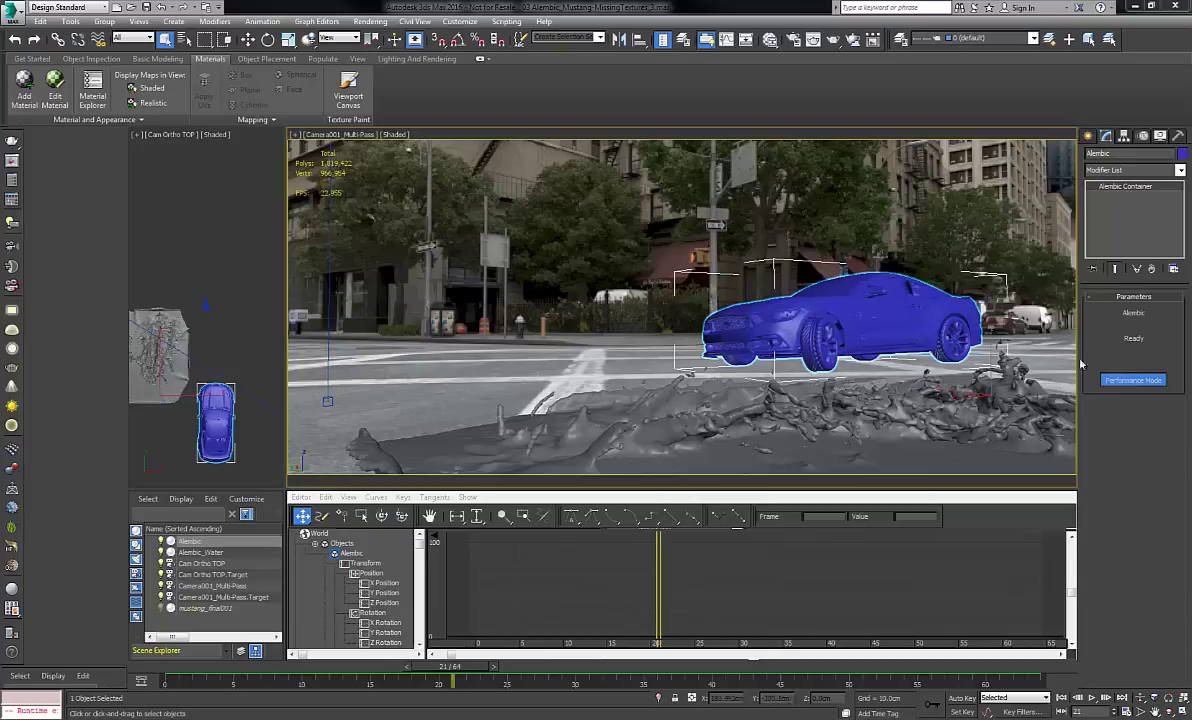
# Turn off Performance Mode on the Alembic container and change the playback type of mustang_final001_mesh to Playback Graph.
pyautogui.click(1130, 381)
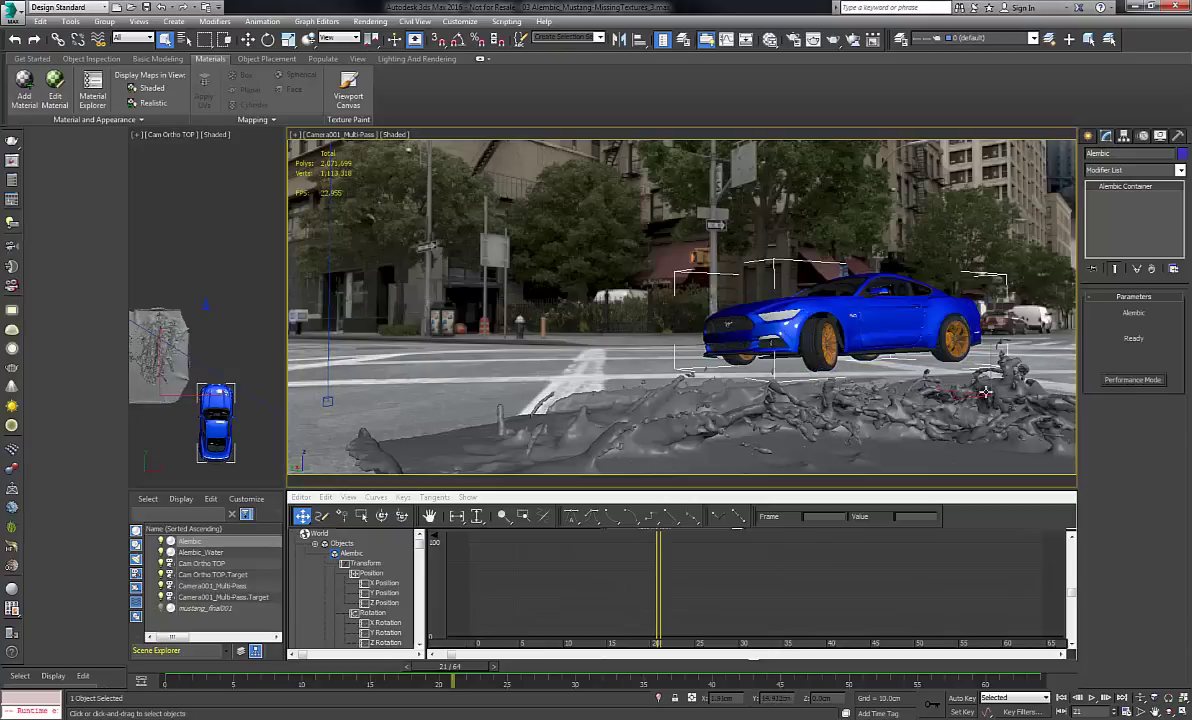
pyautogui.click(195, 553)
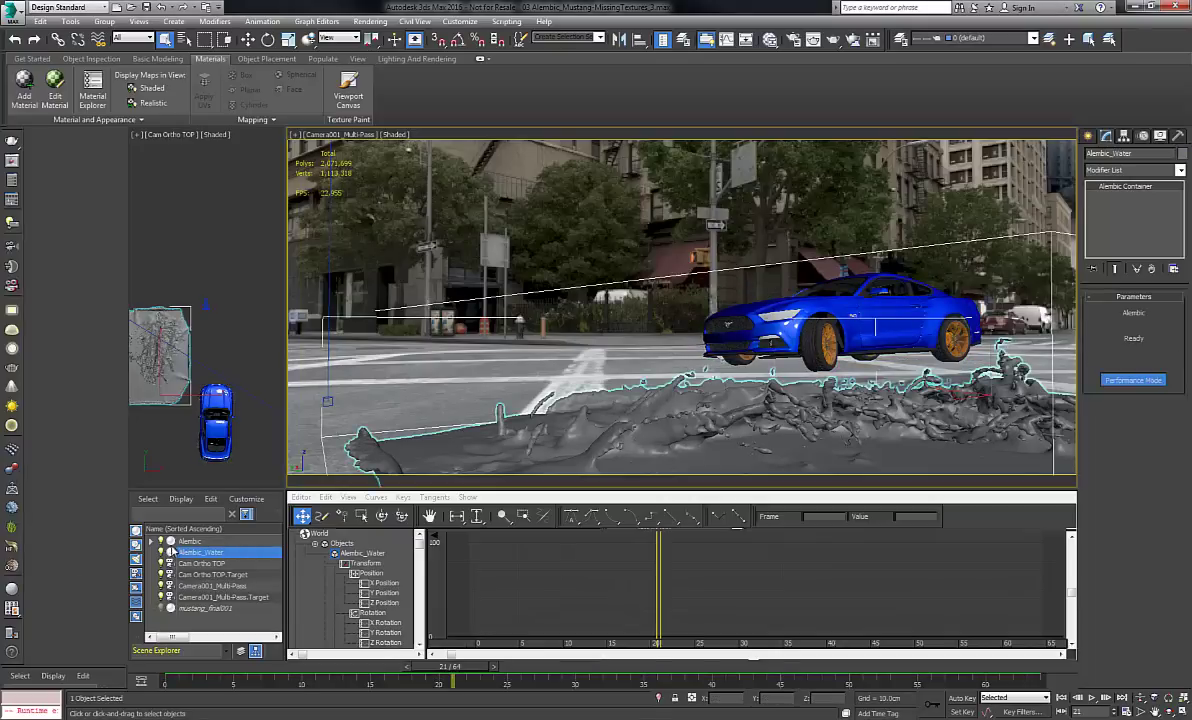
pyautogui.click(187, 541)
pyautogui.click(151, 541)
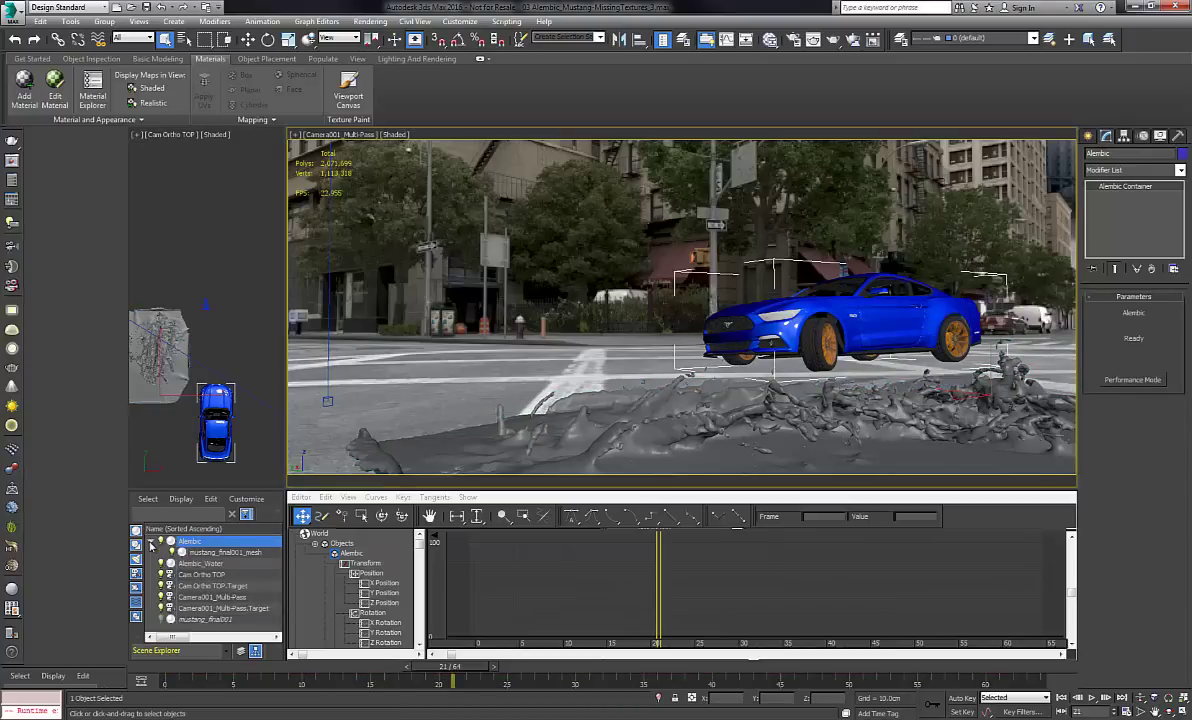
pyautogui.click(217, 552)
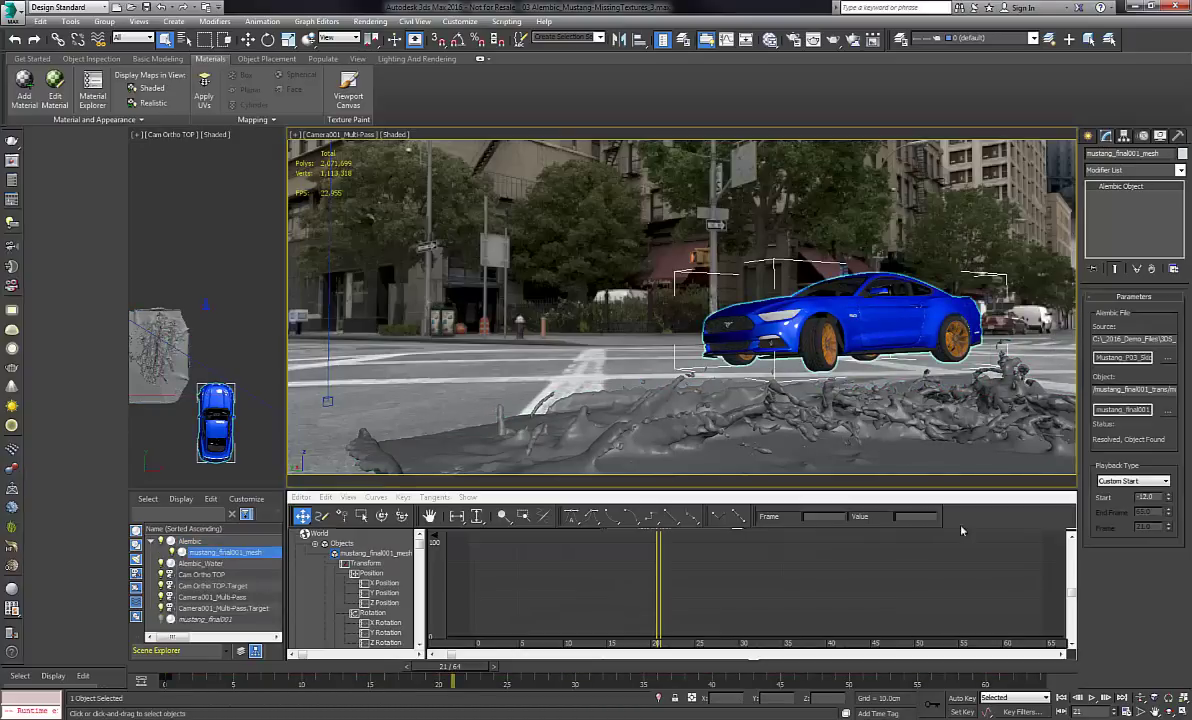
pyautogui.click(1131, 482)
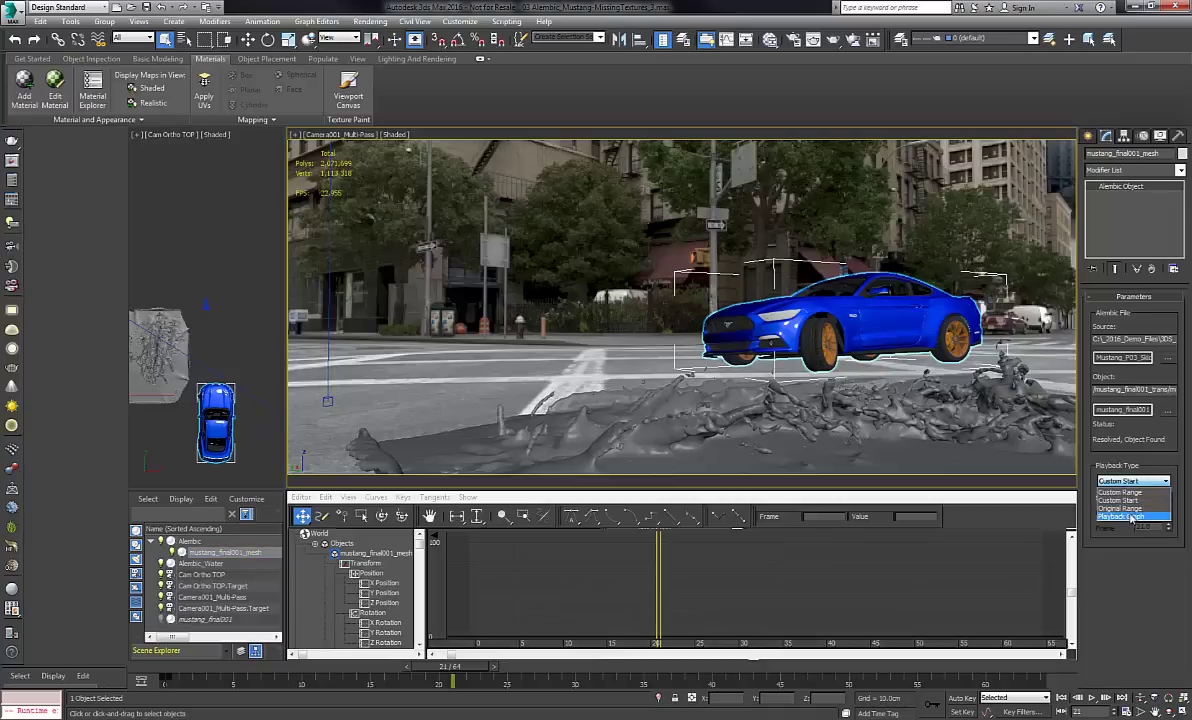
pyautogui.click(1131, 516)
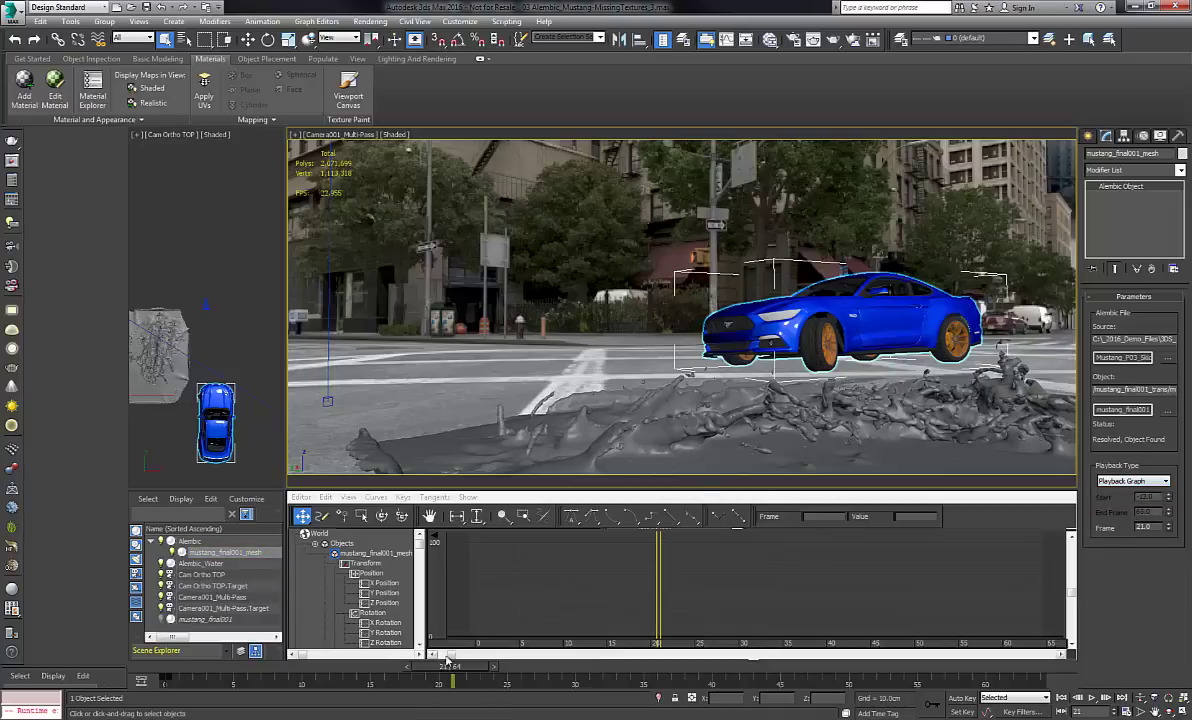
# From frame 0, display the Mustang's Alembic object playback curve in the Curve Editor and scrub the animation to frame 64.
pyautogui.moveTo(458, 670); pyautogui.dragTo(174, 684)
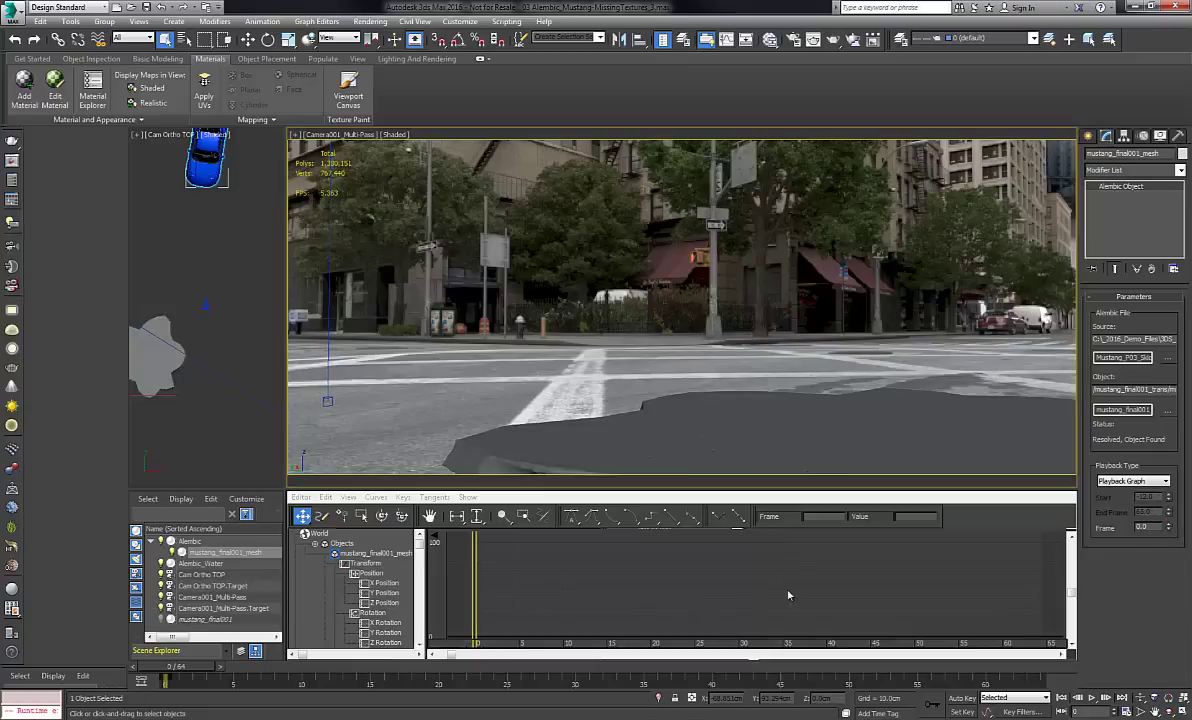
pyautogui.moveTo(420, 546); pyautogui.dragTo(420, 550)
pyautogui.click(335, 594)
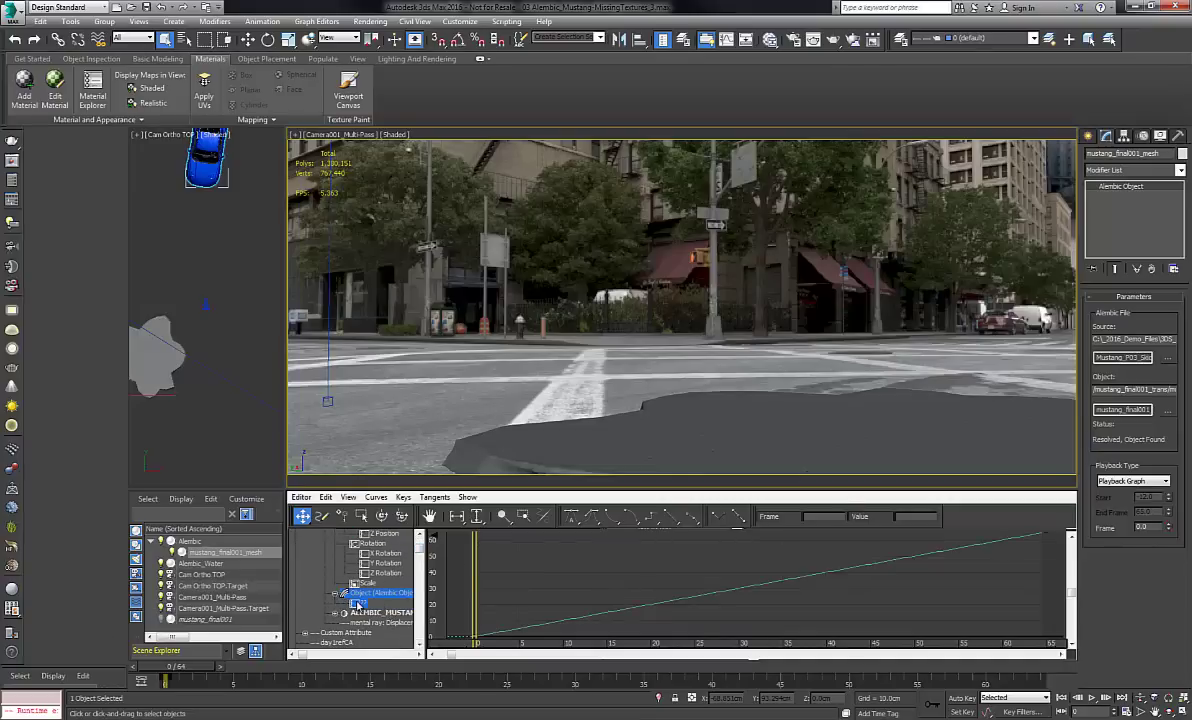
pyautogui.moveTo(213, 668); pyautogui.dragTo(612, 668)
pyautogui.moveTo(175, 666); pyautogui.dragTo(1022, 666)
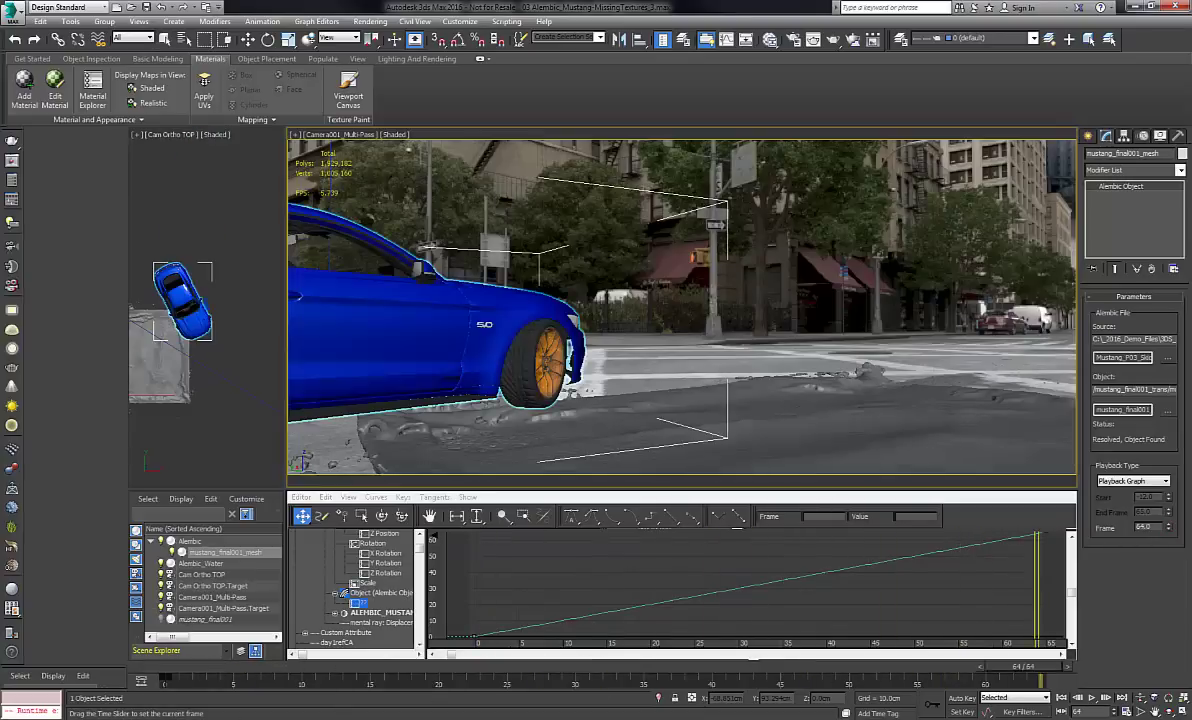
# Turn on Auto Key and set the Mustang's Playback Graph frame to 115 at frame 64.
pyautogui.press('q')
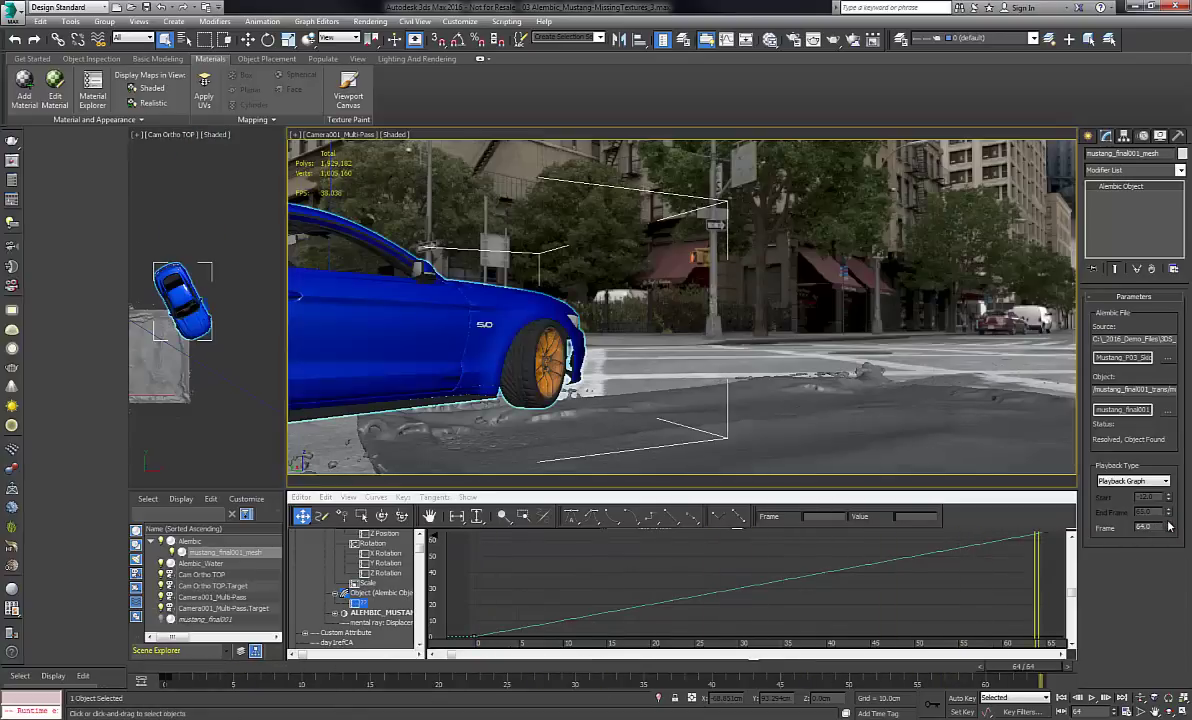
pyautogui.click(1169, 525)
pyautogui.click(1169, 530)
pyautogui.click(970, 699)
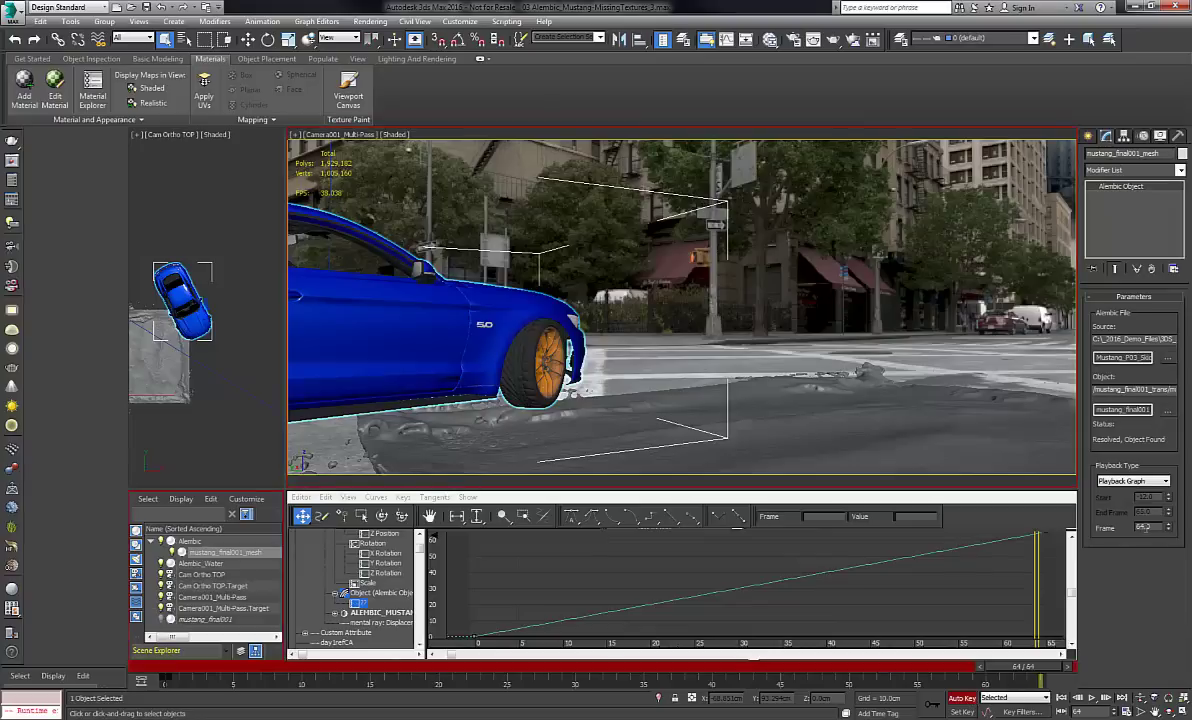
pyautogui.click(1169, 525)
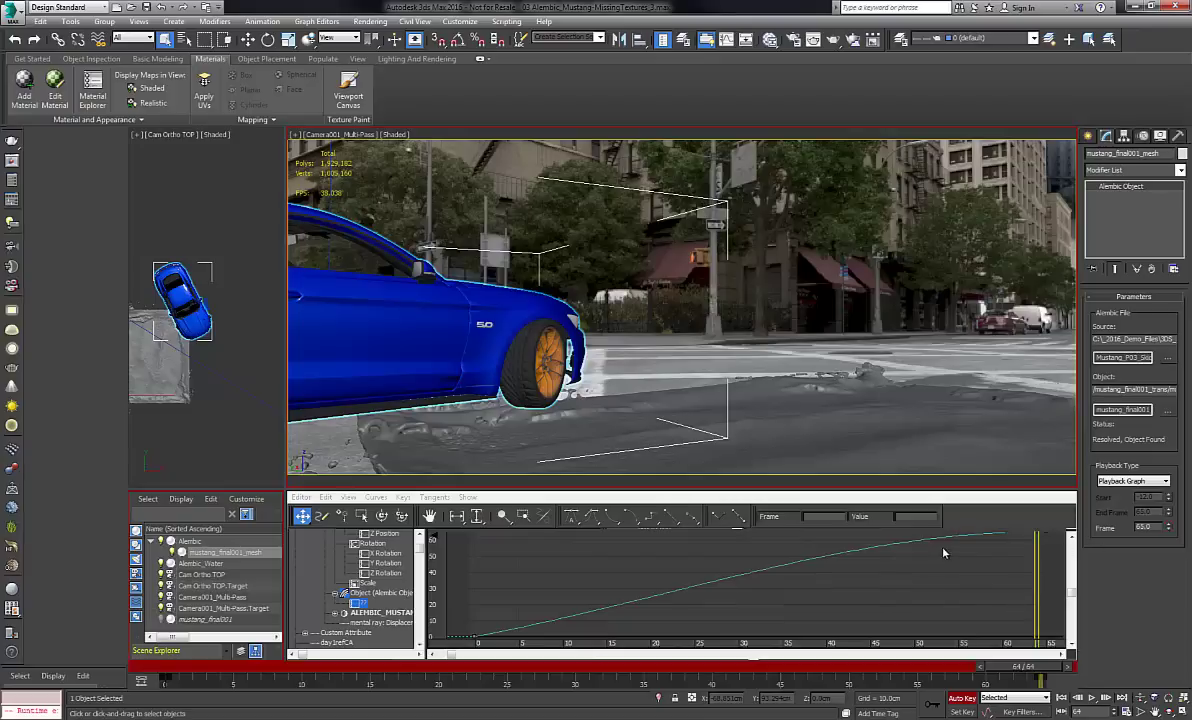
pyautogui.moveTo(1032, 670); pyautogui.dragTo(1157, 662)
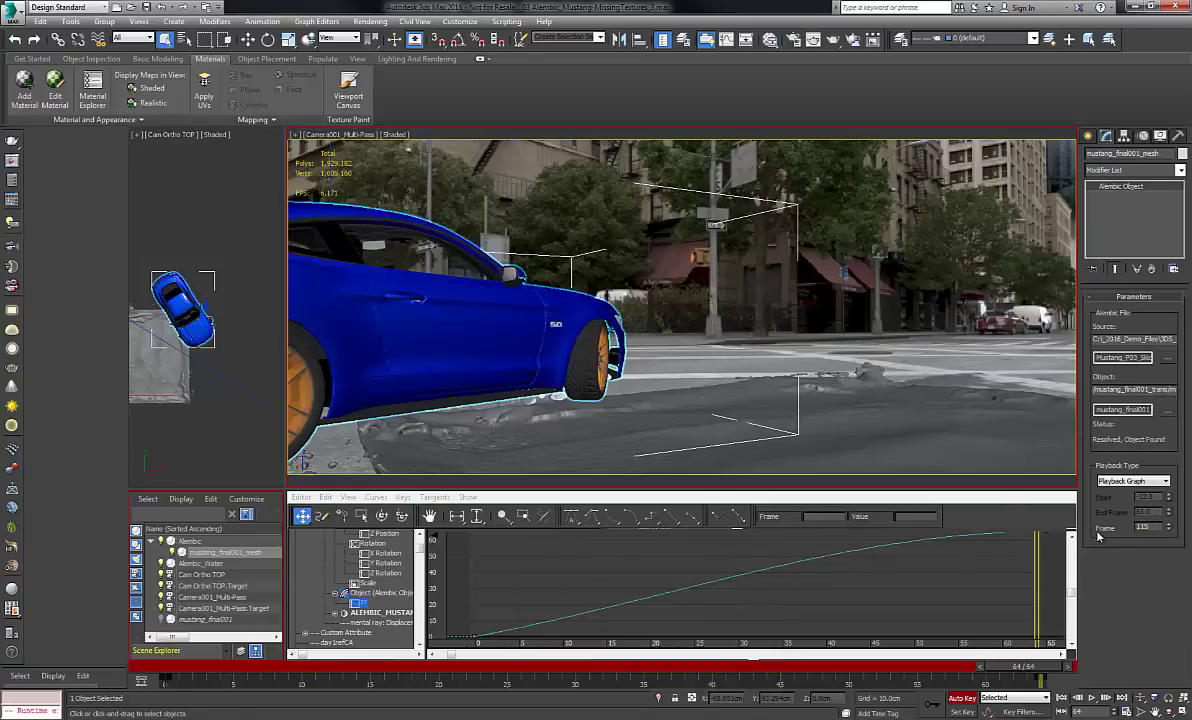
pyautogui.press('Return')
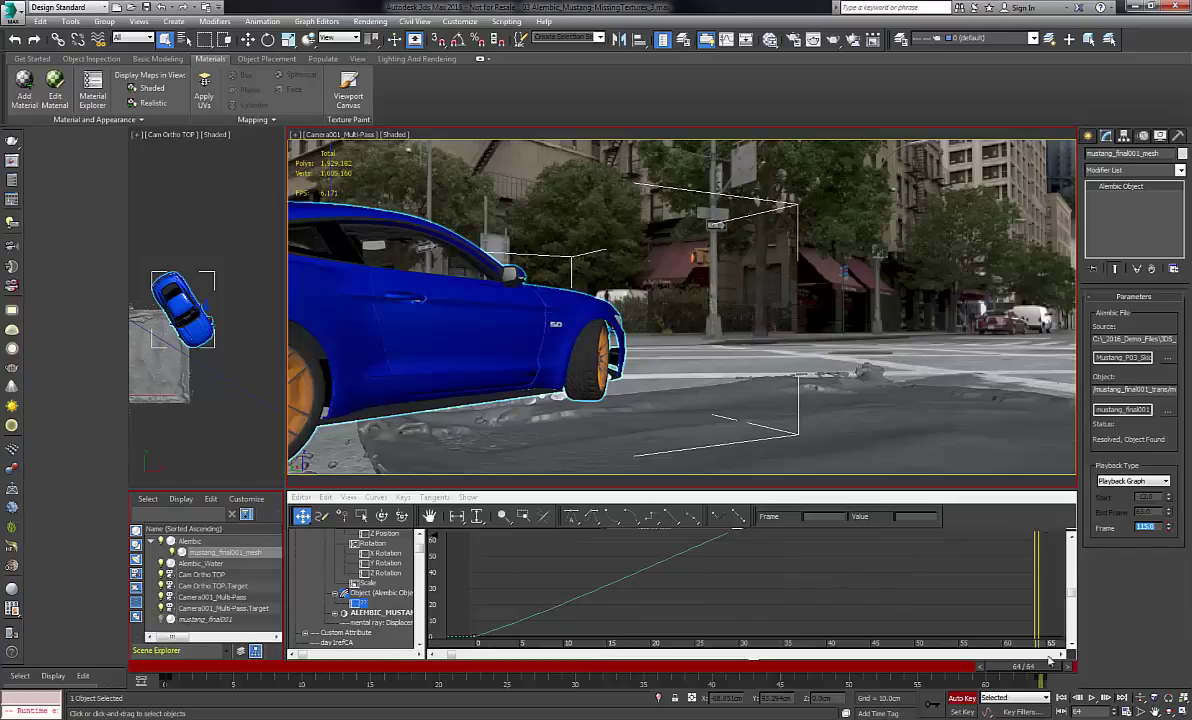
# Go to frame 32 and set the tangents of the playback curve's last and first keys to linear.
pyautogui.moveTo(1040, 677)
pyautogui.mouseDown()
pyautogui.moveTo(440, 676)
pyautogui.moveTo(612, 677)
pyautogui.mouseUp()
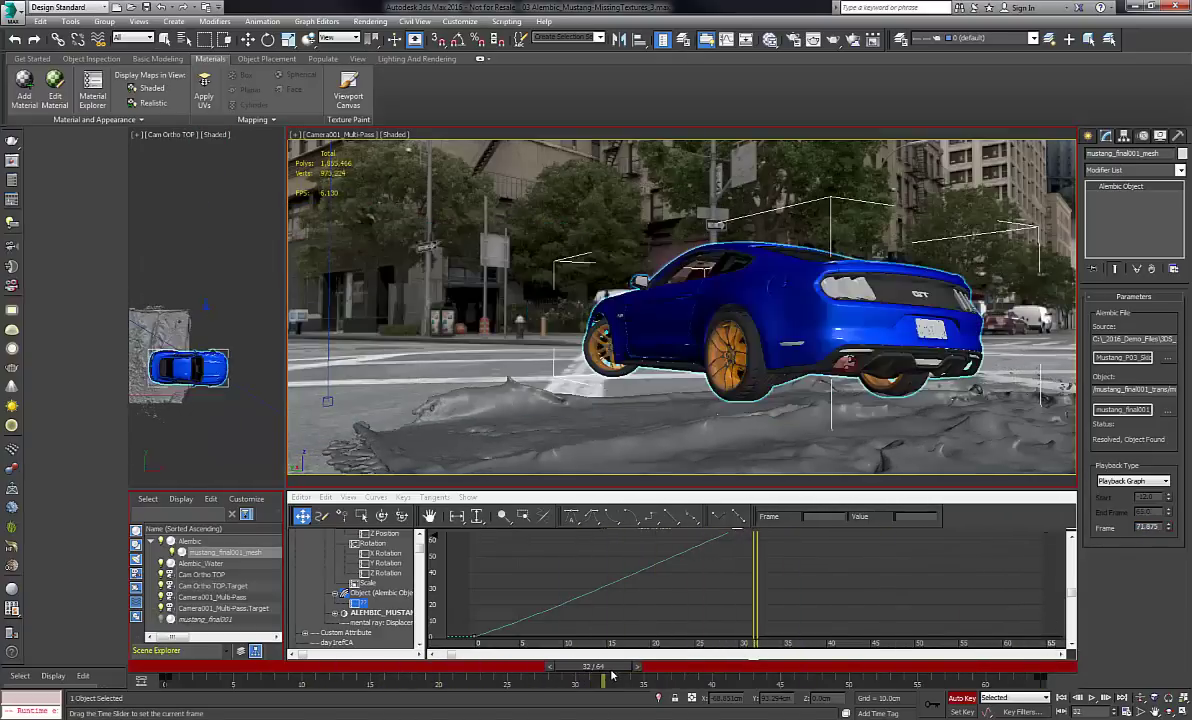
pyautogui.press('q')
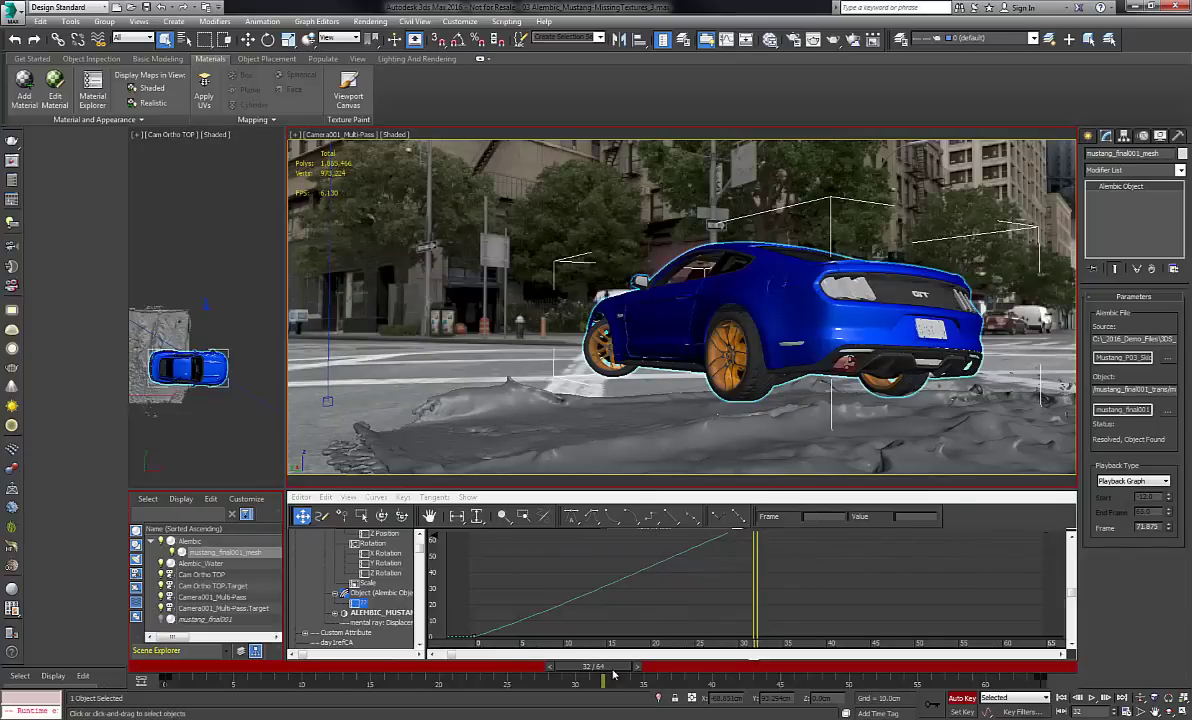
pyautogui.moveTo(884, 560); pyautogui.dragTo(828, 592, button='middle')
pyautogui.scroll(-3, 874, 612)
pyautogui.scroll(-1, 871, 612)
pyautogui.scroll(-1, 828, 592)
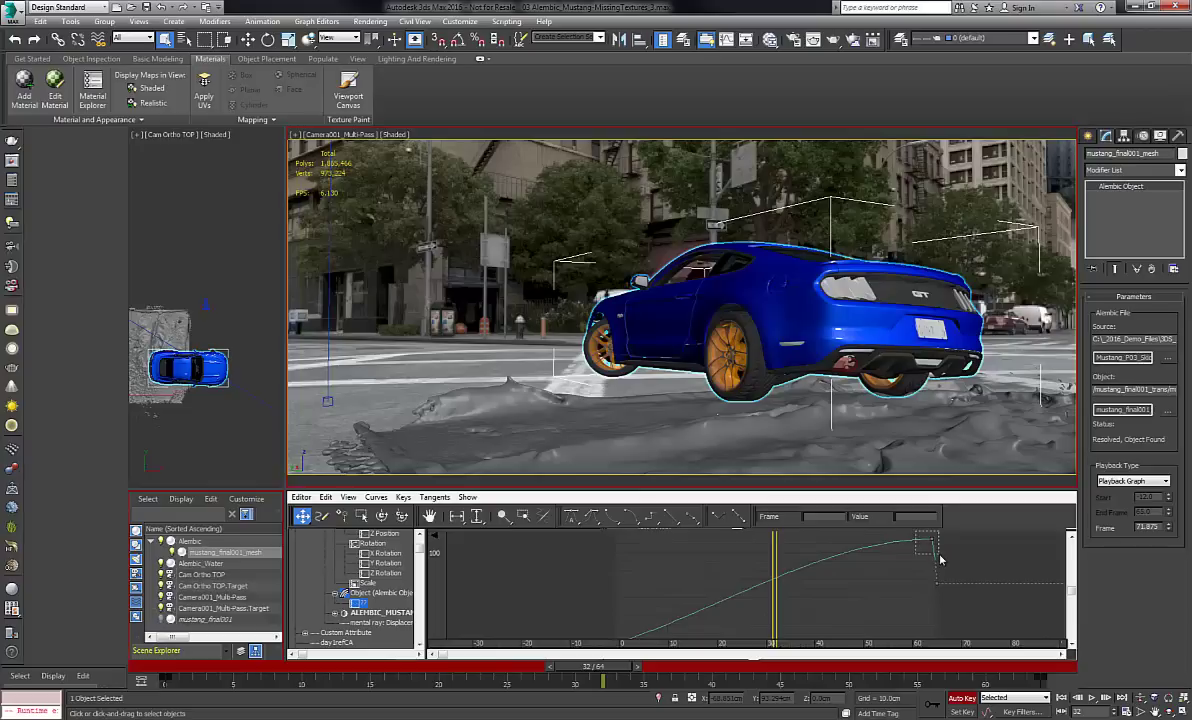
pyautogui.moveTo(940, 560); pyautogui.dragTo(940, 560)
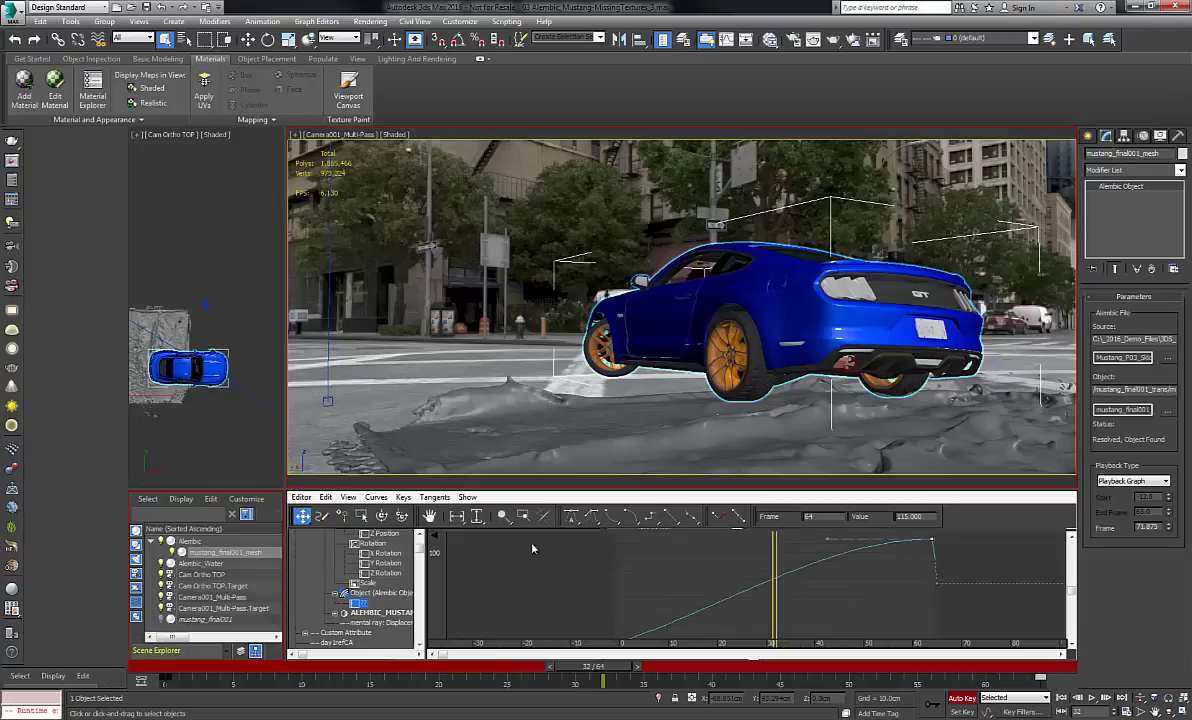
pyautogui.click(674, 518)
pyautogui.moveTo(725, 596); pyautogui.dragTo(762, 562, button='middle')
pyautogui.moveTo(622, 582); pyautogui.dragTo(681, 625)
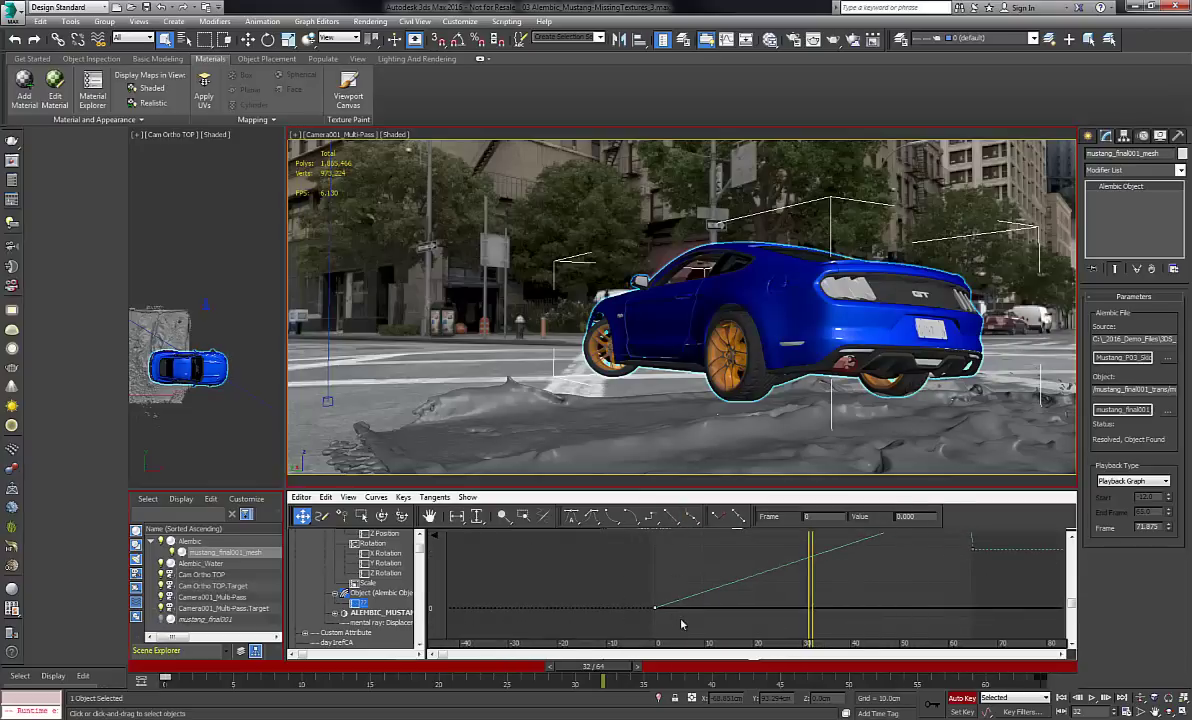
# Add two keys to the playback curve, one at frame 32 and another at about frame 46.
pyautogui.moveTo(827, 567); pyautogui.dragTo(769, 584, button='middle')
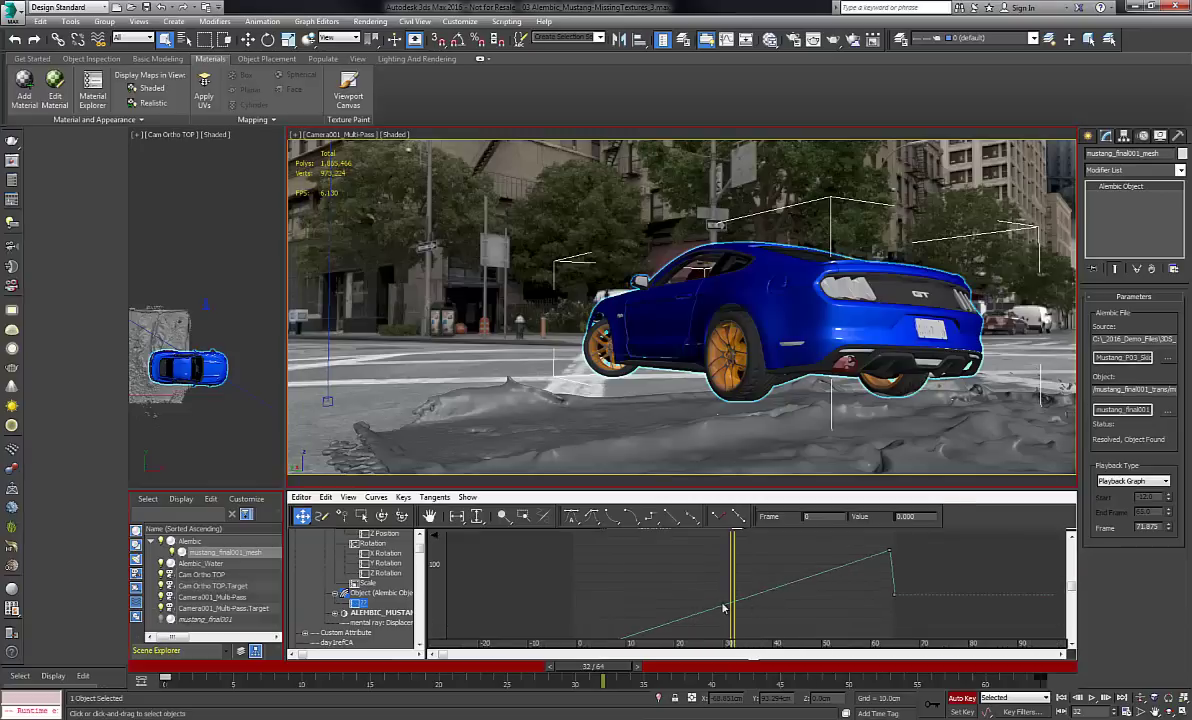
pyautogui.rightClick(733, 605)
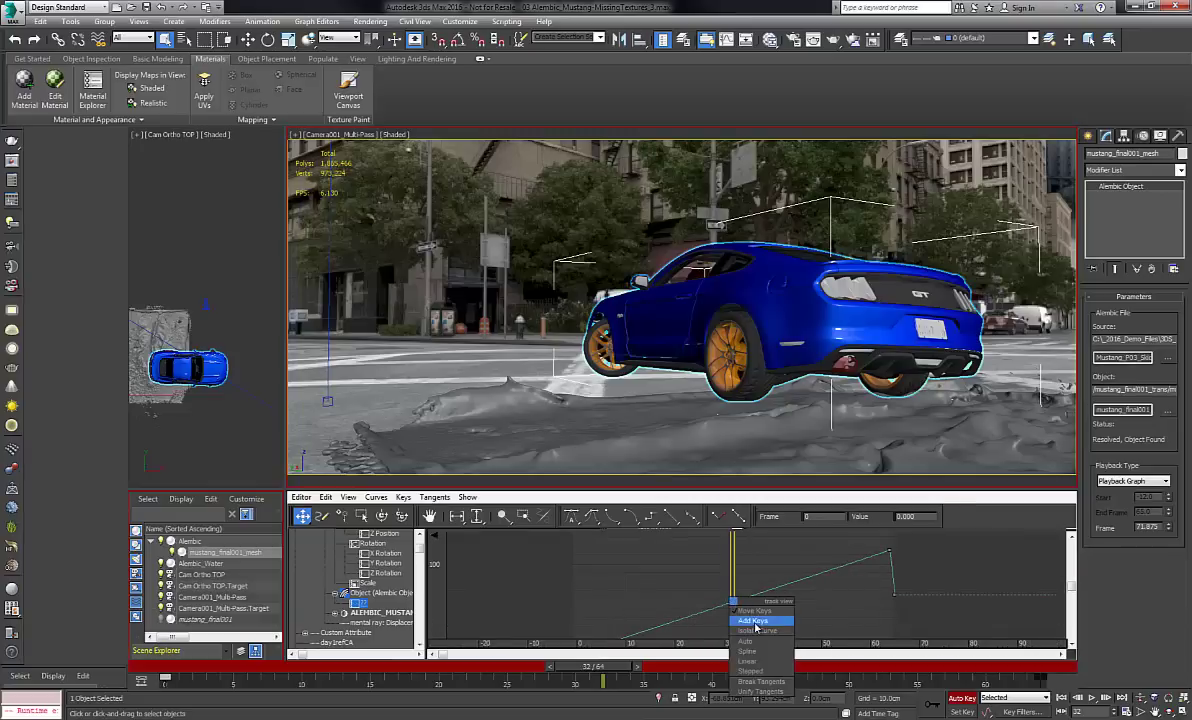
pyautogui.click(758, 619)
pyautogui.click(735, 603)
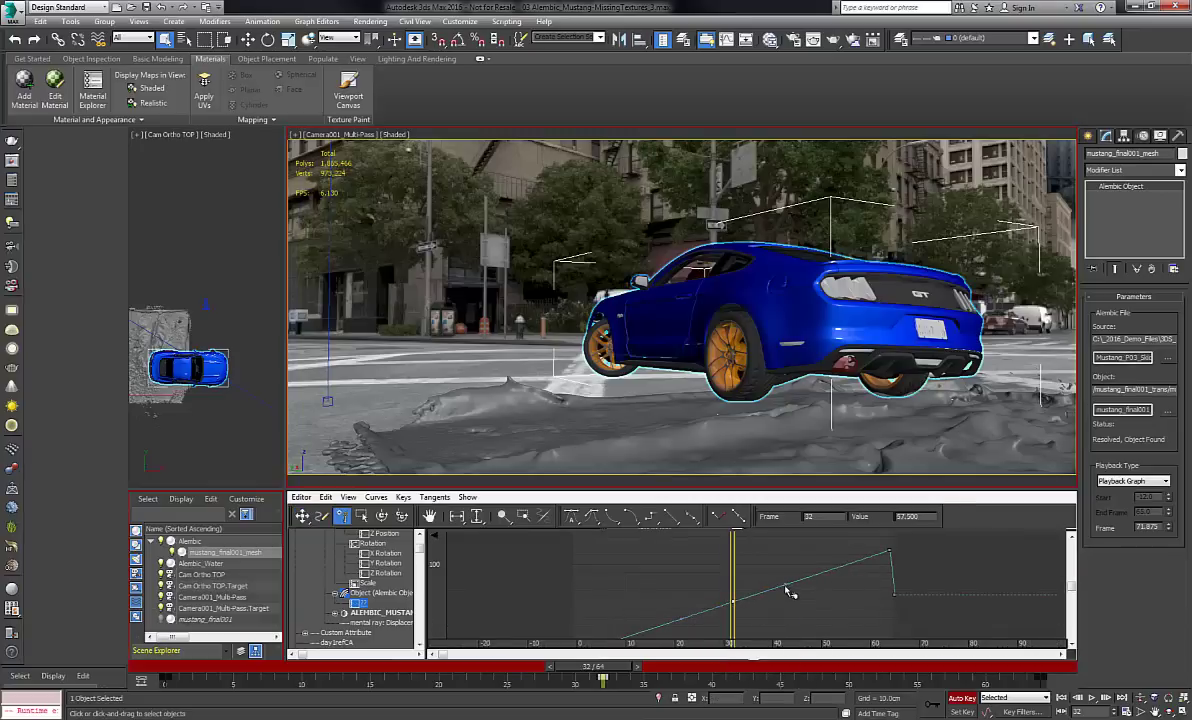
pyautogui.click(804, 580)
# Lower the frame 46 key to form a near-flat section and set both middle keys to linear tangents.
pyautogui.click(302, 516)
pyautogui.moveTo(827, 620); pyautogui.dragTo(802, 599)
pyautogui.moveTo(712, 574); pyautogui.dragTo(820, 615)
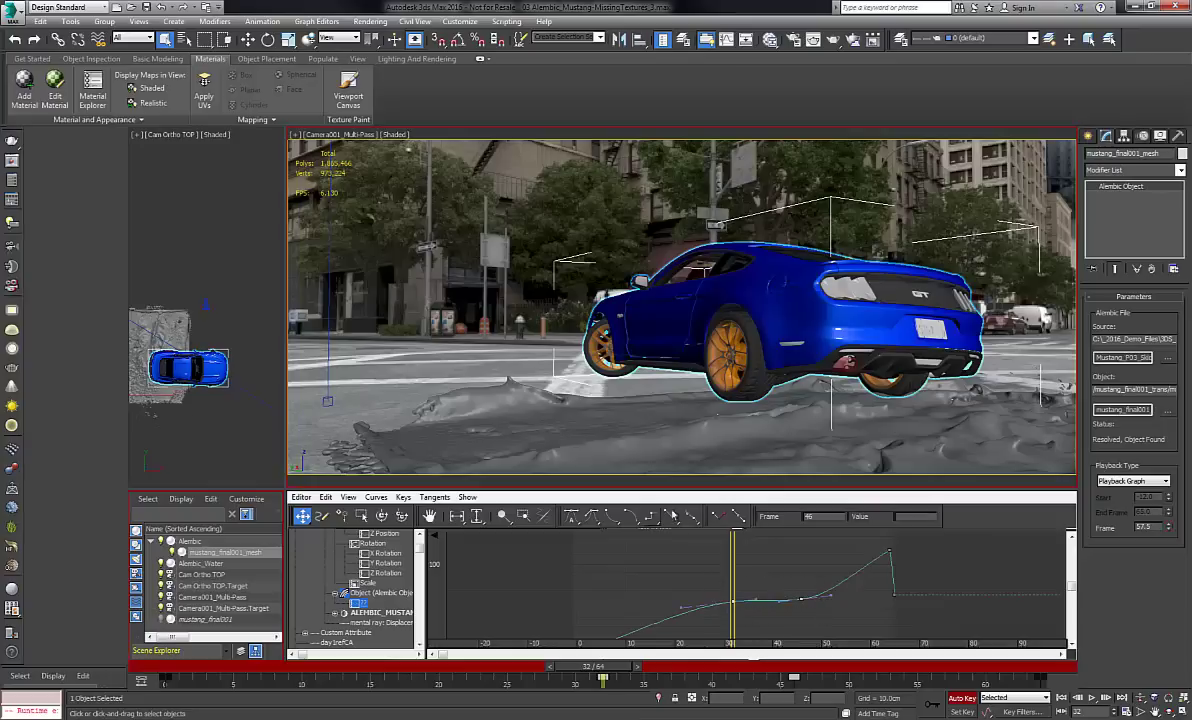
pyautogui.click(673, 516)
# Scrub through the slowdown and shift the two middle keys of the playback curve to frames 53 and 41.
pyautogui.moveTo(609, 667); pyautogui.dragTo(856, 675)
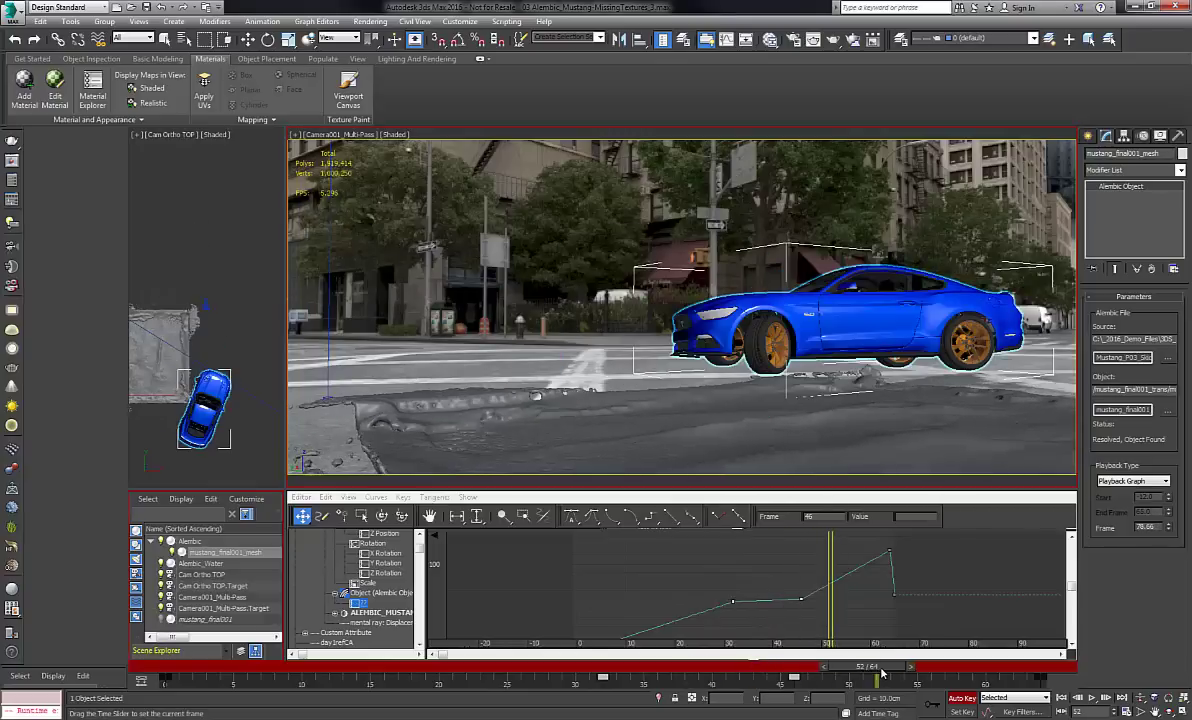
pyautogui.press('q')
pyautogui.moveTo(791, 572); pyautogui.dragTo(836, 597)
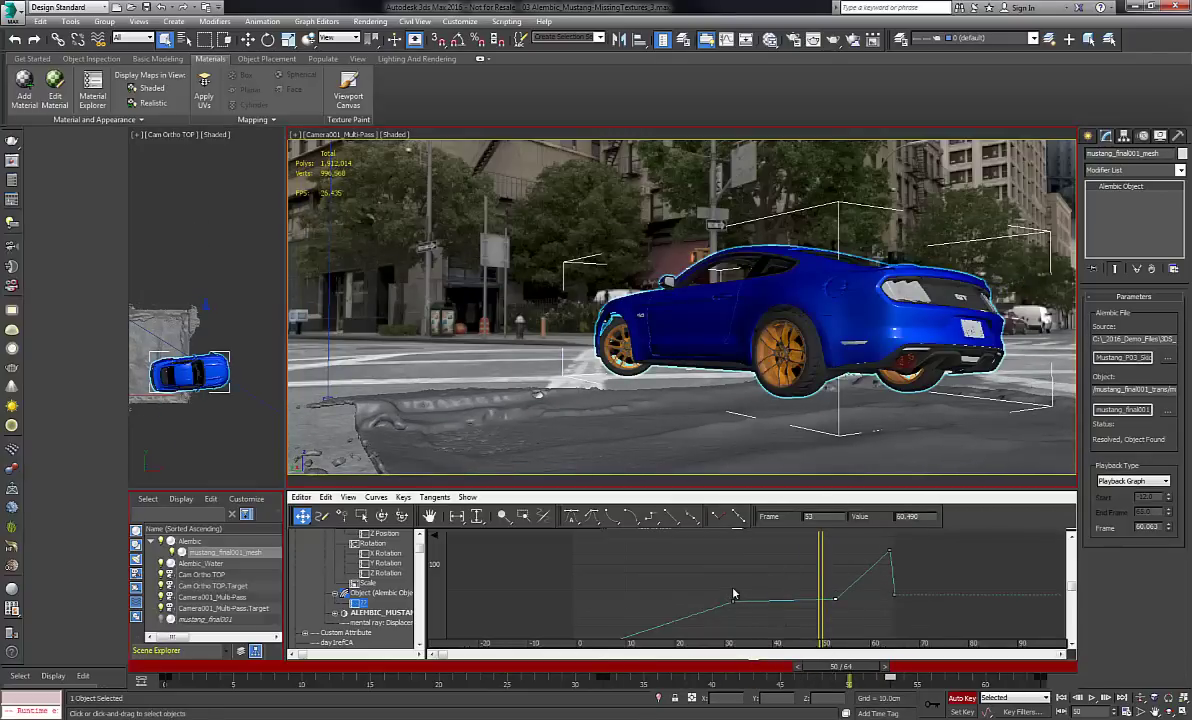
pyautogui.moveTo(733, 594); pyautogui.dragTo(778, 595)
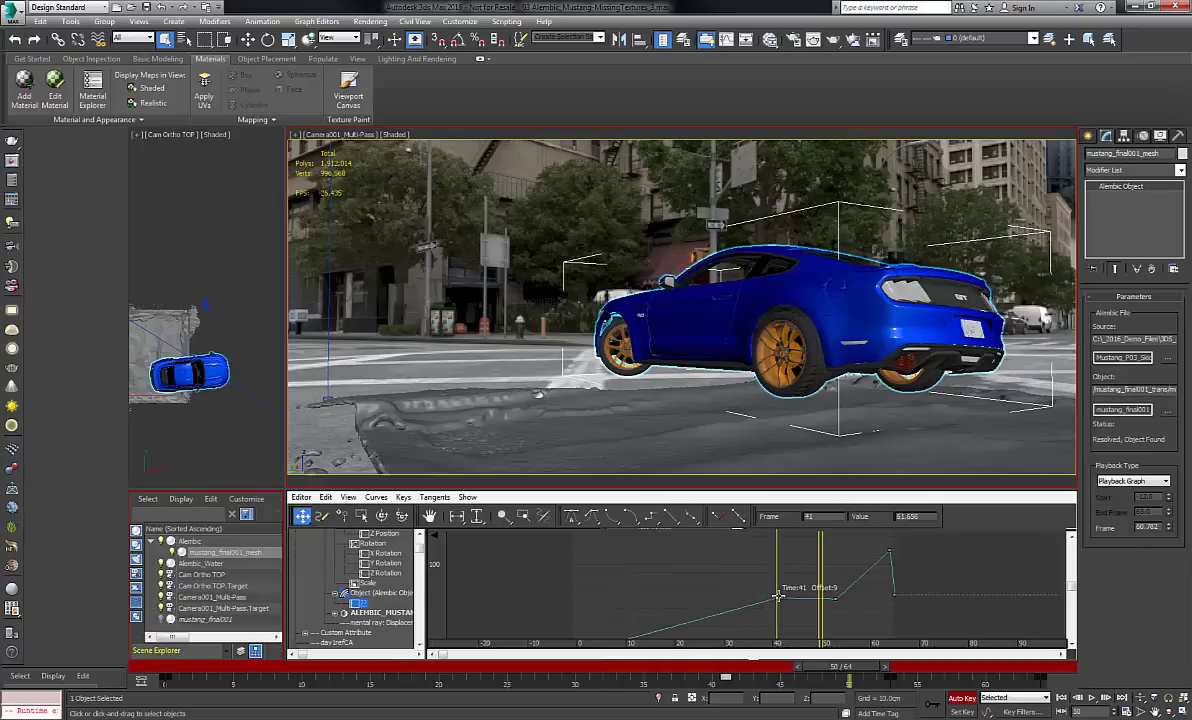
pyautogui.moveTo(840, 666); pyautogui.dragTo(800, 692)
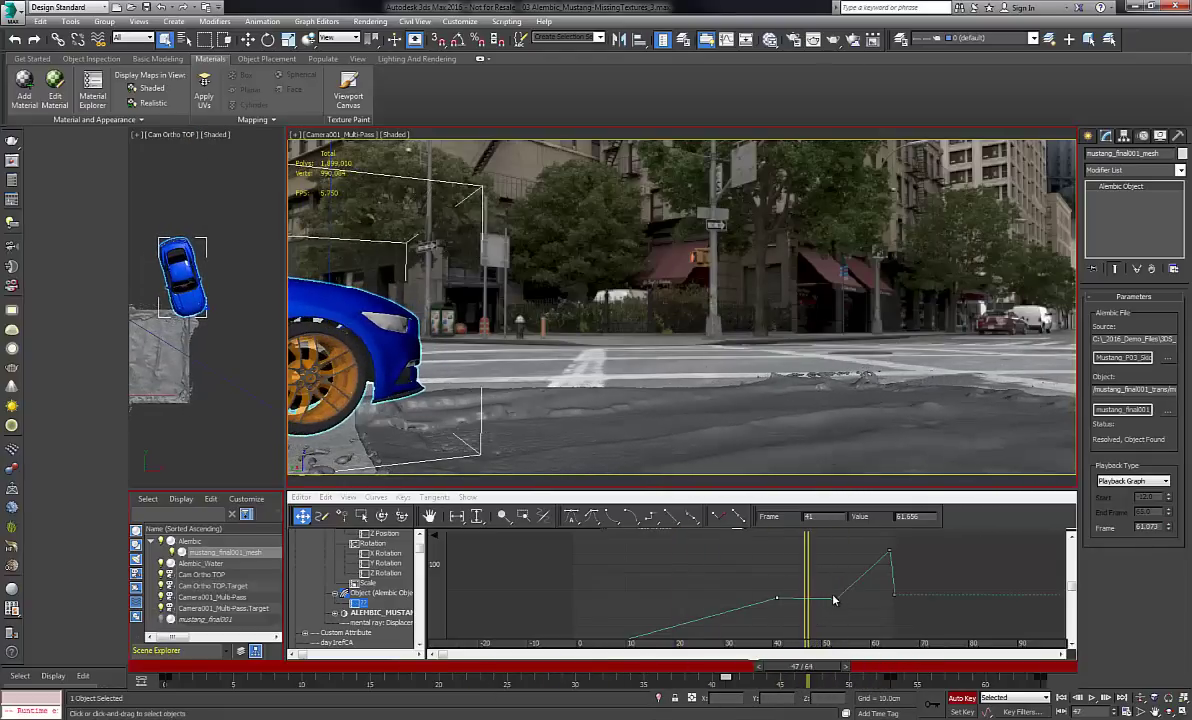
# Level the frame 53 key with the frame 41 key at about 61.7 and scrub the animation to frame 63.
pyautogui.moveTo(850, 593); pyautogui.dragTo(768, 676, button='middle')
pyautogui.scroll(4, 806, 583)
pyautogui.scroll(3, 807, 585)
pyautogui.moveTo(779, 643); pyautogui.dragTo(752, 609)
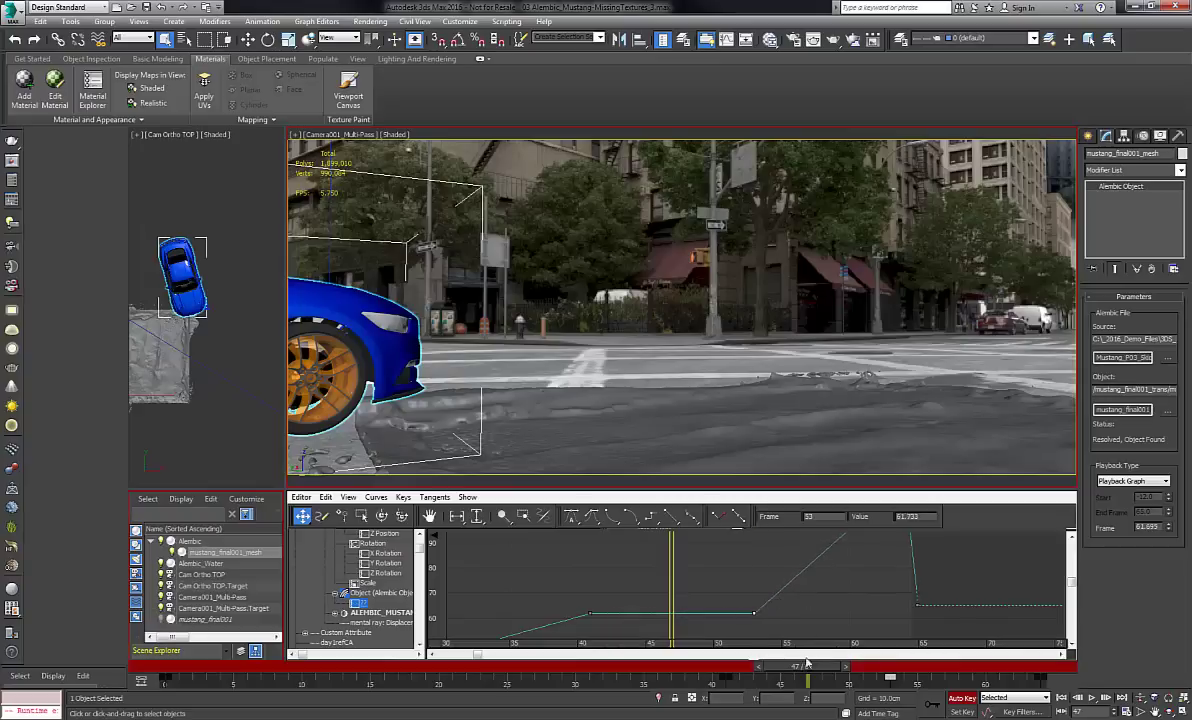
pyautogui.moveTo(806, 663); pyautogui.dragTo(1010, 676)
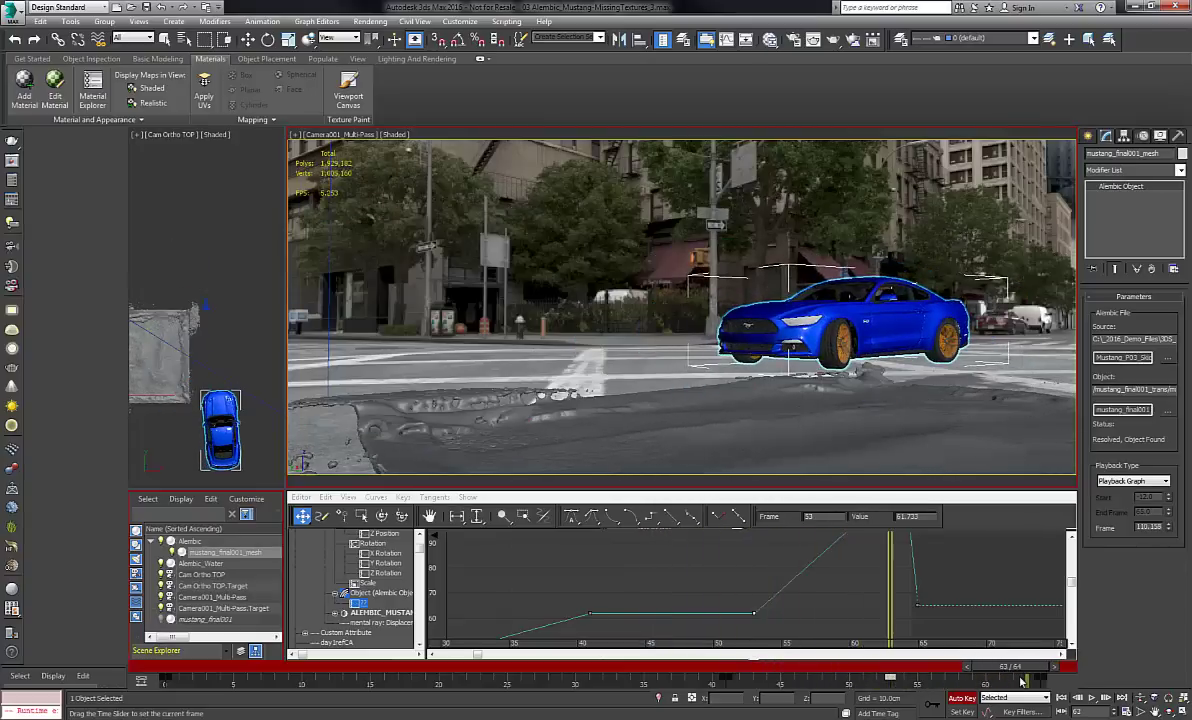
pyautogui.press('q')
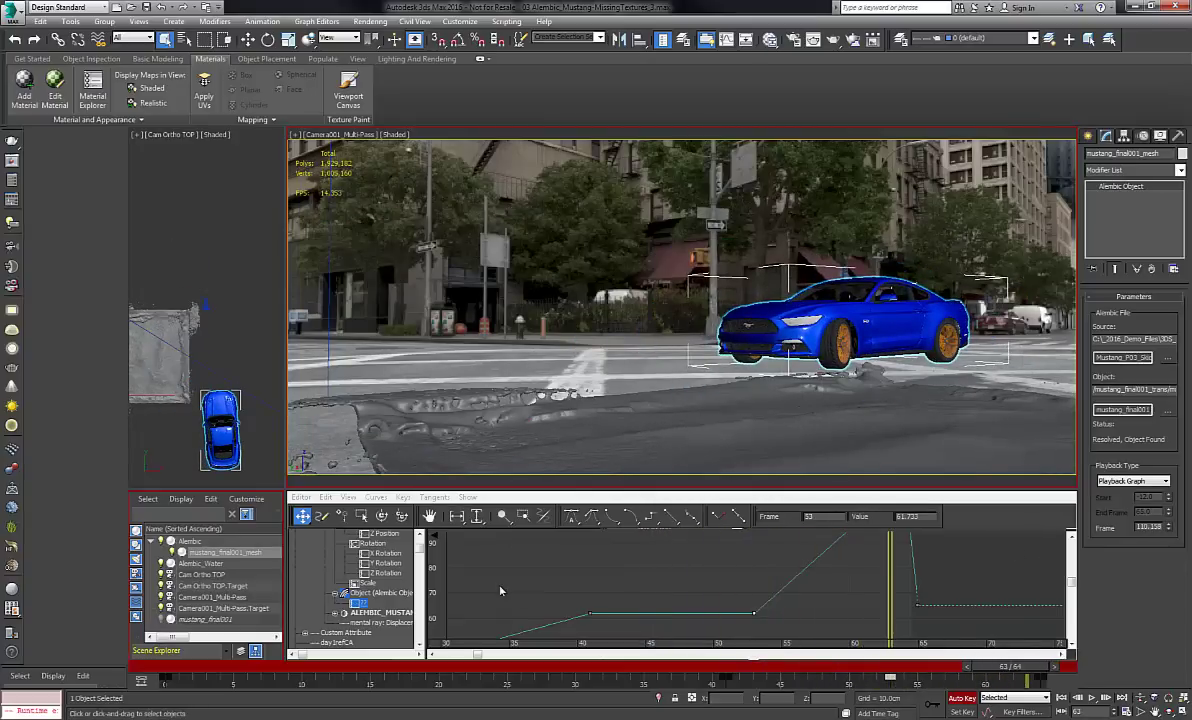
# Enable Performance Mode on the Alembic container and play the retimed car animation.
pyautogui.click(190, 541)
pyautogui.click(1132, 380)
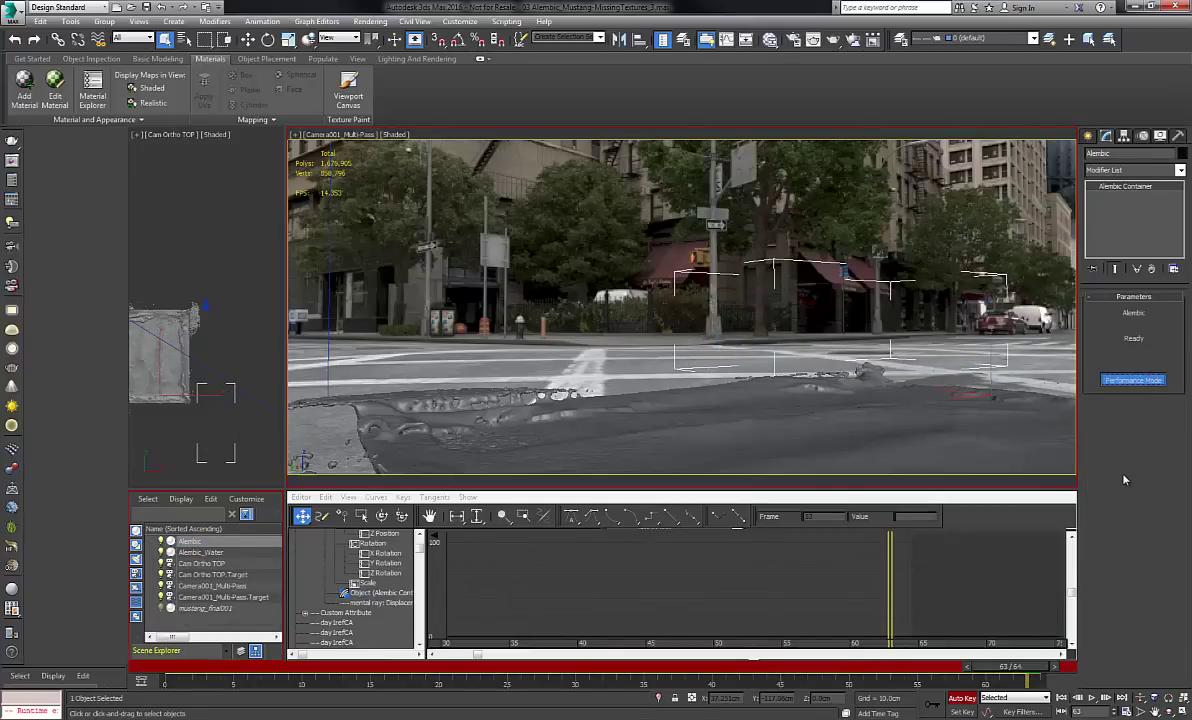
pyautogui.click(1092, 697)
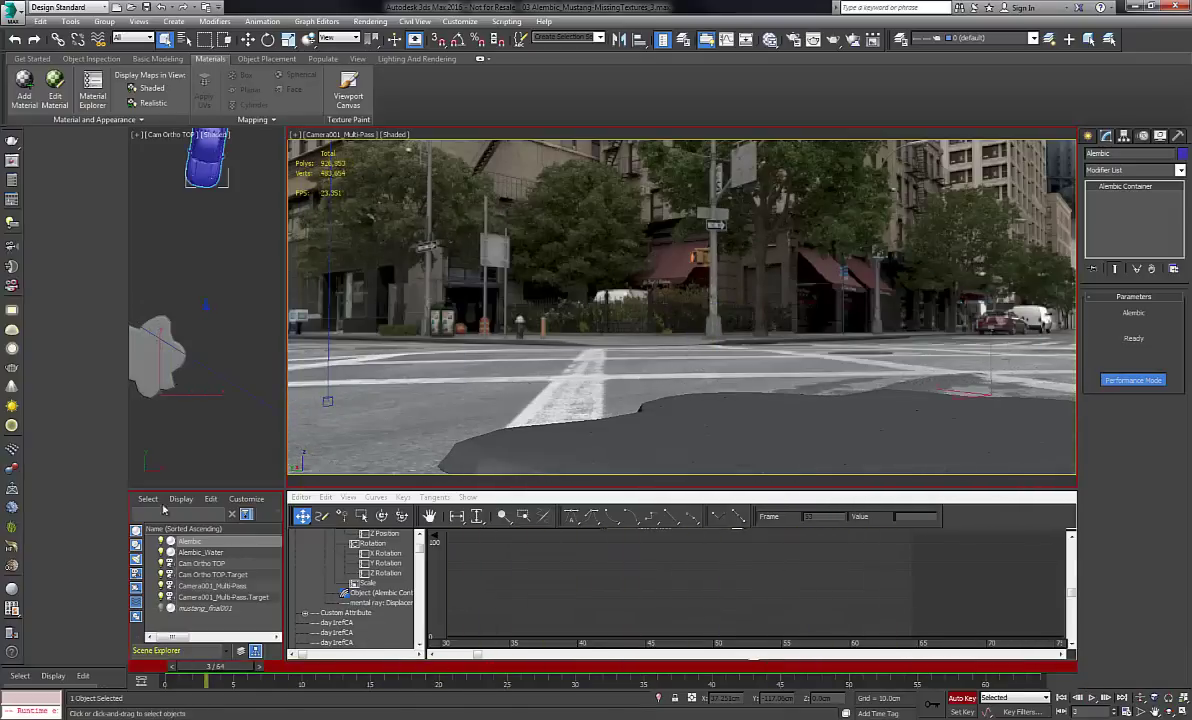
# Hide Alembic_Water, replay and stop the animation, and scrub to frame 57.
pyautogui.click(161, 543)
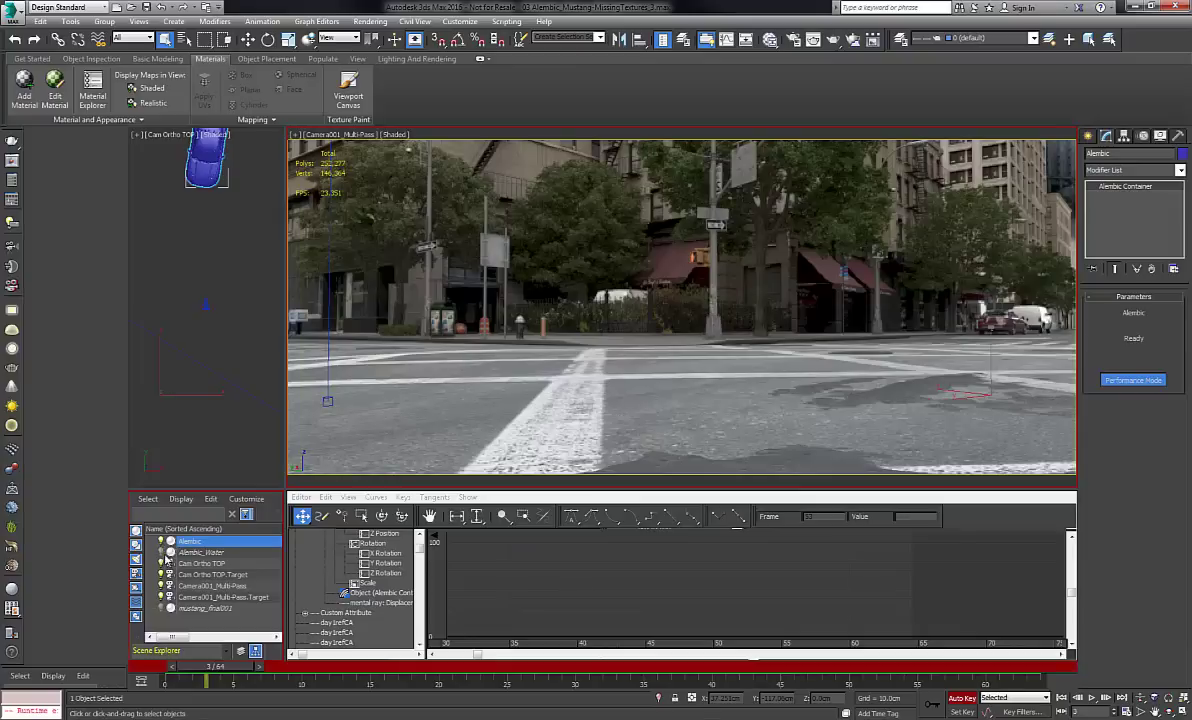
pyautogui.click(1093, 700)
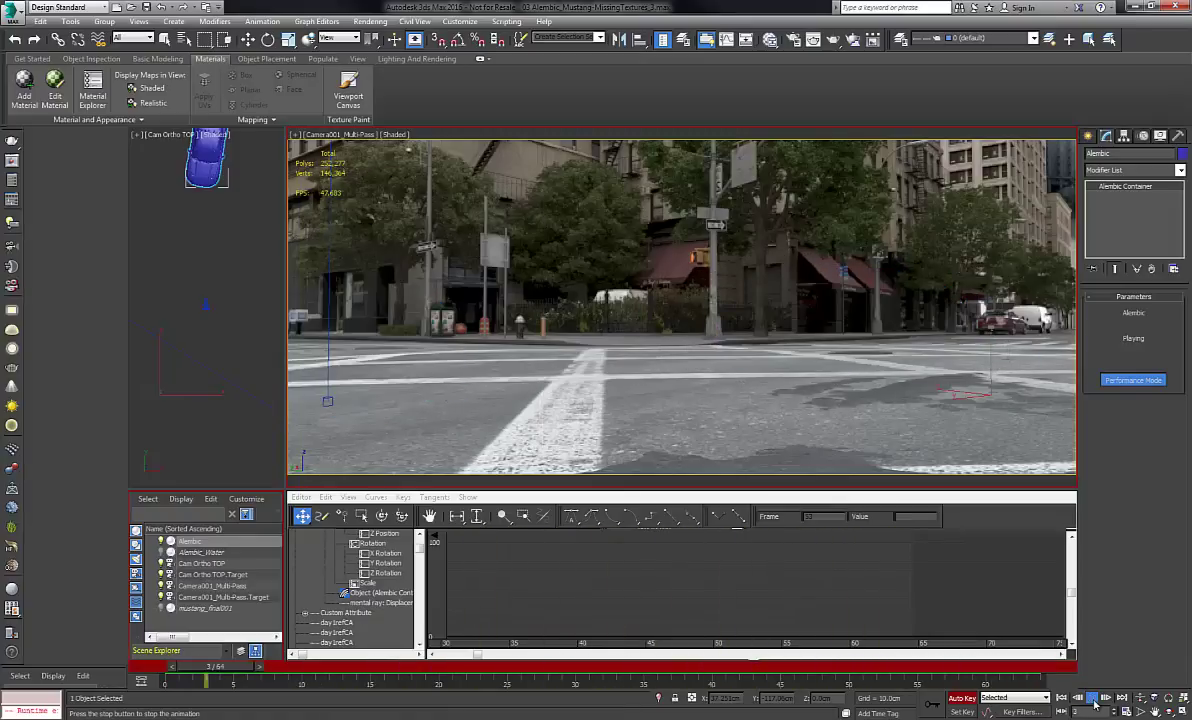
pyautogui.click(1093, 699)
pyautogui.moveTo(260, 666); pyautogui.dragTo(953, 649)
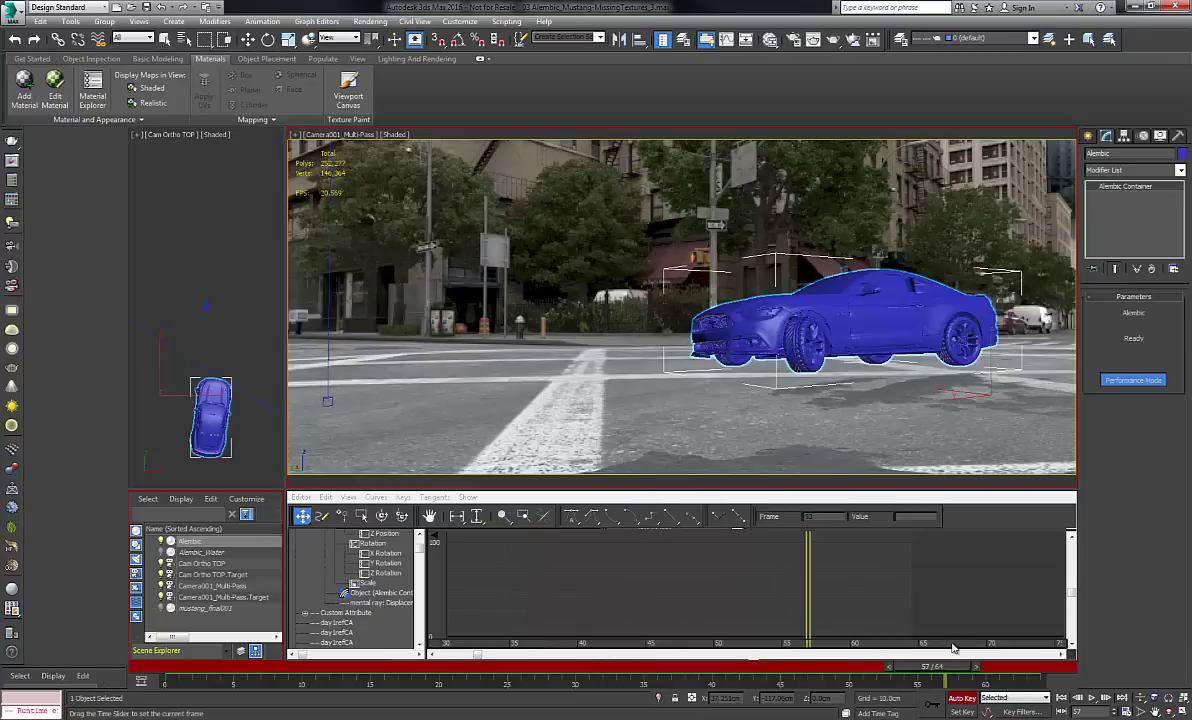
# Turn off Performance Mode on the Alembic container and preview the Motion Blur multi-pass effect of Camera001_Multi-Pass.
pyautogui.click(336, 135)
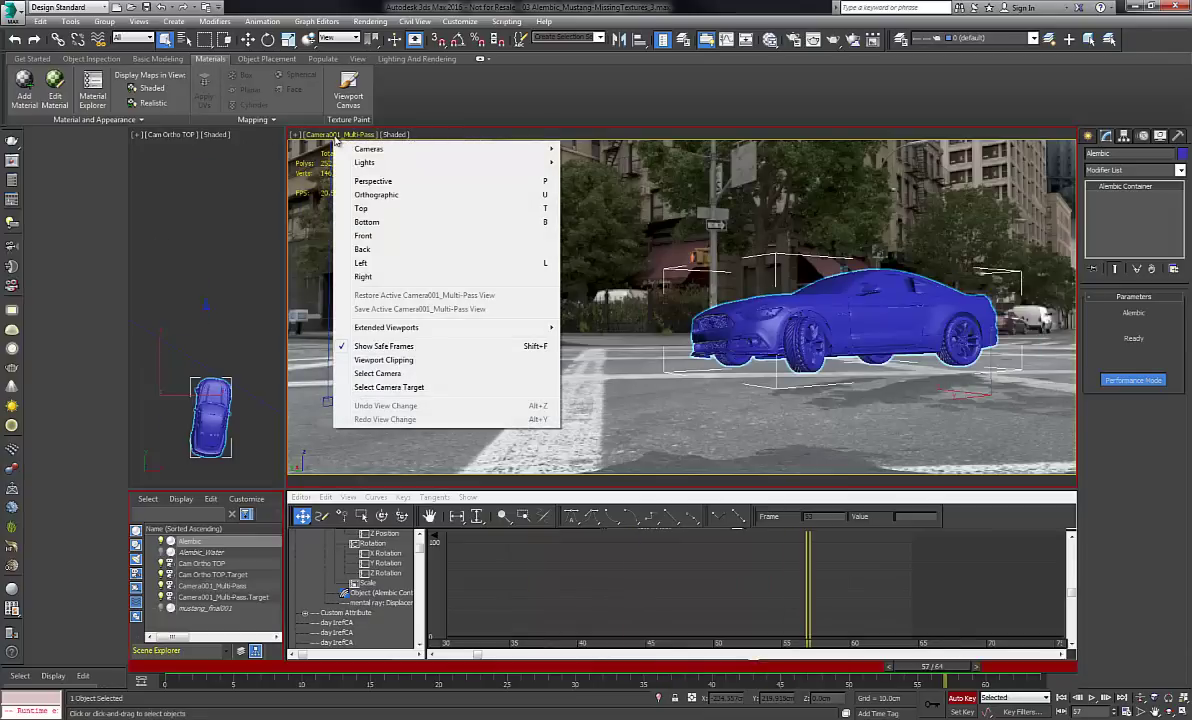
pyautogui.click(400, 374)
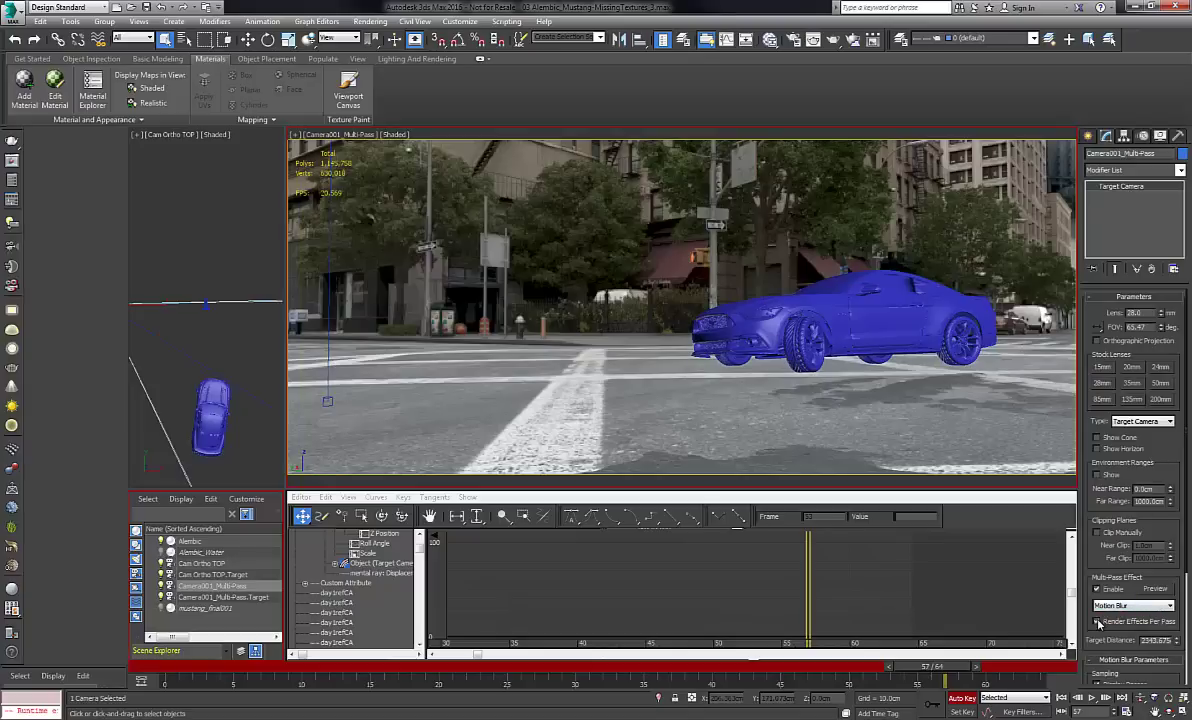
pyautogui.click(189, 541)
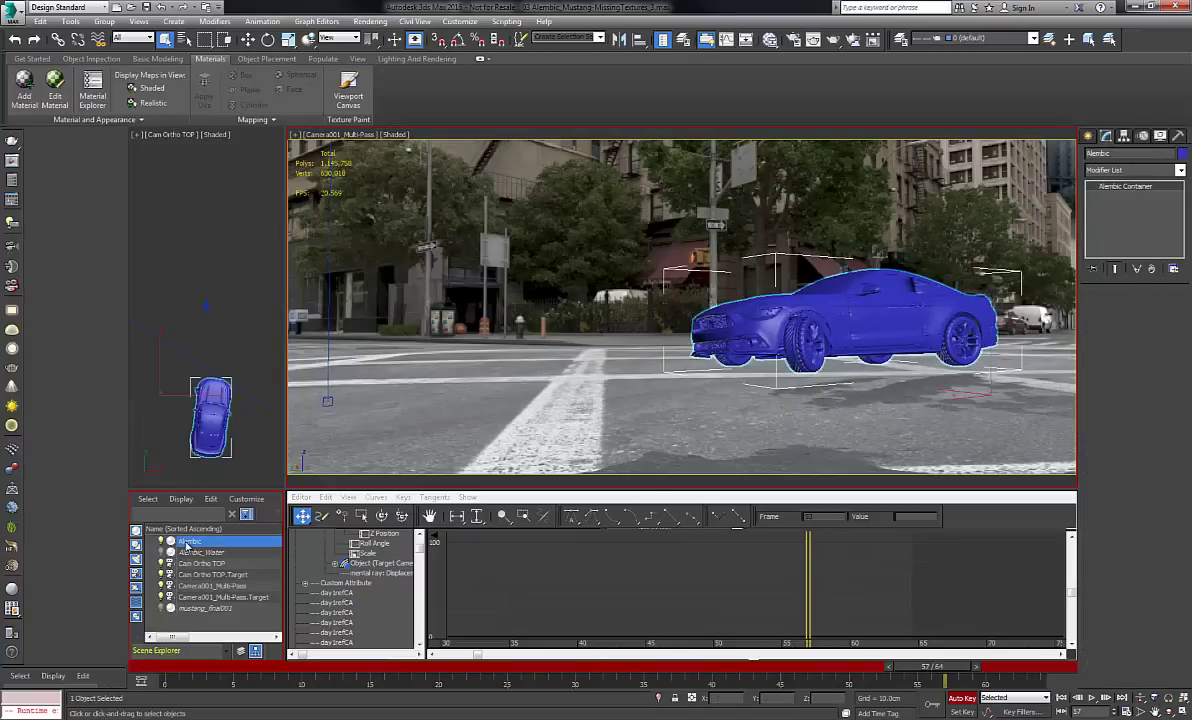
pyautogui.click(1131, 381)
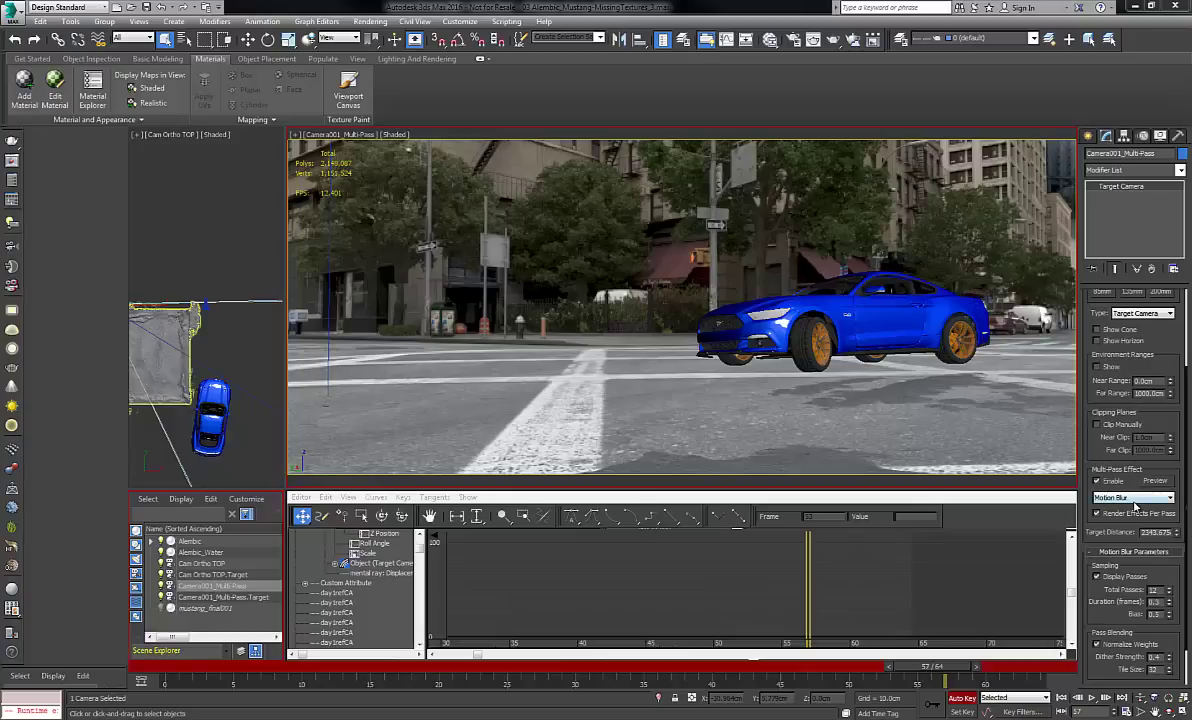
pyautogui.click(1096, 481)
pyautogui.click(1155, 482)
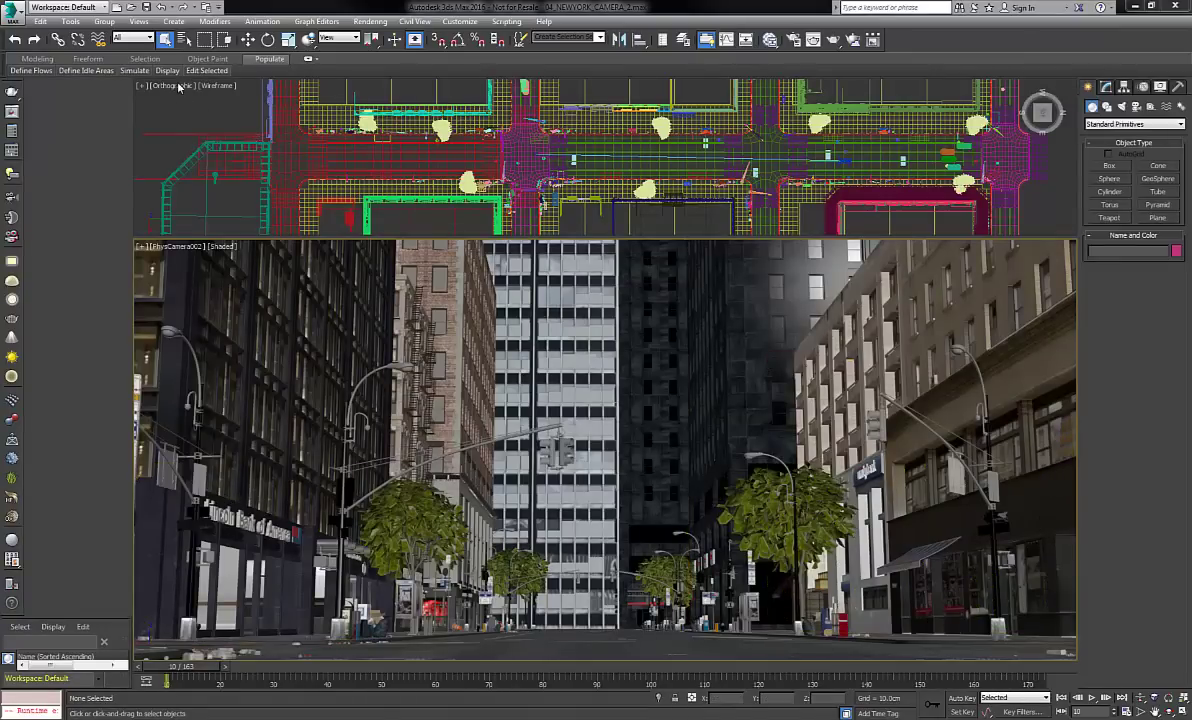
# In the New York street scene, select PhysCamera002 and enable its depth of field.
pyautogui.click(843, 160)
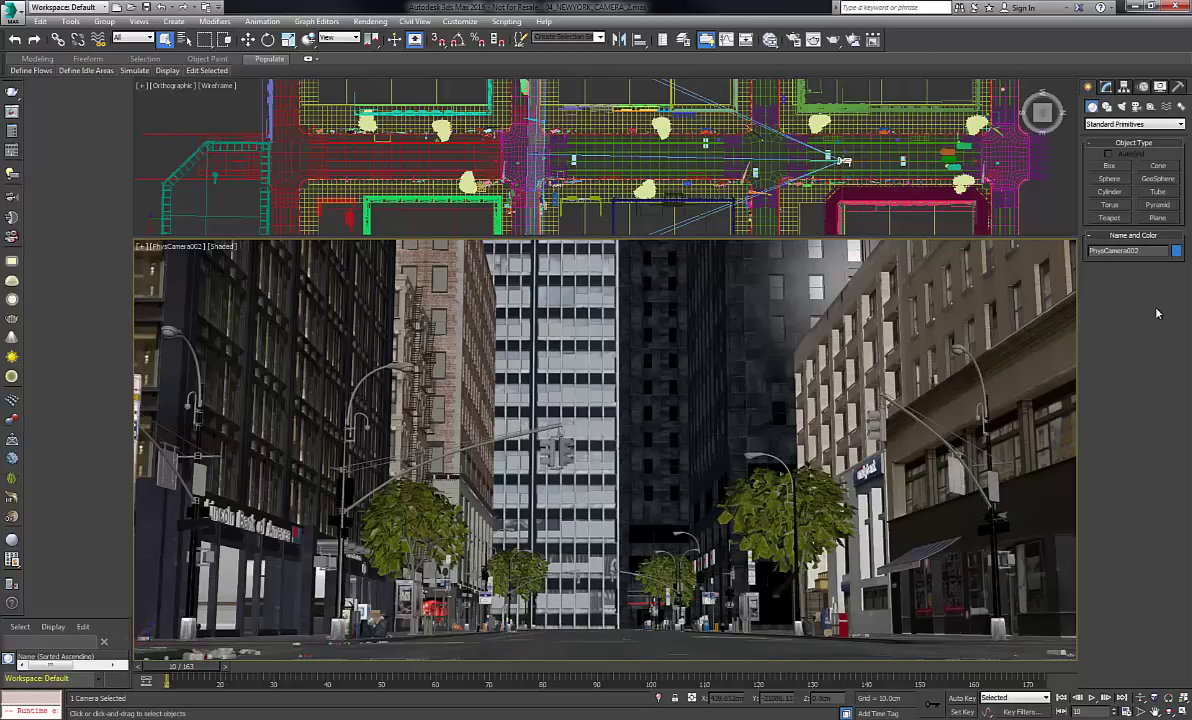
pyautogui.click(1106, 88)
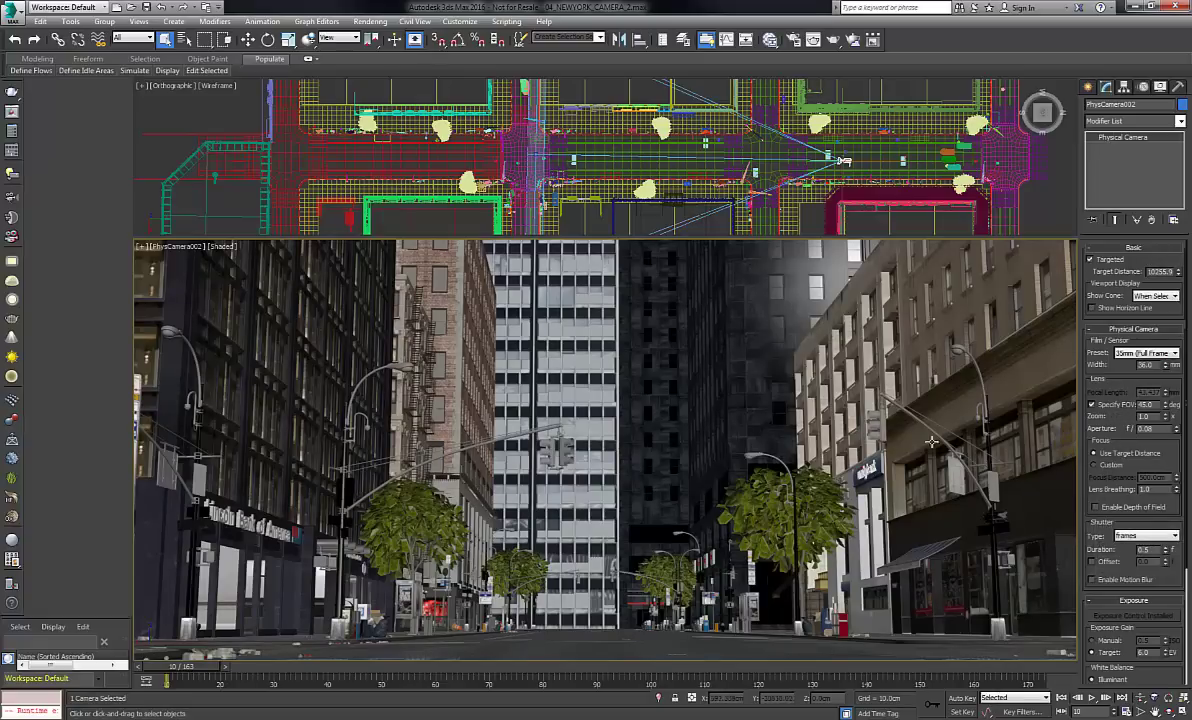
pyautogui.click(1095, 507)
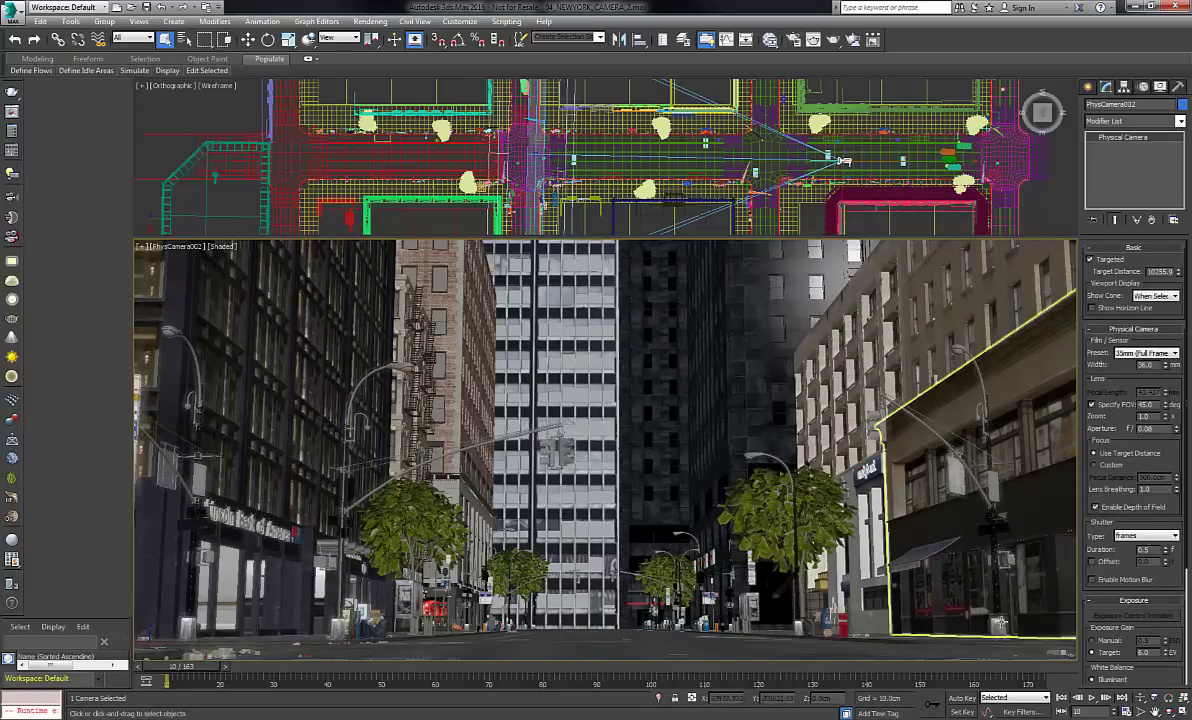
pyautogui.scroll(-2, 1123, 337)
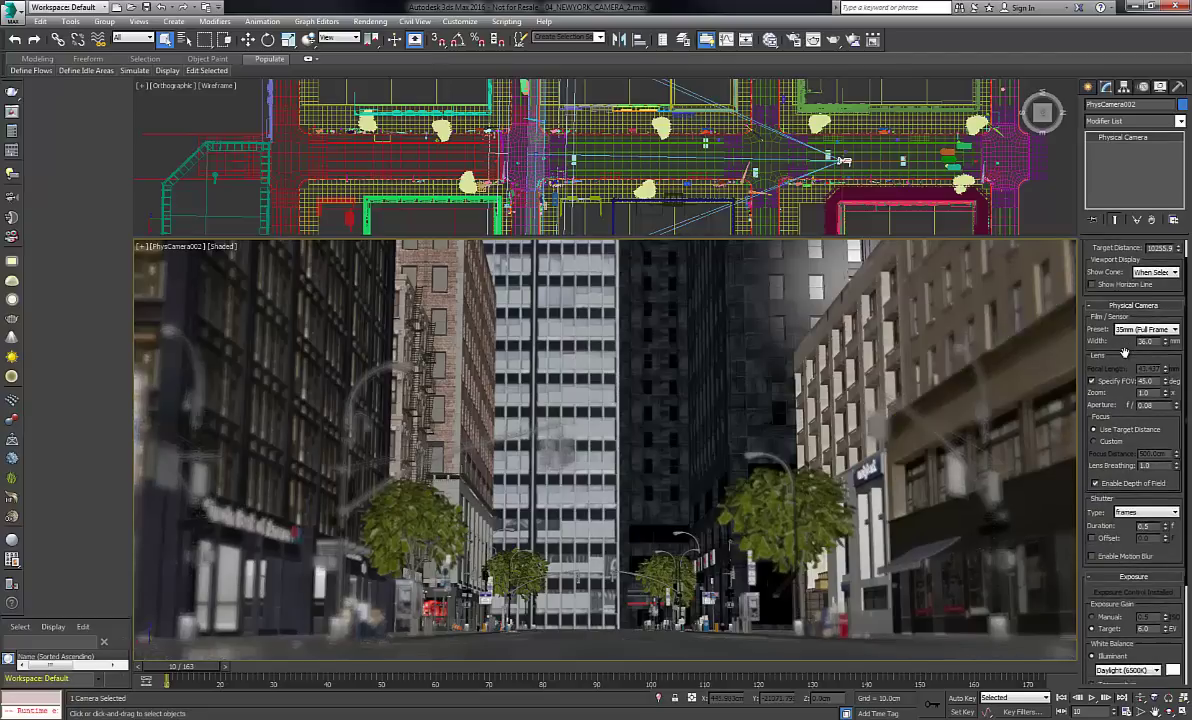
# Set the PhysCamera002 lens distortion type to Cubic with an amount of 0.13.
pyautogui.scroll(-1, 1123, 340)
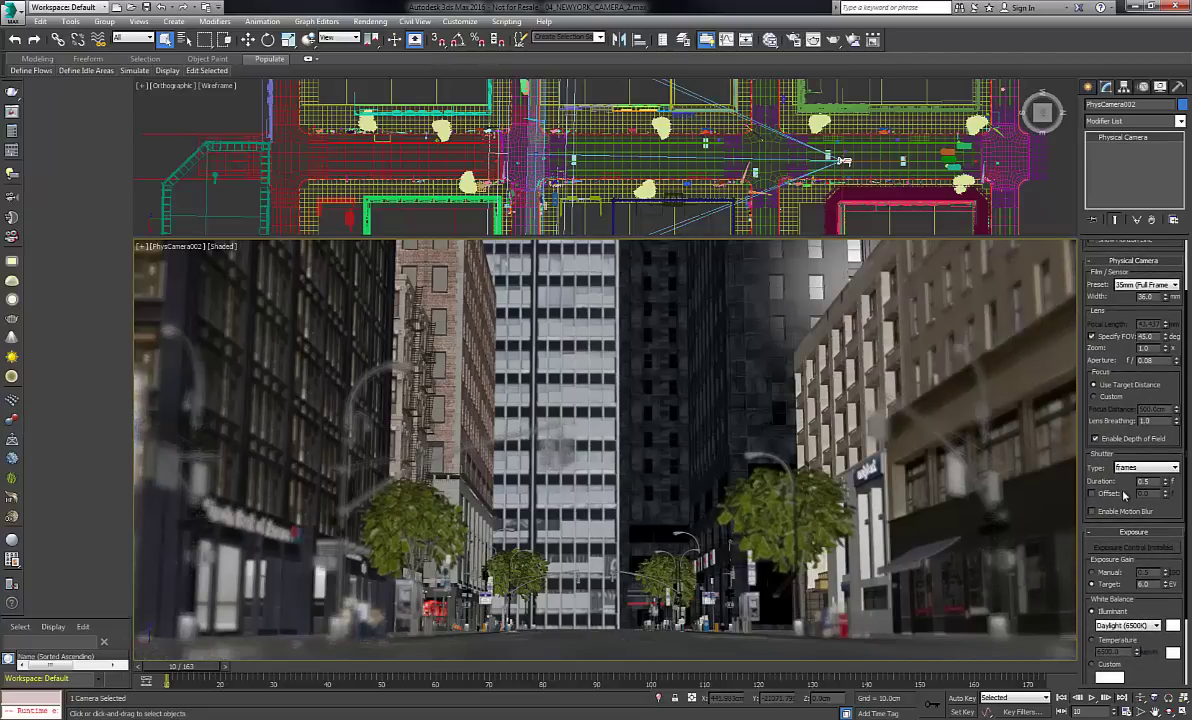
pyautogui.scroll(-1, 1128, 280)
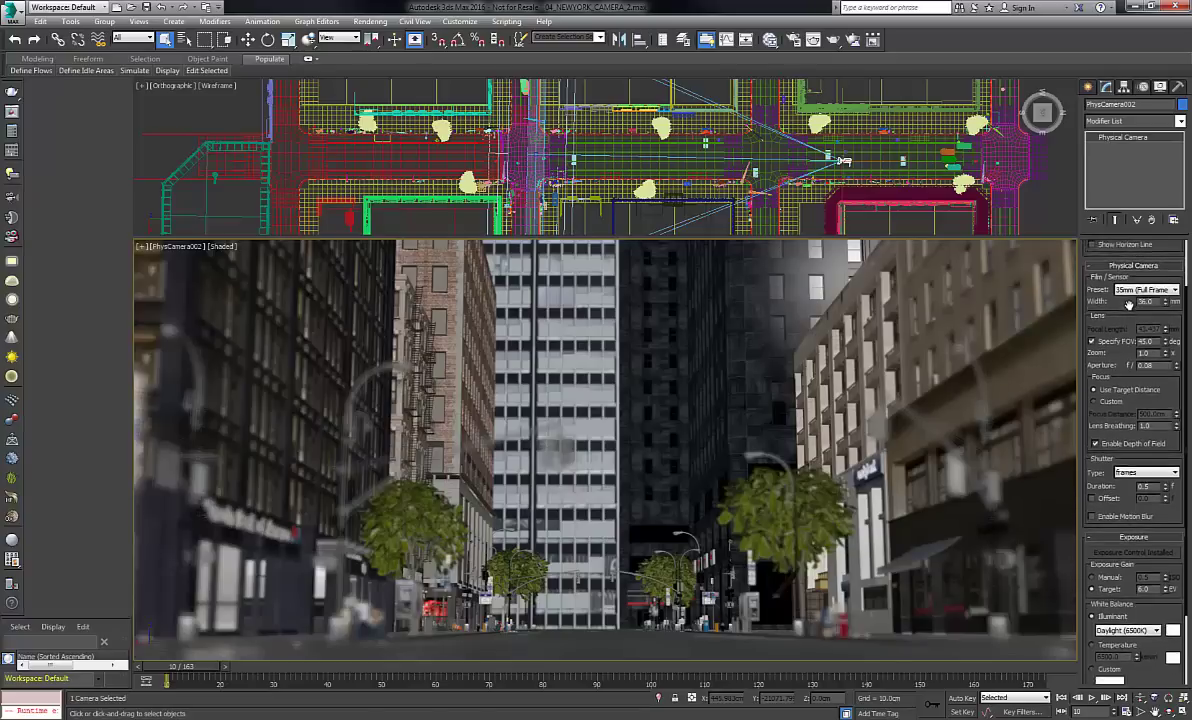
pyautogui.scroll(-2, 1156, 570)
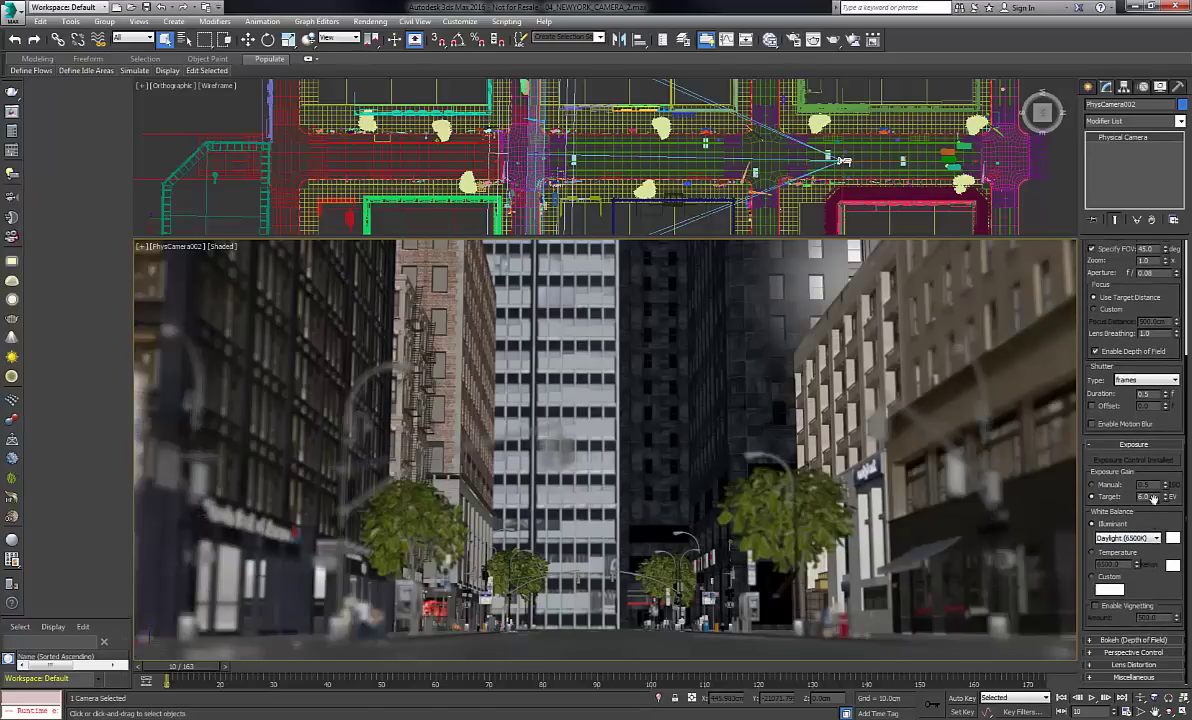
pyautogui.click(1090, 663)
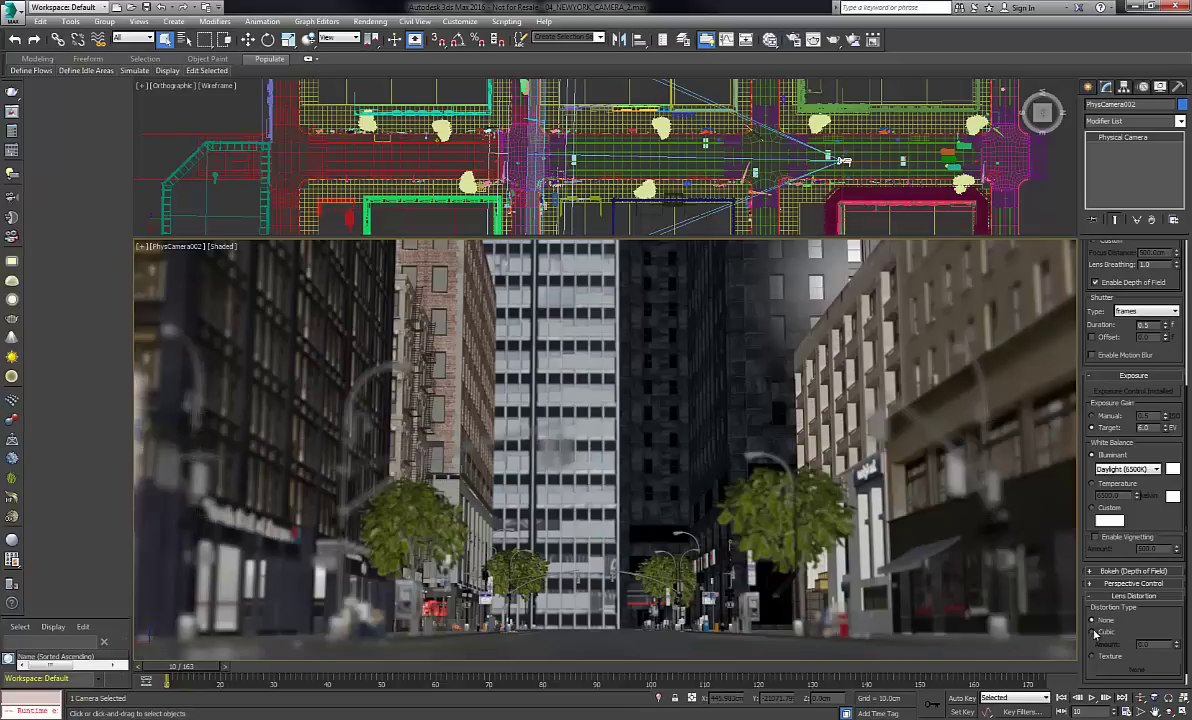
pyautogui.click(1093, 632)
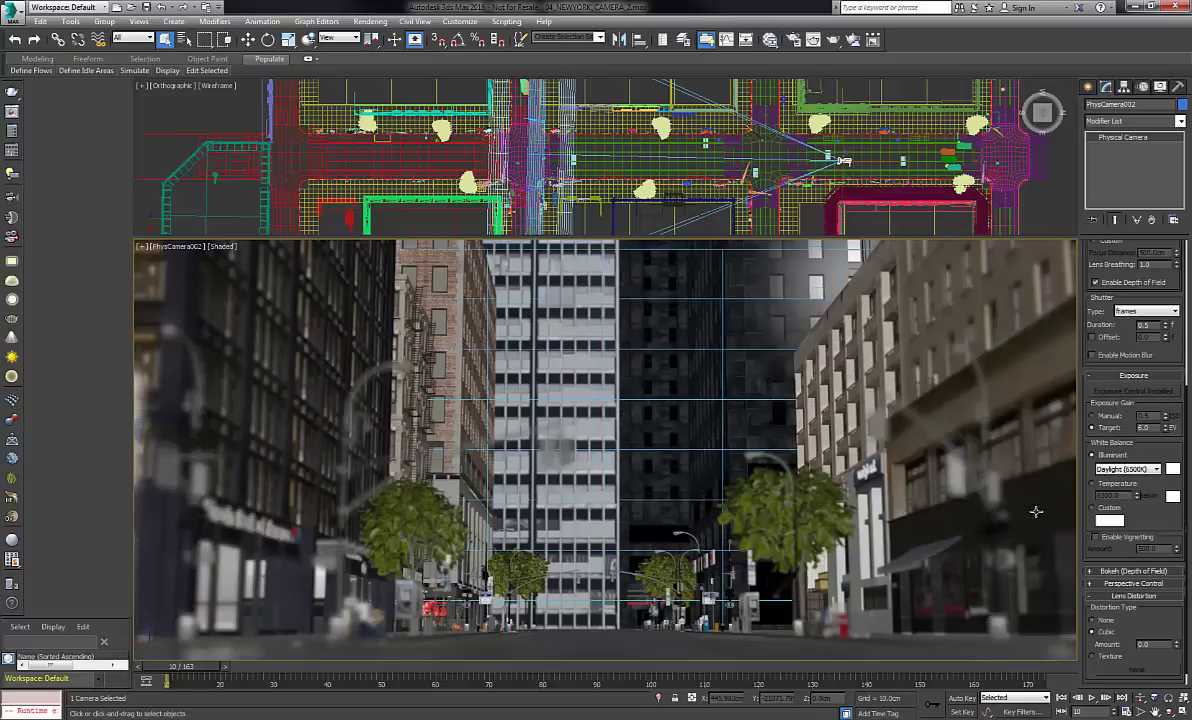
pyautogui.moveTo(1176, 647); pyautogui.dragTo(1170, 632)
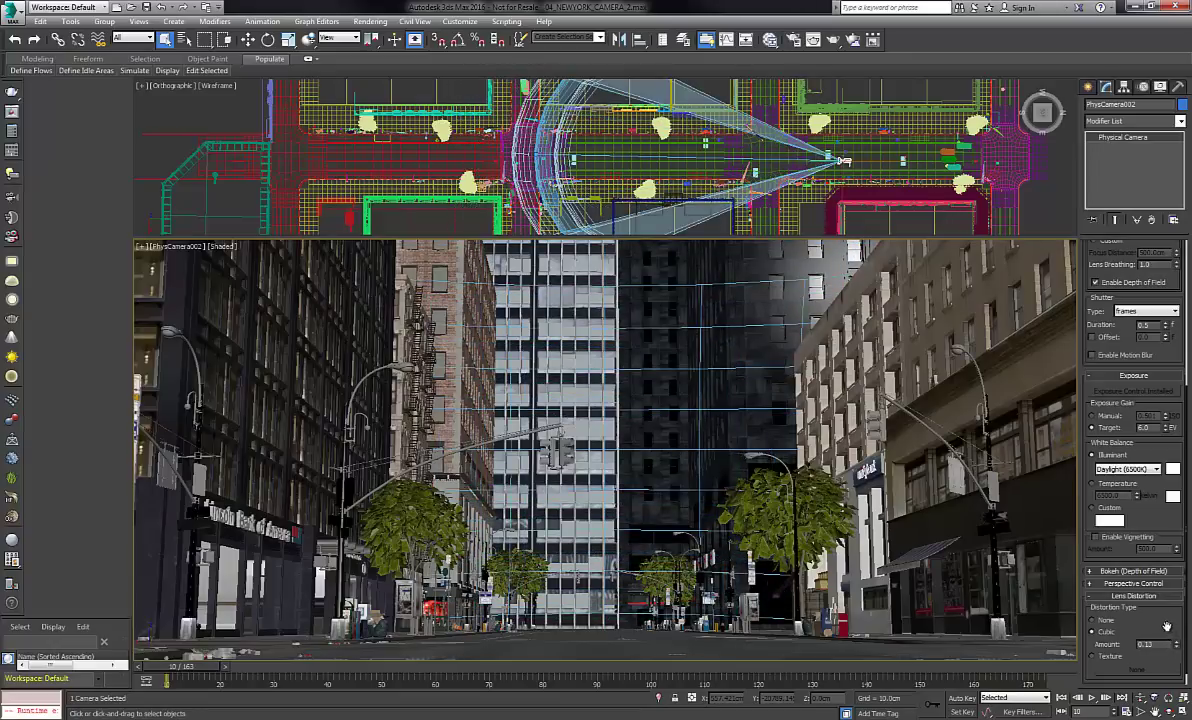
# Review the Physical Camera lens, shutter and exposure settings, and scrub the street animation to frame 135 to check the passing cars.
pyautogui.scroll(2, 1104, 537)
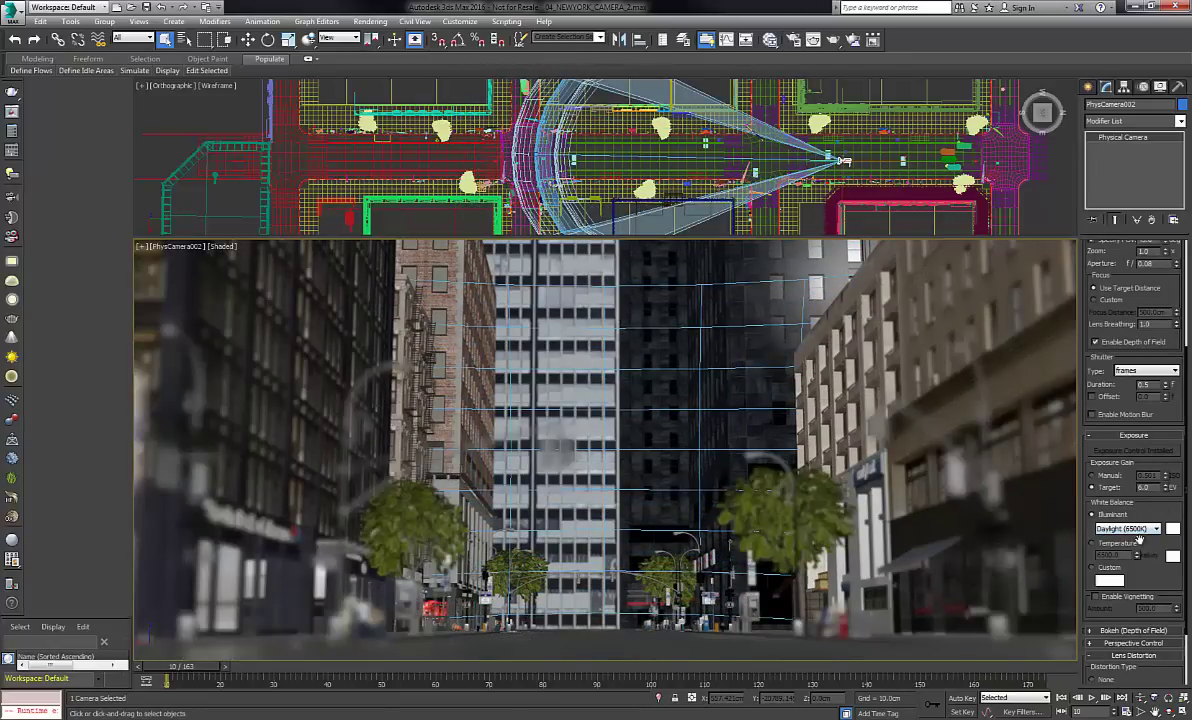
pyautogui.scroll(4, 1150, 510)
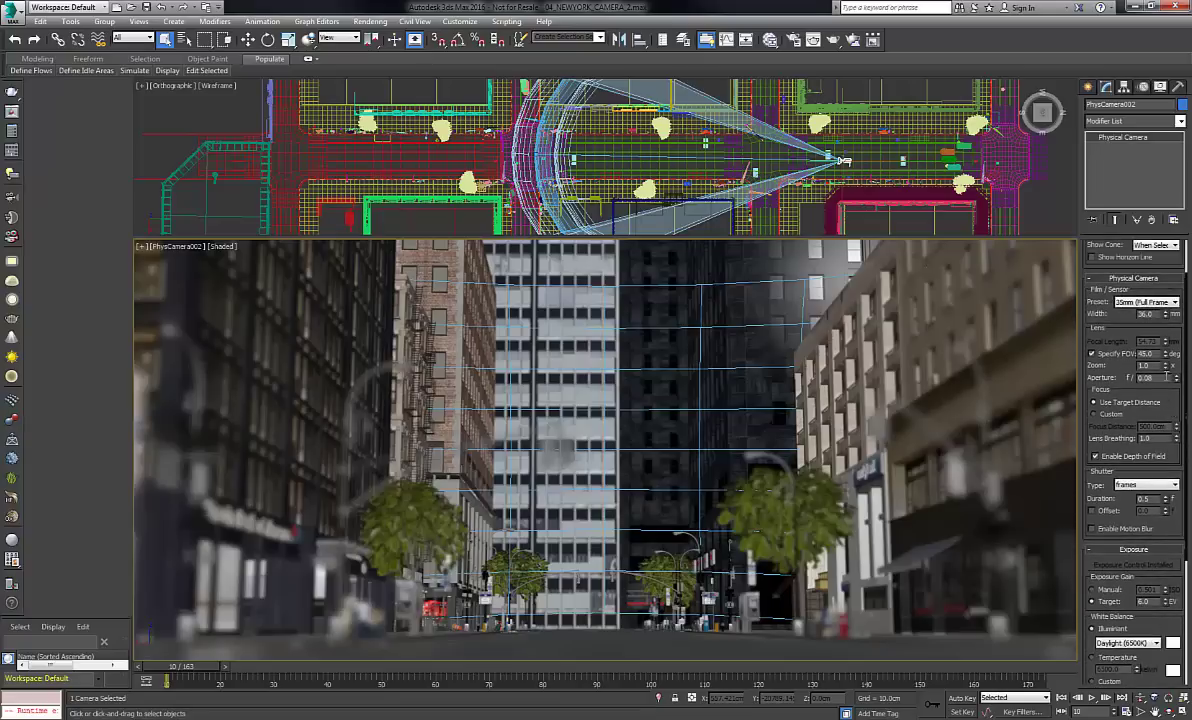
pyautogui.scroll(-2, 1148, 580)
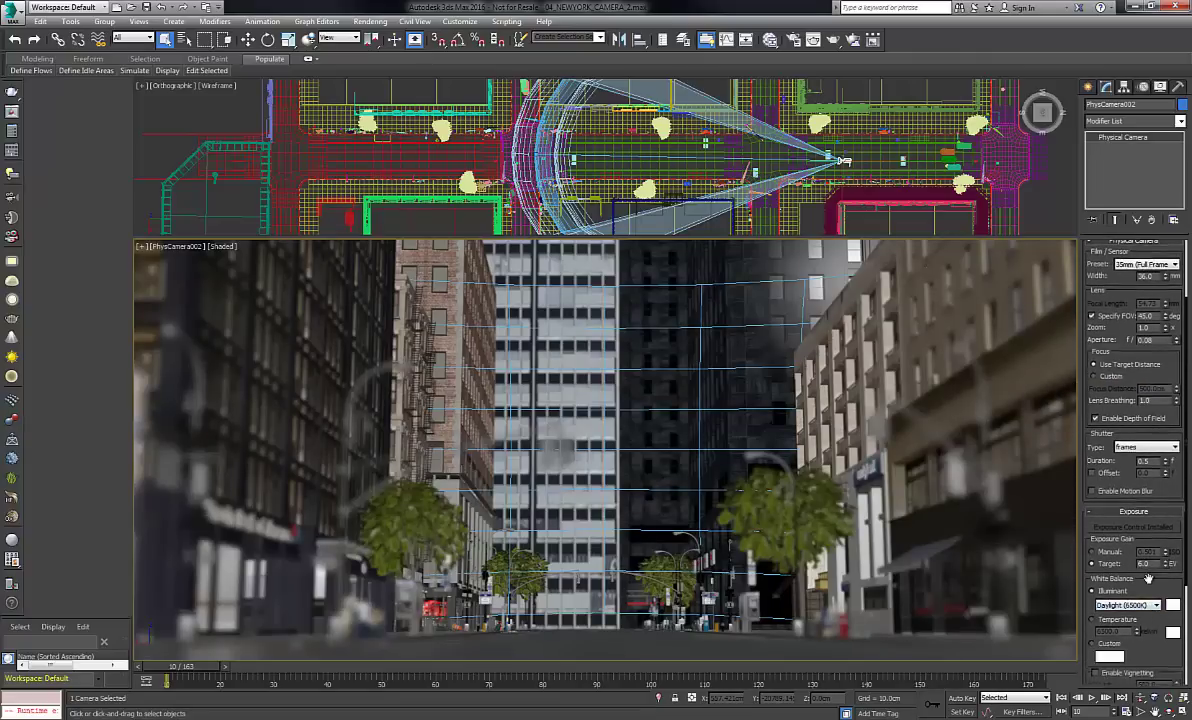
pyautogui.moveTo(1148, 580); pyautogui.dragTo(1150, 517)
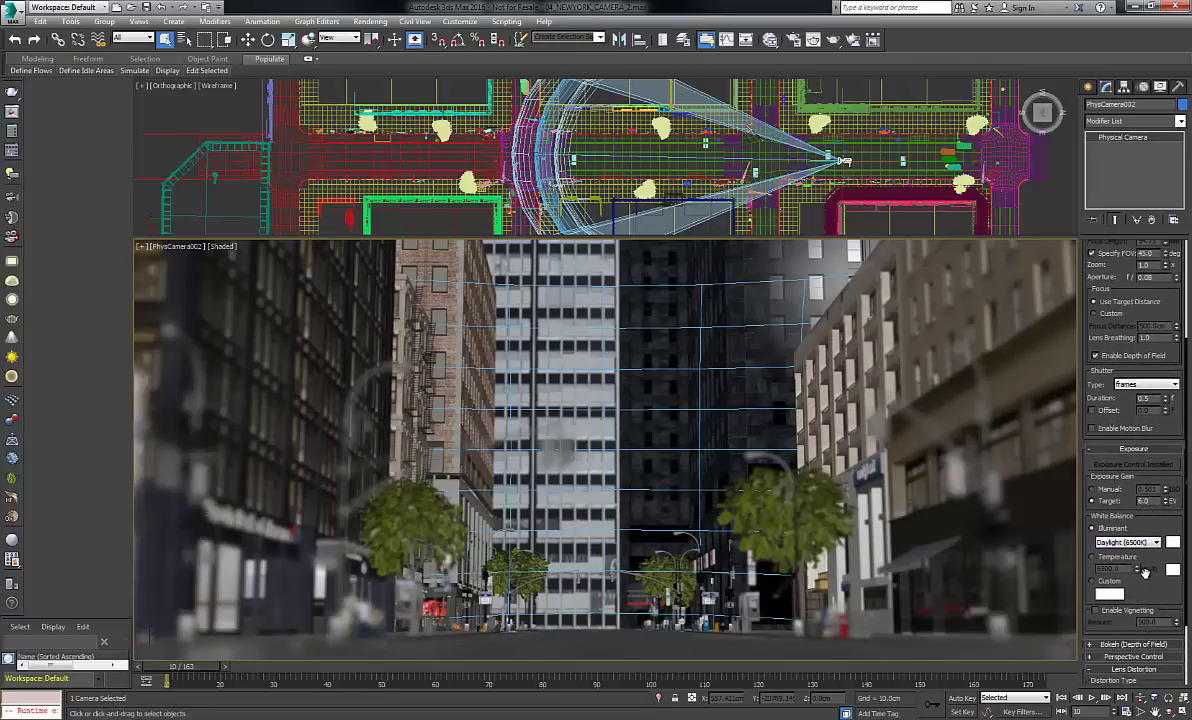
pyautogui.scroll(5, 1140, 450)
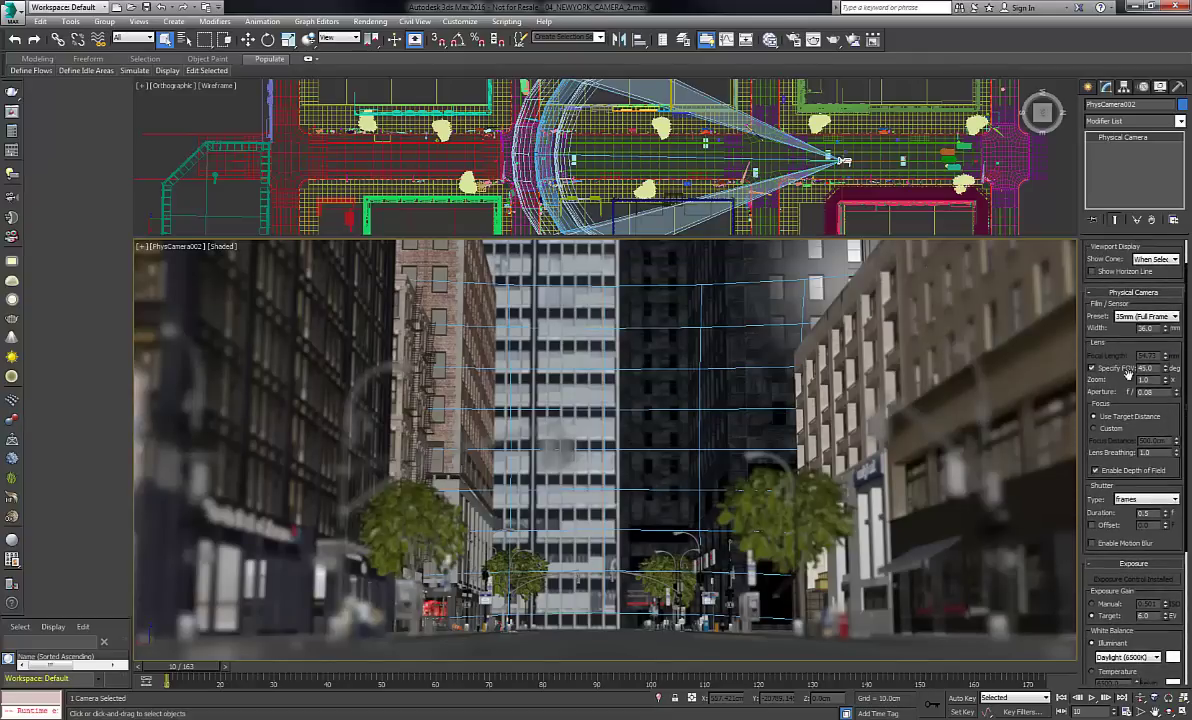
pyautogui.scroll(2, 1122, 340)
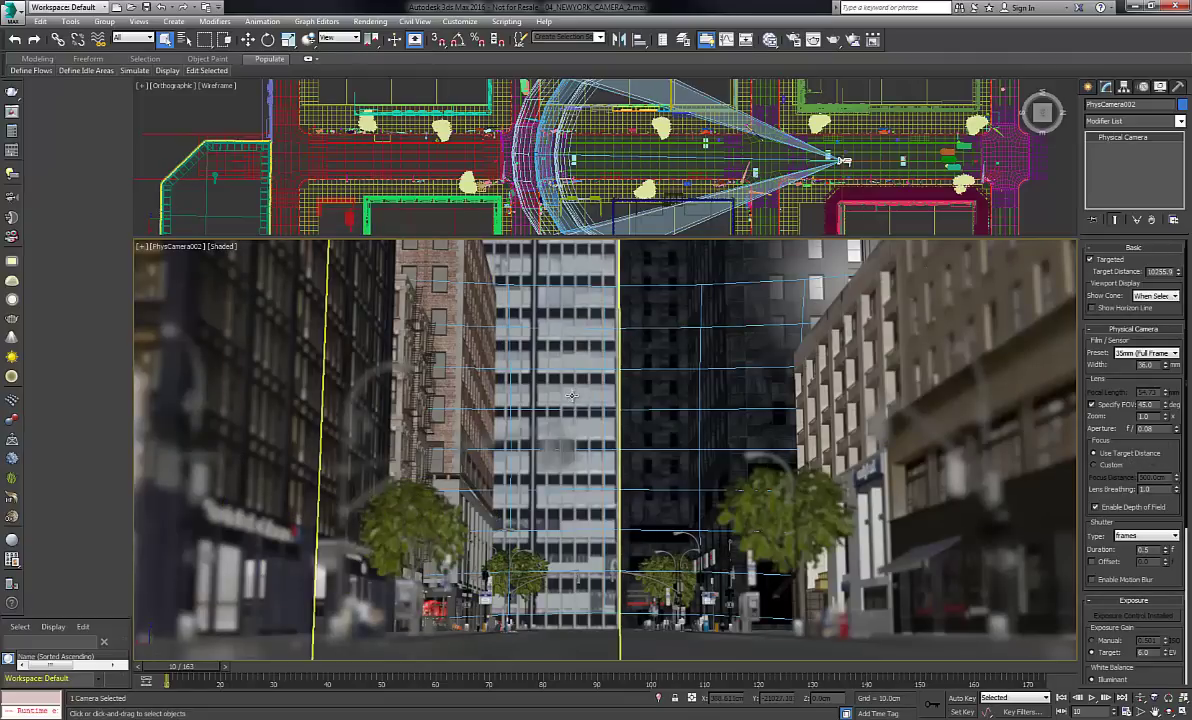
pyautogui.rightClick(571, 397)
pyautogui.moveTo(222, 667); pyautogui.dragTo(865, 667)
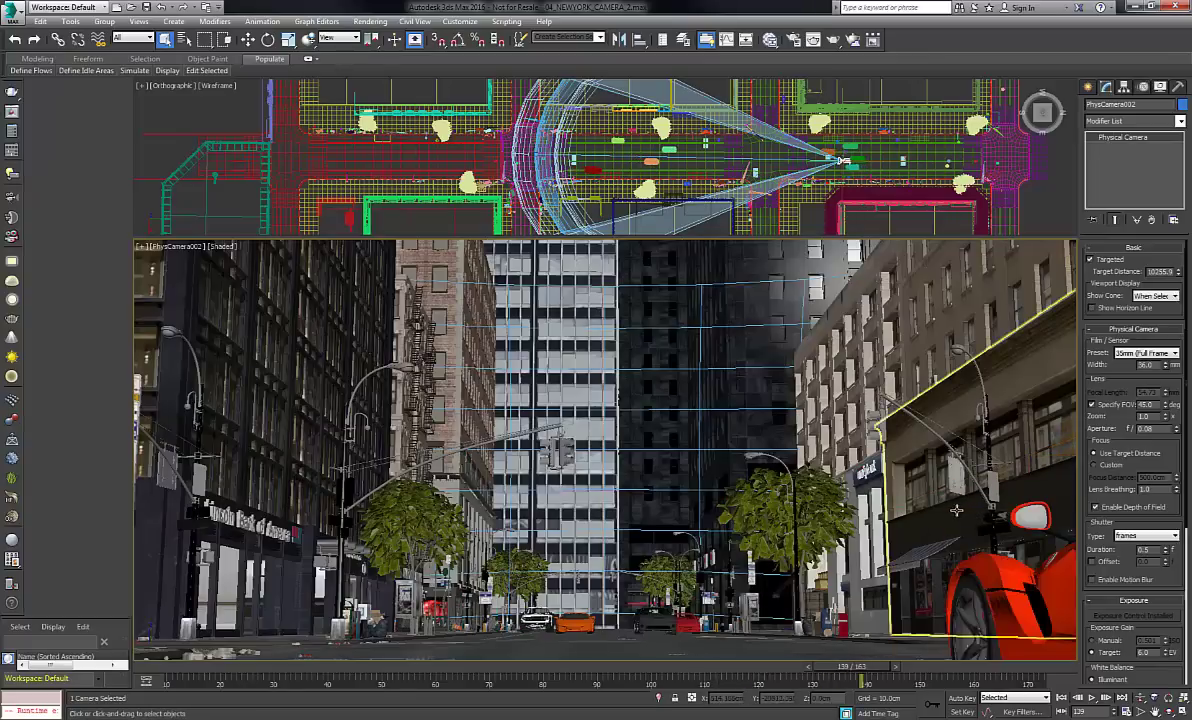
pyautogui.moveTo(855, 668); pyautogui.dragTo(845, 668)
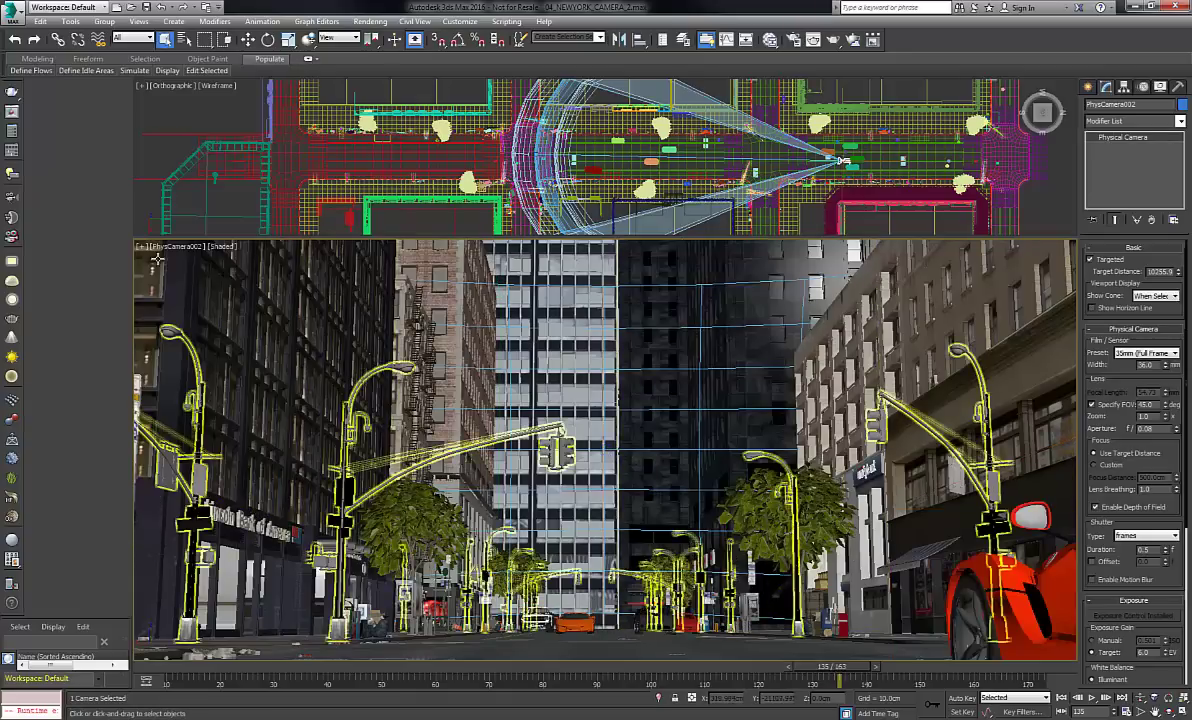
# Open the Camera Sequencer for the New York street scene.
pyautogui.click(355, 352)
pyautogui.click(370, 21)
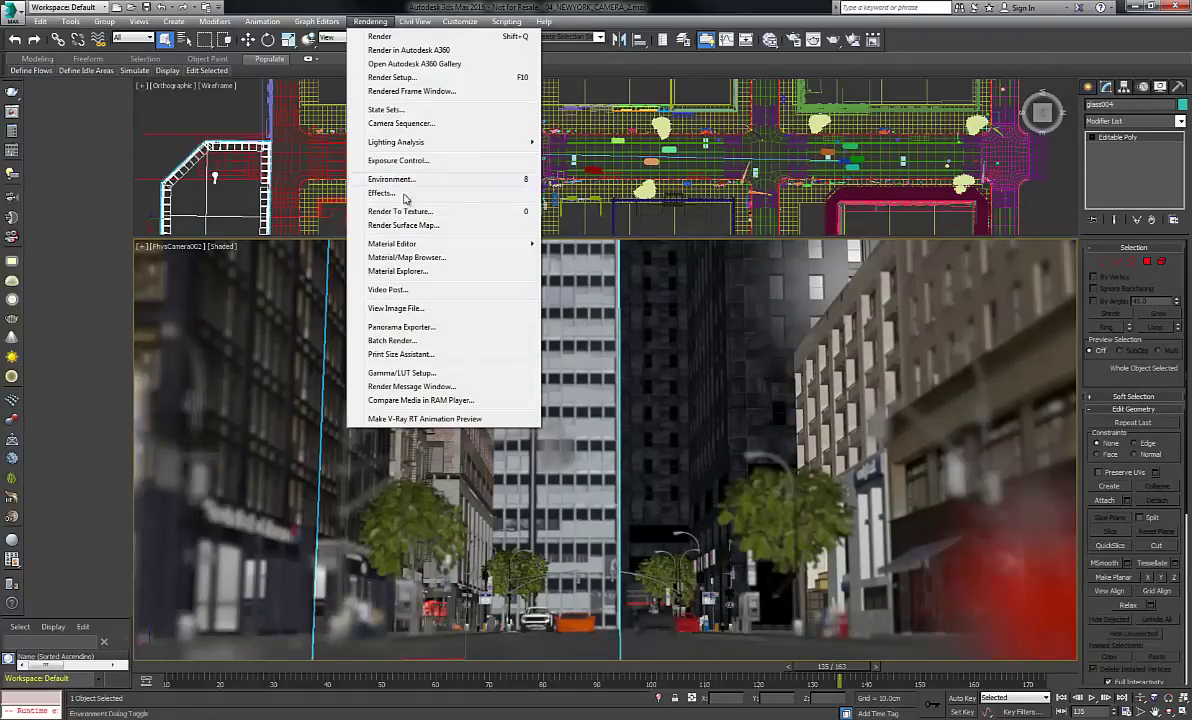
pyautogui.click(434, 124)
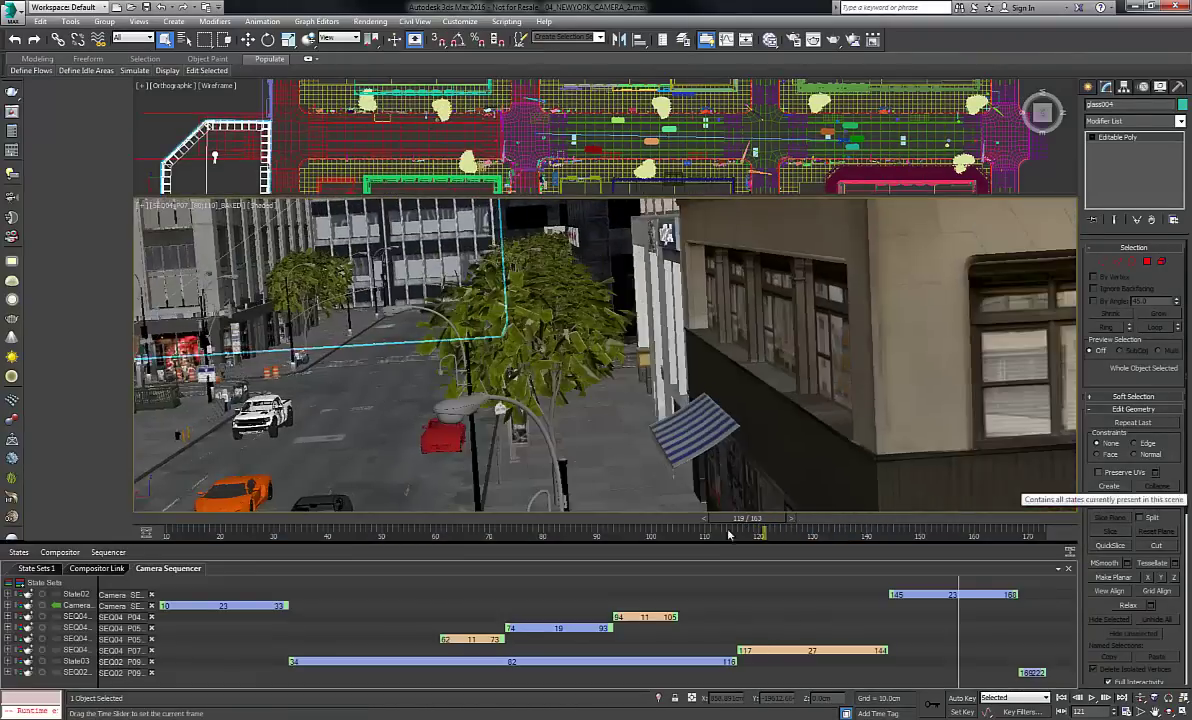
# Scrub and play through the sequenced camera shots between frames 10 and 172, and return to frame 28.
pyautogui.moveTo(745, 520); pyautogui.dragTo(186, 525)
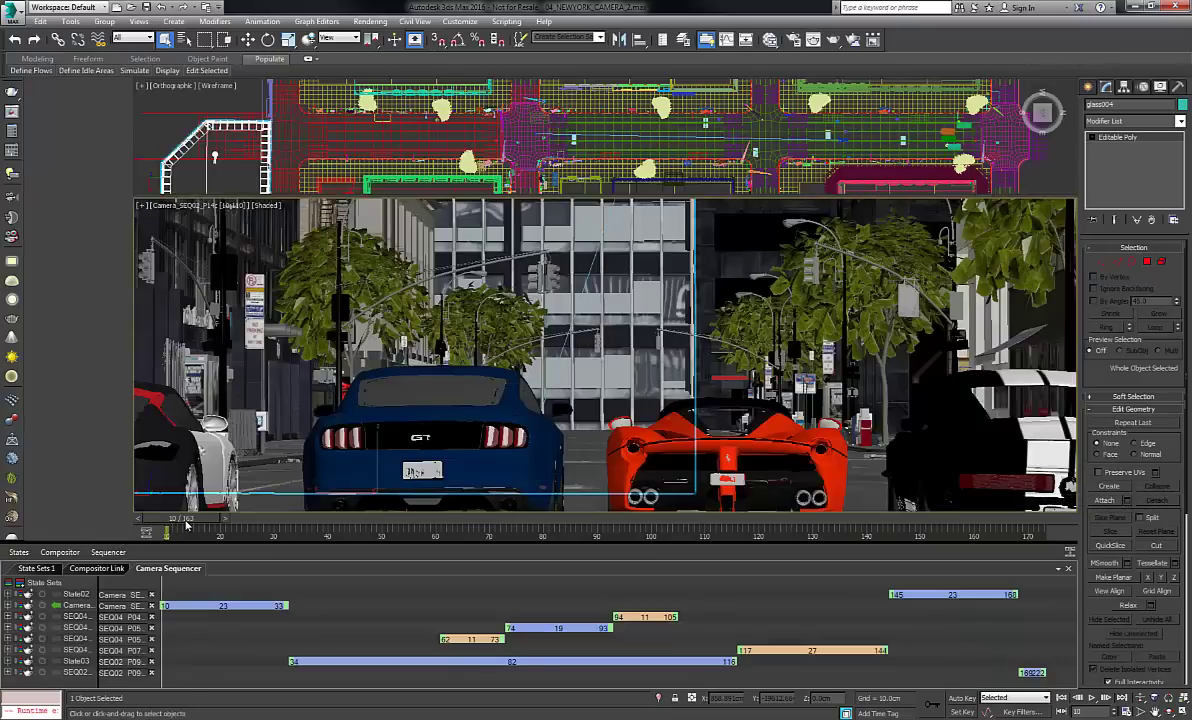
pyautogui.moveTo(190, 521); pyautogui.dragTo(292, 524)
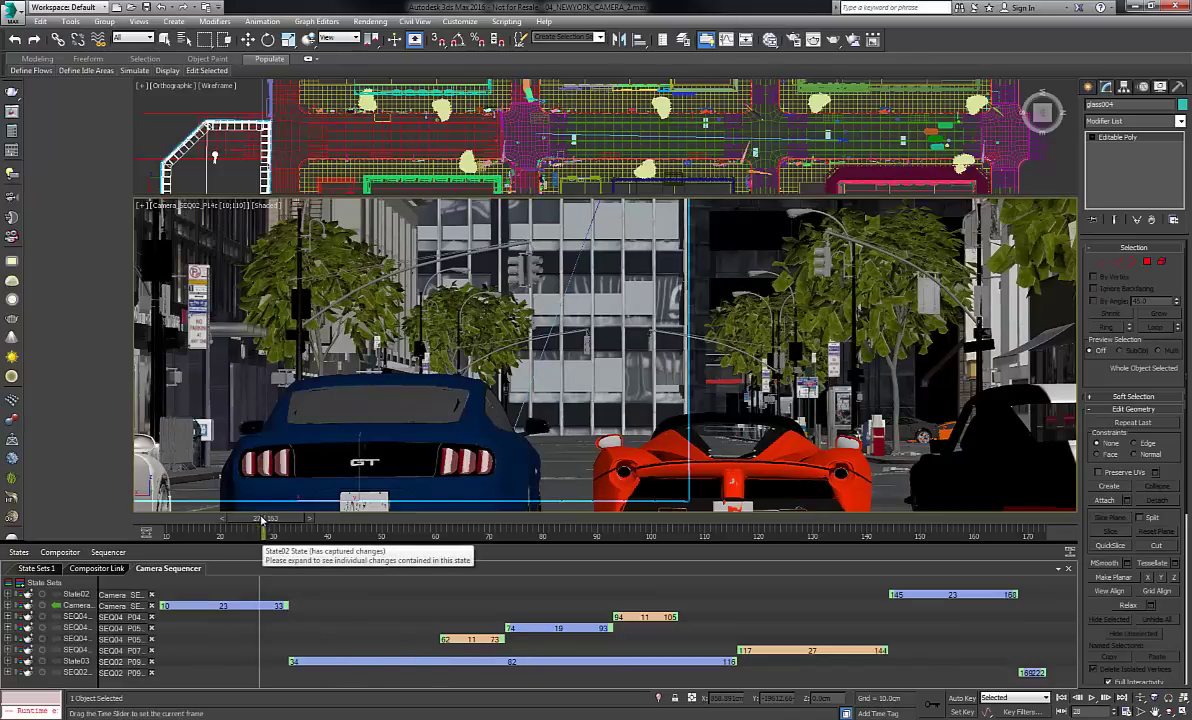
pyautogui.moveTo(260, 519); pyautogui.dragTo(487, 518)
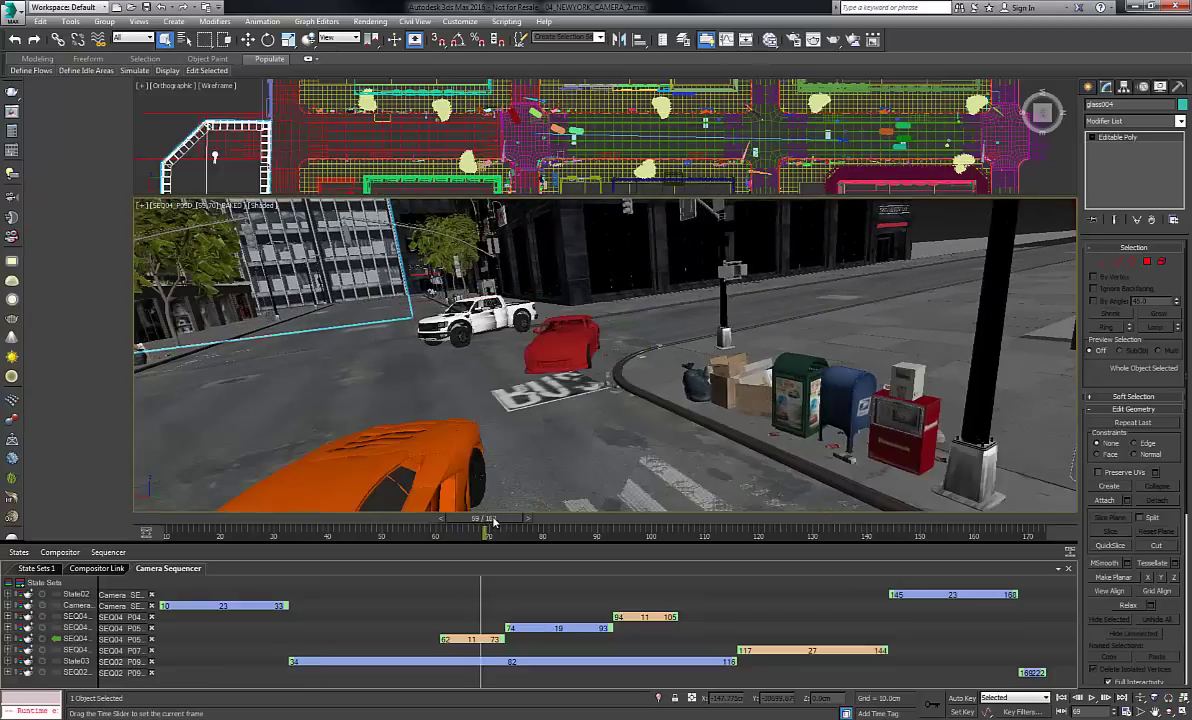
pyautogui.moveTo(498, 521)
pyautogui.mouseDown()
pyautogui.moveTo(522, 535)
pyautogui.moveTo(529, 521)
pyautogui.moveTo(544, 528)
pyautogui.mouseUp()
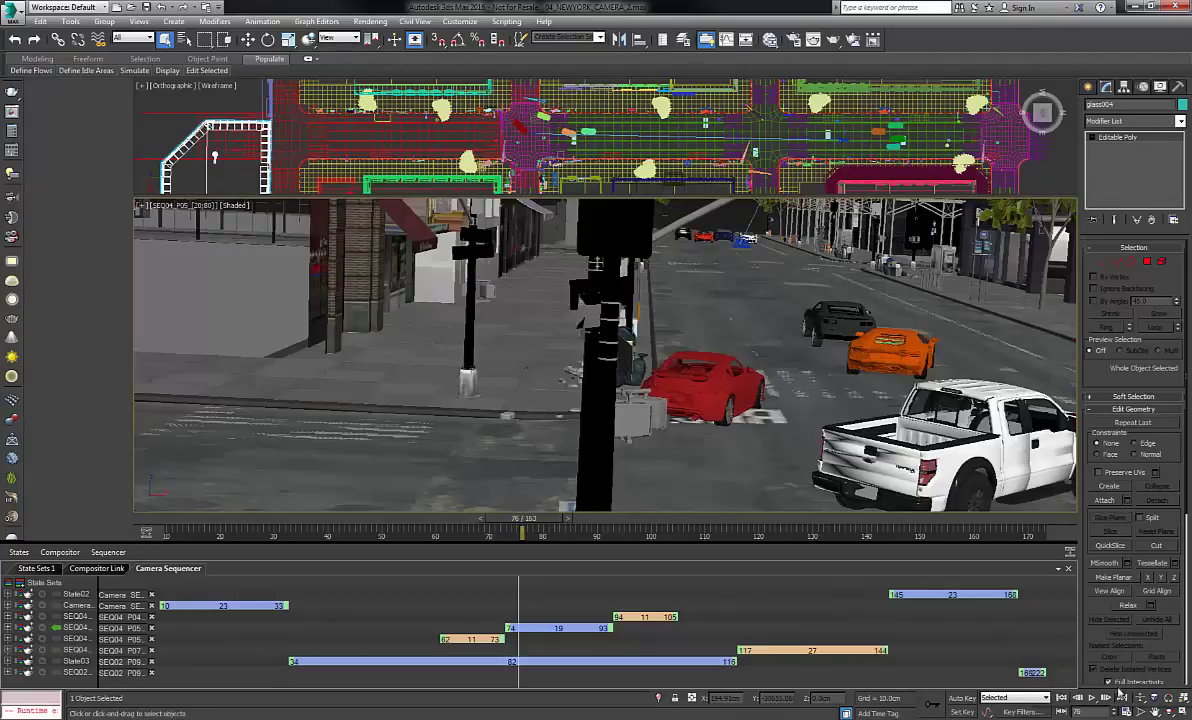
pyautogui.click(1093, 698)
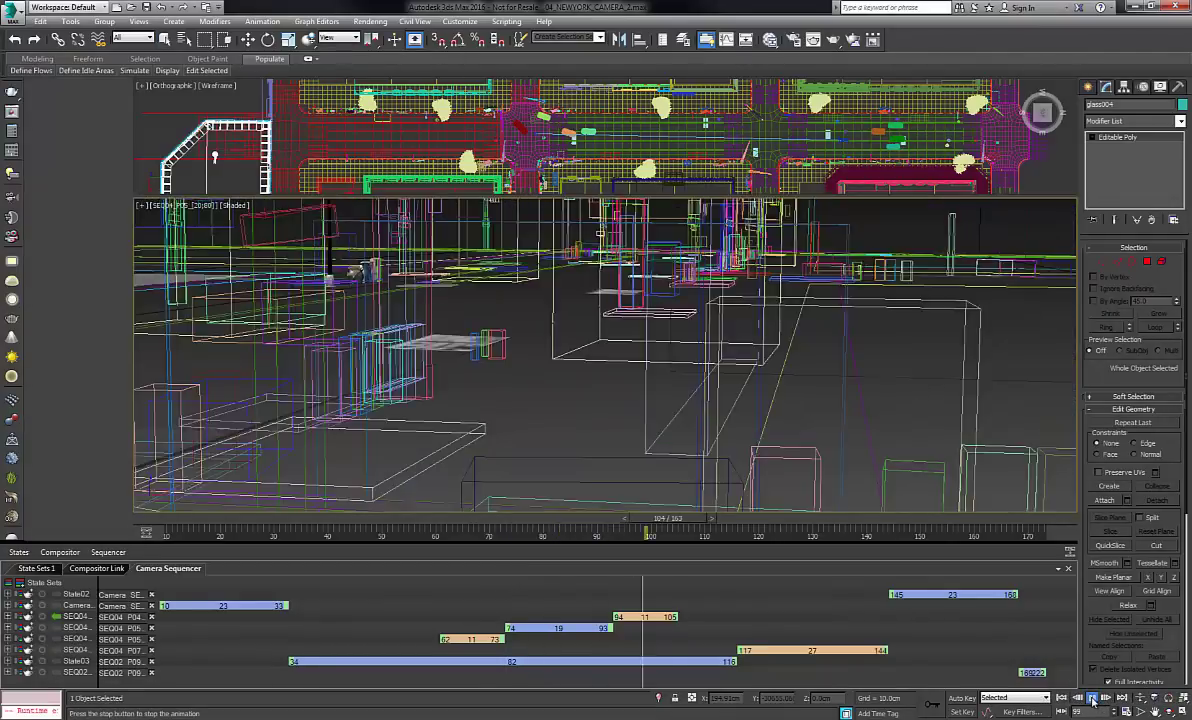
pyautogui.click(1093, 698)
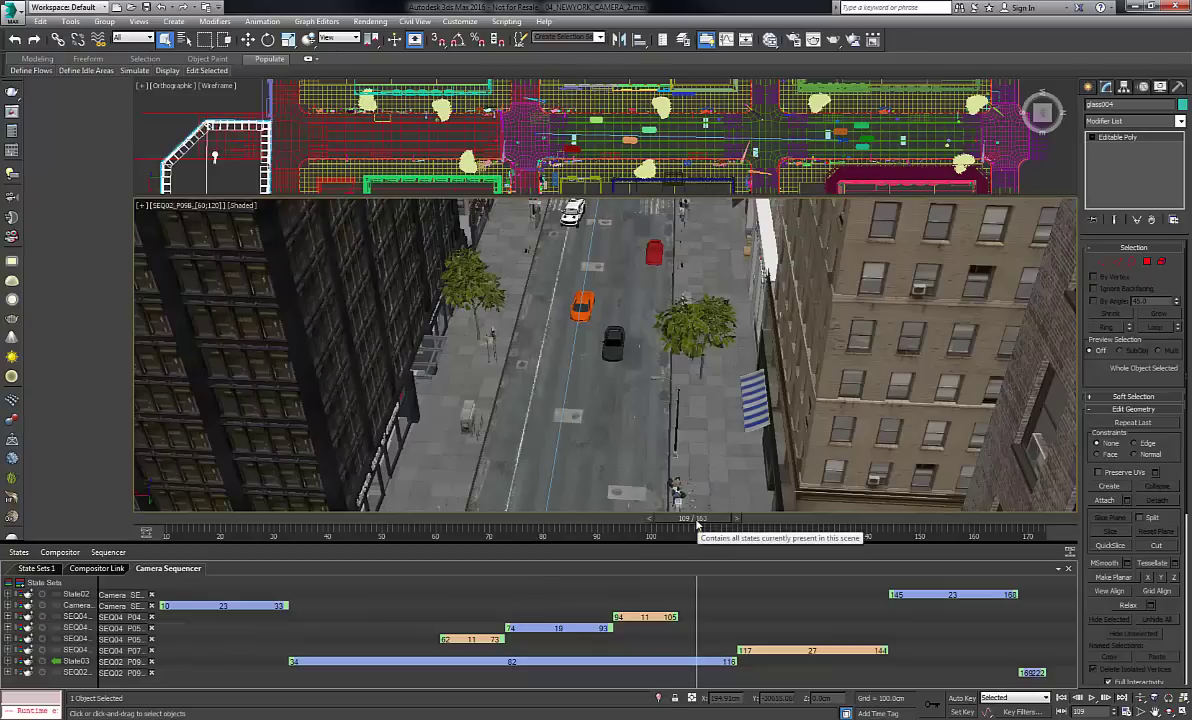
pyautogui.moveTo(701, 523); pyautogui.dragTo(972, 525)
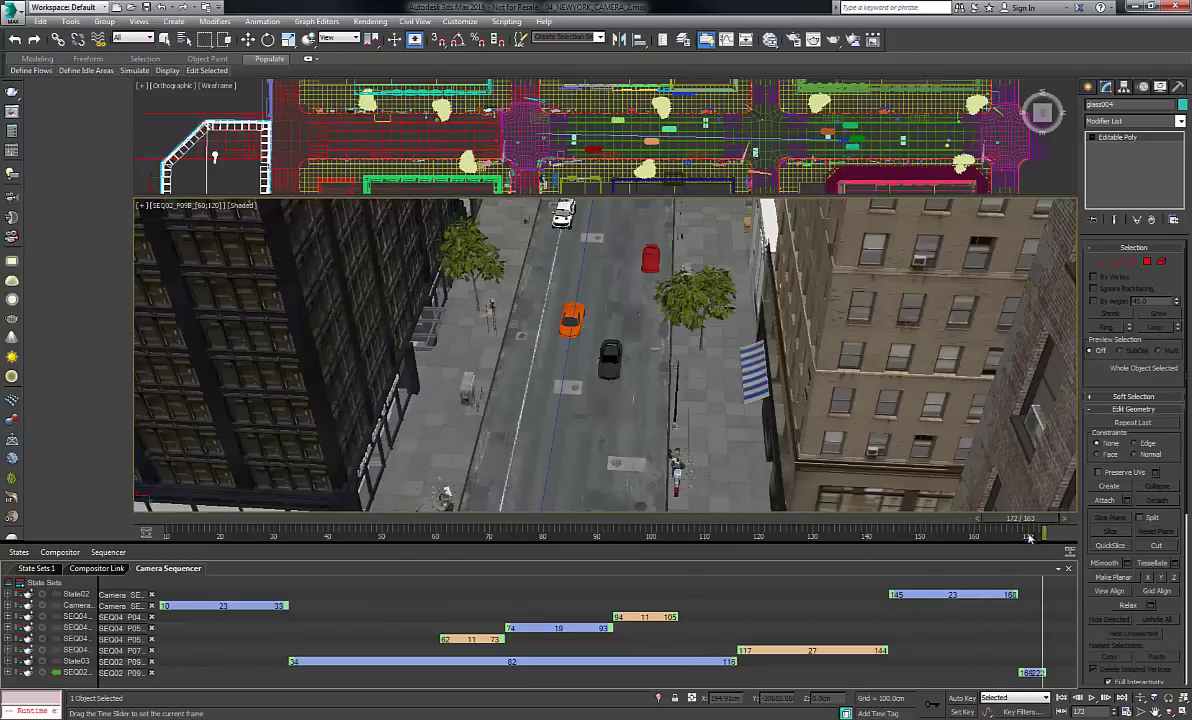
pyautogui.moveTo(888, 520); pyautogui.dragTo(291, 556)
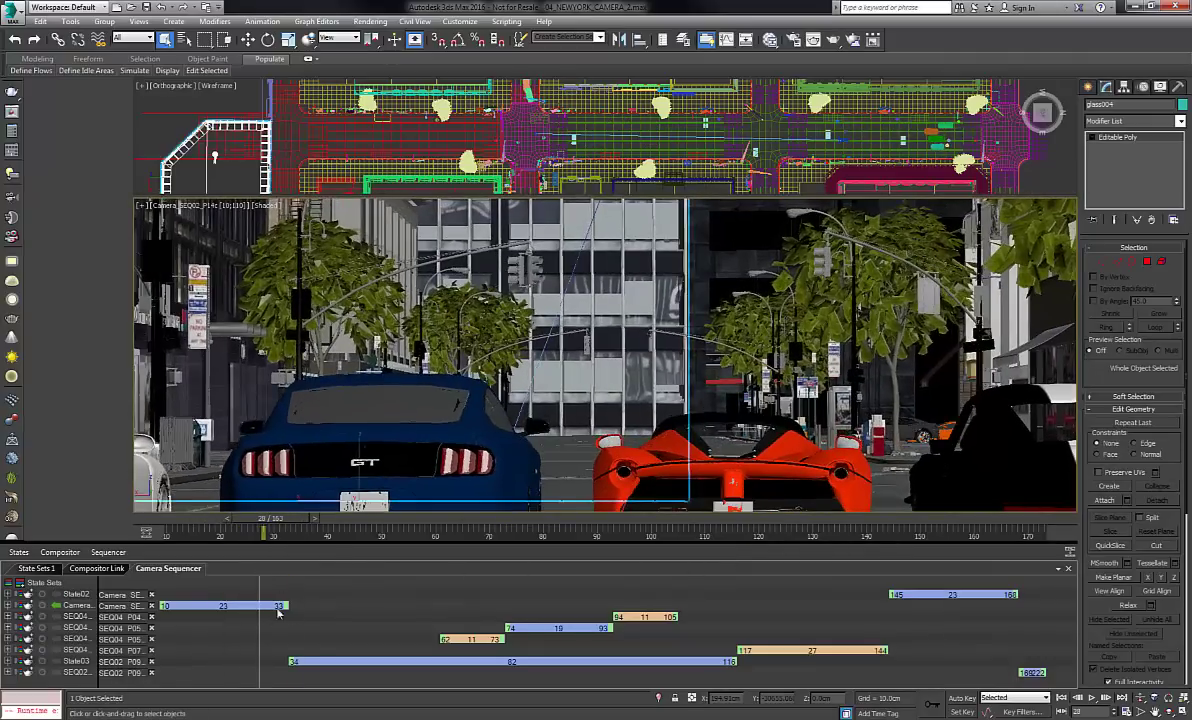
# Extend the first camera clip, starting at frame 10, to end at frame 44, and scrub past the cut to frame 46.
pyautogui.moveTo(287, 606); pyautogui.dragTo(348, 601)
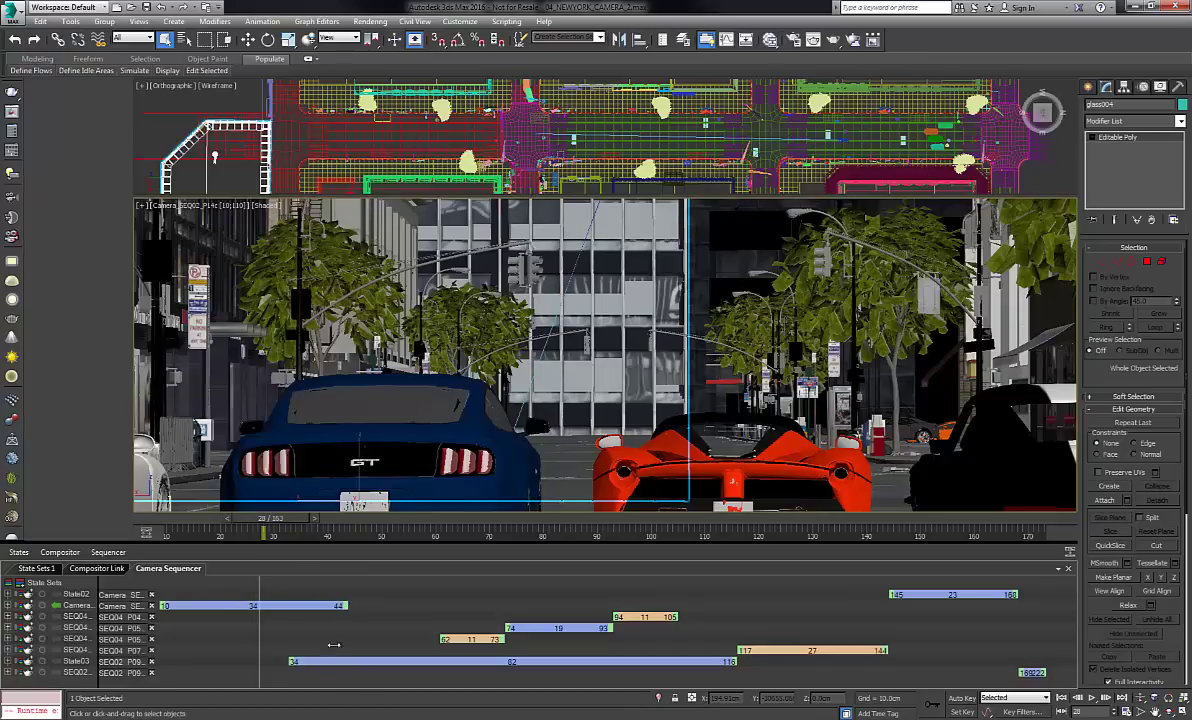
pyautogui.moveTo(268, 519); pyautogui.dragTo(307, 526)
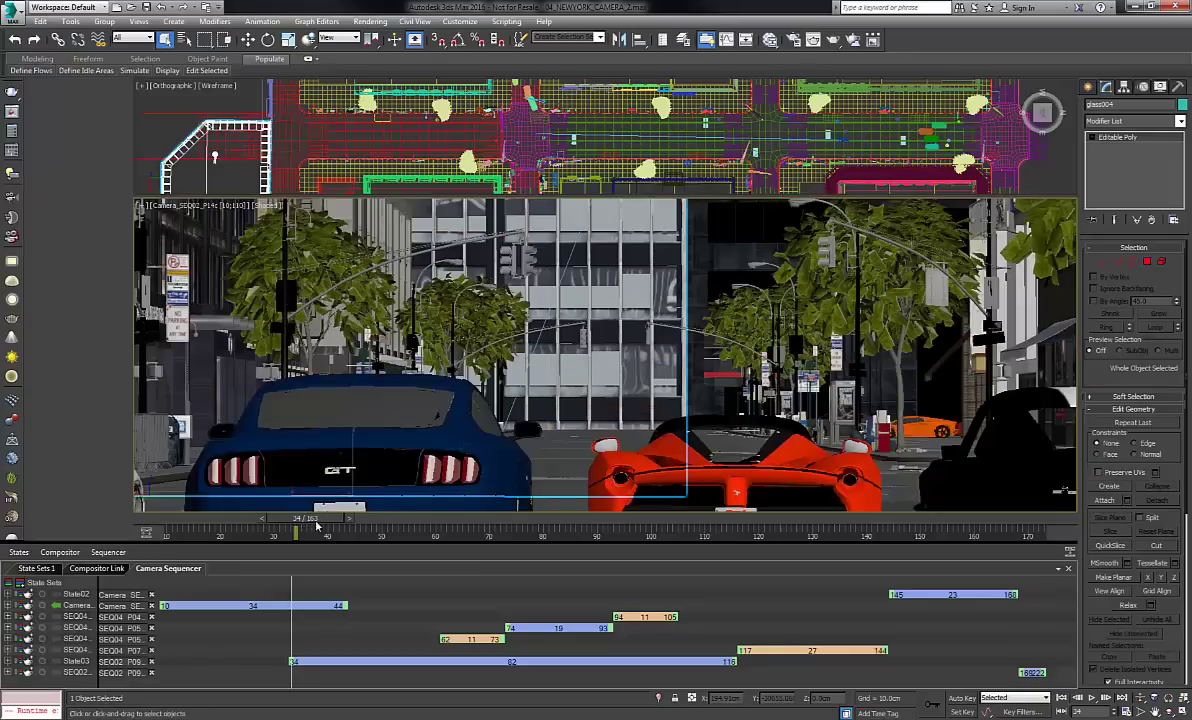
pyautogui.moveTo(328, 518); pyautogui.dragTo(362, 521)
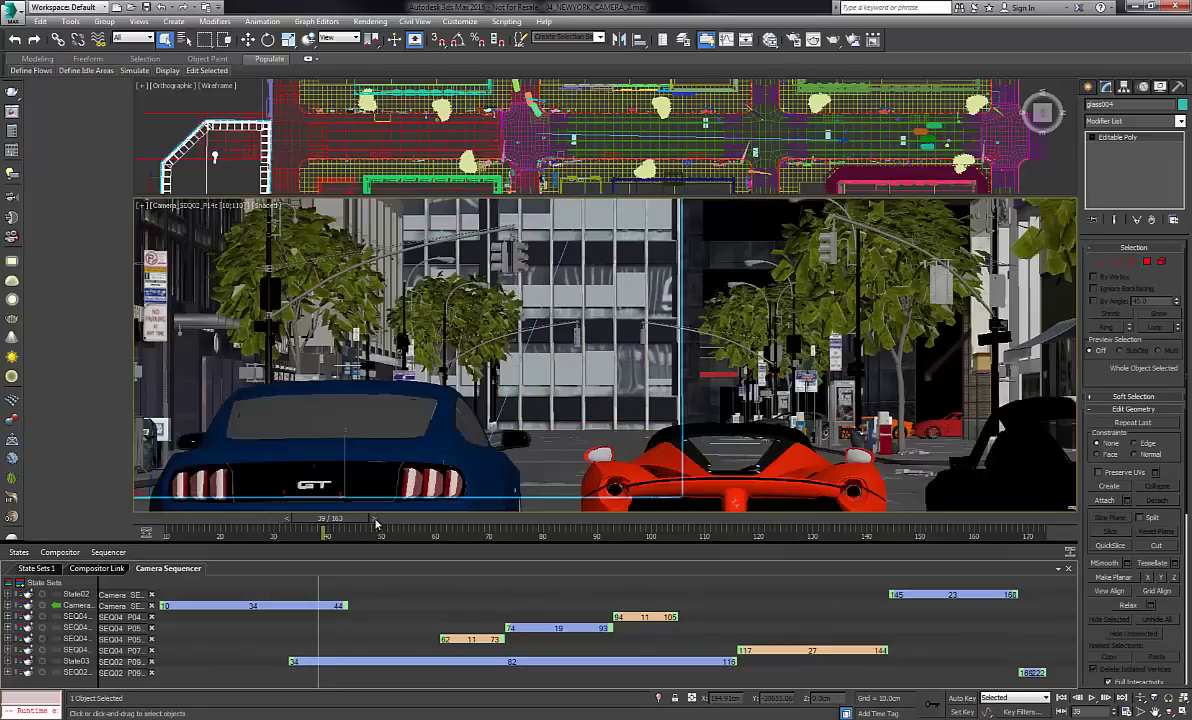
pyautogui.click(376, 522)
pyautogui.moveTo(380, 521)
pyautogui.mouseDown()
pyautogui.moveTo(402, 521)
pyautogui.moveTo(384, 521)
pyautogui.mouseUp()
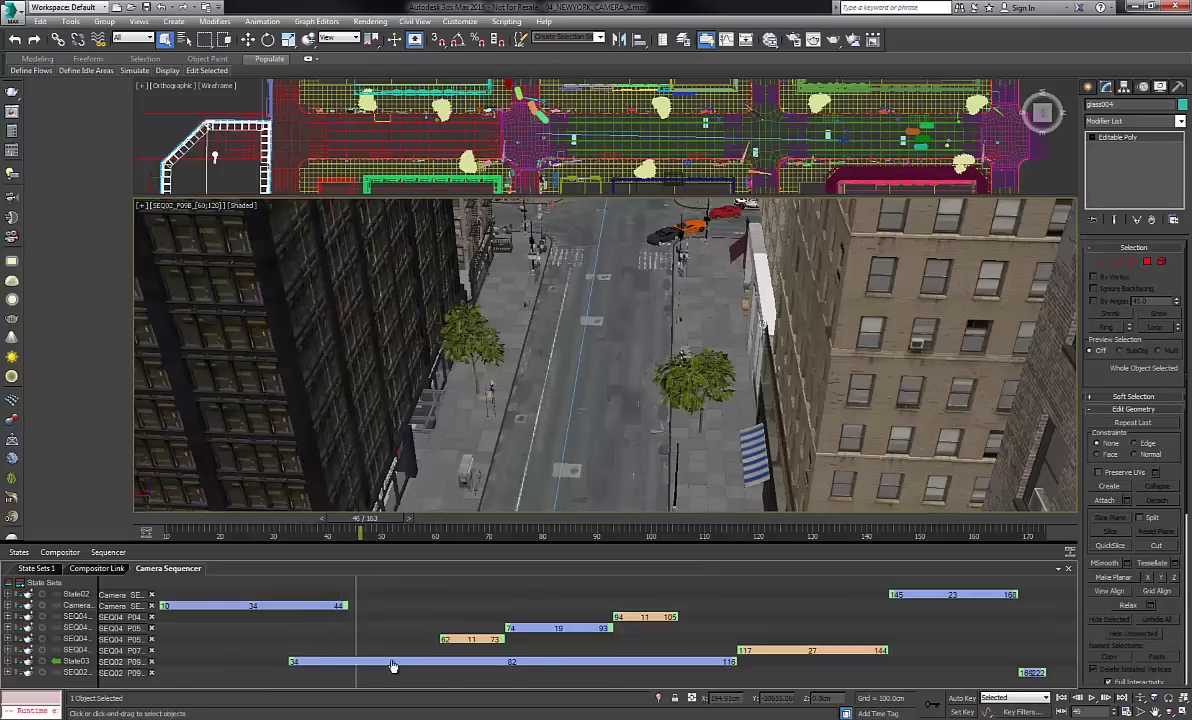
# Trim the State03 clip to start at frame 45, and shift the clip spanning frames 62 to 73 to start at frame 52.
pyautogui.click(396, 660)
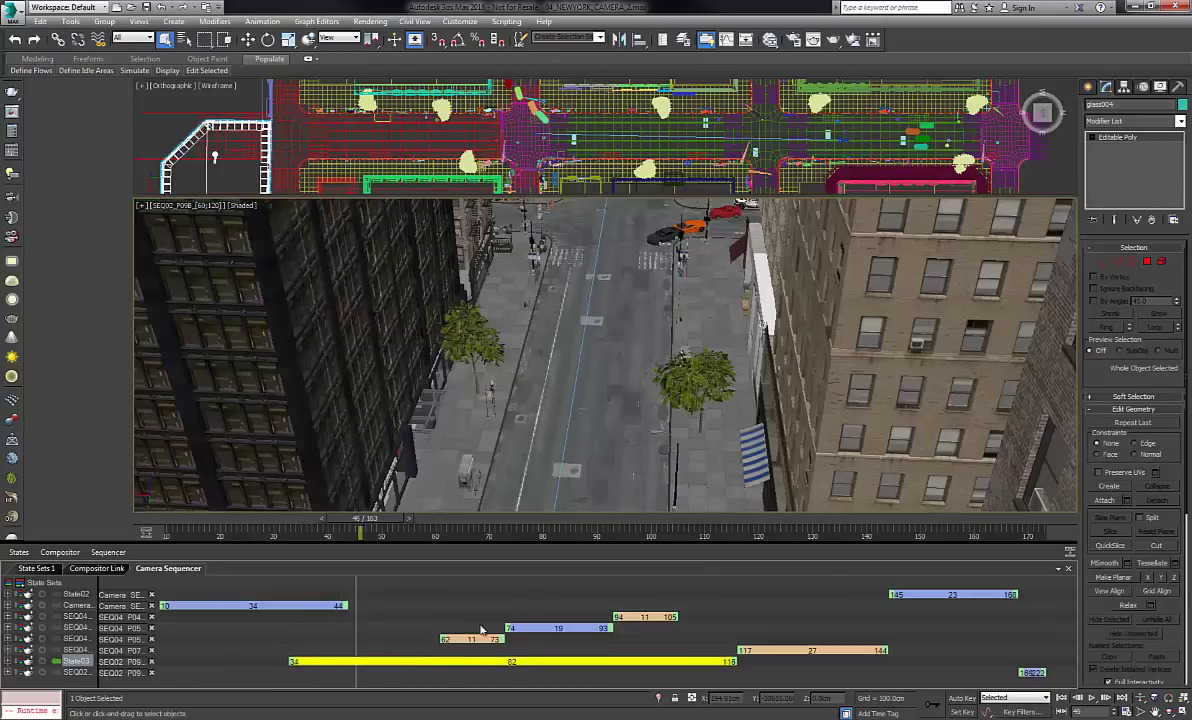
pyautogui.click(469, 640)
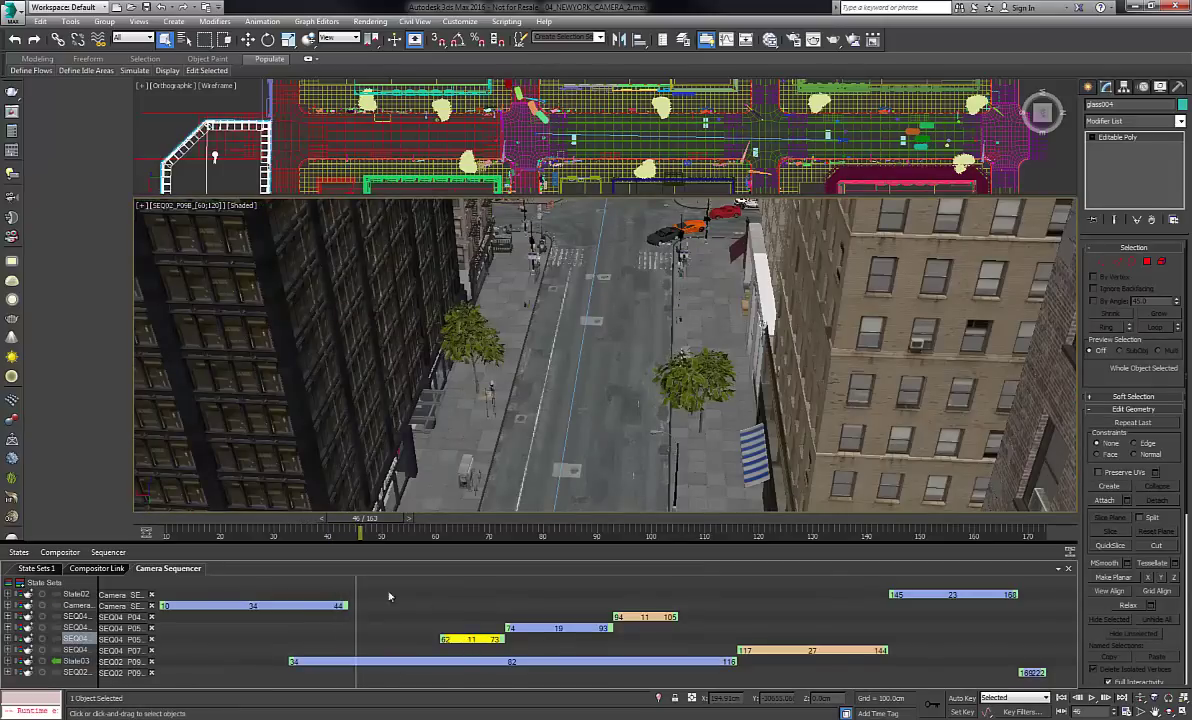
pyautogui.click(294, 607)
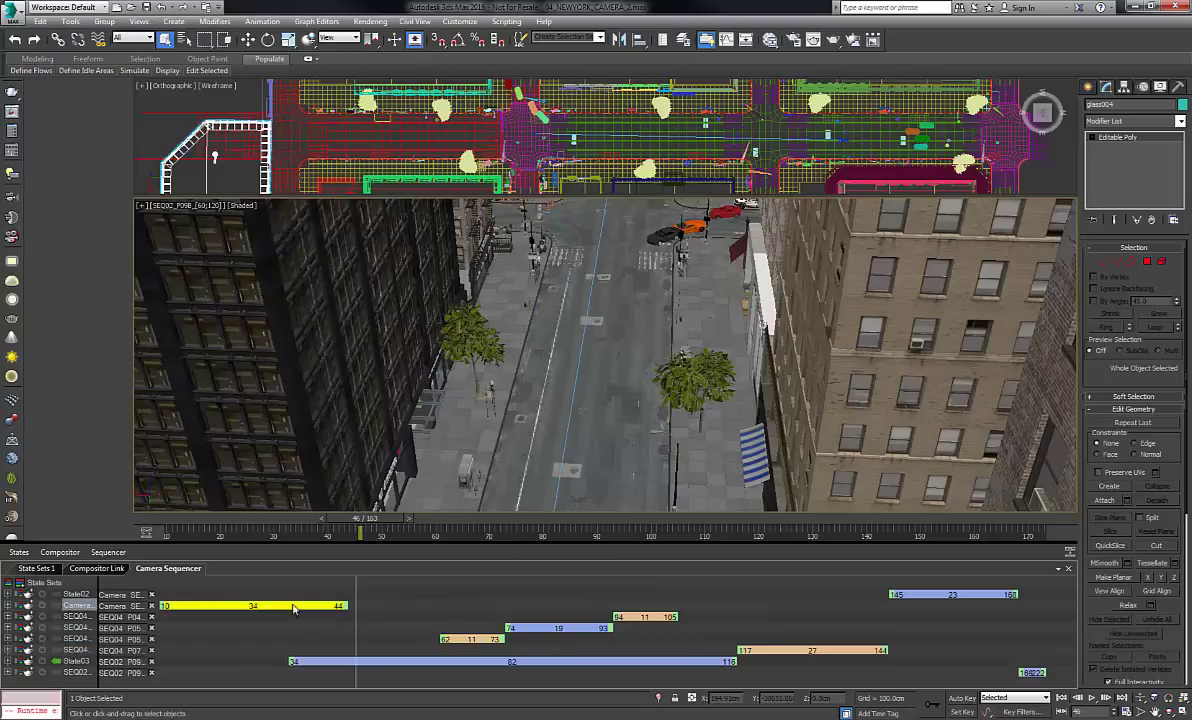
pyautogui.click(395, 660)
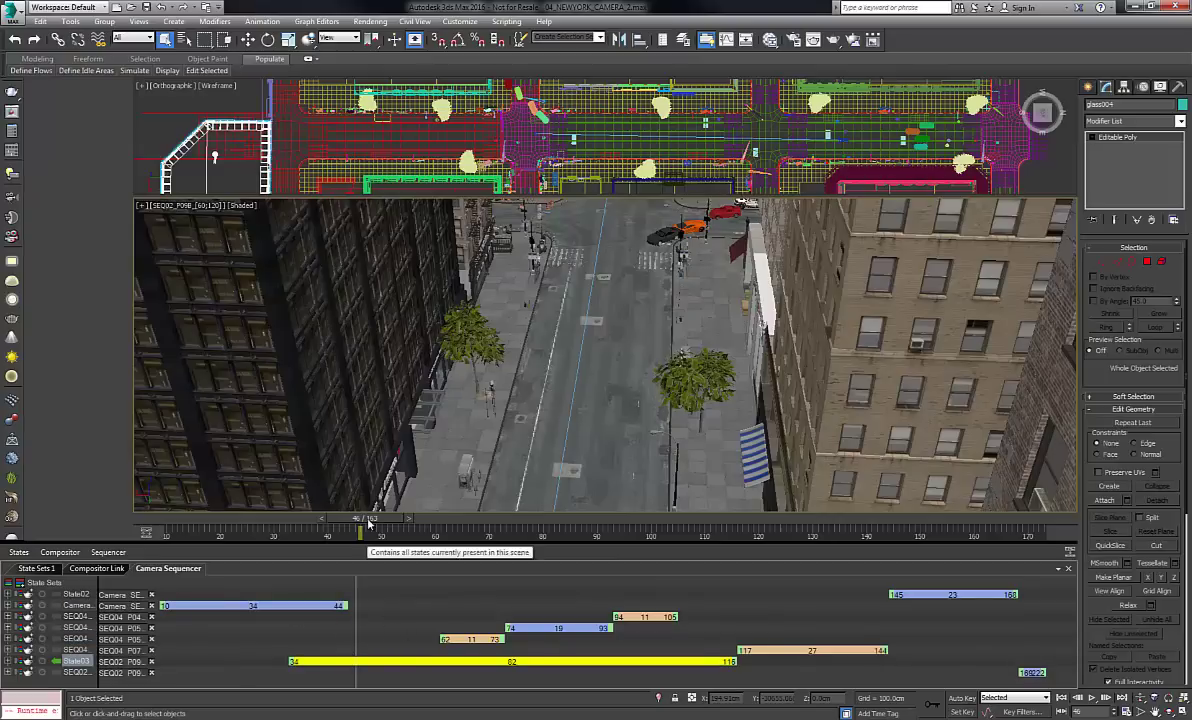
pyautogui.moveTo(372, 520); pyautogui.dragTo(361, 520)
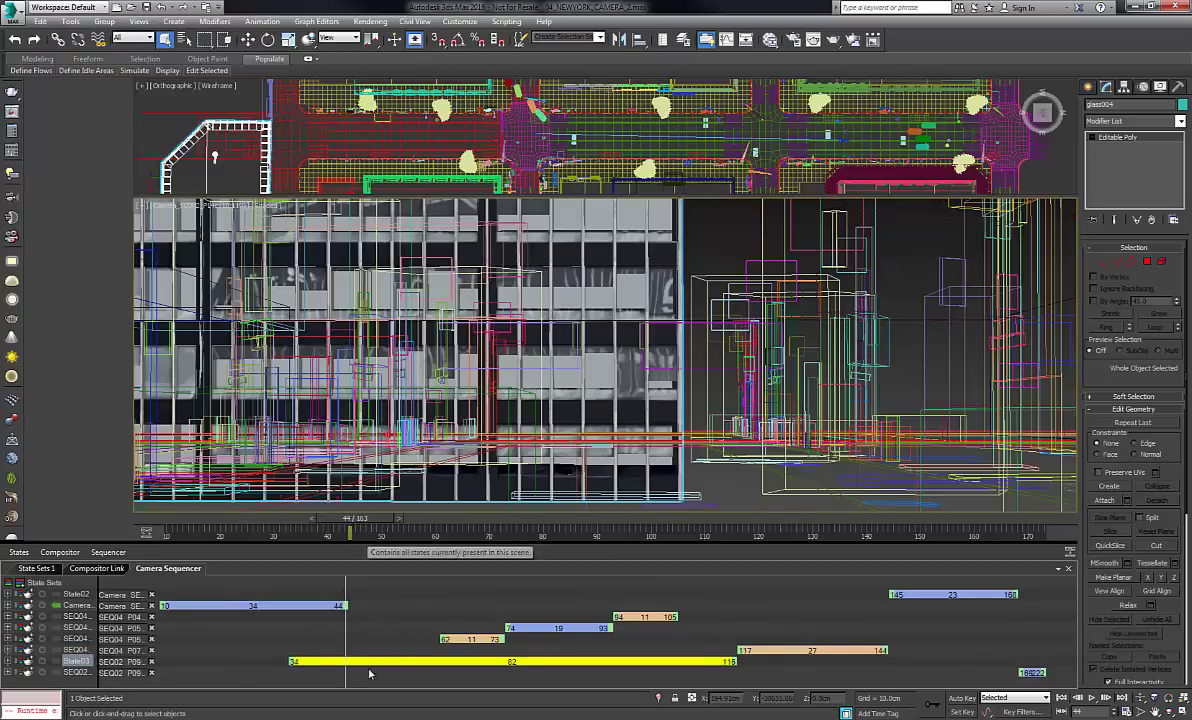
pyautogui.moveTo(294, 662); pyautogui.dragTo(352, 662)
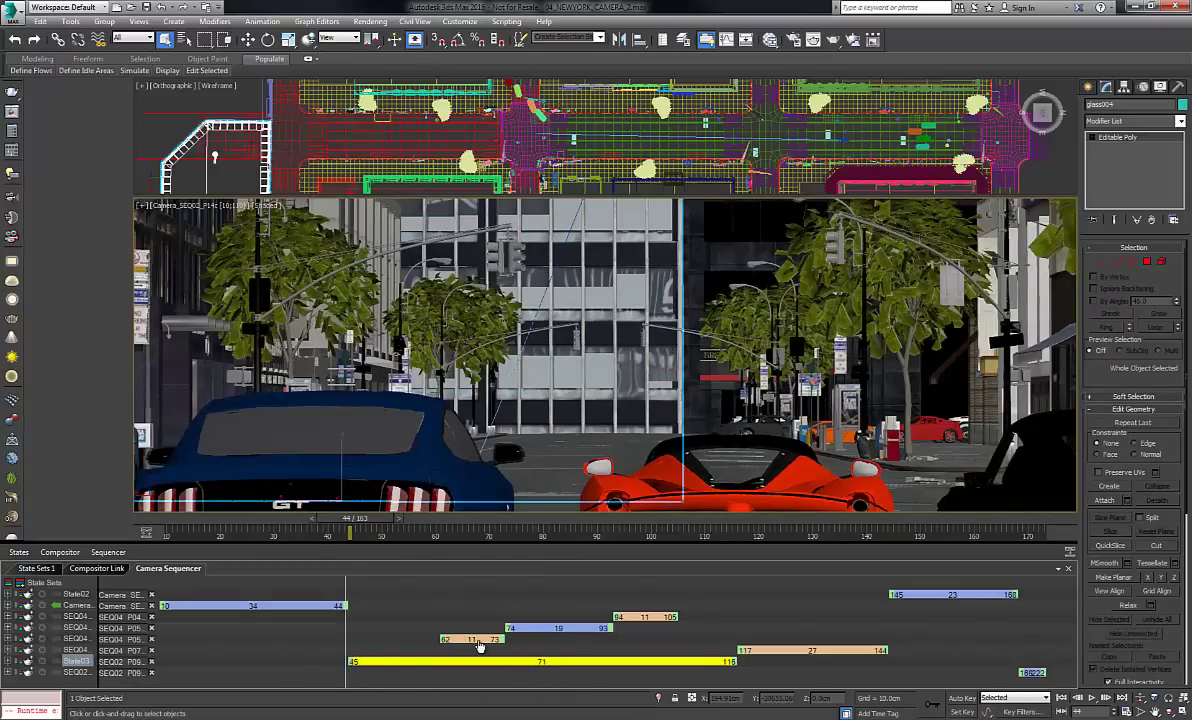
pyautogui.moveTo(475, 638); pyautogui.dragTo(421, 638)
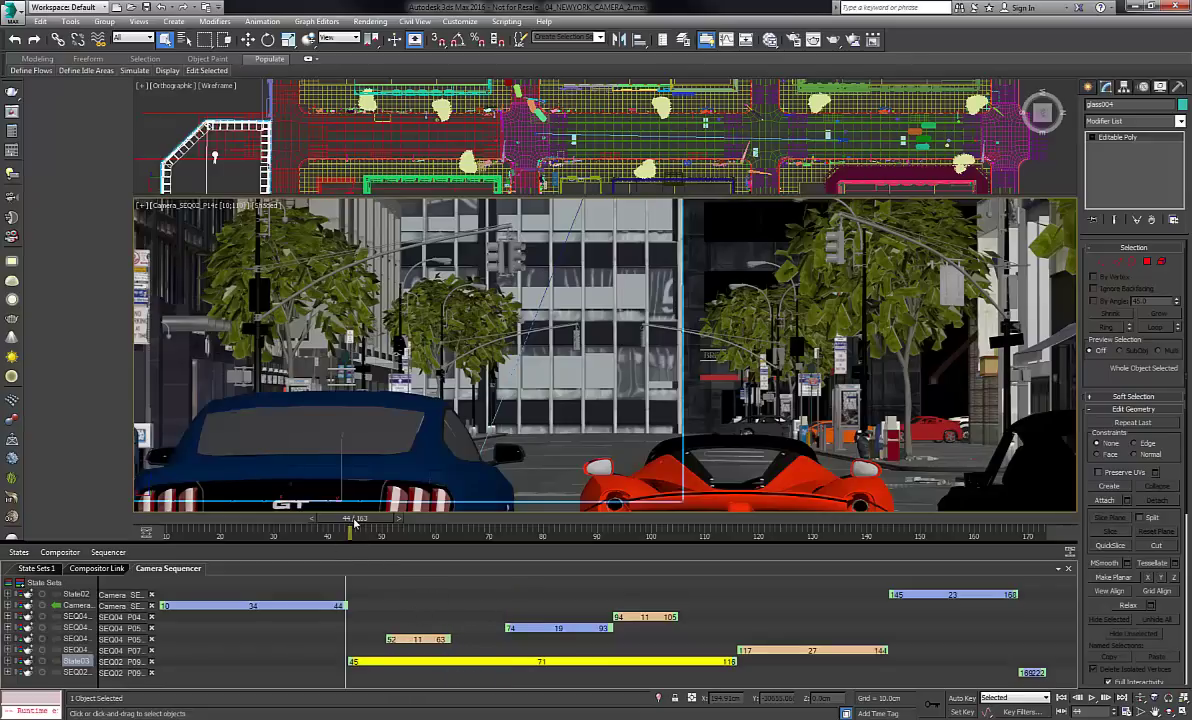
# Scrub the edited camera sequence to frame 54, and review module_comparaison_def.mov in the RV player.
pyautogui.moveTo(355, 524); pyautogui.dragTo(562, 543)
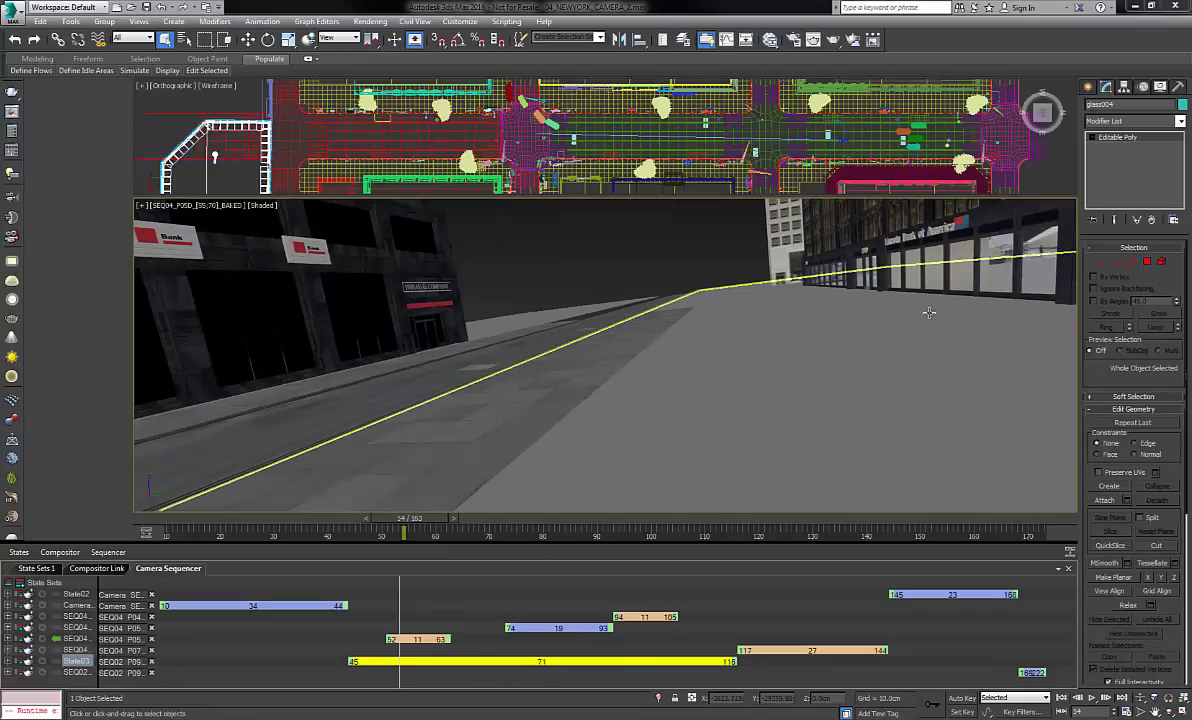
pyautogui.click(1135, 9)
pyautogui.moveTo(958, 340); pyautogui.dragTo(315, 405)
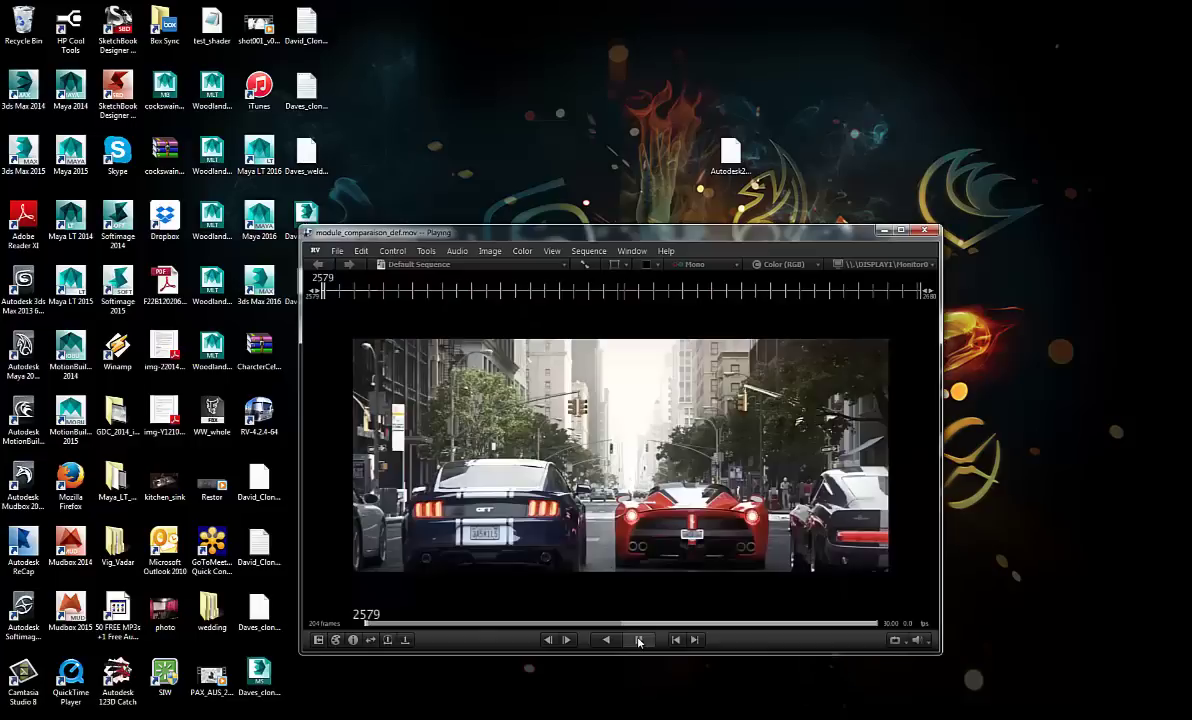
pyautogui.click(638, 640)
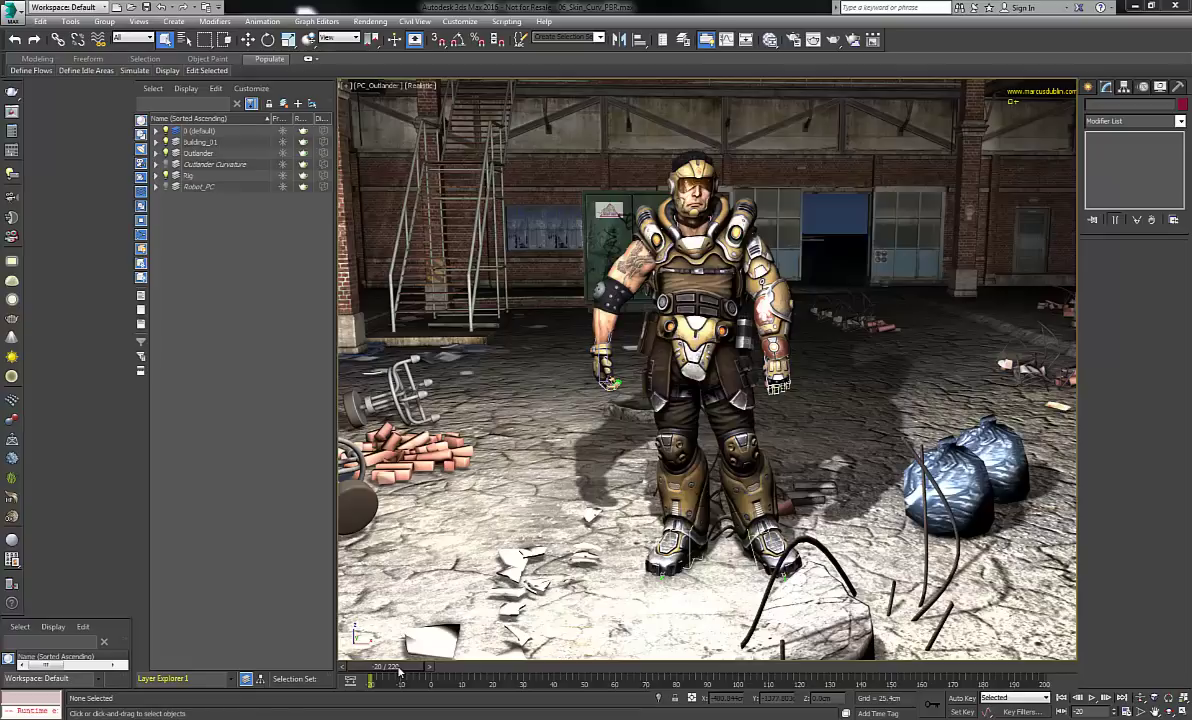
# In the Outlander character scene, move to frame -2 and switch the PC_Outlander camera view to Perspective, framing the bent tattooed arm.
pyautogui.moveTo(399, 668); pyautogui.dragTo(450, 657)
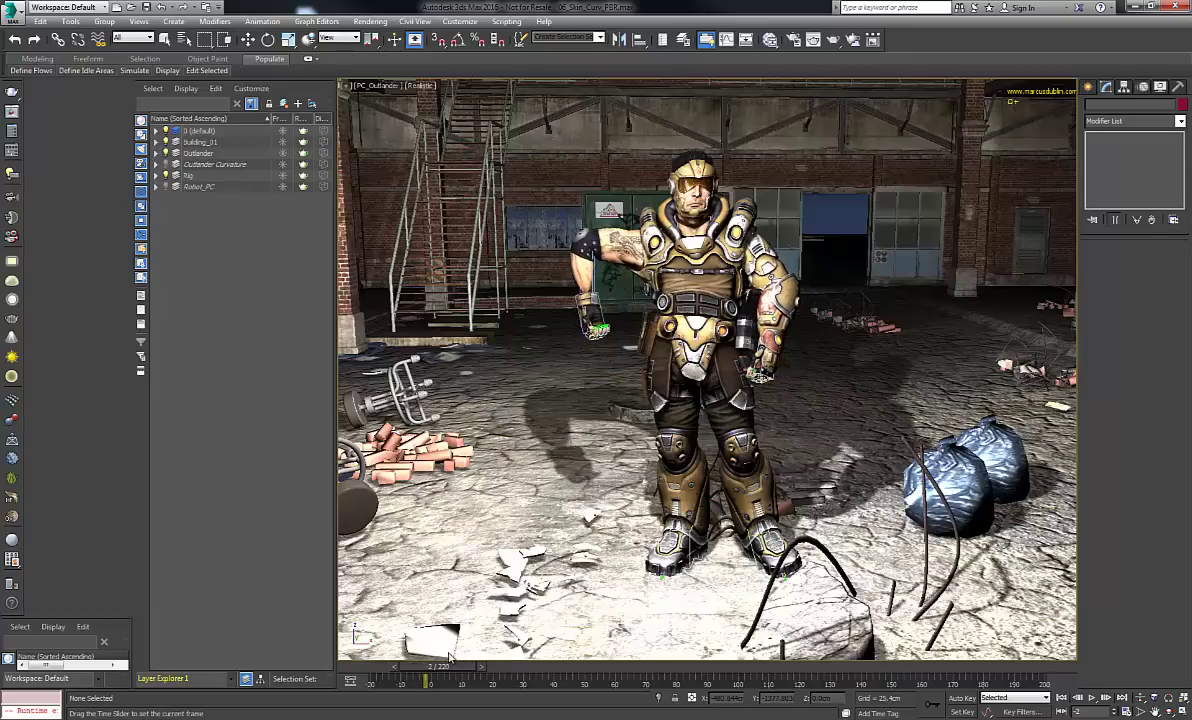
pyautogui.press('q')
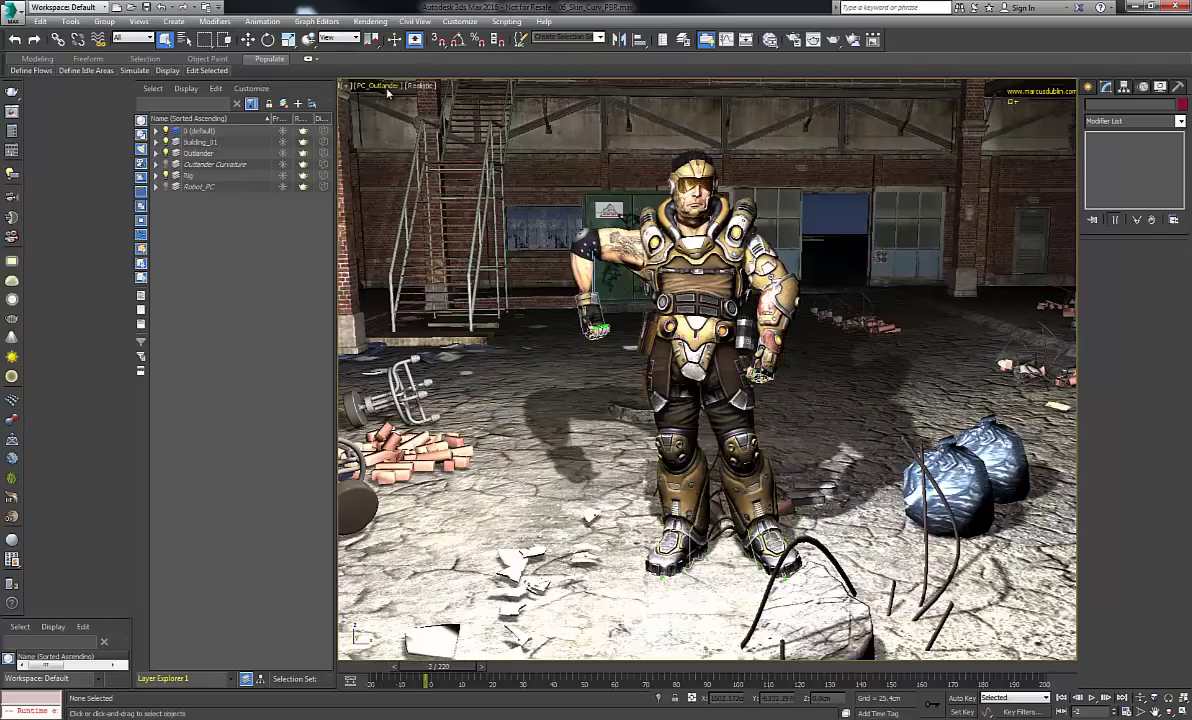
pyautogui.click(386, 89)
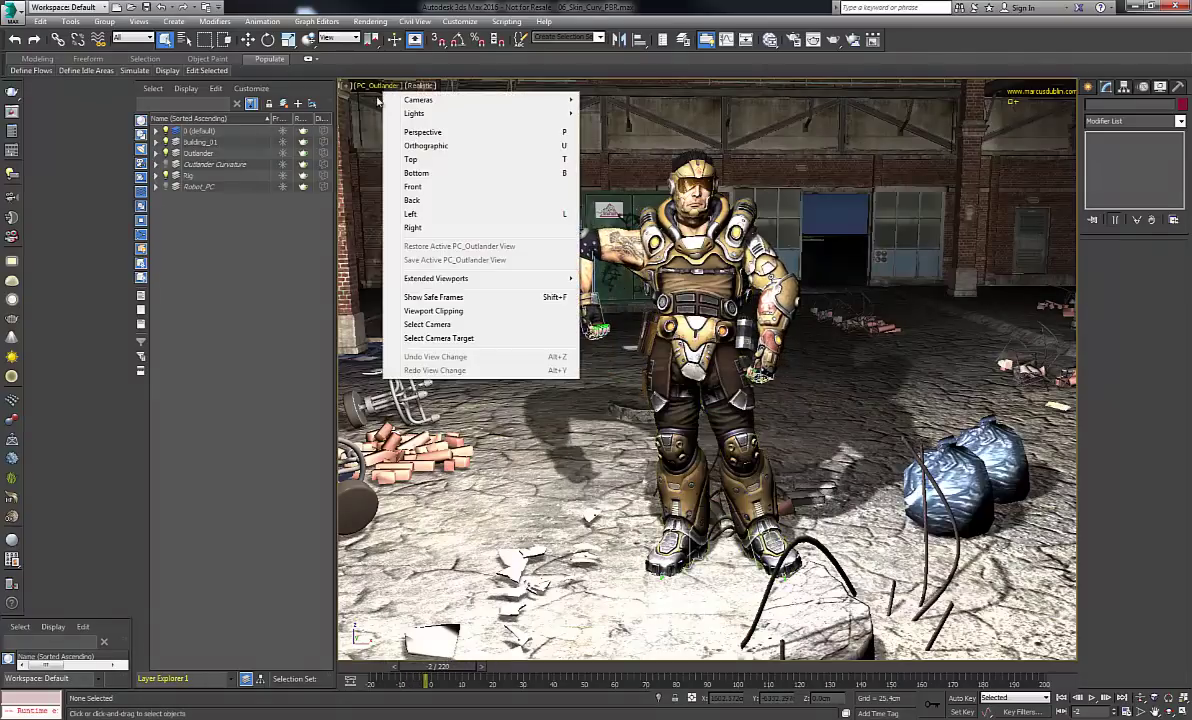
pyautogui.click(438, 135)
pyautogui.moveTo(654, 271); pyautogui.dragTo(657, 347, button='middle')
pyautogui.scroll(5, 530, 375)
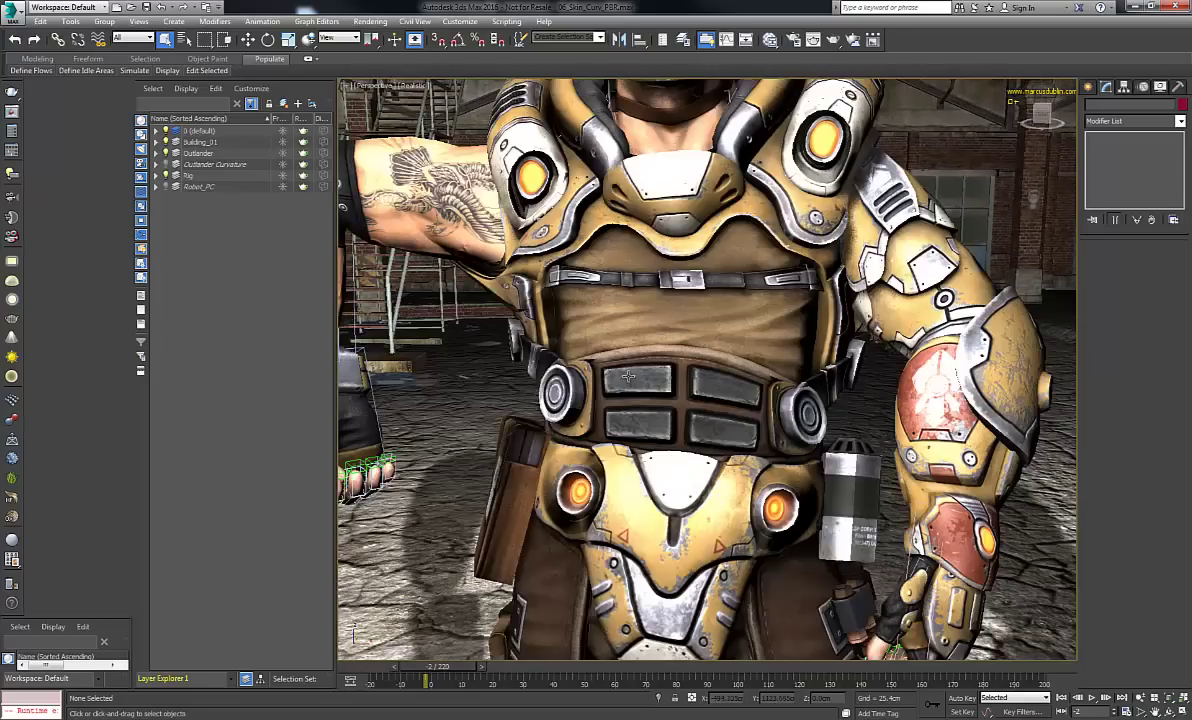
pyautogui.keyDown('alt'); pyautogui.moveTo(533, 368); pyautogui.dragTo(690, 257, button='middle'); pyautogui.keyUp('alt')
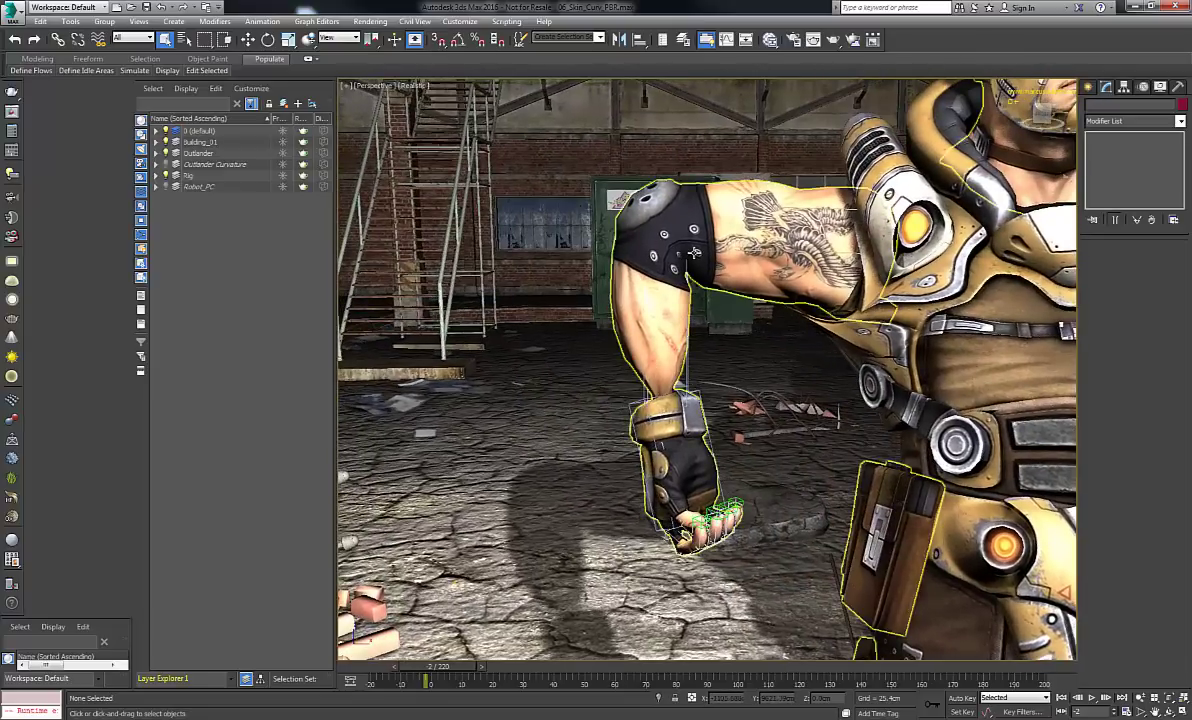
# Select the Outlander_Head_Arms_Packs mesh and enable dual quaternion skinning in its Skin modifier, switching it off and on to compare the elbow deformation.
pyautogui.click(687, 365)
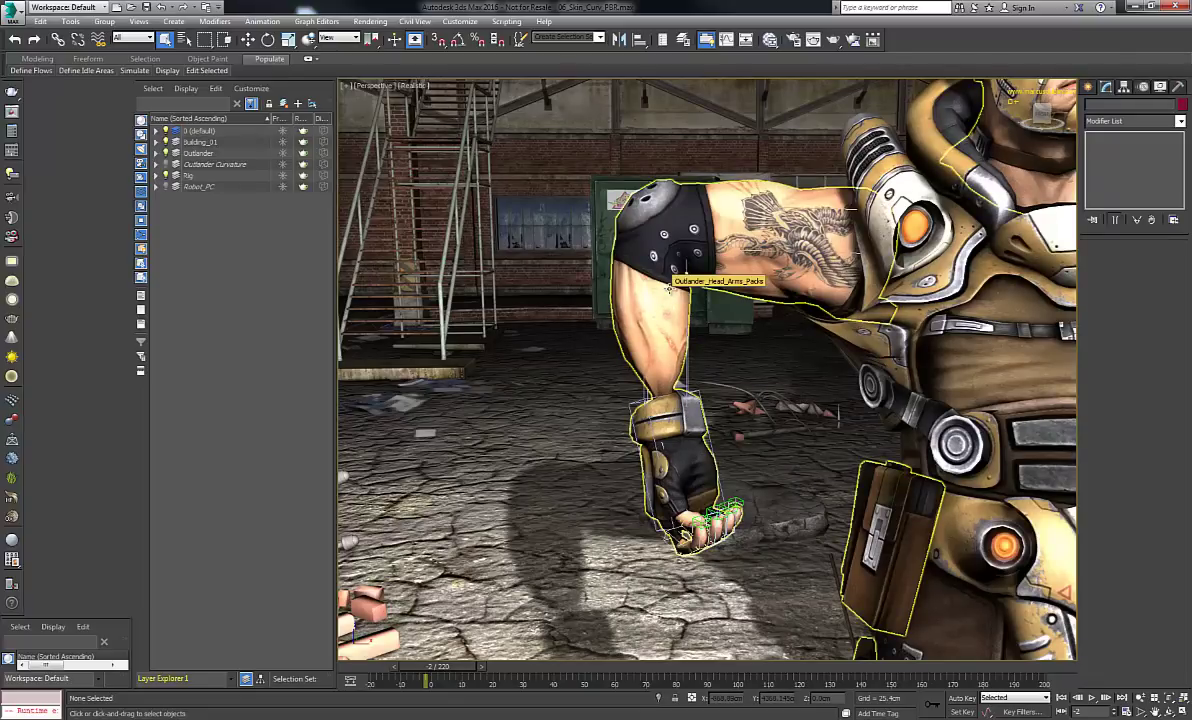
pyautogui.click(669, 321)
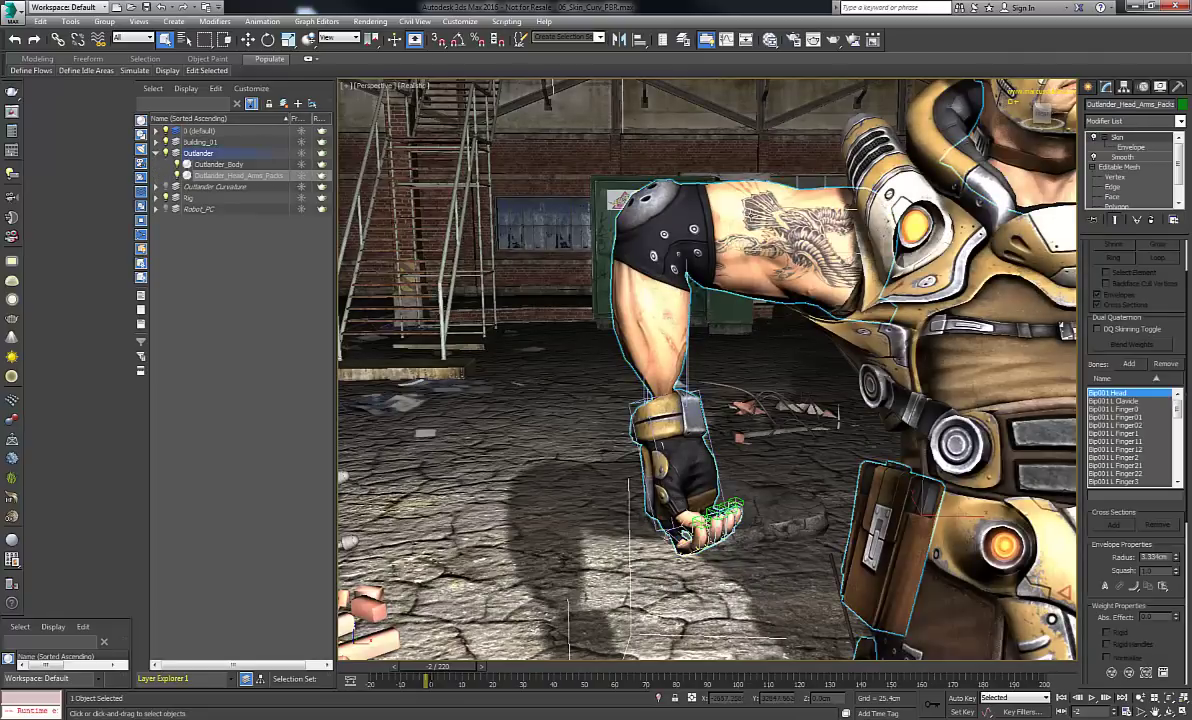
pyautogui.click(1099, 329)
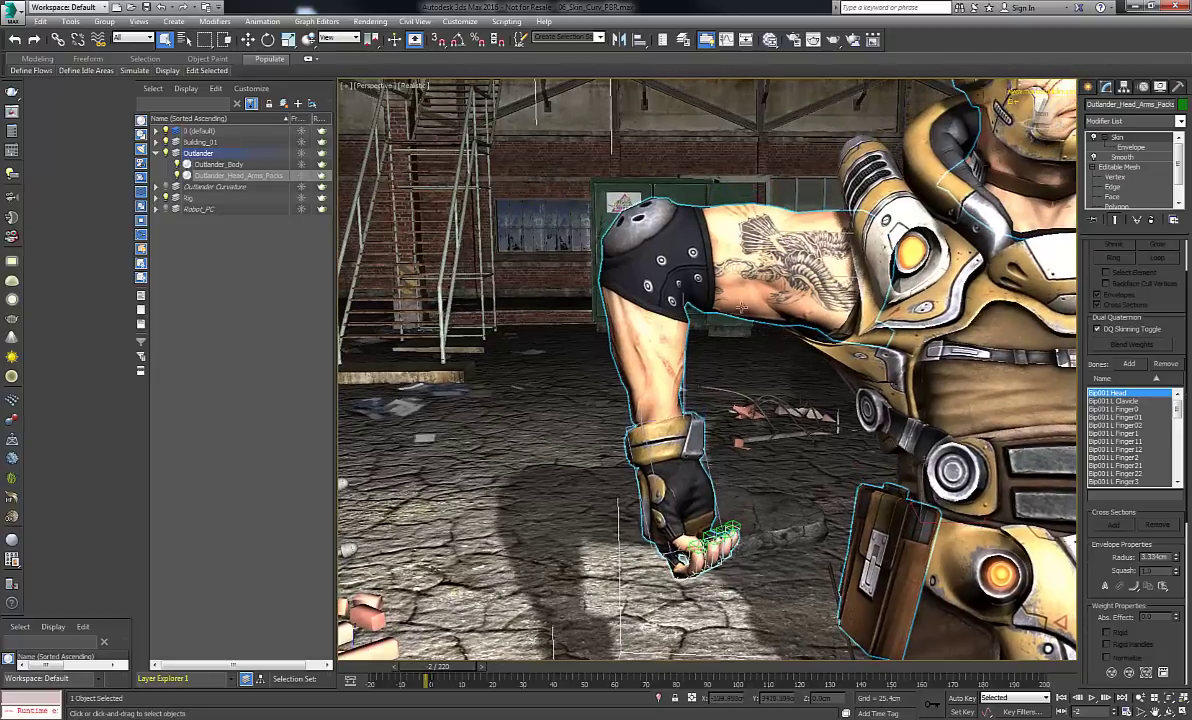
pyautogui.click(1099, 329)
pyautogui.click(1099, 329)
pyautogui.click(1099, 329)
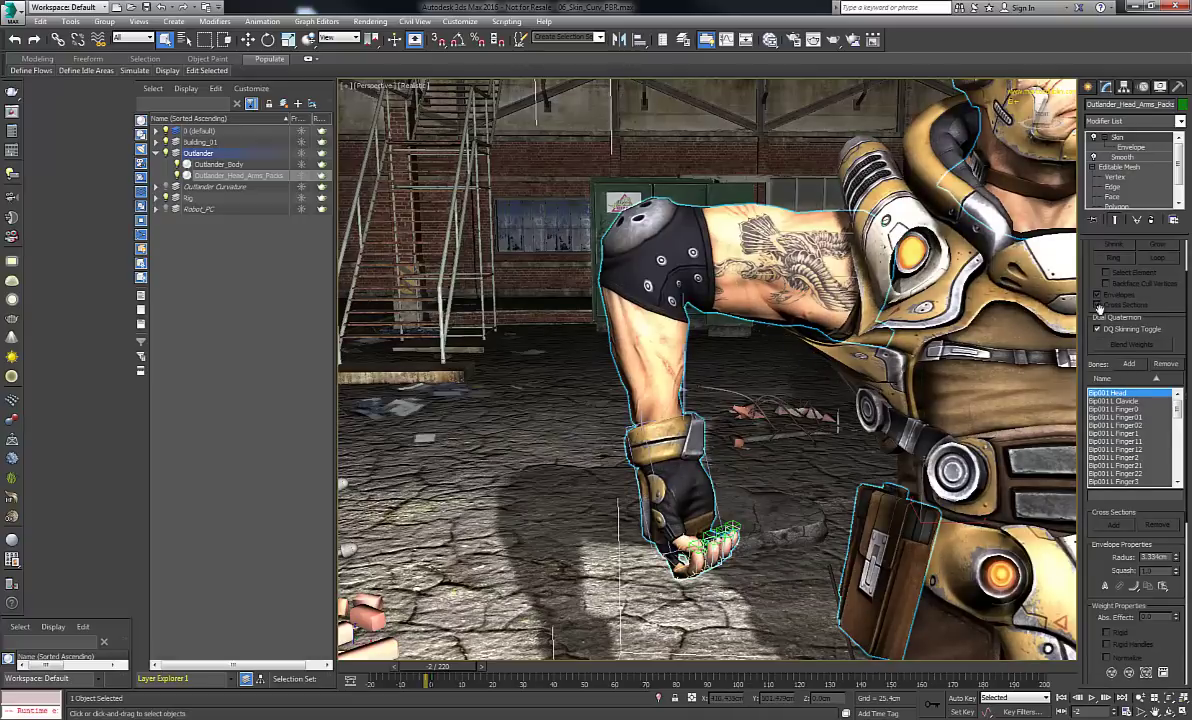
pyautogui.click(1099, 329)
pyautogui.click(1099, 329)
pyautogui.click(1099, 329)
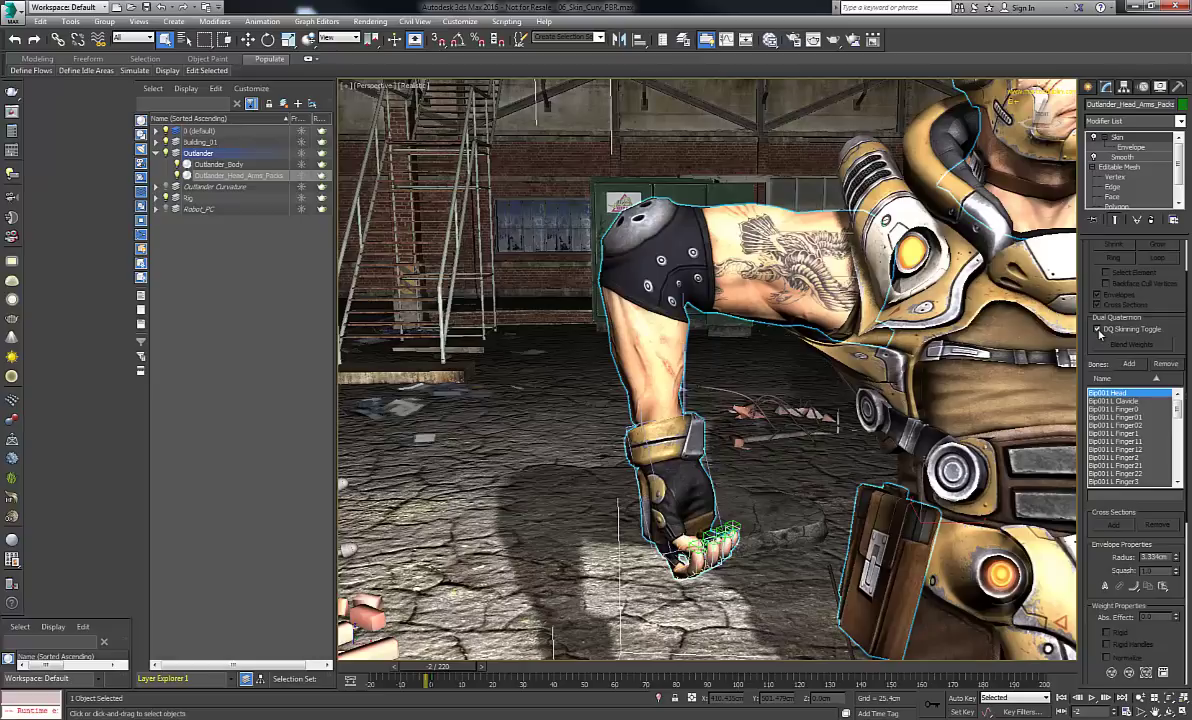
pyautogui.click(1099, 329)
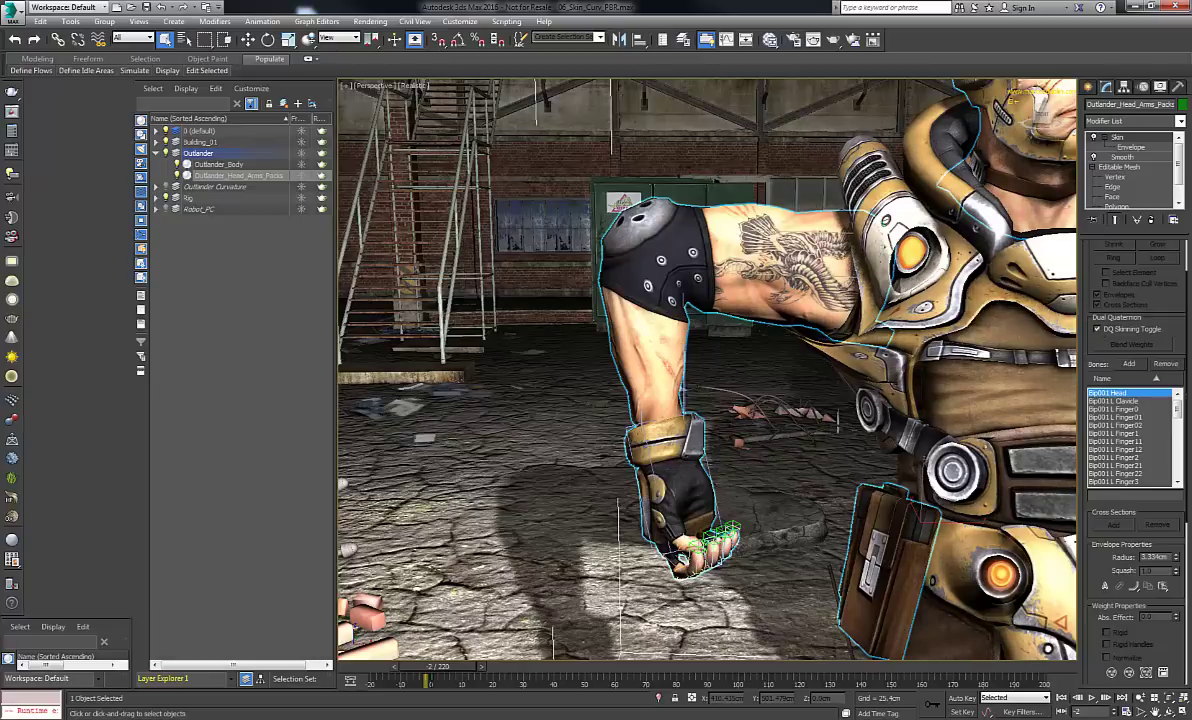
# Activate envelope editing with Blend Weights on the arm mesh, and select the wrist and lower forearm vertices.
pyautogui.scroll(2, 1097, 283)
pyautogui.click(1097, 265)
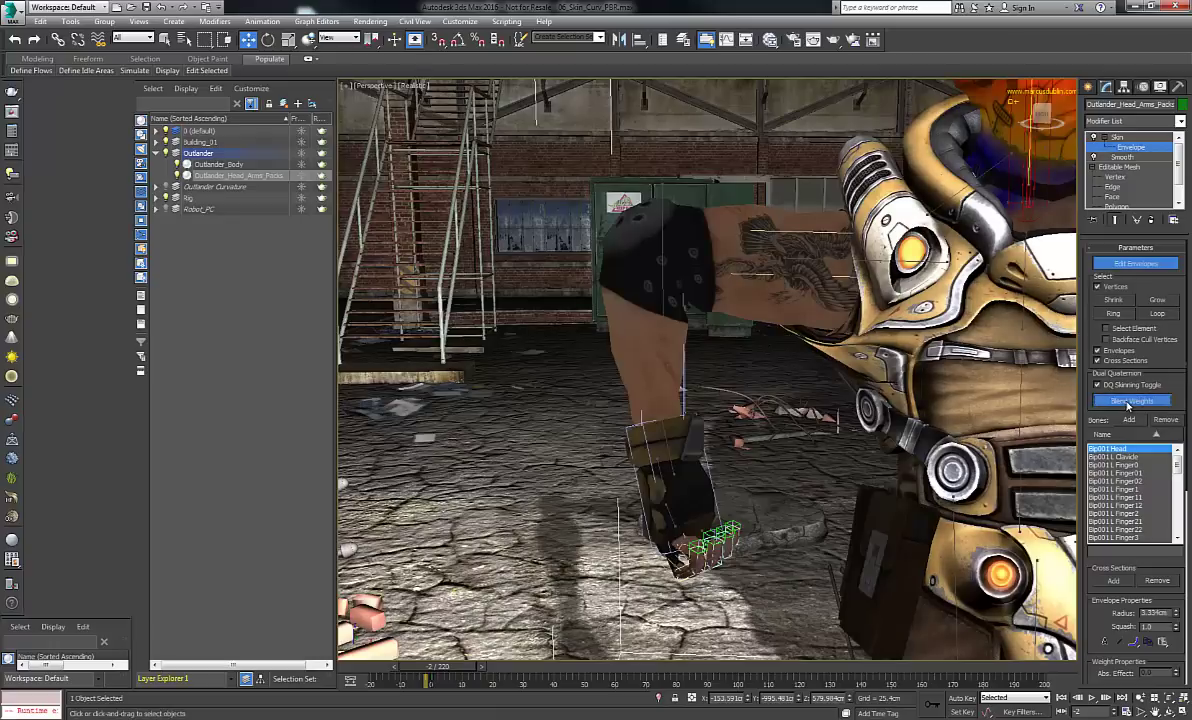
pyautogui.click(1127, 401)
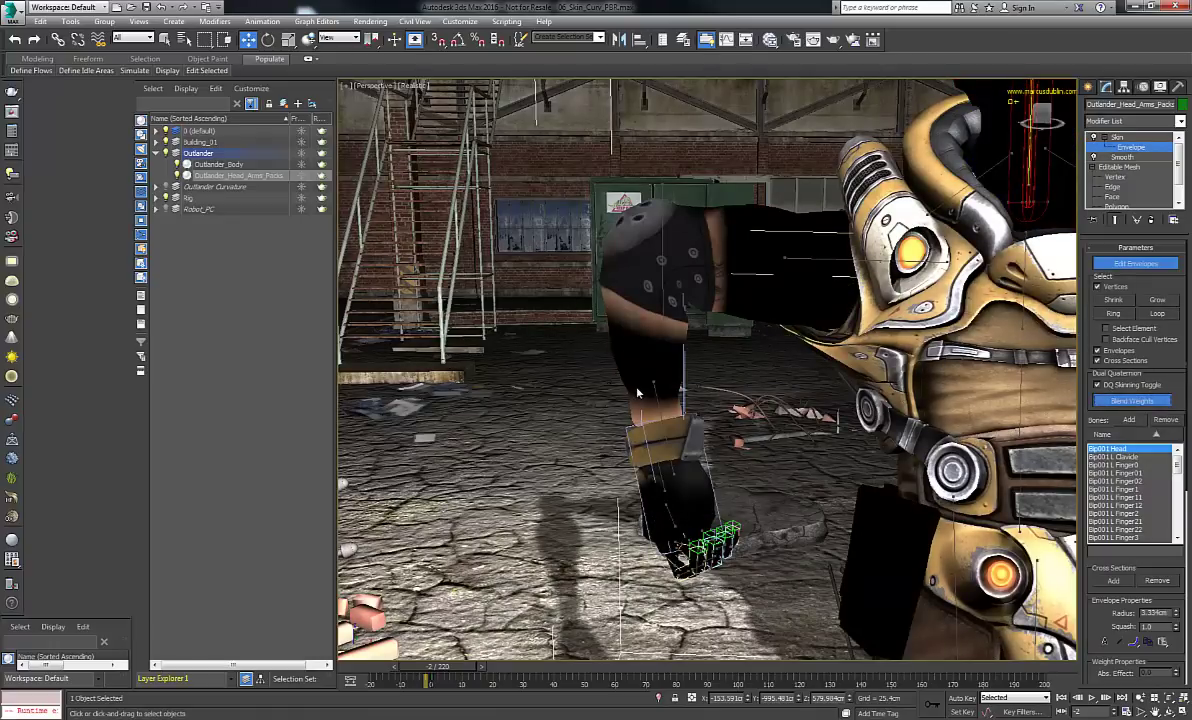
pyautogui.moveTo(600, 376); pyautogui.dragTo(736, 467)
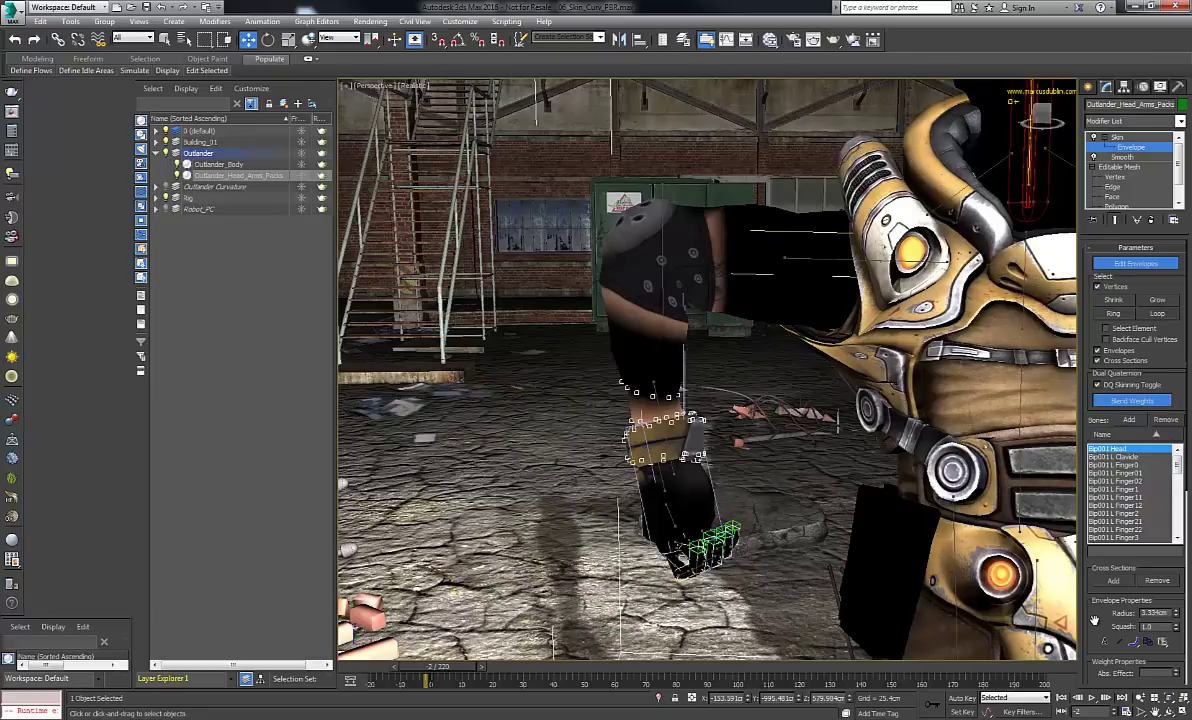
# Paint blend weights over the lower forearm and elbow area of the arm mesh.
pyautogui.scroll(-2, 1094, 570)
pyautogui.scroll(-9, 1094, 570)
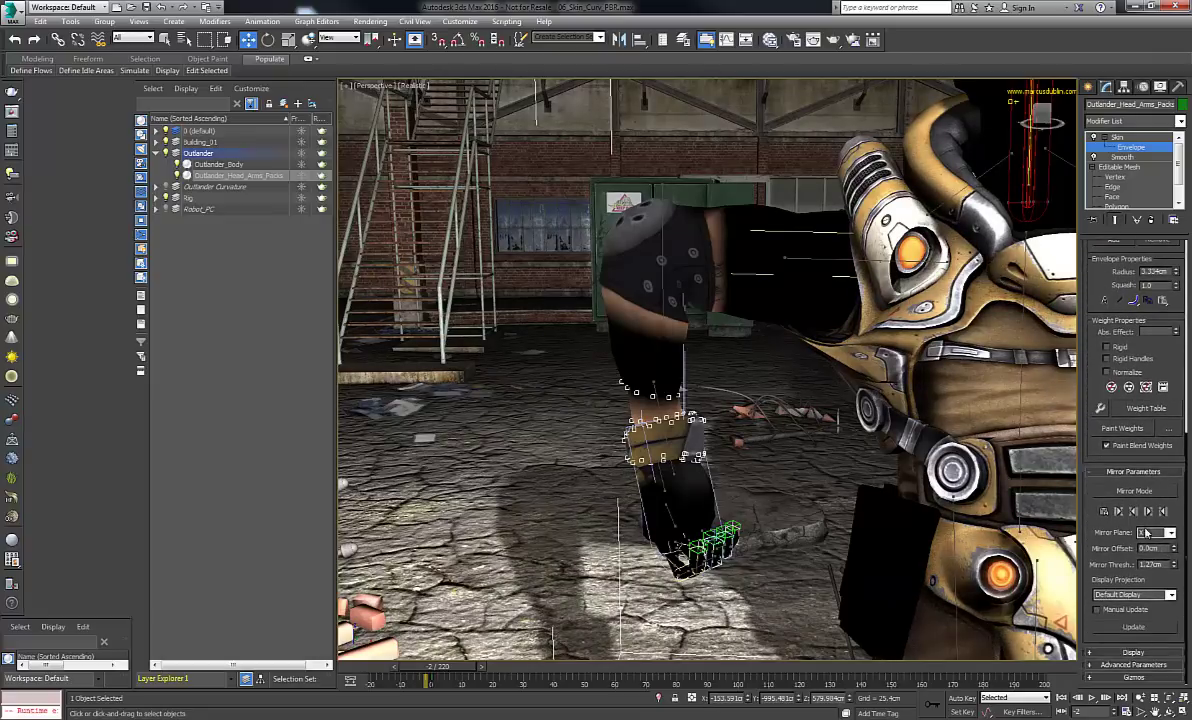
pyautogui.click(1125, 428)
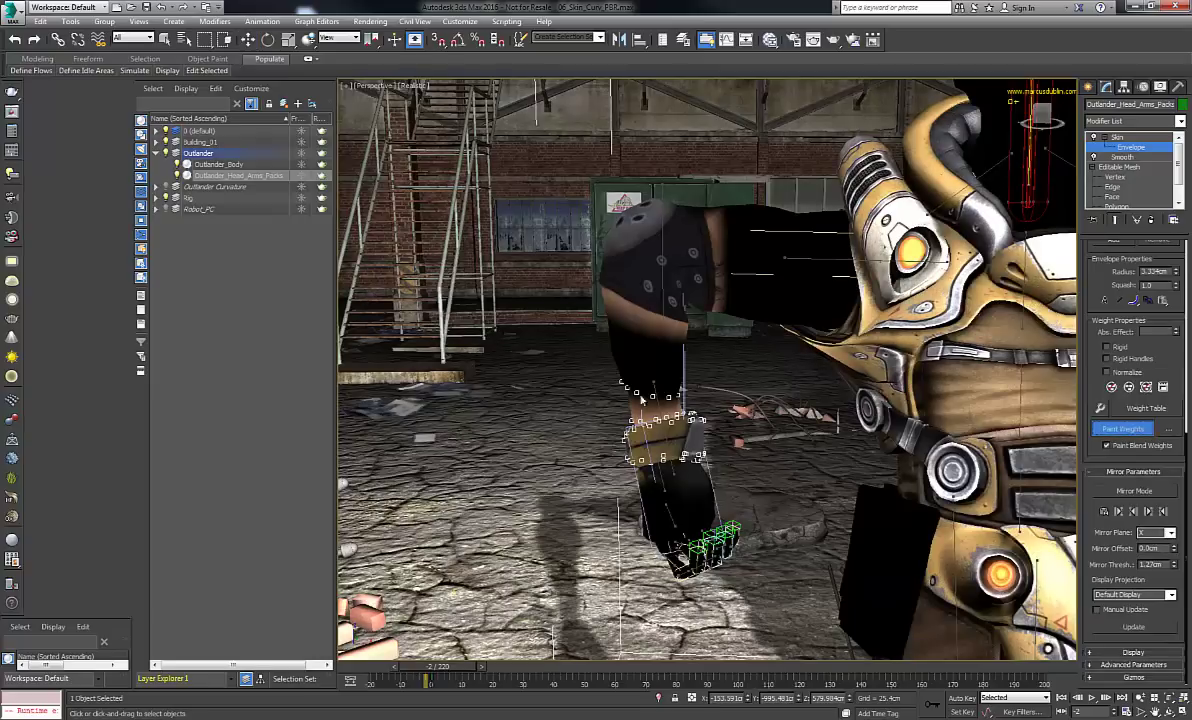
pyautogui.click(645, 430)
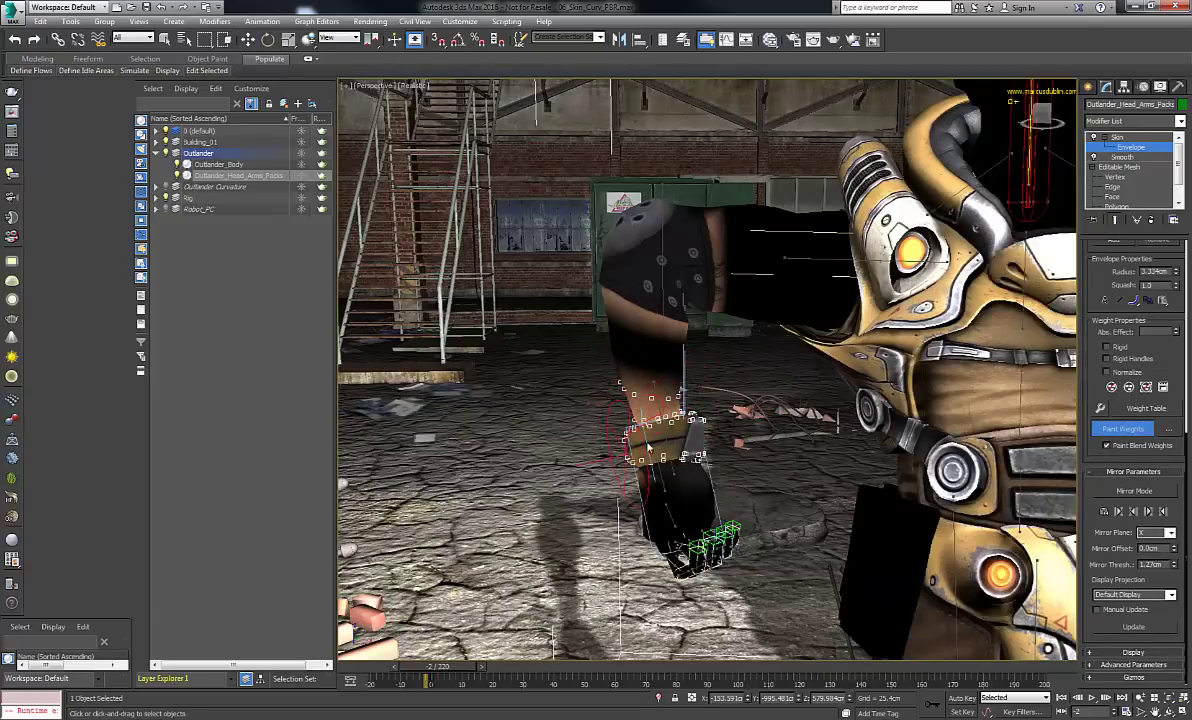
pyautogui.click(682, 410)
pyautogui.moveTo(681, 405); pyautogui.dragTo(685, 395)
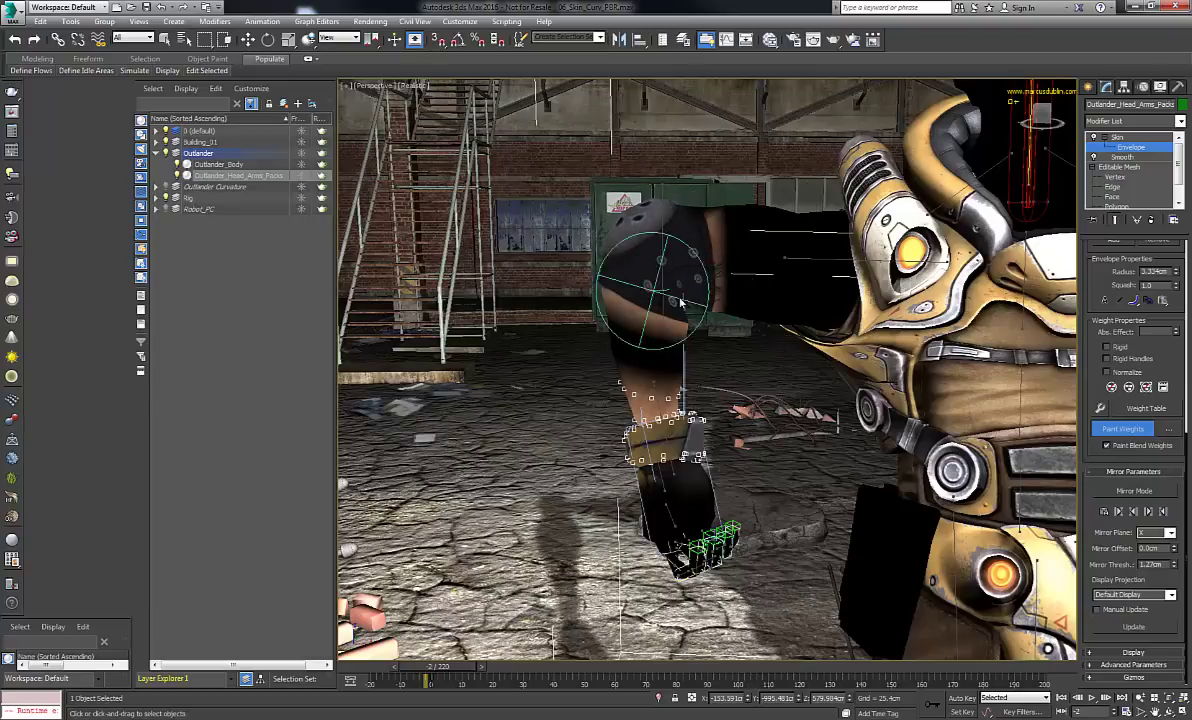
pyautogui.moveTo(681, 302); pyautogui.dragTo(707, 328)
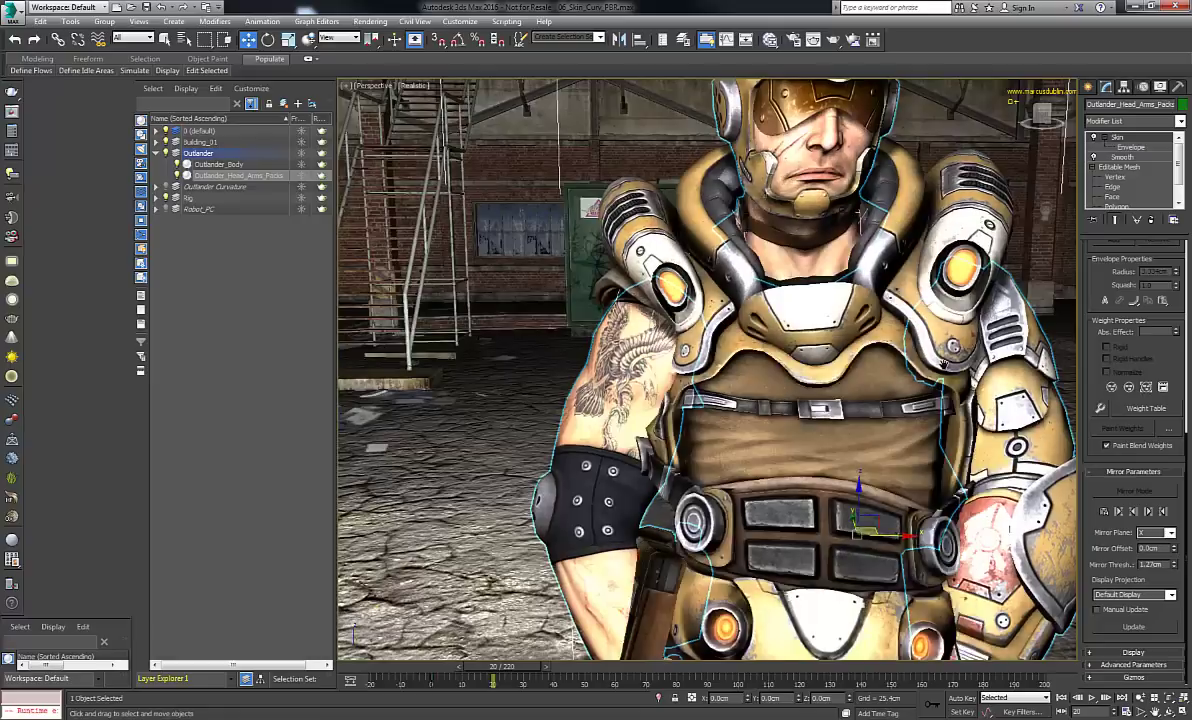
# Select the Outlander_Body mesh at the character's torso.
pyautogui.moveTo(943, 365); pyautogui.dragTo(878, 366, button='middle')
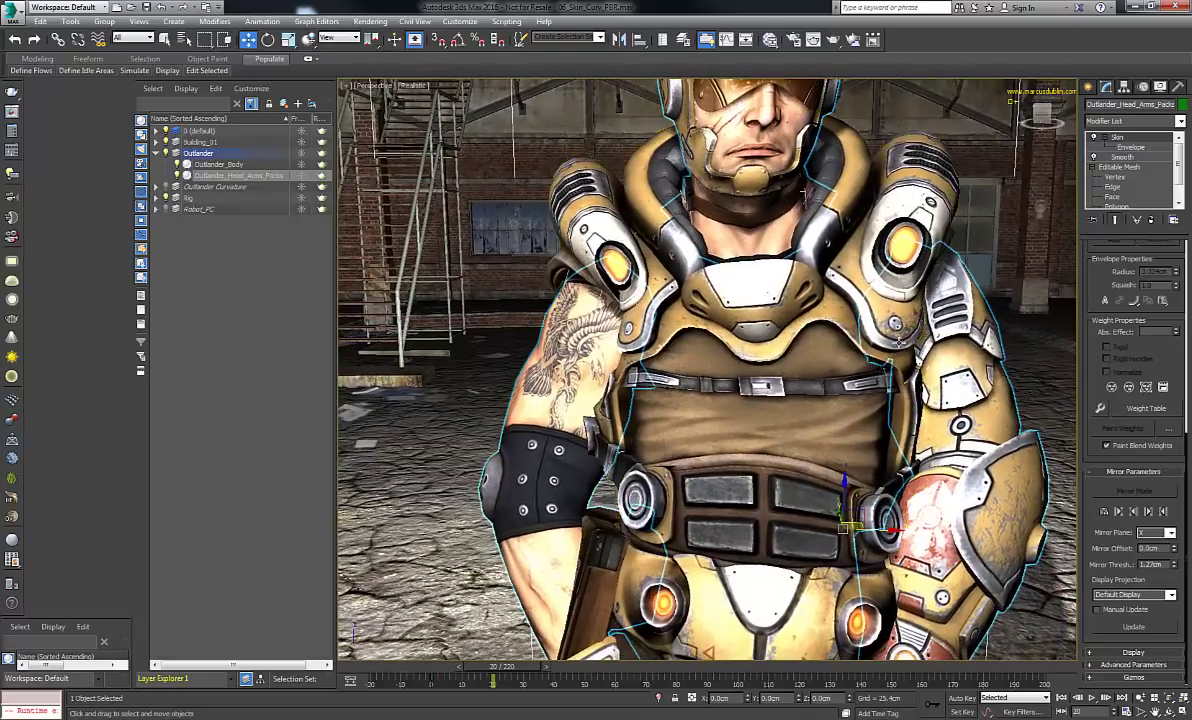
pyautogui.keyDown('alt'); pyautogui.moveTo(871, 320); pyautogui.dragTo(763, 347, button='middle'); pyautogui.keyUp('alt')
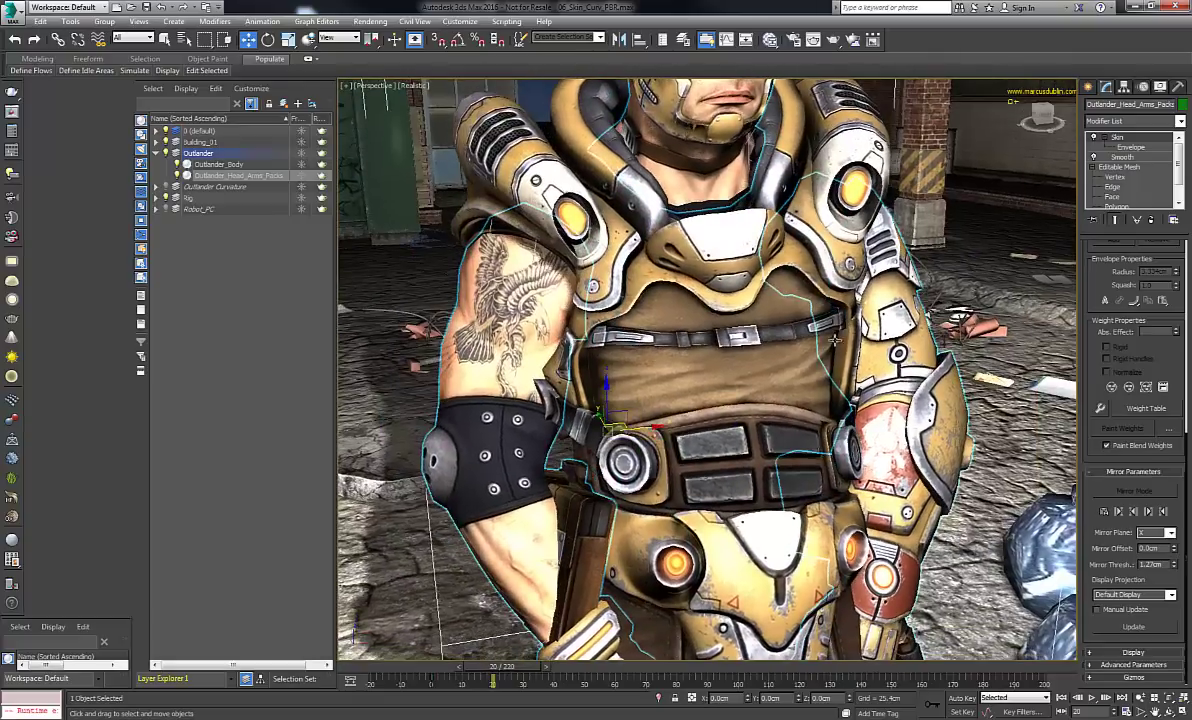
pyautogui.click(790, 345)
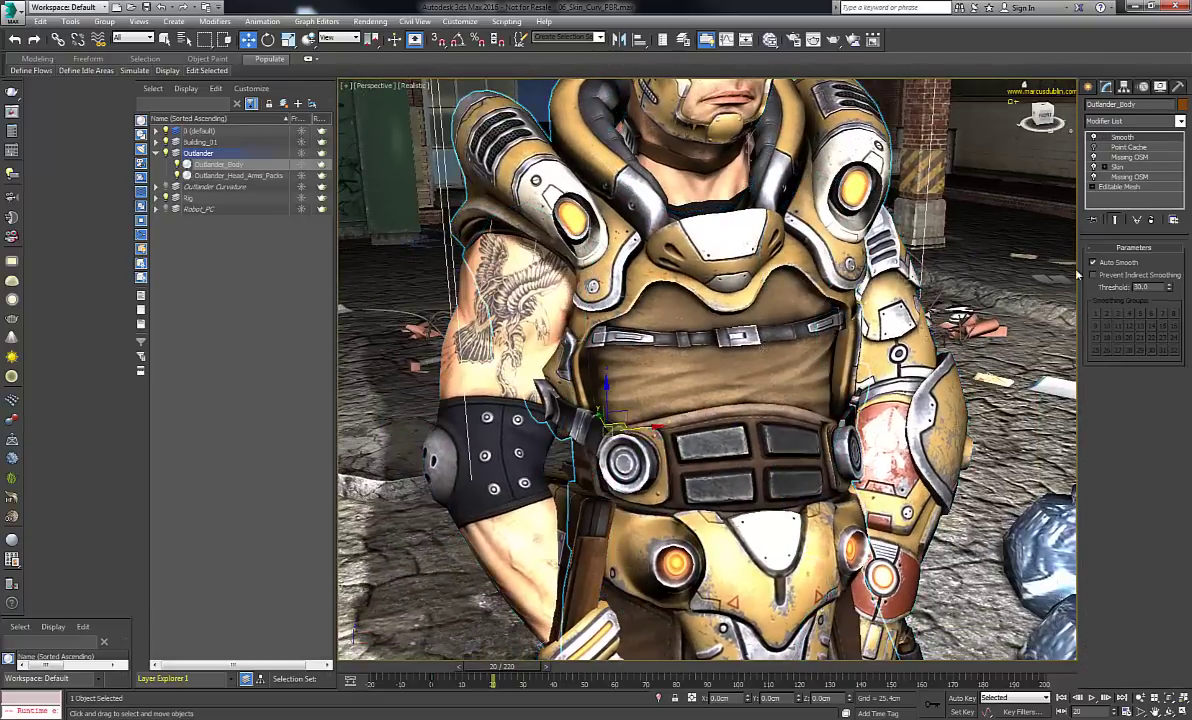
# Move the animation to frame 58 and examine the body mesh's shoulder and torso deformation in the bent-over pose from the side.
pyautogui.moveTo(953, 248); pyautogui.dragTo(888, 185, button='middle')
pyautogui.keyDown('alt'); pyautogui.moveTo(708, 295); pyautogui.dragTo(926, 310, button='middle'); pyautogui.keyUp('alt')
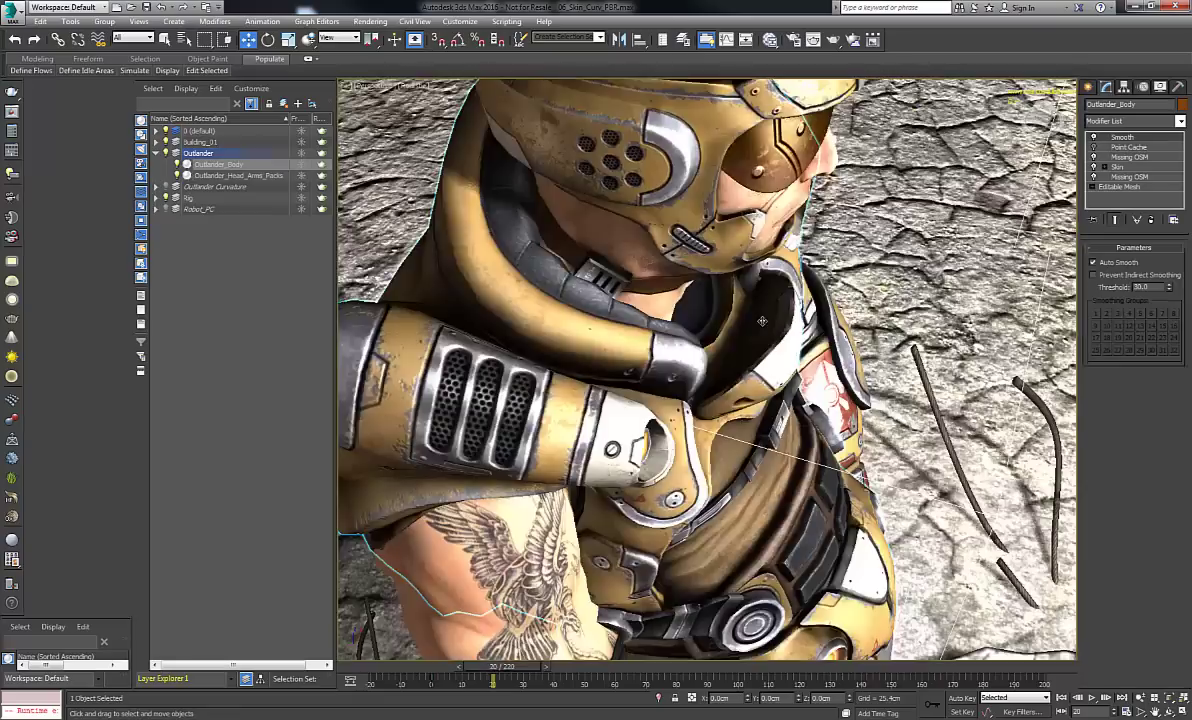
pyautogui.scroll(-8, 763, 321)
pyautogui.moveTo(688, 344); pyautogui.dragTo(779, 330, button='middle')
pyautogui.scroll(10, 690, 331)
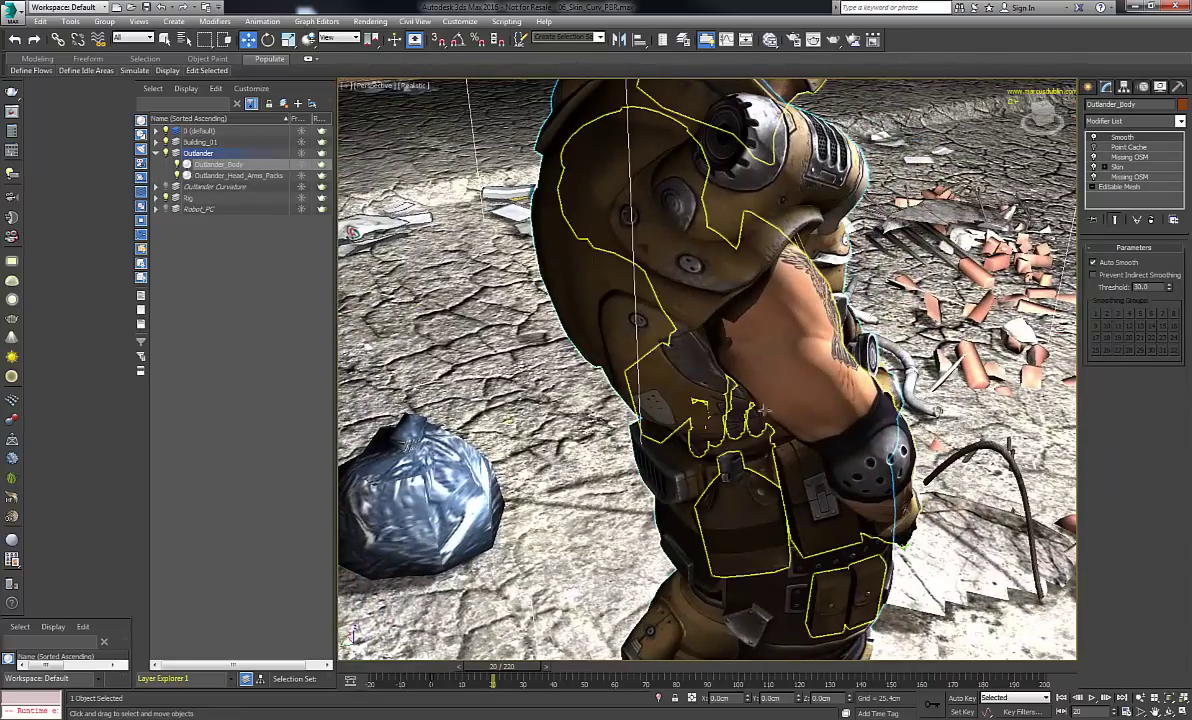
pyautogui.moveTo(517, 670); pyautogui.dragTo(618, 669)
pyautogui.press('w')
pyautogui.moveTo(876, 413); pyautogui.dragTo(747, 318, button='middle')
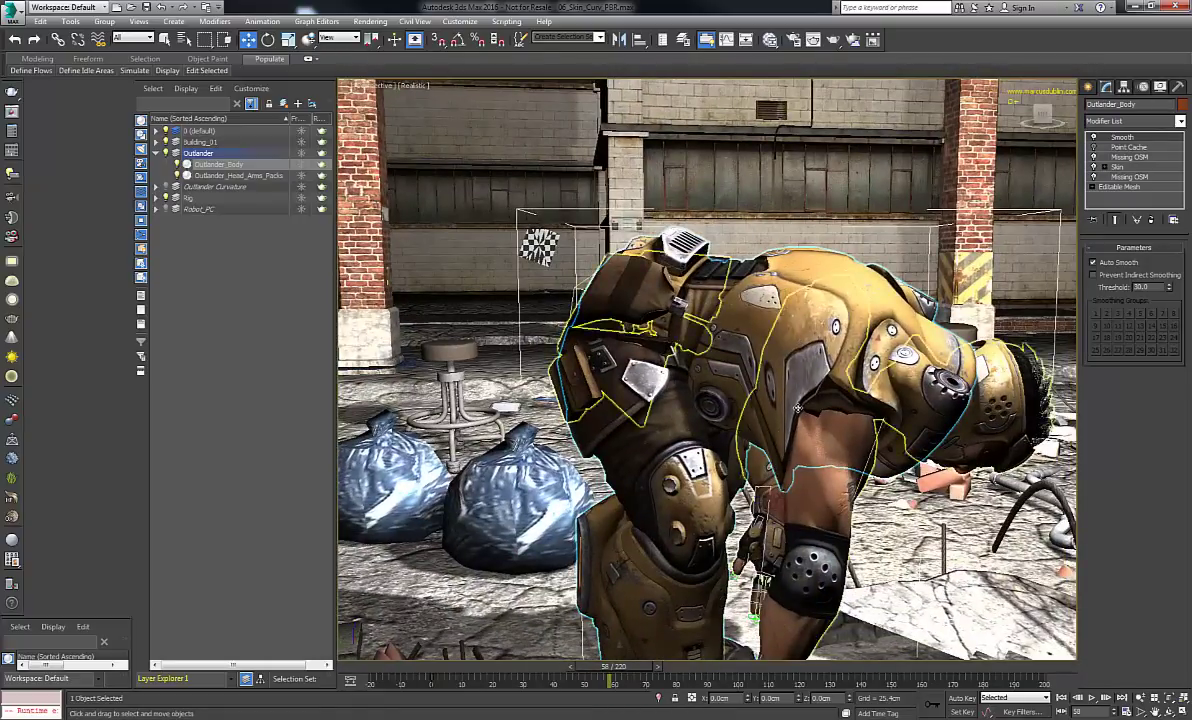
pyautogui.keyDown('alt'); pyautogui.moveTo(792, 393); pyautogui.dragTo(797, 403, button='middle'); pyautogui.keyUp('alt')
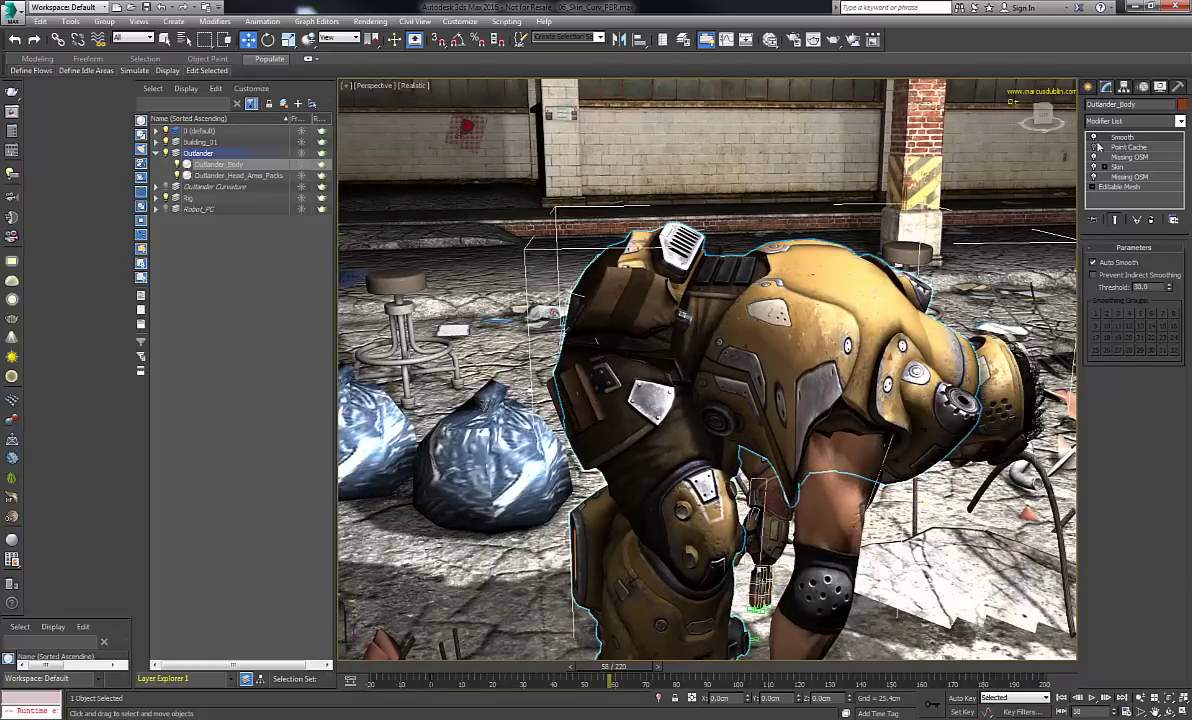
# Enable the Point Cache modifier on Outlander_Body and load the Outlander_Body cache file from the pointcache folder.
pyautogui.click(1093, 147)
pyautogui.click(1128, 147)
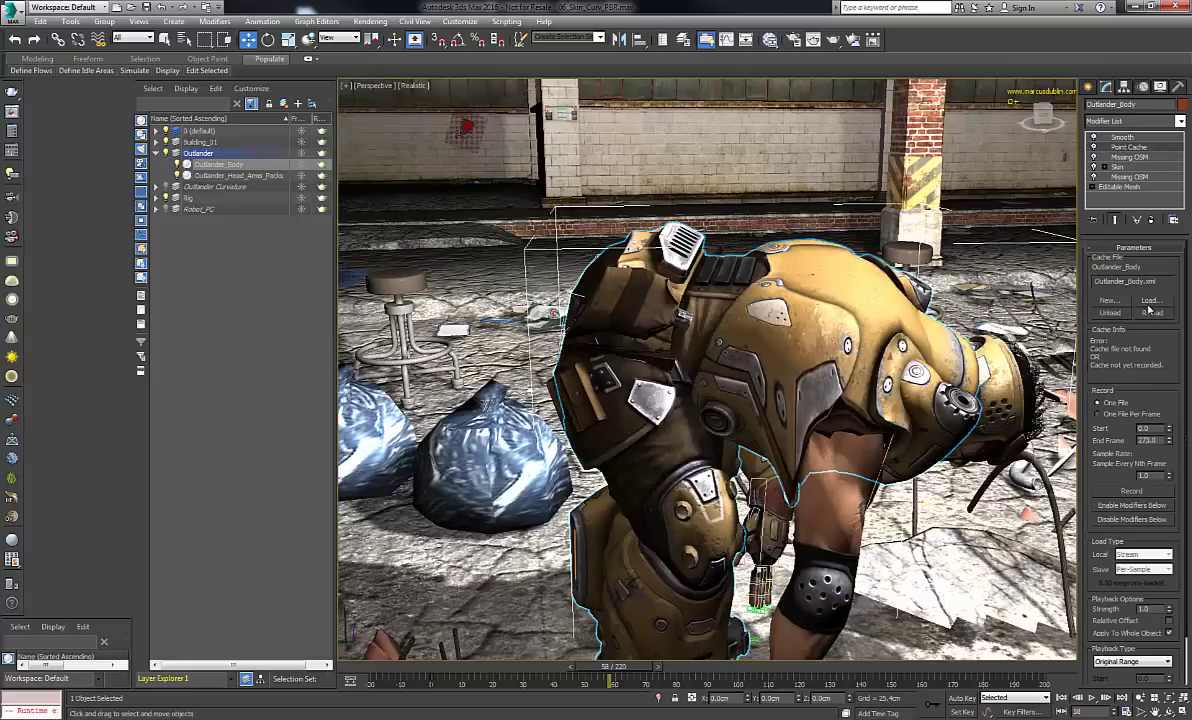
pyautogui.click(1150, 302)
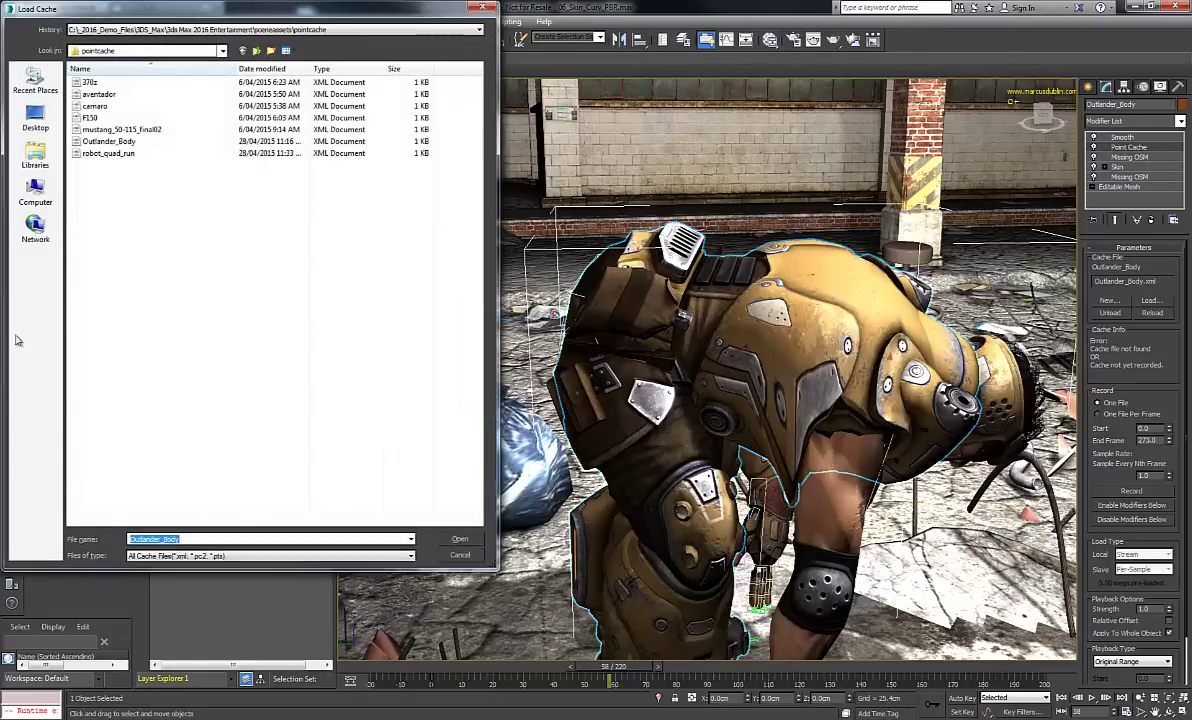
pyautogui.click(108, 141)
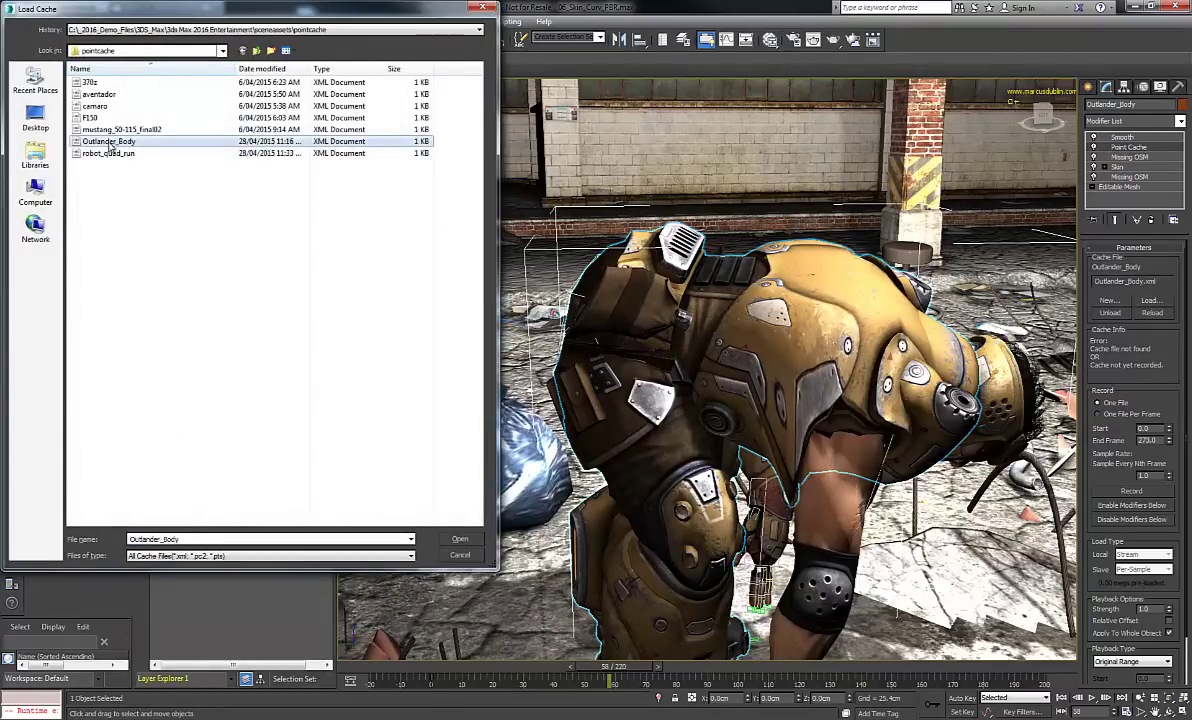
pyautogui.click(460, 541)
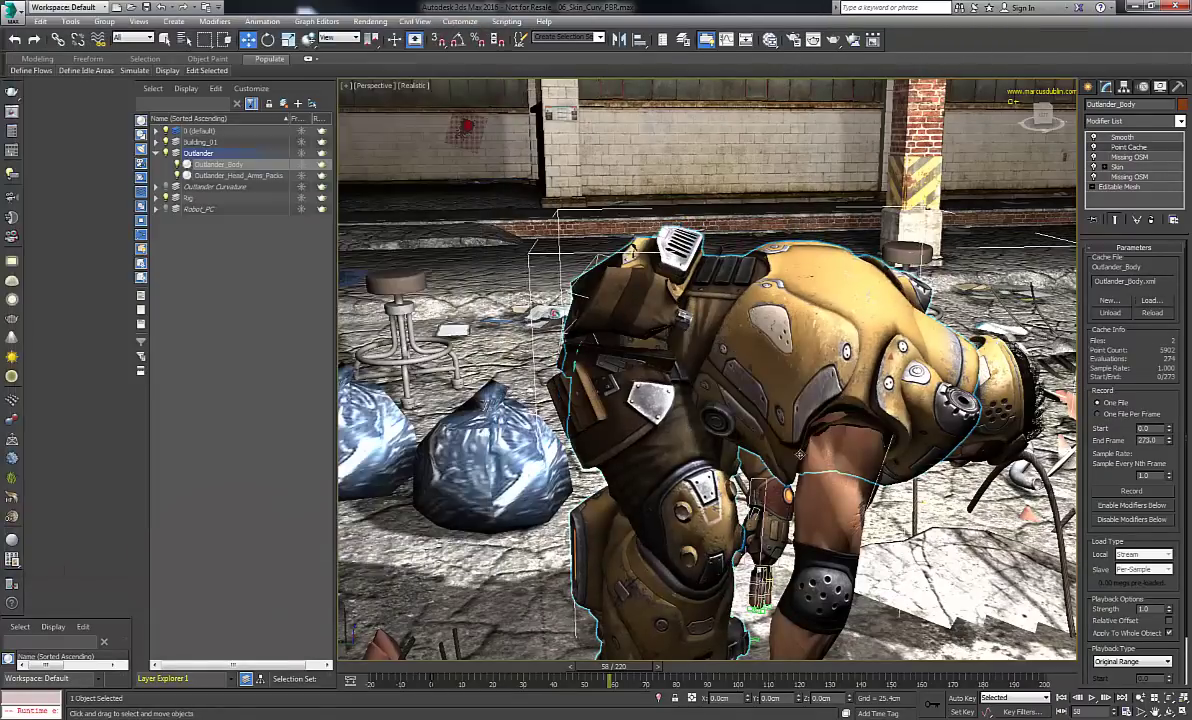
# Turn off the Point Cache modifier on Outlander_Body to compare the body's uncached deformation.
pyautogui.click(1119, 138)
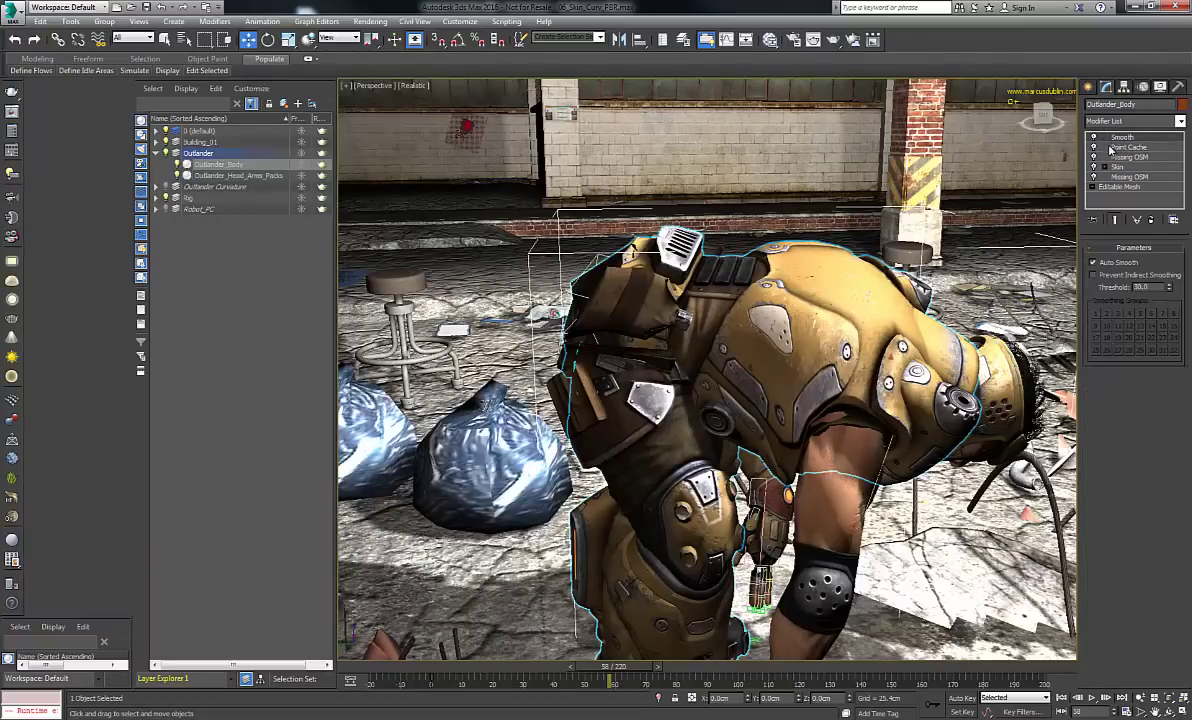
pyautogui.click(1102, 148)
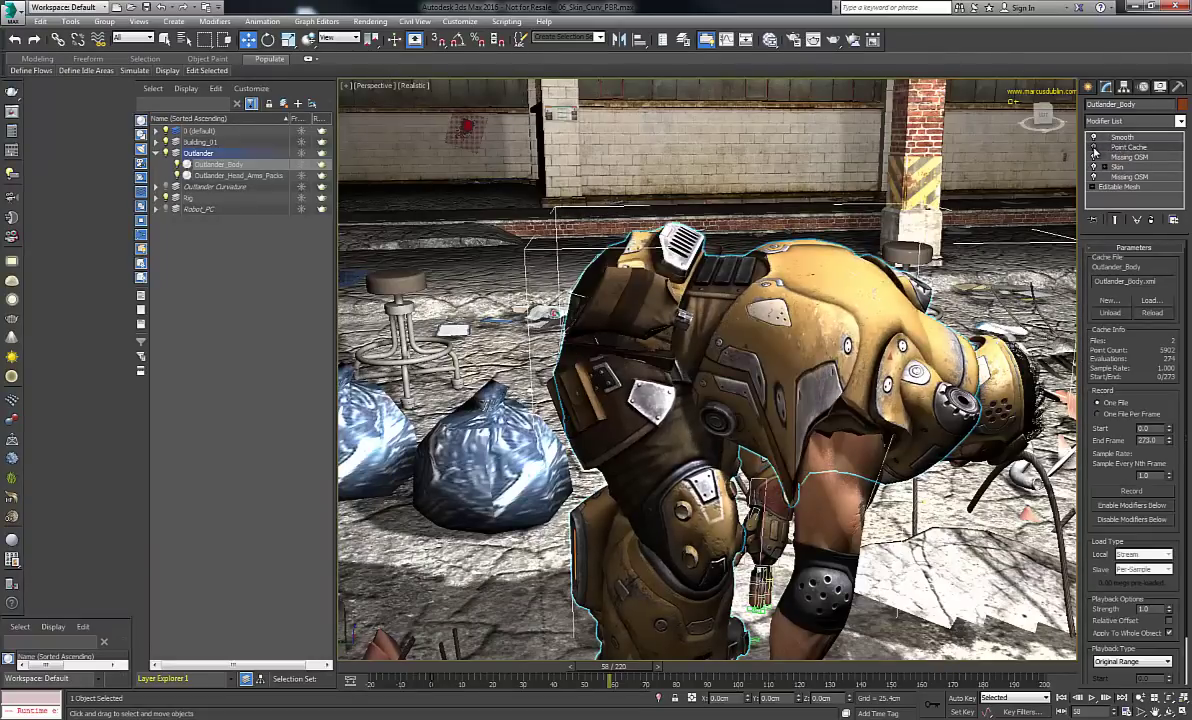
# Orbit to a front-side view of the bent-over character and re-enable the Point Cache modifier on Outlander_Body.
pyautogui.keyDown('alt'); pyautogui.moveTo(797, 315); pyautogui.dragTo(570, 308, button='middle'); pyautogui.keyUp('alt')
pyautogui.keyDown('alt'); pyautogui.moveTo(776, 265); pyautogui.dragTo(900, 280, button='middle'); pyautogui.keyUp('alt')
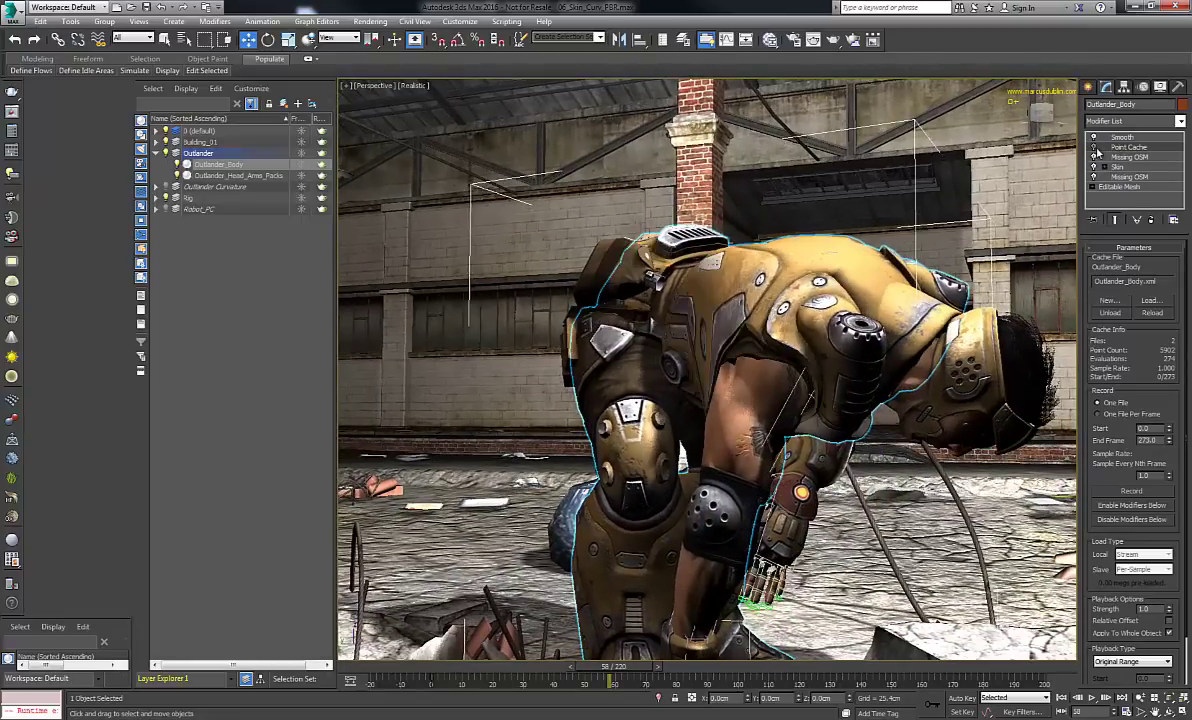
pyautogui.click(1096, 149)
pyautogui.click(1096, 149)
pyautogui.click(1096, 149)
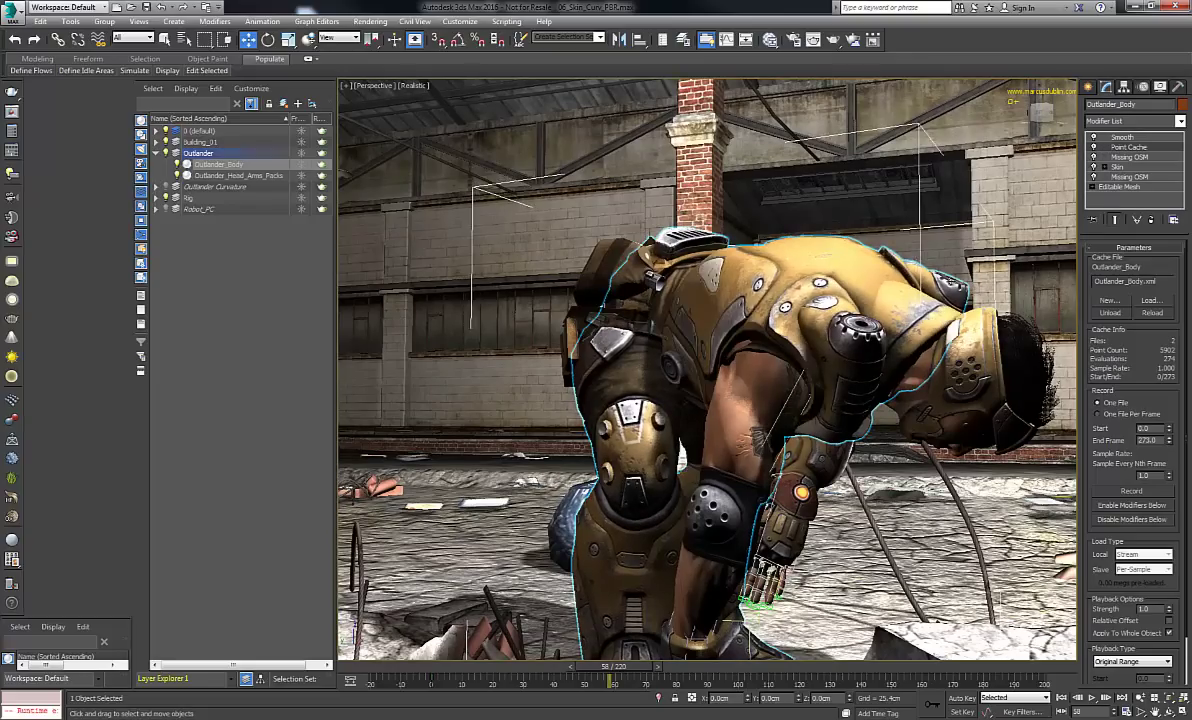
# Compare the cached and uncached deformation of Outlander_Body around the hip and torso from the rear side.
pyautogui.keyDown('alt'); pyautogui.moveTo(873, 278); pyautogui.dragTo(891, 326, button='middle'); pyautogui.keyUp('alt')
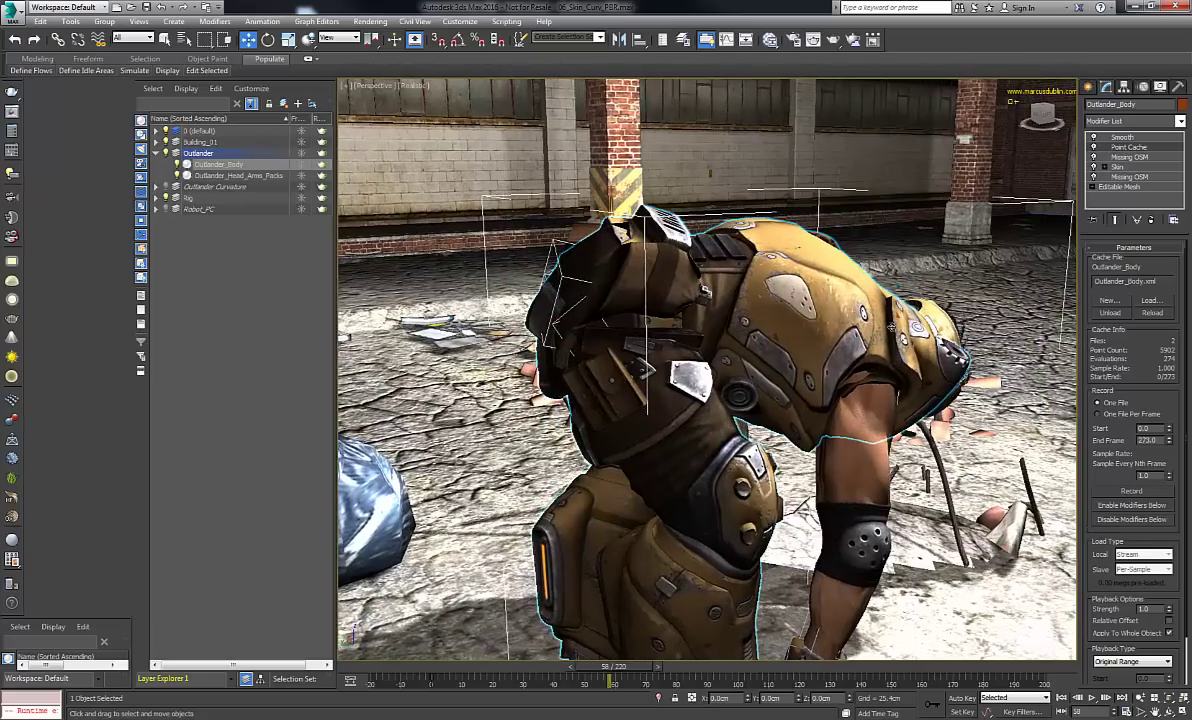
pyautogui.click(1094, 149)
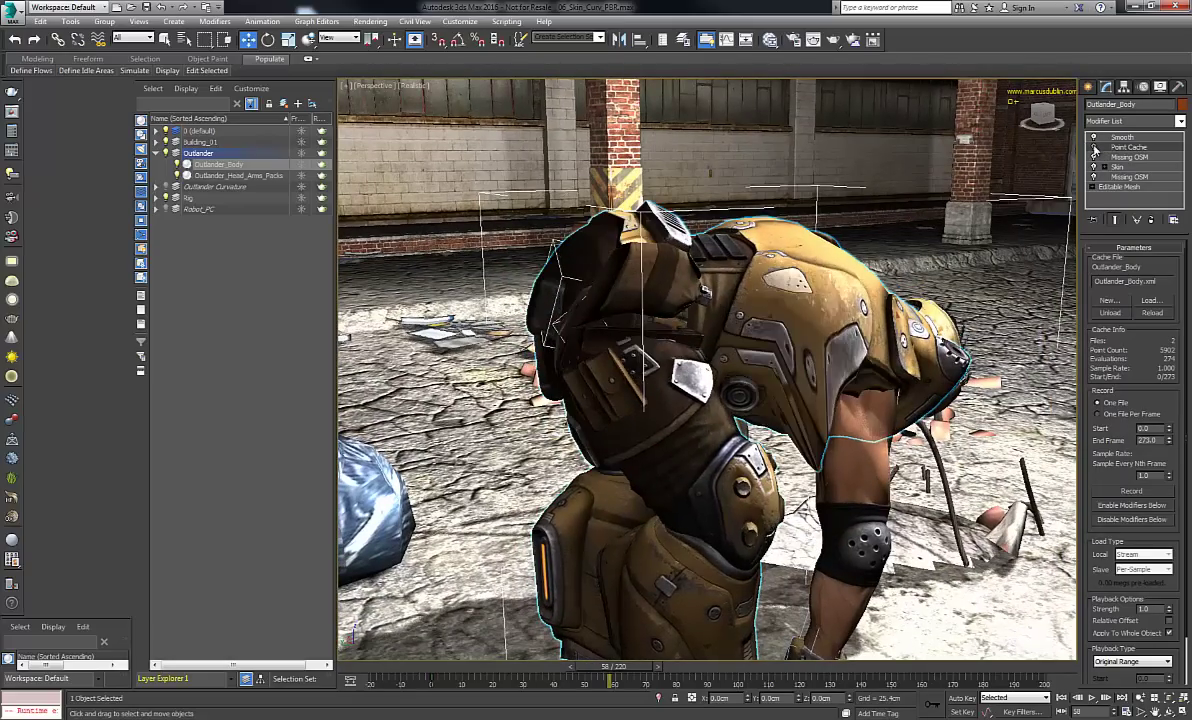
pyautogui.click(1094, 149)
pyautogui.click(1094, 149)
pyautogui.click(1094, 149)
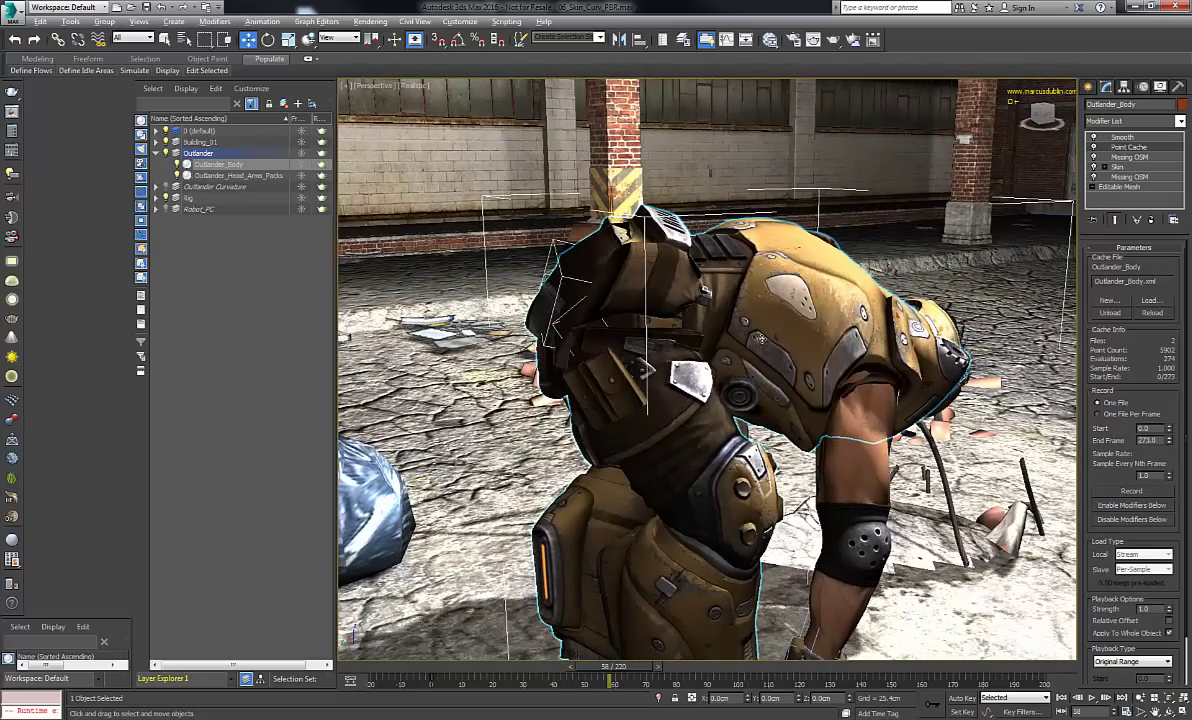
# Compare the cached and uncached shoulder deformation of Outlander_Body from the opposite side and the front.
pyautogui.keyDown('alt'); pyautogui.moveTo(709, 316); pyautogui.dragTo(934, 332, button='middle'); pyautogui.keyUp('alt')
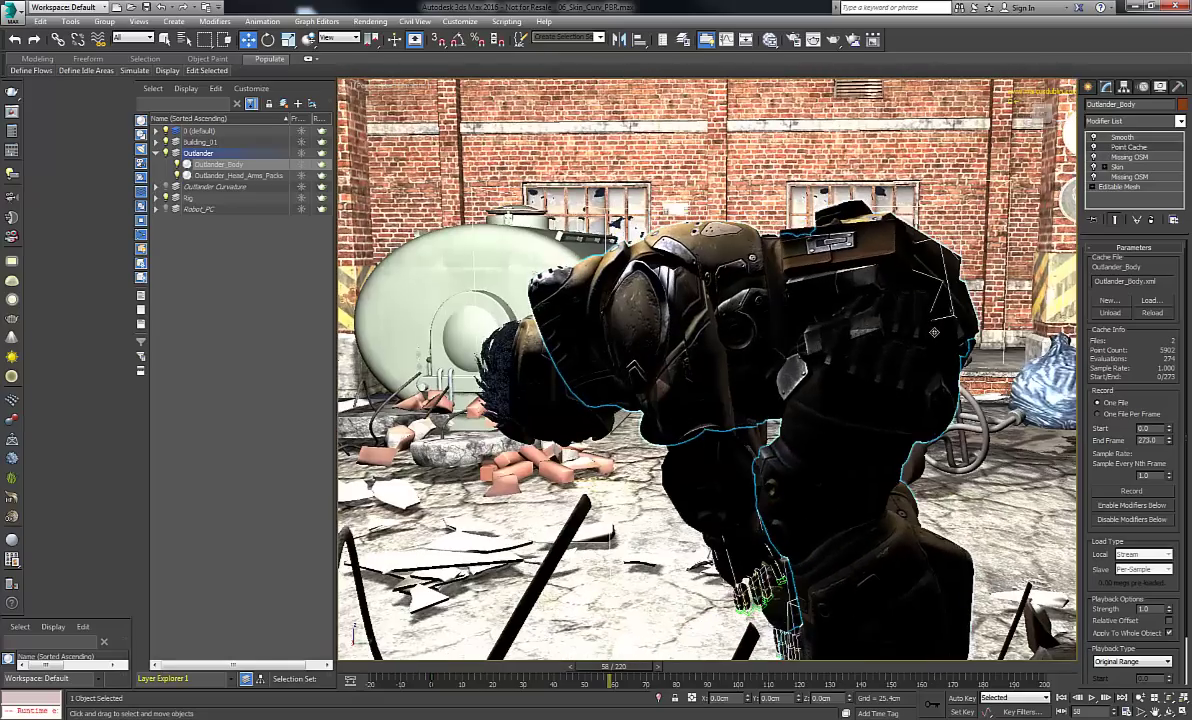
pyautogui.click(1094, 149)
pyautogui.click(1094, 149)
pyautogui.keyDown('alt'); pyautogui.moveTo(700, 300); pyautogui.dragTo(890, 280, button='middle'); pyautogui.keyUp('alt')
pyautogui.click(1094, 149)
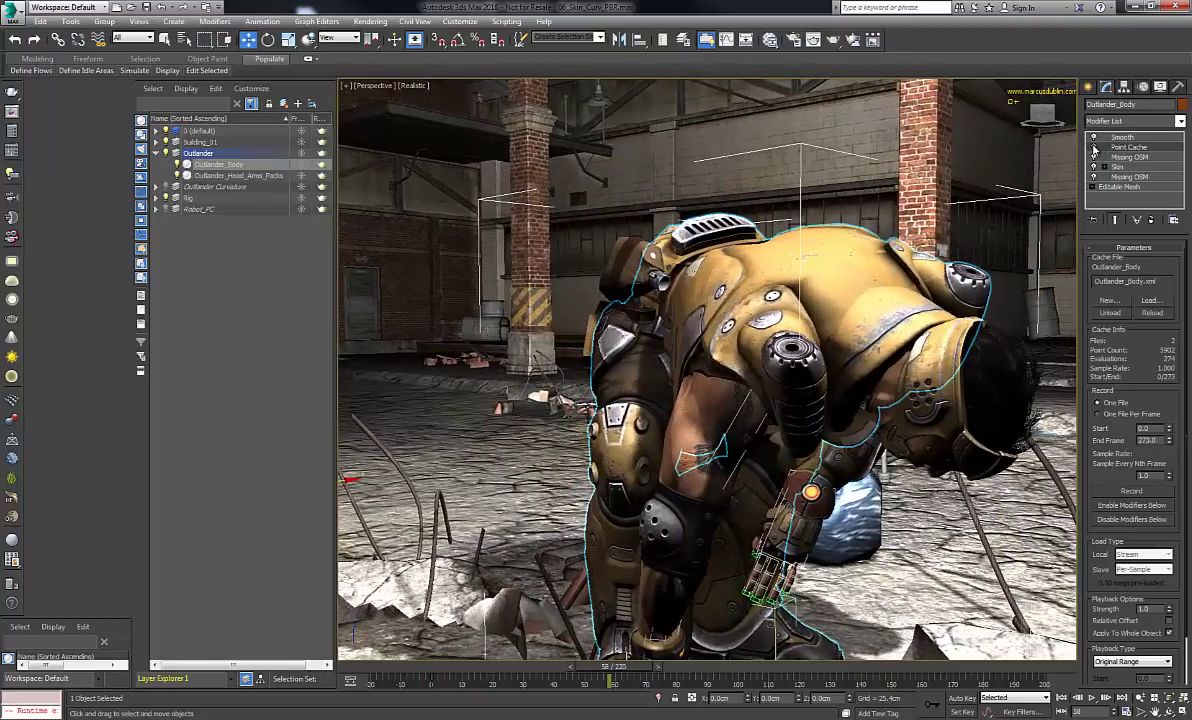
pyautogui.click(1094, 149)
pyautogui.keyDown('alt'); pyautogui.moveTo(925, 328); pyautogui.dragTo(941, 345, button='middle'); pyautogui.keyUp('alt')
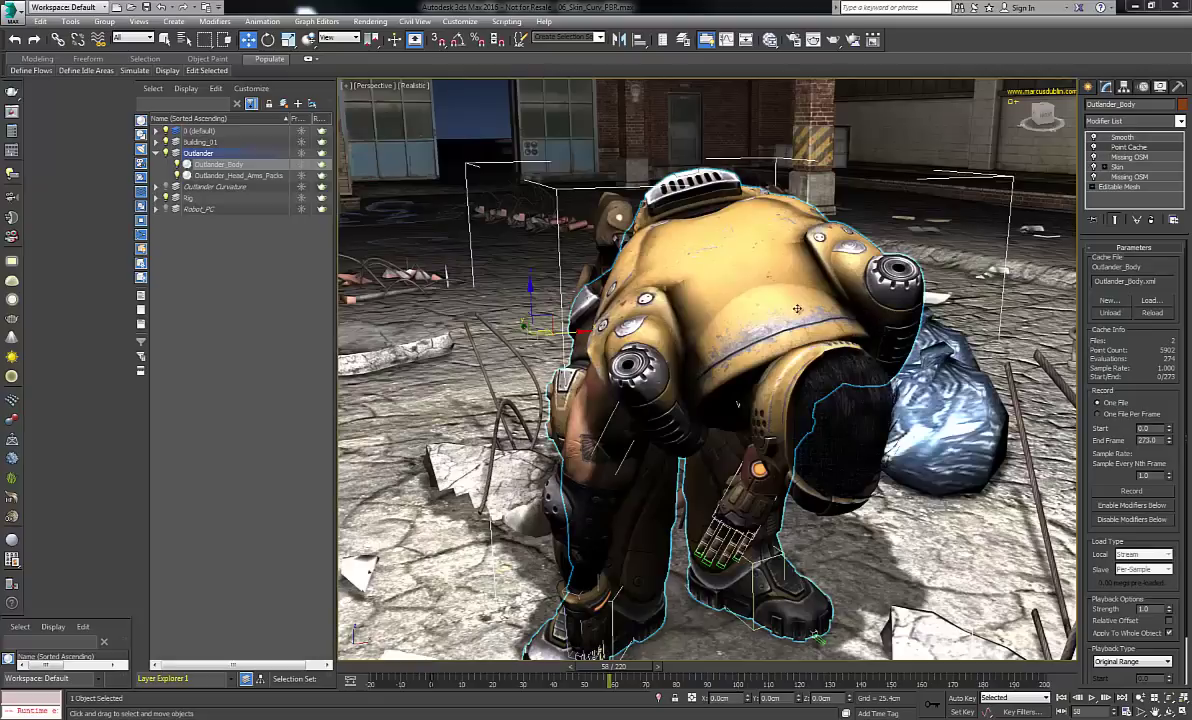
pyautogui.keyDown('alt'); pyautogui.moveTo(866, 292); pyautogui.dragTo(812, 474, button='middle'); pyautogui.keyUp('alt')
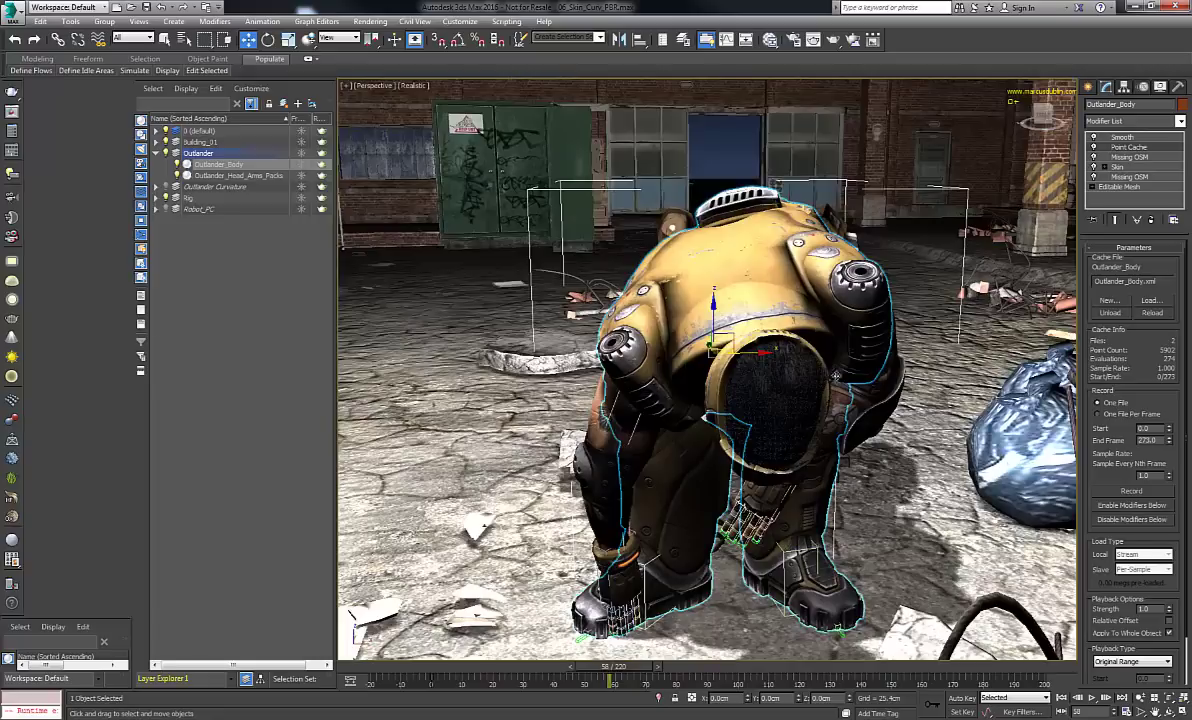
# Switch the scene to the 03 Robot PBR state set and select the Robot_001 mesh.
pyautogui.rightClick(545, 341)
pyautogui.moveTo(600, 307)
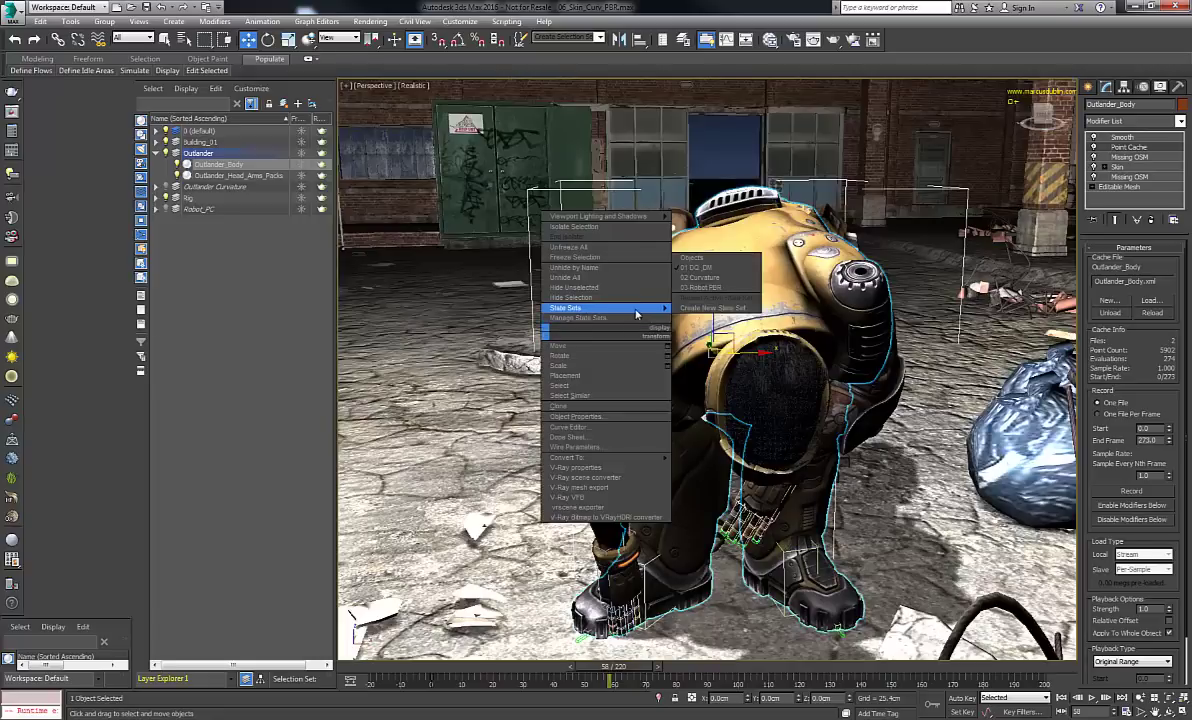
pyautogui.click(703, 287)
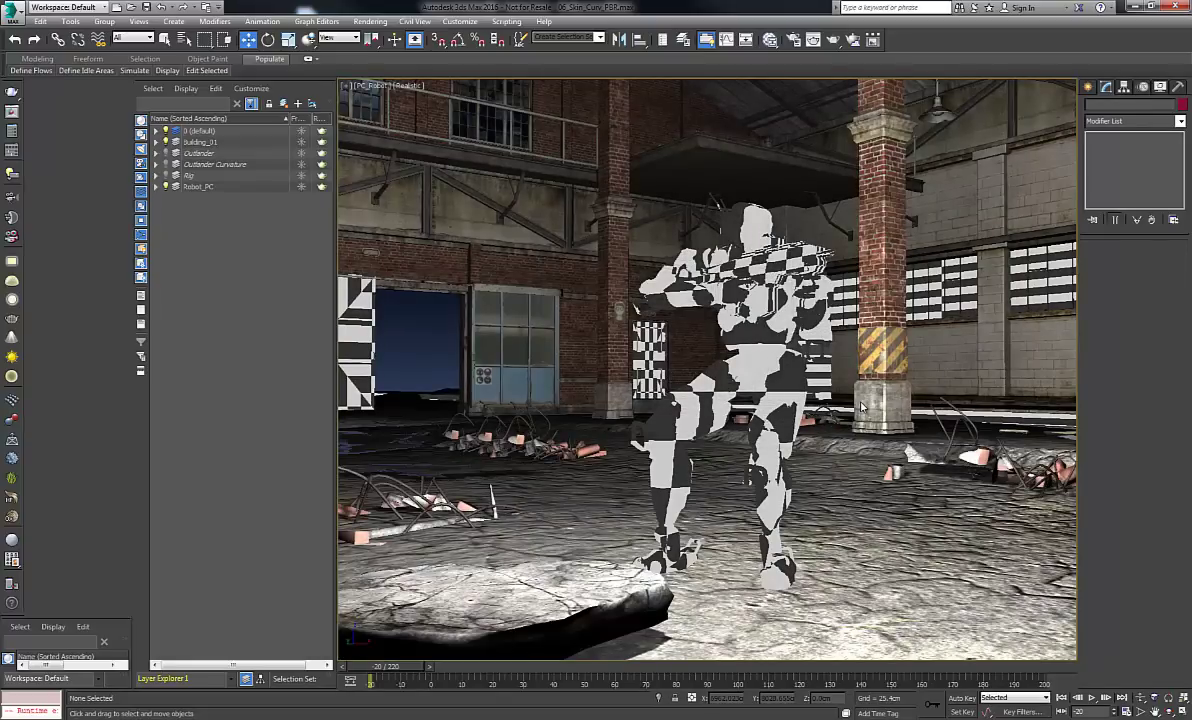
pyautogui.click(760, 330)
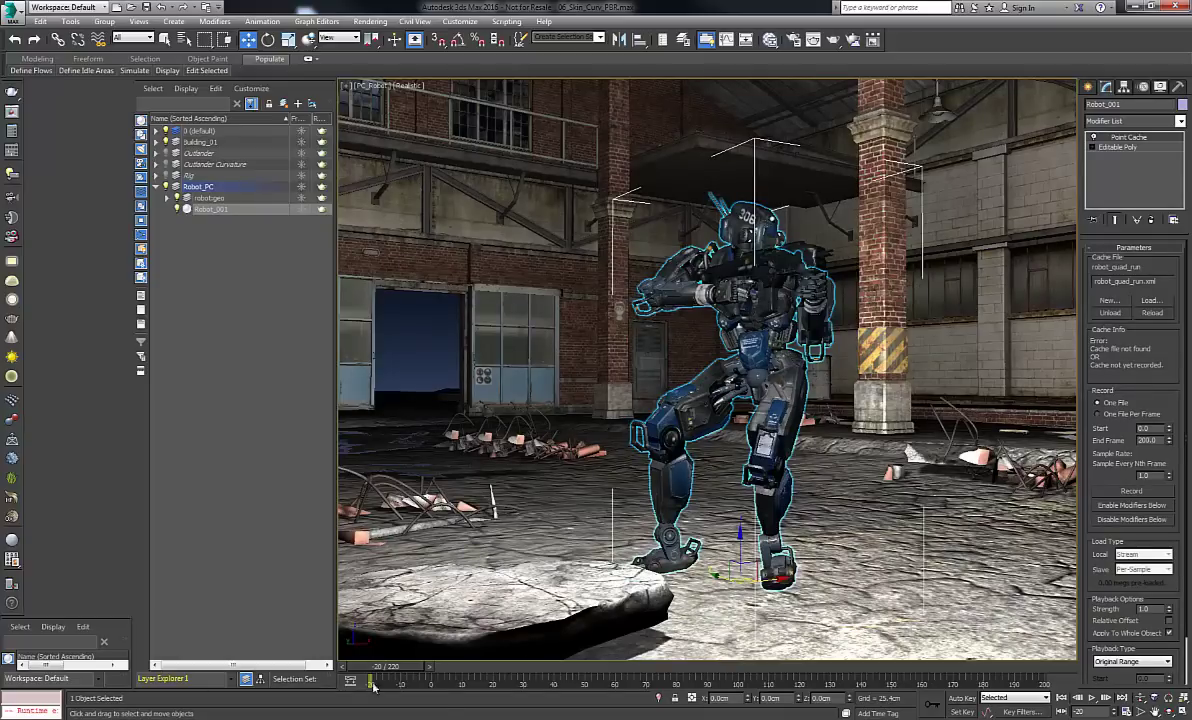
# Load the robot_quad_run cache file from the pointcache folder into Robot_001's Point Cache modifier.
pyautogui.moveTo(408, 668); pyautogui.dragTo(397, 668)
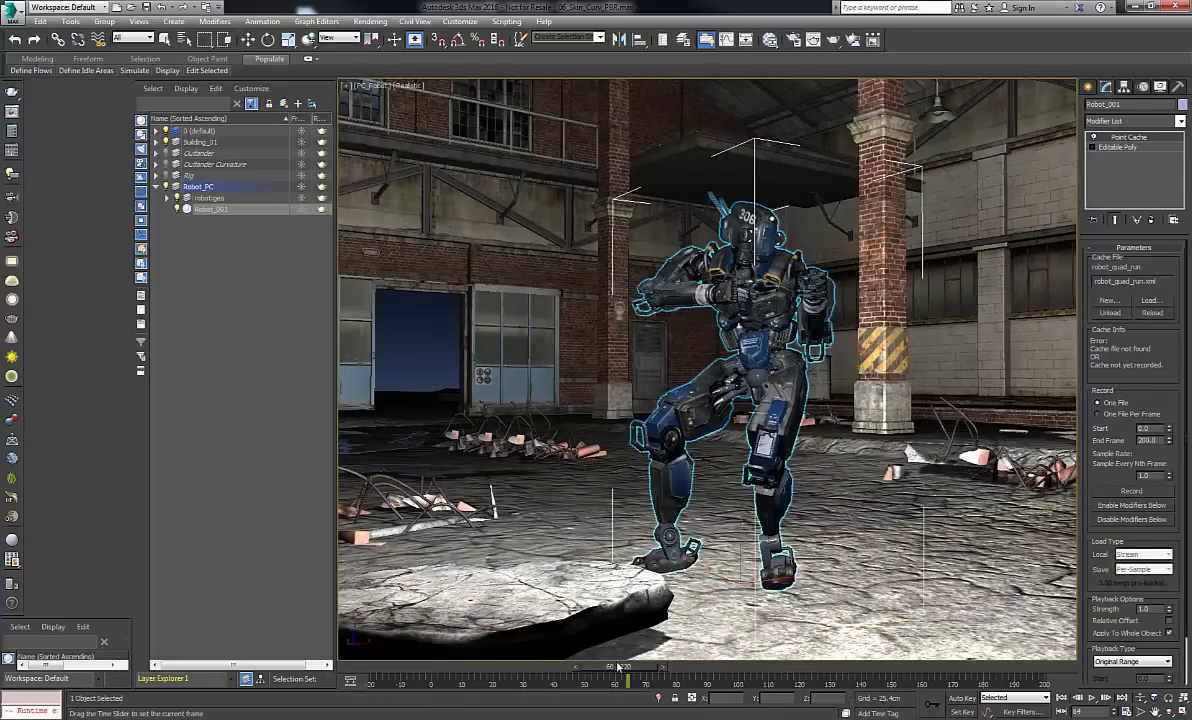
pyautogui.click(248, 39)
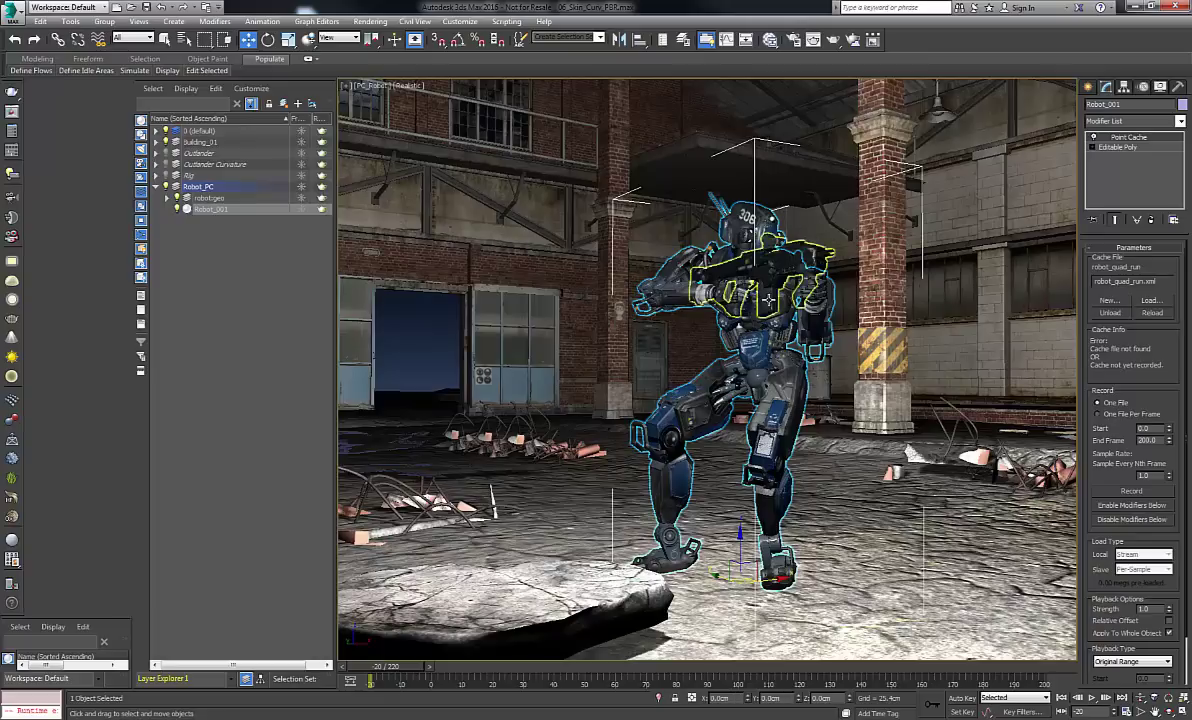
pyautogui.click(1150, 300)
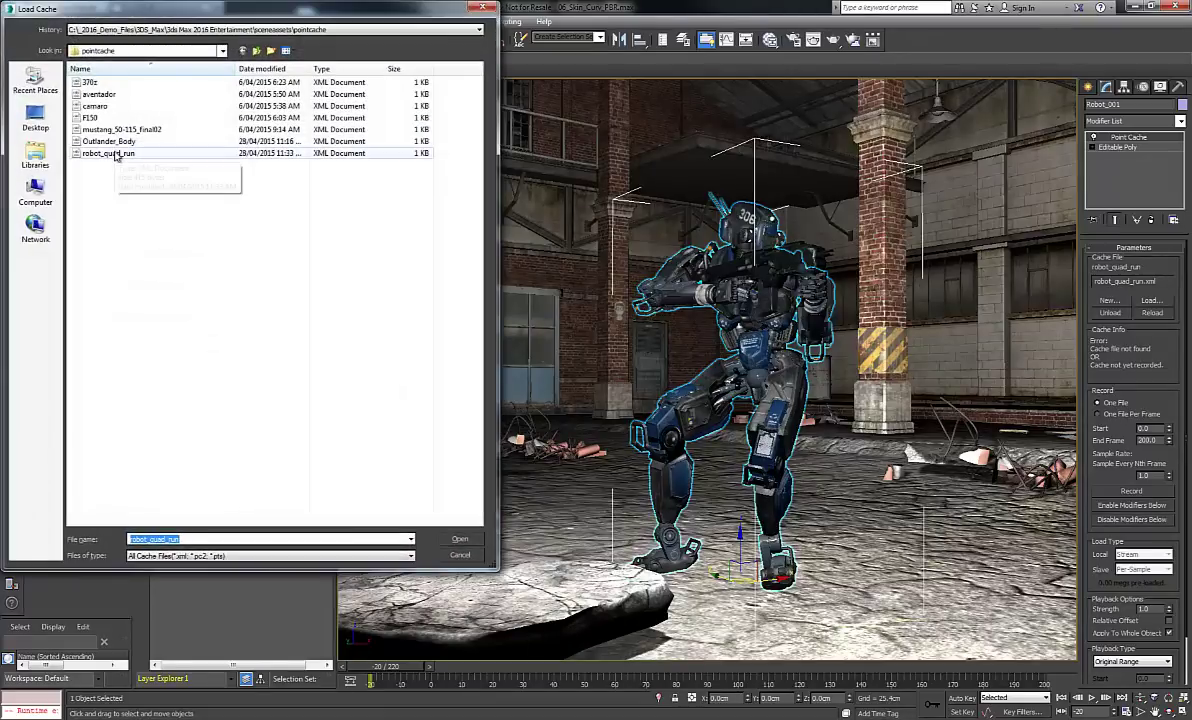
pyautogui.click(115, 153)
pyautogui.click(459, 541)
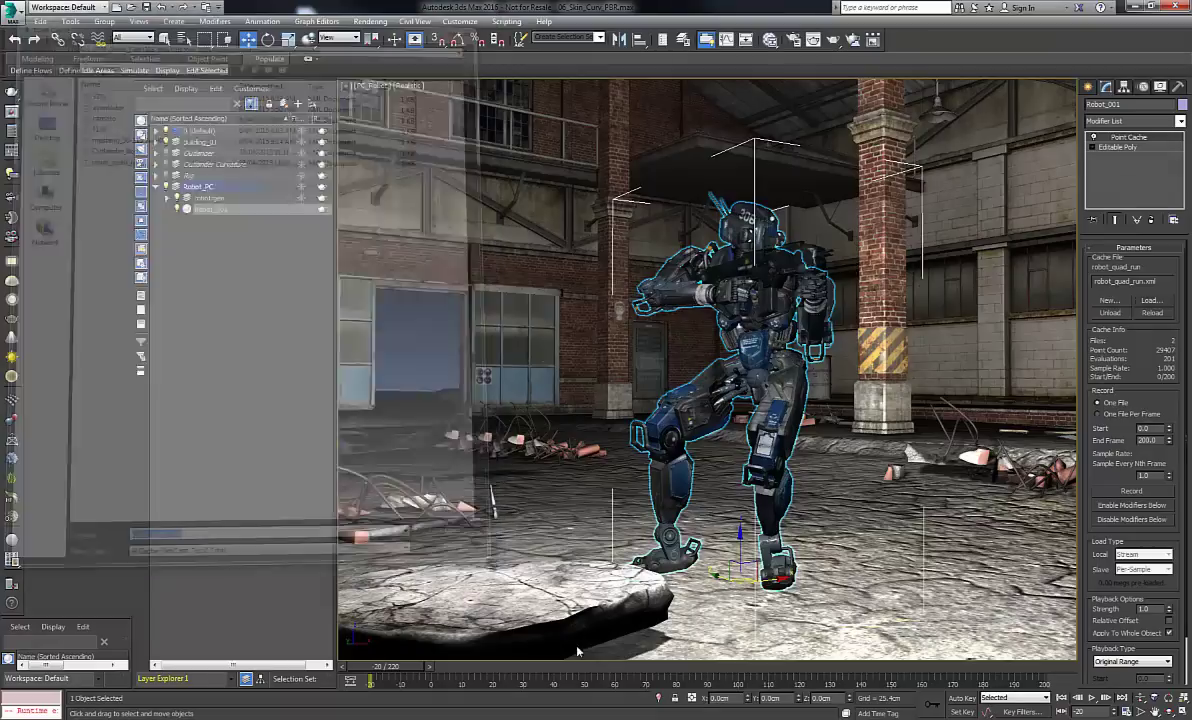
# Move the animation to frame -9 and change the PC_Robot camera view to Perspective, looking down at the robot.
pyautogui.moveTo(403, 668); pyautogui.dragTo(446, 685)
pyautogui.press('w')
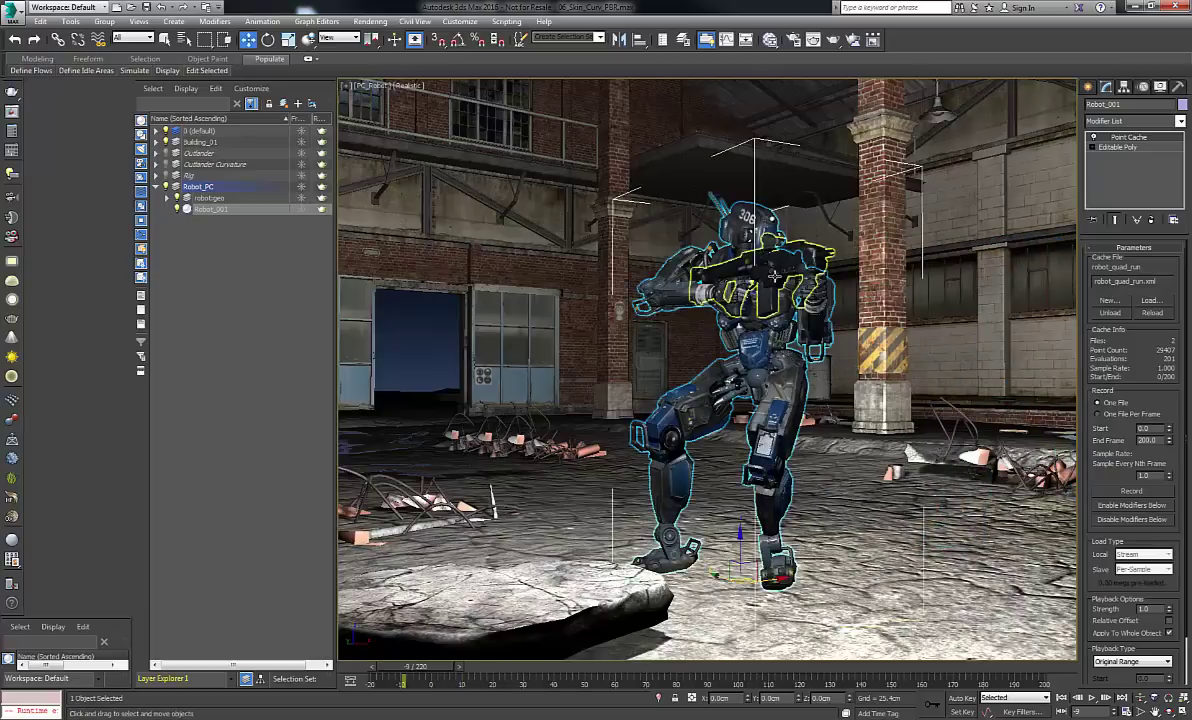
pyautogui.click(372, 88)
pyautogui.click(430, 133)
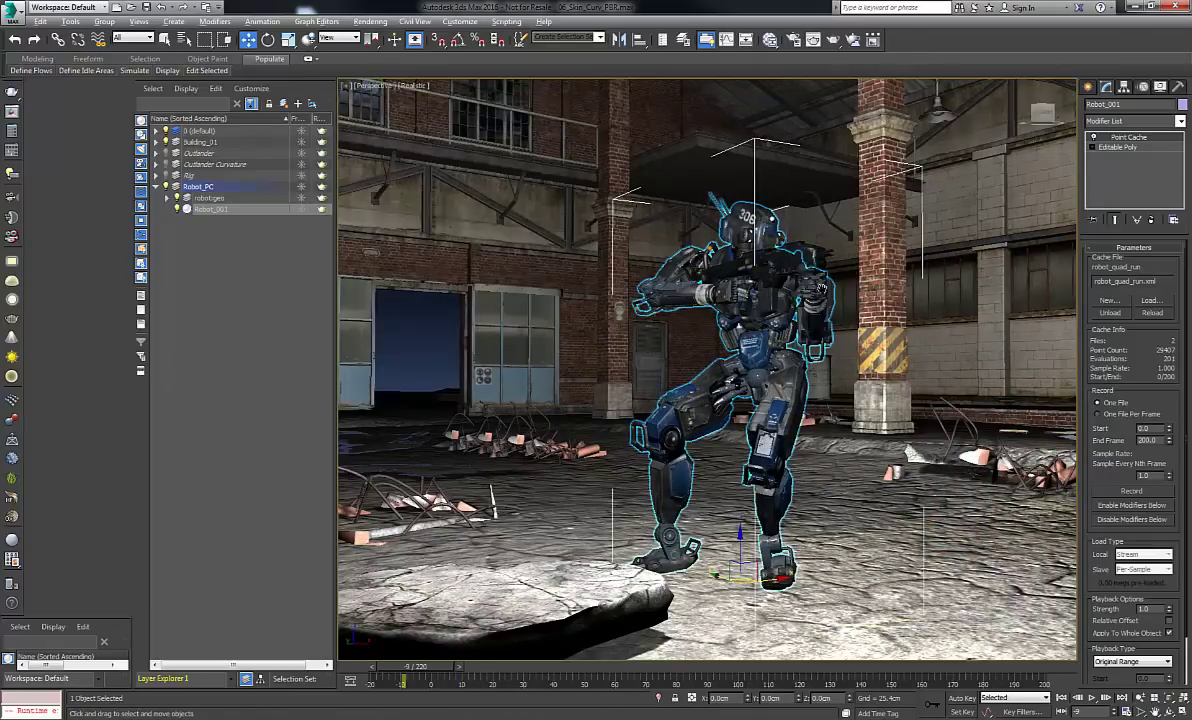
pyautogui.keyDown('alt'); pyautogui.moveTo(821, 288); pyautogui.dragTo(645, 365, button='middle'); pyautogui.keyUp('alt')
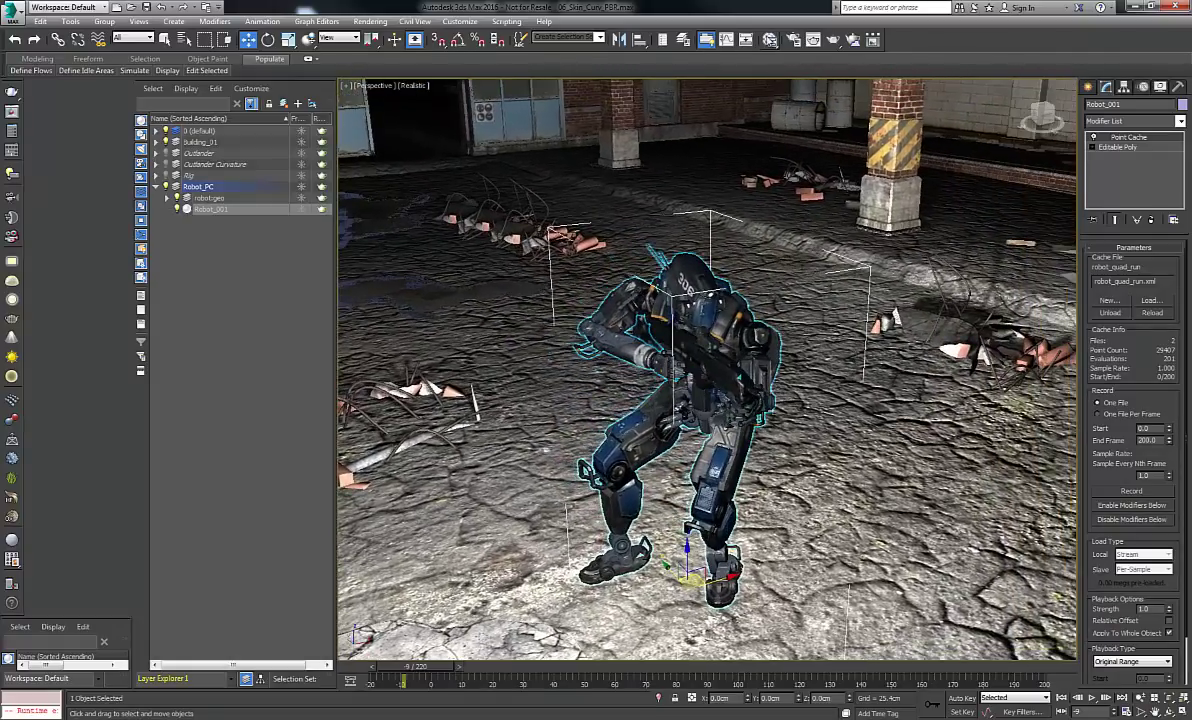
# Open the Slate Material Editor and display the parameters of the PBR_Blend_Empty DirectX shader.
pyautogui.click(769, 39)
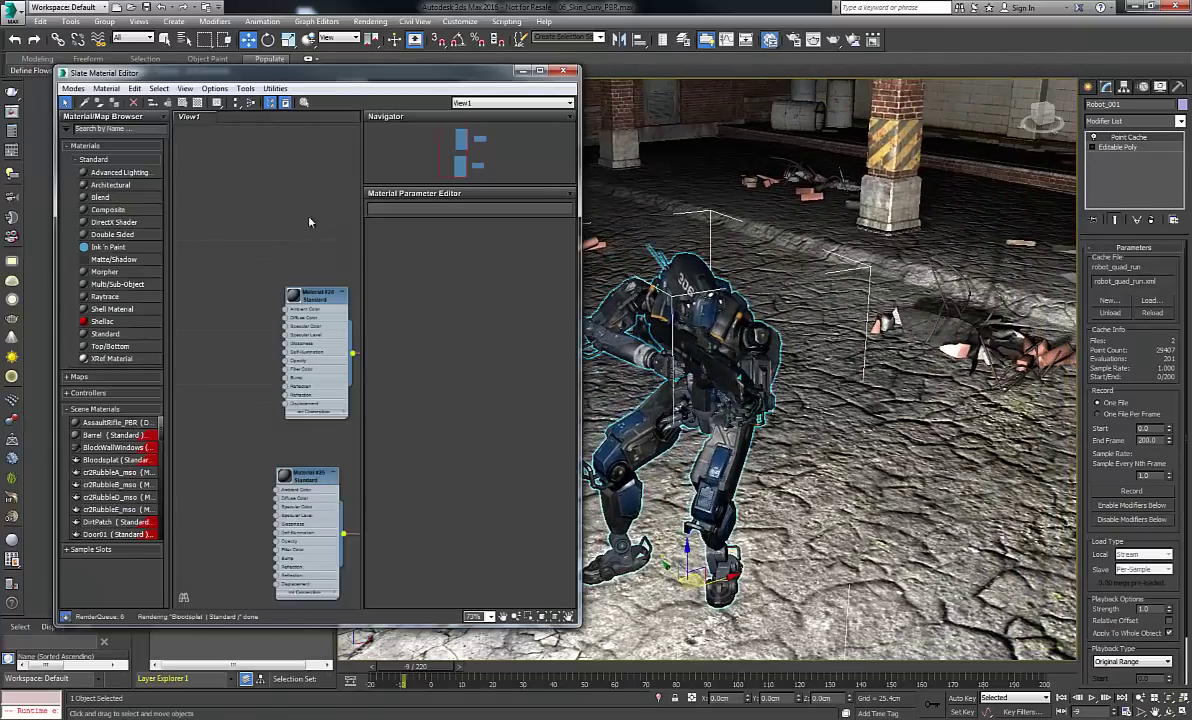
pyautogui.moveTo(330, 206); pyautogui.dragTo(228, 152, button='middle')
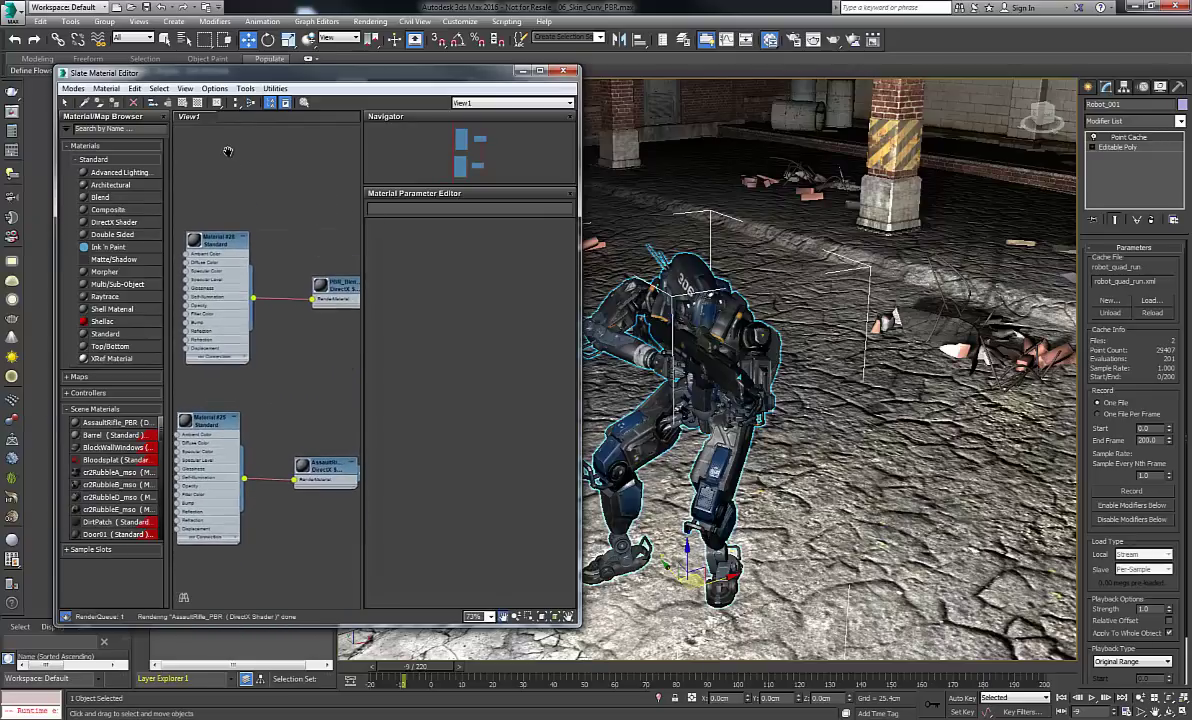
pyautogui.moveTo(266, 200); pyautogui.dragTo(261, 202, button='middle')
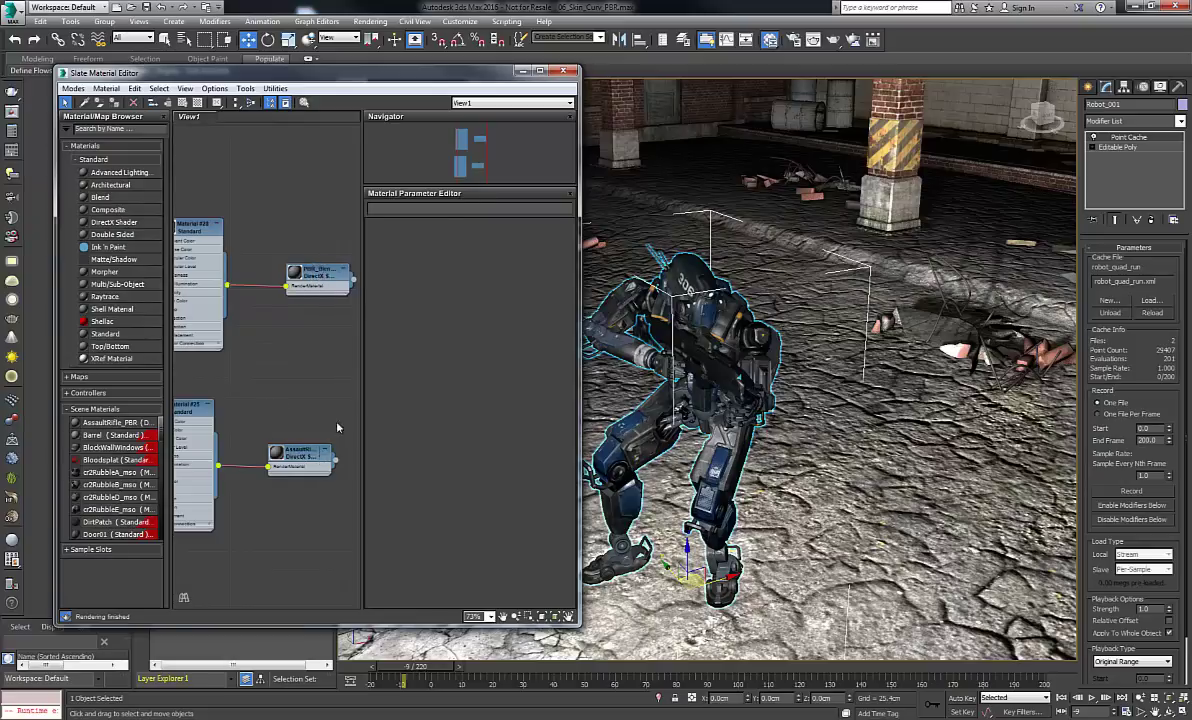
pyautogui.click(321, 275)
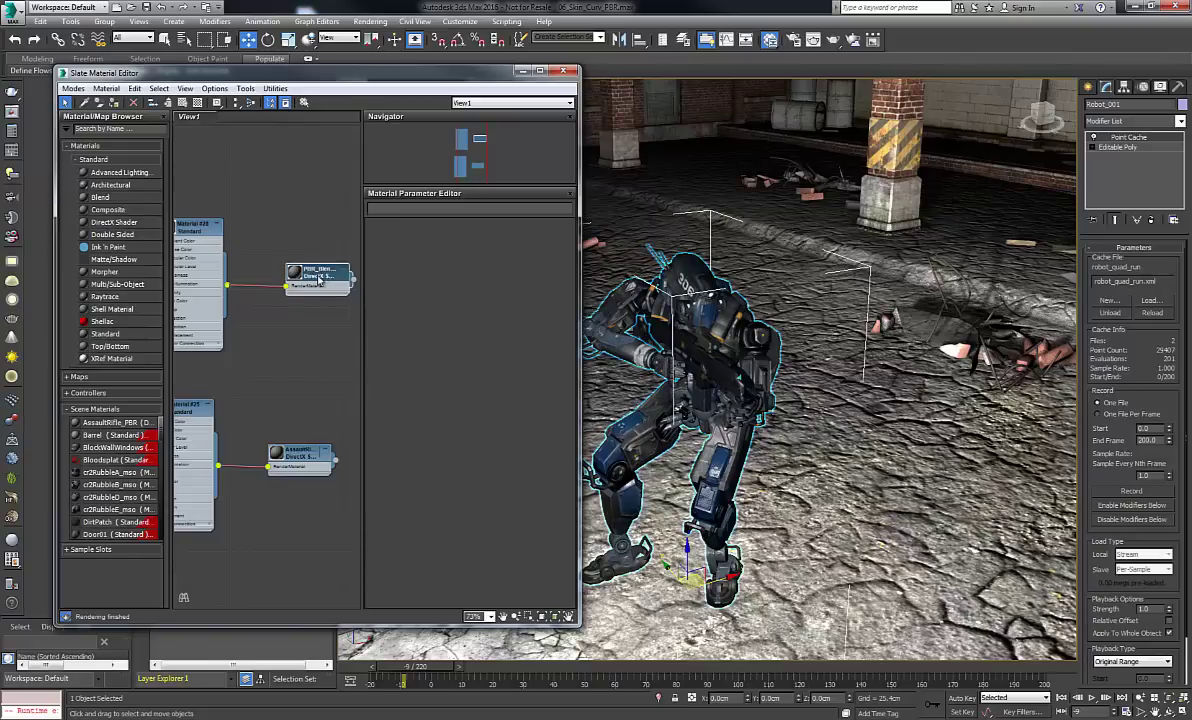
pyautogui.doubleClick(319, 275)
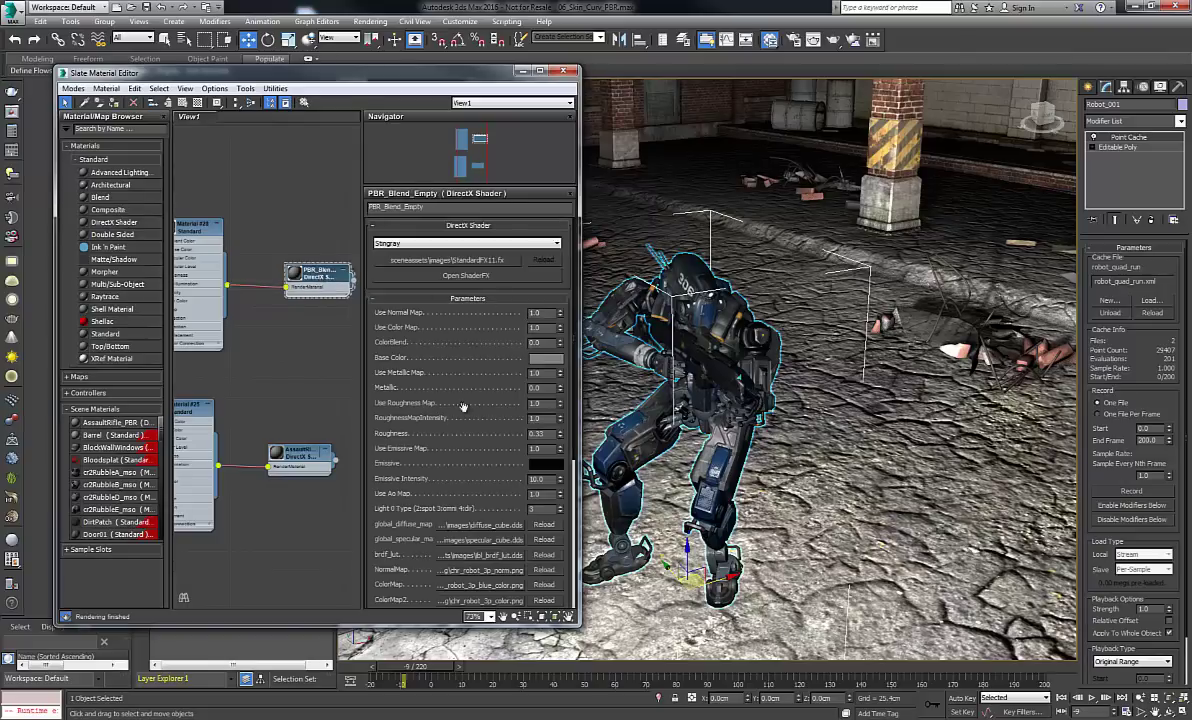
# Zoom in on the robot and set Use Color Map to 0.0 in the PBR_Blend_Empty shader.
pyautogui.keyDown('alt'); pyautogui.moveTo(660, 320); pyautogui.dragTo(822, 322, button='middle'); pyautogui.keyUp('alt')
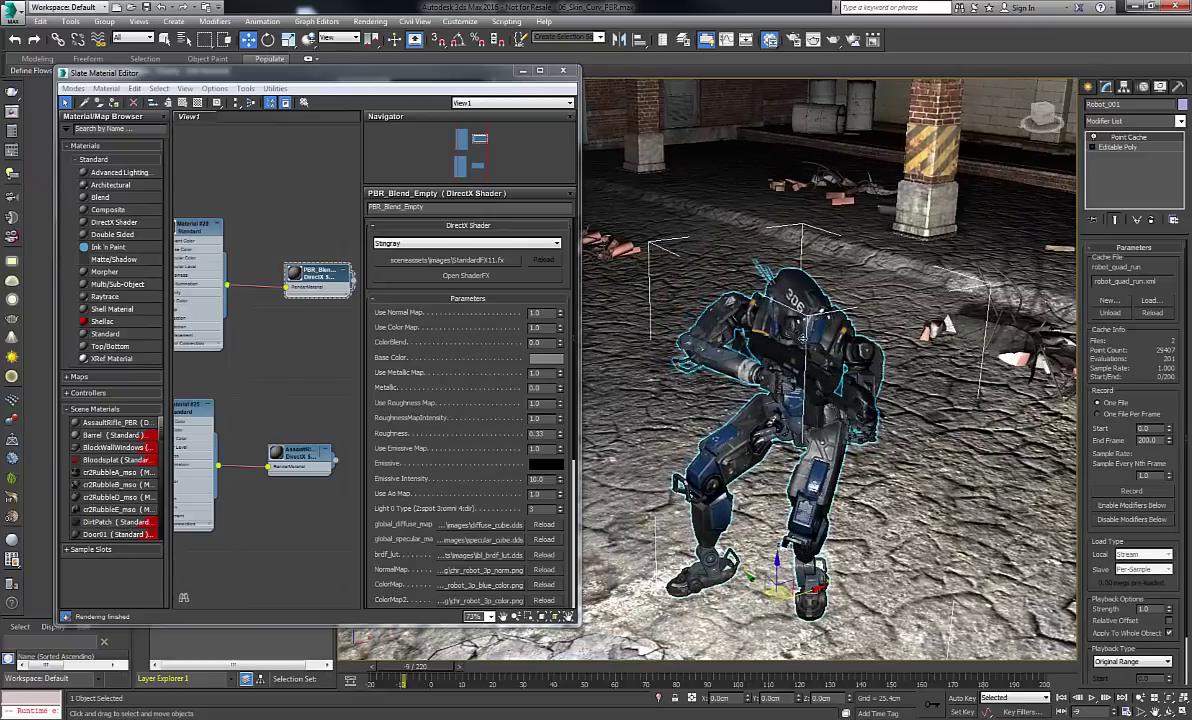
pyautogui.scroll(4, 748, 315)
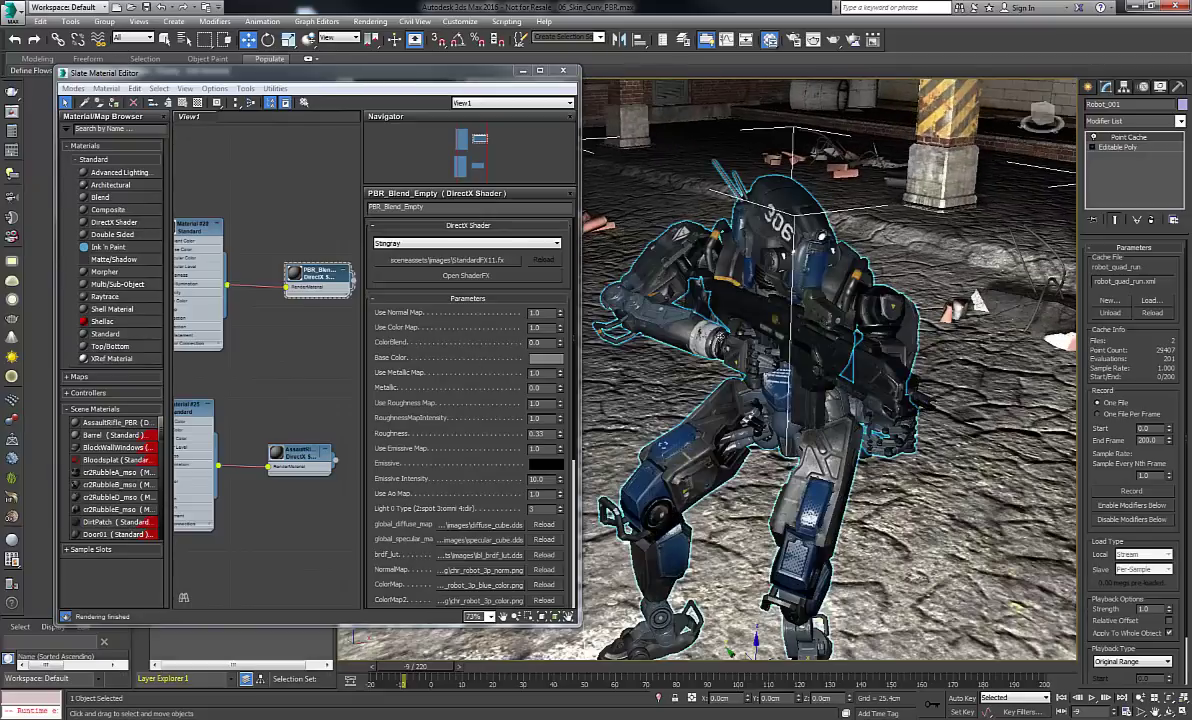
pyautogui.keyDown('alt'); pyautogui.moveTo(695, 318); pyautogui.dragTo(400, 338, button='middle'); pyautogui.keyUp('alt')
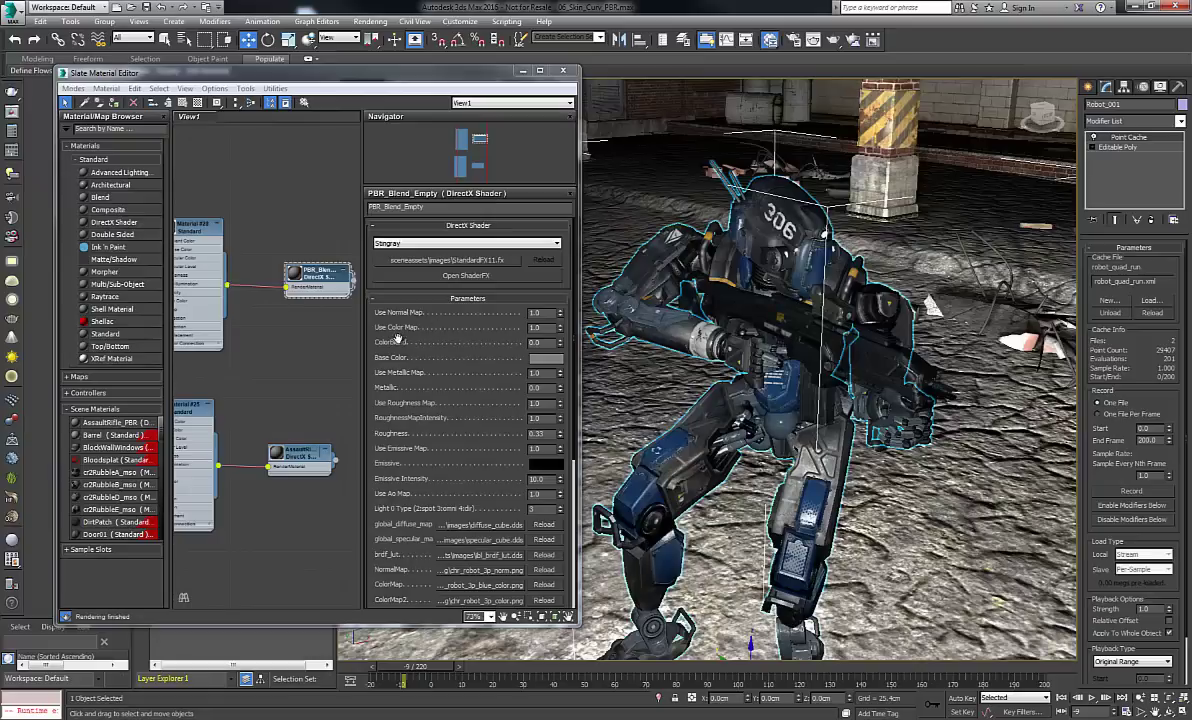
pyautogui.click(560, 332)
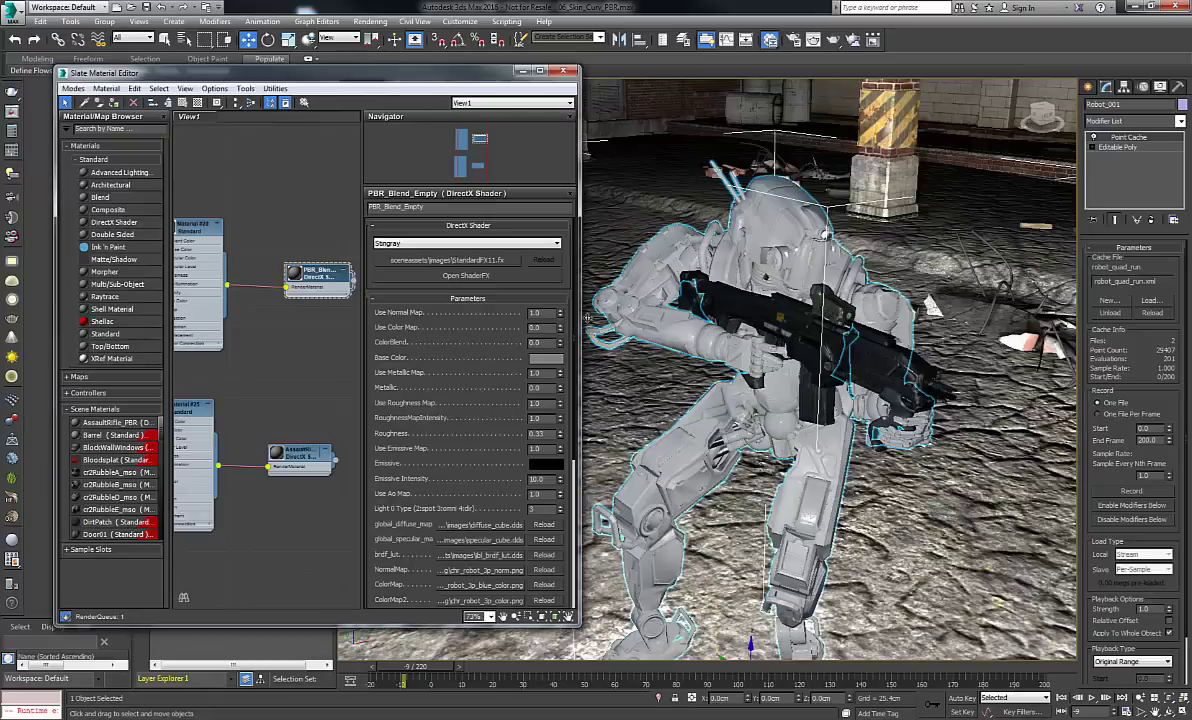
# Inspect the robot's lower back and test the shader's Emissive Intensity at 0.0 before raising it to 2.16.
pyautogui.moveTo(805, 283)
pyautogui.keyDown('alt'); pyautogui.mouseDown(button='middle')
pyautogui.moveTo(963, 290)
pyautogui.moveTo(822, 276)
pyautogui.mouseUp(button='middle'); pyautogui.keyUp('alt')
pyautogui.scroll(4, 808, 298)
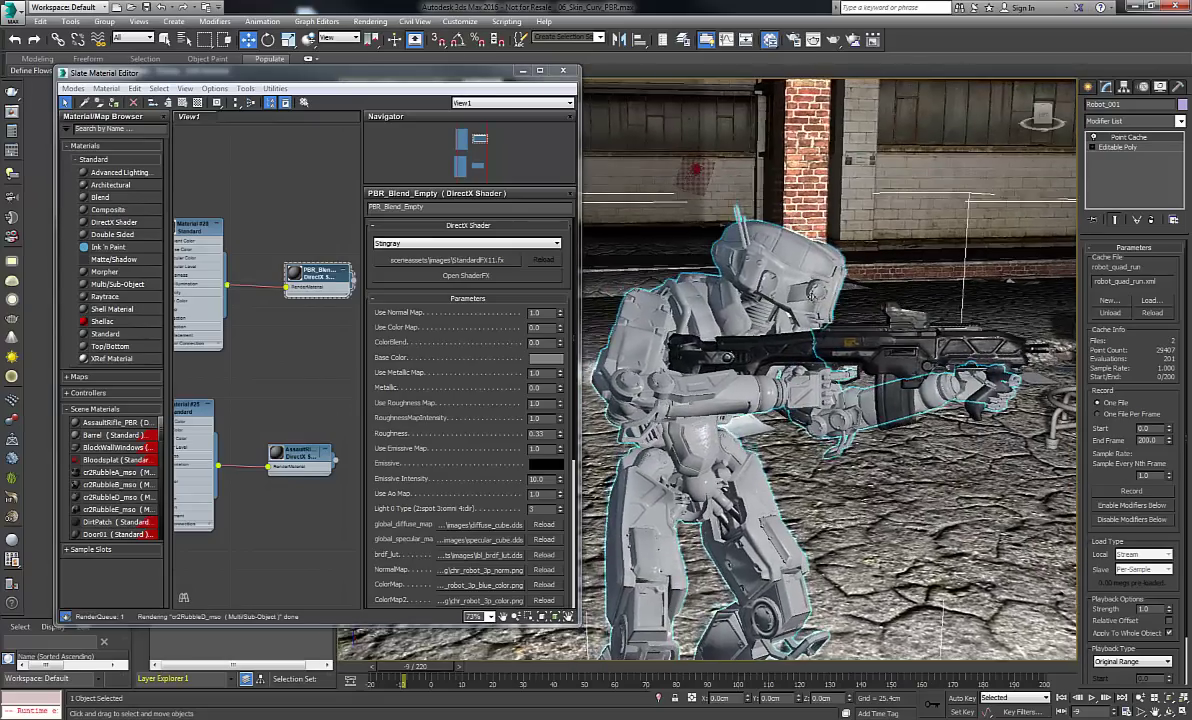
pyautogui.keyDown('alt'); pyautogui.moveTo(767, 301); pyautogui.dragTo(762, 368, button='middle'); pyautogui.keyUp('alt')
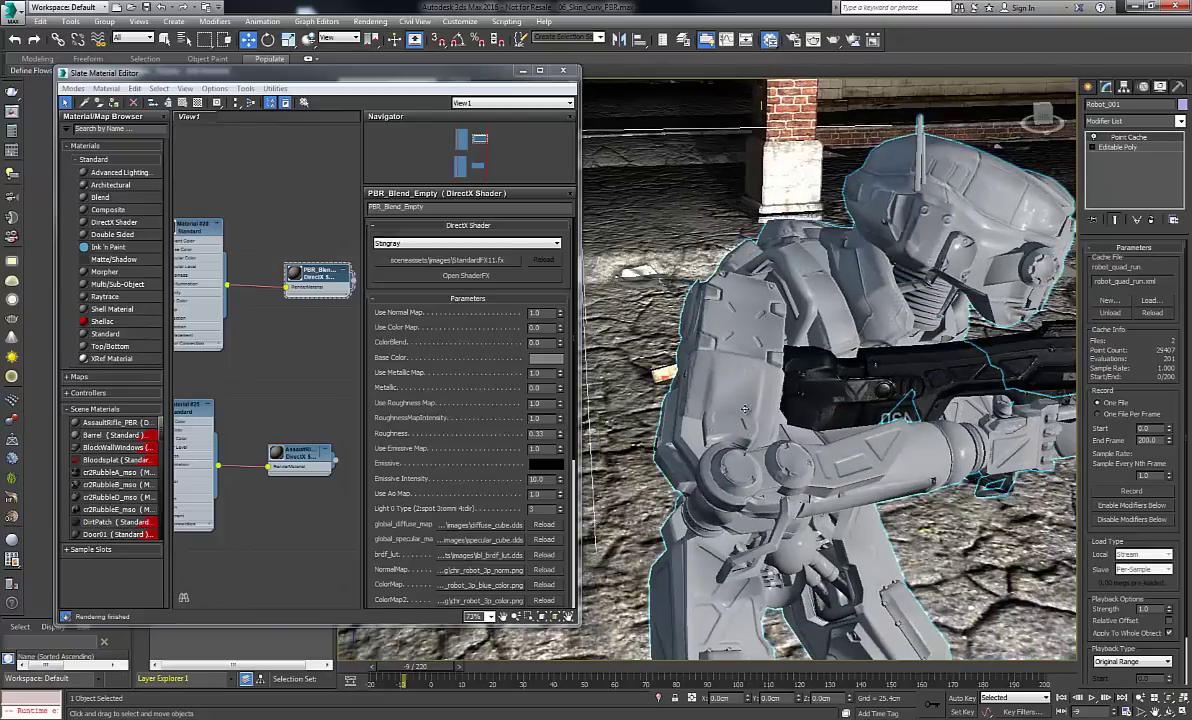
pyautogui.keyDown('alt'); pyautogui.moveTo(715, 345); pyautogui.dragTo(868, 405, button='middle'); pyautogui.keyUp('alt')
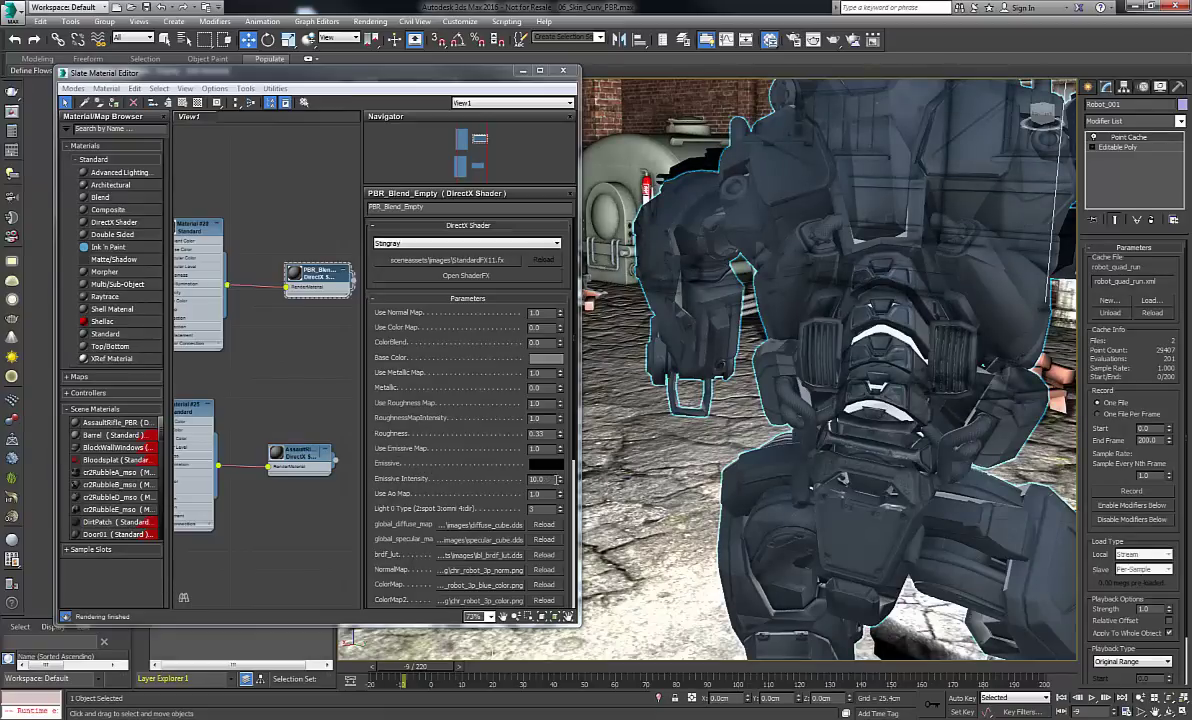
pyautogui.click(546, 480)
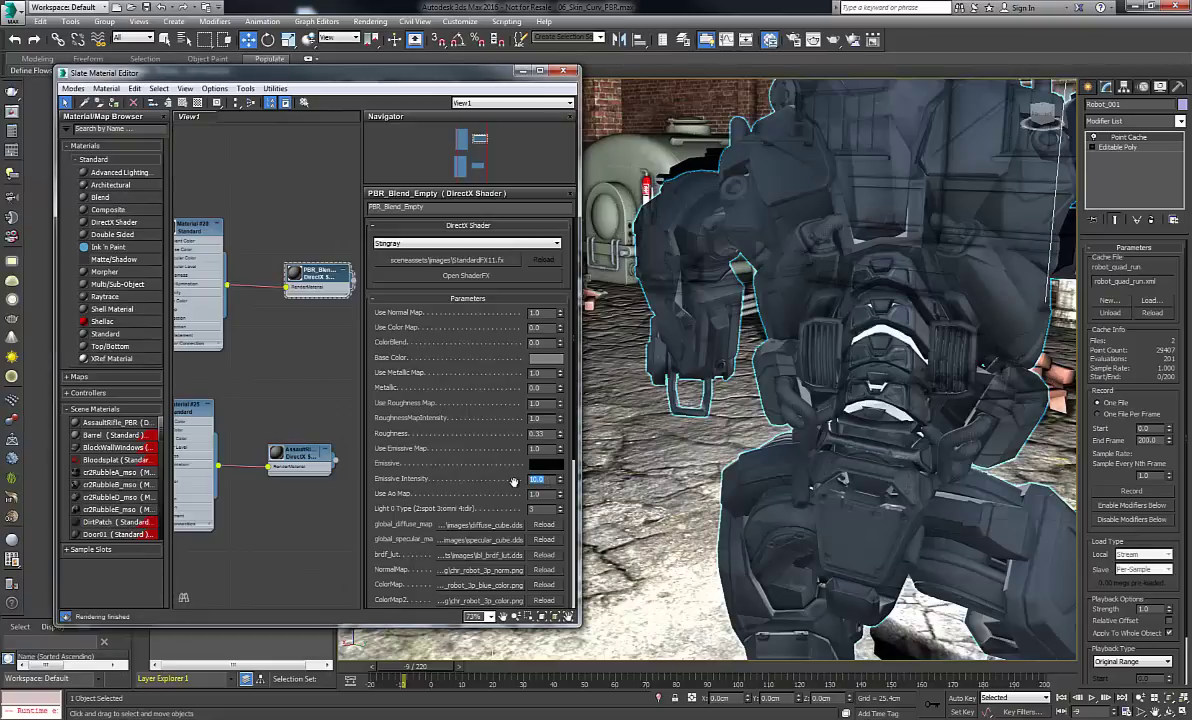
pyautogui.write('0')
pyautogui.press('Return')
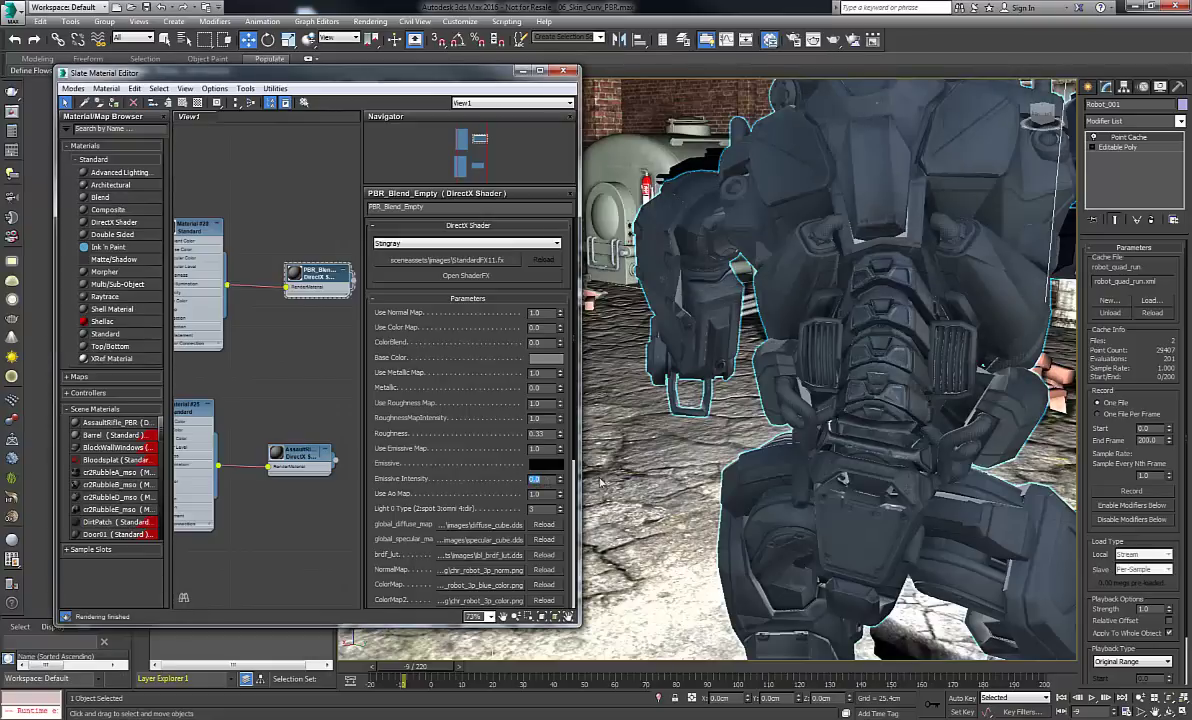
pyautogui.write('1')
pyautogui.press('Return')
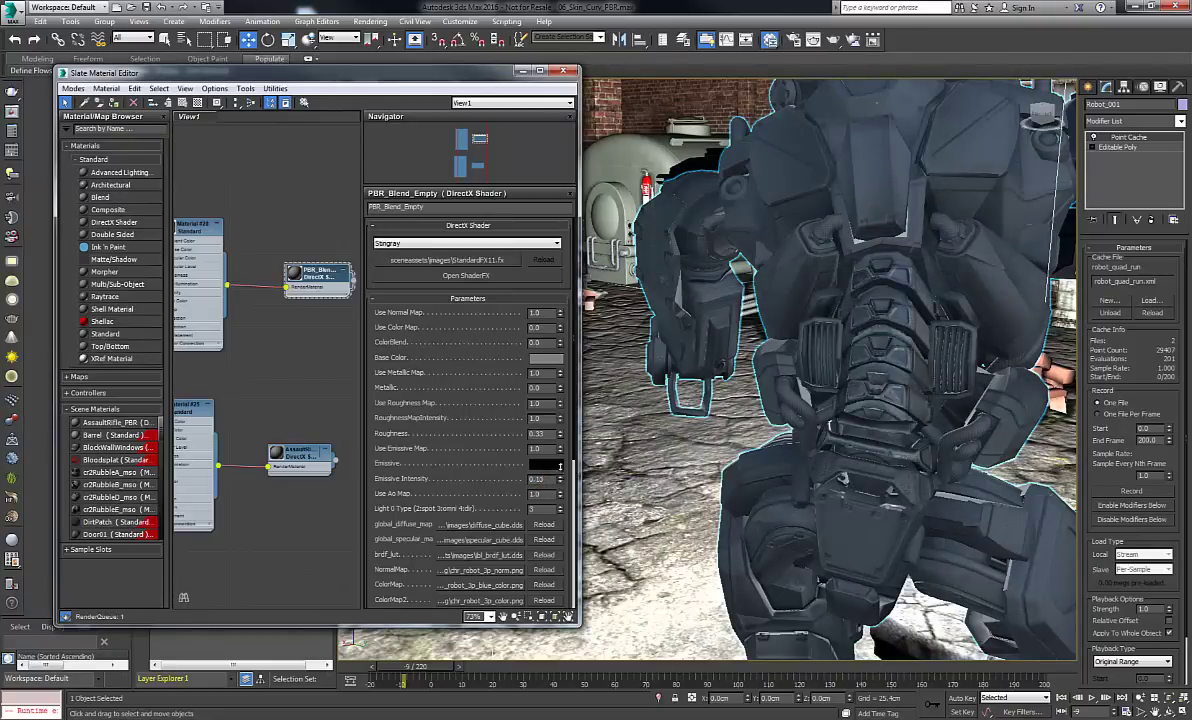
pyautogui.moveTo(549, 405); pyautogui.dragTo(545, 342)
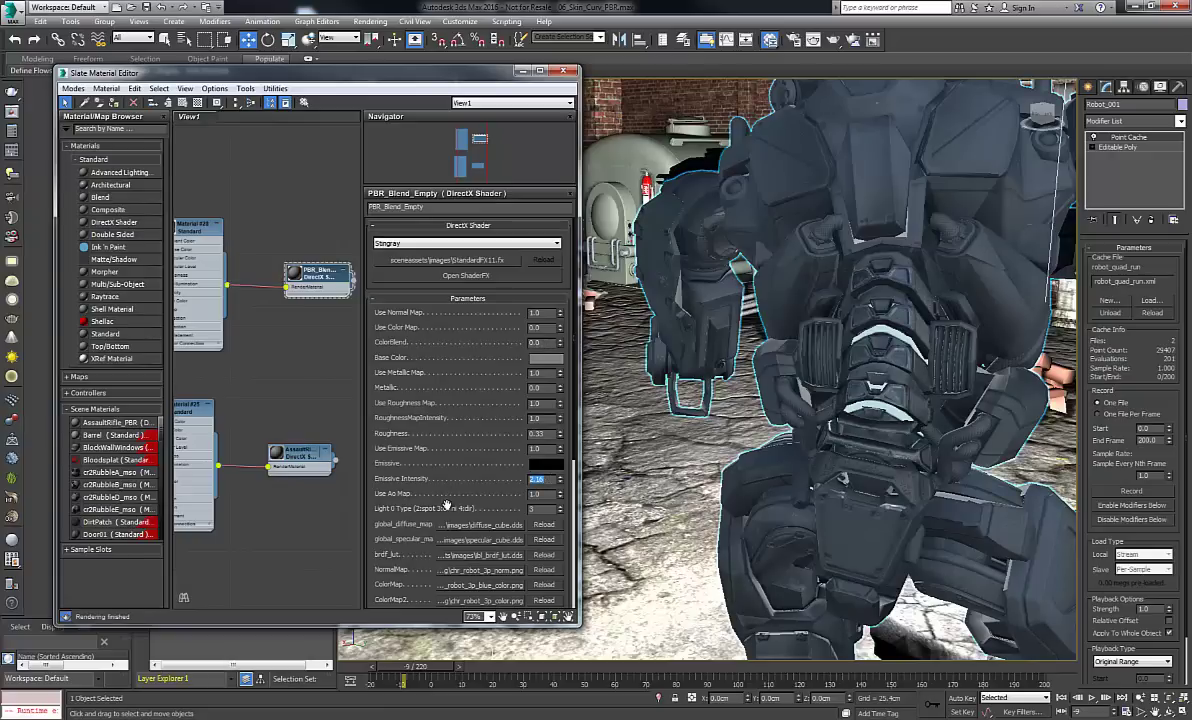
# Set the PBR_Blend_Empty shader's ColorBlend to 1.64 and review the available shader types, keeping Stingray.
pyautogui.press('Return')
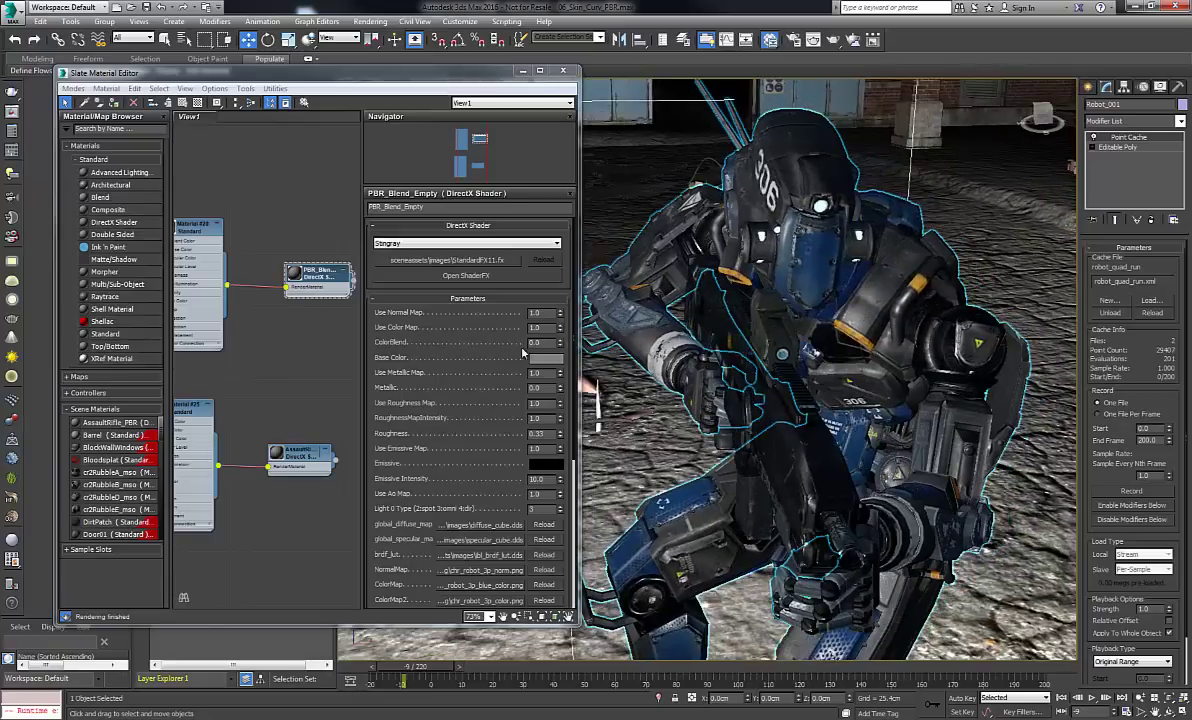
pyautogui.moveTo(560, 343); pyautogui.dragTo(560, 313)
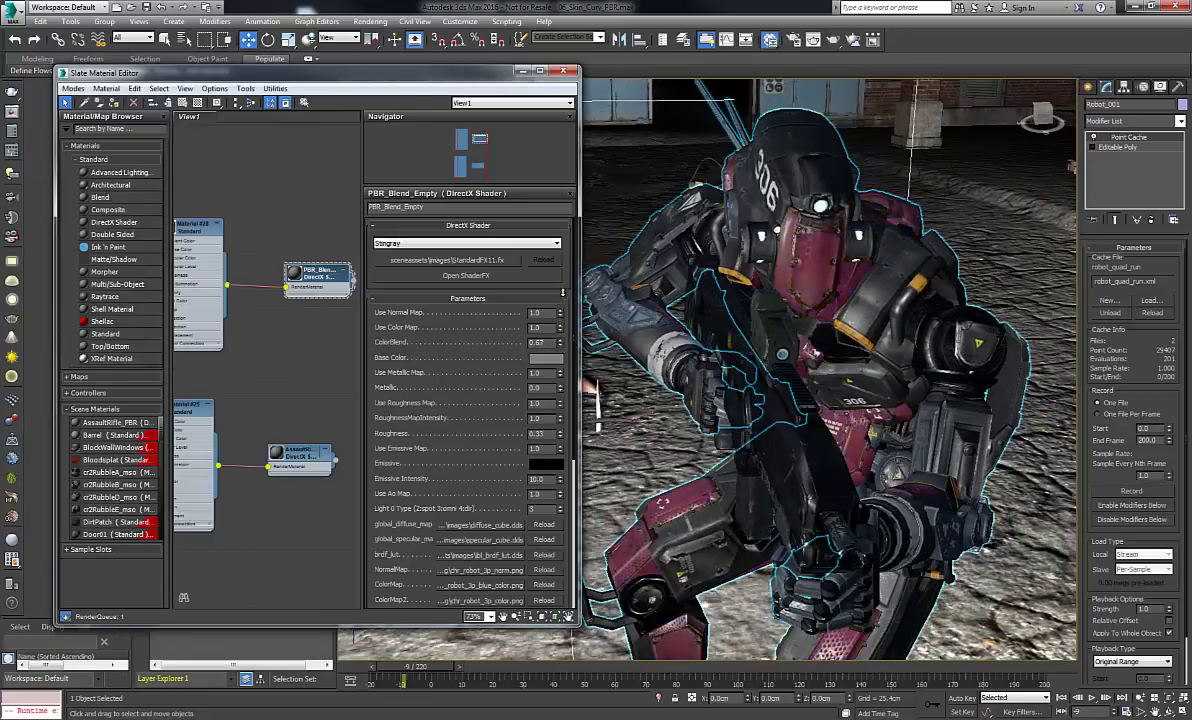
pyautogui.click(525, 244)
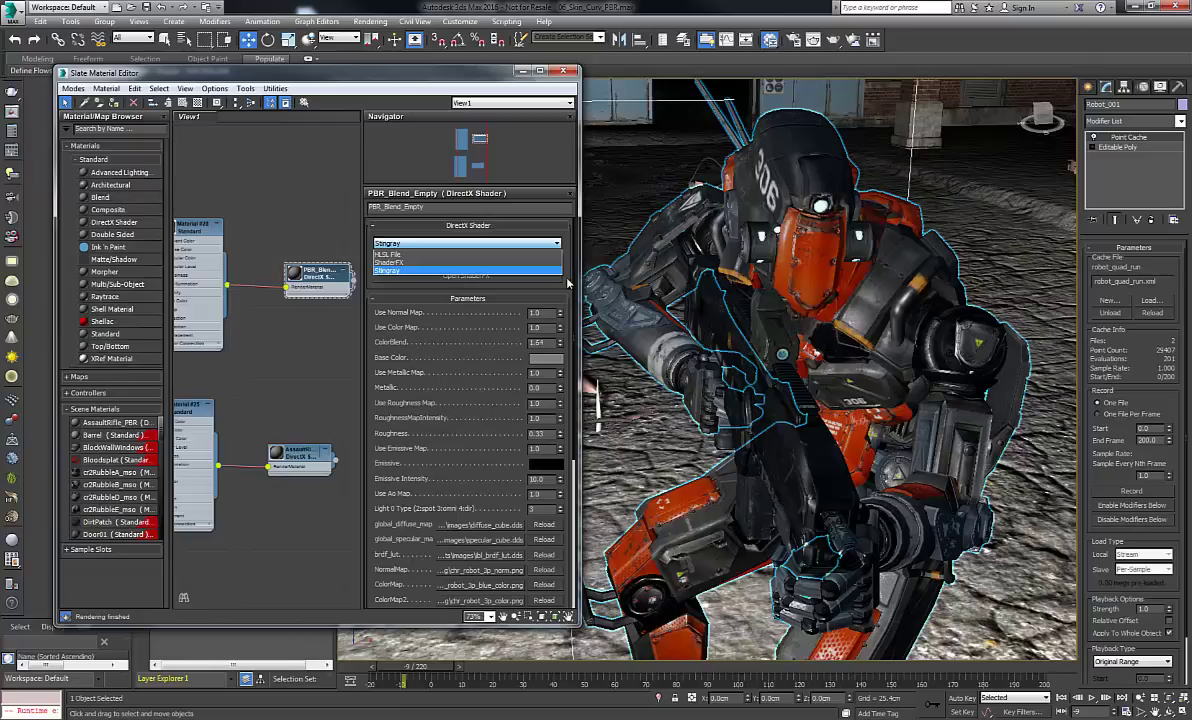
pyautogui.click(397, 273)
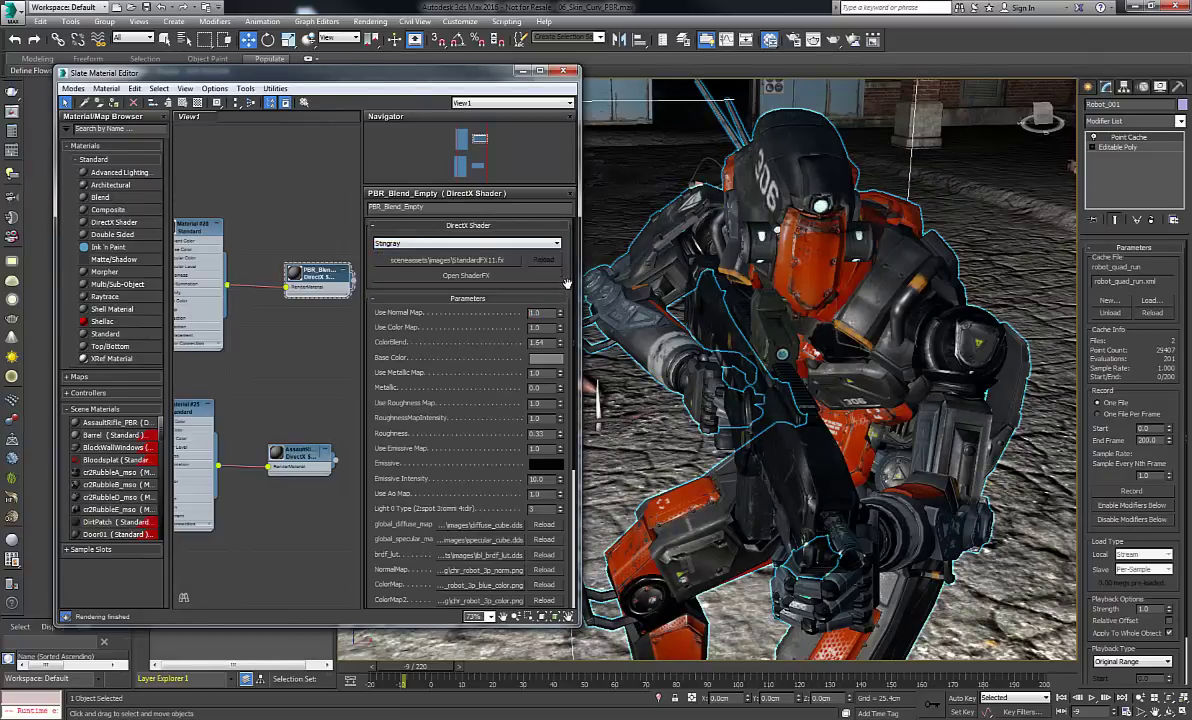
pyautogui.moveTo(567, 284); pyautogui.dragTo(565, 382)
pyautogui.click(561, 341)
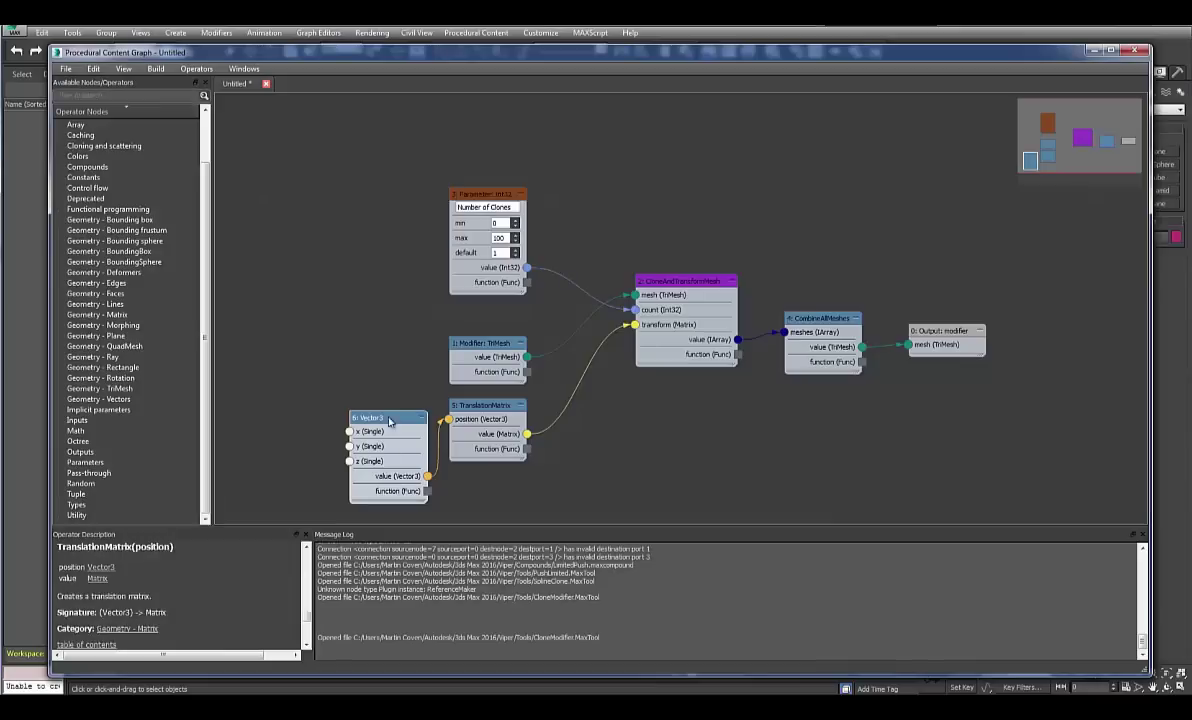
# Position the Vector3 node ahead of the TranslationMatrix node and widen the TranslationMatrix node in the clone modifier graph.
pyautogui.moveTo(367, 479); pyautogui.dragTo(338, 417)
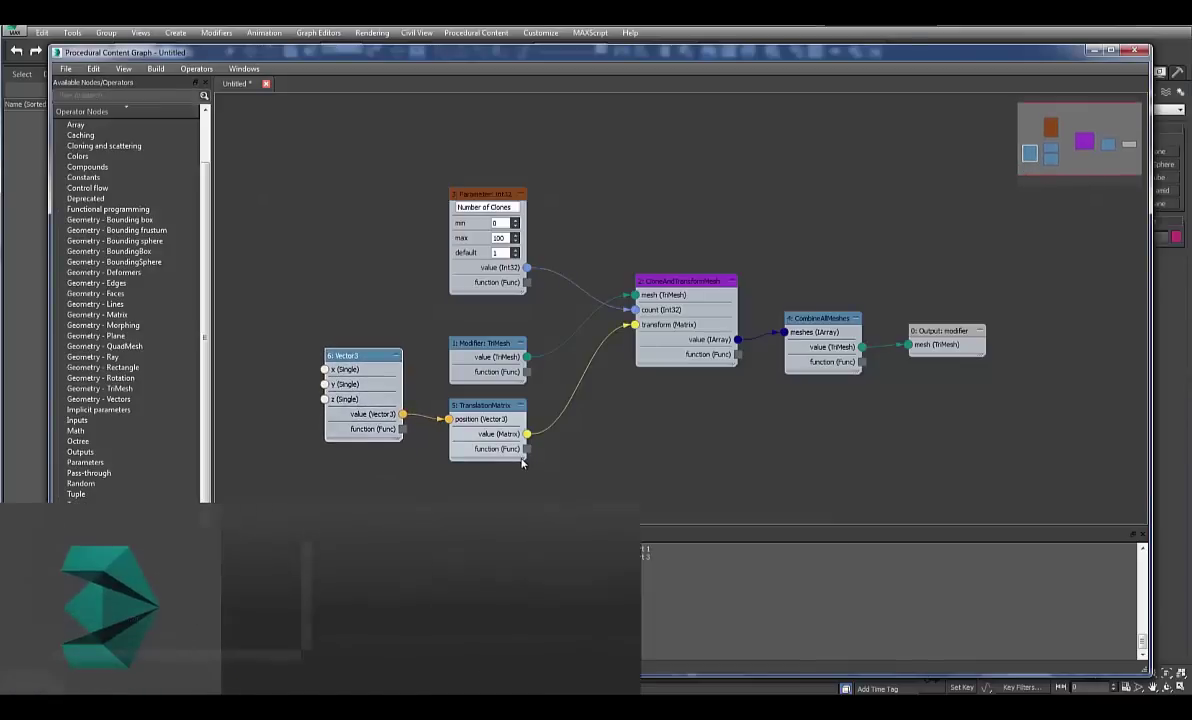
pyautogui.moveTo(525, 458); pyautogui.dragTo(538, 458)
pyautogui.moveTo(426, 394); pyautogui.dragTo(517, 382, button='middle')
pyautogui.moveTo(418, 360); pyautogui.dragTo(349, 322)
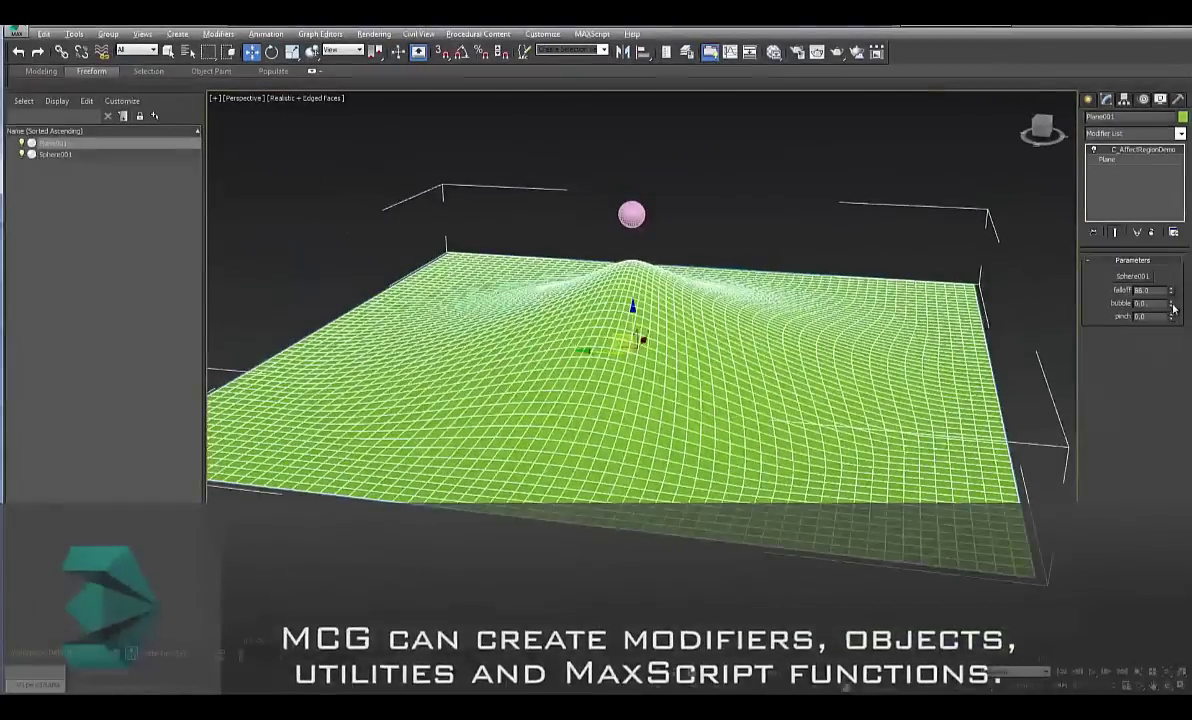
# Adjust the bubble value of the plane's C_AffectRegionDemo modifier and move the TransformMesh node toward MeshFromNode in the ConformMesh graph.
pyautogui.moveTo(1174, 309)
pyautogui.mouseDown()
pyautogui.moveTo(1172, 325)
pyautogui.moveTo(1175, 294)
pyautogui.moveTo(1174, 315)
pyautogui.mouseUp()
pyautogui.click(1180, 133)
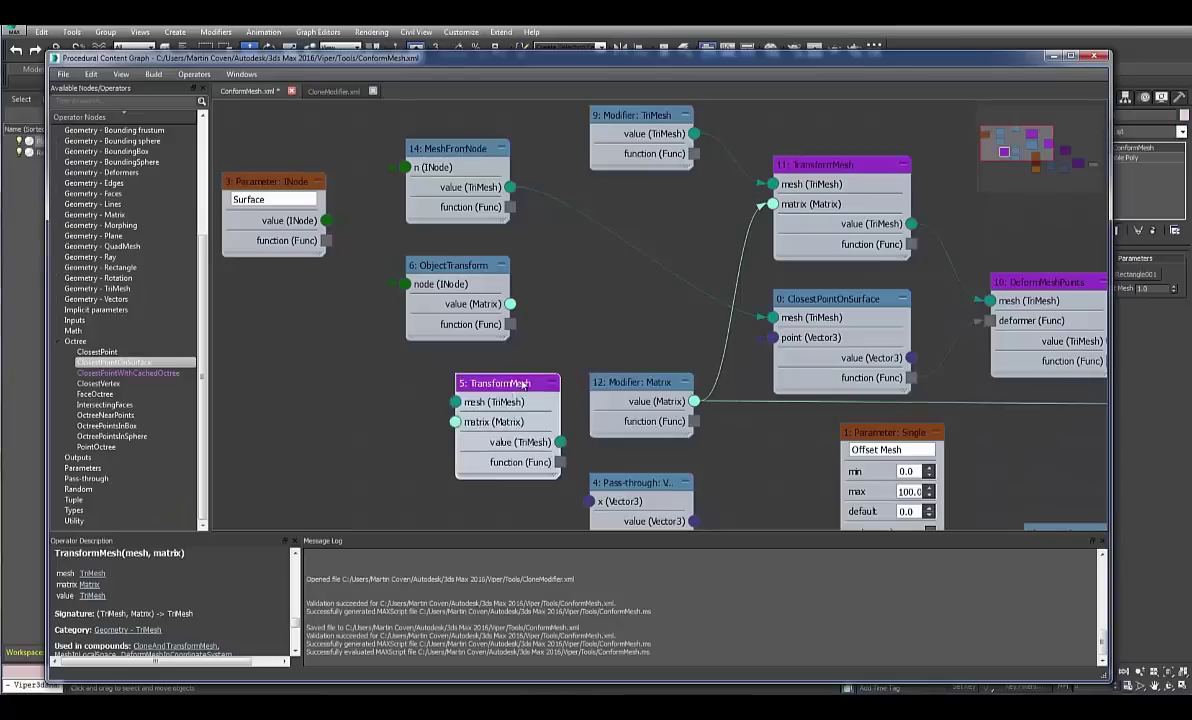
pyautogui.moveTo(500, 398); pyautogui.dragTo(620, 244)
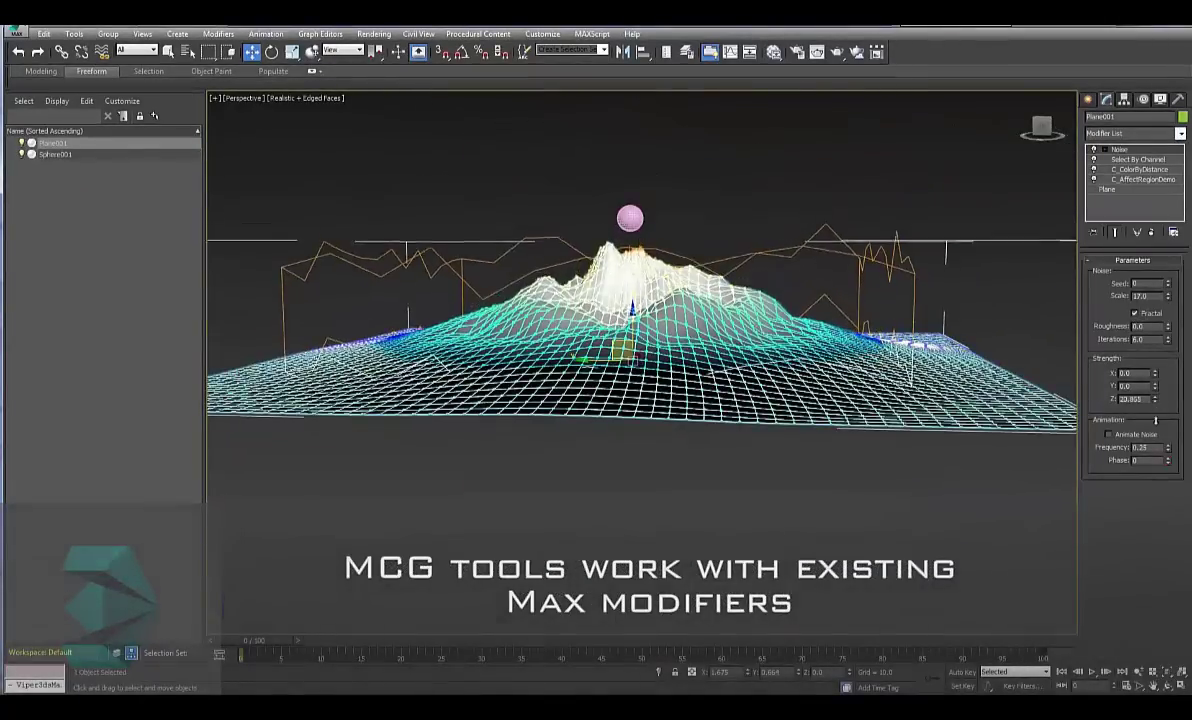
# Select the pink sphere above the terrain, and increase the Amount of the torus's PushLimited modifier in the box scene.
pyautogui.click(630, 218)
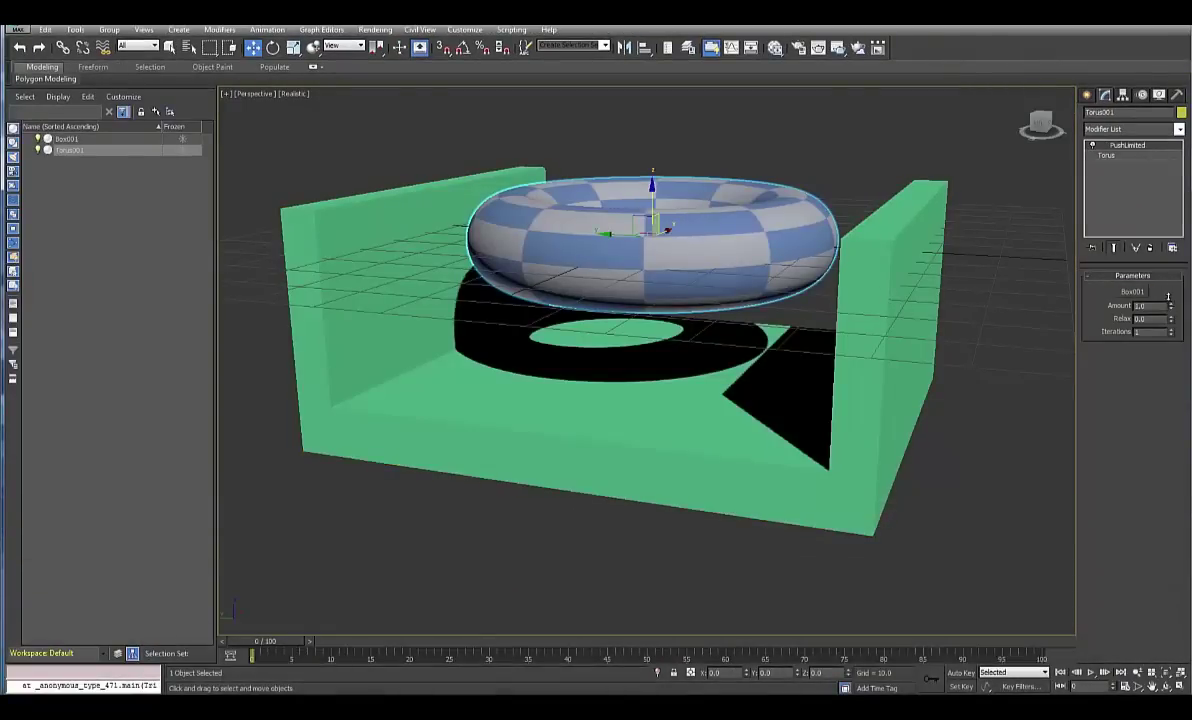
pyautogui.moveTo(1168, 296); pyautogui.dragTo(1168, 165)
pyautogui.keyDown('alt'); pyautogui.moveTo(885, 388); pyautogui.dragTo(700, 420, button='middle'); pyautogui.keyUp('alt')
pyautogui.scroll(-3, 731, 419)
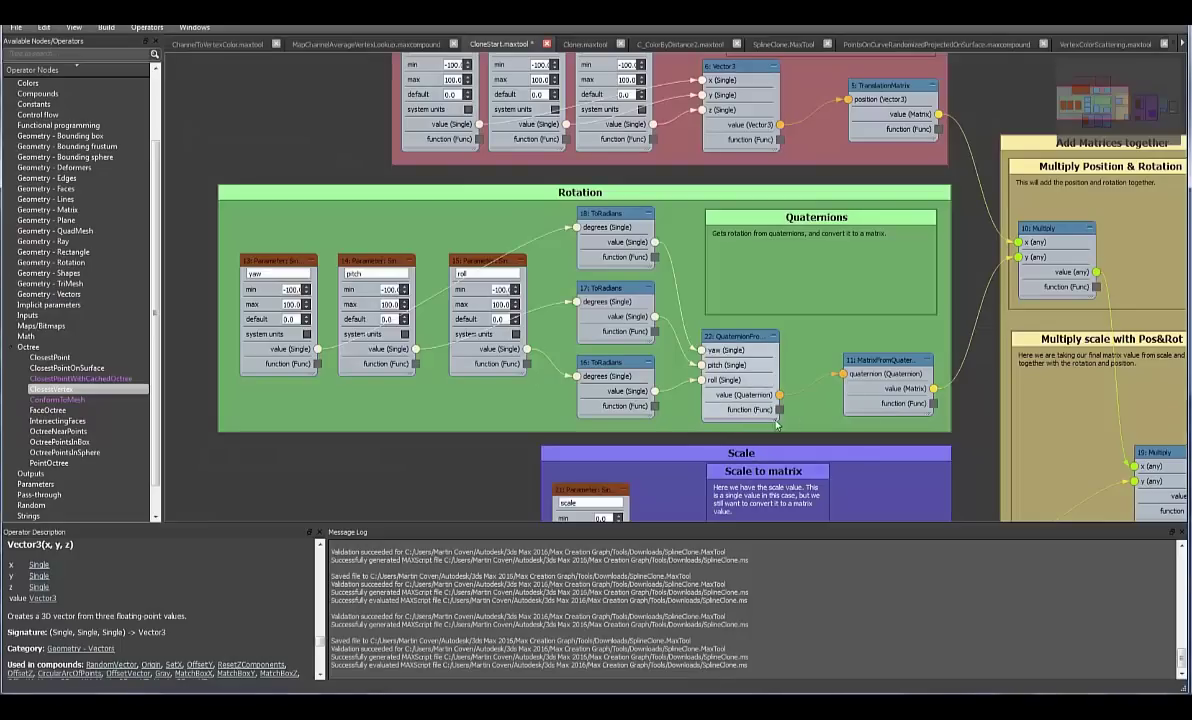
# Widen the QuaternionFromYawPitchRoll node in the CloneStart graph's Rotation group to fit its full name, and read its operator description.
pyautogui.moveTo(776, 421); pyautogui.dragTo(814, 420)
pyautogui.click(751, 340)
pyautogui.moveTo(19, 617); pyautogui.dragTo(164, 617)
# Examine the MatrixFromQuaternion, roll parameter and ToRadians nodes of the Rotation group, and view the graph as a whole.
pyautogui.click(870, 361)
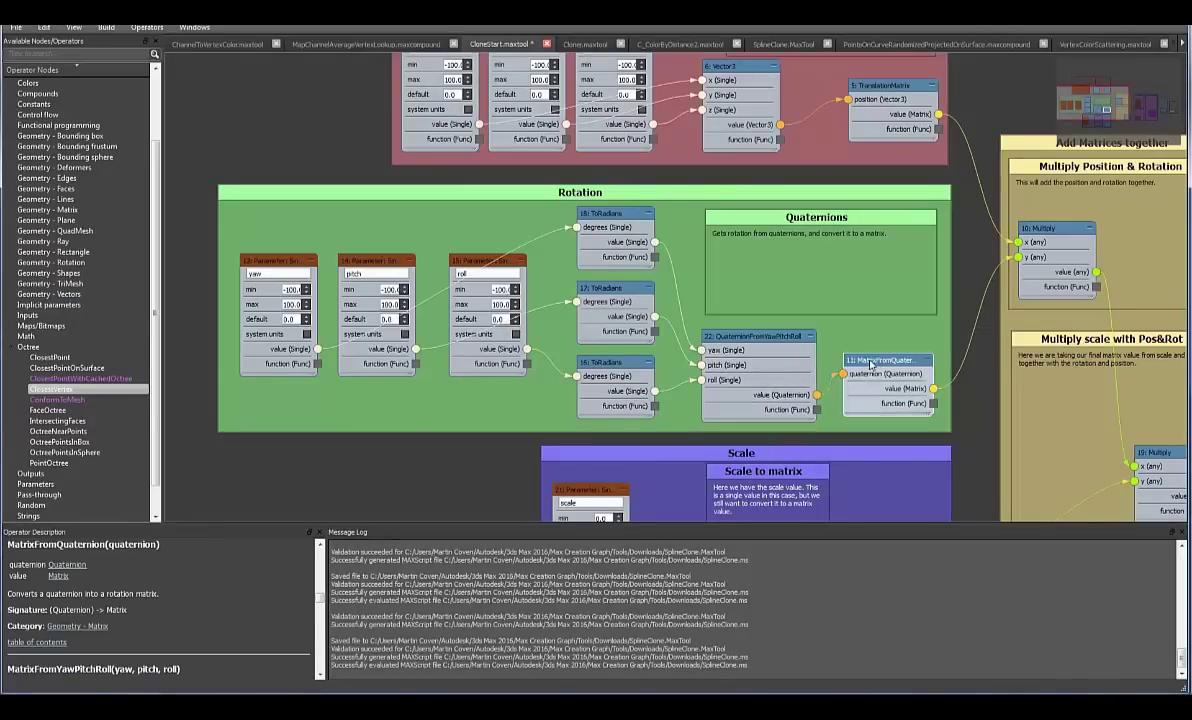
pyautogui.click(489, 262)
pyautogui.click(608, 289)
pyautogui.click(470, 465)
pyautogui.press('z')
pyautogui.moveTo(715, 478); pyautogui.dragTo(706, 467, button='middle')
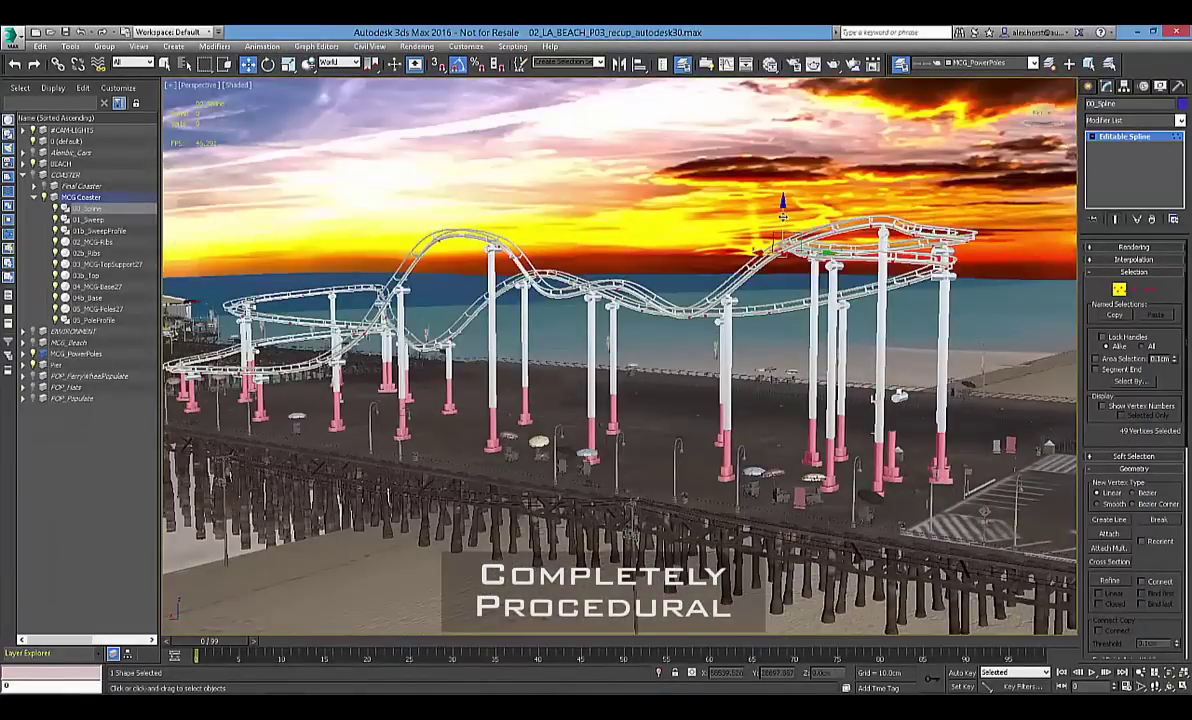
# Raise the selected vertices of the roller coaster's 00_Spline and activate the Rotate tool.
pyautogui.moveTo(783, 215); pyautogui.dragTo(790, 160)
pyautogui.press('e')
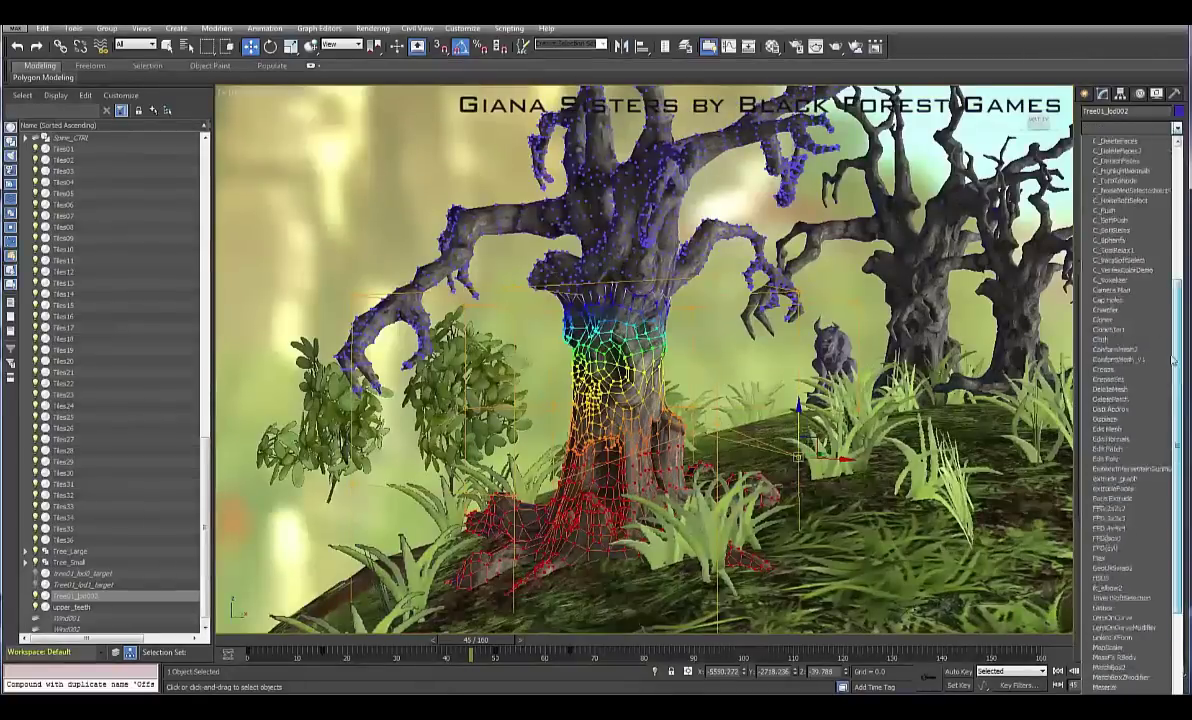
# Add InvertSoftSelection and one further modifier to the Tree01_lod002 tree, entering 20 as a parameter of the further modifier.
pyautogui.click(1121, 548)
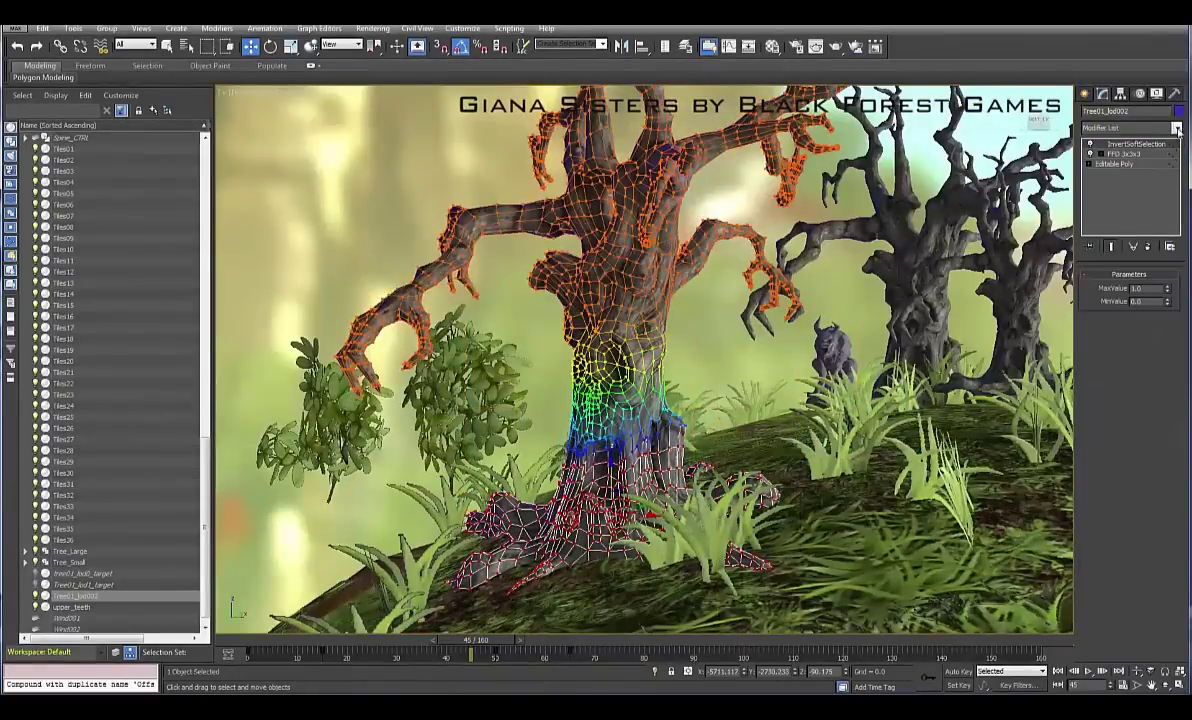
pyautogui.click(1177, 128)
pyautogui.moveTo(1176, 210); pyautogui.dragTo(1108, 392)
pyautogui.click(1103, 600)
pyautogui.write('20')
pyautogui.press('Tab')
pyautogui.press('Tab')
pyautogui.moveTo(1164, 311)
pyautogui.mouseDown()
pyautogui.moveTo(1164, 335)
pyautogui.moveTo(1167, 296)
pyautogui.mouseUp()
pyautogui.click(1136, 154)
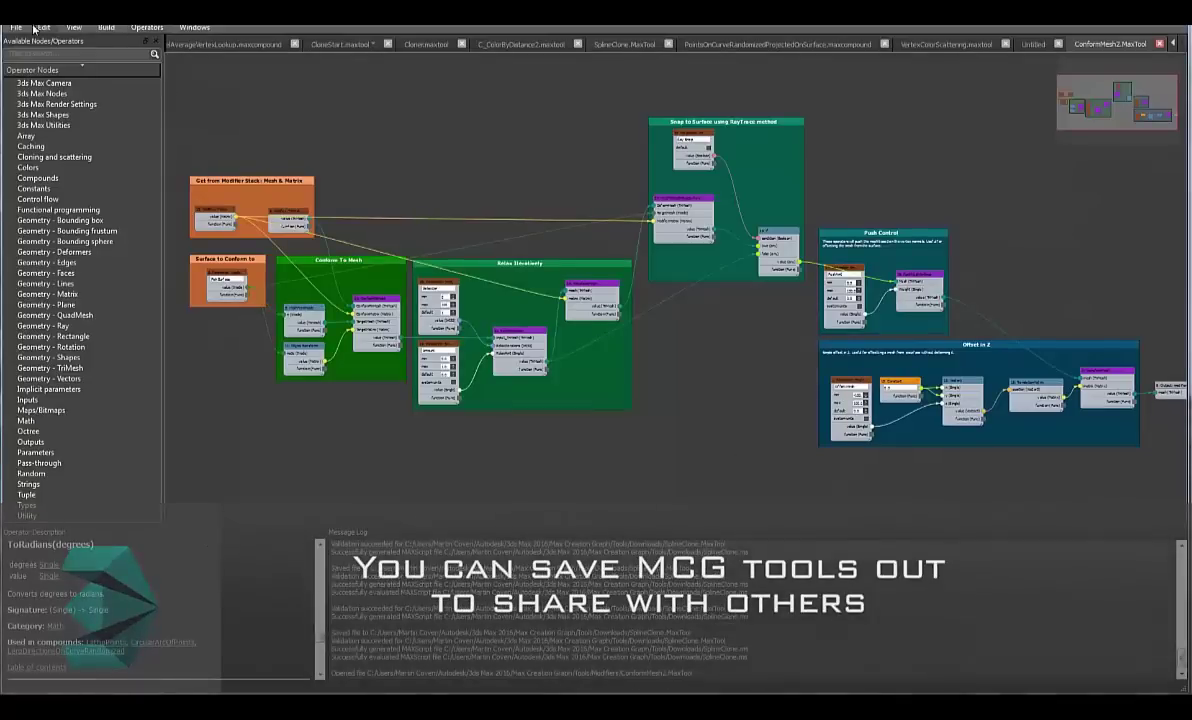
# Save the ConformMesh2.MaxTool graph out for sharing with others.
pyautogui.click(16, 27)
pyautogui.click(61, 128)
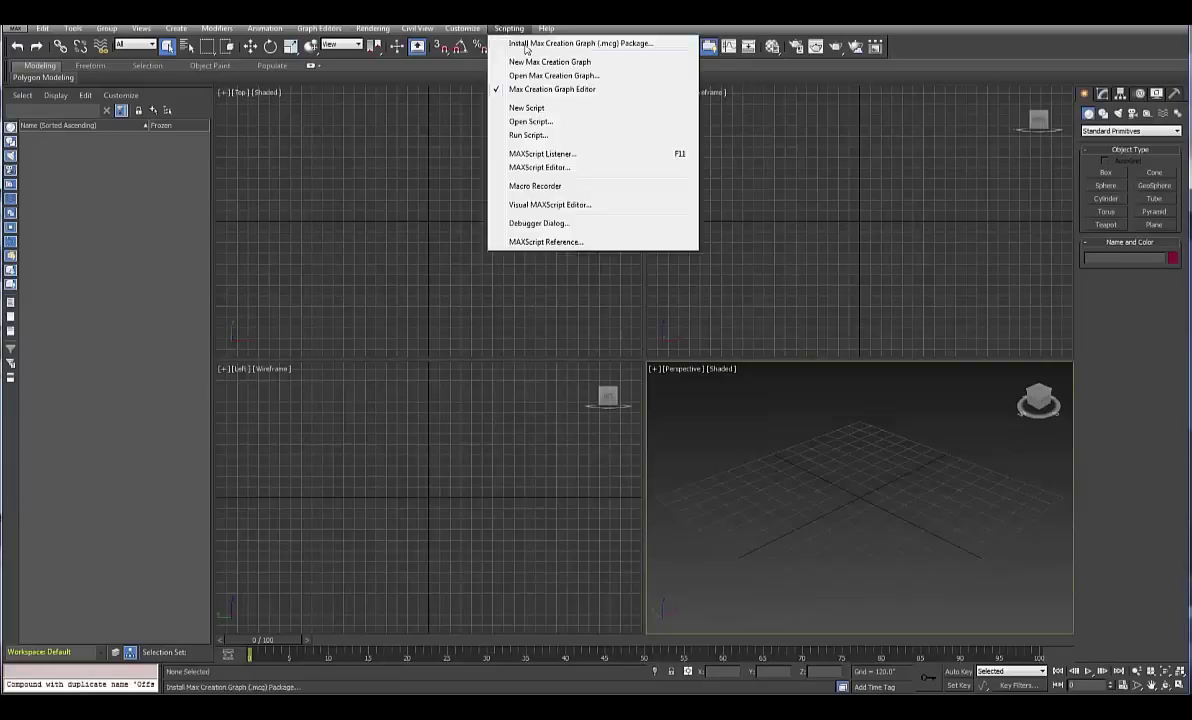
# Install the CircleSector.mcg Max Creation Graph package and switch the geometry creation category away from Standard Primitives.
pyautogui.click(527, 43)
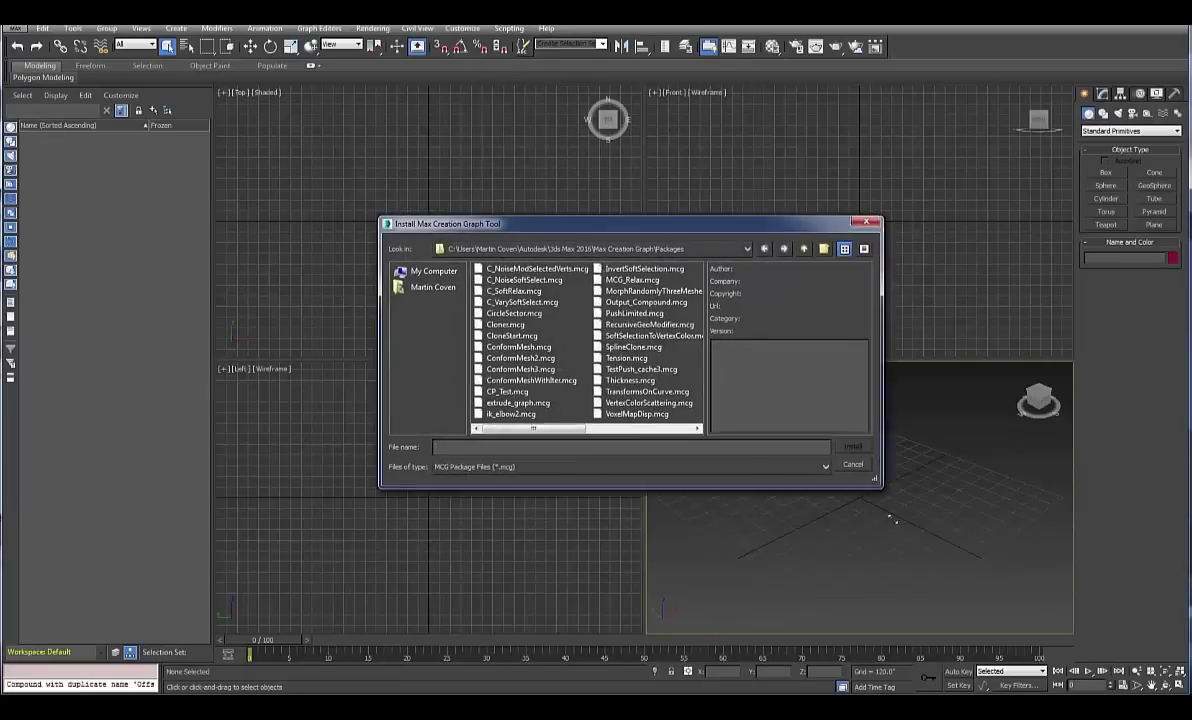
pyautogui.click(515, 313)
pyautogui.click(912, 565)
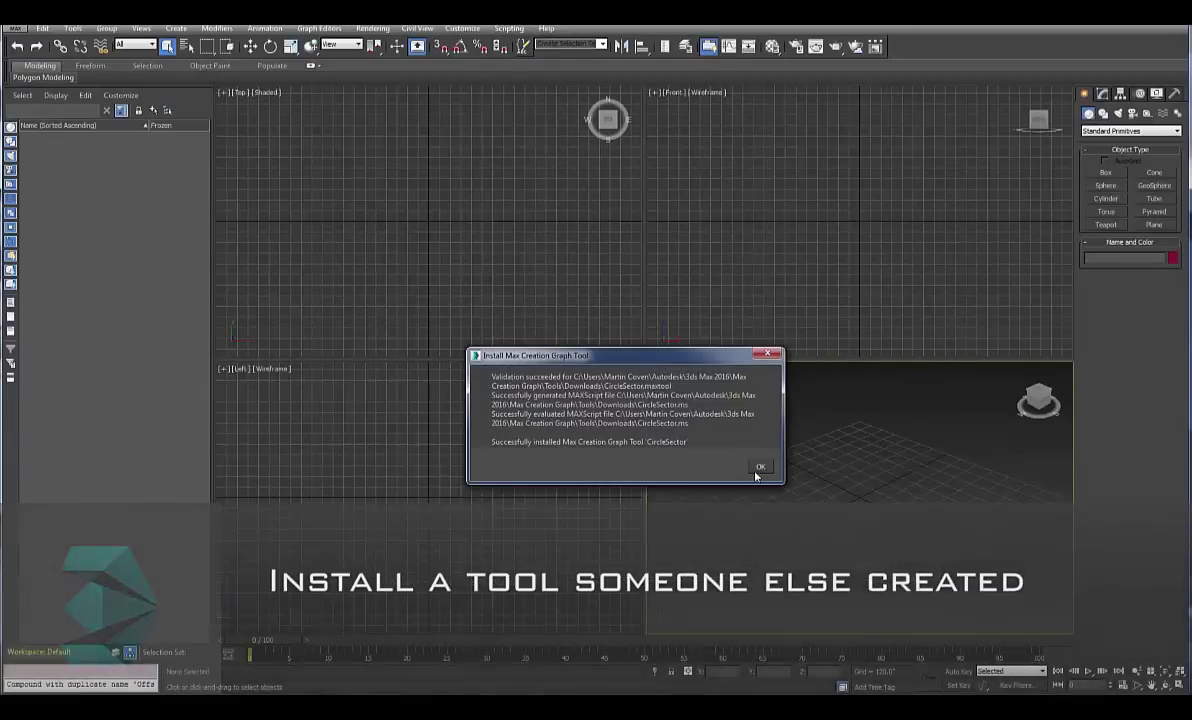
pyautogui.click(758, 473)
pyautogui.click(1130, 131)
pyautogui.click(1105, 197)
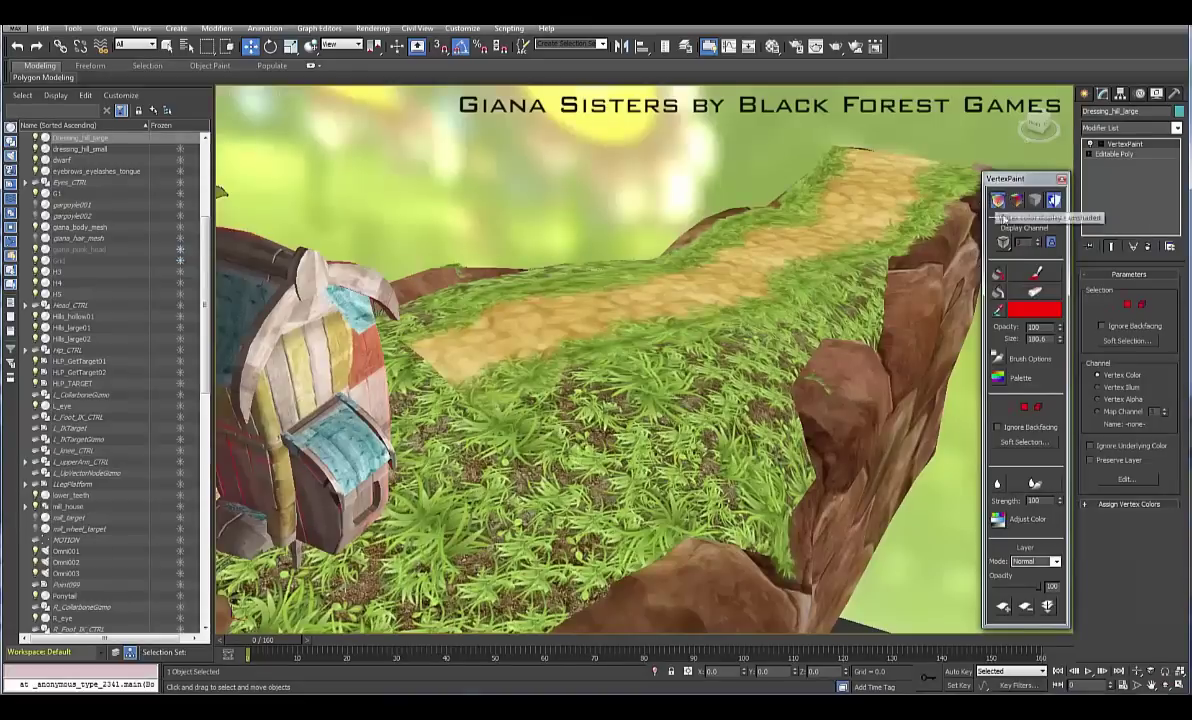
# Paint red vertex color across the Dressing_hill_large hill with VertexPaint and open the paint color for editing.
pyautogui.click(1034, 273)
pyautogui.moveTo(600, 405)
pyautogui.mouseDown()
pyautogui.moveTo(760, 450)
pyautogui.moveTo(640, 255)
pyautogui.moveTo(946, 197)
pyautogui.mouseUp()
pyautogui.click(1034, 310)
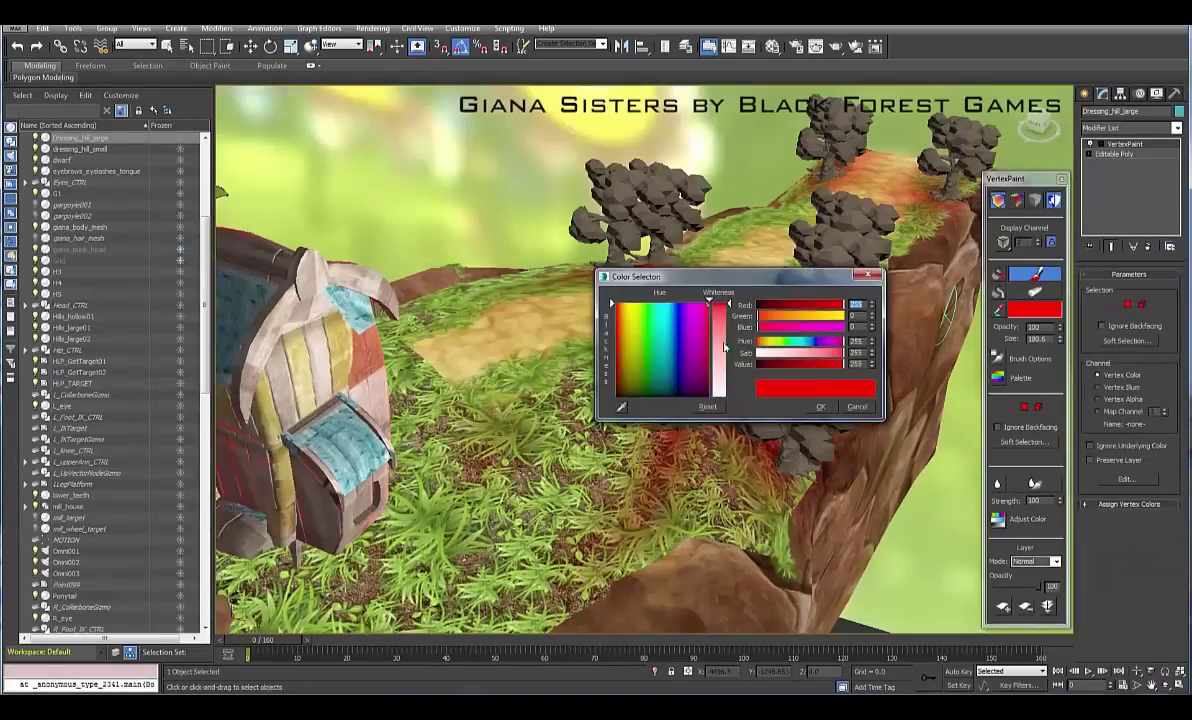
pyautogui.click(1176, 128)
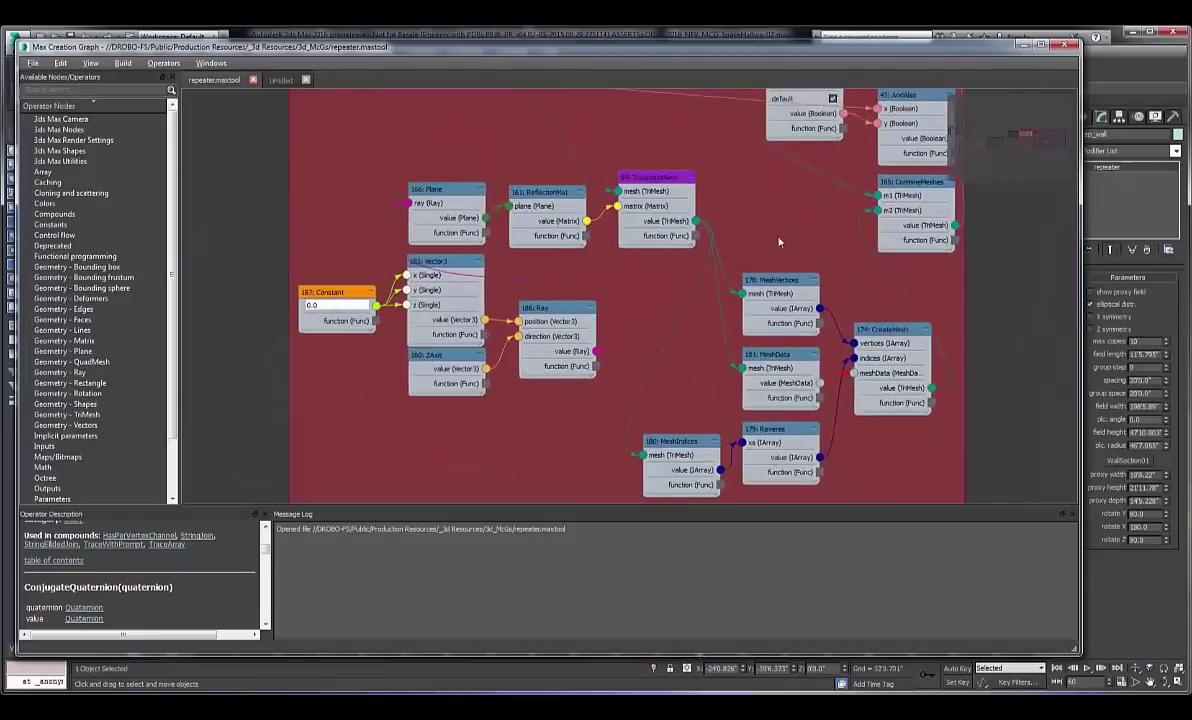
pyautogui.scroll(-5, 779, 242)
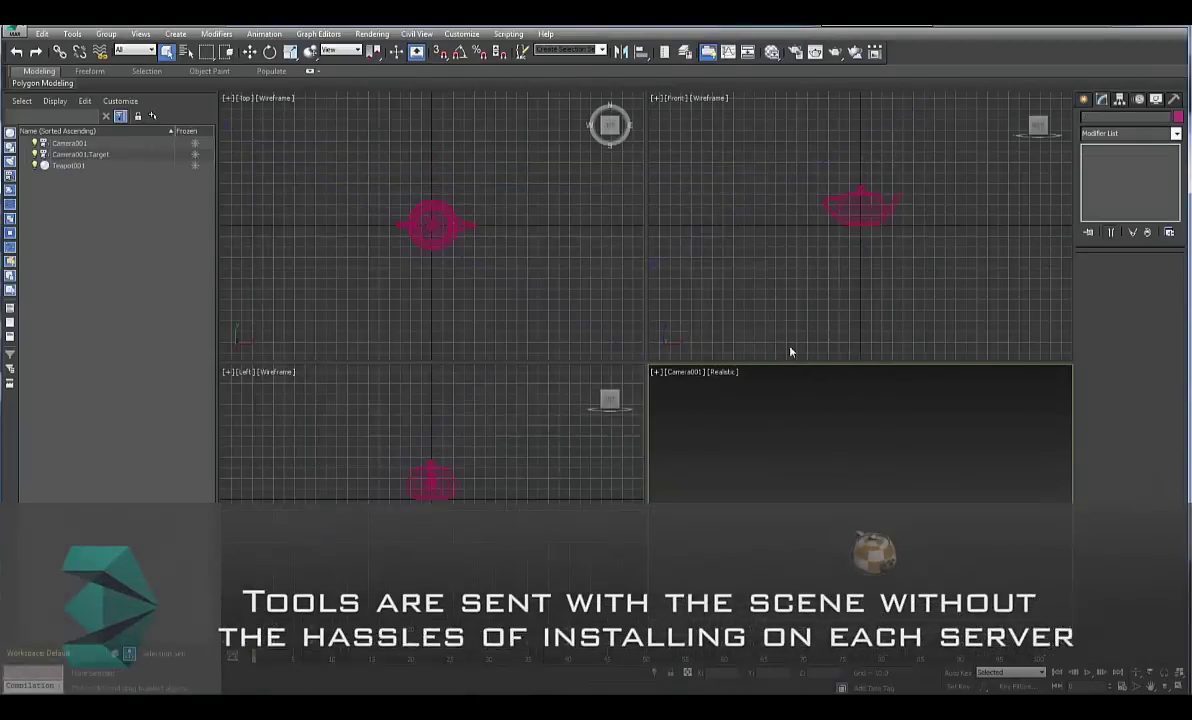
# Submit the teapot scene to network rendering as job NetRenderTest through the ORACLE manager.
pyautogui.press('F10')
pyautogui.click(515, 138)
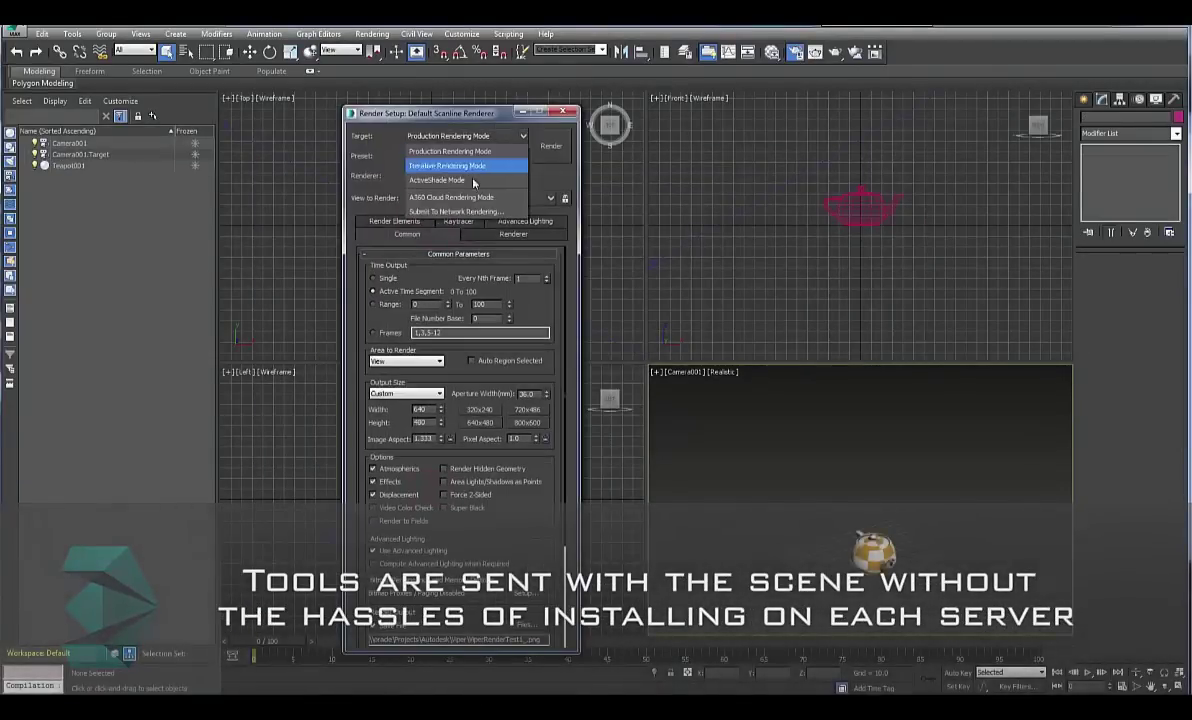
pyautogui.click(445, 205)
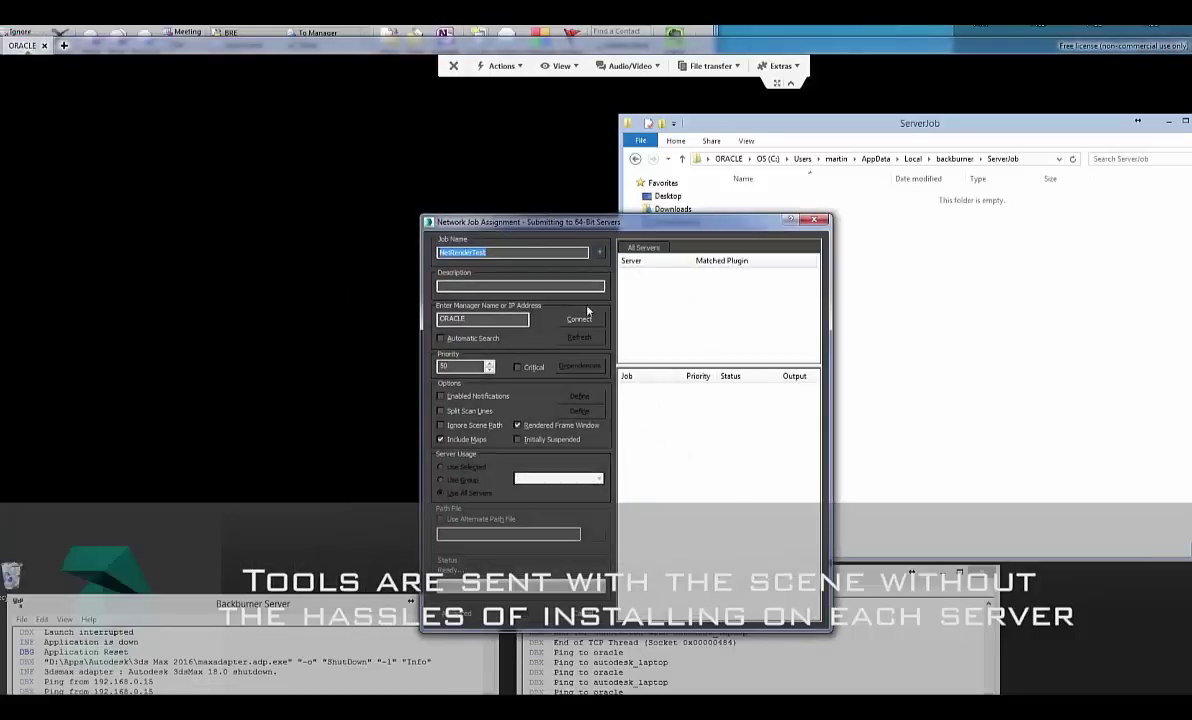
pyautogui.click(580, 318)
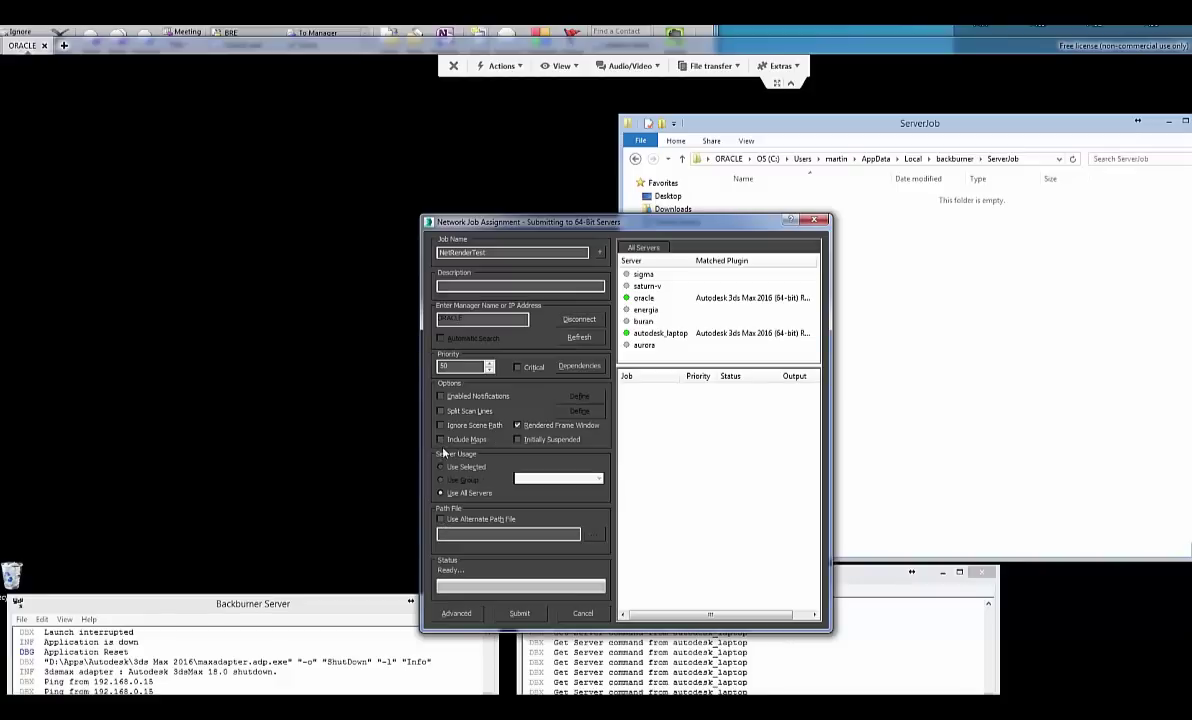
pyautogui.click(528, 613)
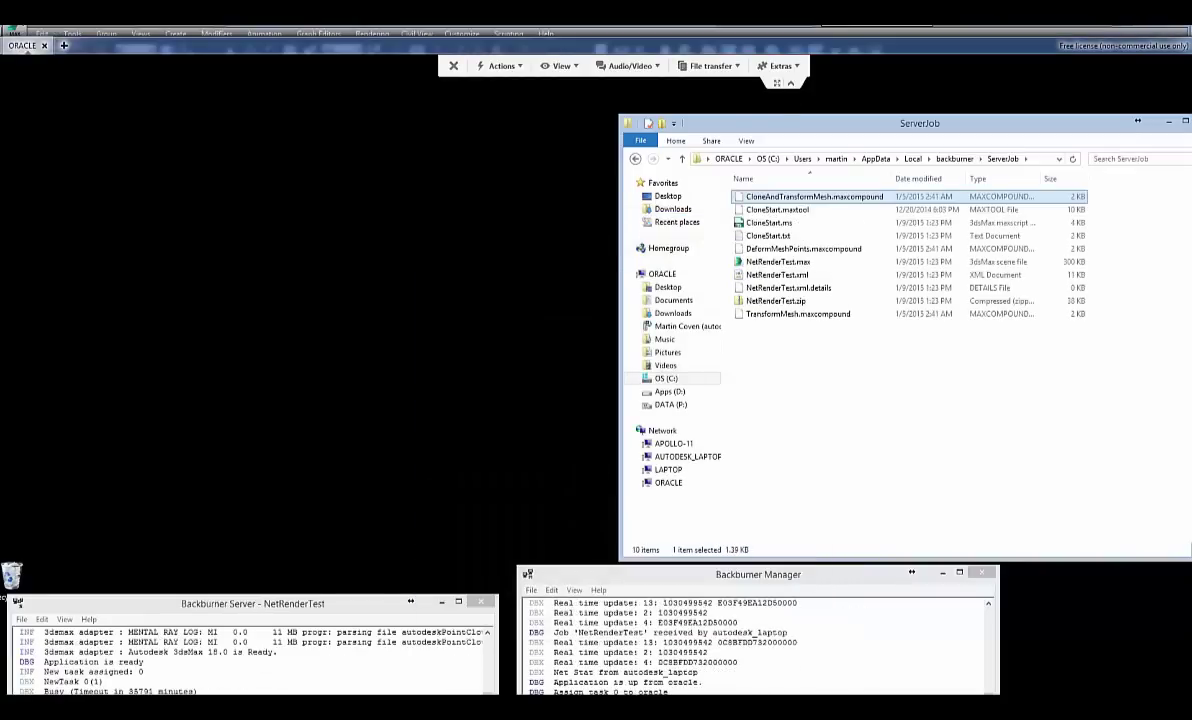